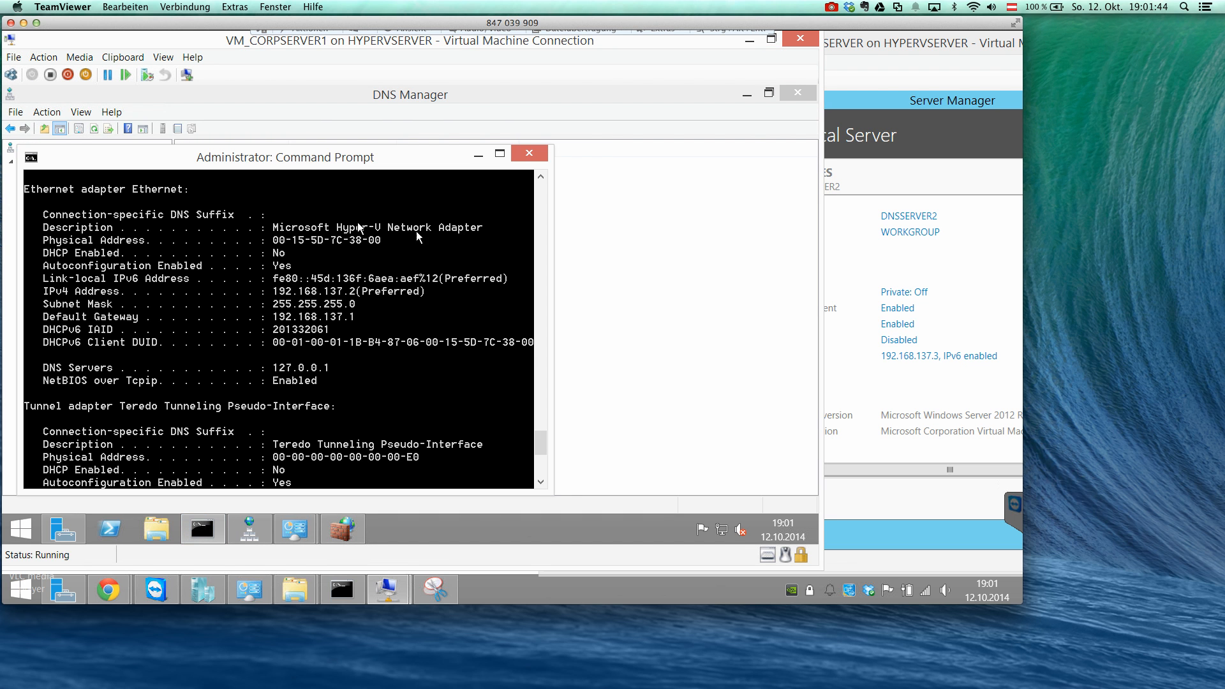
Review CORPSERVER's IP configuration and the server address notes in Notepad, and minimize both windows.
click(500, 157)
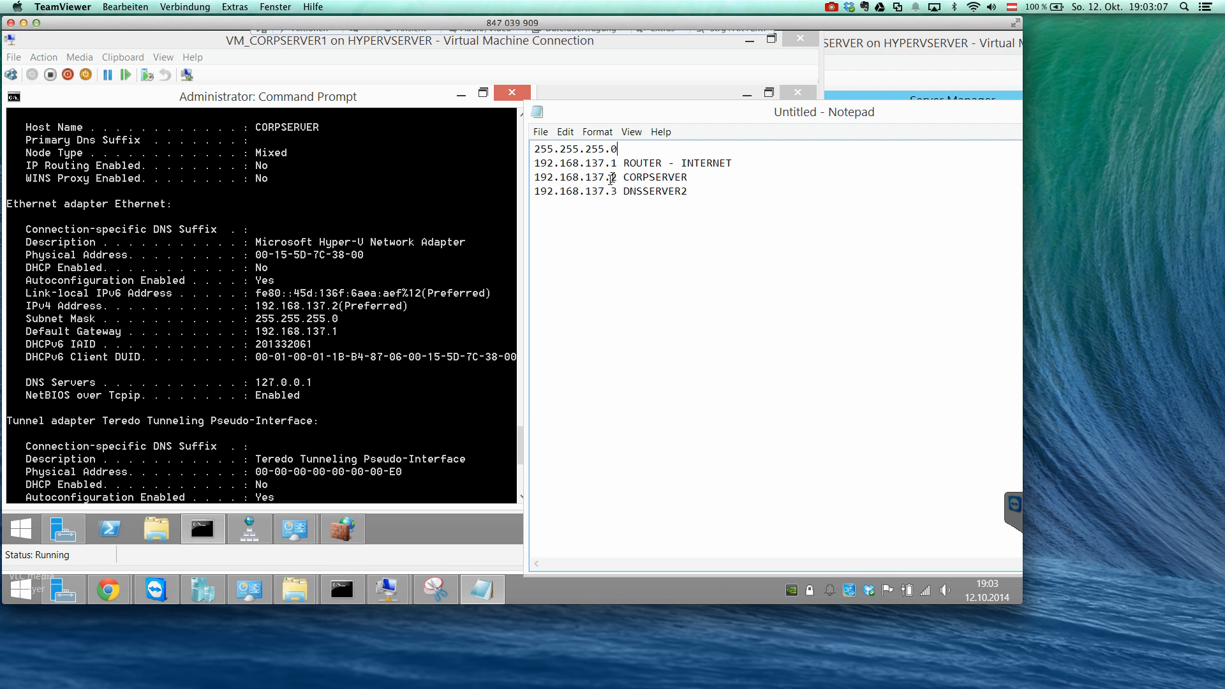
drag(618, 163, 611, 178)
drag(612, 191, 615, 191)
drag(645, 116, 362, 118)
click(579, 117)
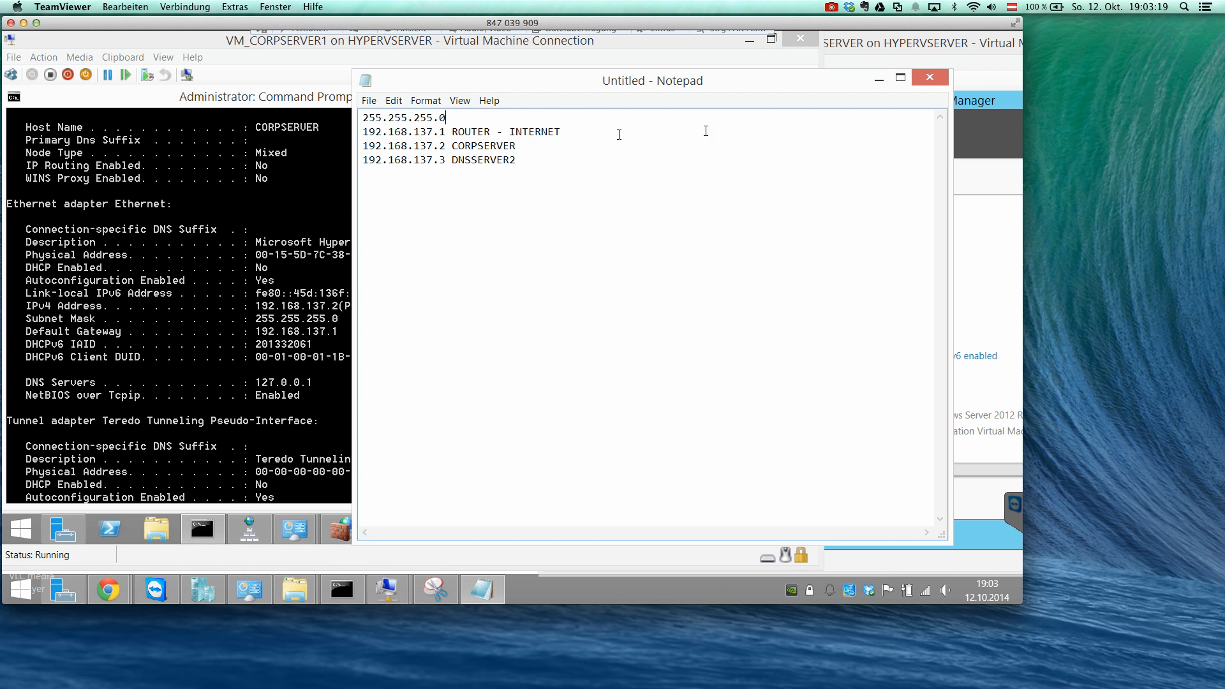
click(880, 78)
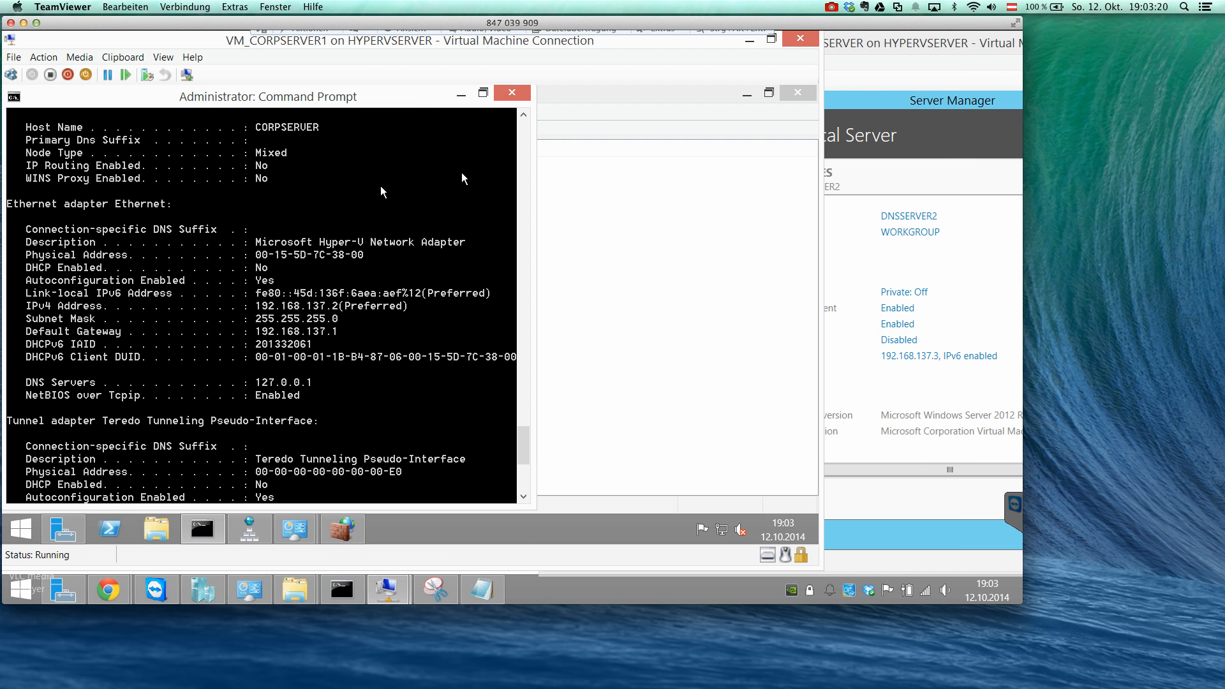
click(459, 95)
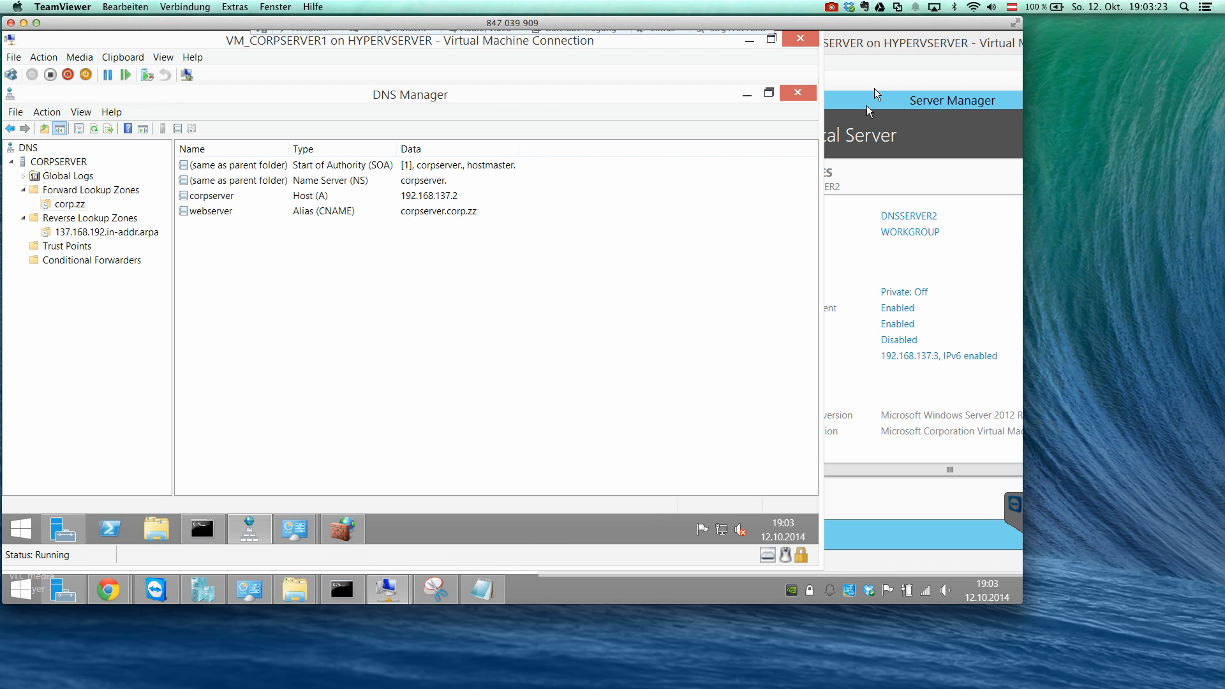
Bring the VM_DNSSERVER virtual machine window fully into view and open DNS Manager maximized on it.
drag(875, 51, 777, 52)
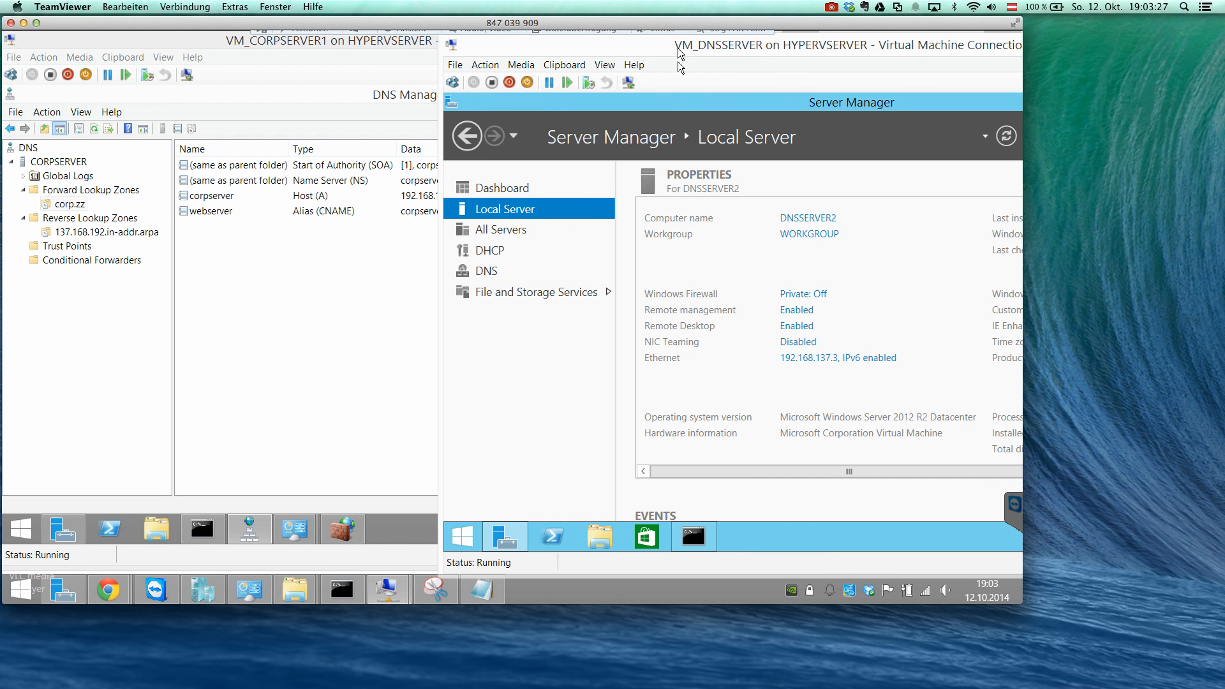
drag(641, 47, 548, 46)
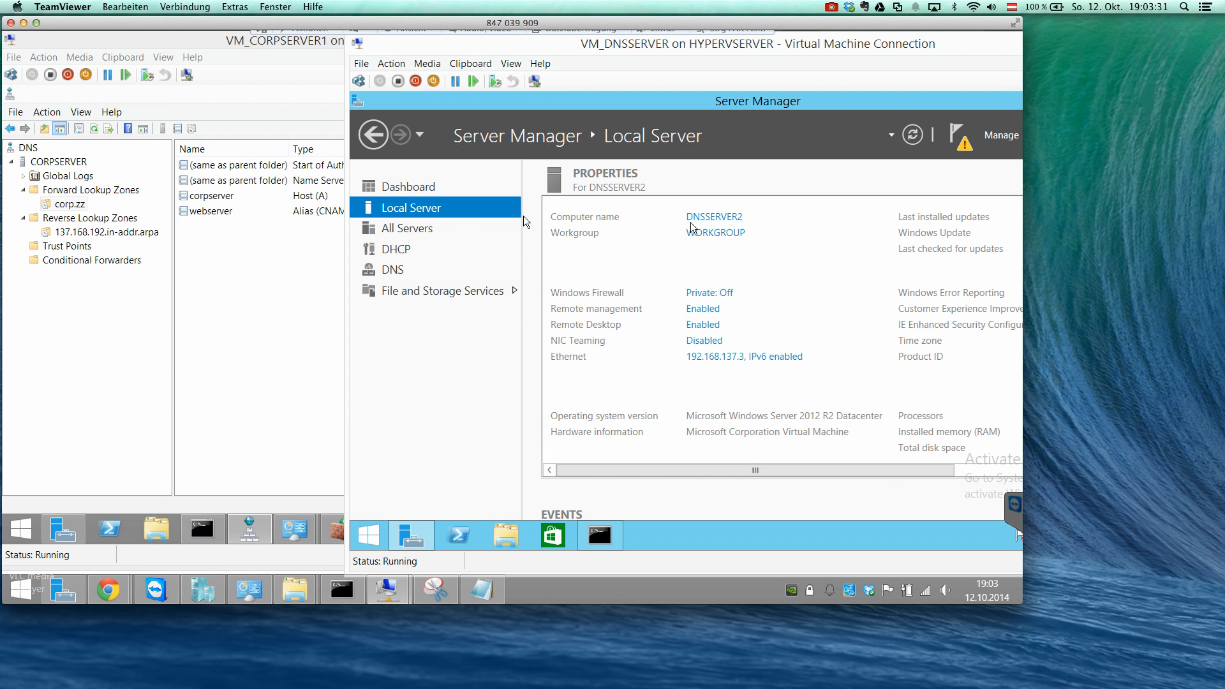
click(1002, 136)
drag(932, 45, 757, 58)
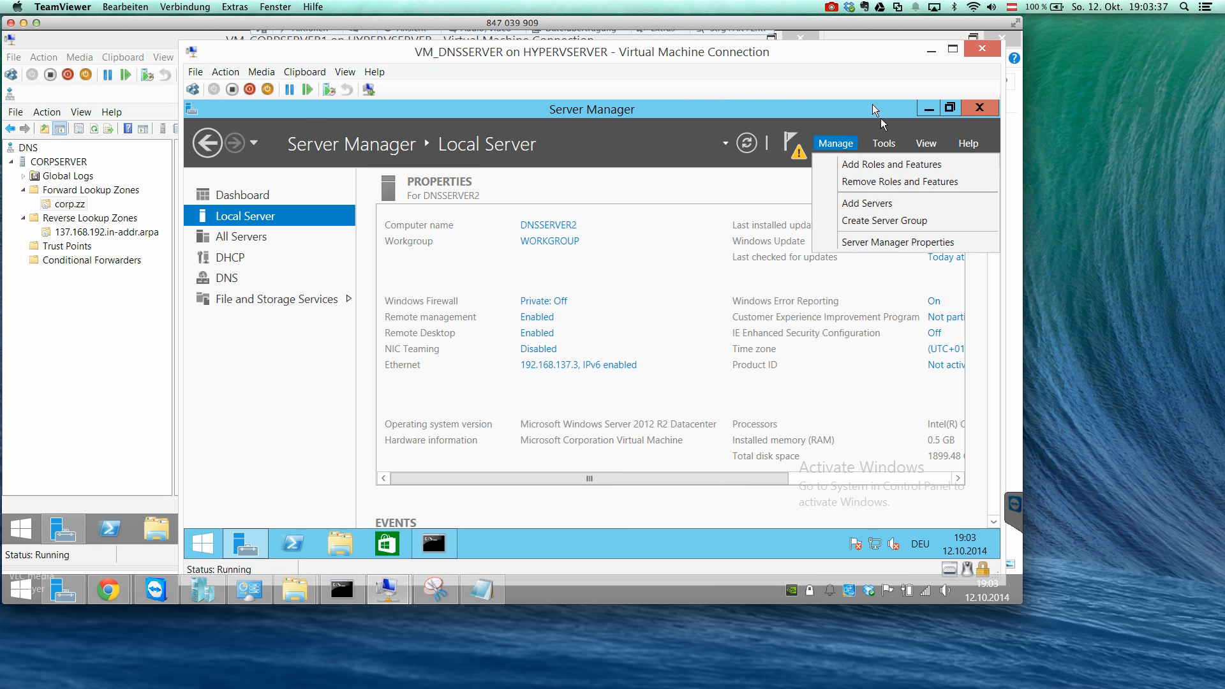
click(884, 144)
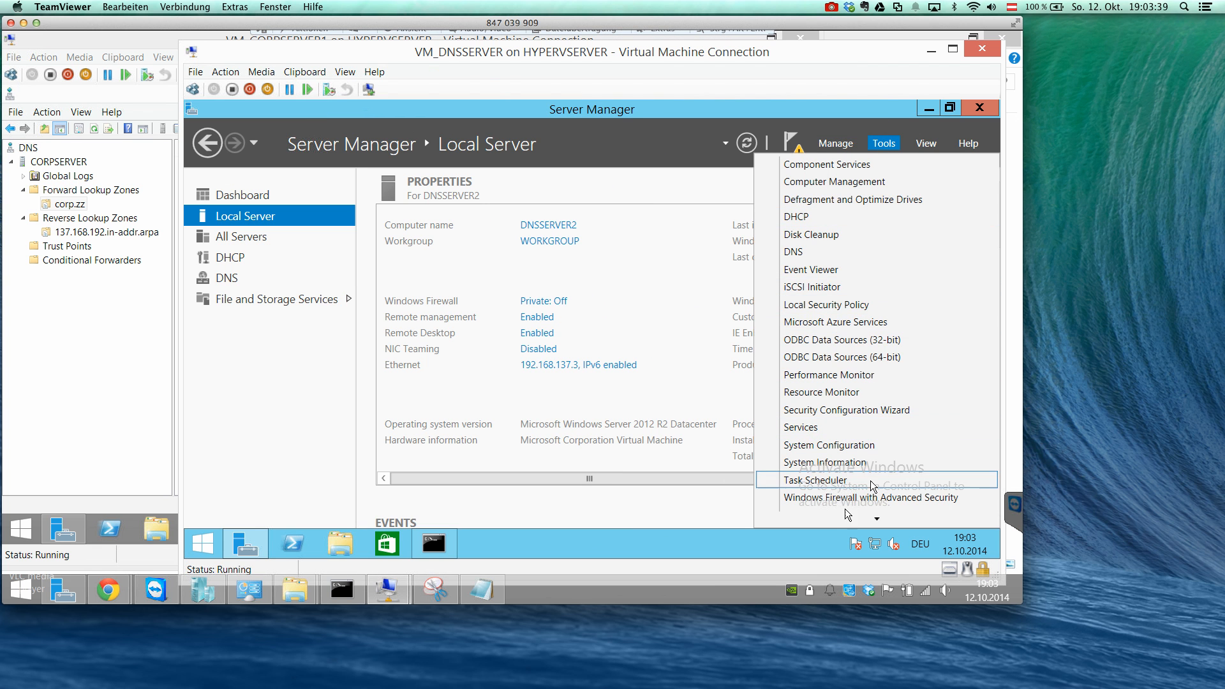
scroll(836, 518, down, 3)
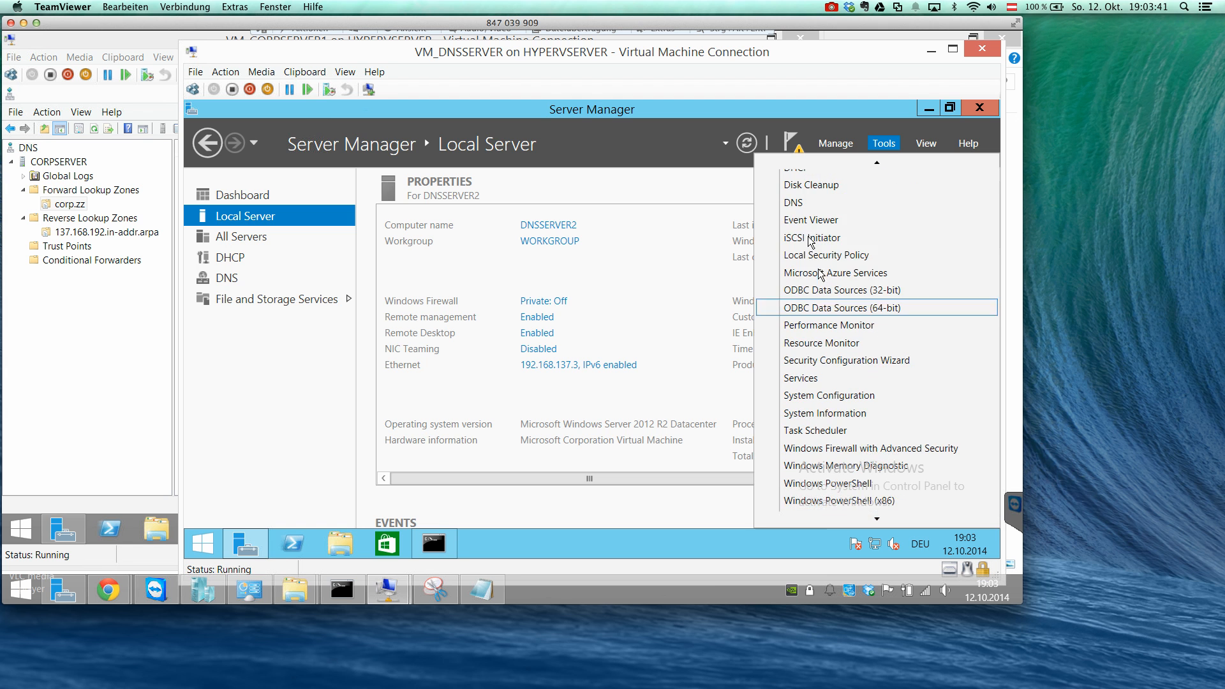
click(800, 205)
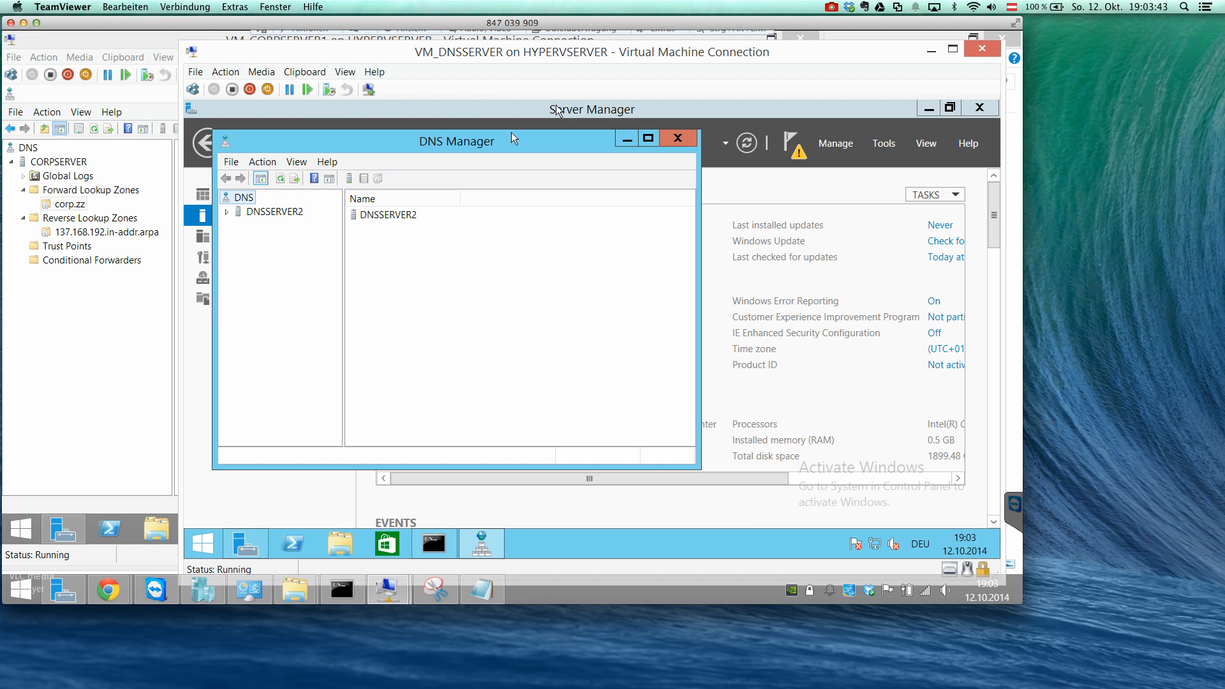
double_click(505, 145)
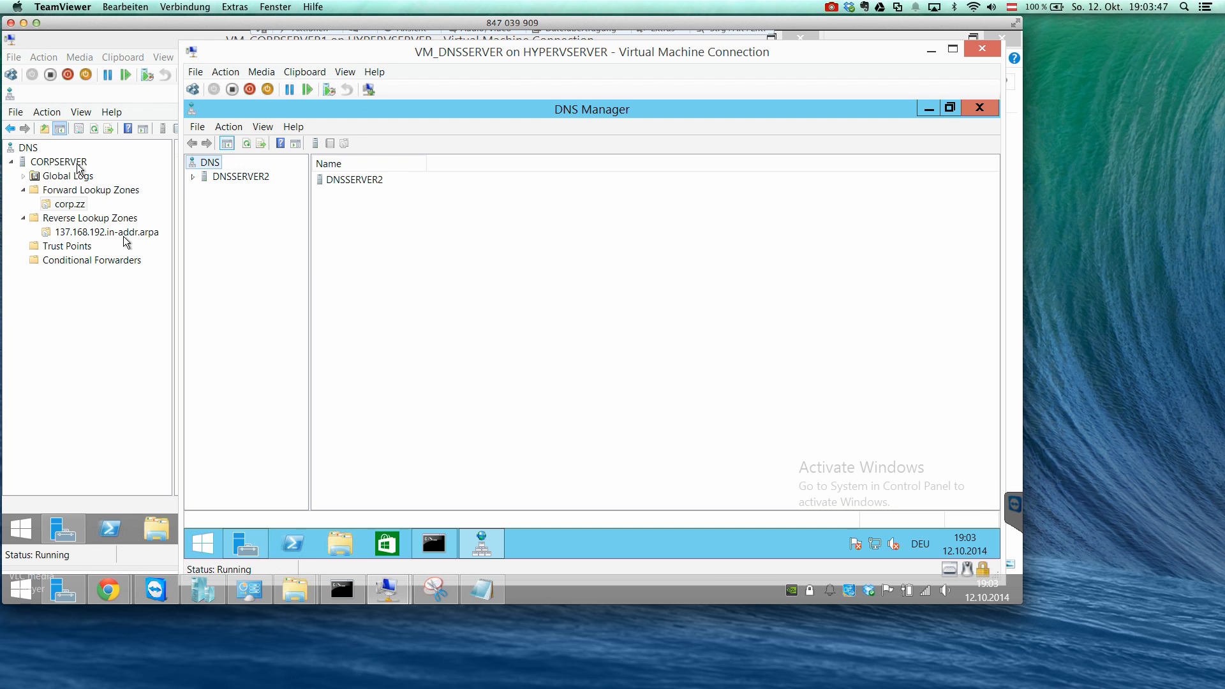
Examine DNSSERVER2's DNS properties, including interfaces, forwarders, root hints and debug logging, and close them without changes.
click(258, 178)
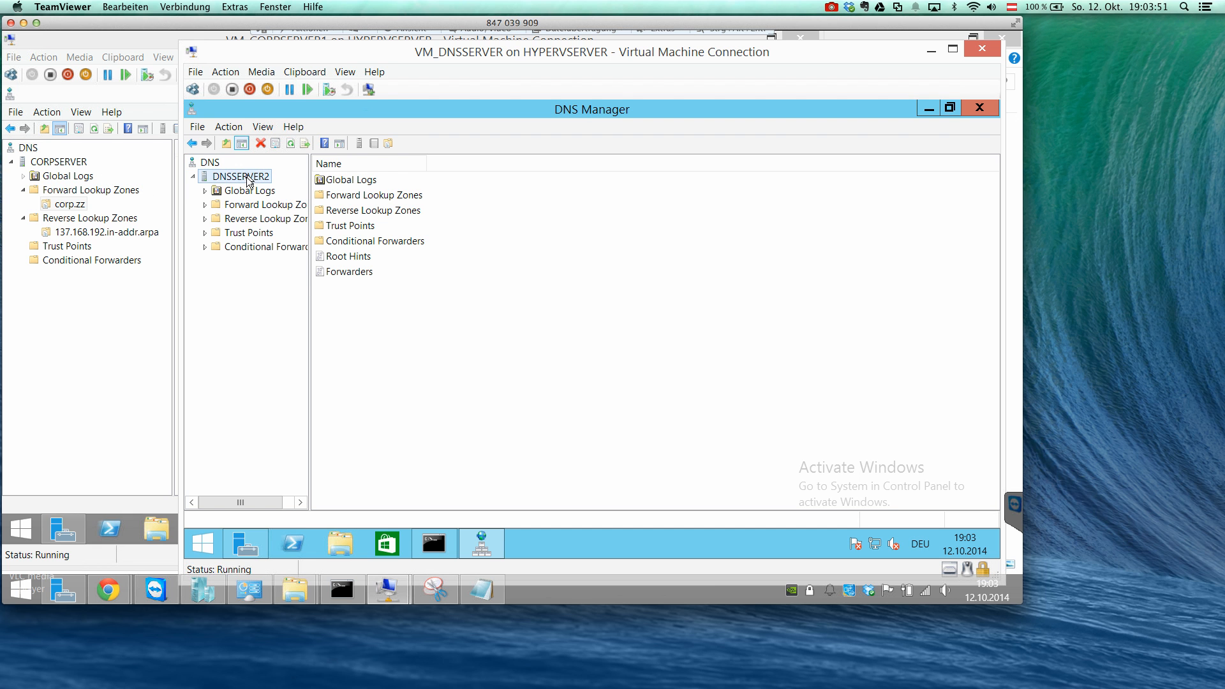
right_click(248, 177)
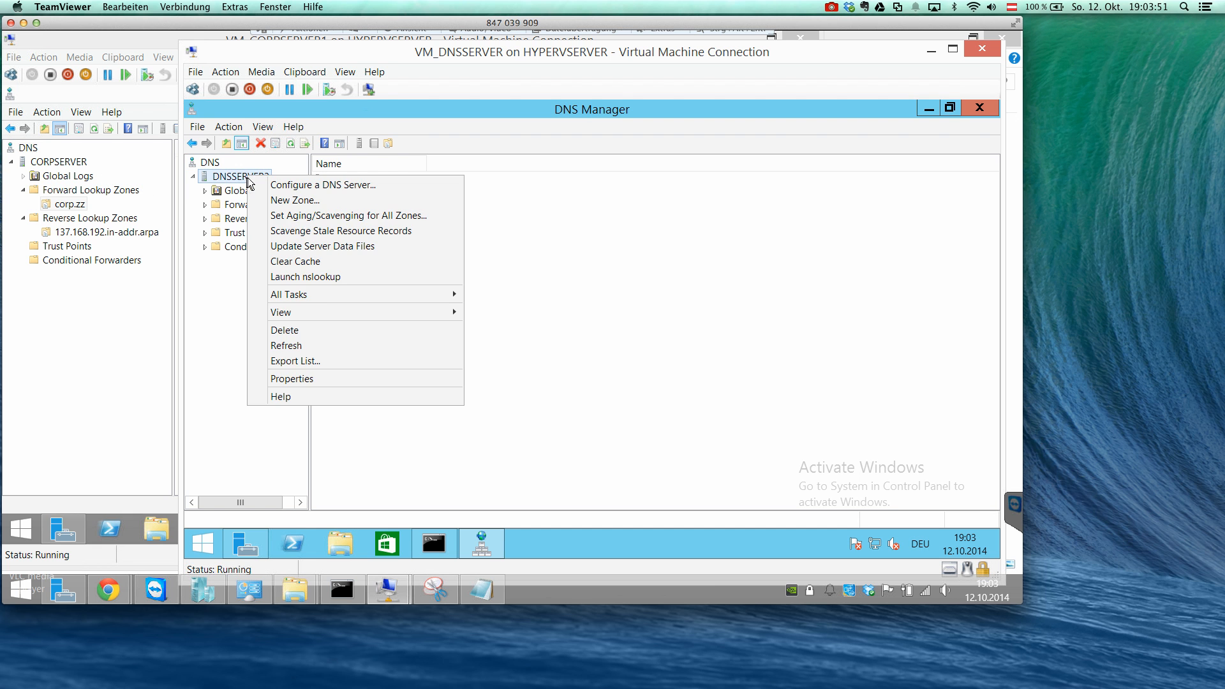
click(323, 379)
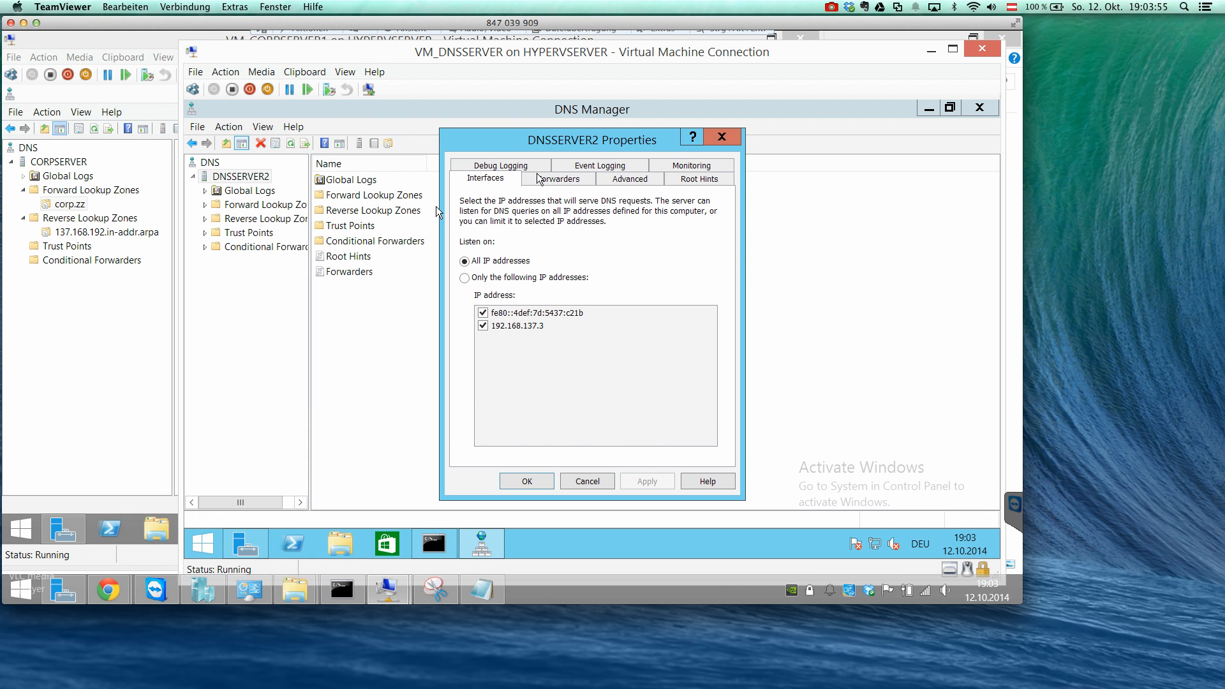
click(551, 181)
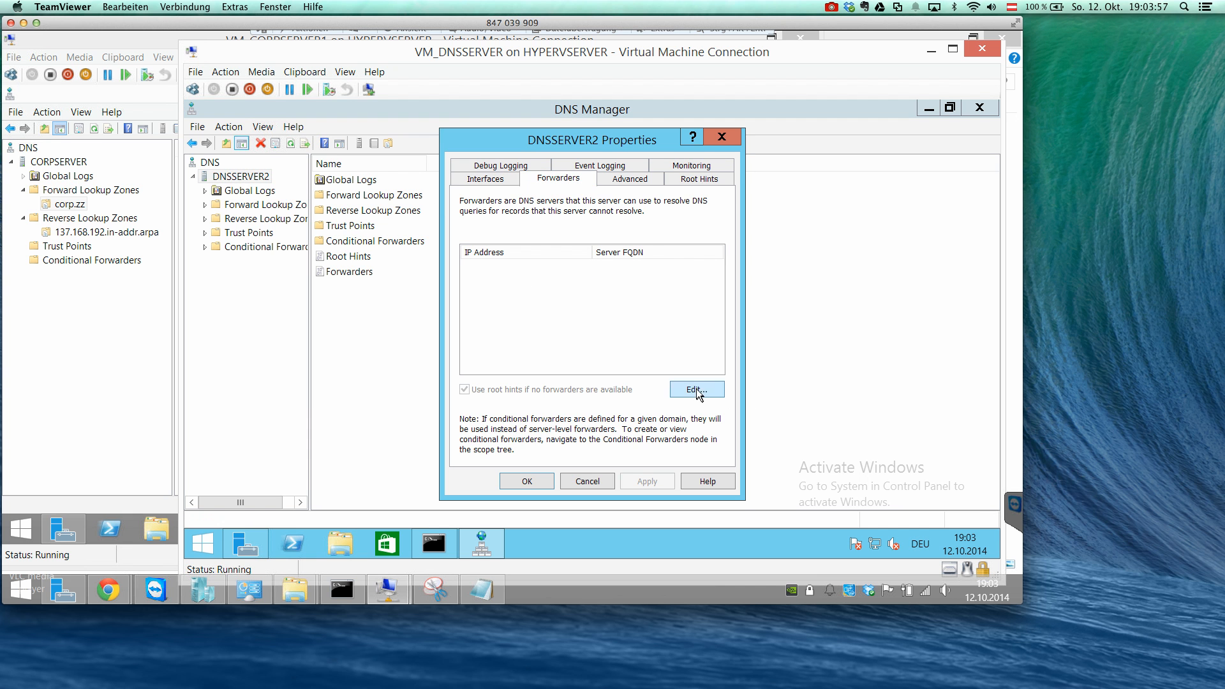
click(630, 179)
click(697, 179)
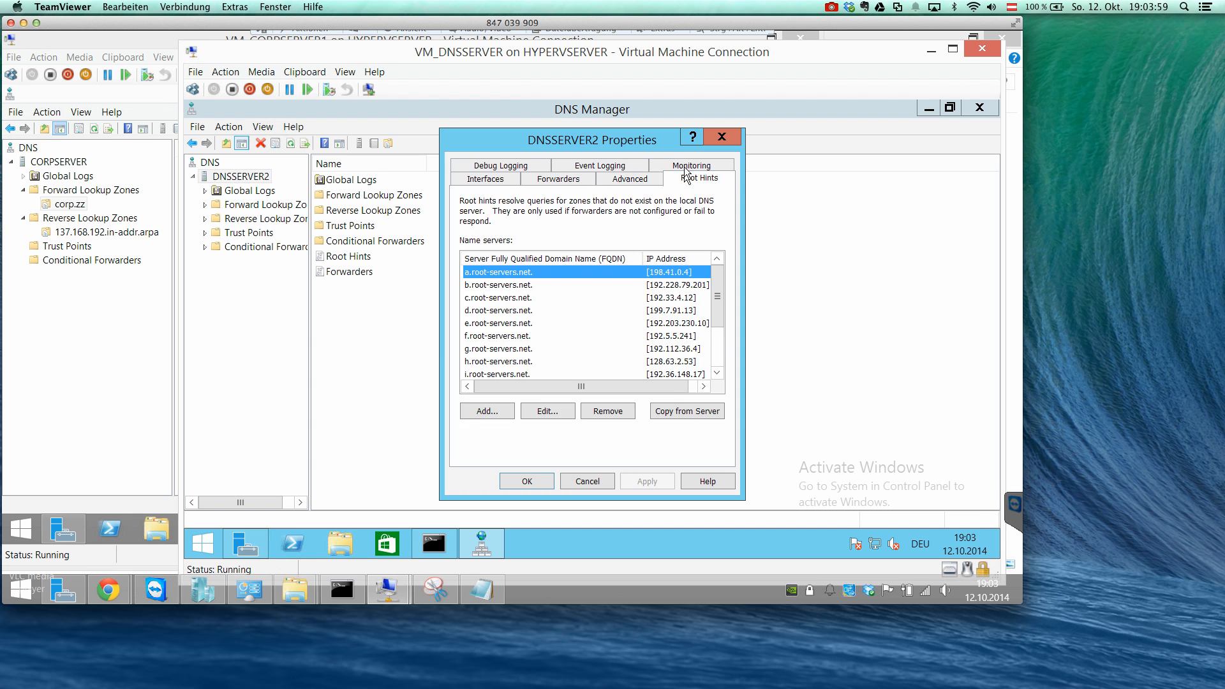
click(684, 177)
click(574, 180)
click(536, 181)
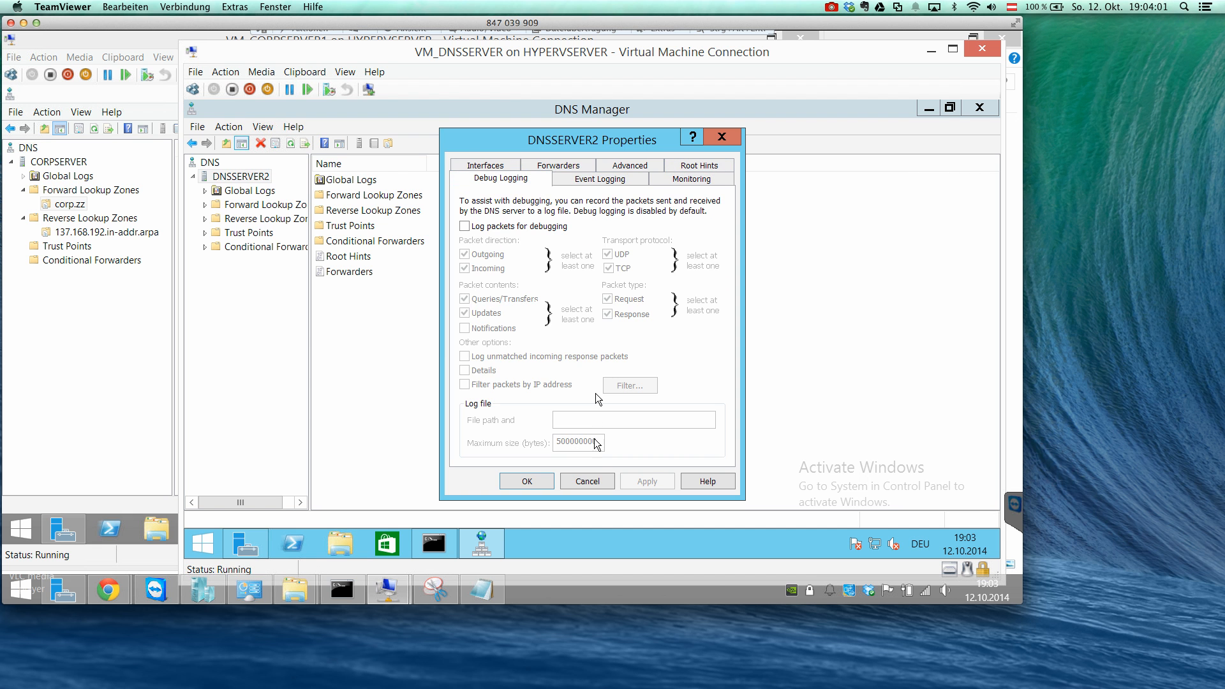
click(586, 482)
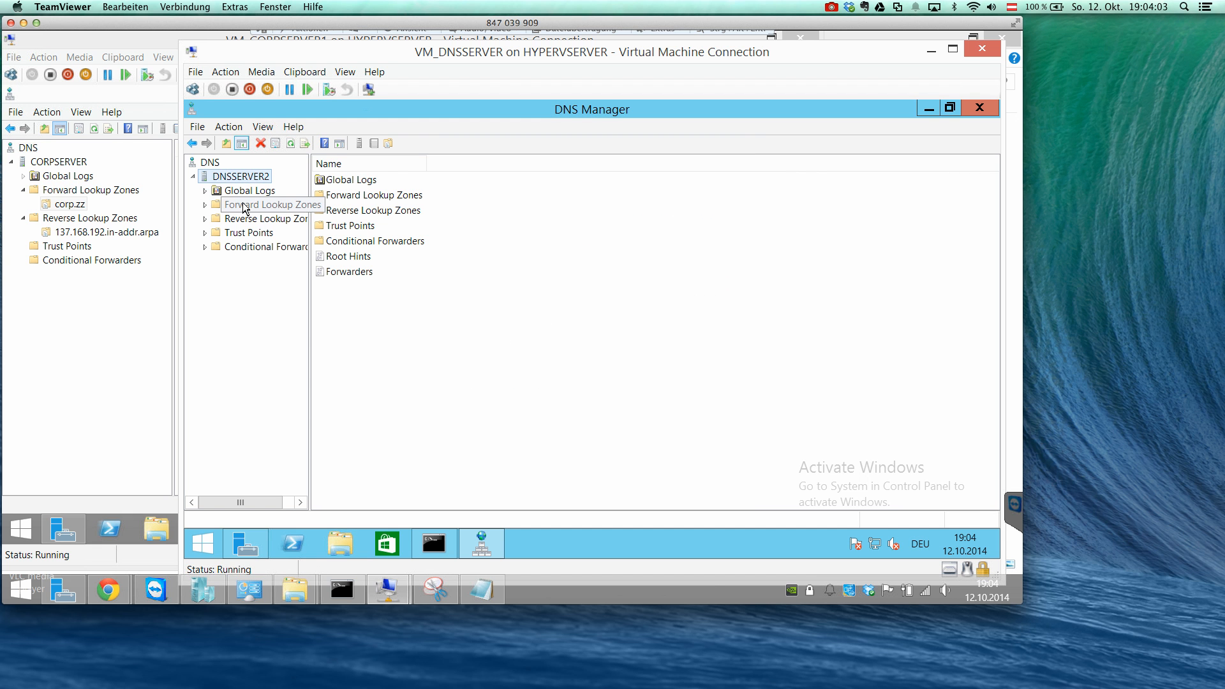
Start a new forward lookup zone on DNSSERVER2 and choose Secondary zone as the zone type.
click(243, 205)
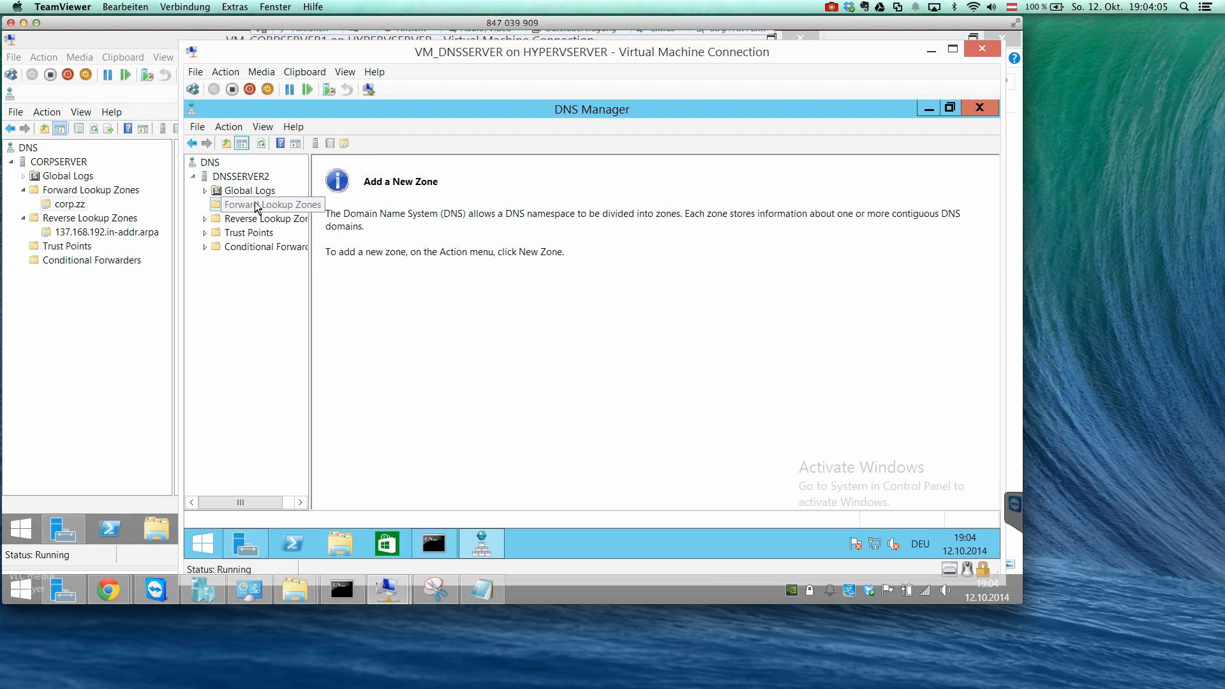
right_click(256, 208)
click(295, 213)
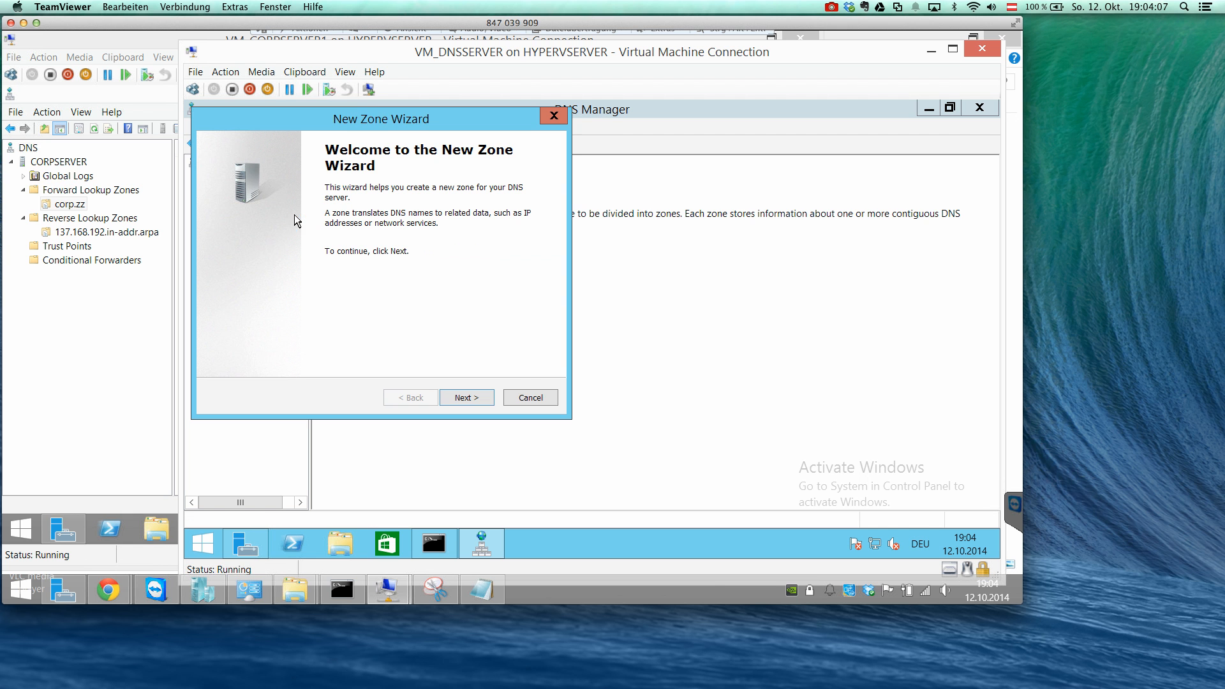
click(461, 399)
drag(365, 56, 547, 62)
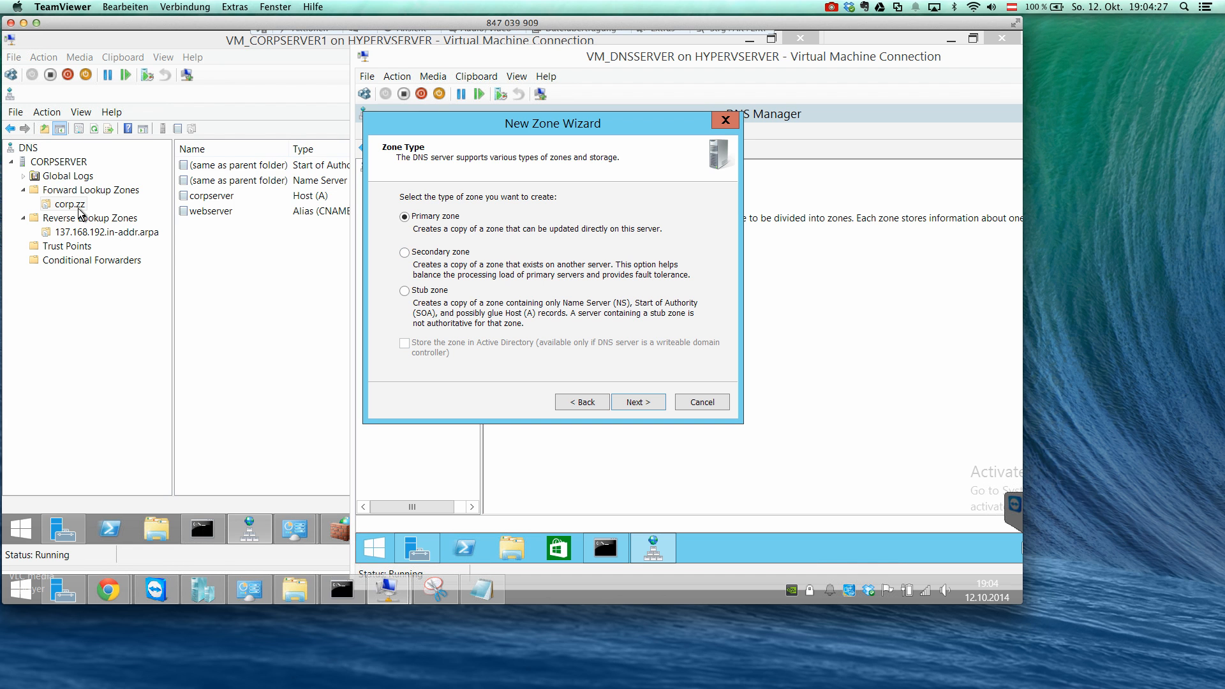
click(428, 256)
click(635, 402)
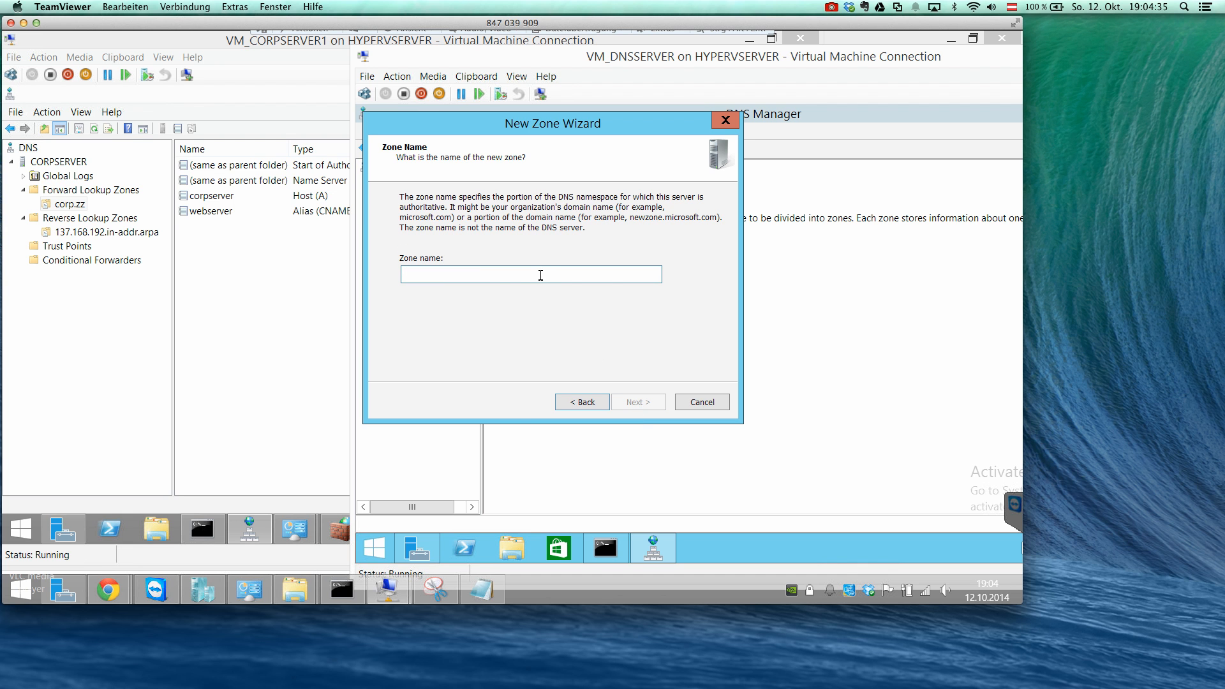
Name the new secondary zone corp.zz and continue to the master DNS servers page.
text(corp.zz)
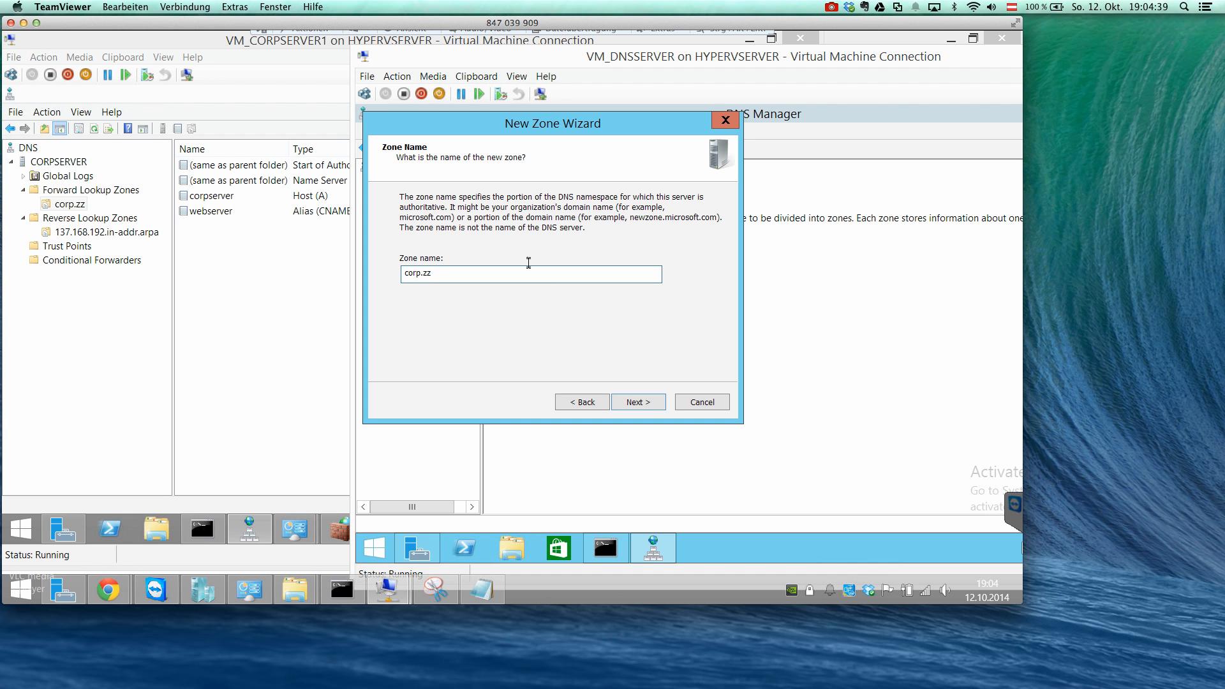
click(633, 403)
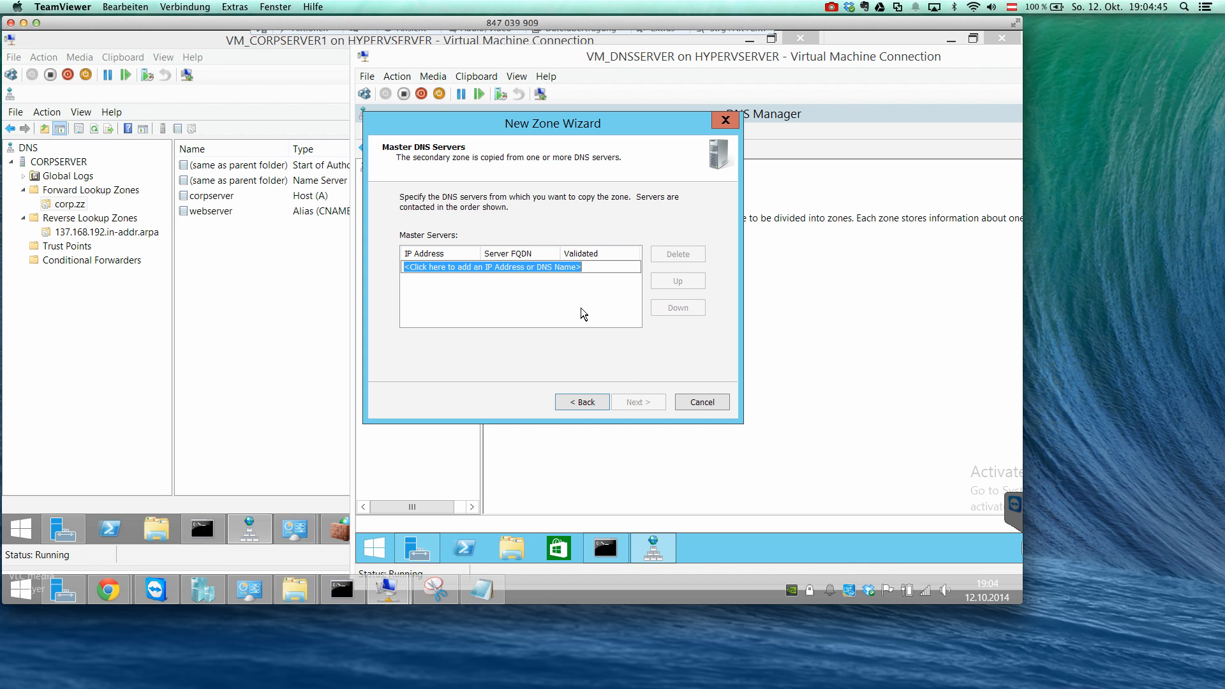
Show the Notepad address notes, shrink the window and place it beside the New Zone Wizard.
click(478, 589)
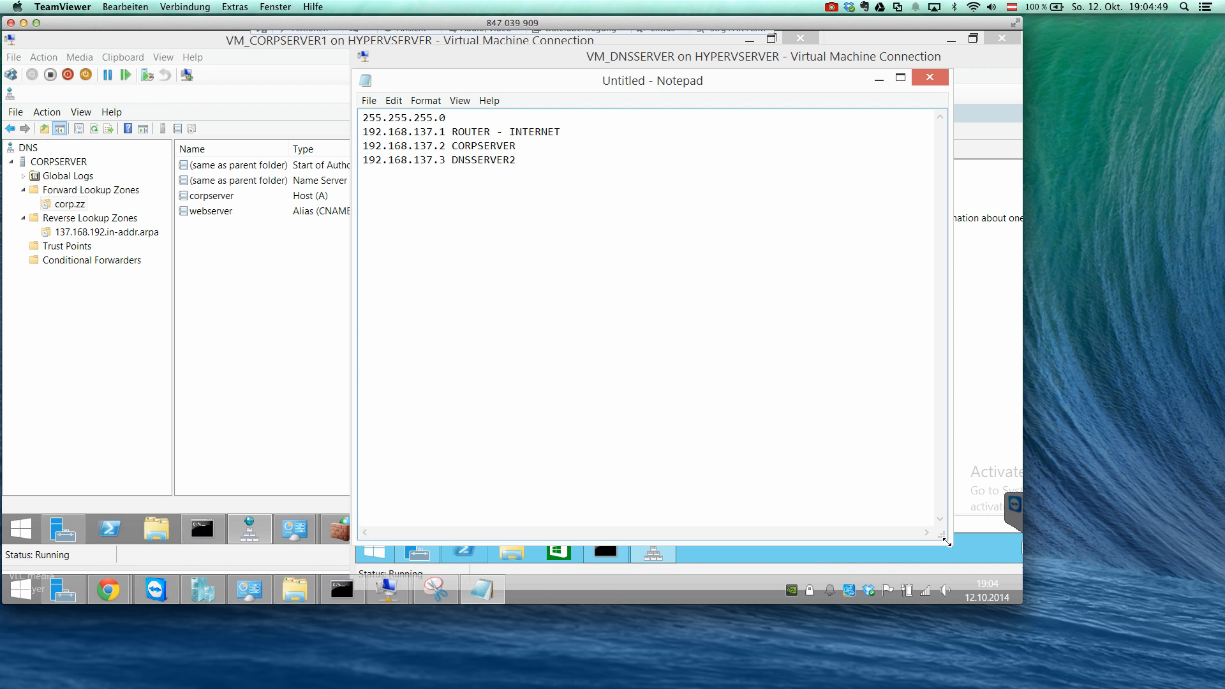
drag(947, 542, 657, 272)
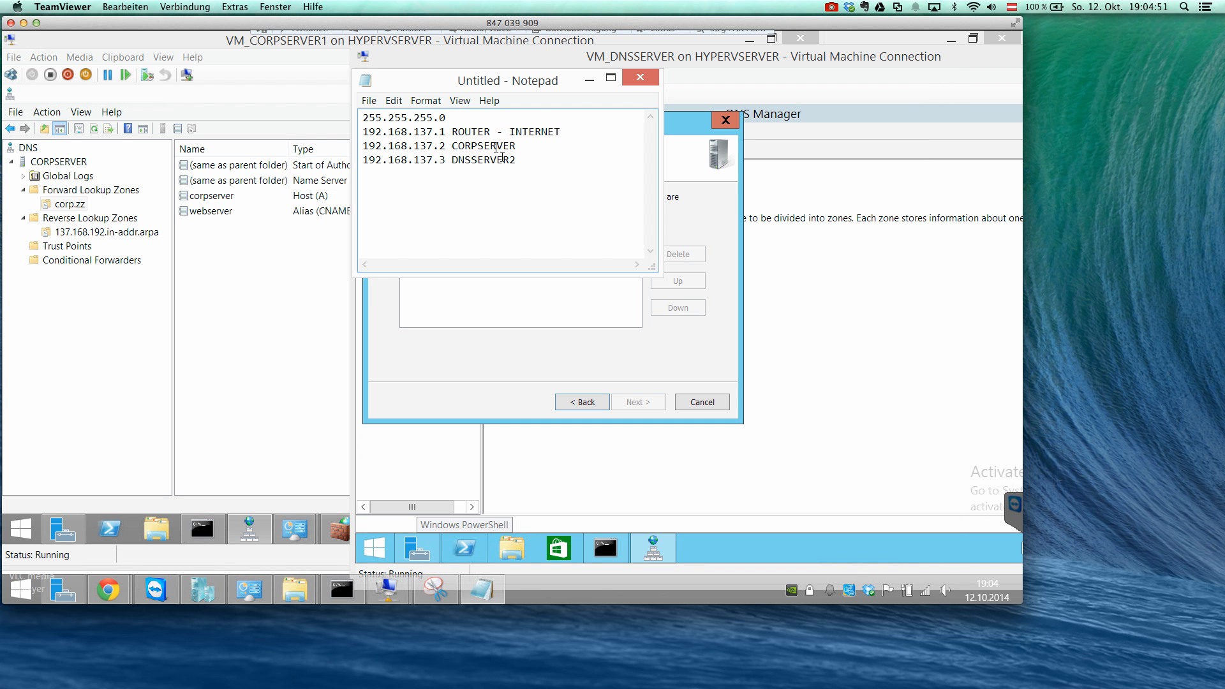
click(483, 100)
drag(442, 85, 118, 249)
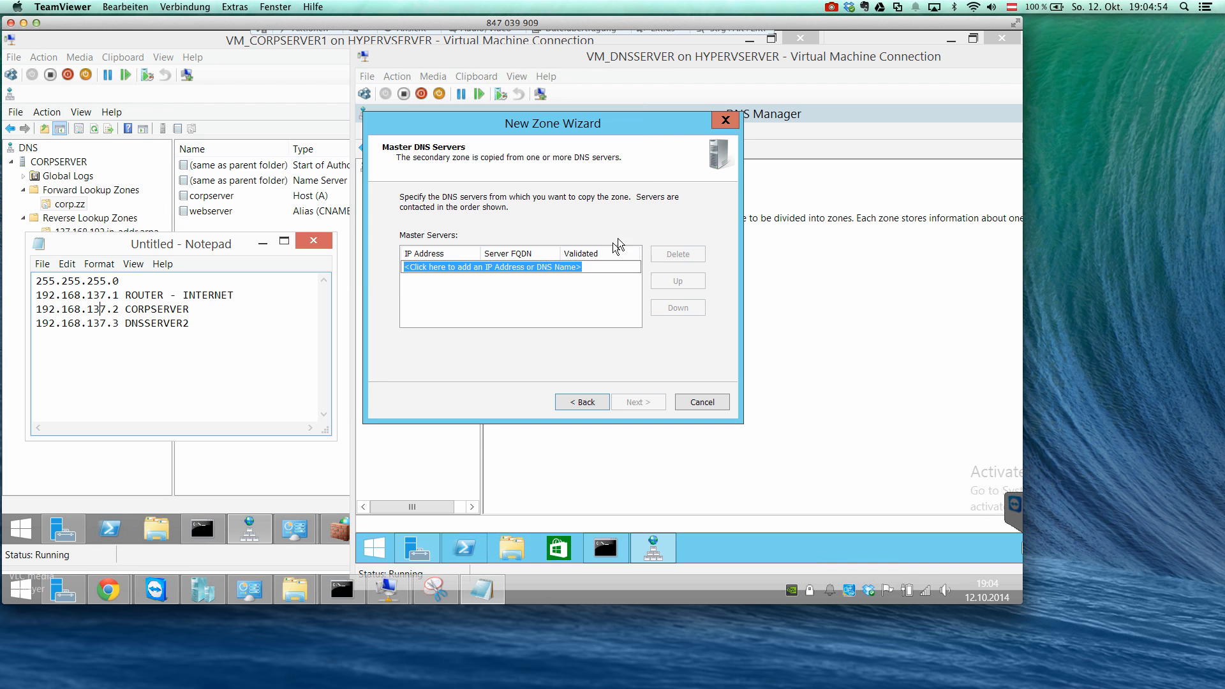
Add 192.168.137.2 as the master server for the secondary zone and minimize the address notes.
click(531, 265)
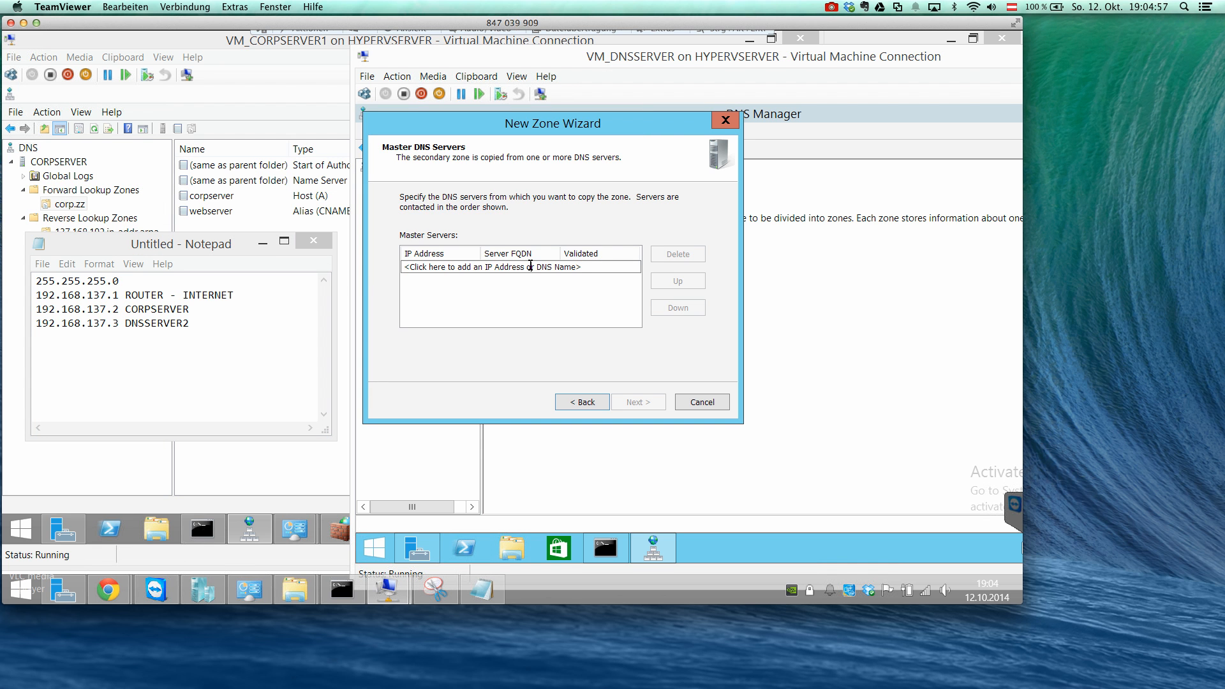
text(19)
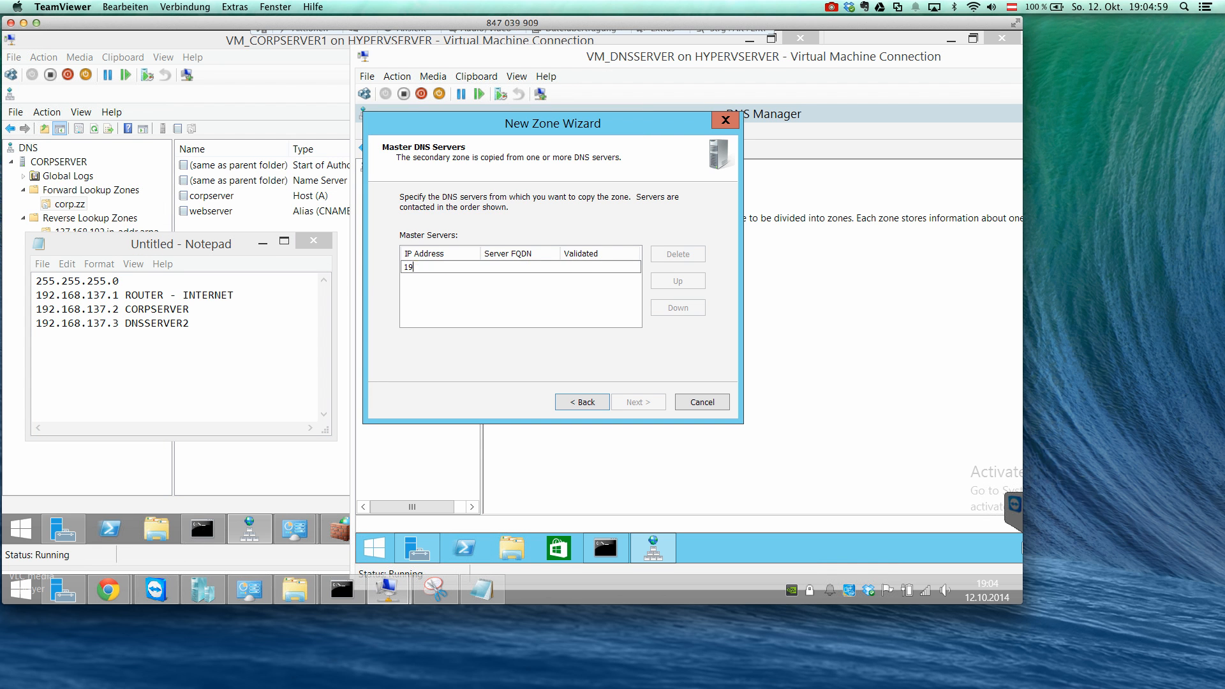
text(2.168.137.2)
key(Return)
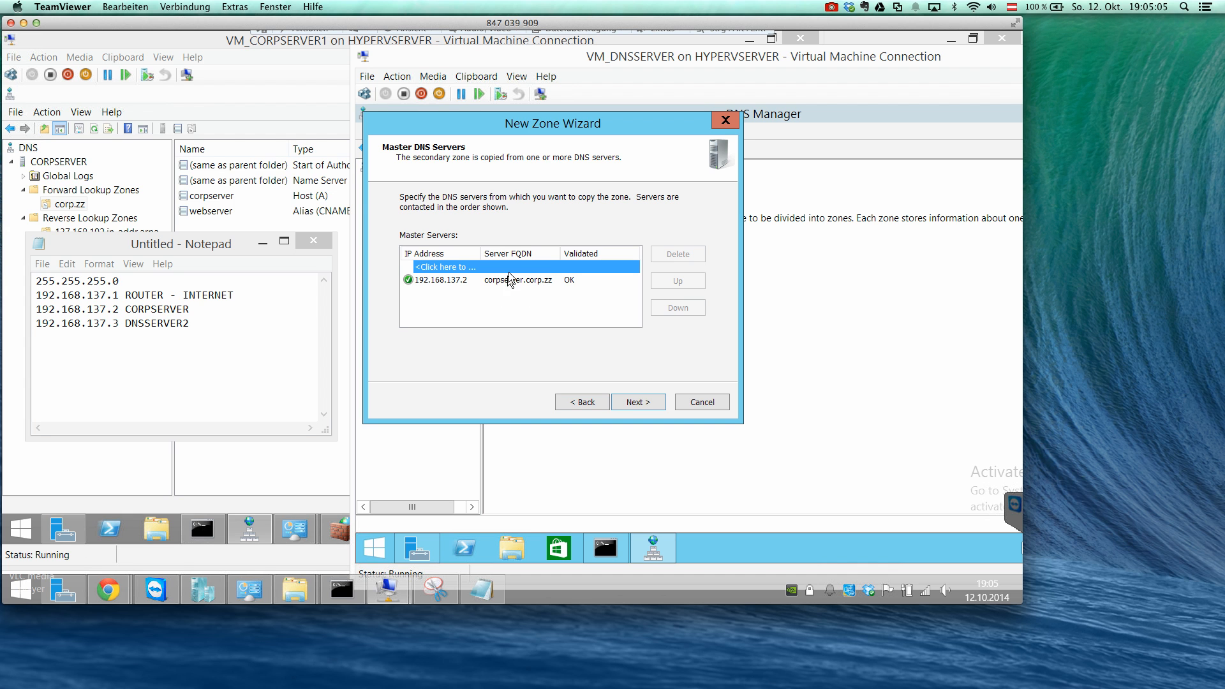
click(267, 244)
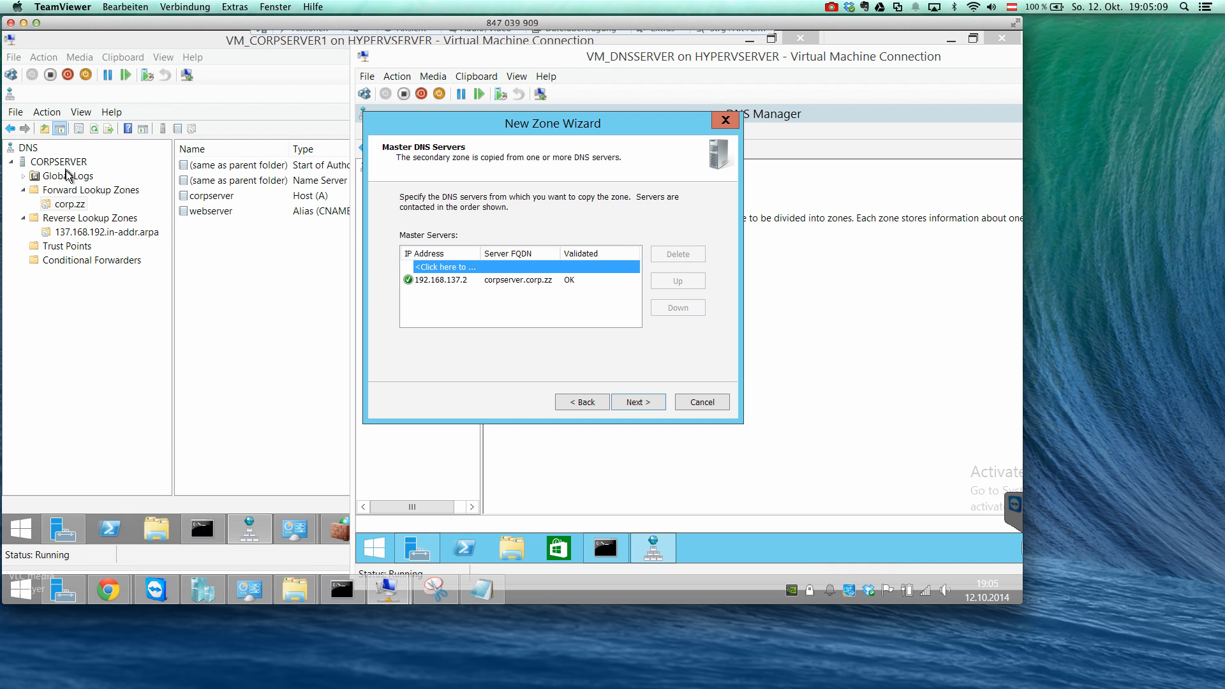
Open the properties of the corp.zz zone on CORPSERVER and review its Start of Authority, Name Servers, WINS and General settings.
right_click(75, 205)
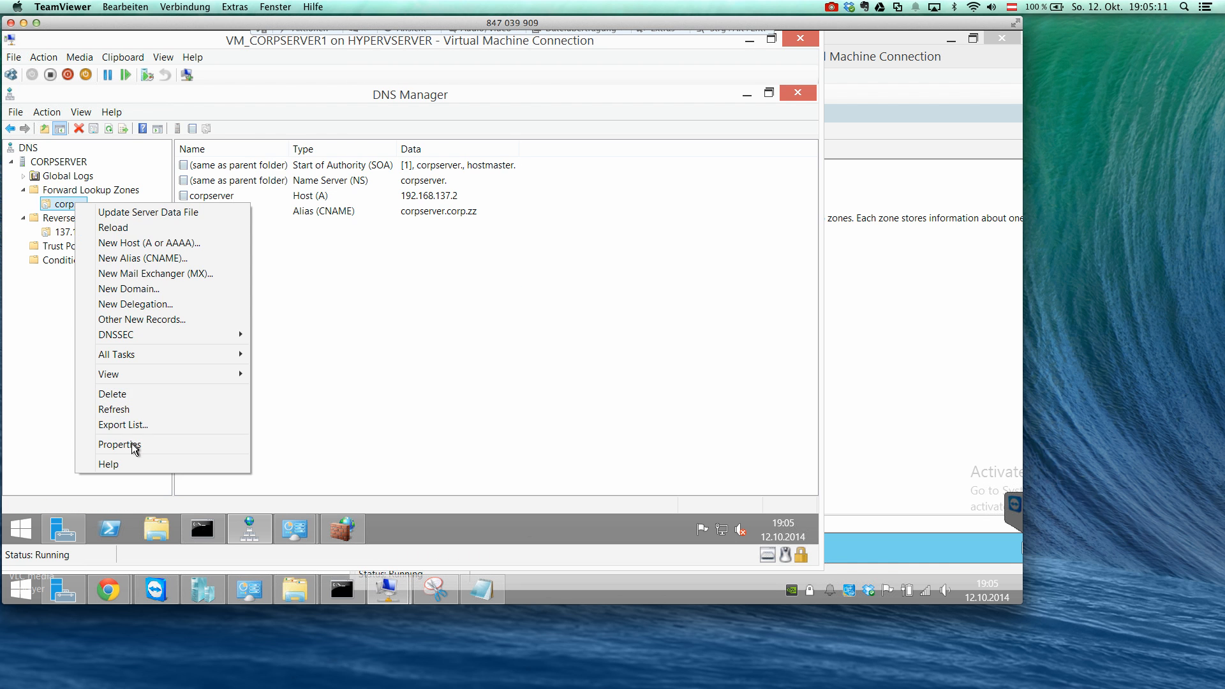
click(135, 446)
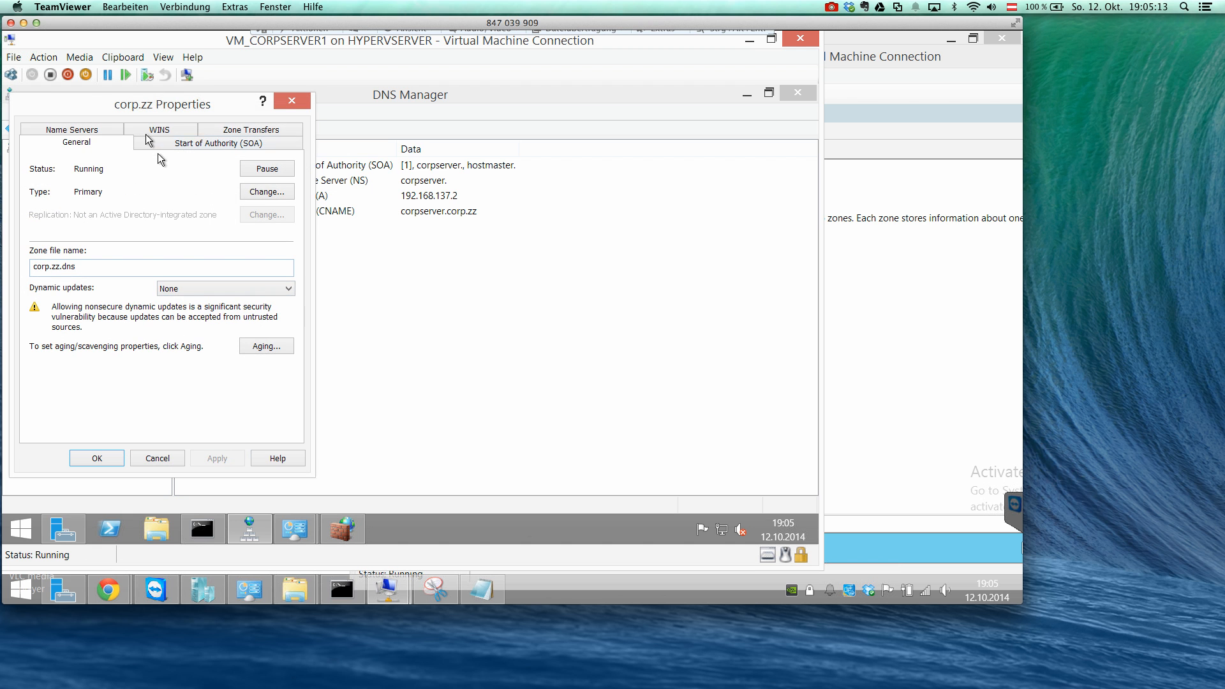
click(206, 147)
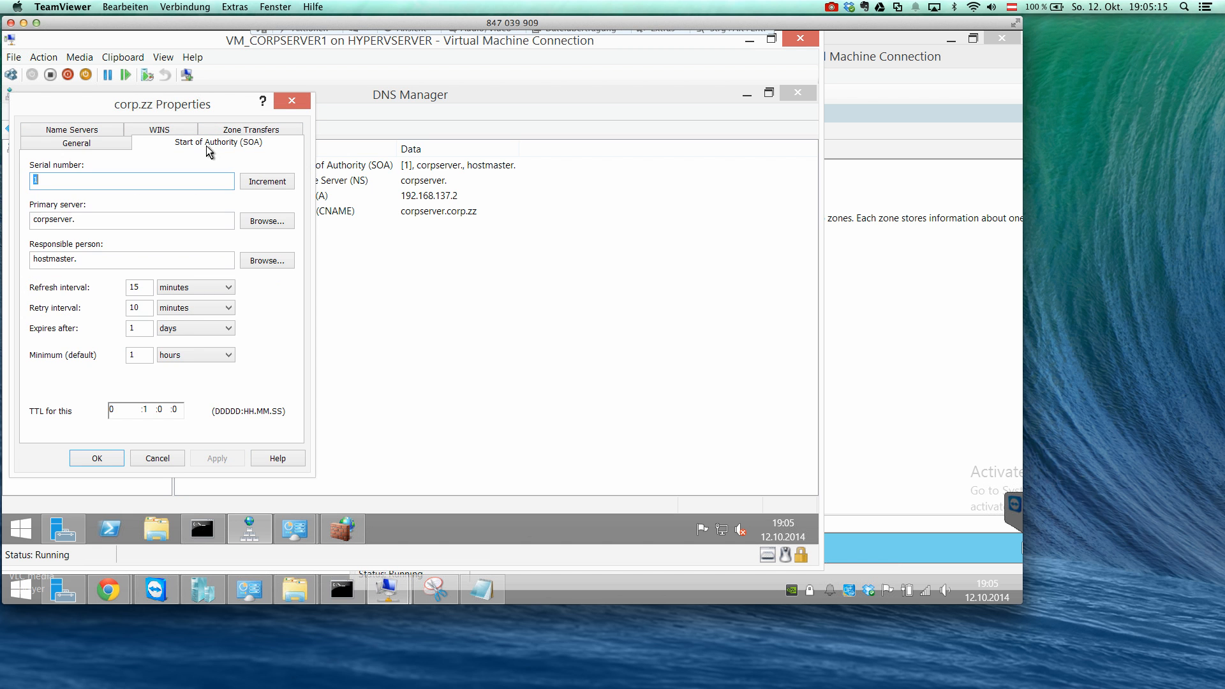
click(107, 127)
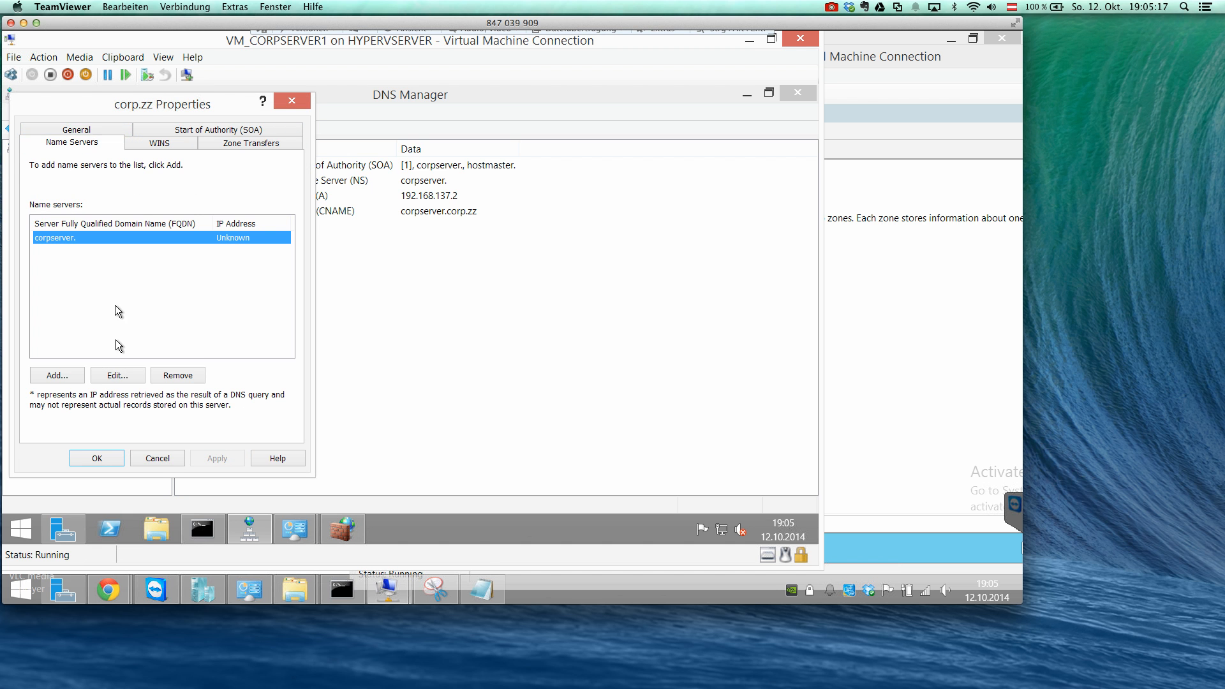
click(167, 150)
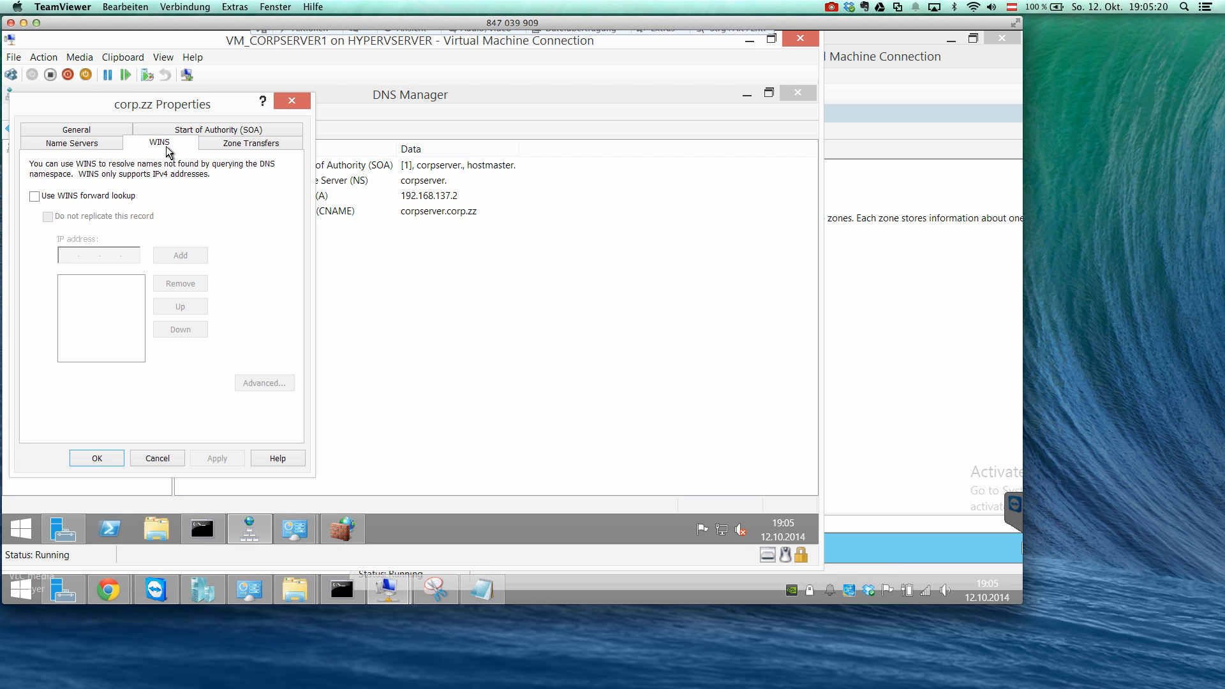
click(217, 132)
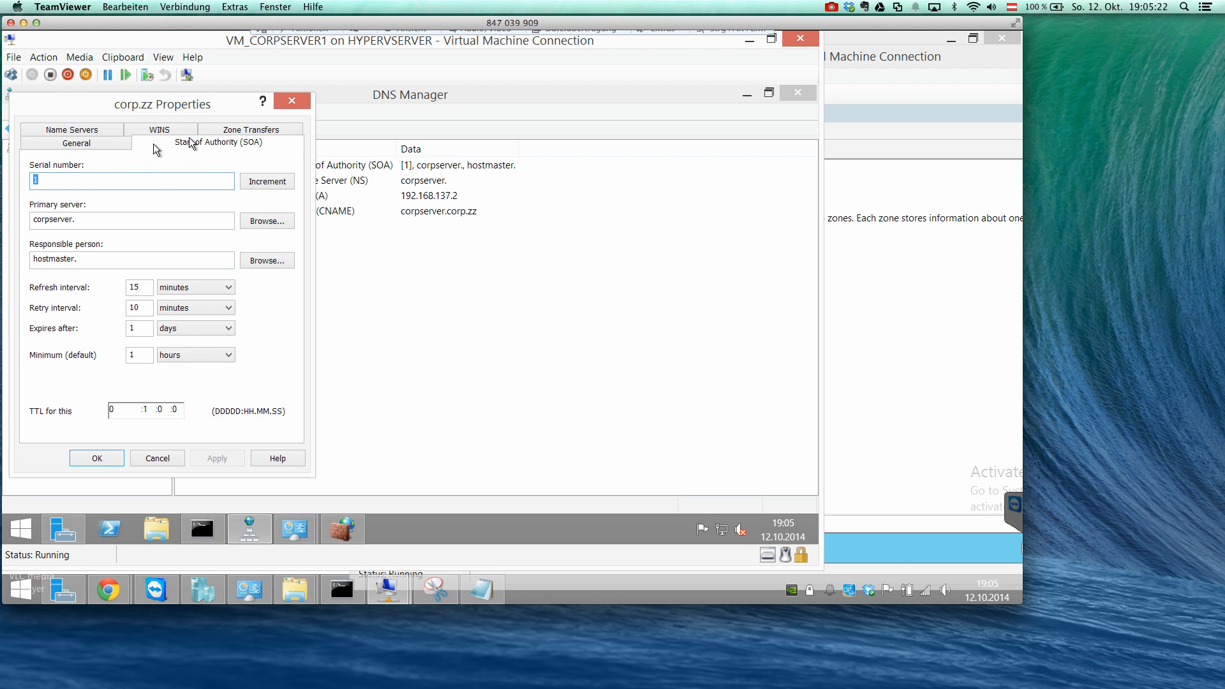
click(121, 141)
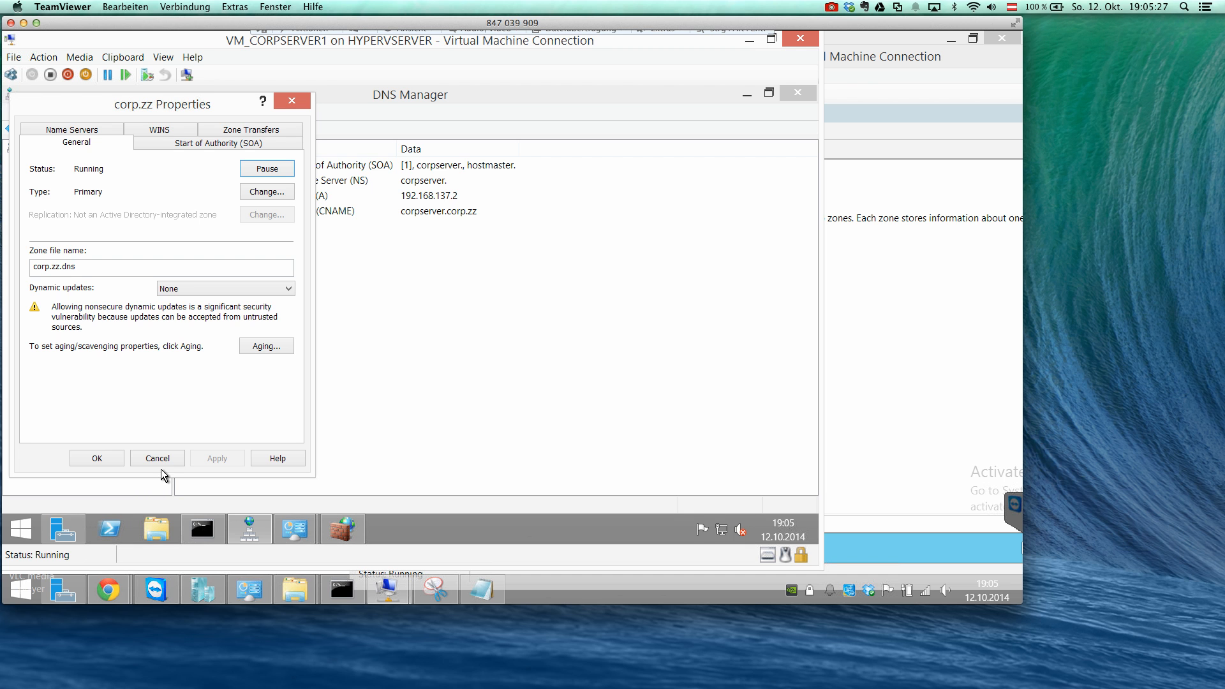
Allow zone transfers of corp.zz on CORPSERVER to any server.
click(251, 129)
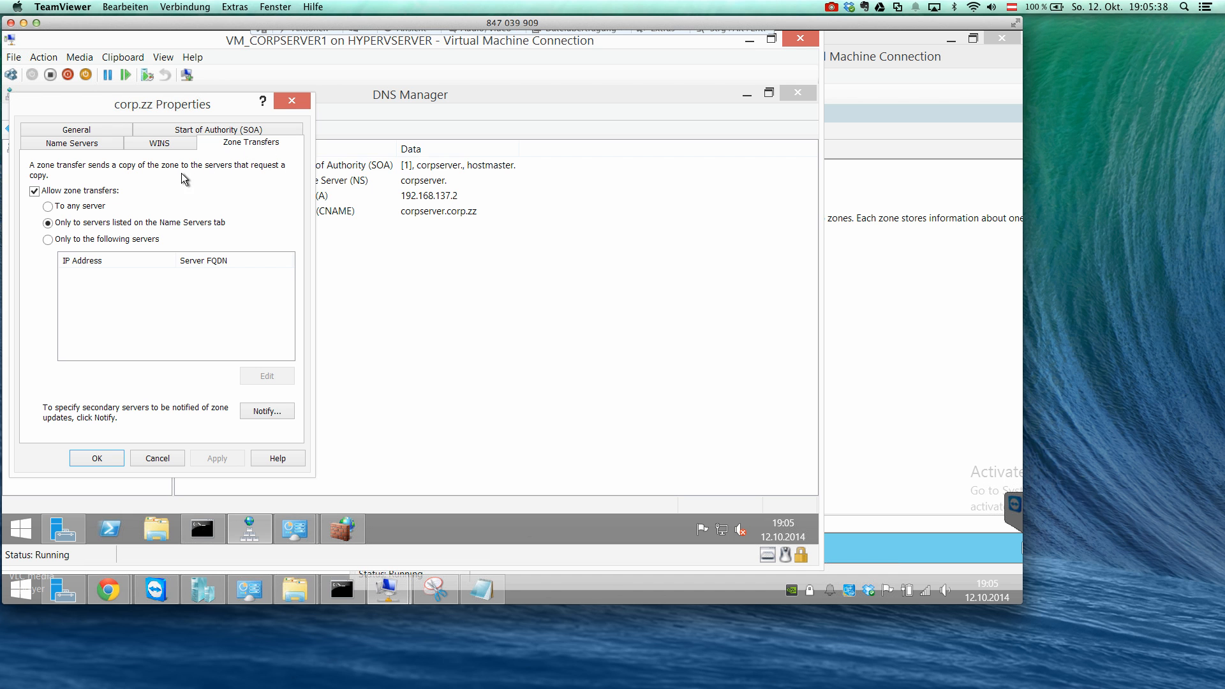
click(83, 207)
click(116, 224)
click(108, 239)
click(78, 208)
Return to the New Zone Wizard on the DNSSERVER virtual machine and finish creating the secondary zone corp.zz.
click(862, 33)
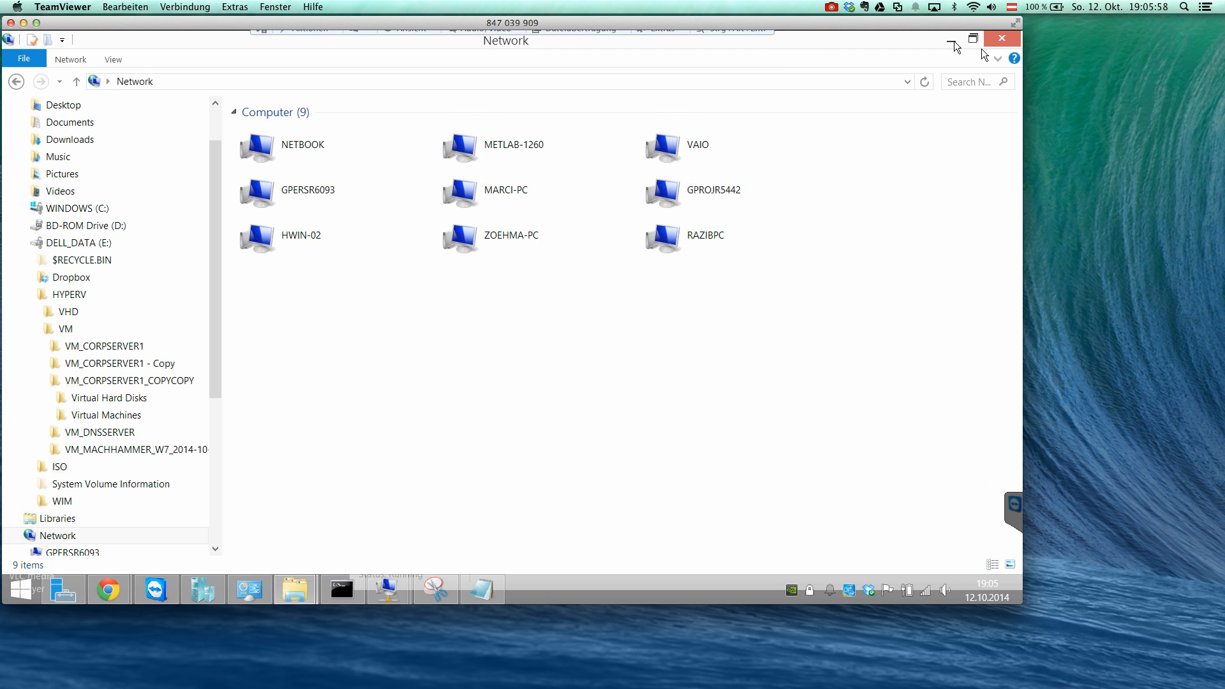
click(484, 588)
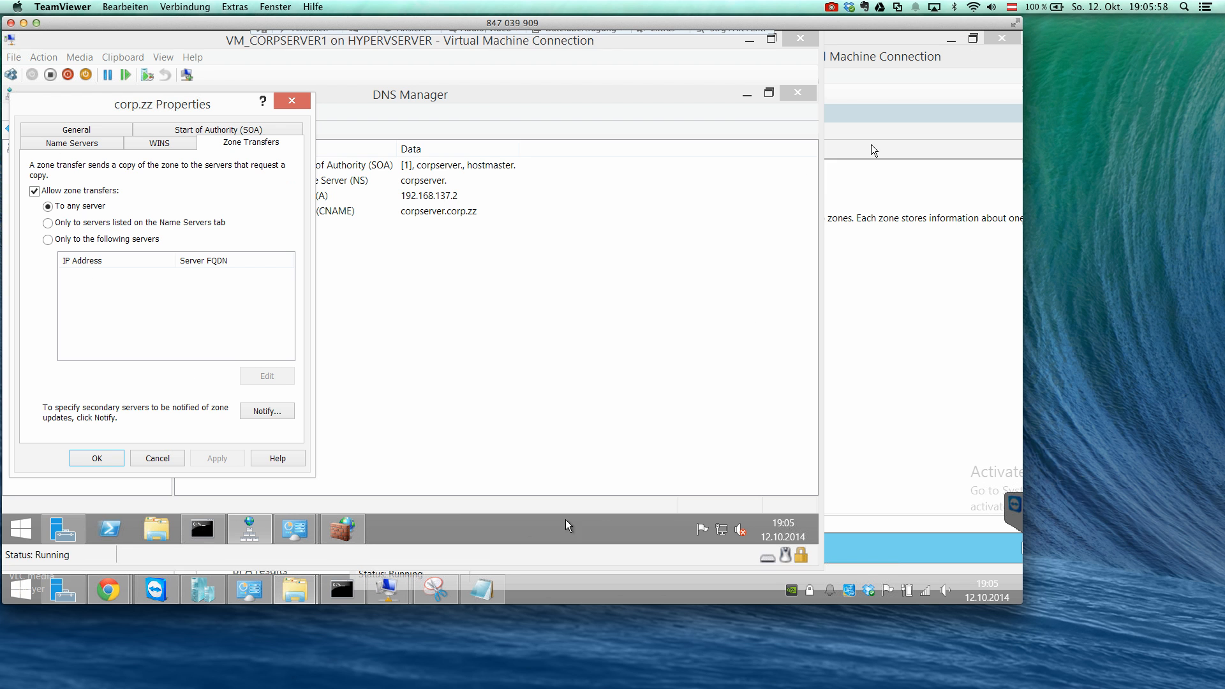
mouse_move(388, 588)
click(452, 513)
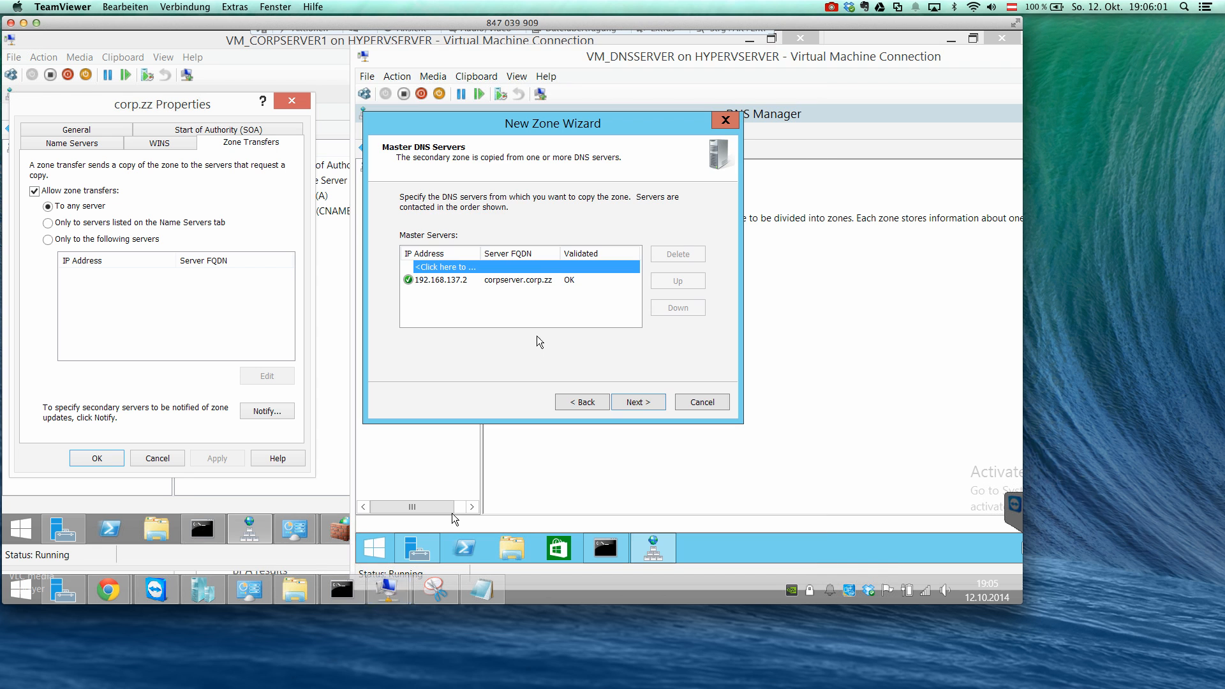
click(641, 402)
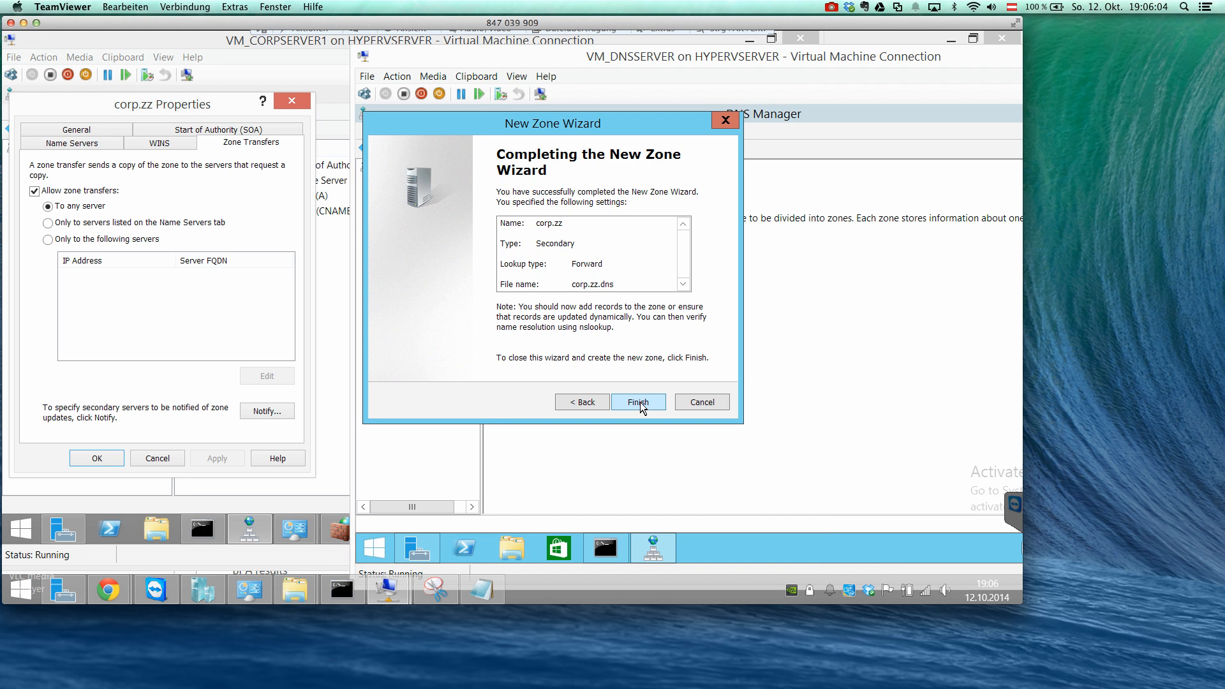
click(639, 402)
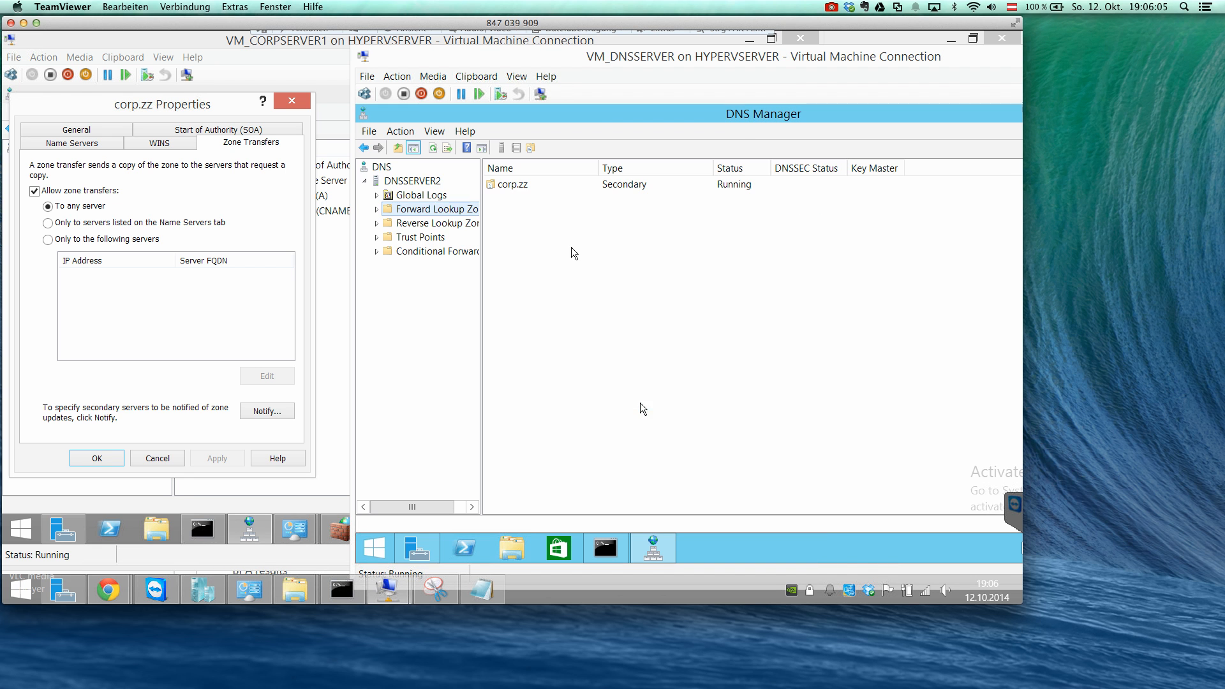
Expand the forward lookup zones on DNSSERVER2 and close the corp.zz properties on CORPSERVER.
double_click(451, 209)
click(441, 221)
click(440, 210)
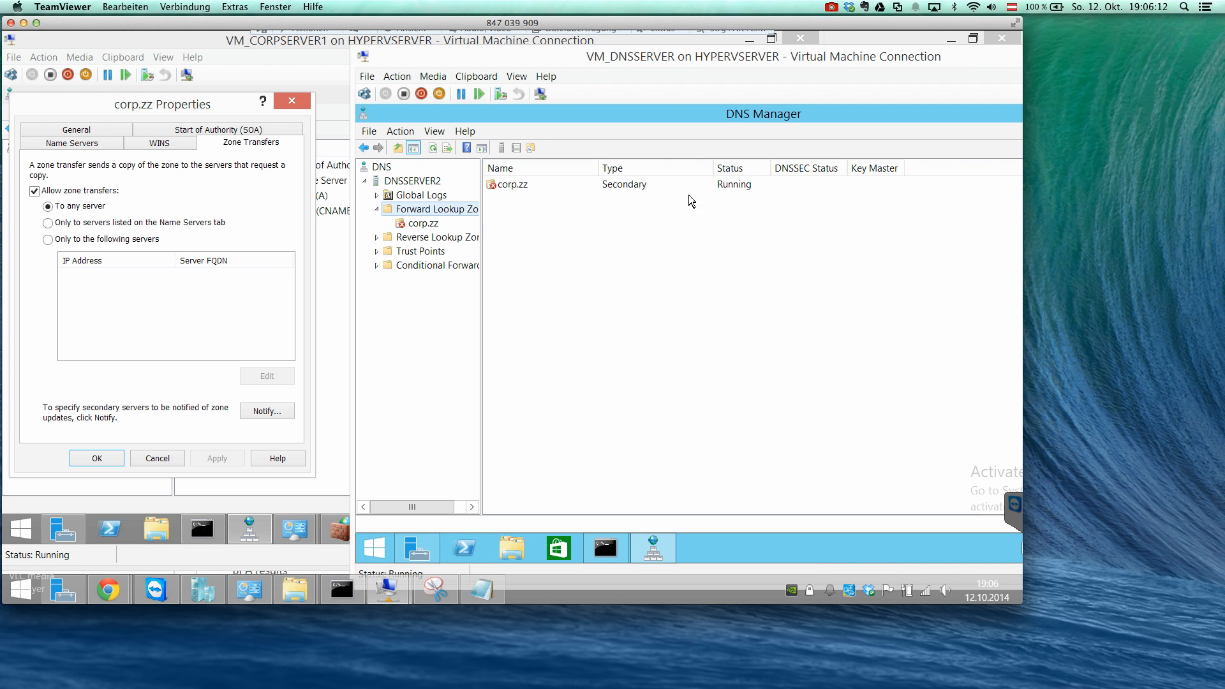
click(157, 458)
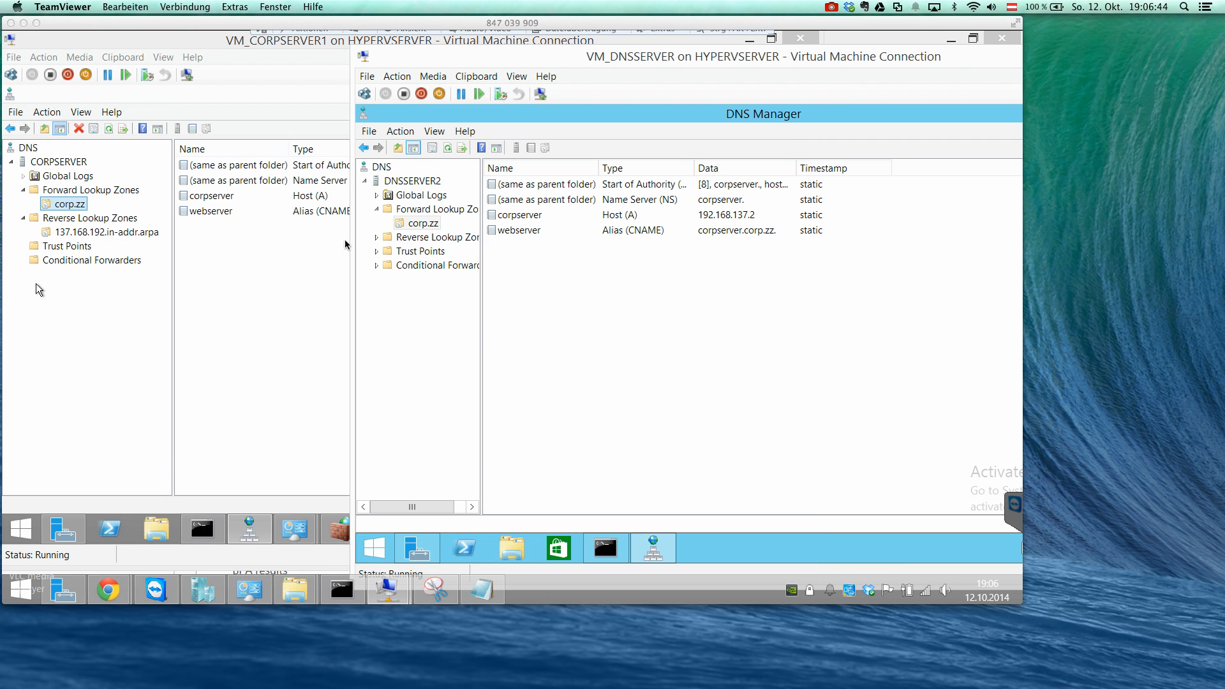
Examine the copied corp.zz records on DNSSERVER2, including the properties of the corpserver host record.
click(535, 295)
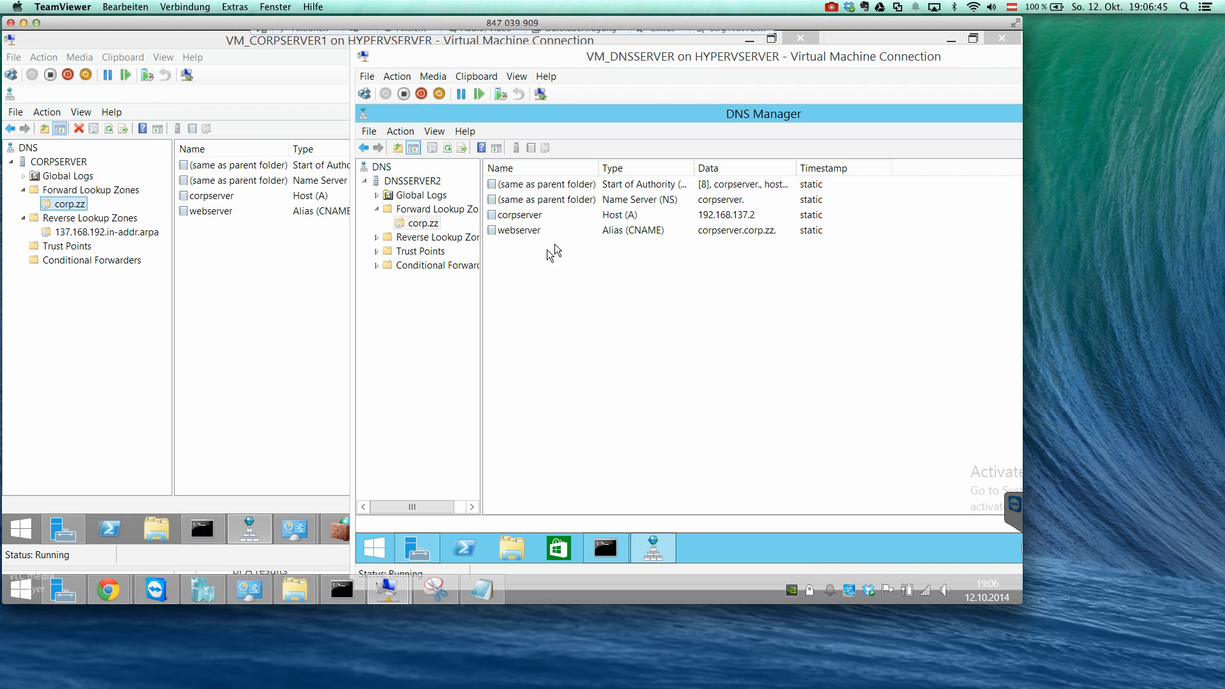
click(443, 211)
click(615, 184)
double_click(615, 183)
click(549, 251)
right_click(557, 247)
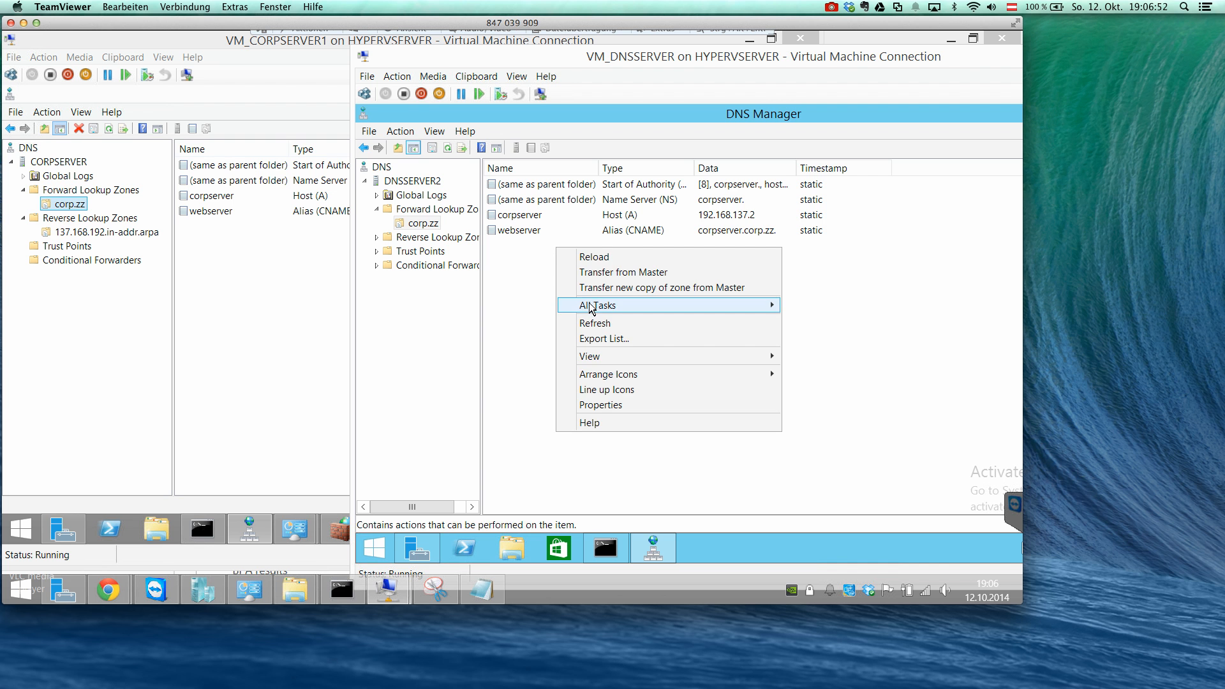
right_click(580, 214)
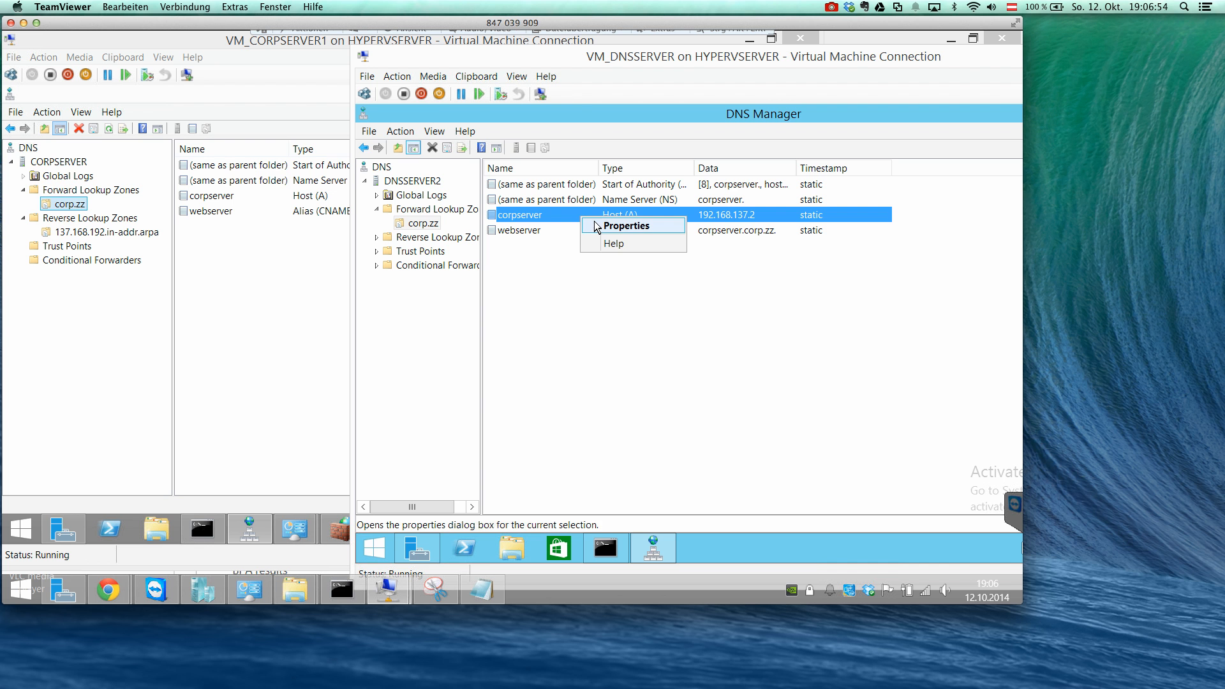
click(596, 224)
click(570, 451)
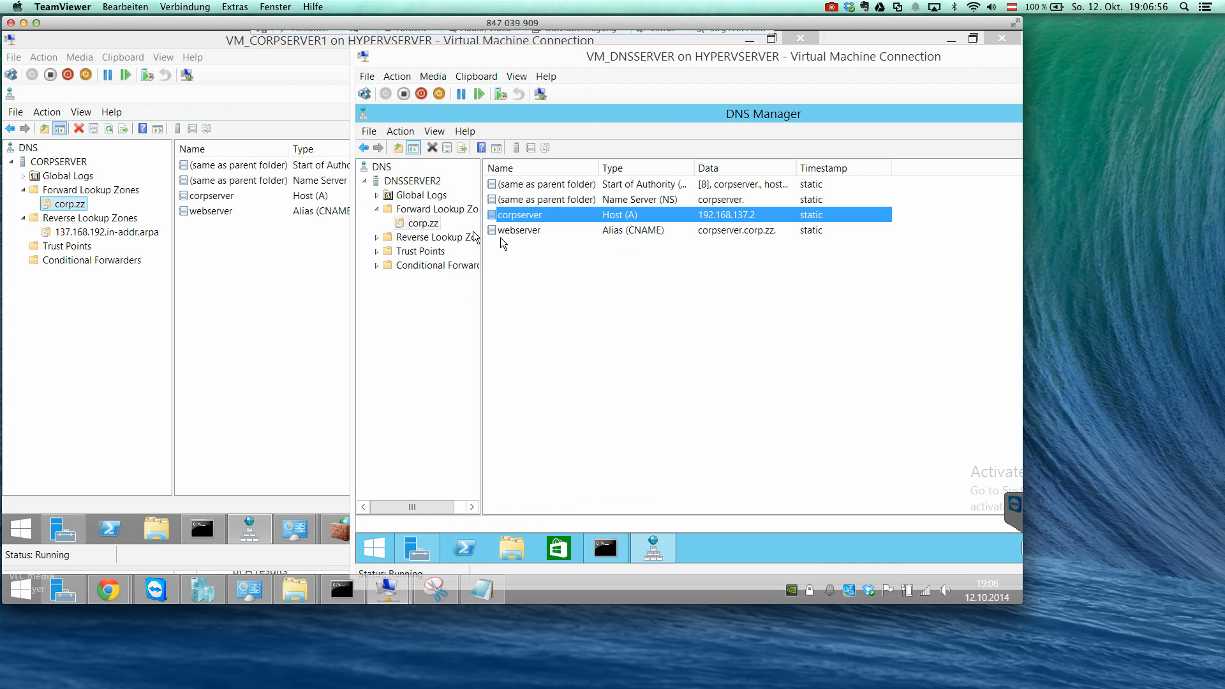
Request a transfer from the master for the secondary zone corp.zz on DNSSERVER2.
right_click(432, 224)
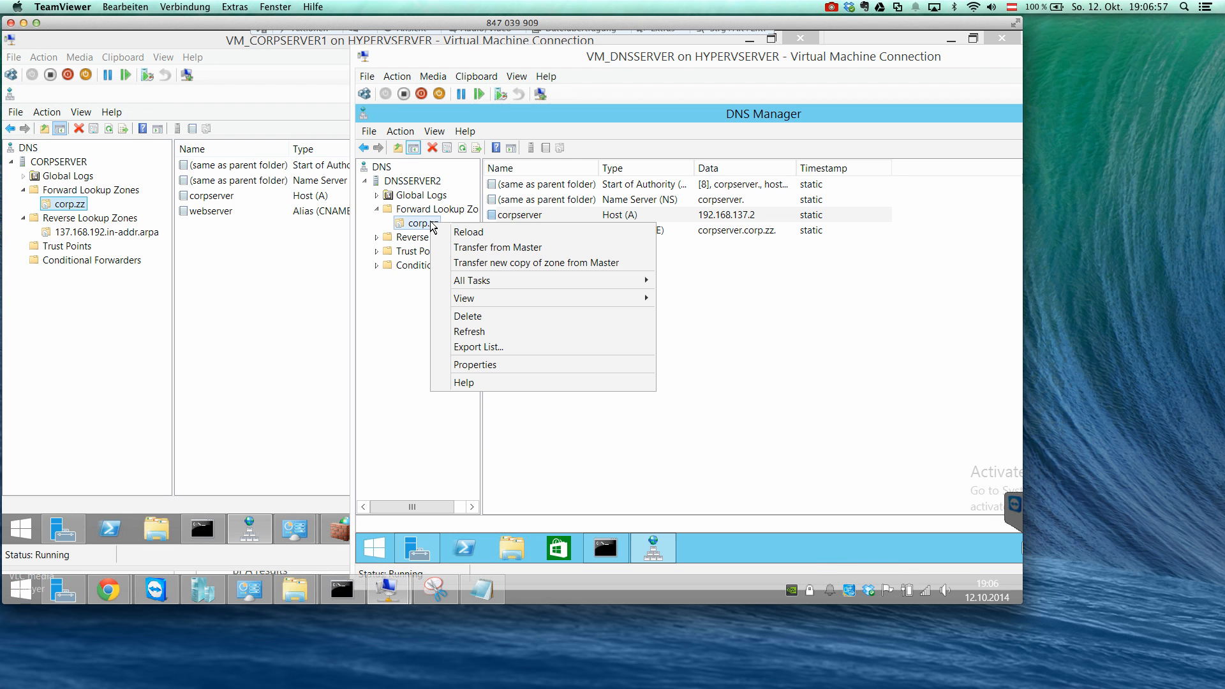
click(472, 249)
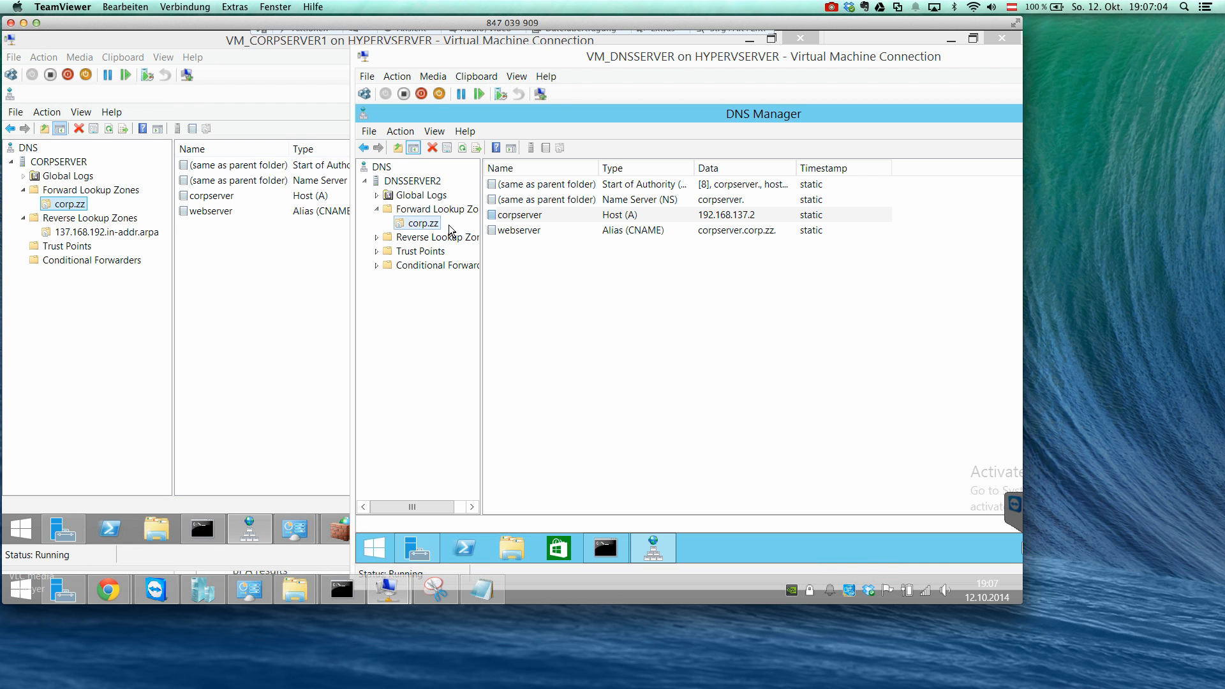
Start a new alias (CNAME) record in the corp.zz zone on CORPSERVER and name it fileserver.
click(219, 242)
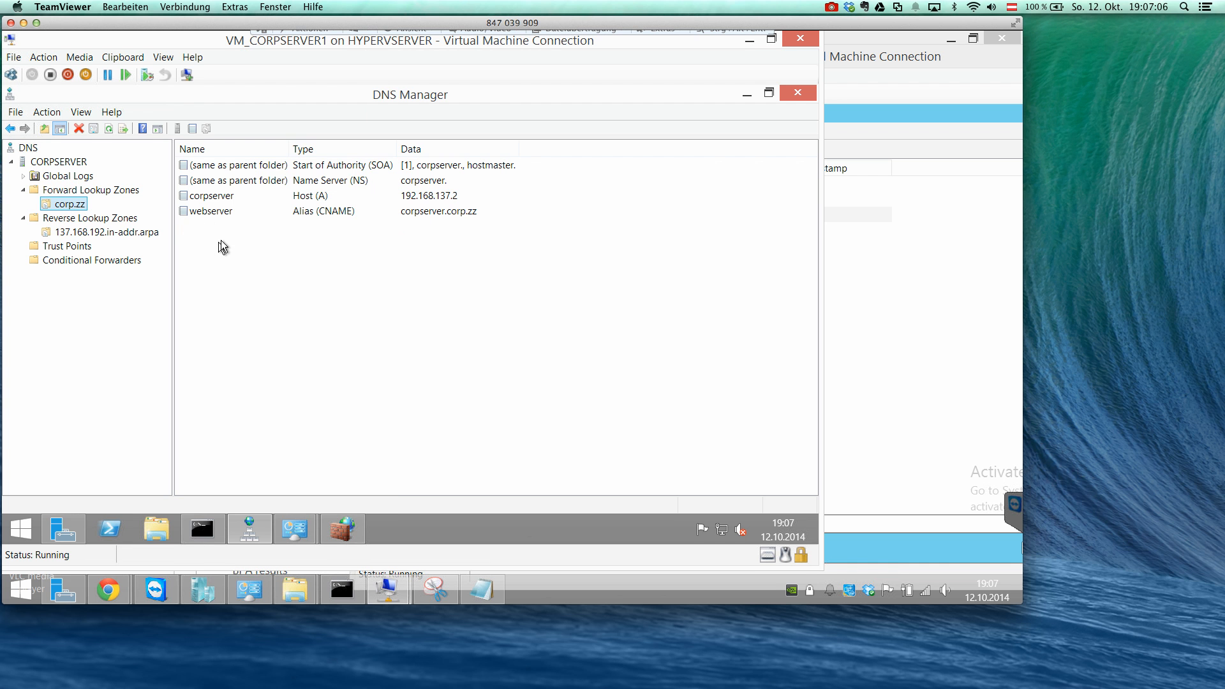
right_click(220, 242)
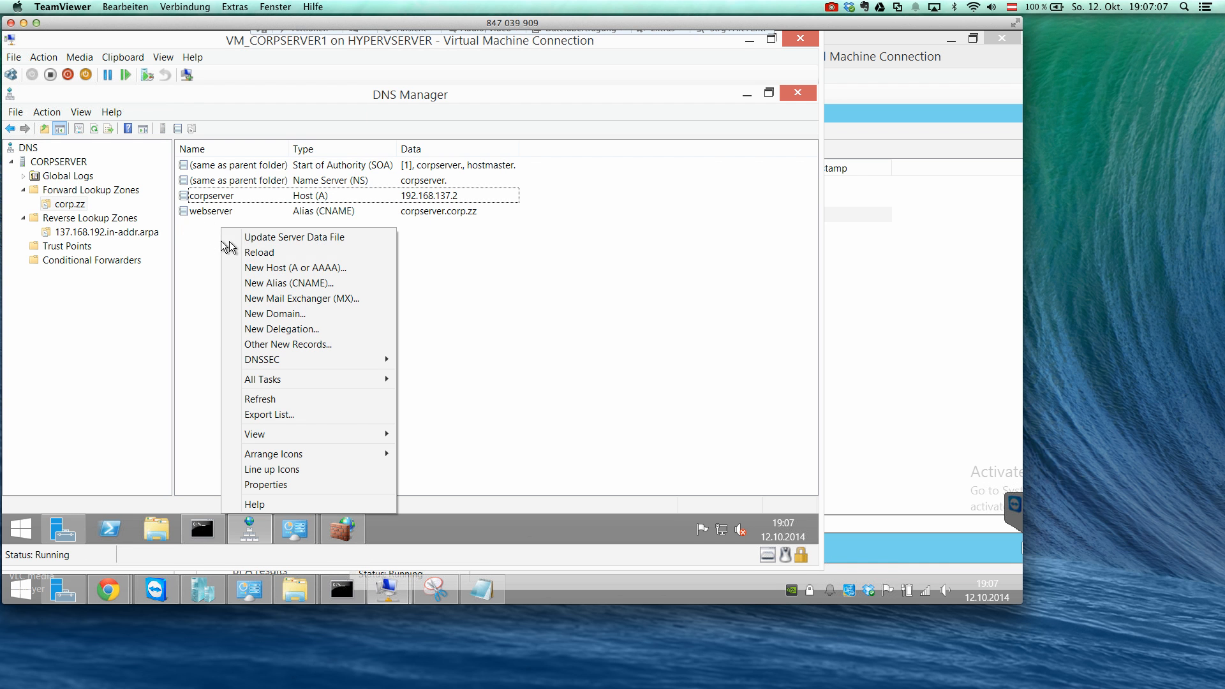
click(273, 284)
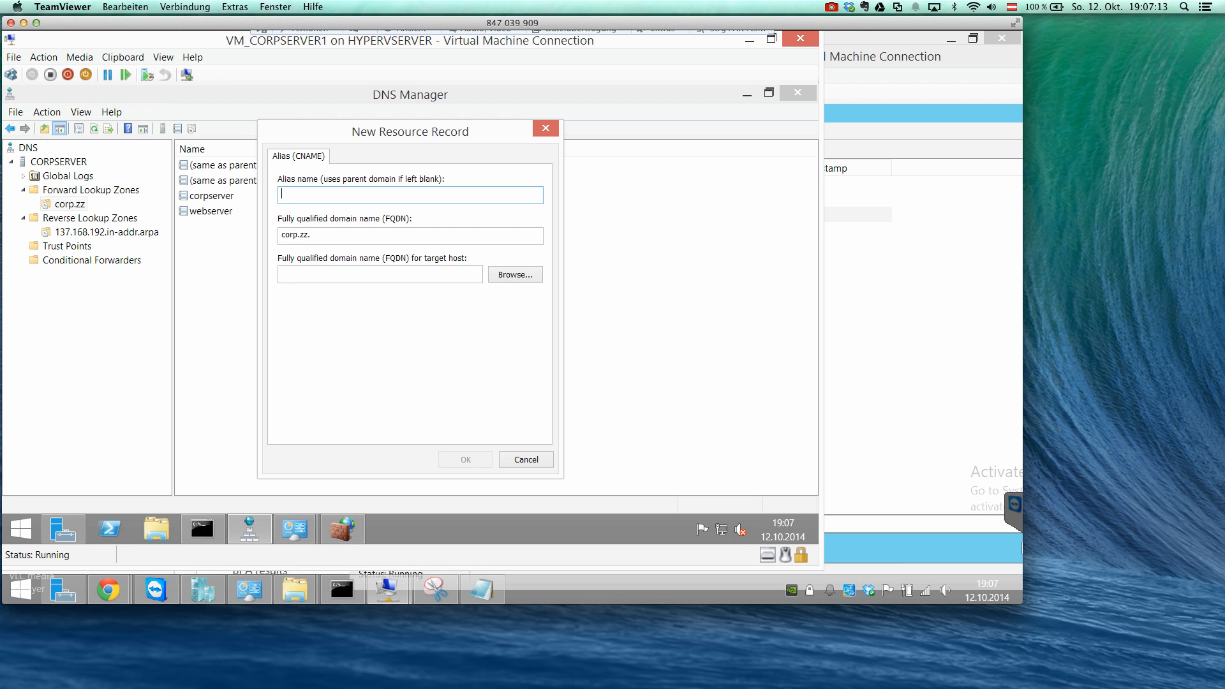
text(fileserver)
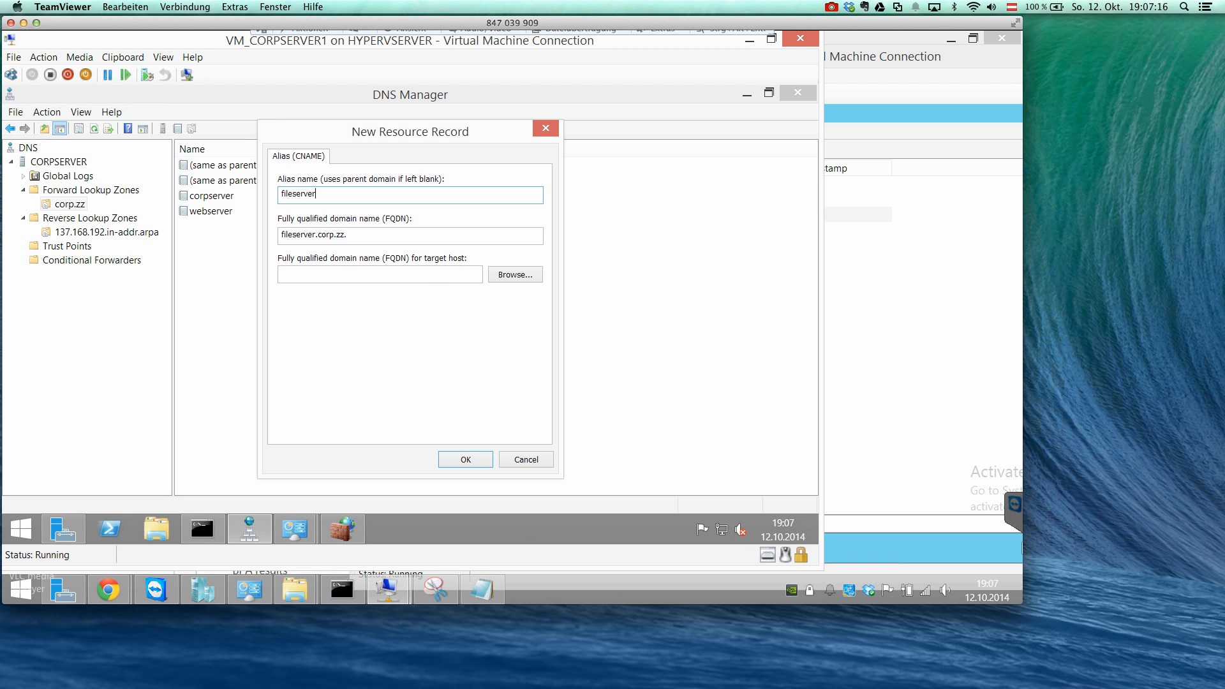
Browse to the corpserver host record in corp.zz as the alias target and create the alias.
click(508, 275)
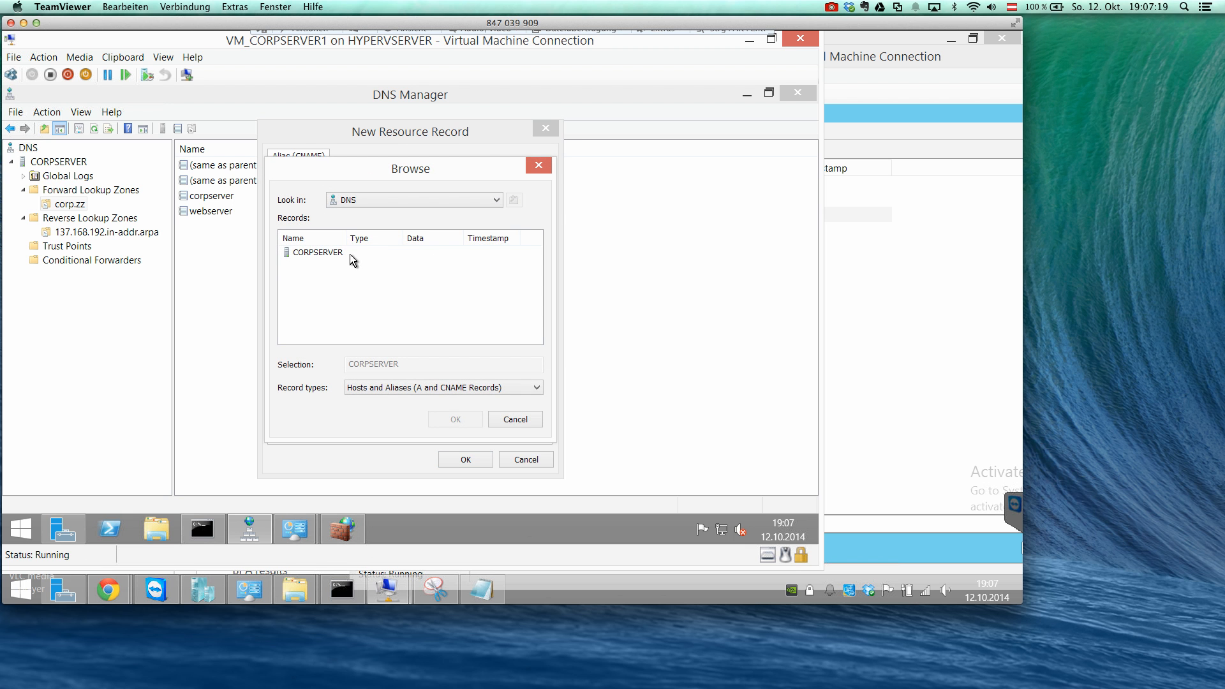
double_click(318, 253)
double_click(315, 252)
double_click(314, 254)
click(317, 258)
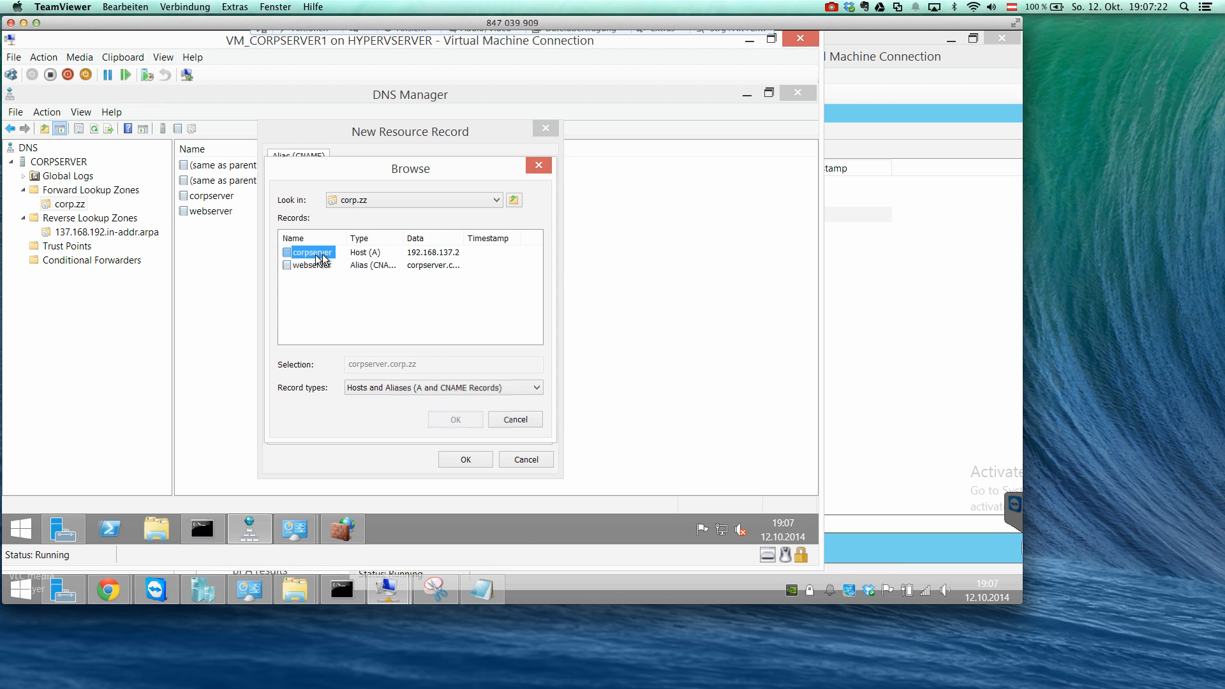
double_click(318, 257)
click(462, 454)
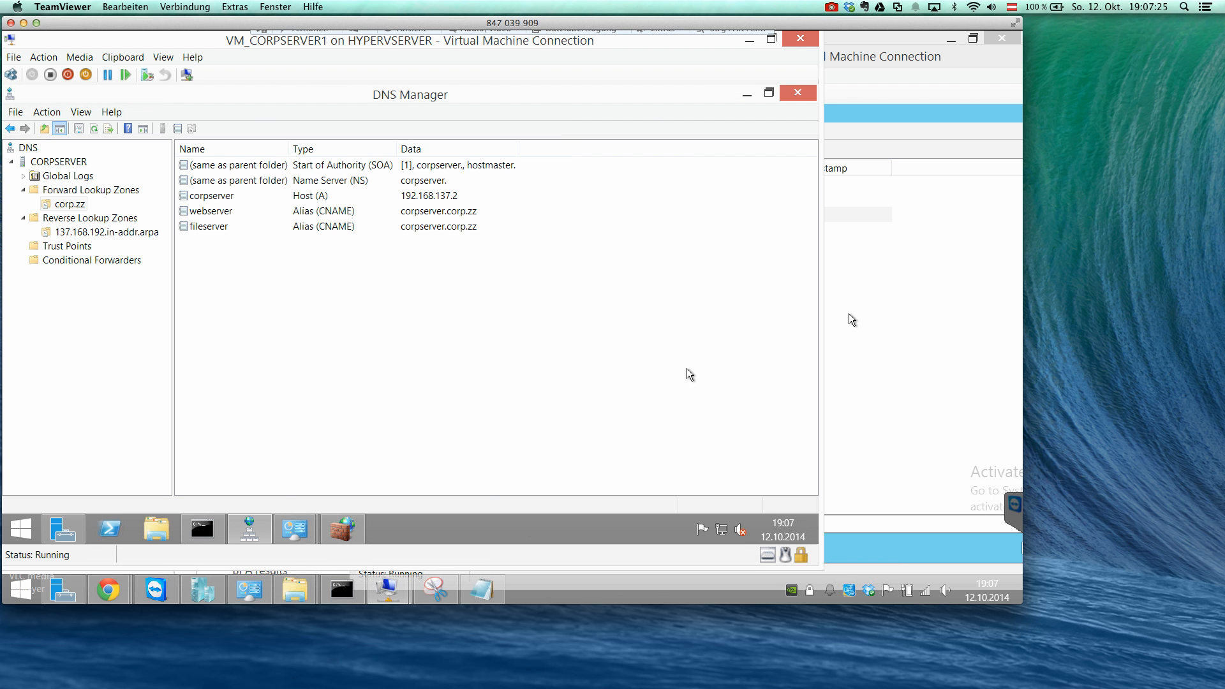
Bring the DNSSERVER virtual machine window forward and move it aside so the record lists of both servers can be compared.
click(861, 303)
click(449, 148)
drag(472, 61, 648, 60)
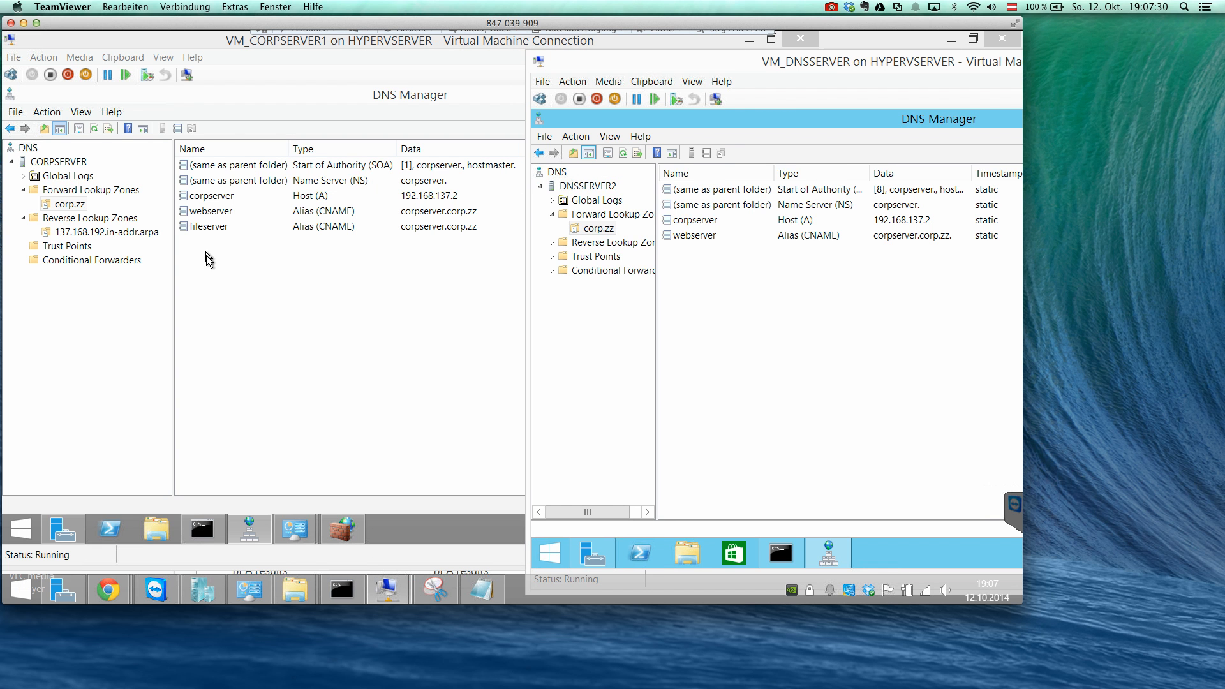
Open the corp.zz properties on CORPSERVER and show the Start of Authority settings.
right_click(72, 204)
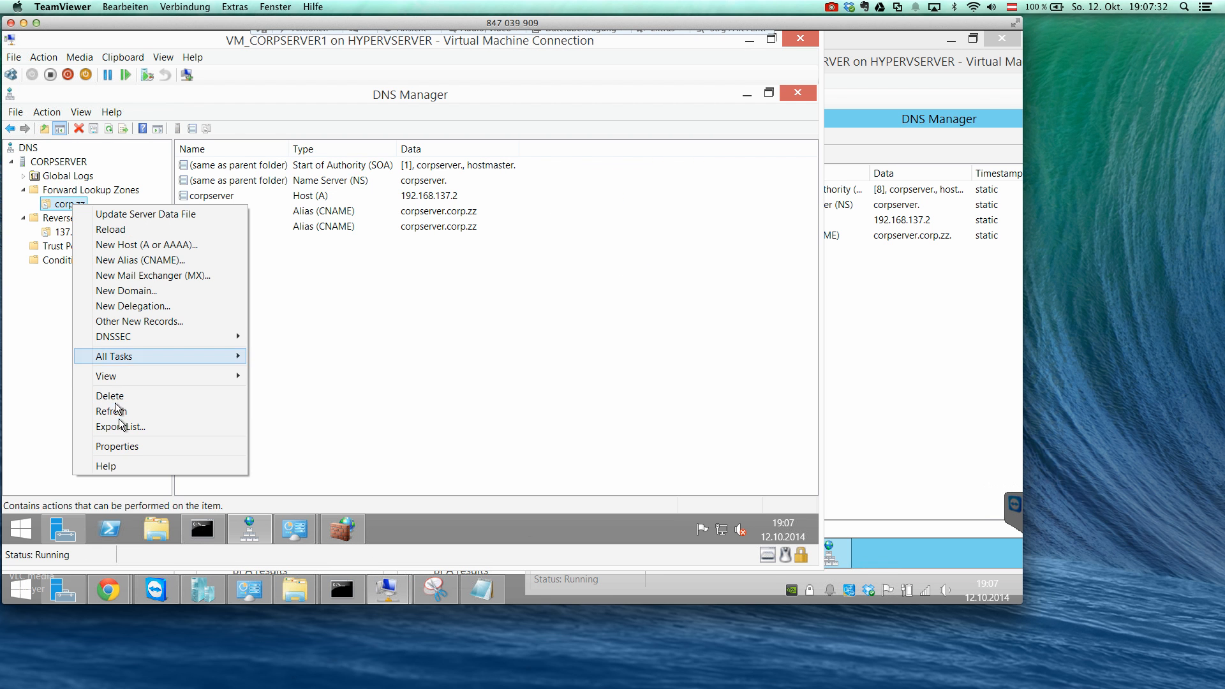
click(116, 446)
click(217, 144)
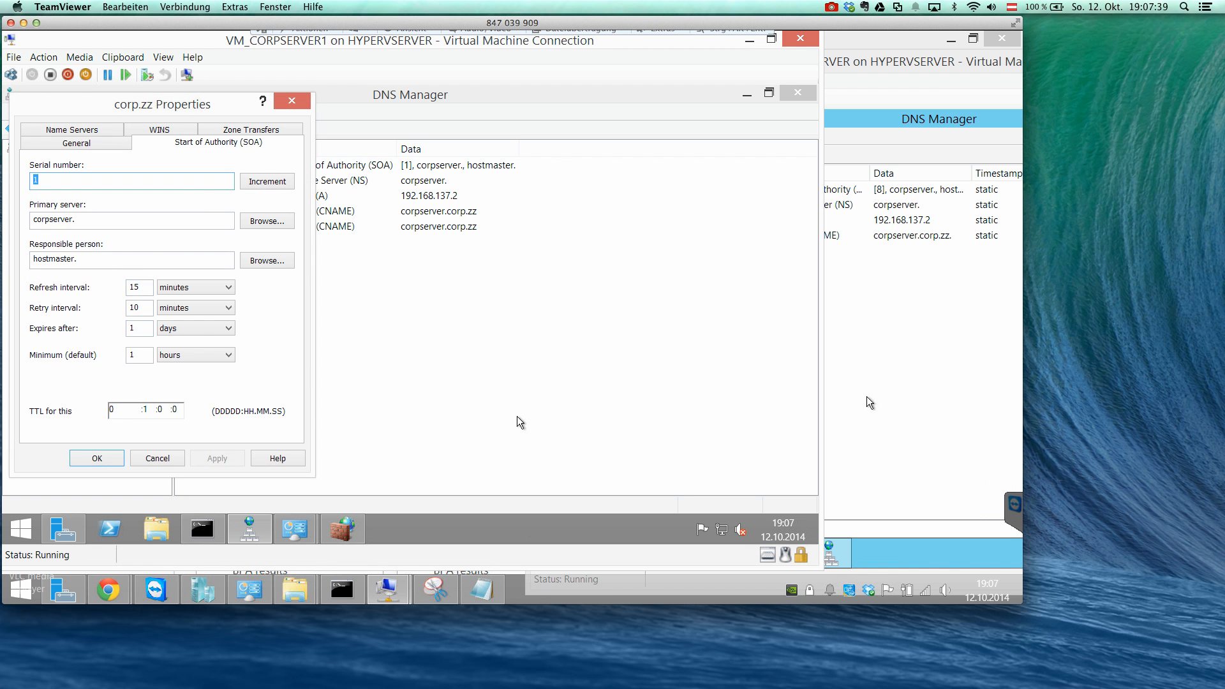
Switch back to DNSSERVER2 and run Transfer from Master on corp.zz again to fetch the new fileserver alias.
click(878, 379)
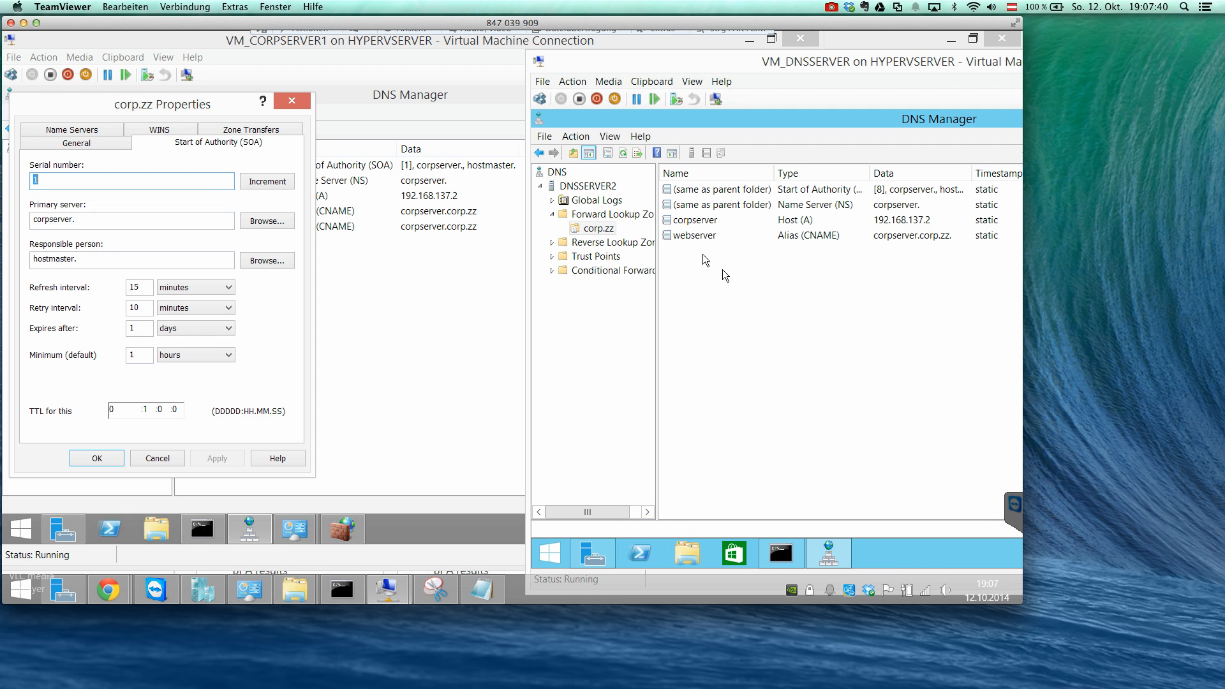
right_click(600, 233)
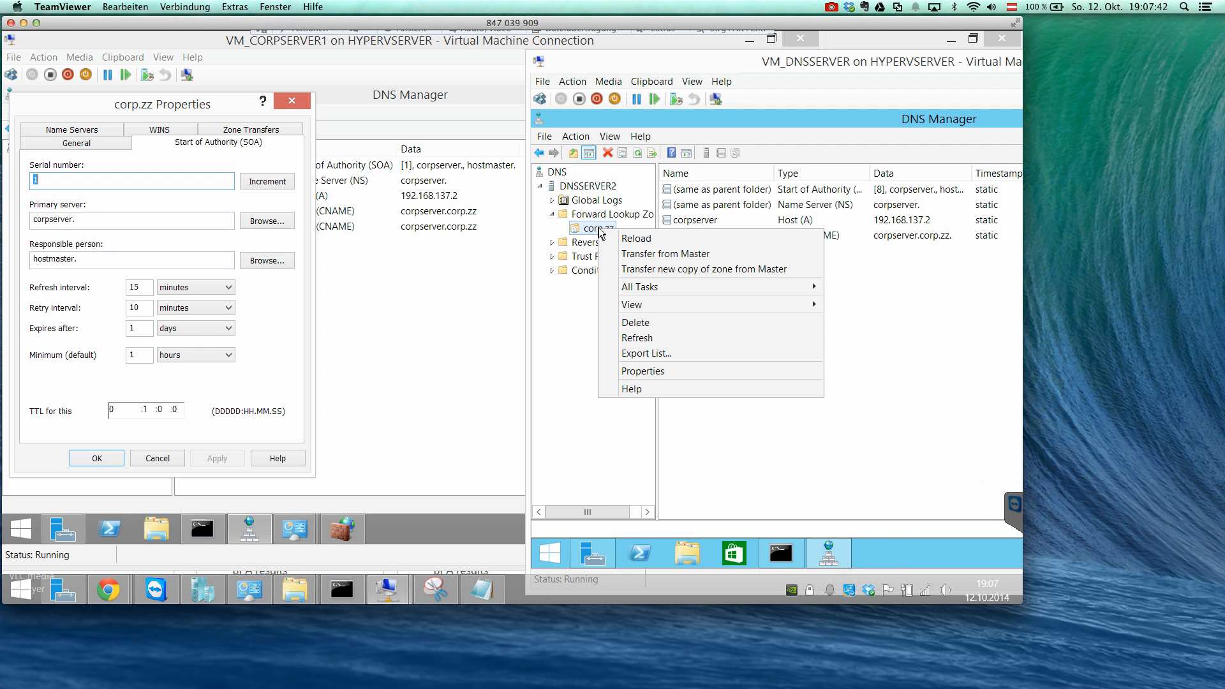
click(640, 261)
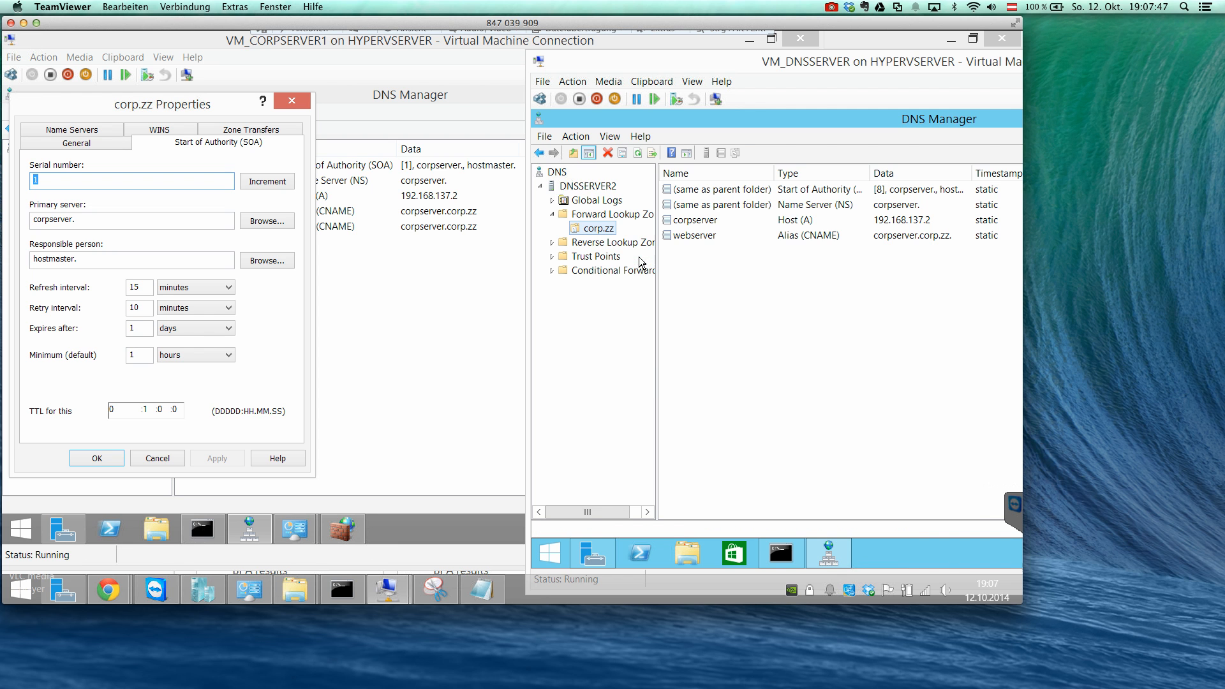
Check corp.zz on DNSSERVER2 for the new record and close the corp.zz properties on CORPSERVER without changes.
right_click(608, 229)
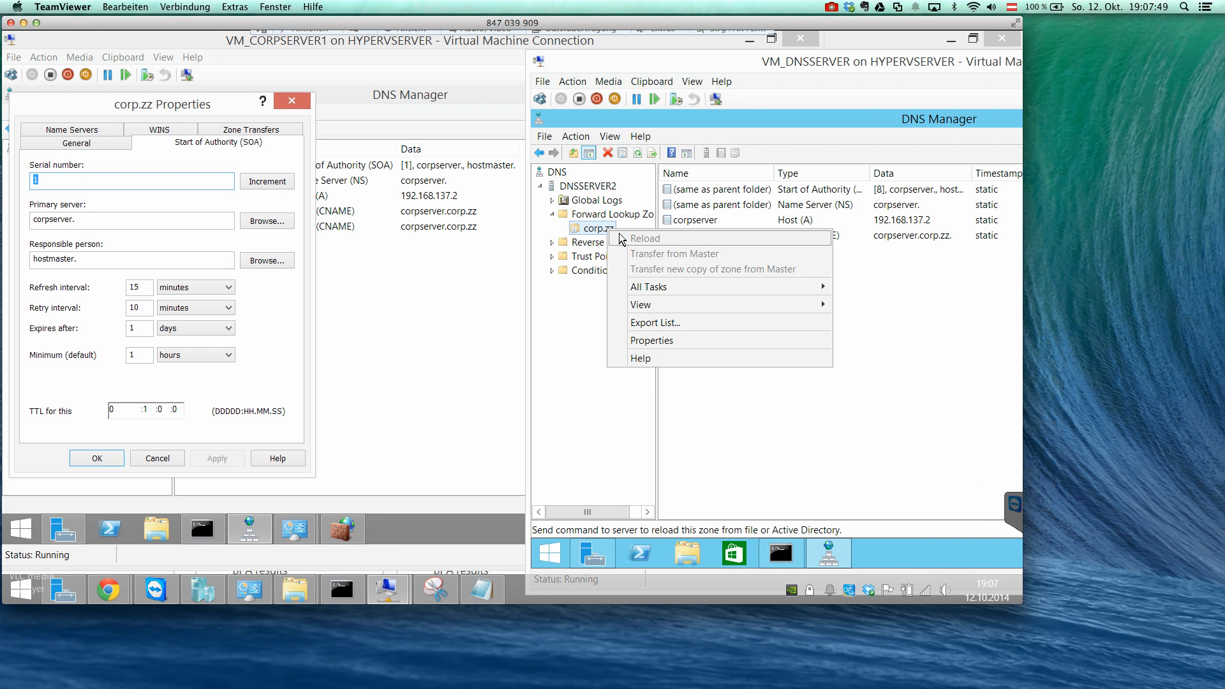
click(604, 229)
right_click(601, 228)
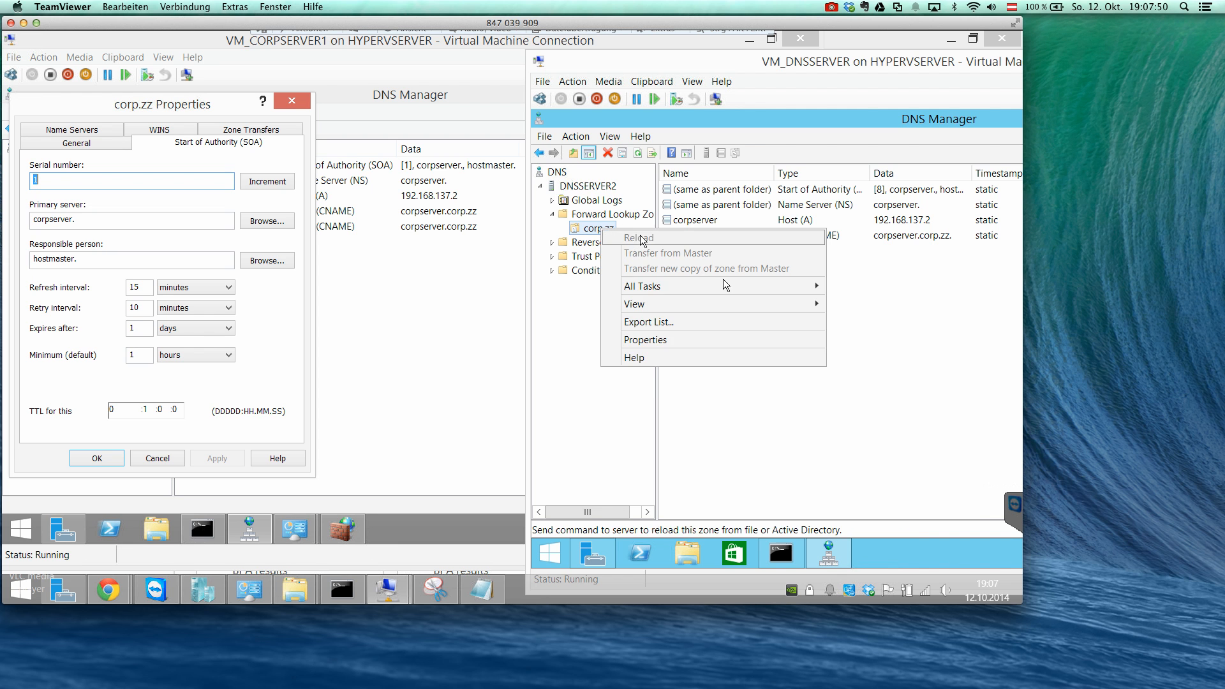
click(790, 414)
click(611, 217)
click(597, 228)
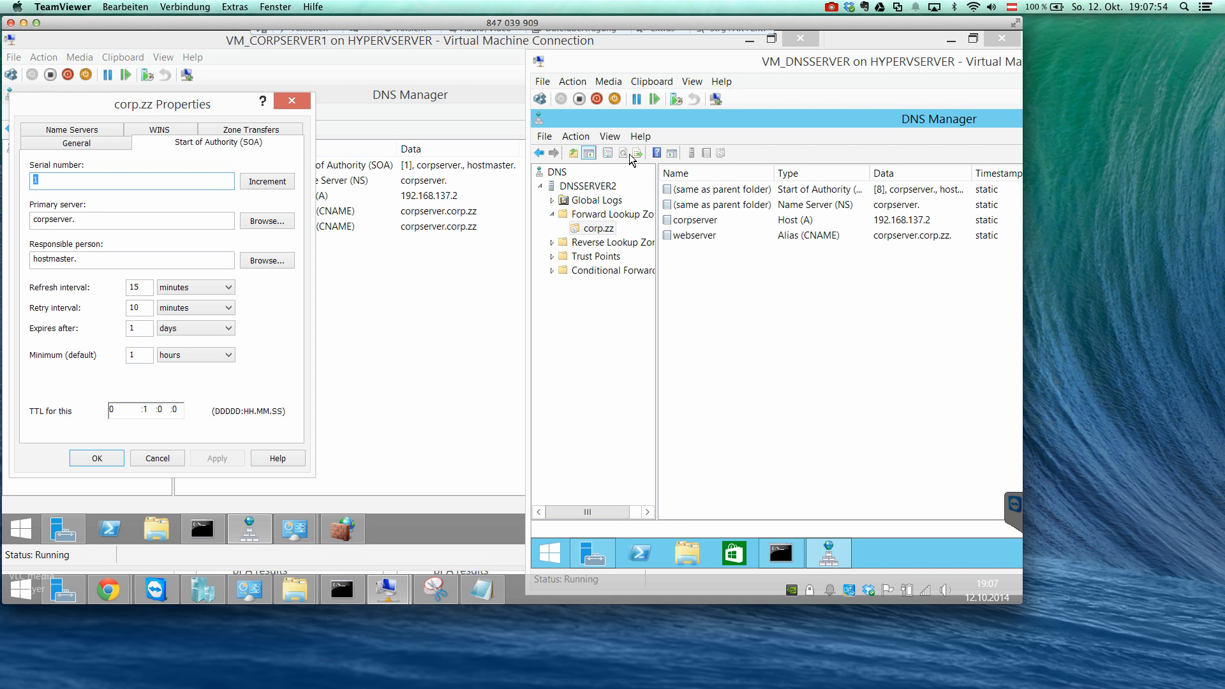
click(183, 457)
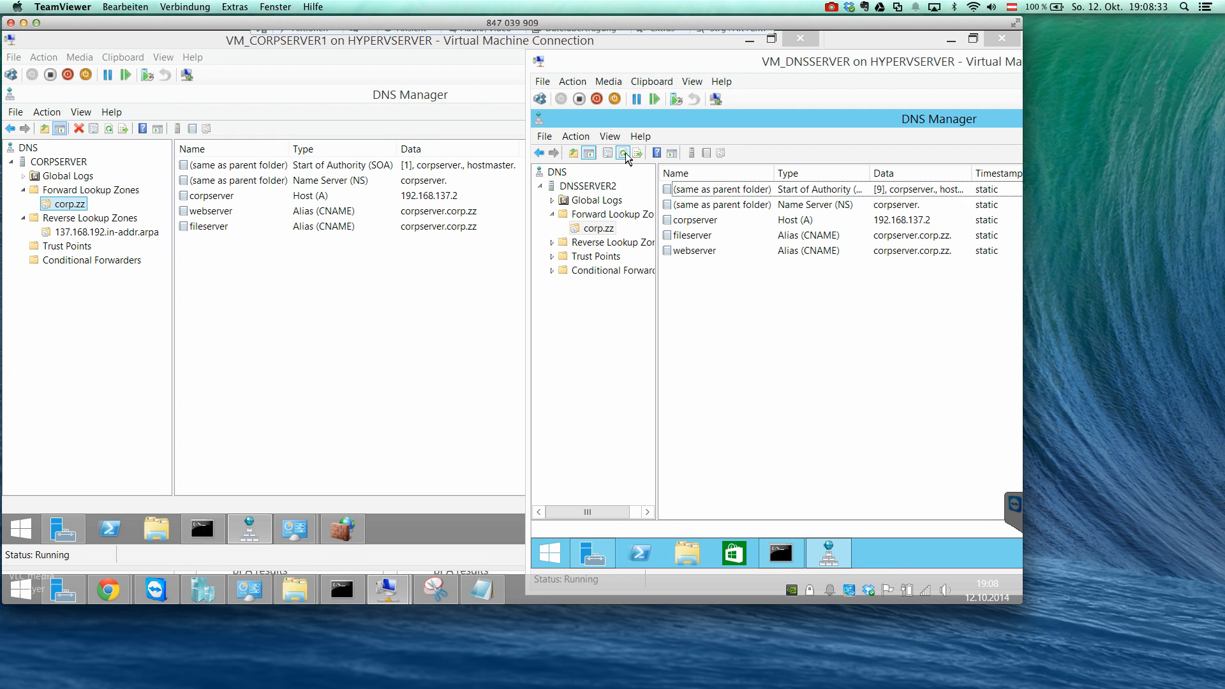
Compare the webserver and fileserver aliases on DNSSERVER2 with CORPSERVER's list and show DNSSERVER2's Reverse Lookup Zones.
click(722, 251)
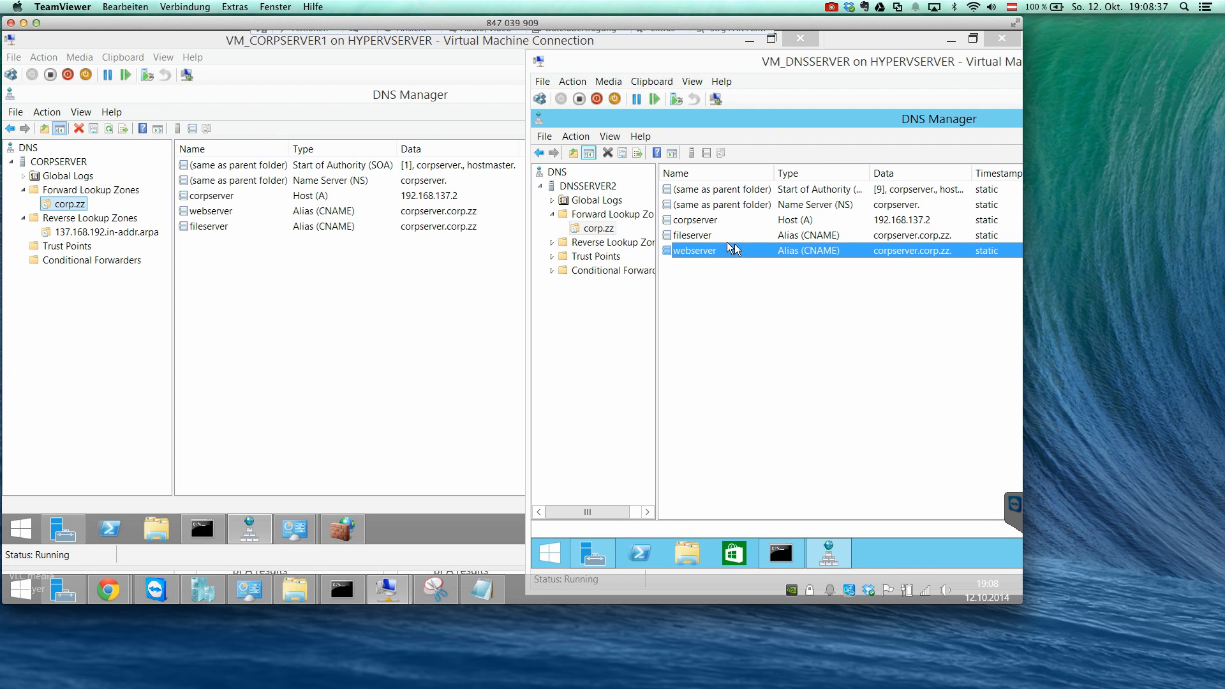
click(700, 237)
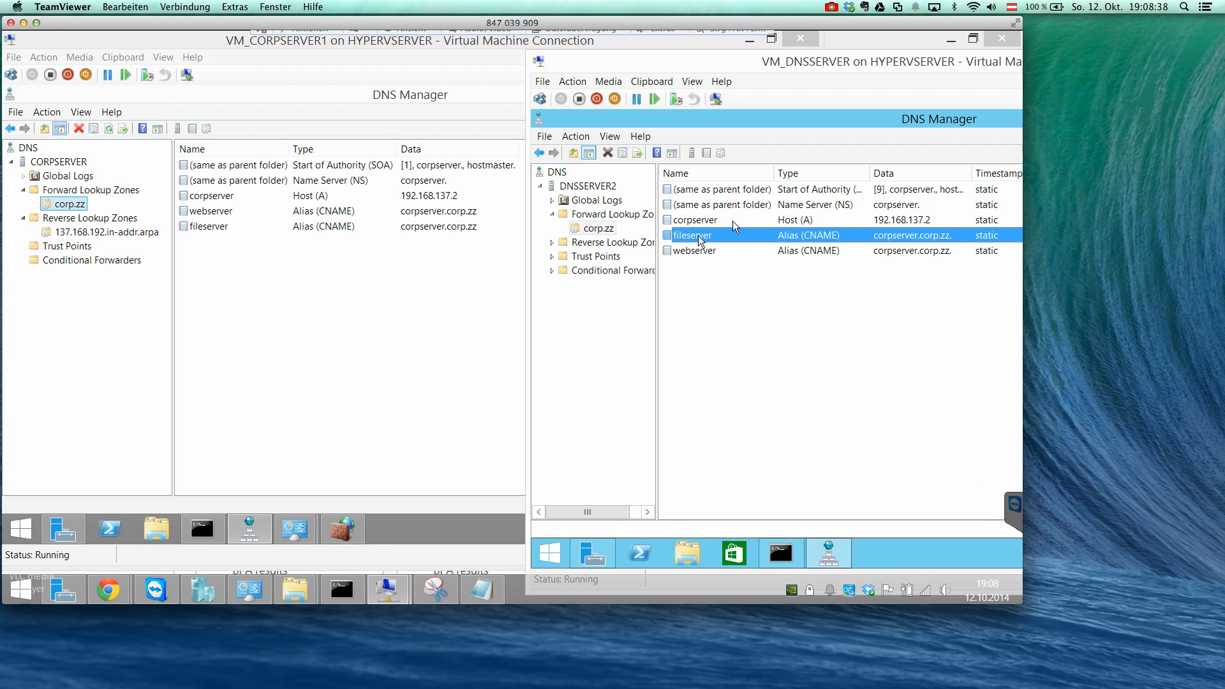
right_click(703, 242)
click(692, 241)
click(128, 168)
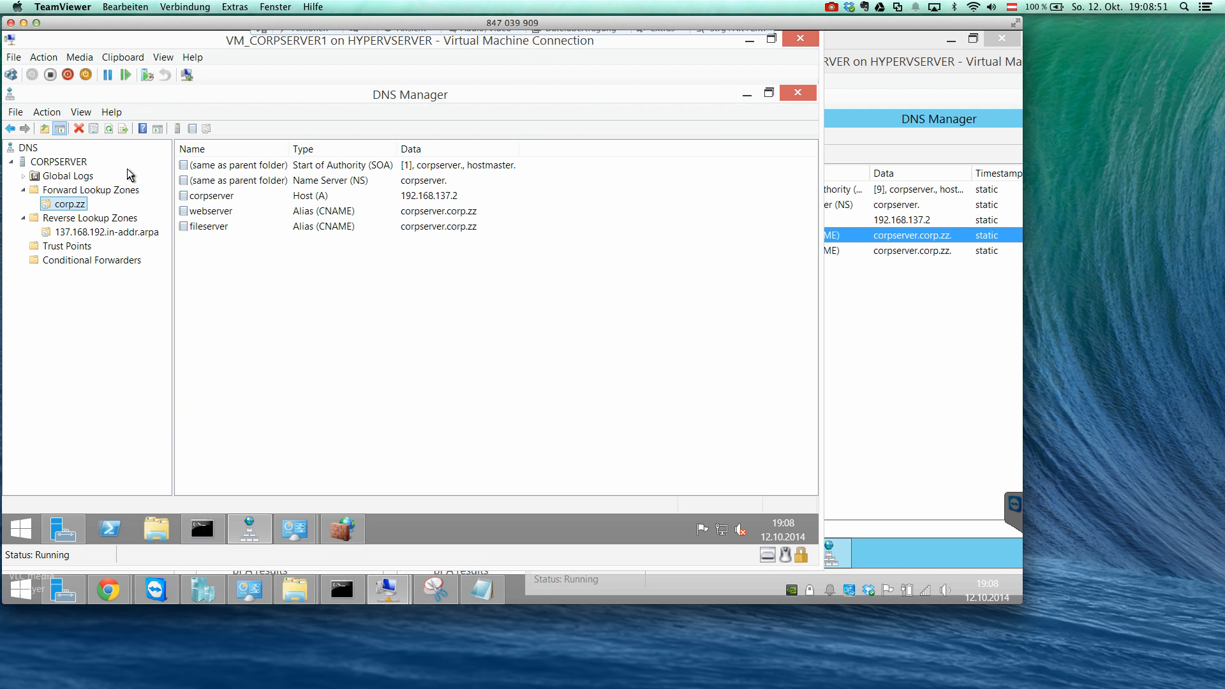
click(894, 337)
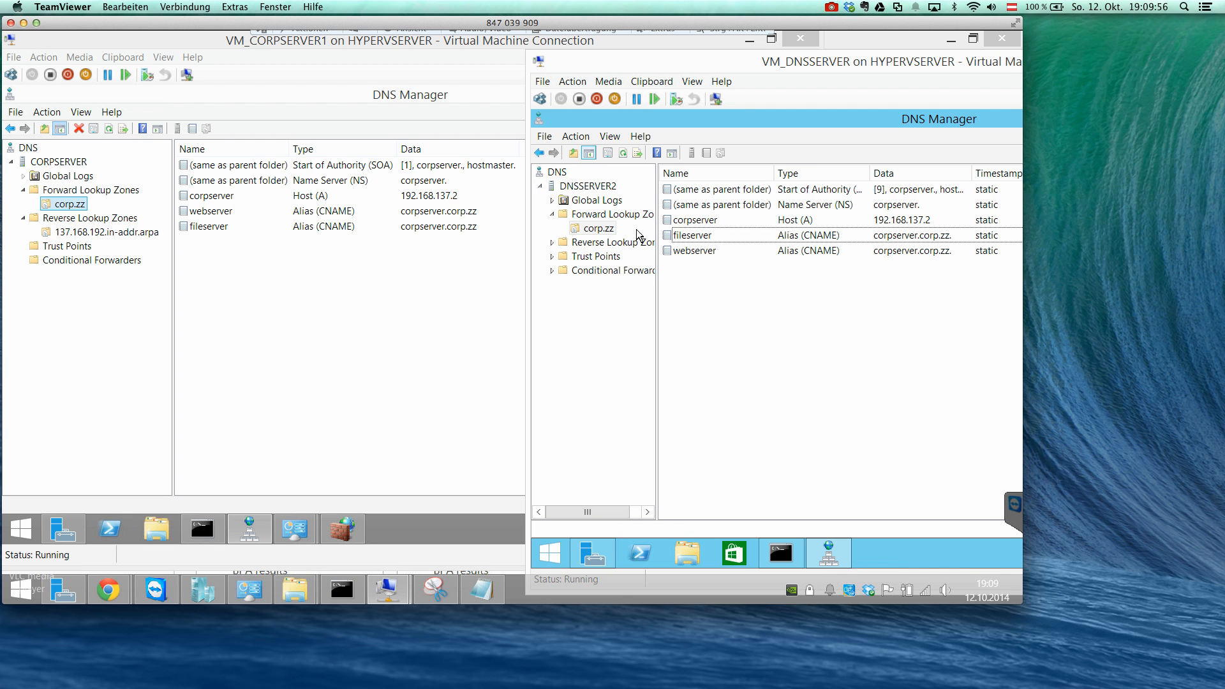
click(603, 243)
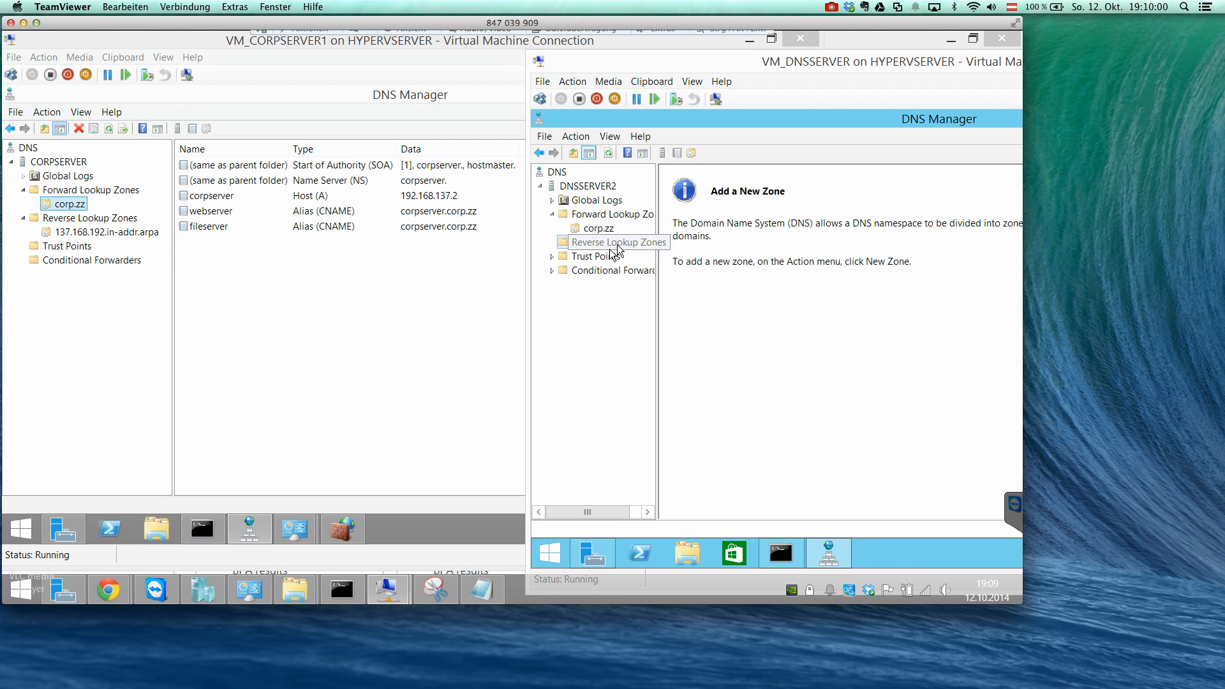
Allow zone transfers to any server for the 137.168.192.in-addr.arpa reverse lookup zone on CORPSERVER.
click(110, 234)
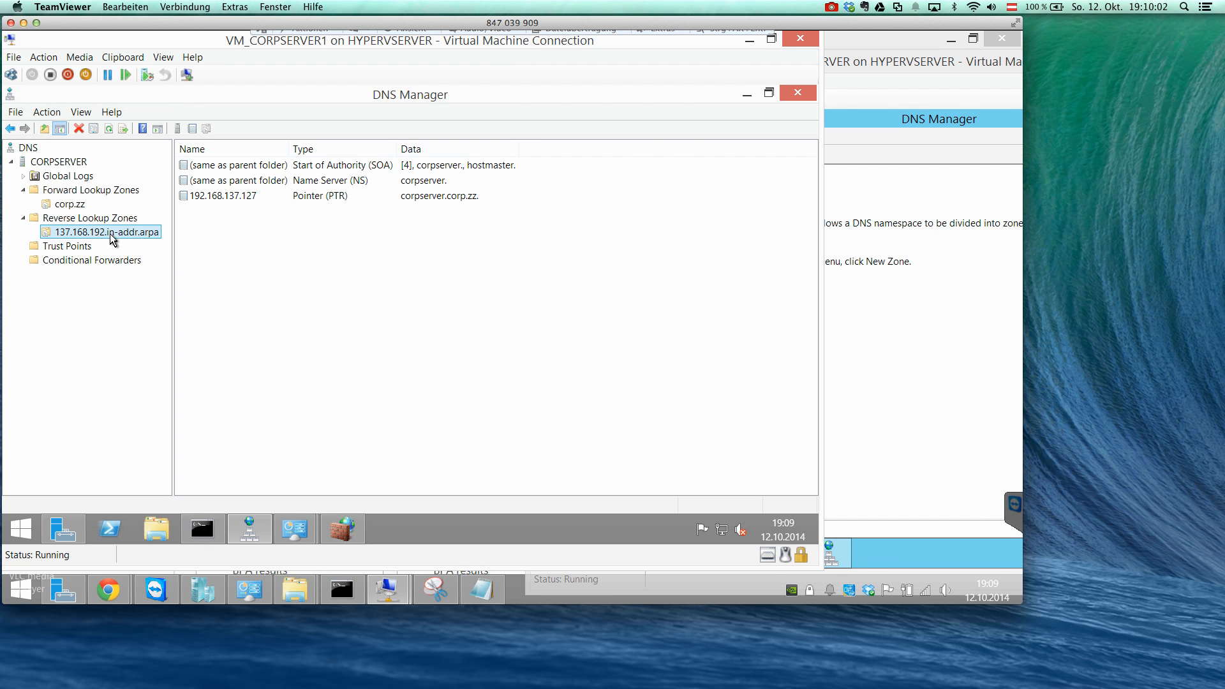
right_click(110, 233)
click(178, 445)
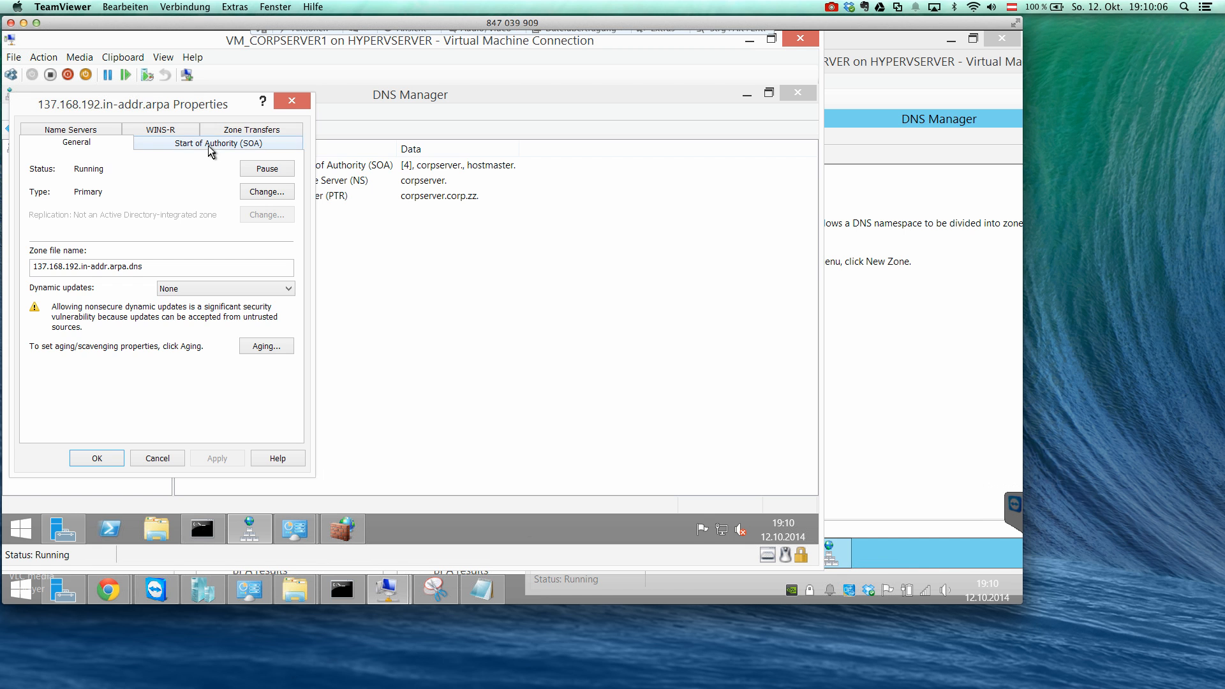
click(208, 144)
click(233, 132)
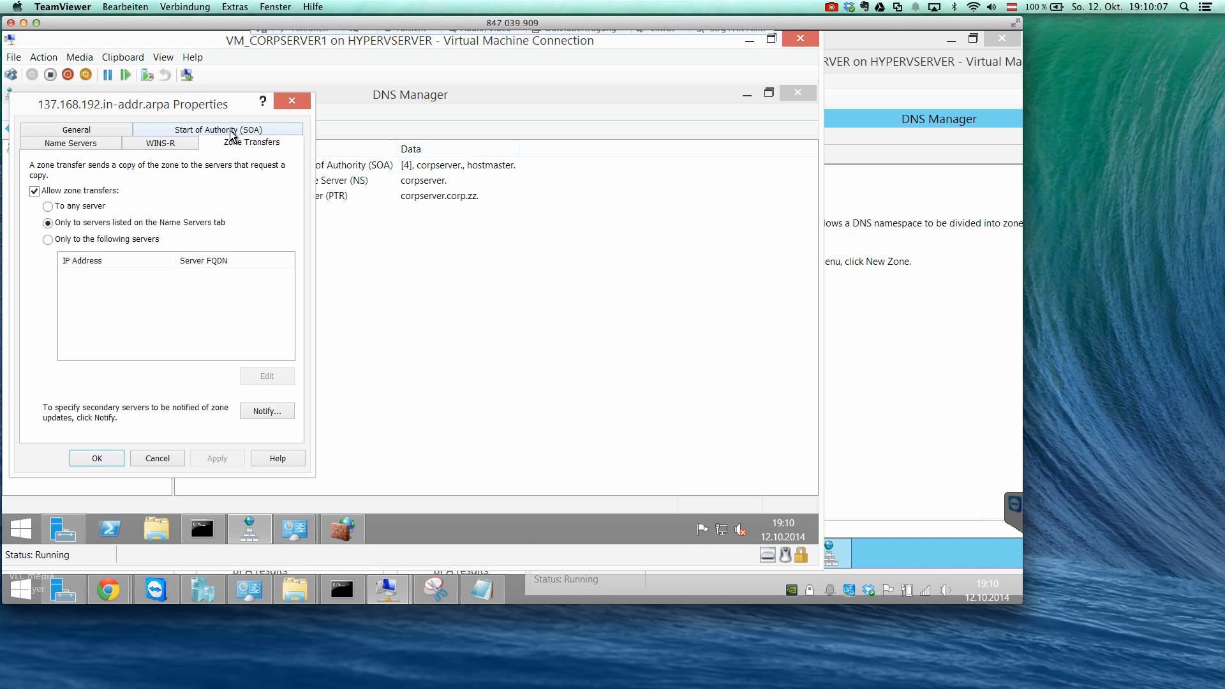
click(96, 208)
click(227, 458)
click(97, 458)
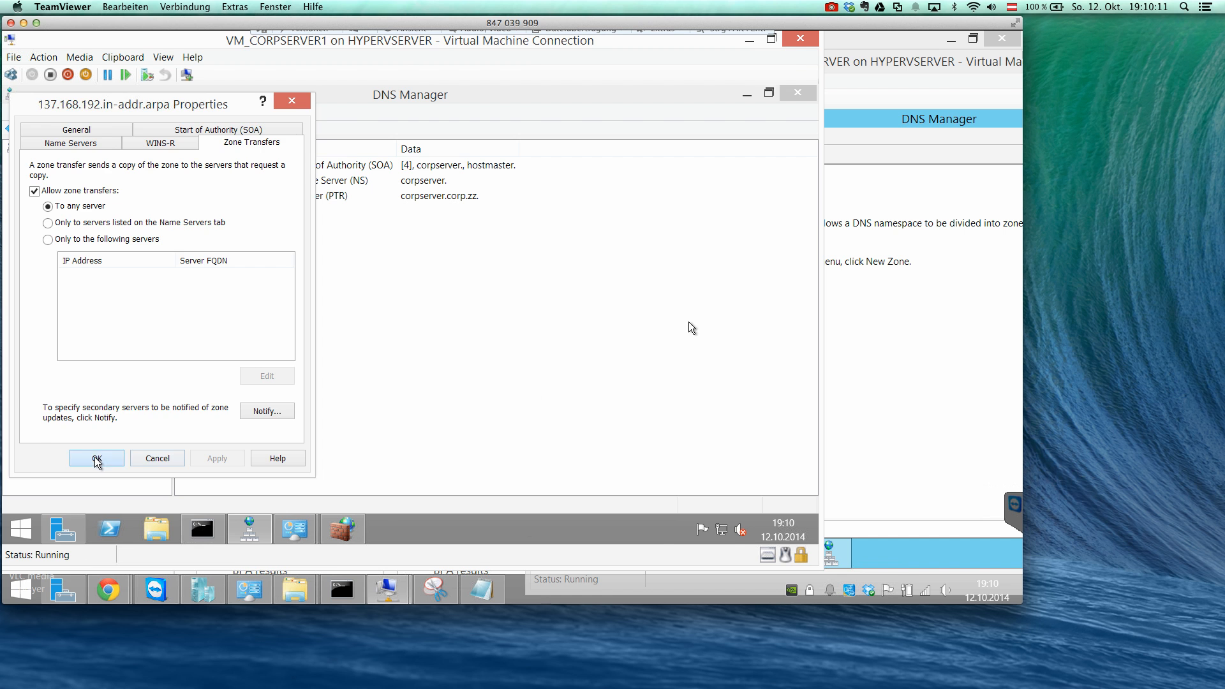
Start a new reverse lookup zone on DNSSERVER2 as a secondary zone for IPv4 addresses.
click(864, 310)
right_click(595, 246)
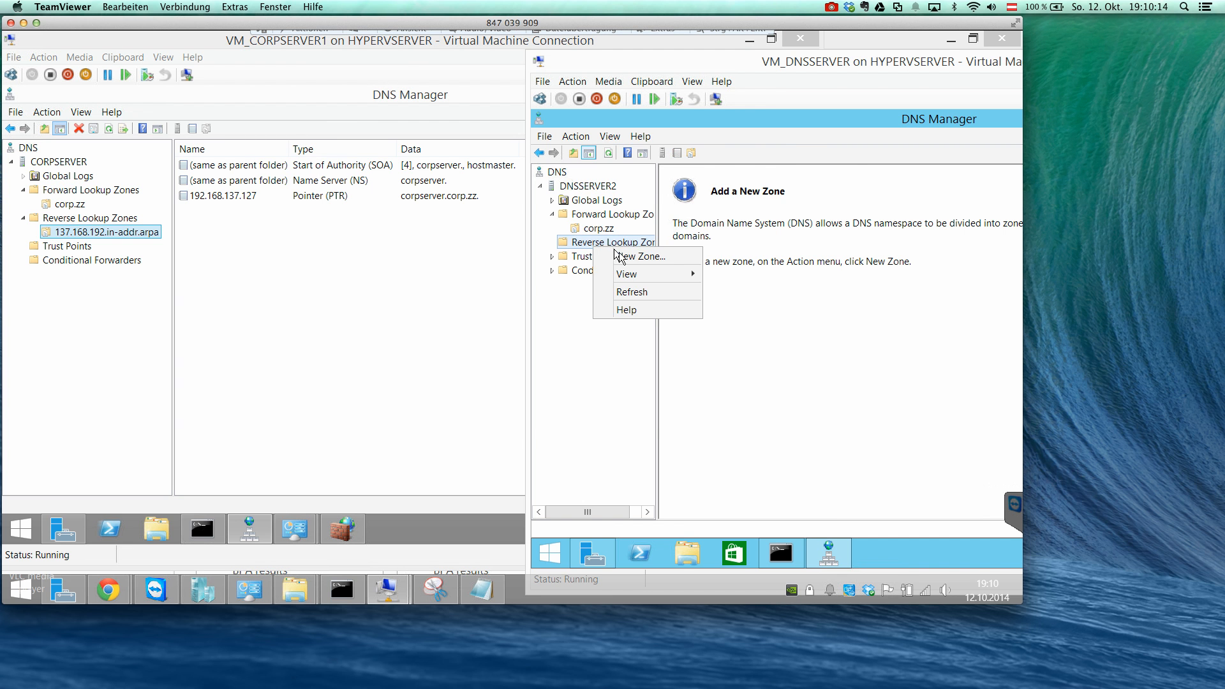
click(652, 256)
click(802, 407)
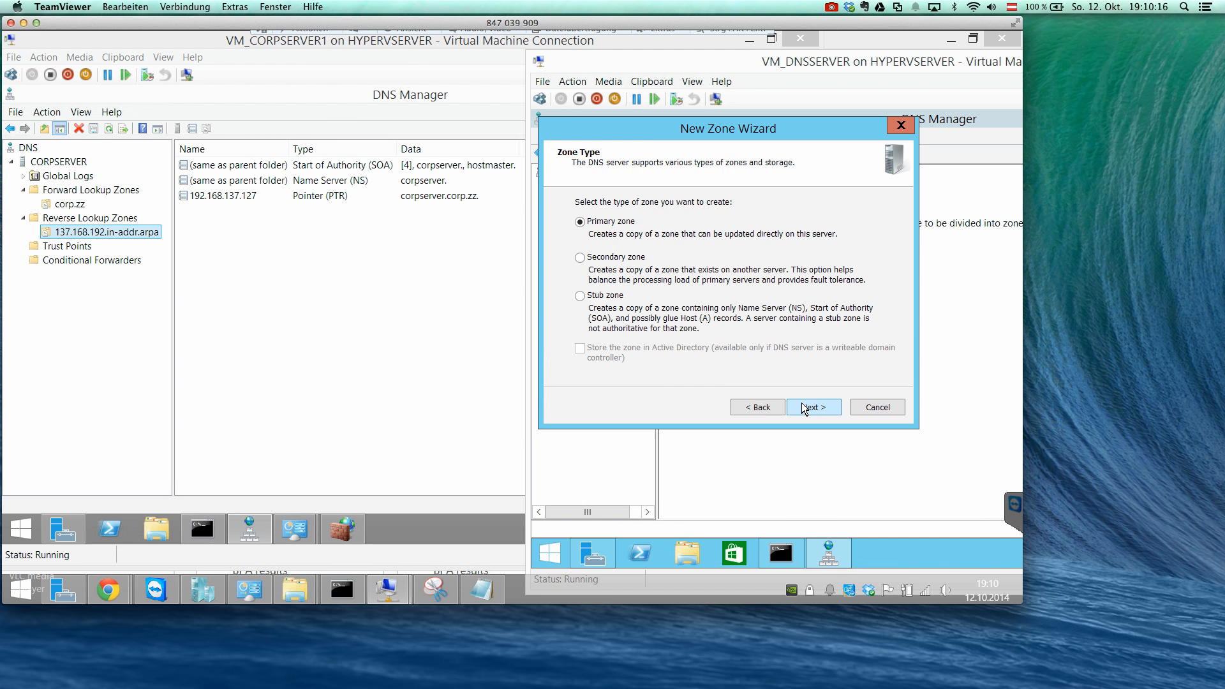
click(632, 258)
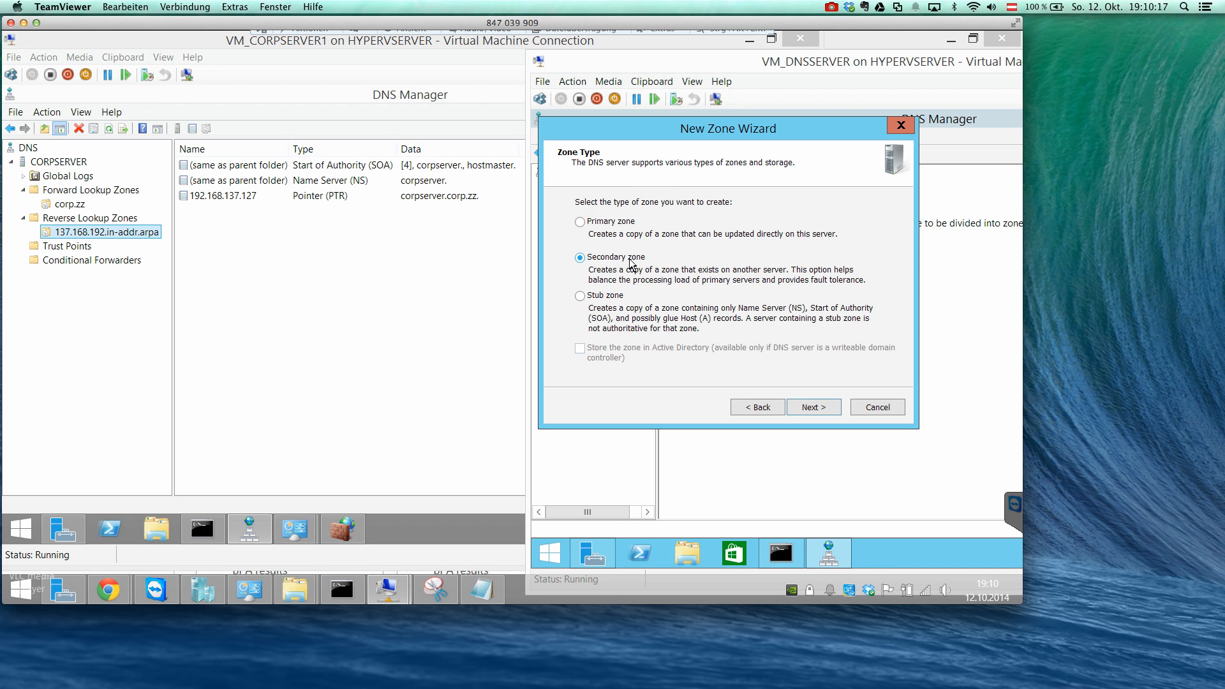
click(811, 408)
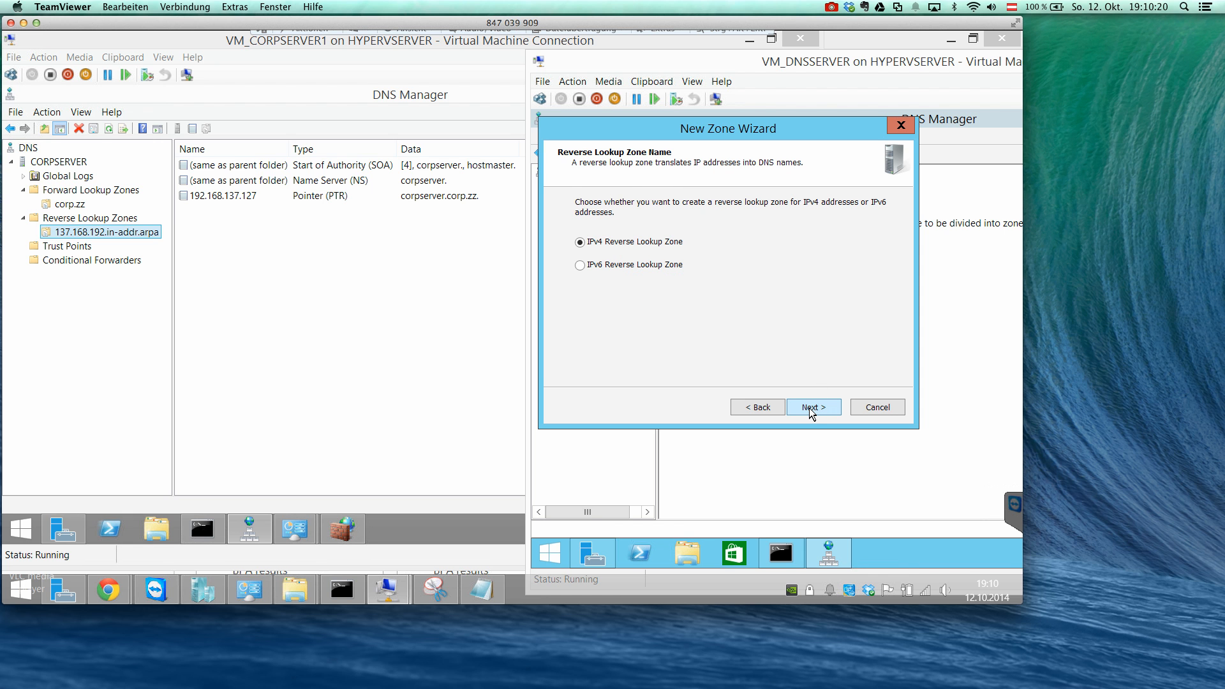
click(811, 408)
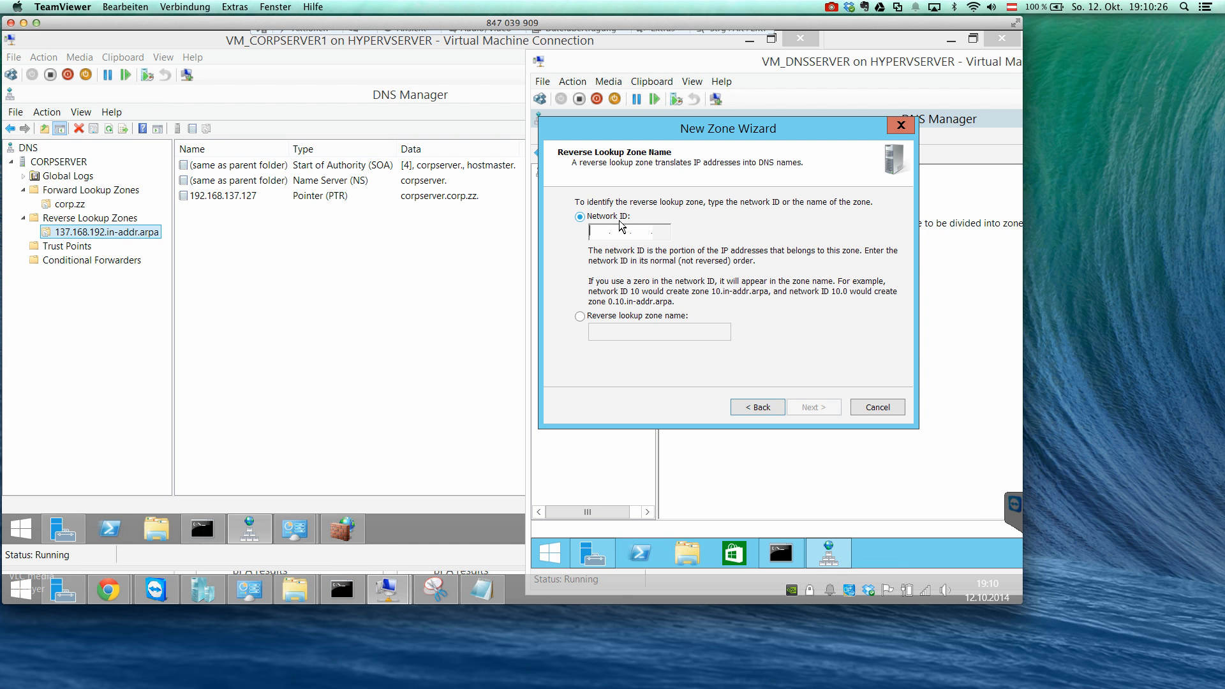
Identify the reverse lookup zone by the network ID 192.168.137 and continue to the master servers.
text(19)
text(3.2)
key(BackSpace)
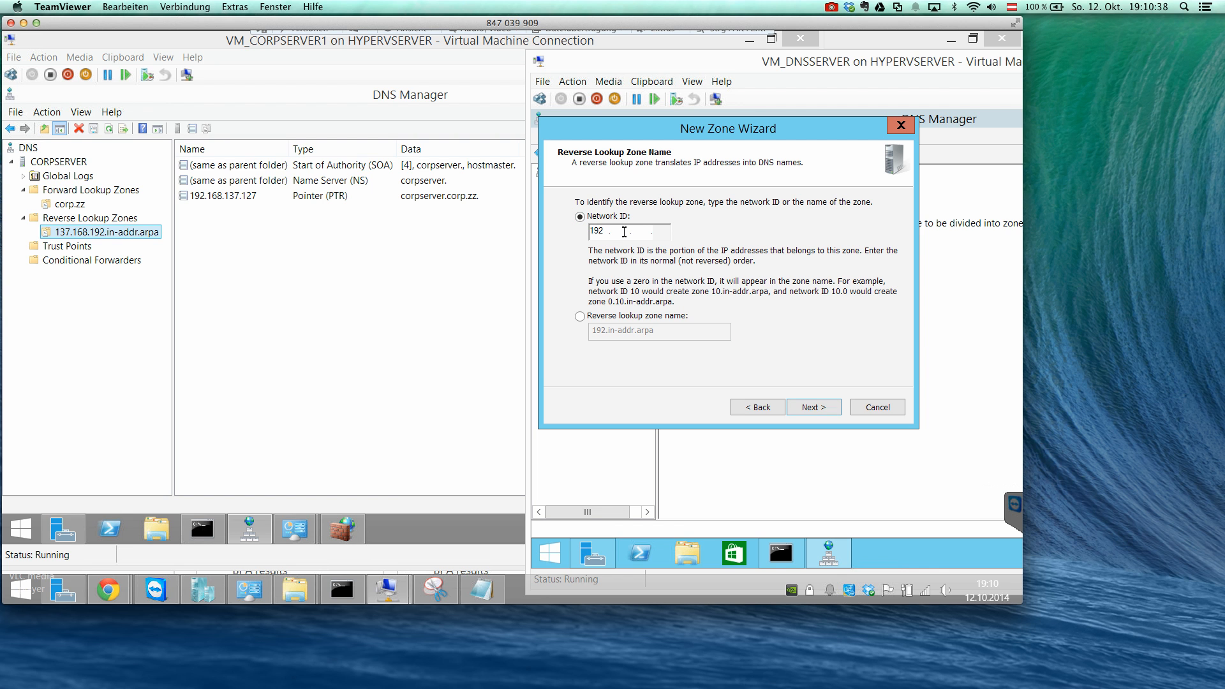
text(168 .137)
click(818, 409)
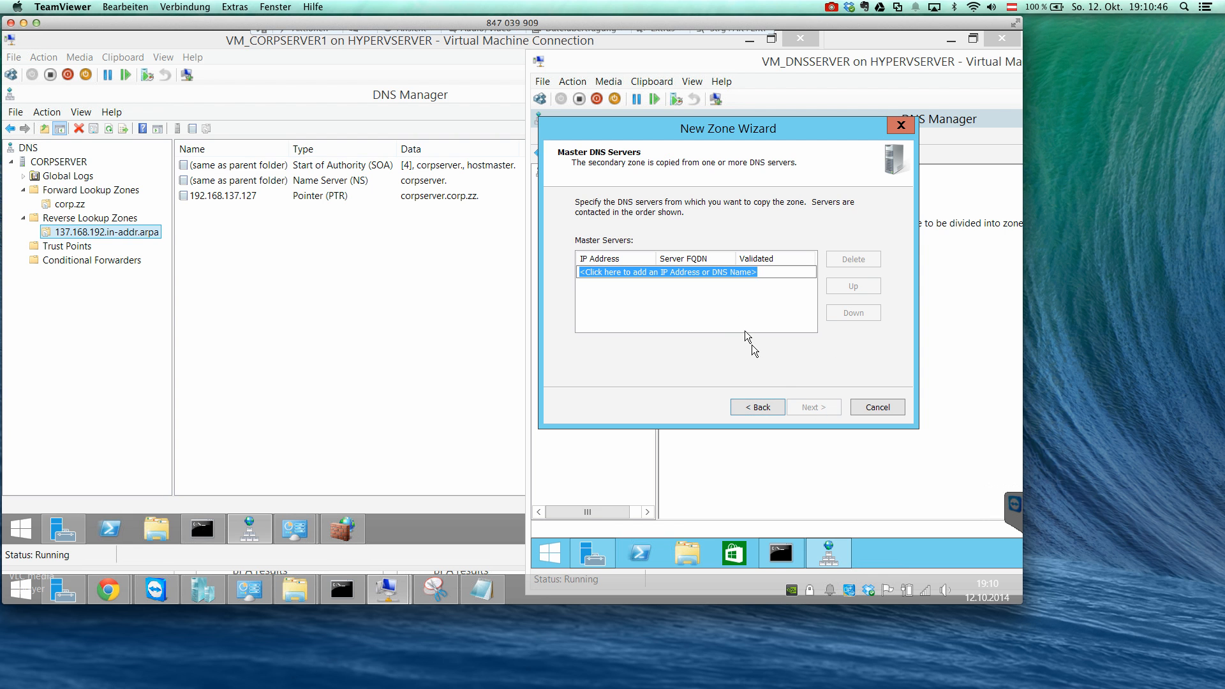
Add 192.168.137.2 as the master DNS server and finish creating the secondary reverse lookup zone.
text(192.1)
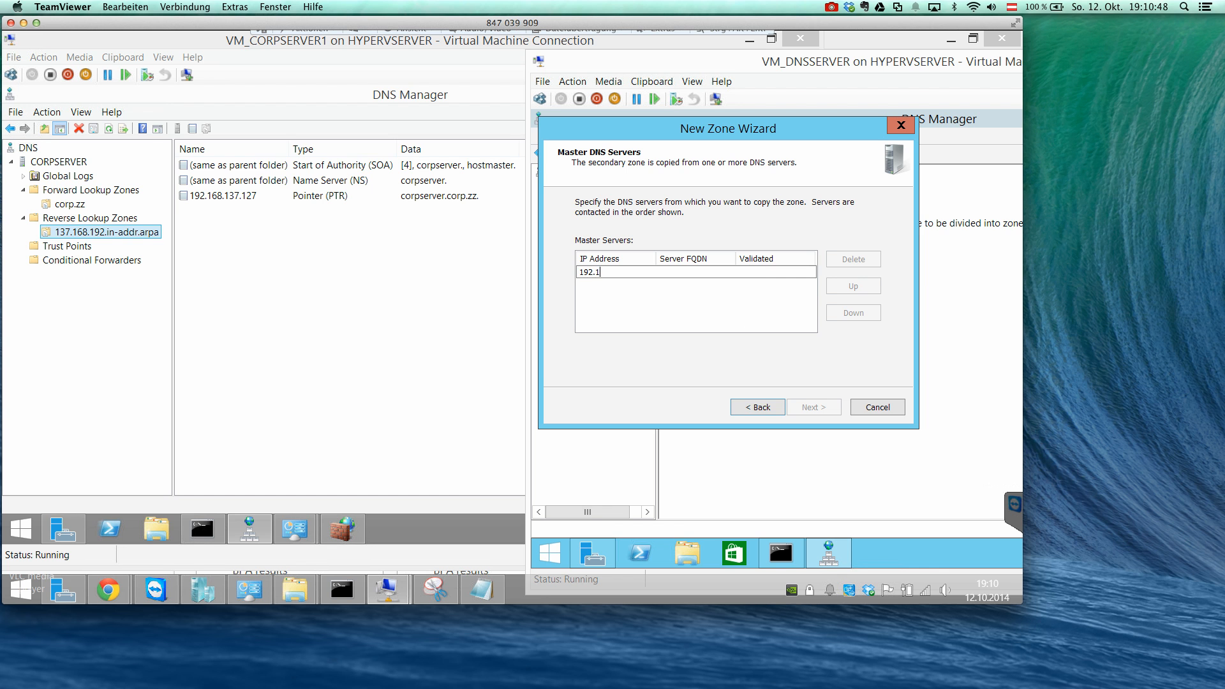
text(68.137.2)
key(Return)
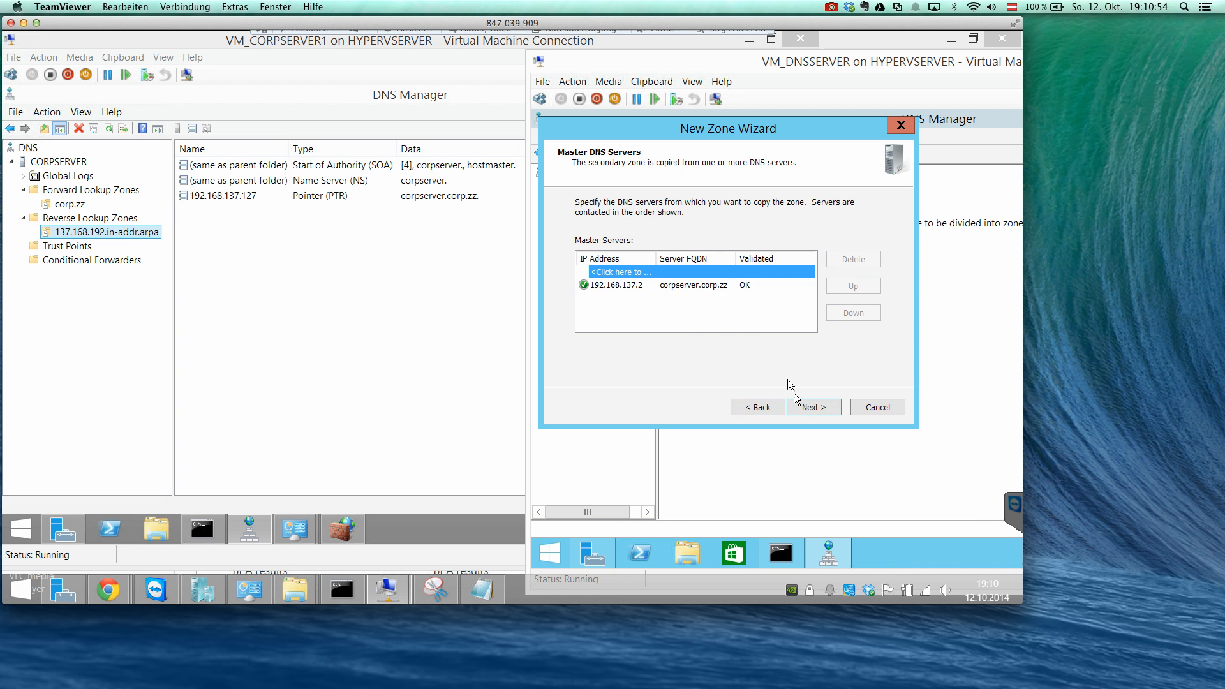
click(809, 413)
click(811, 408)
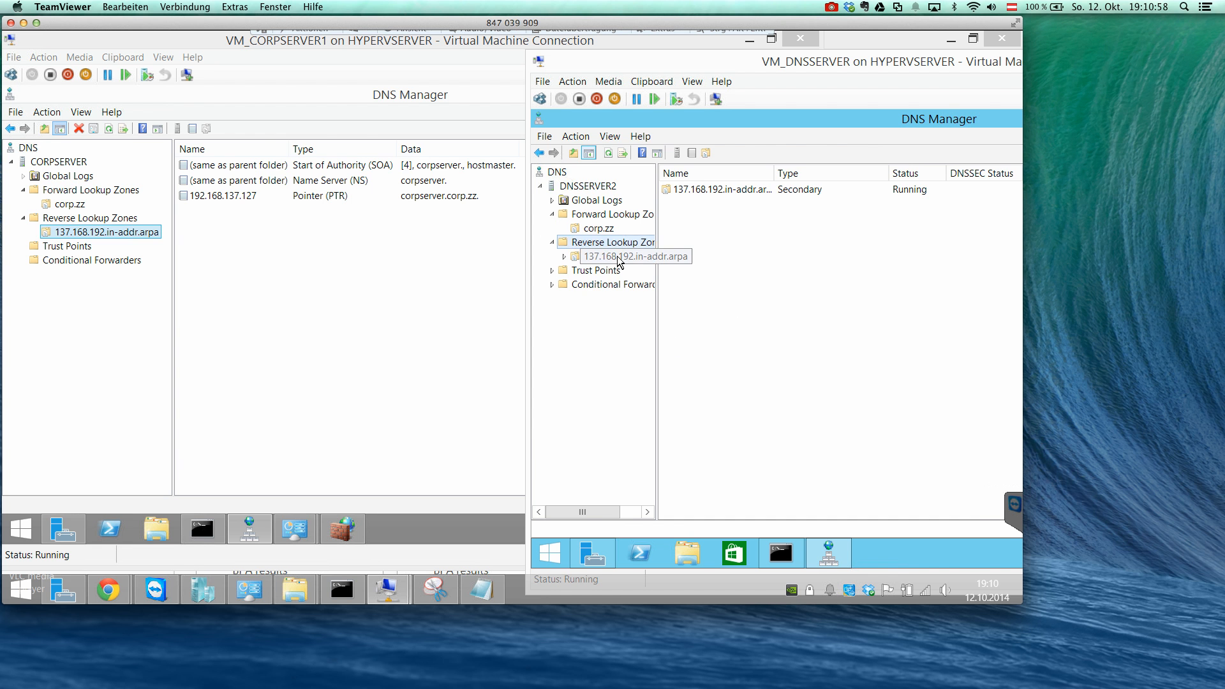
Refresh the Reverse Lookup Zones on DNSSERVER2 and view the records of 137.168.192.in-addr.arpa.
click(617, 257)
click(618, 244)
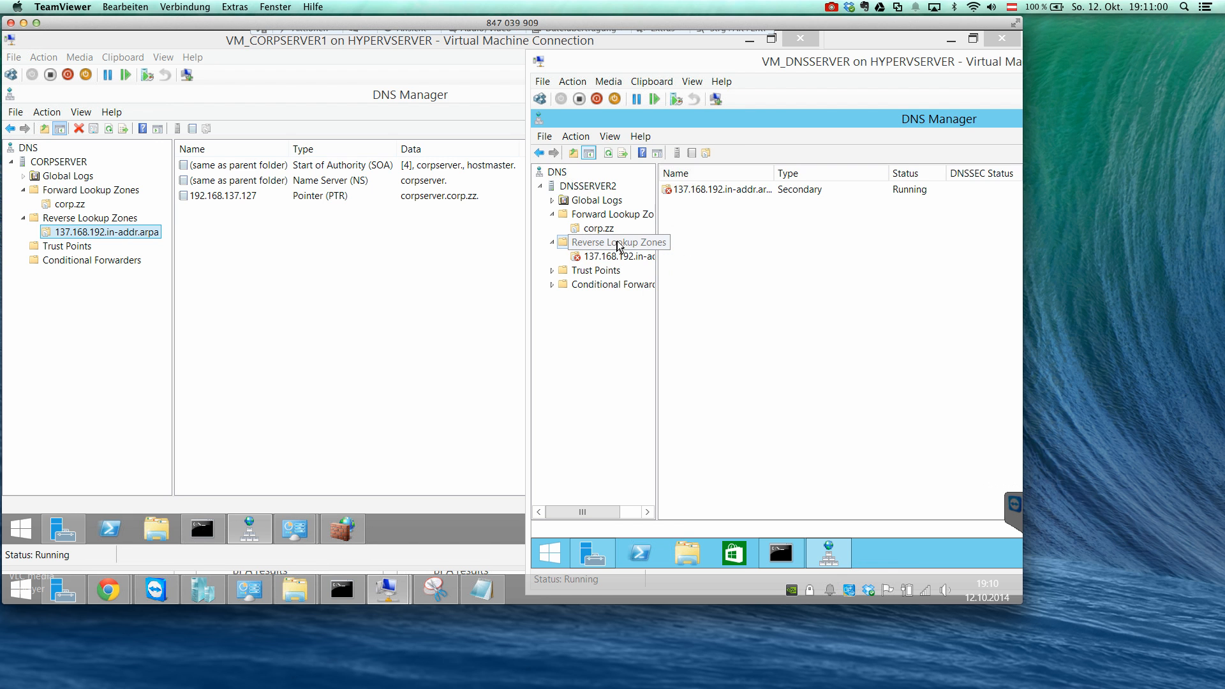
click(636, 257)
click(637, 246)
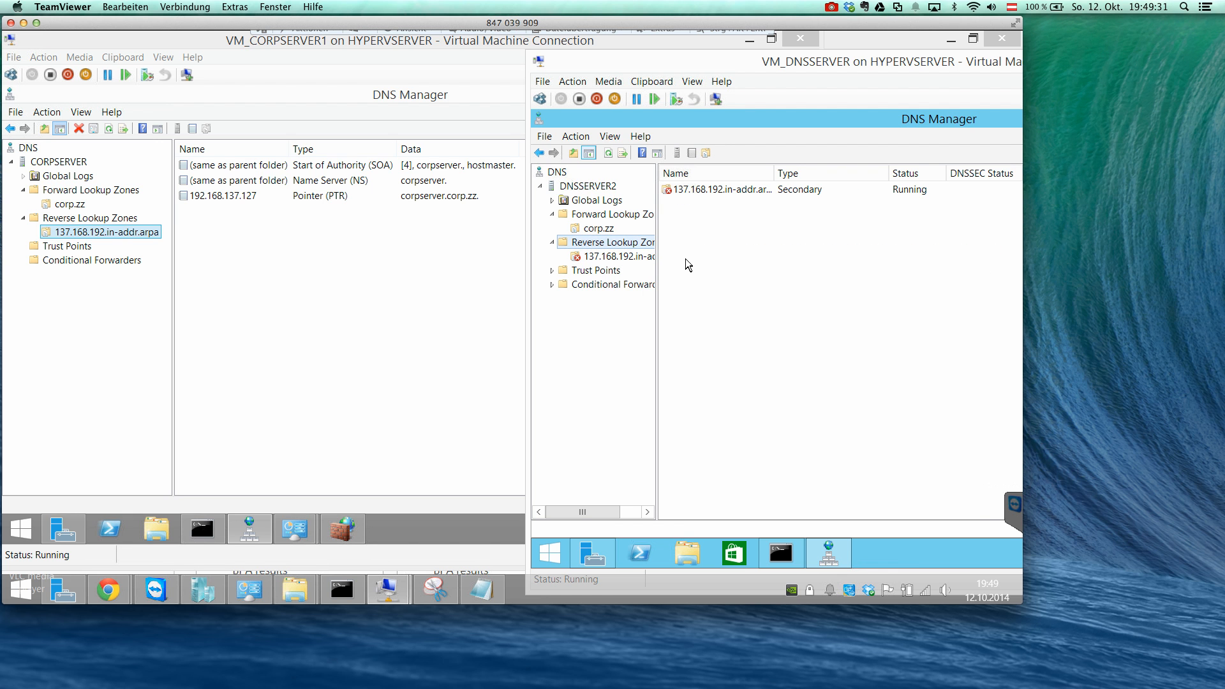
click(607, 154)
click(605, 258)
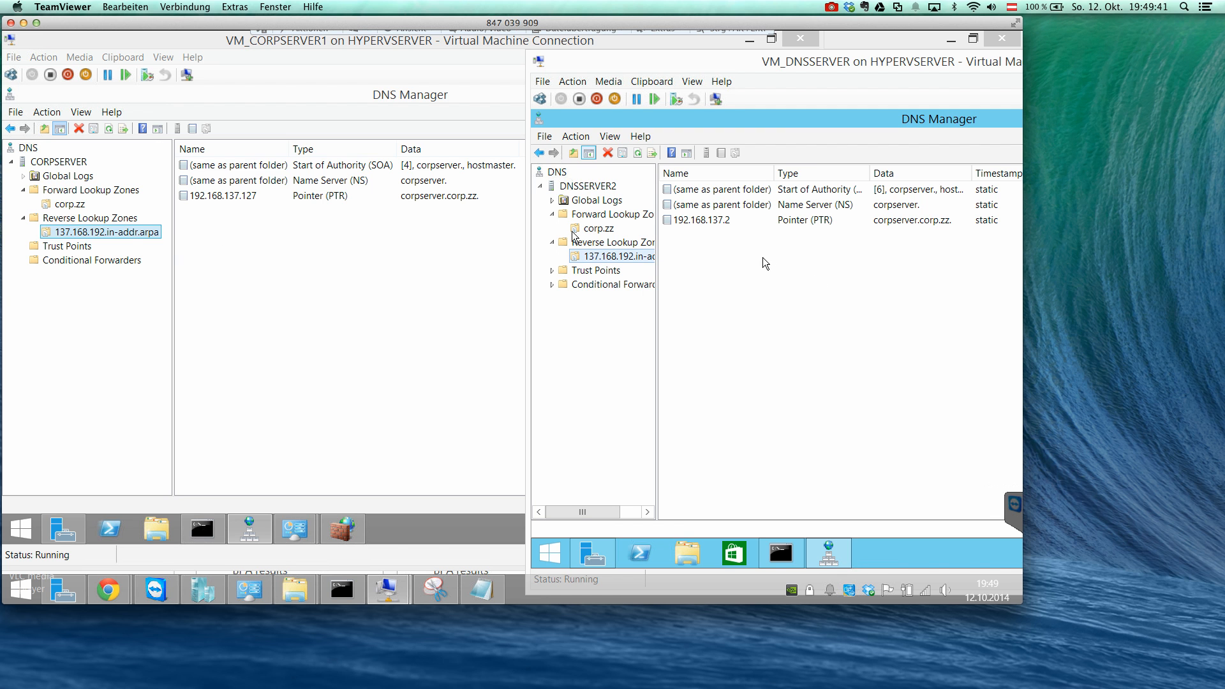
Run Transfer from Master on the 137.168.192.in-addr.arpa zone on DNSSERVER2.
click(599, 228)
click(604, 257)
right_click(639, 260)
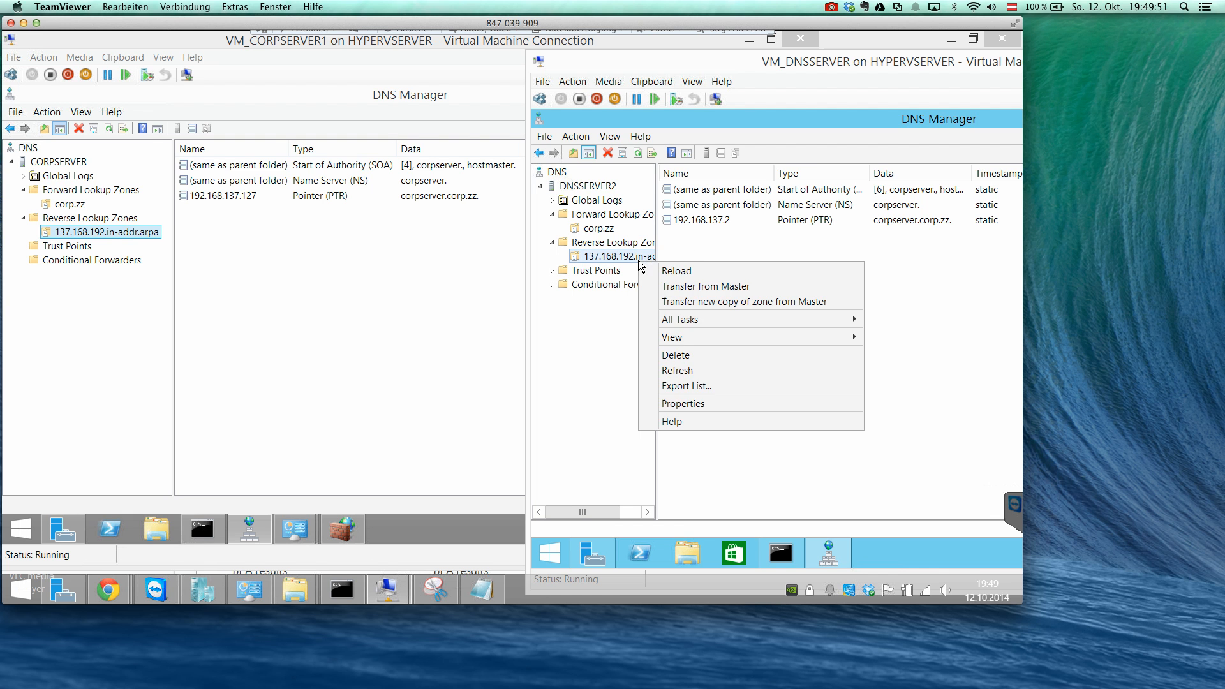
right_click(745, 249)
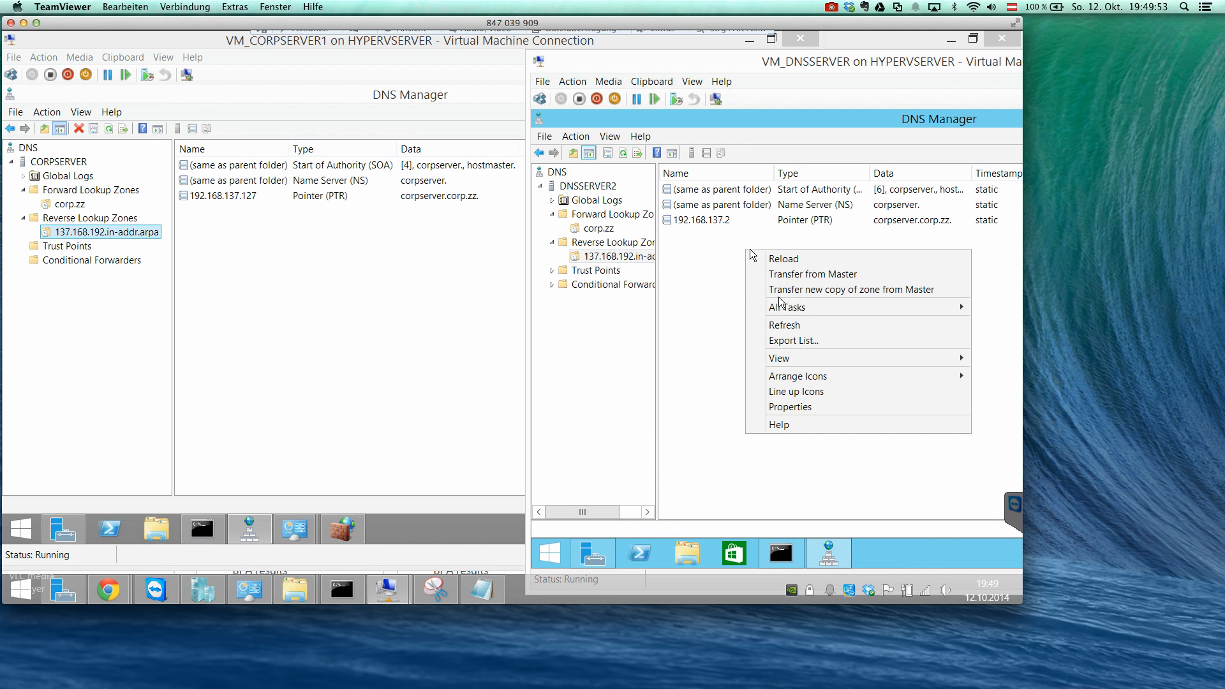
mouse_move(781, 306)
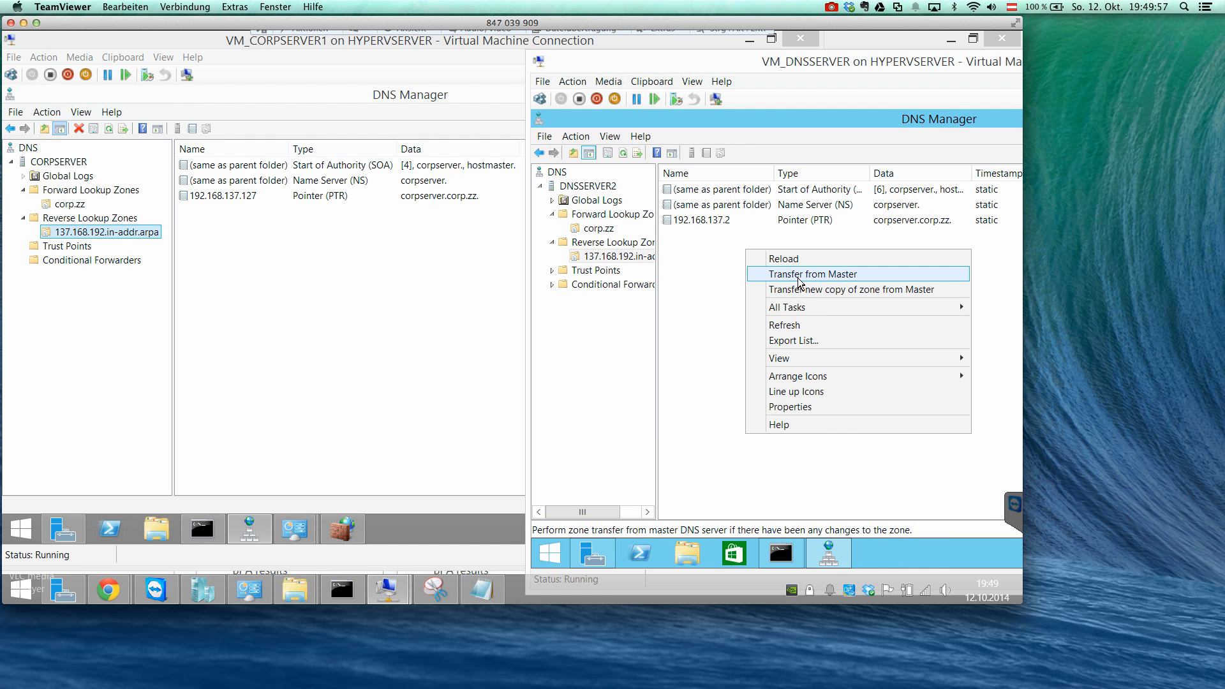
click(797, 279)
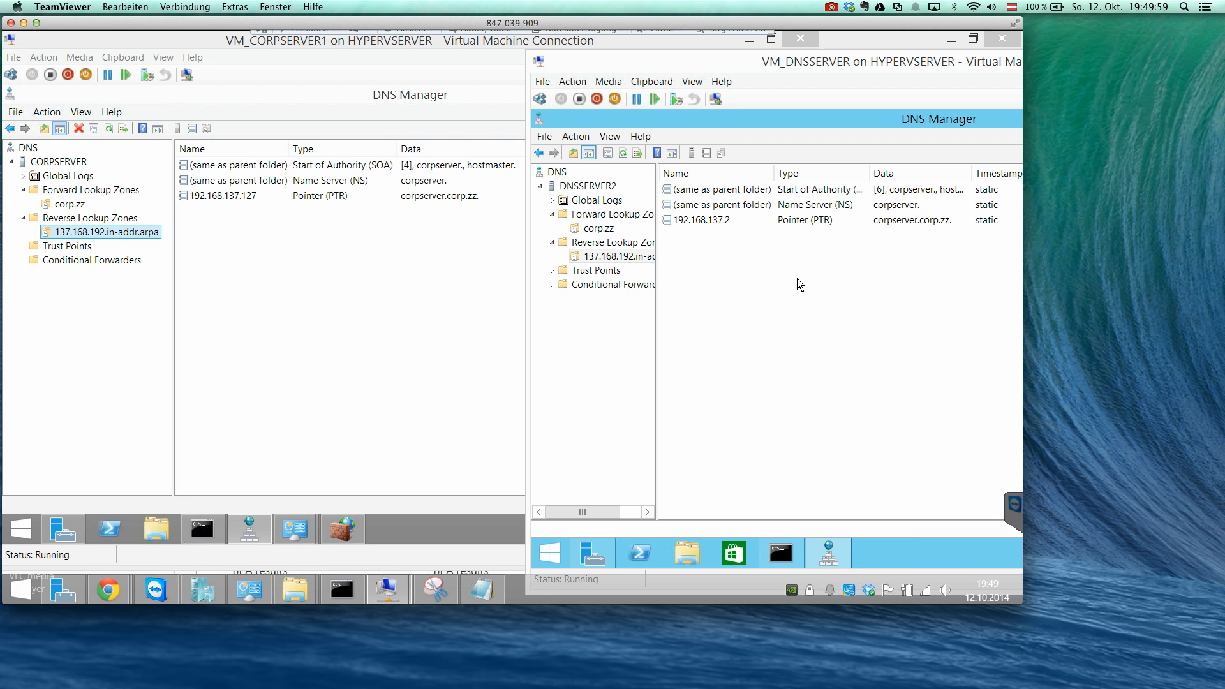
Open the 137.168.192.in-addr.arpa properties on CORPSERVER and show the Start of Authority settings.
right_click(243, 237)
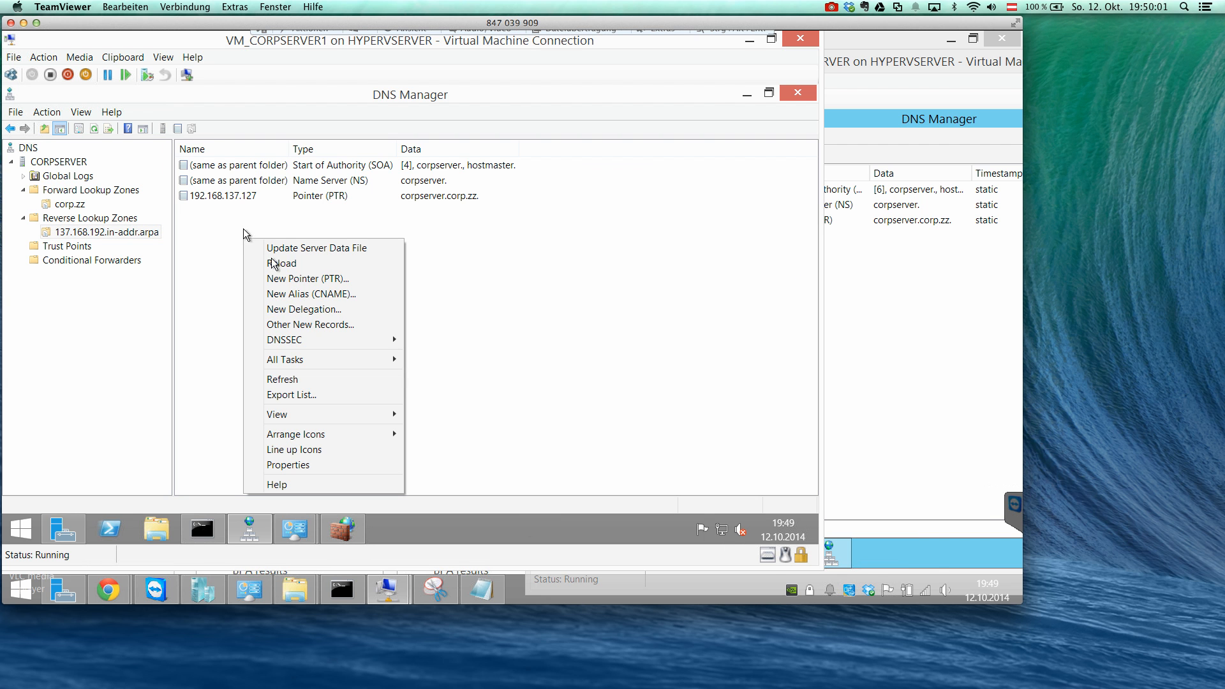
click(284, 219)
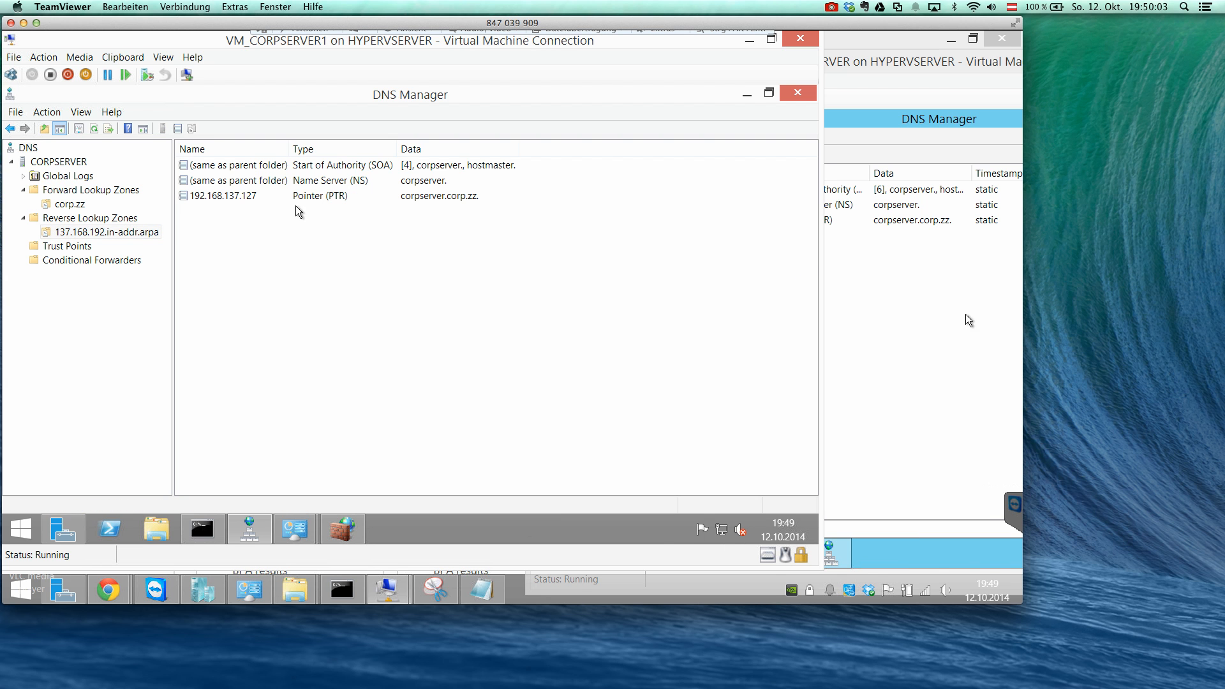
click(884, 297)
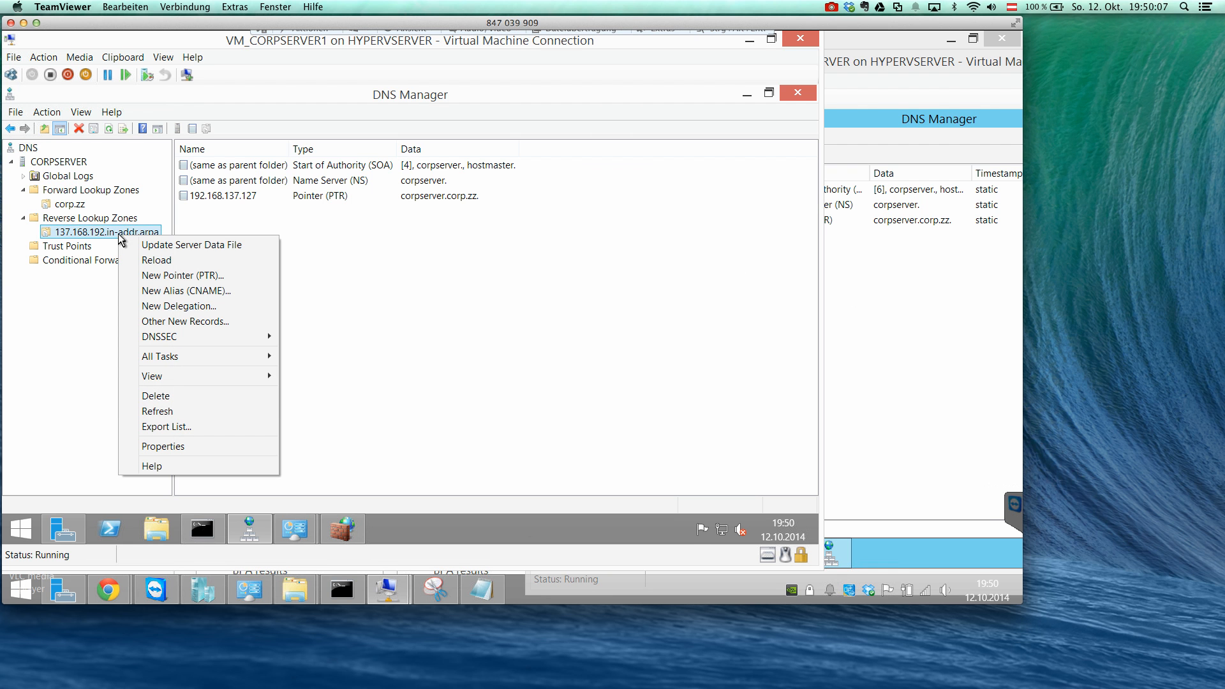
click(182, 447)
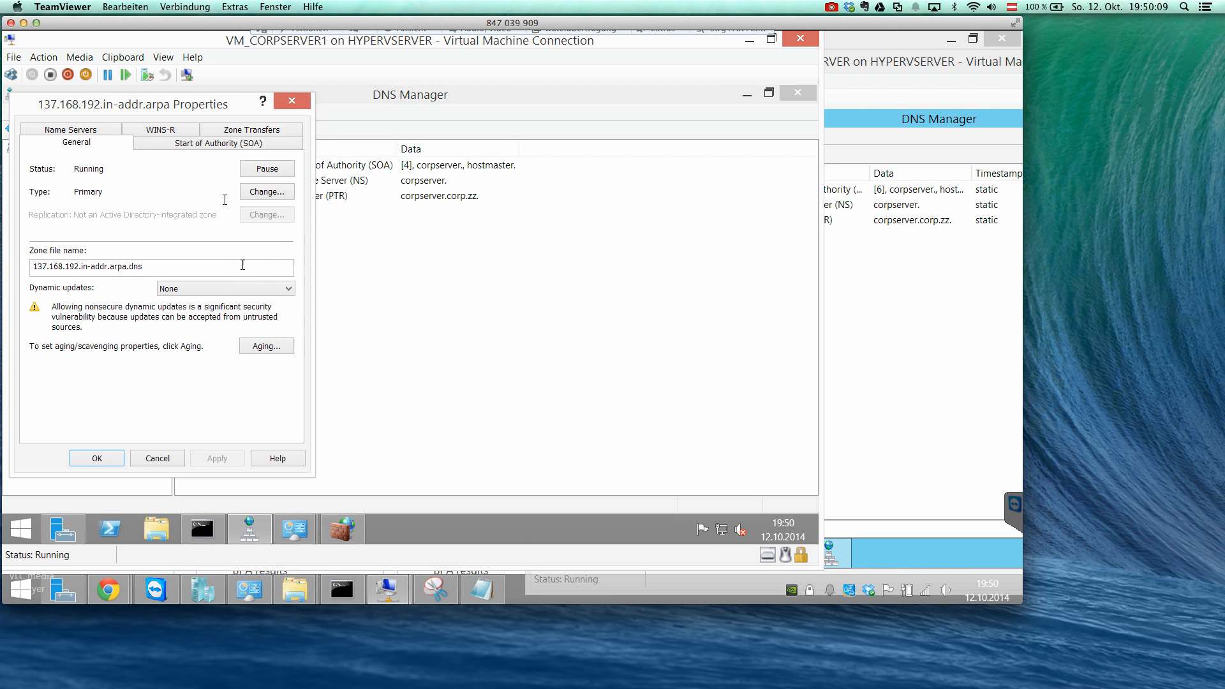
click(212, 145)
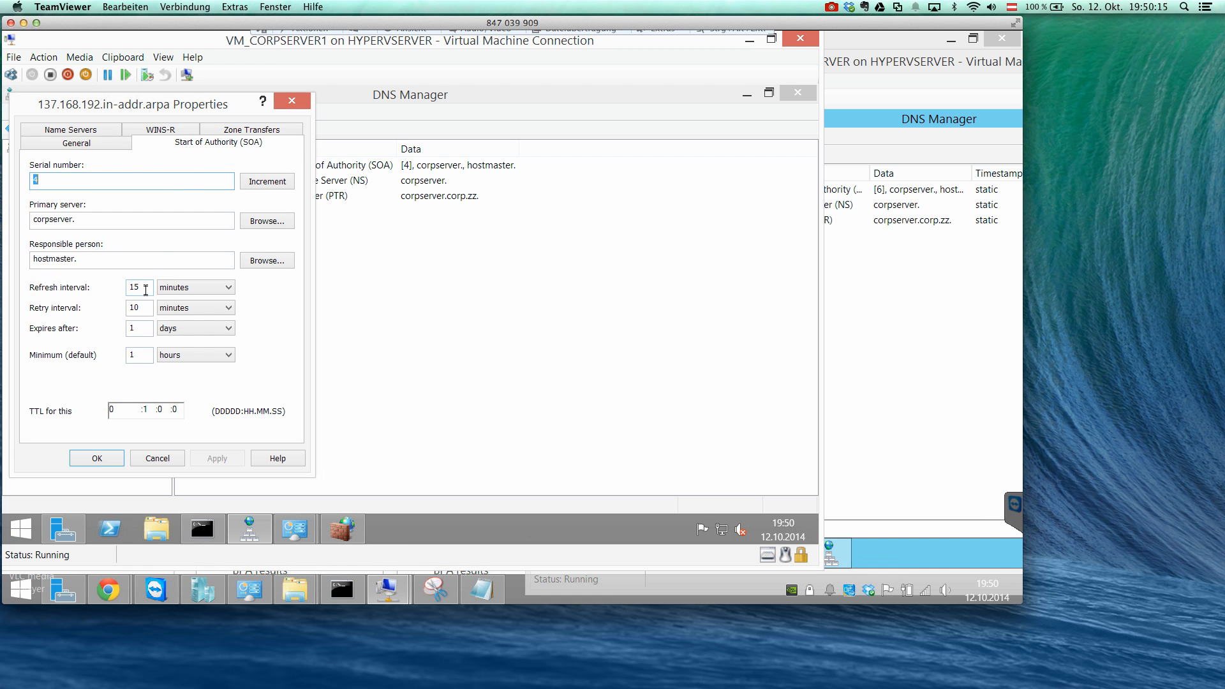
Compare the reverse zone's Start of Authority settings on CORPSERVER with the copy on DNSSERVER2, and close the zone properties without changes.
click(902, 338)
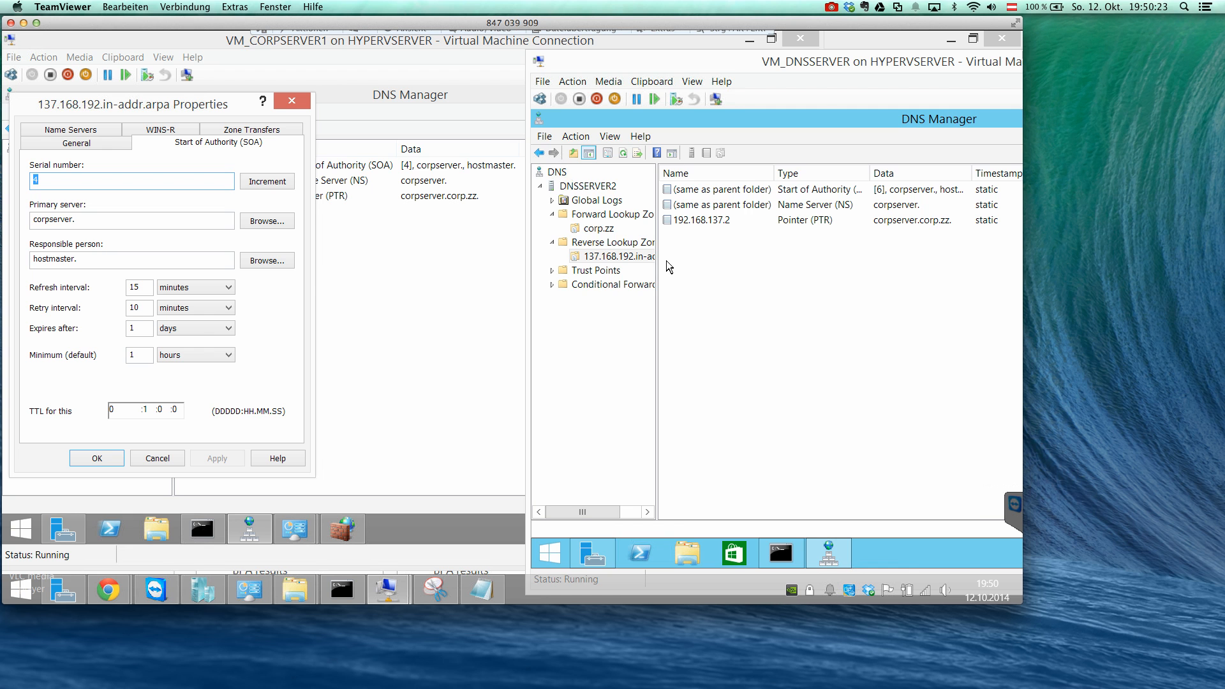
click(309, 273)
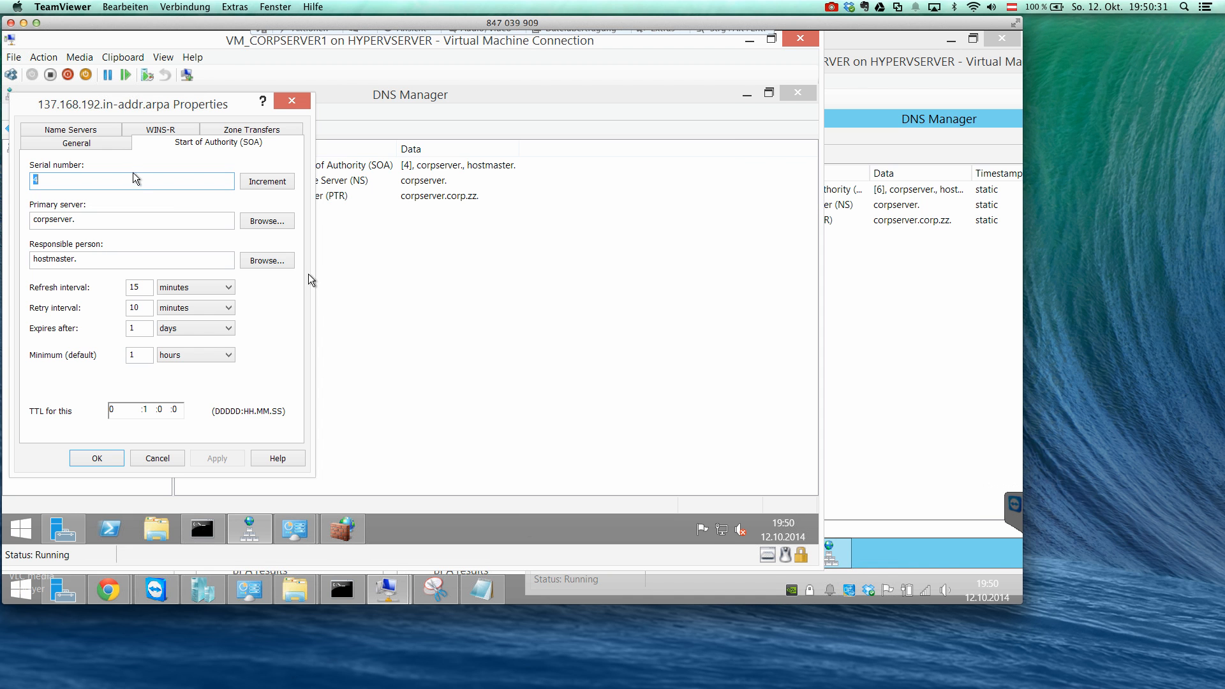
click(166, 457)
Delete the 192.168.137.127 pointer record from the 137.168.192.in-addr.arpa zone on CORPSERVER.
right_click(328, 230)
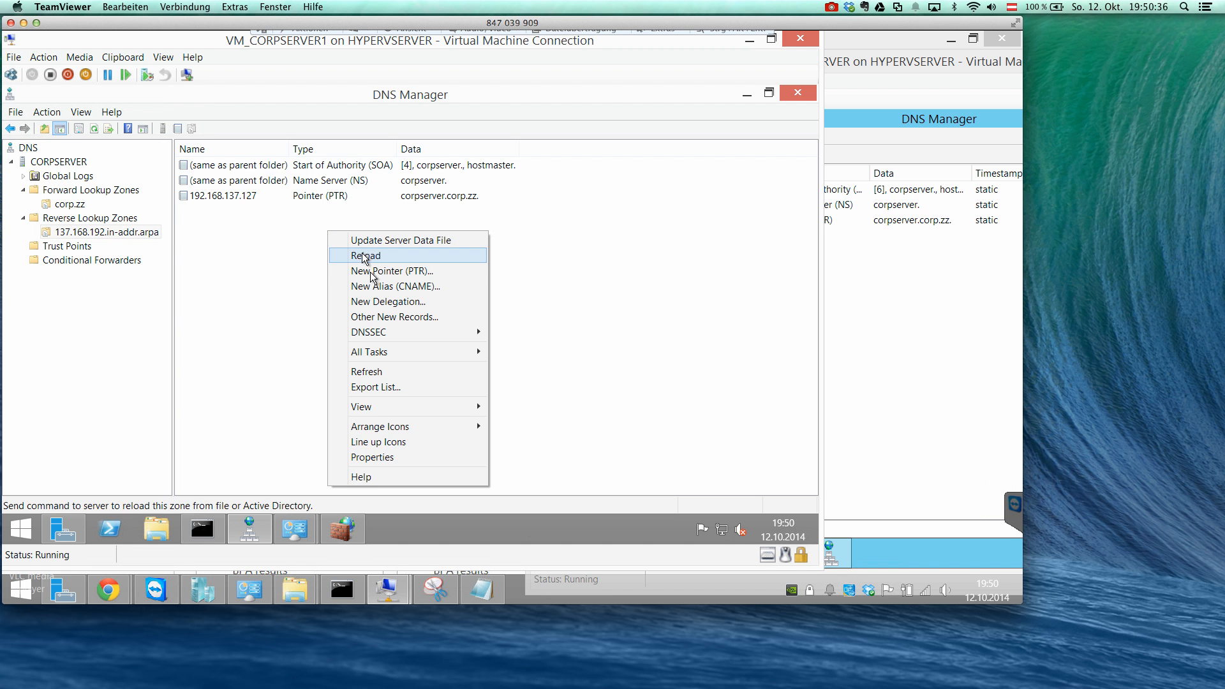
right_click(307, 199)
click(322, 207)
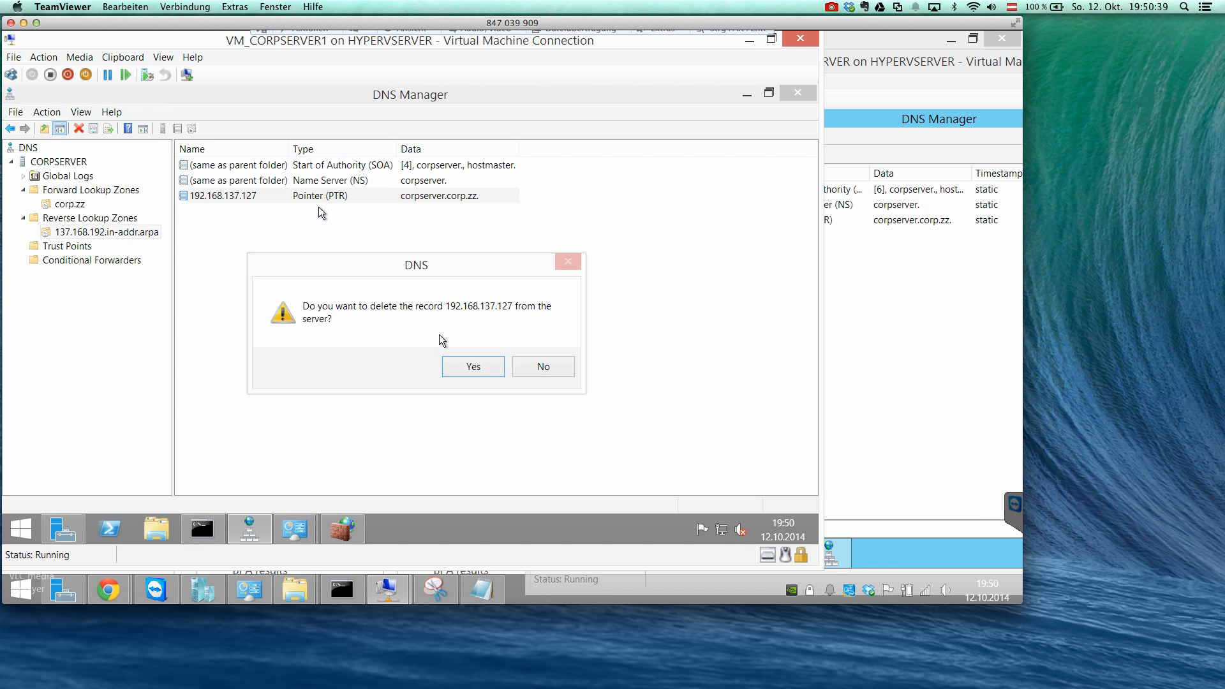
click(454, 368)
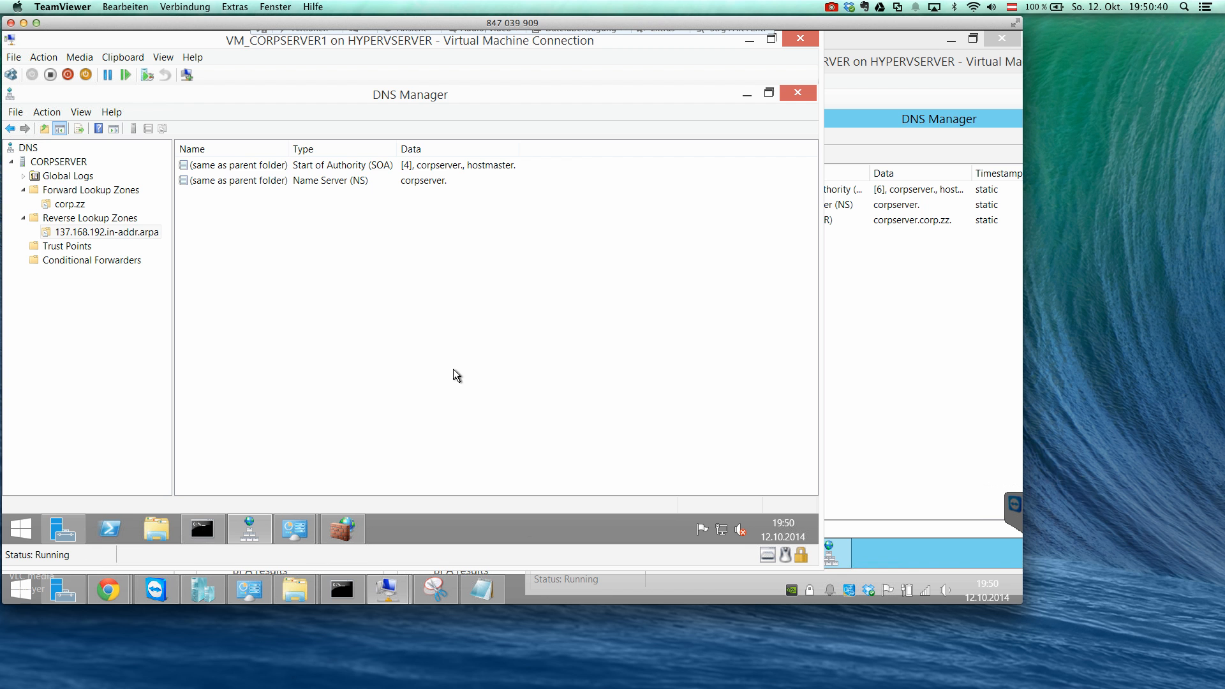
Recheck the Start of Authority settings in the 137.168.192.in-addr.arpa zone properties on CORPSERVER.
right_click(125, 230)
click(218, 442)
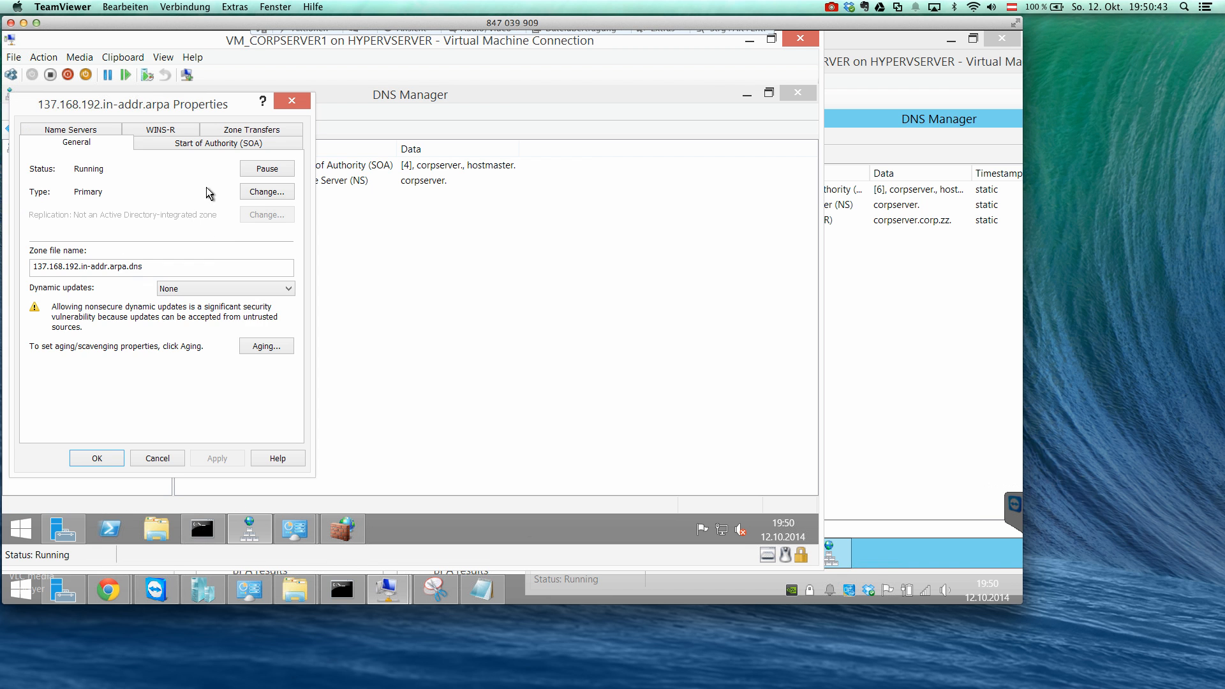
click(189, 143)
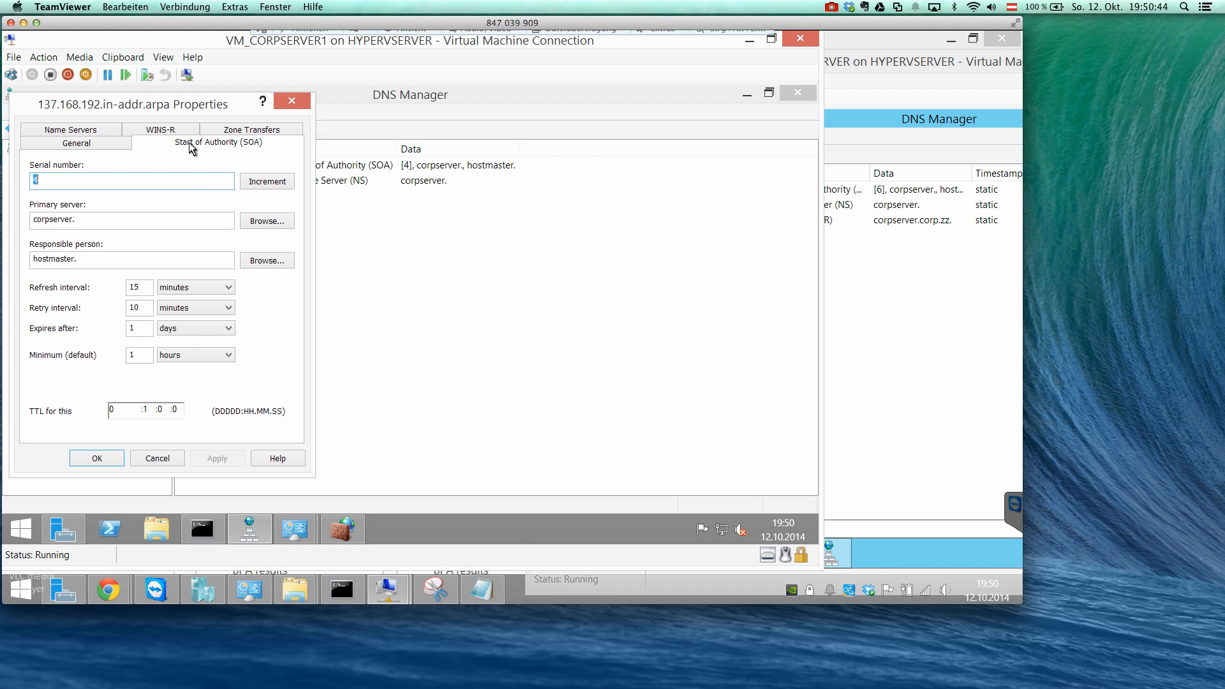
click(156, 458)
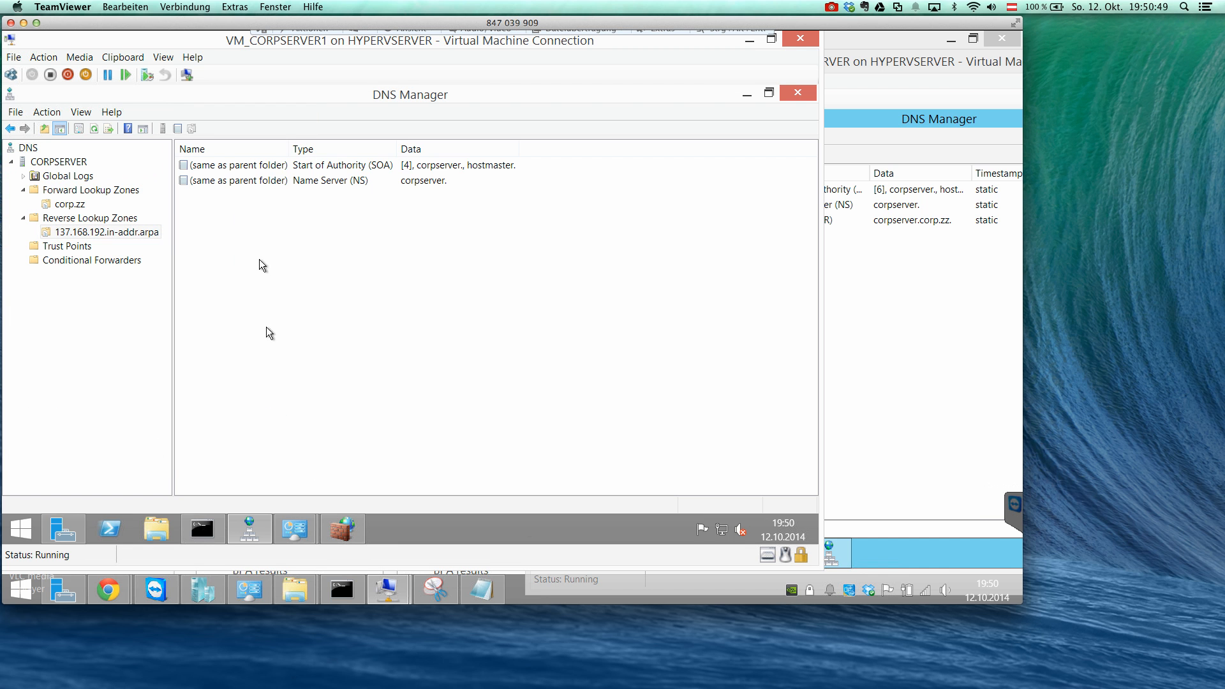
click(182, 217)
right_click(134, 232)
click(180, 441)
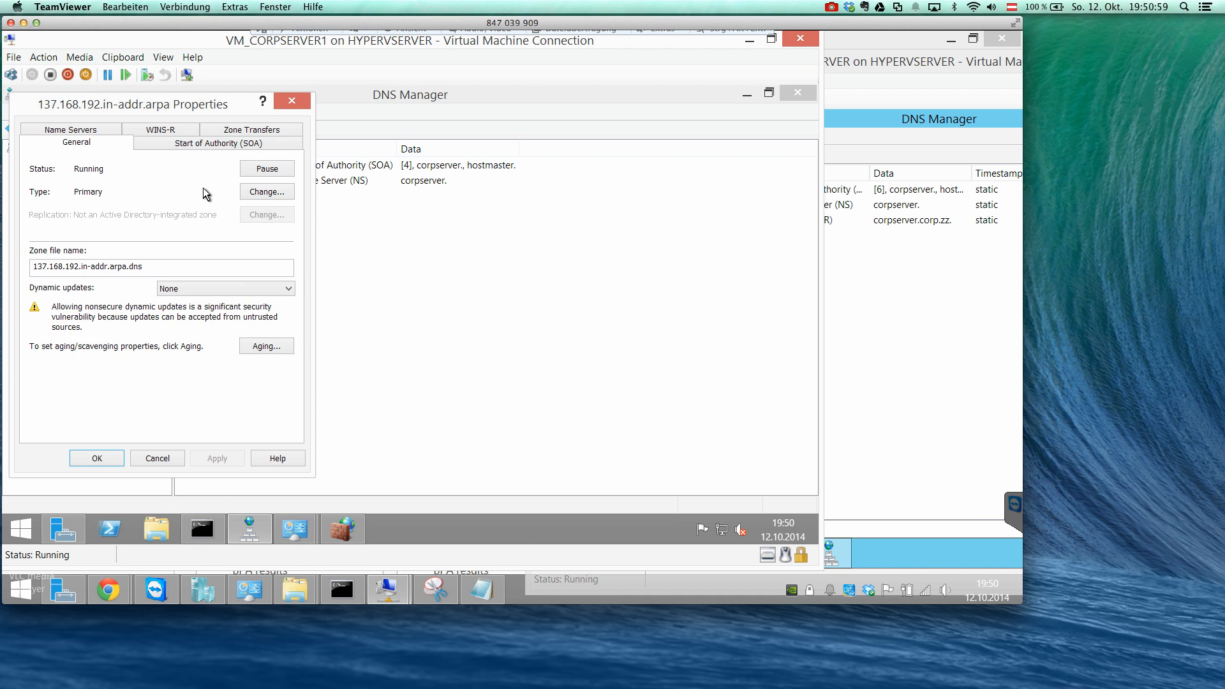
click(179, 141)
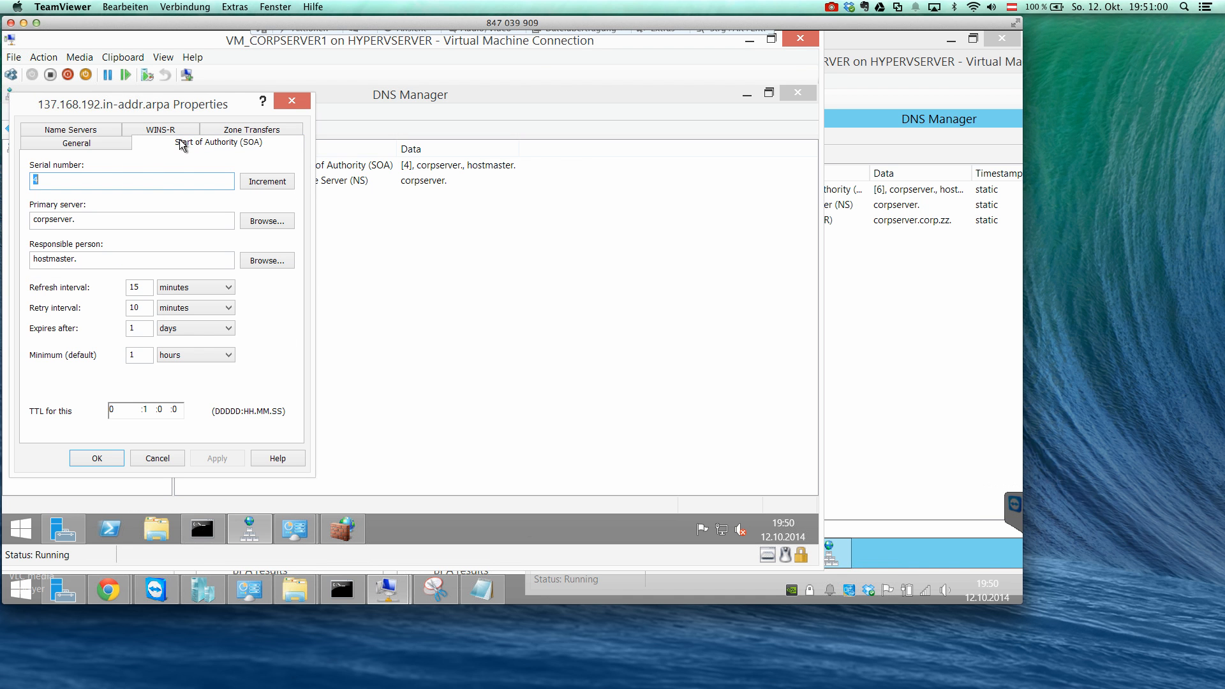
Review the WINS-R and zone transfer settings of 137.168.192.in-addr.arpa on DNSSERVER2, and close the zone properties on both servers.
click(962, 365)
right_click(631, 256)
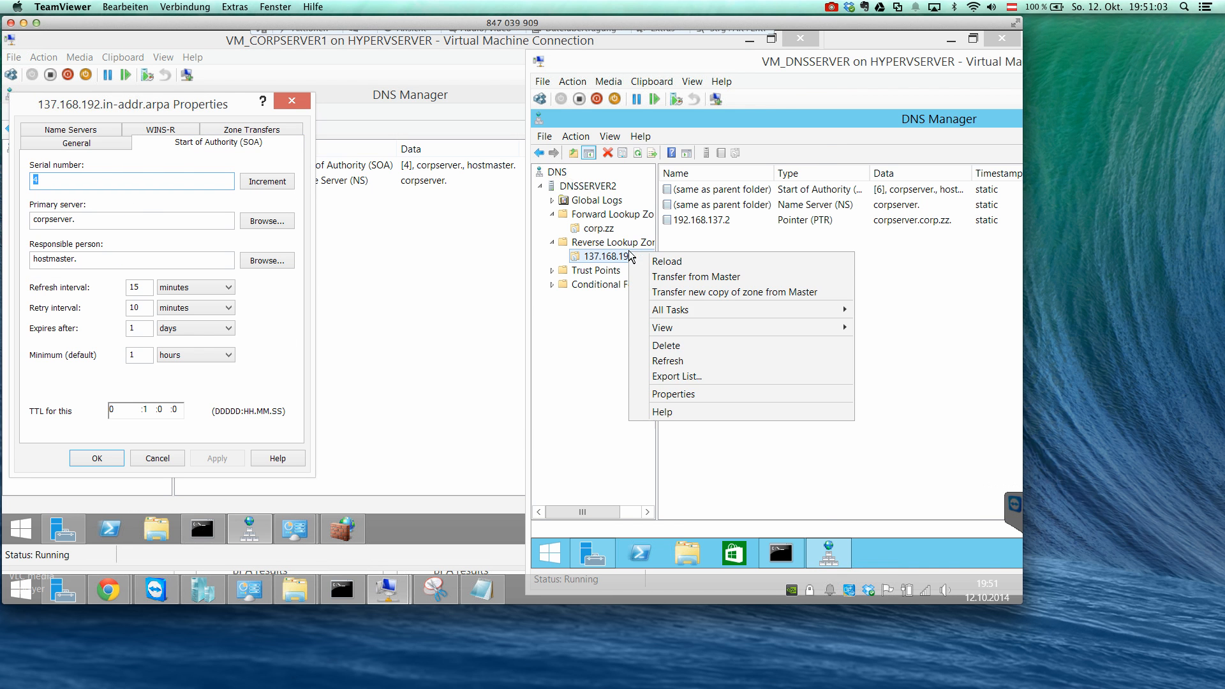
click(704, 400)
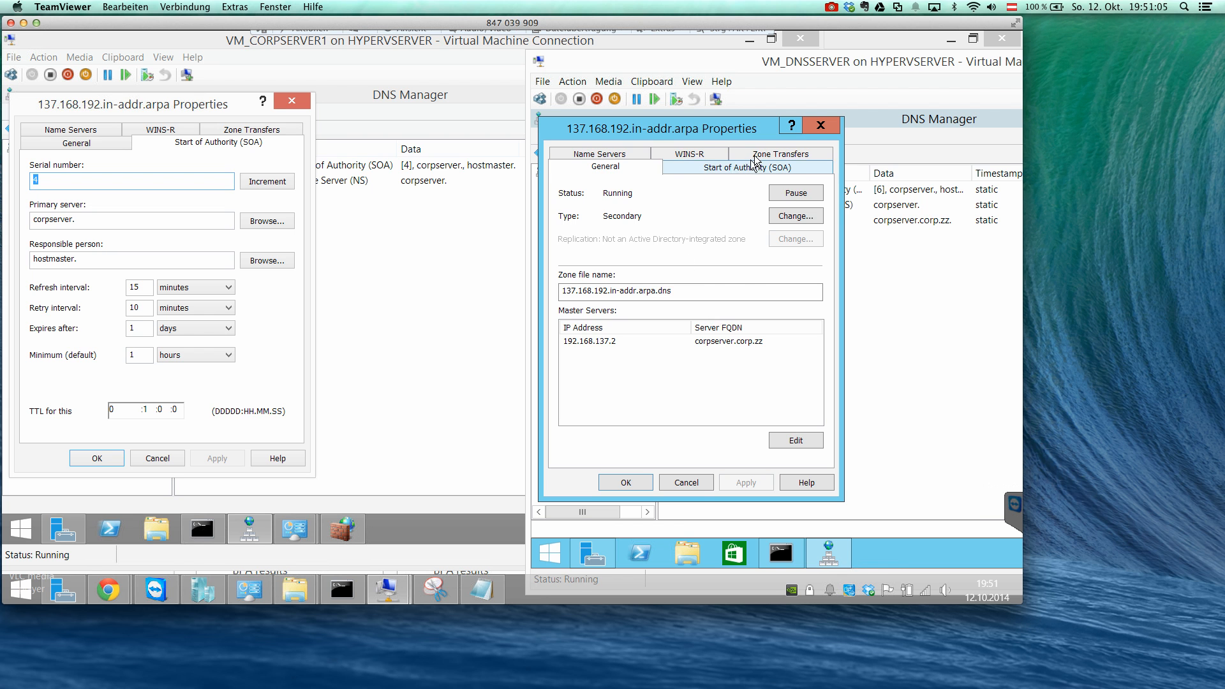
click(735, 156)
click(726, 169)
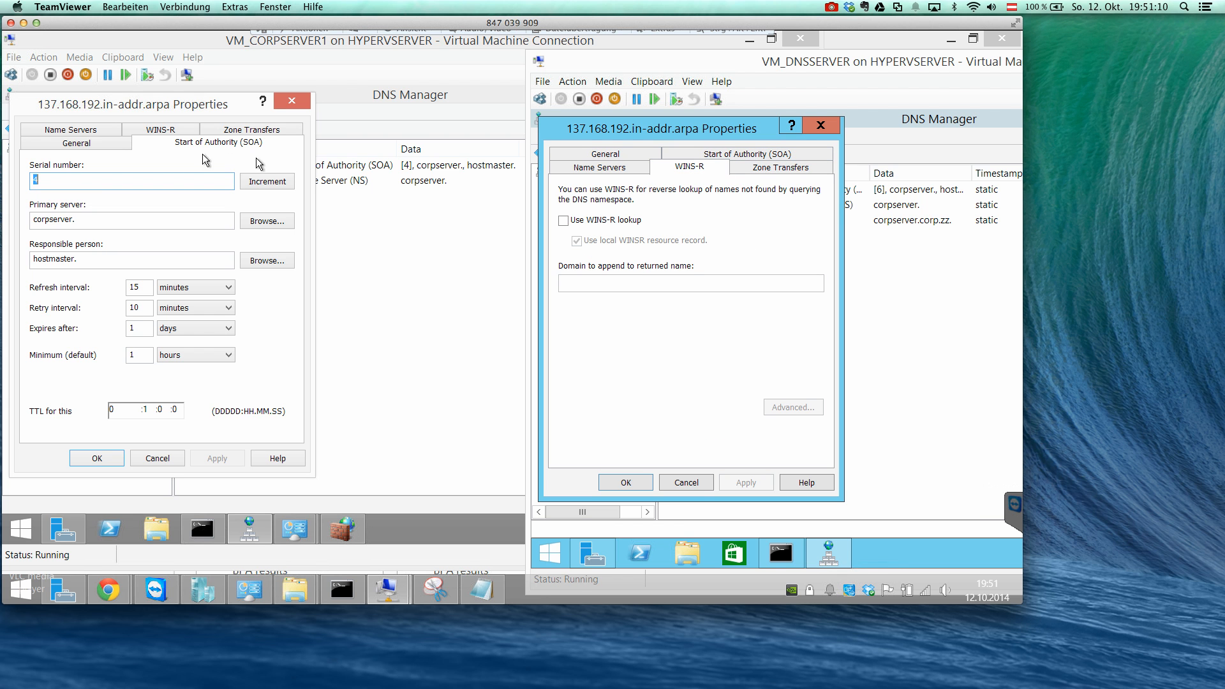
click(745, 170)
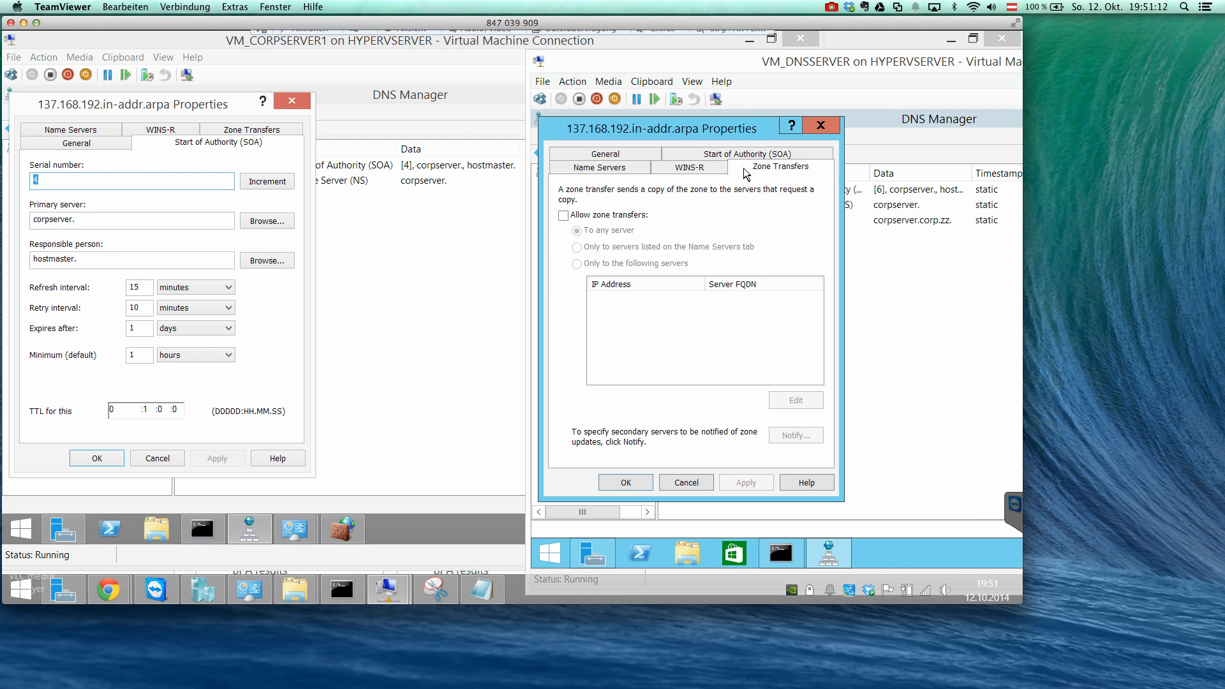
click(686, 482)
click(147, 452)
click(148, 452)
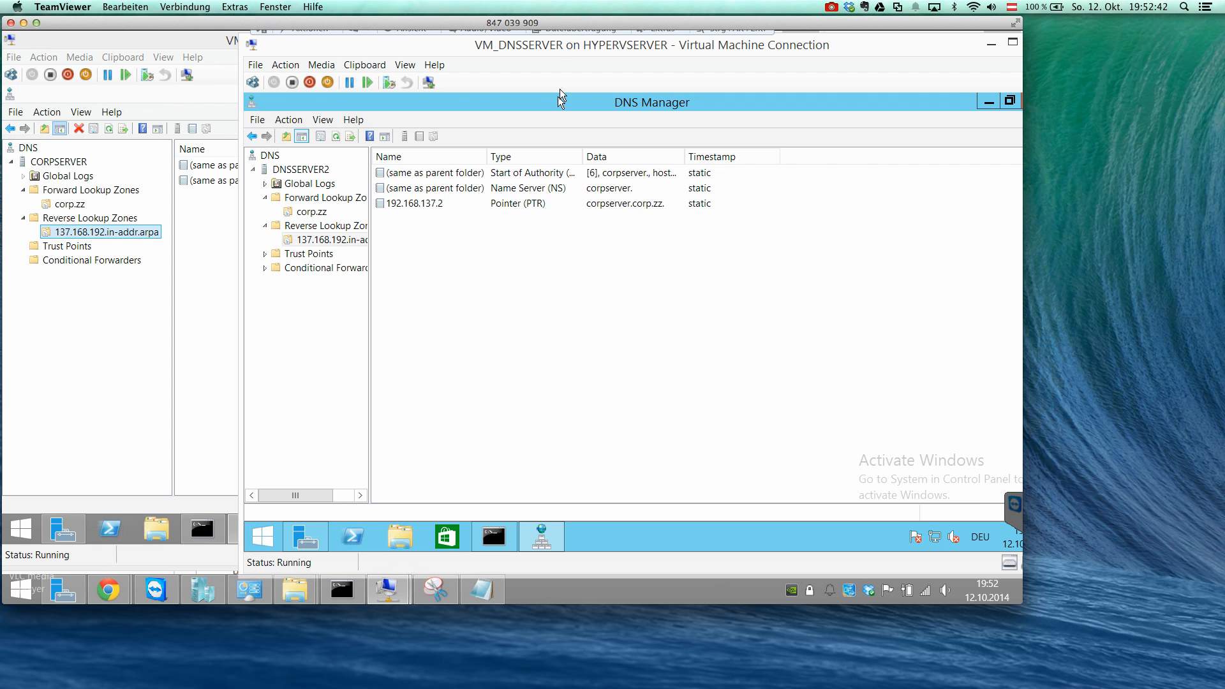
Open the Internet Protocol Version 4 properties of the Ethernet adapter on DNSSERVER2.
drag(554, 53, 554, 50)
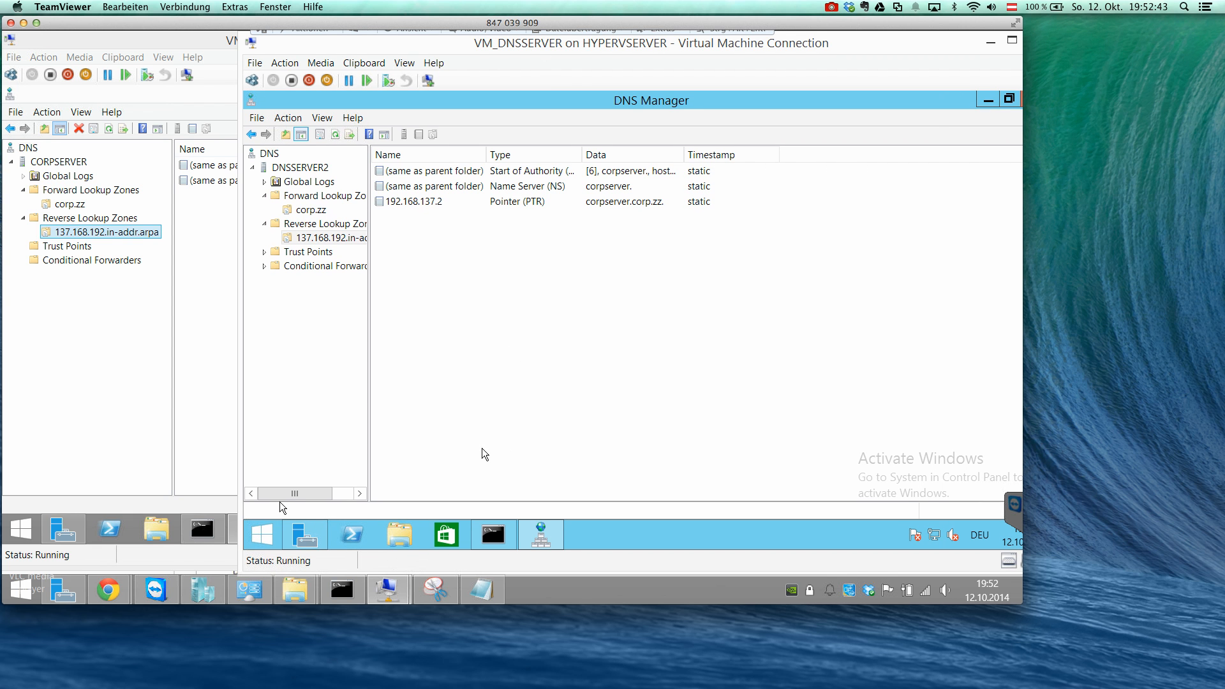
right_click(262, 535)
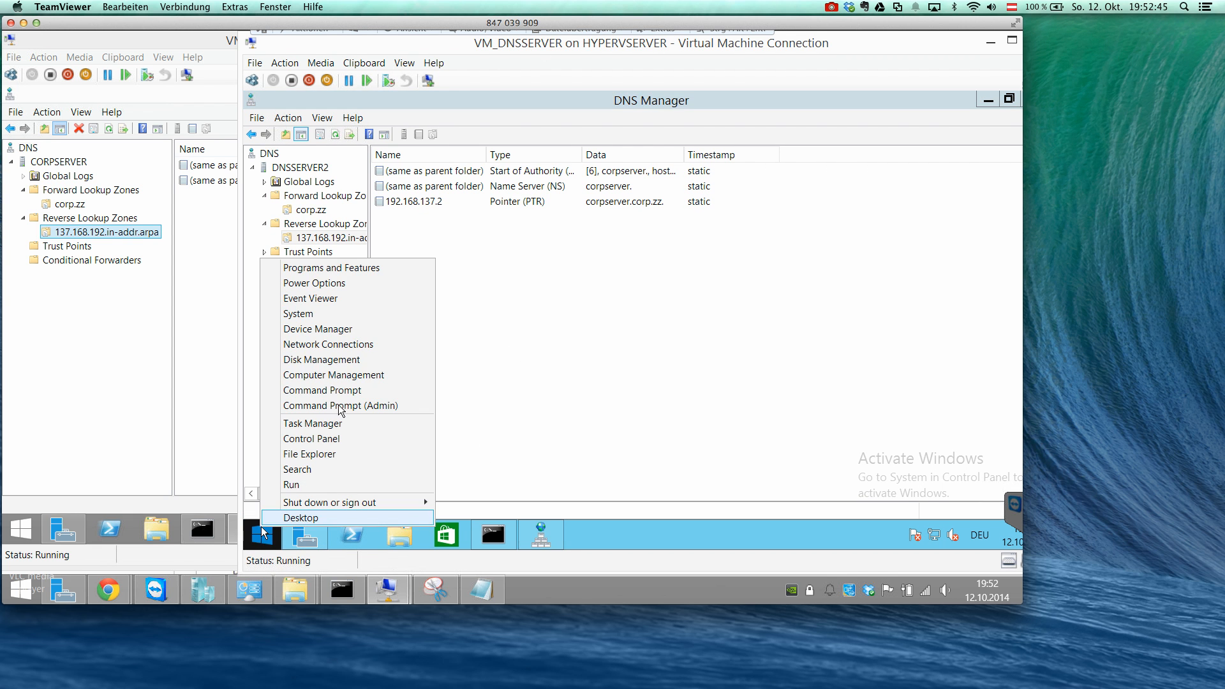
click(365, 342)
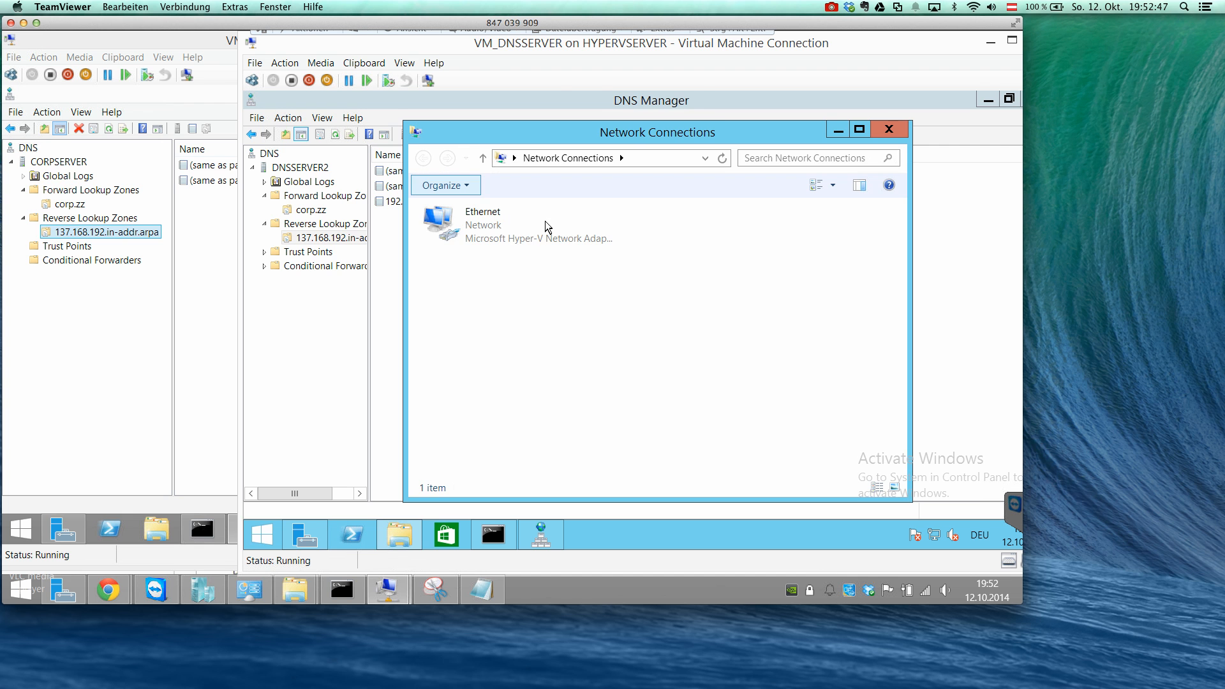
right_click(500, 228)
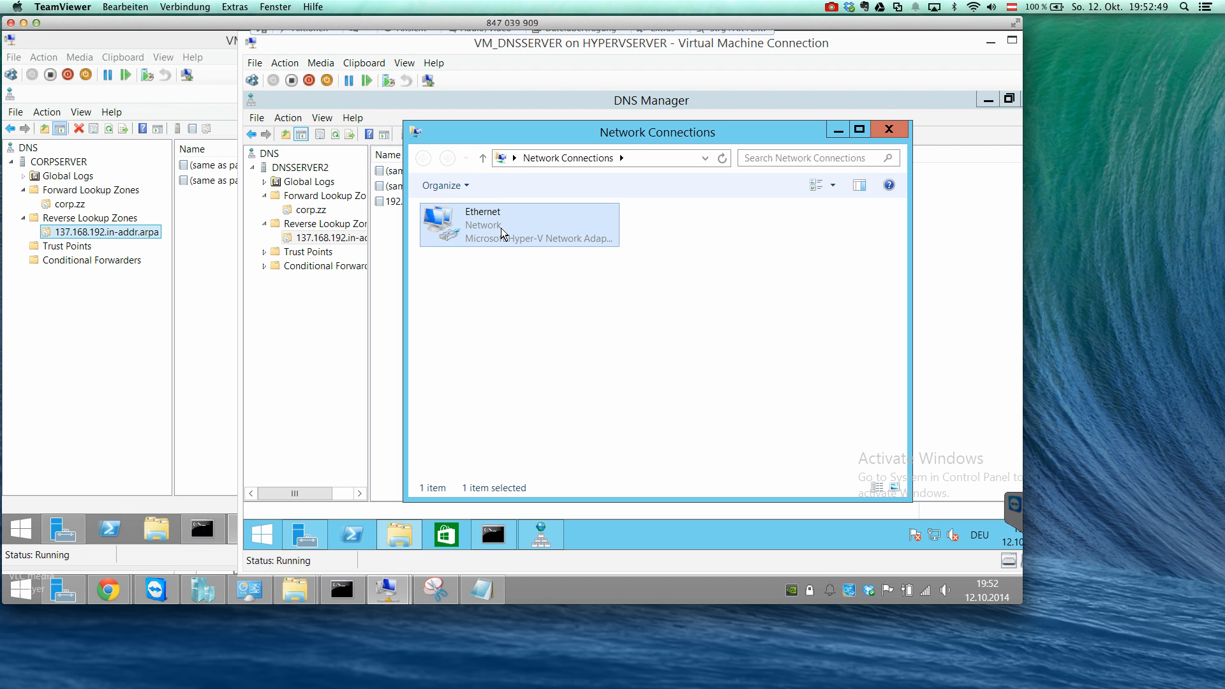
click(547, 362)
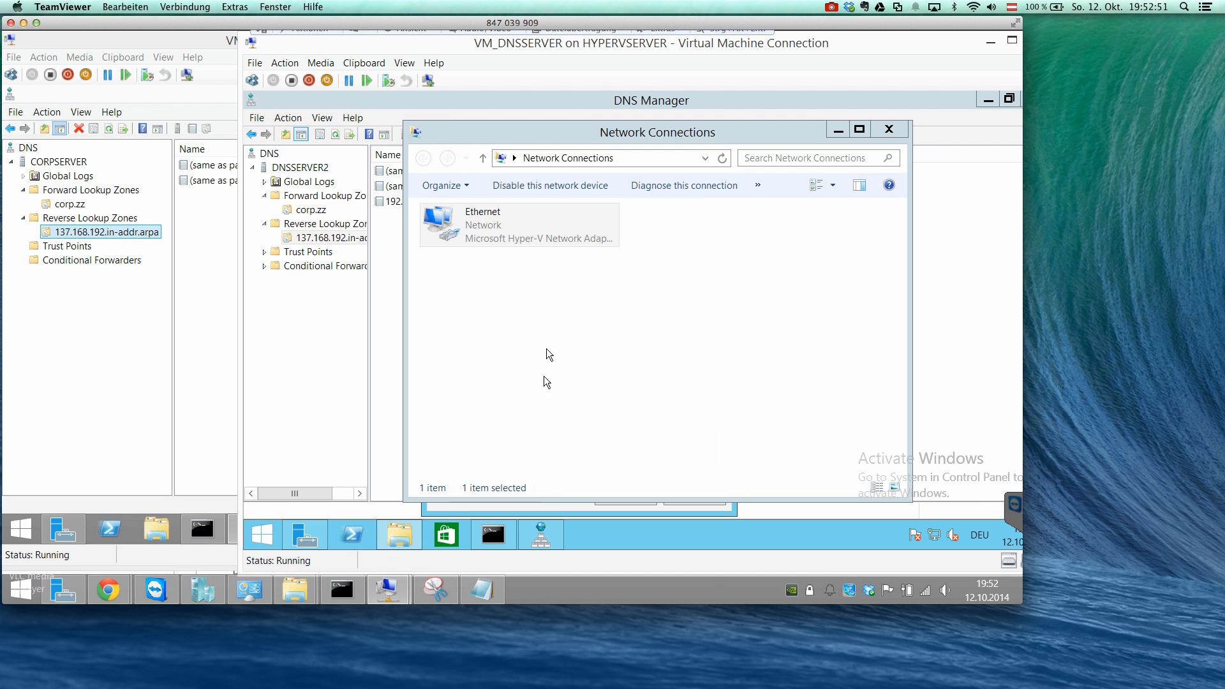
click(545, 508)
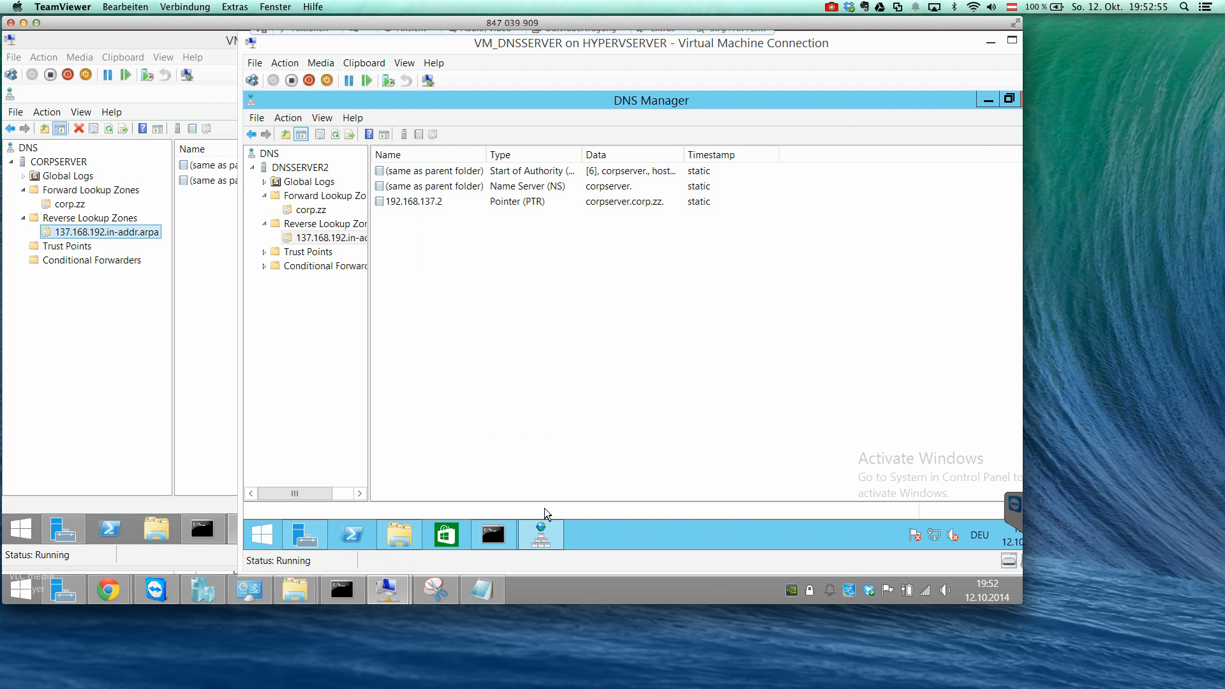
click(988, 102)
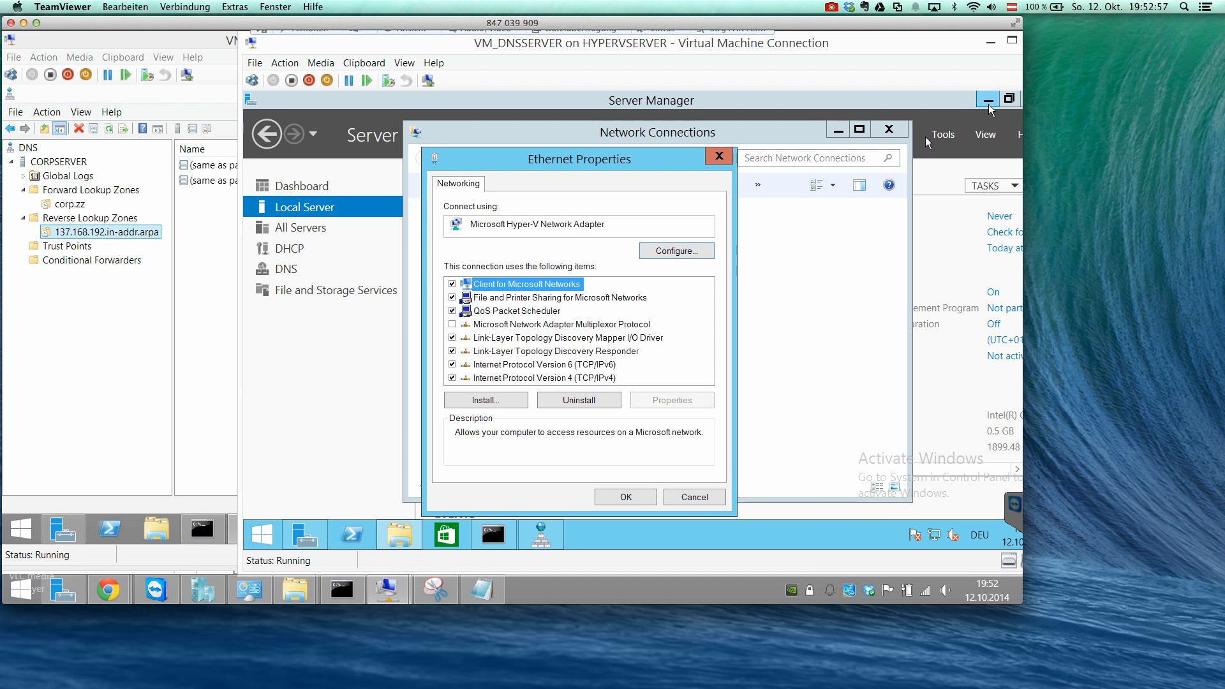
double_click(550, 386)
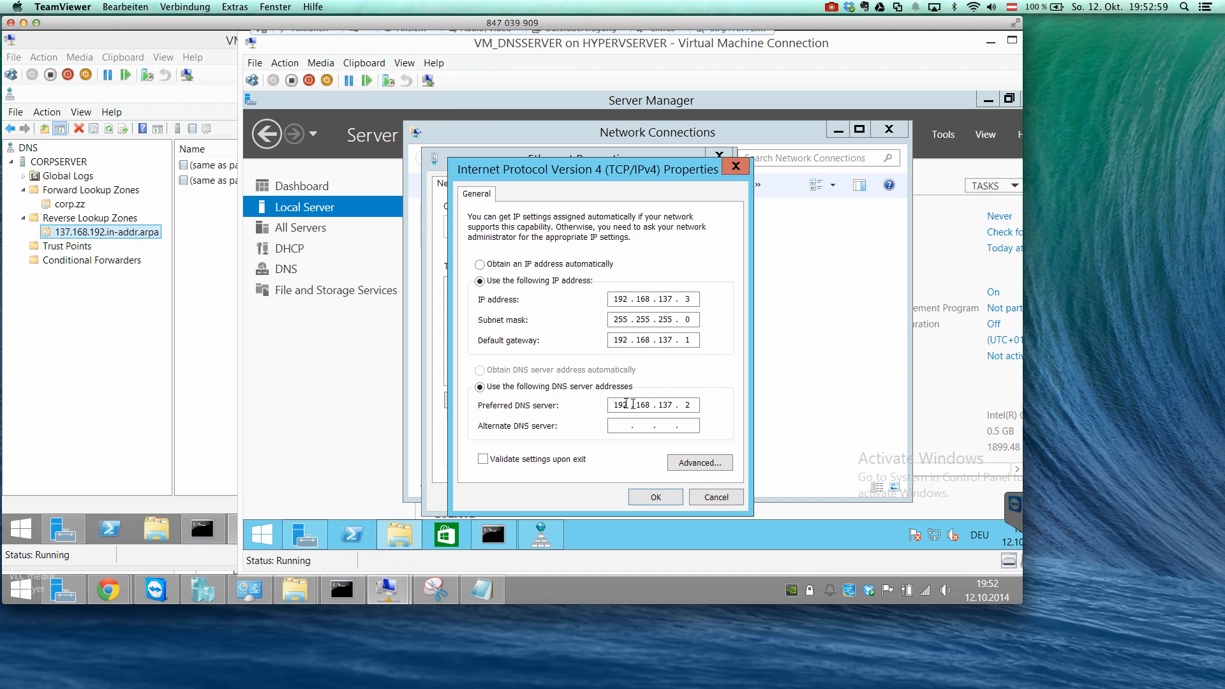
Set the preferred DNS server to 127.0.0.1 and confirm the IPv4 and Ethernet properties.
double_click(620, 405)
text(127 . 0 . 0)
key(period)
text(1)
click(651, 497)
click(639, 498)
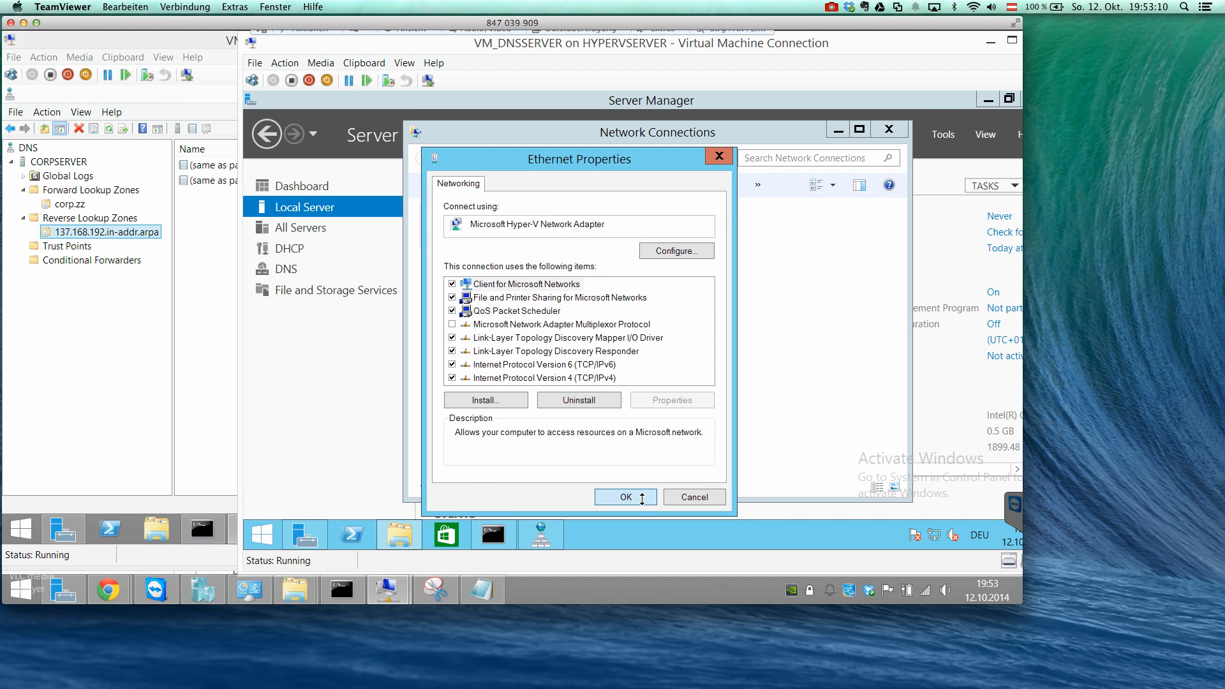
Run ipconfig -all in the Command Prompt on DNSSERVER2 and check the Ethernet adapter's DNS server entry.
click(508, 538)
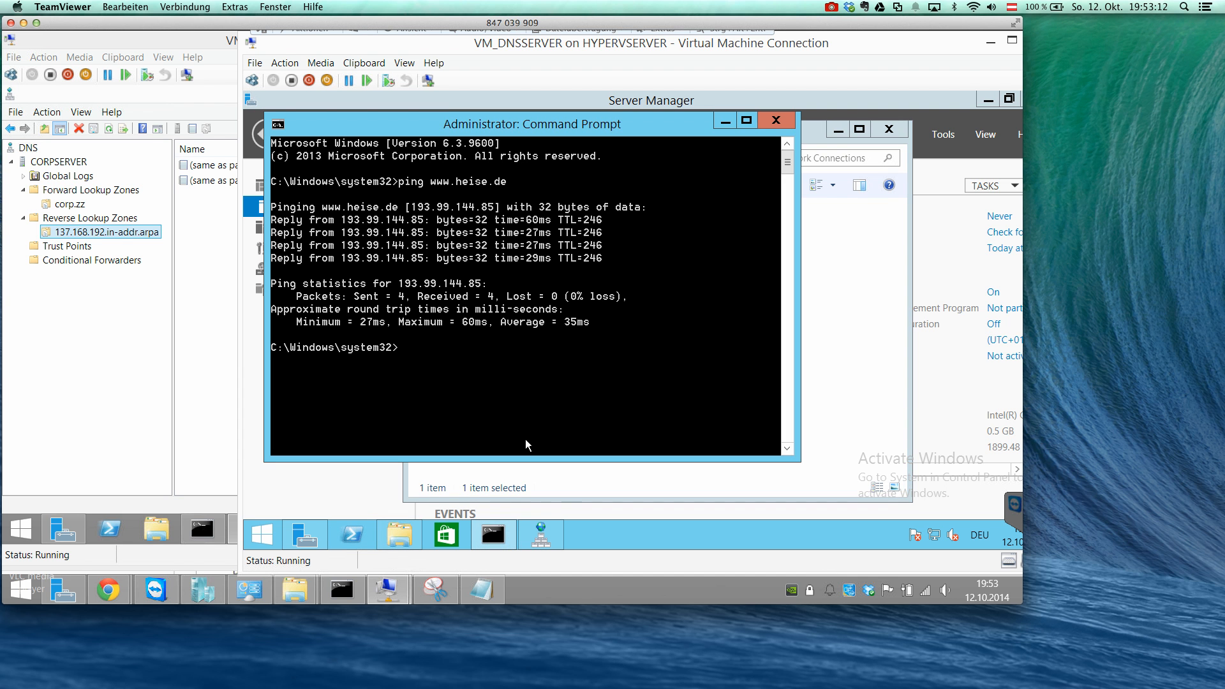
text(ipconig)
key(BackSpace)
key(BackSpace)
text(fig -all)
key(Return)
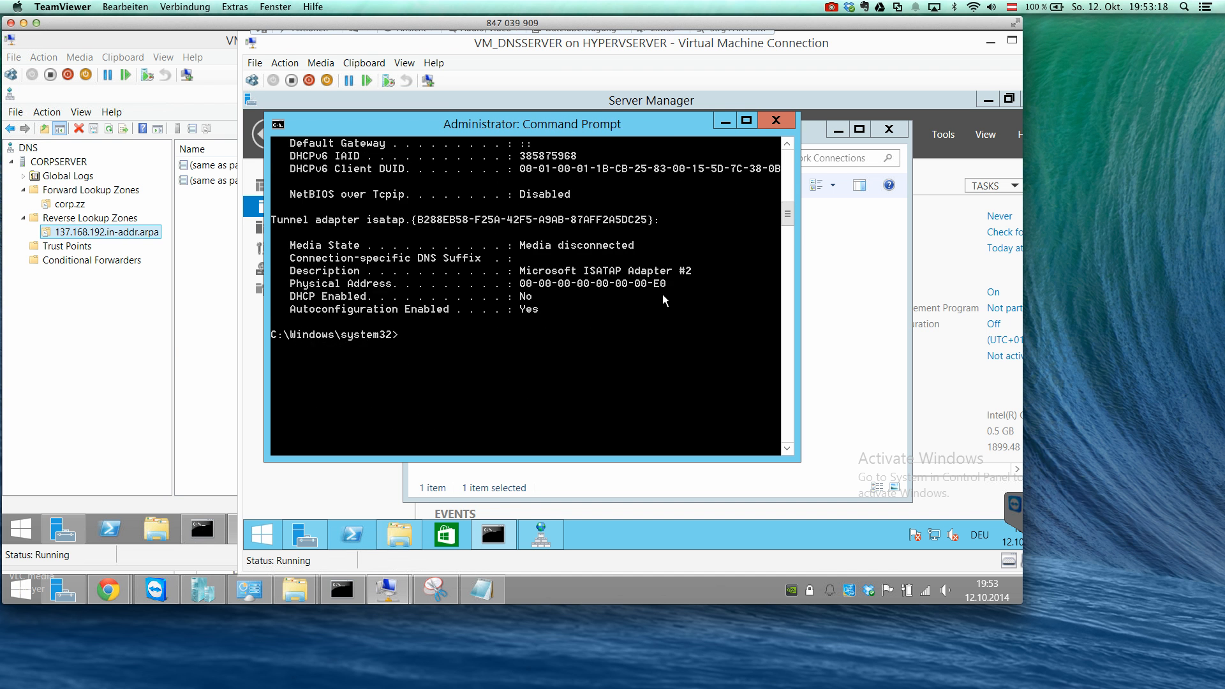
scroll(663, 300, down, 1)
scroll(663, 300, up, 8)
scroll(663, 300, up, 3)
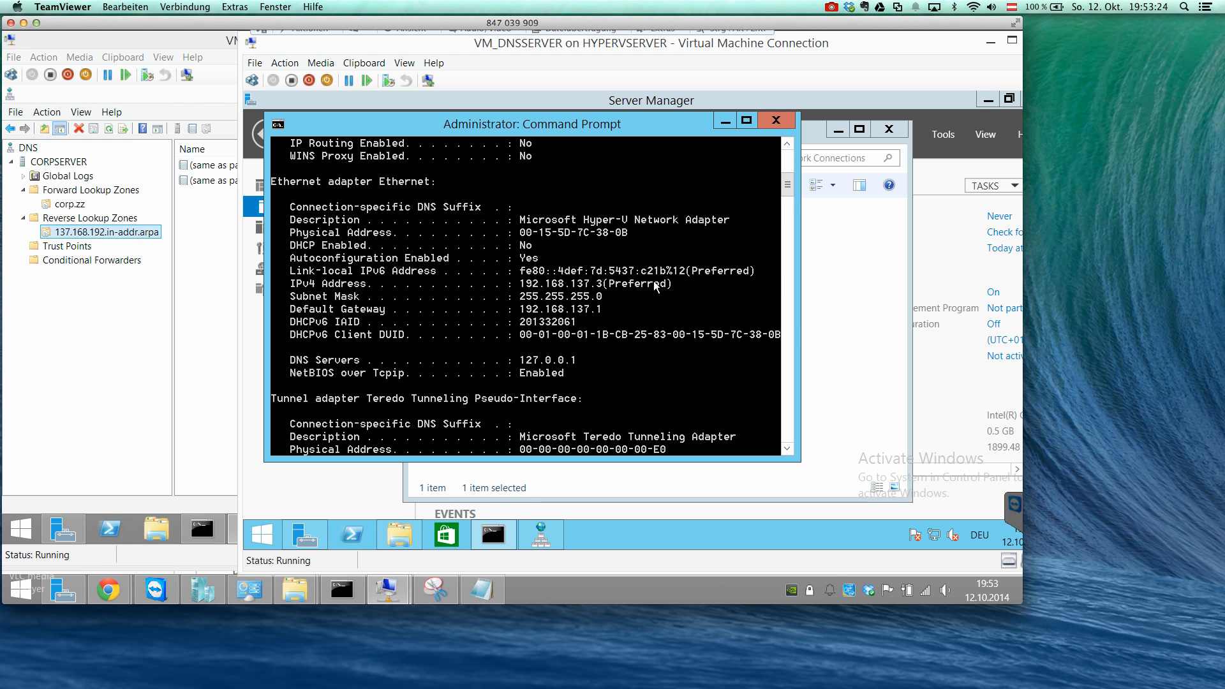
Run nslookup corpserver.corp.zz to test name resolution through DNSSERVER2's own DNS service.
text(nslook)
text(pup cropserver.corp.zz)
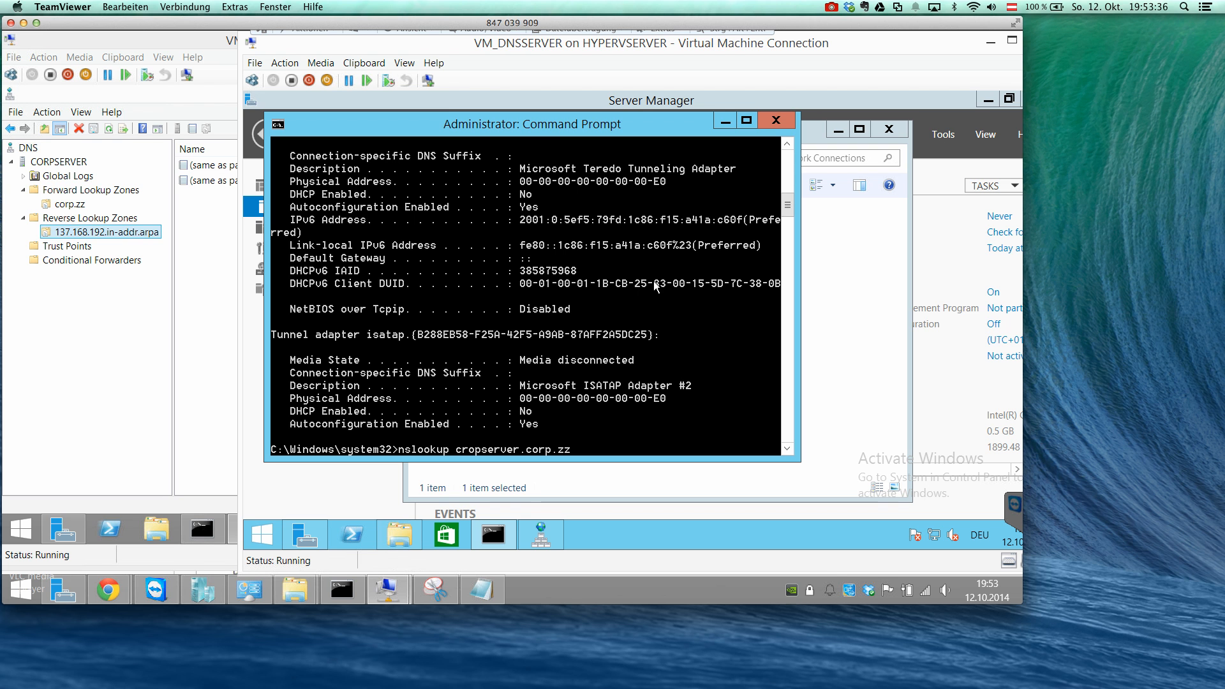
key(Left)
key(Left)
key(Left)
key(Left)
key(Left)
key(Left)
key(Left)
key(Left)
key(Left)
key(Left)
key(Left)
key(Left)
key(Left)
key(Left)
key(BackSpace)
key(BackSpace)
key(BackSpace)
text(orp)
key(Return)
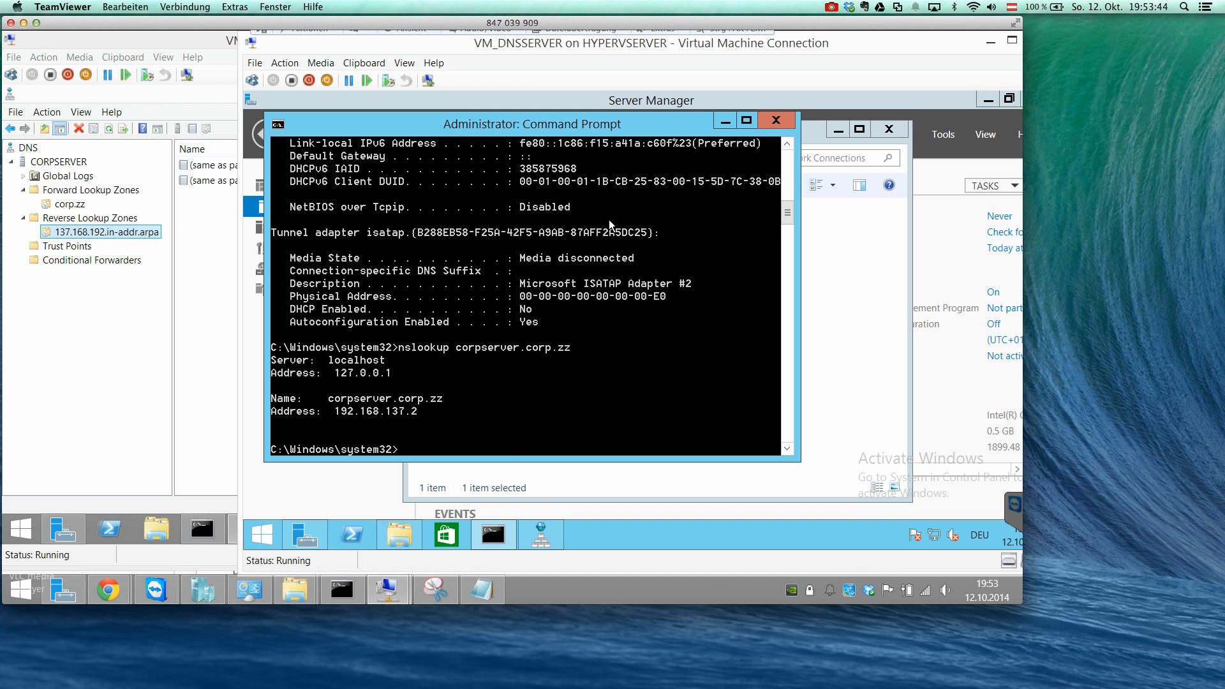
Rework the previous nslookup command to query an external .com domain instead, and run it.
key(Up)
key(BackSpace)
key(BackSpace)
key(BackSpace)
key(BackSpace)
key(BackSpace)
key(BackSpace)
key(BackSpace)
key(BackSpace)
key(BackSpace)
key(BackSpace)
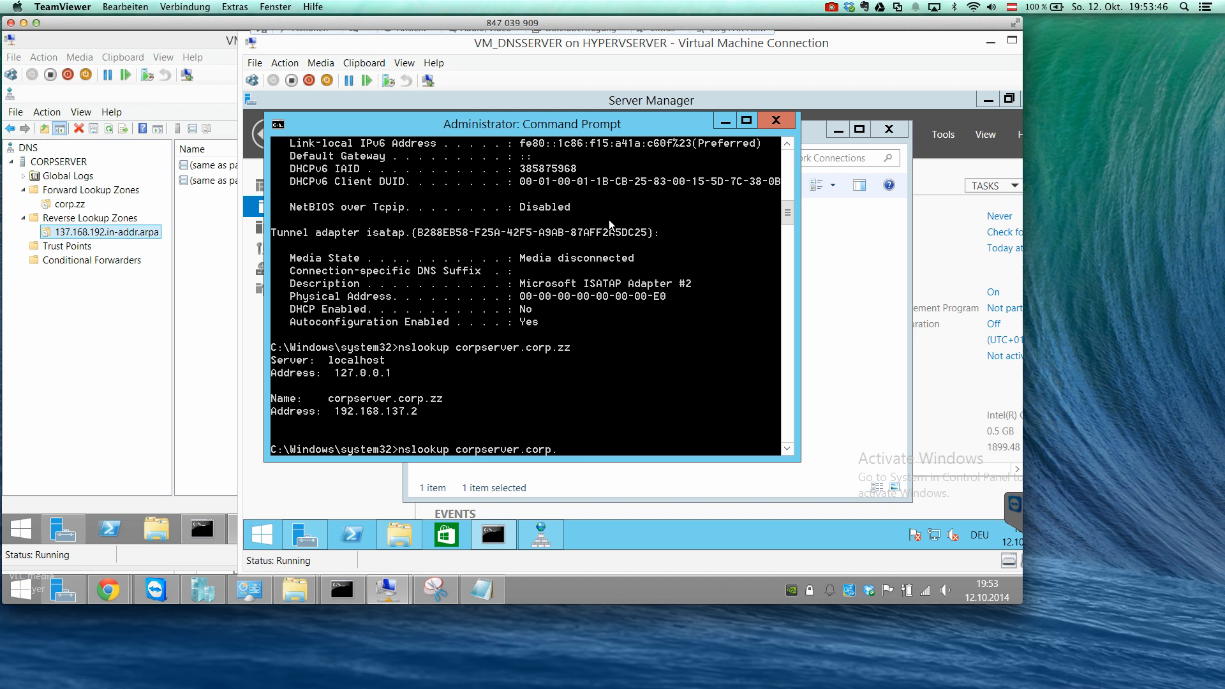
key(BackSpace)
key(BackSpace)
key(BackSpace)
key(BackSpace)
text(nn.com)
key(Return)
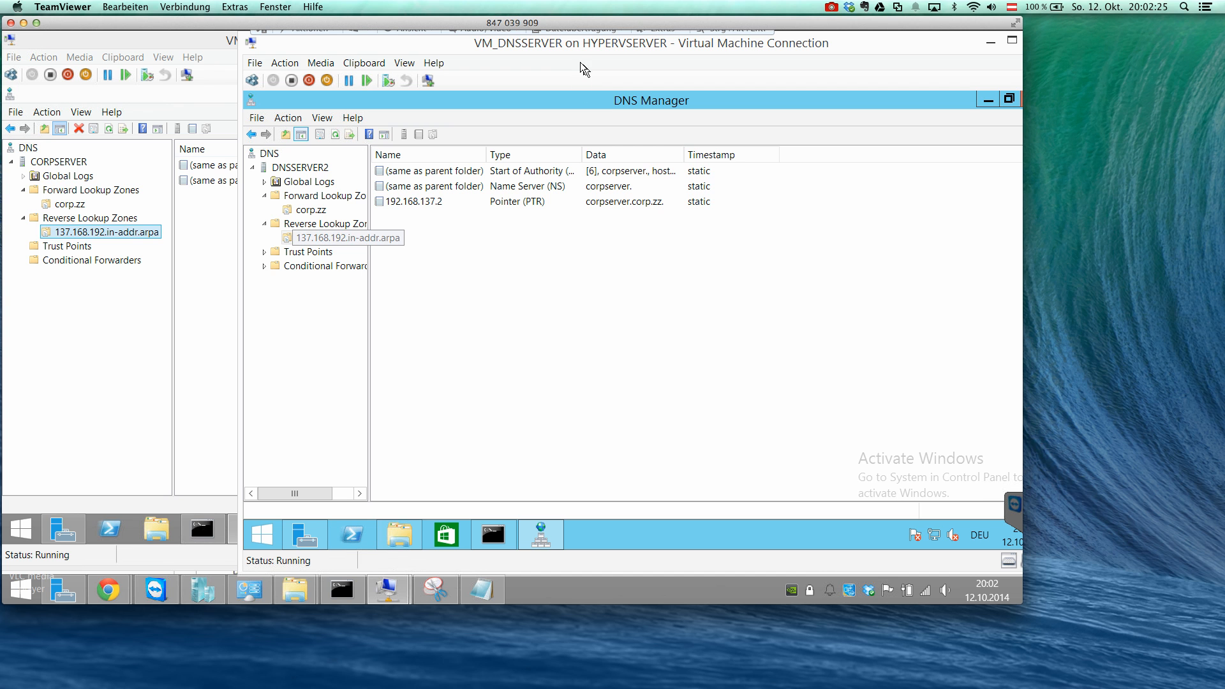
Delete the reverse zone 137.168.192.in-addr.arpa and the forward zone corp.zz from DNSSERVER2.
right_click(355, 240)
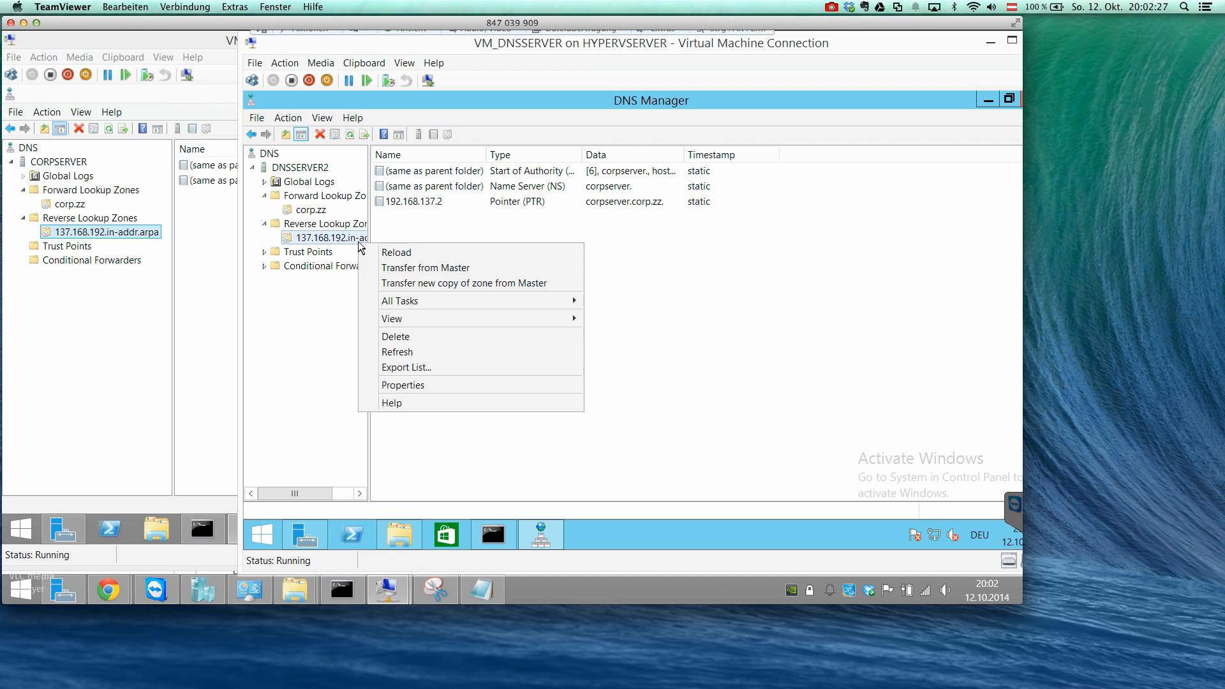
click(416, 337)
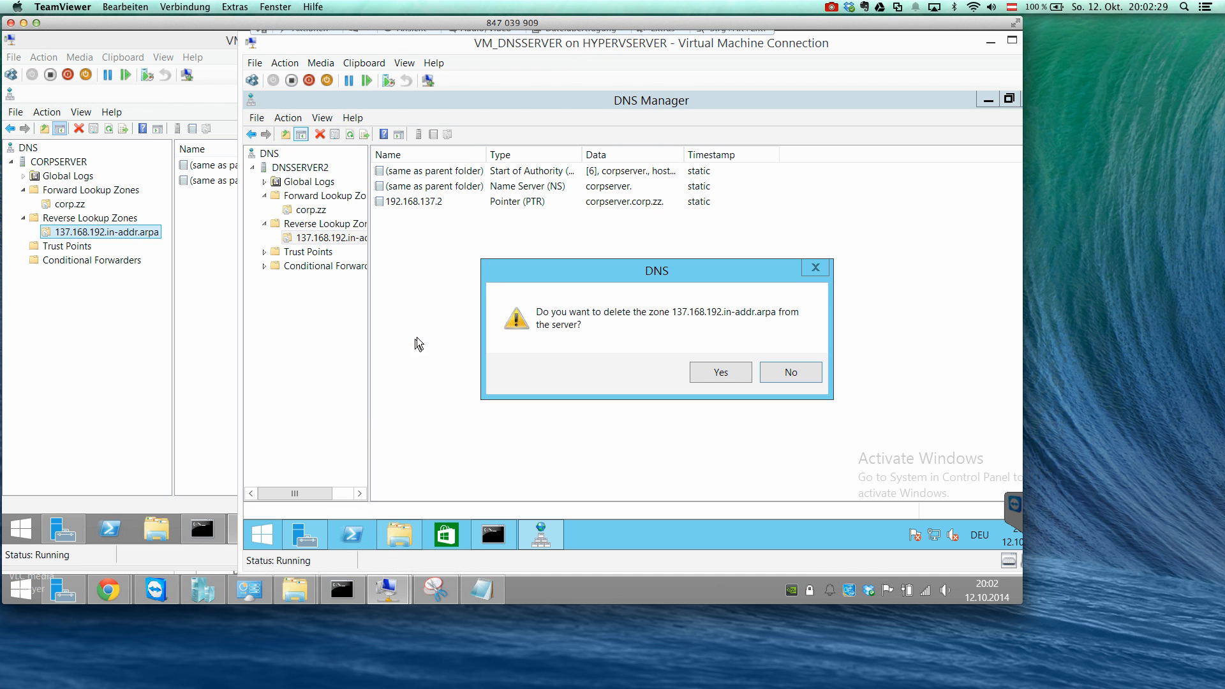
click(709, 370)
right_click(312, 211)
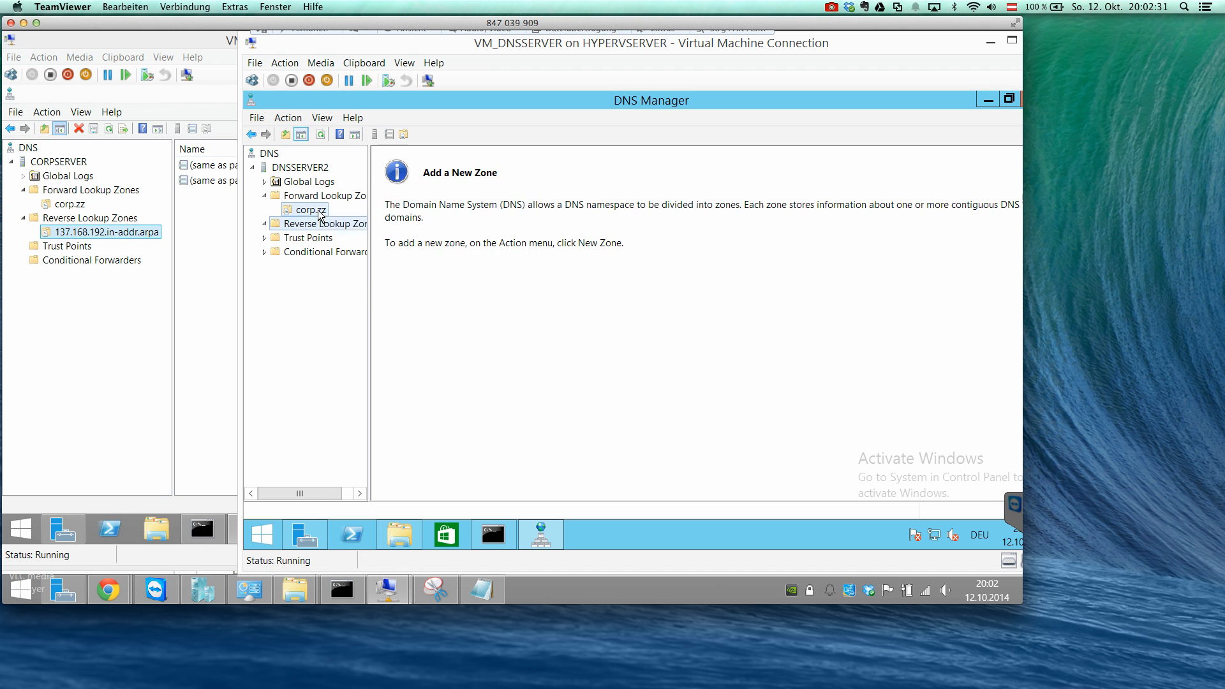
click(381, 287)
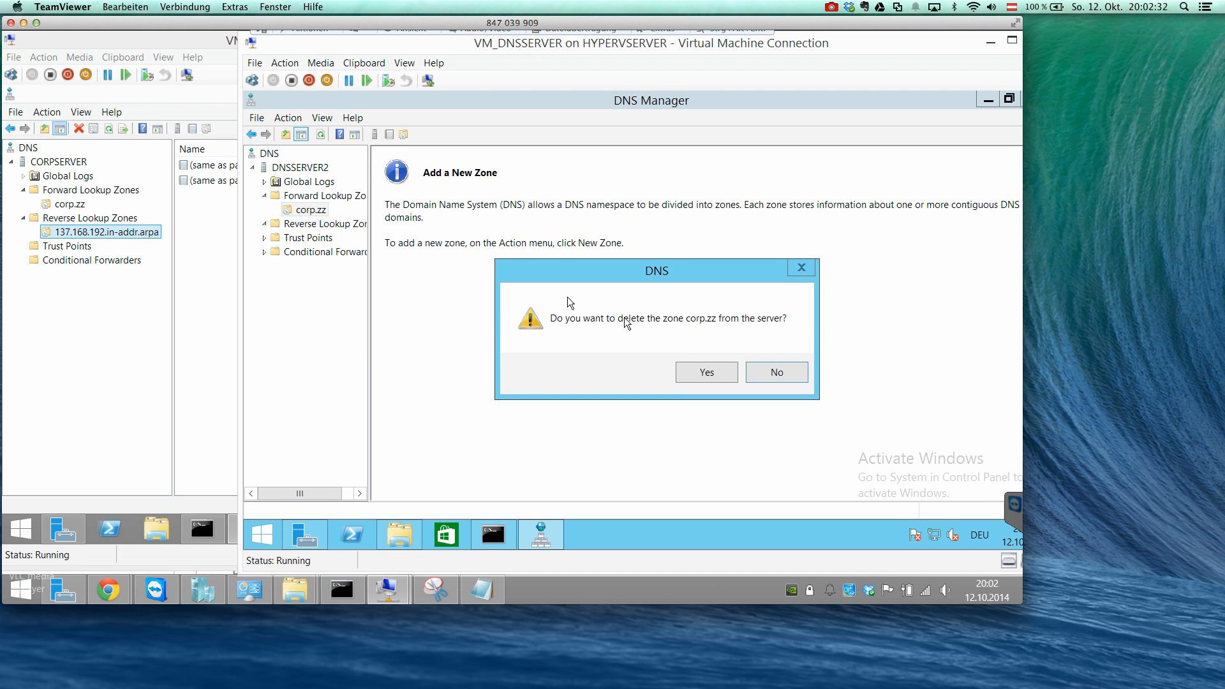
click(696, 370)
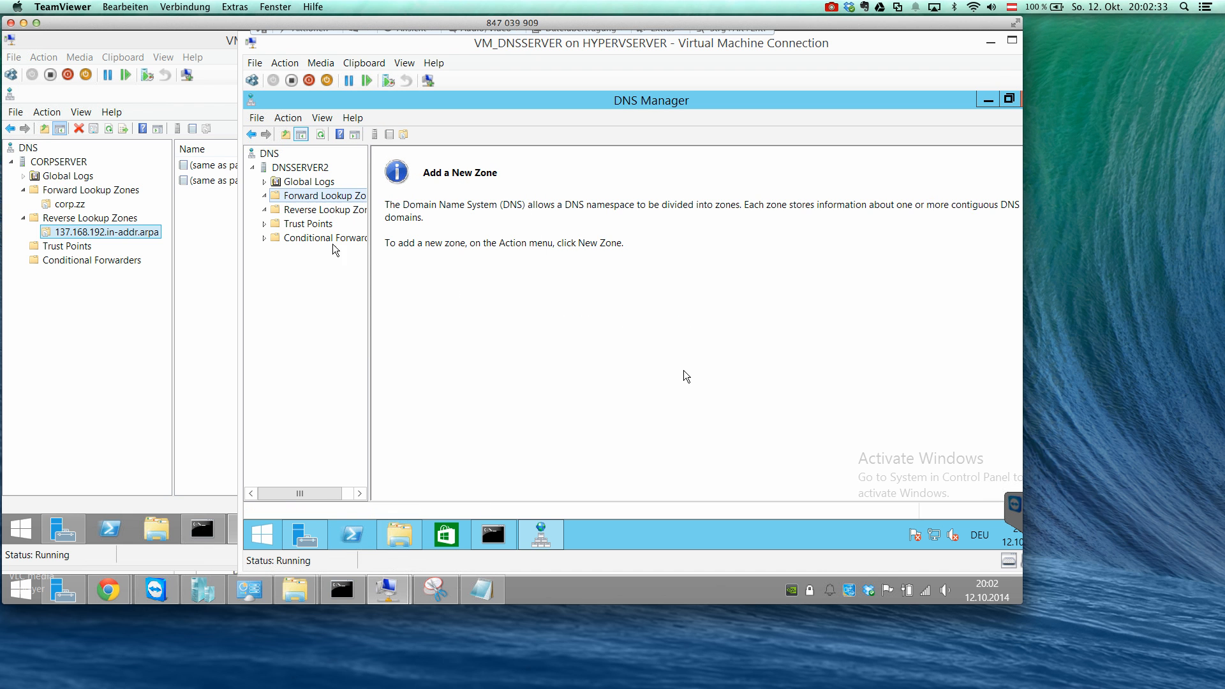
Begin a new forward lookup zone on DNSSERVER2 as a stub zone named corp.zz, keeping the default zone file name.
right_click(297, 201)
click(327, 208)
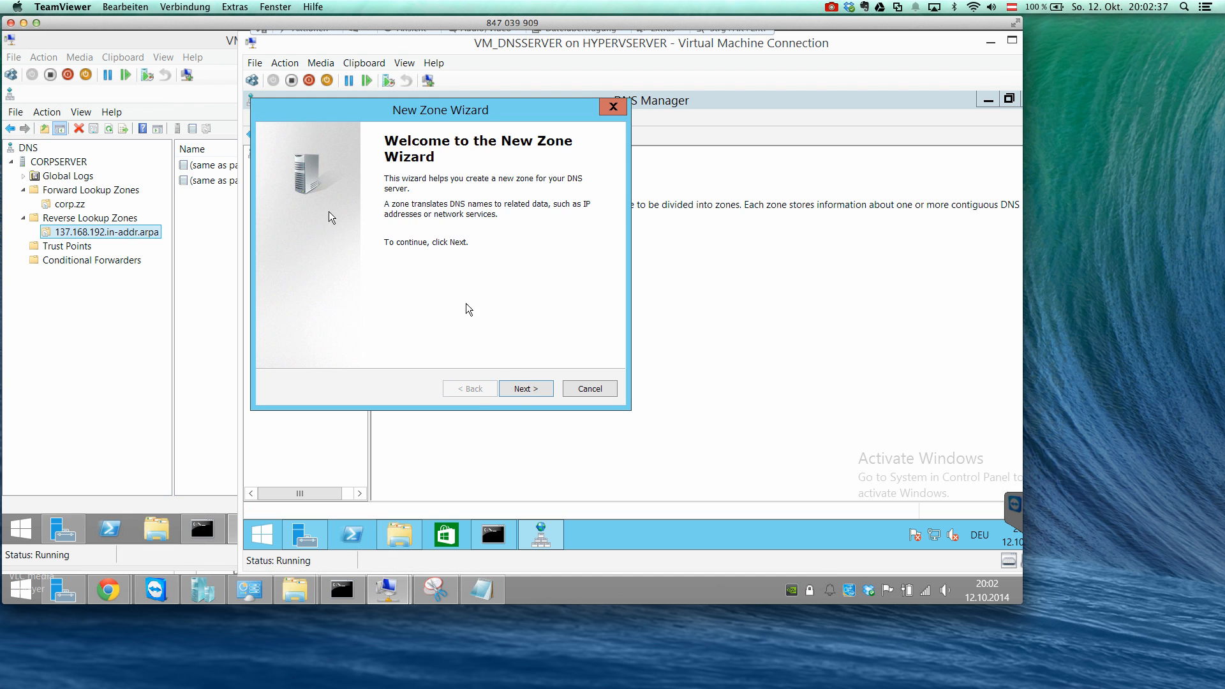
click(524, 389)
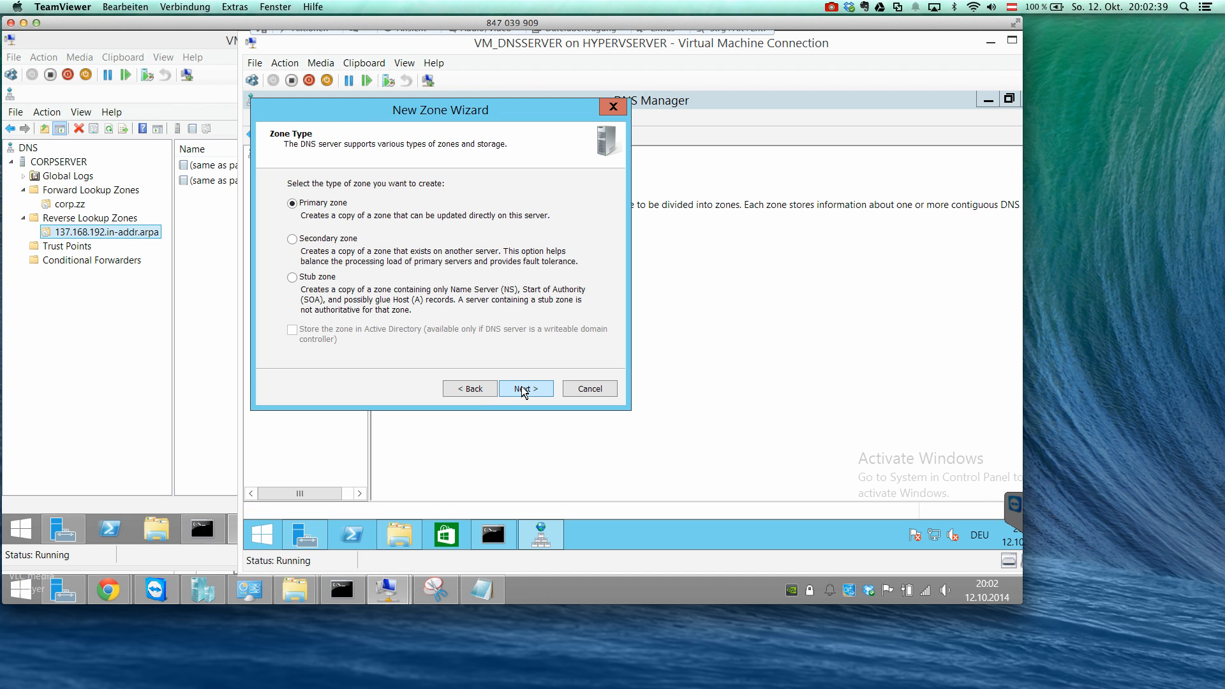
click(316, 294)
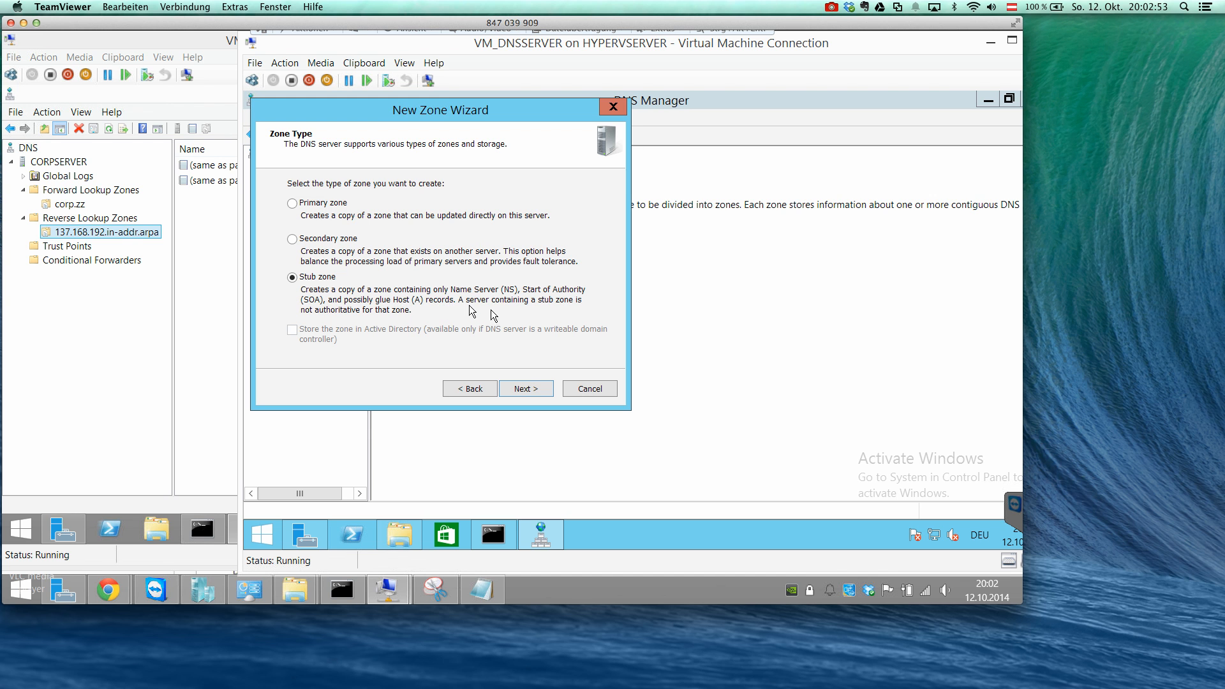
click(523, 391)
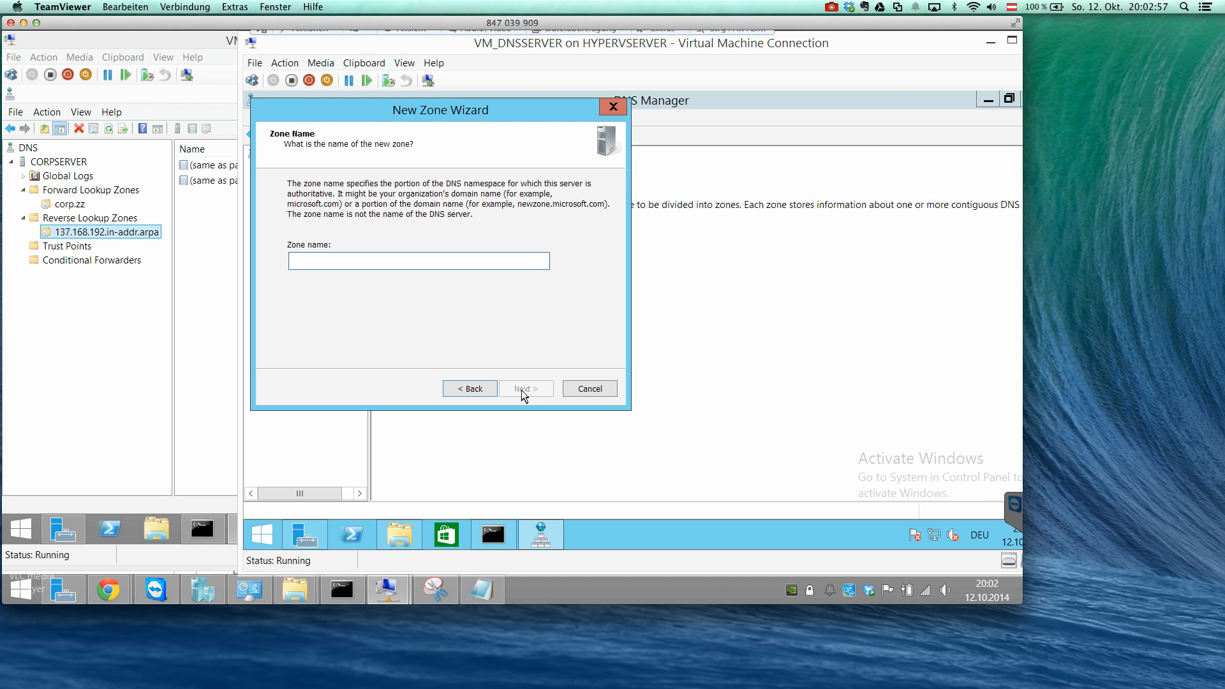
text(corp.zz)
click(526, 391)
click(528, 392)
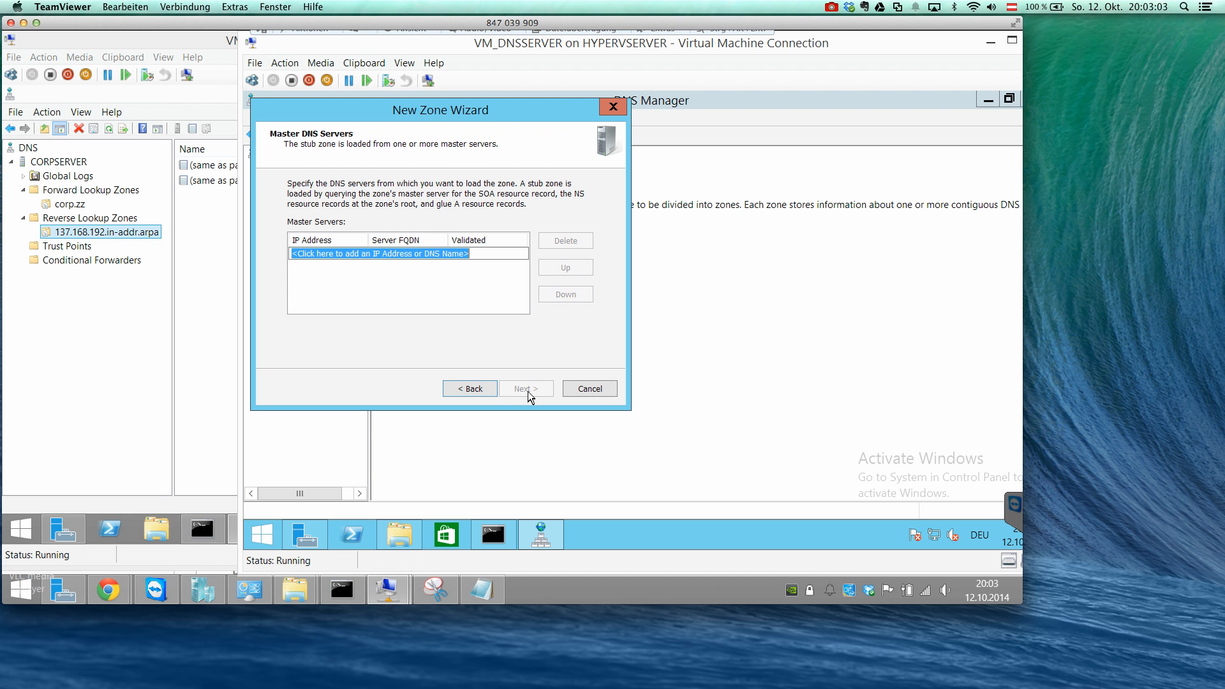
Add 192.168.137.2 as the stub zone's master DNS server and finish creating the zone.
text(19)
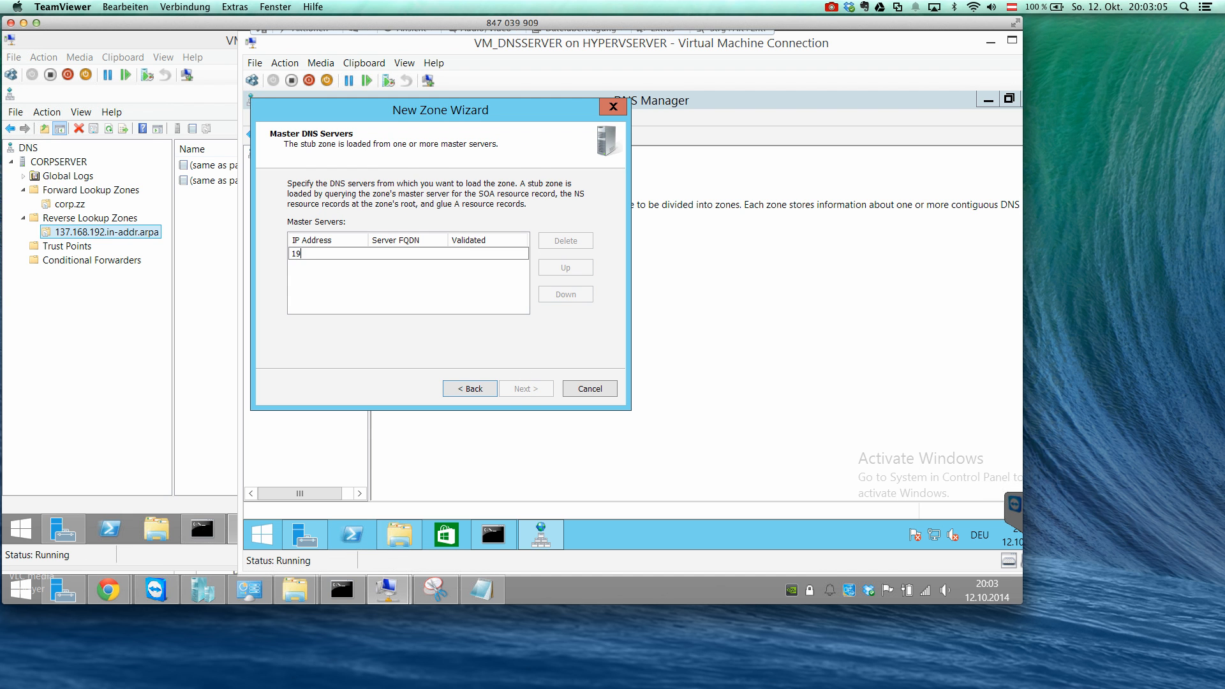
text(2.168.137.2)
key(Return)
click(526, 387)
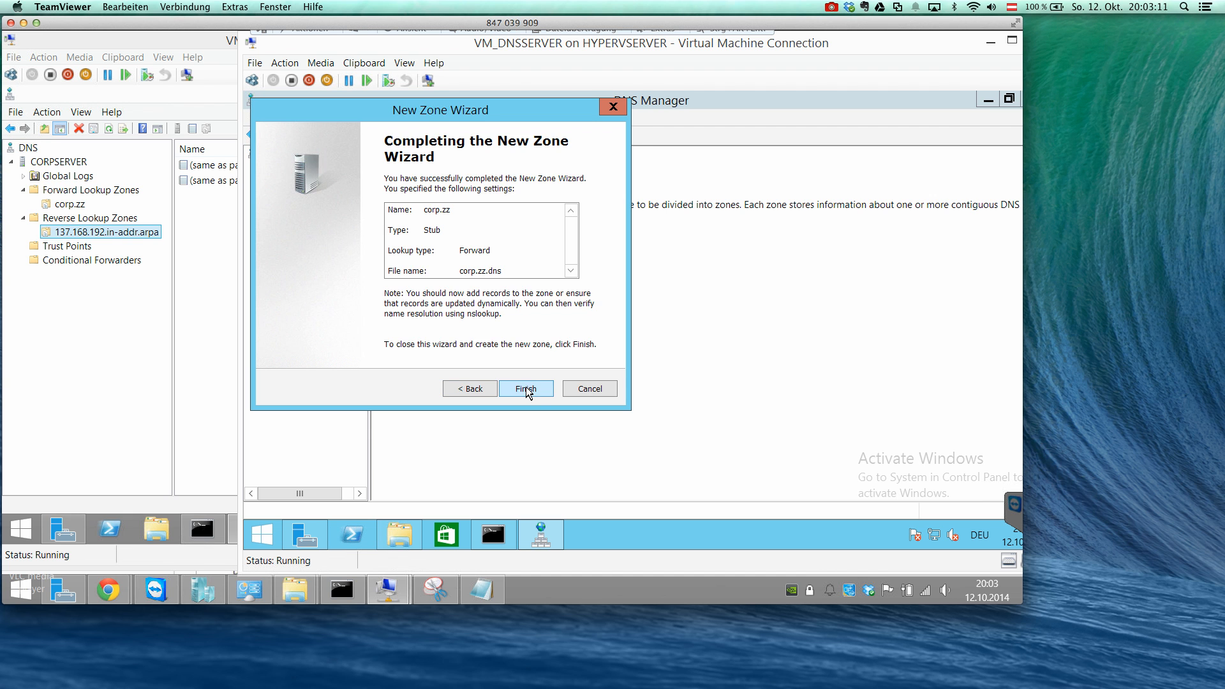
click(525, 388)
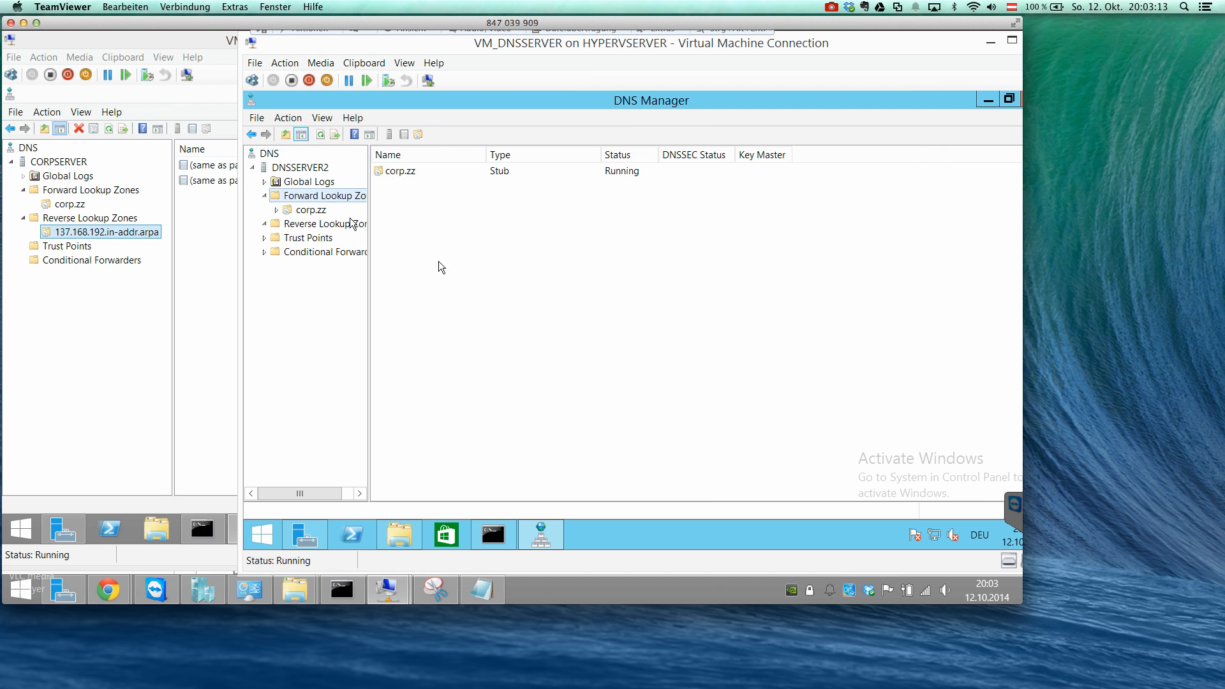
Compare the records in DNSSERVER2's corp.zz stub zone with the name server and host records in CORPSERVER's corp.zz zone.
click(315, 211)
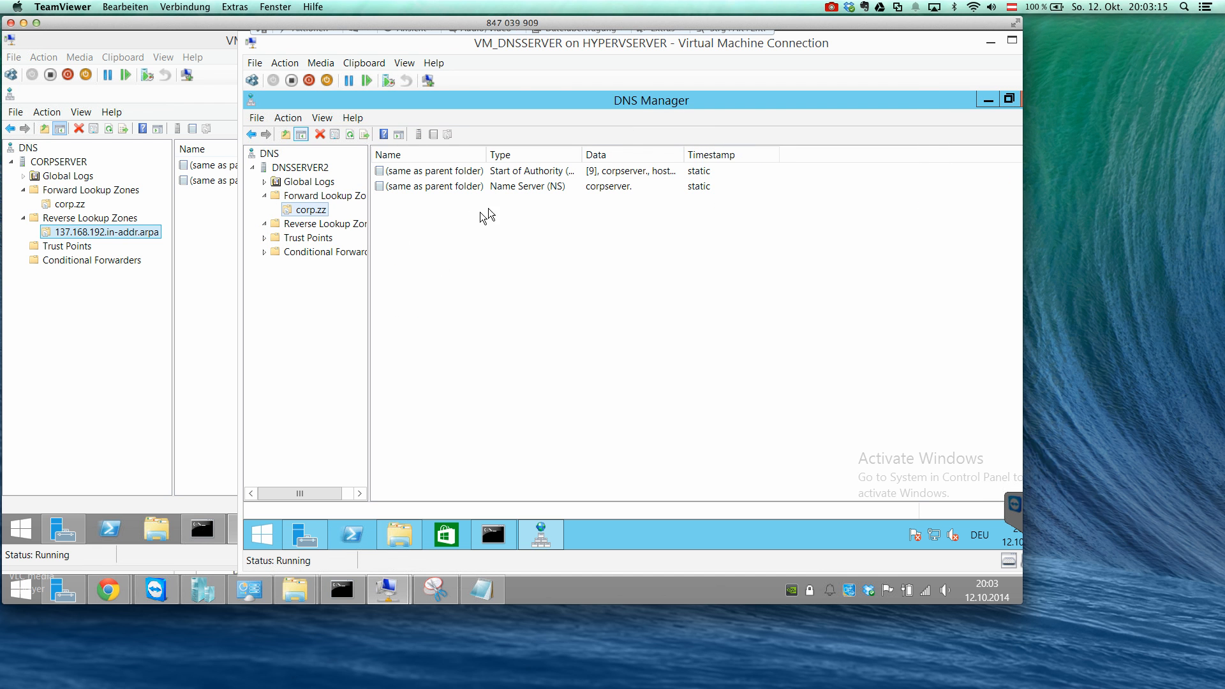
drag(474, 50, 666, 63)
click(260, 220)
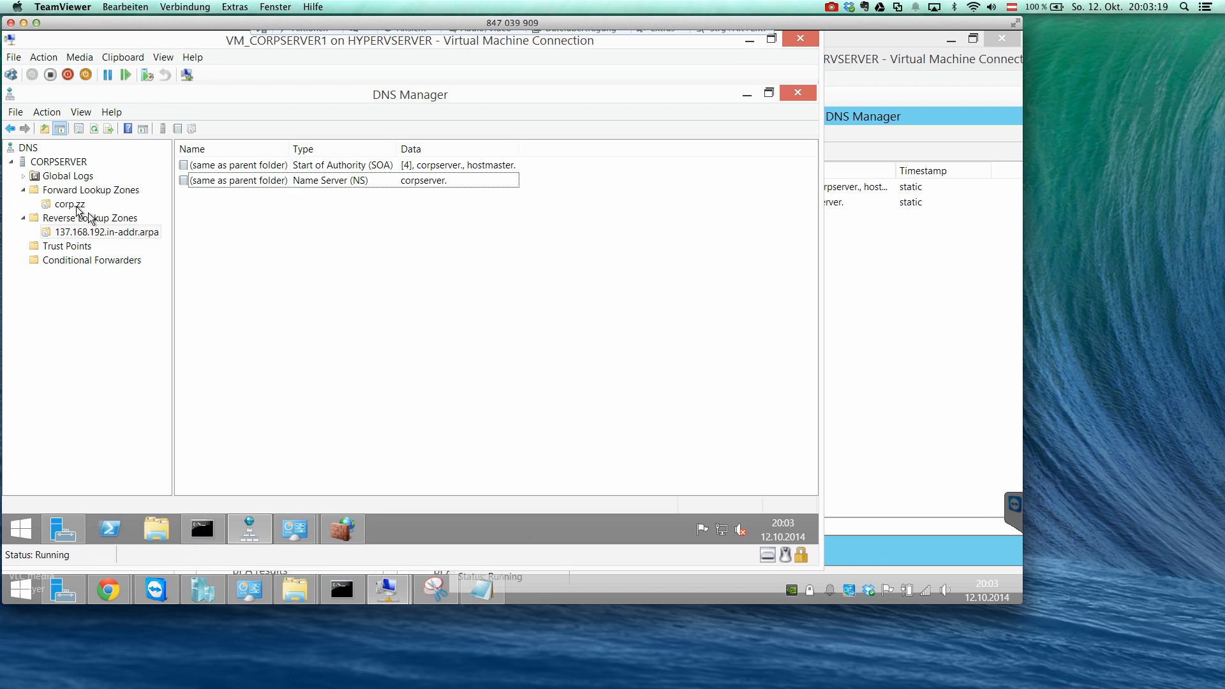
click(70, 204)
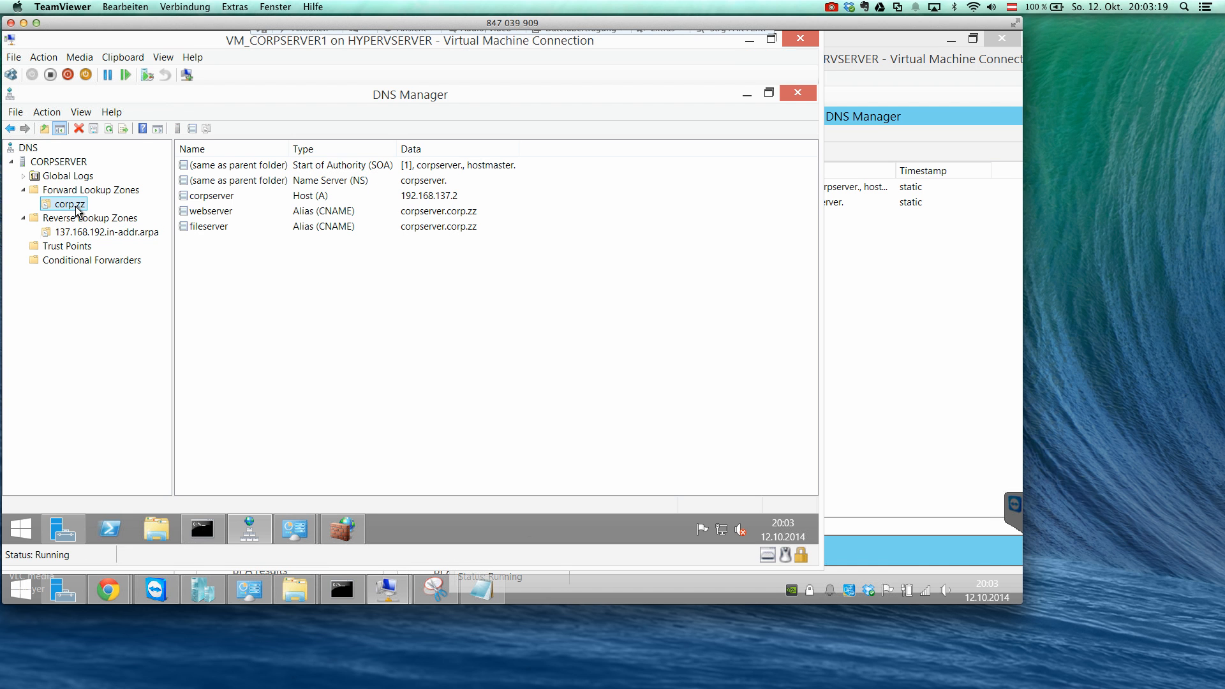
click(324, 202)
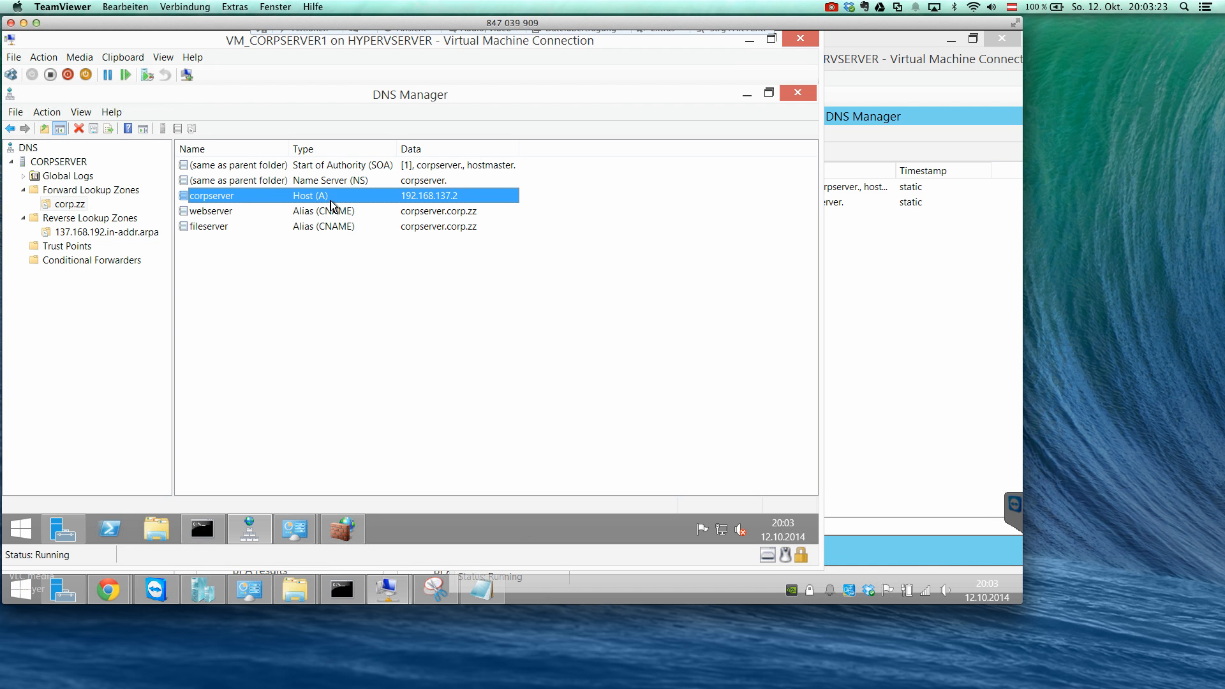
click(407, 182)
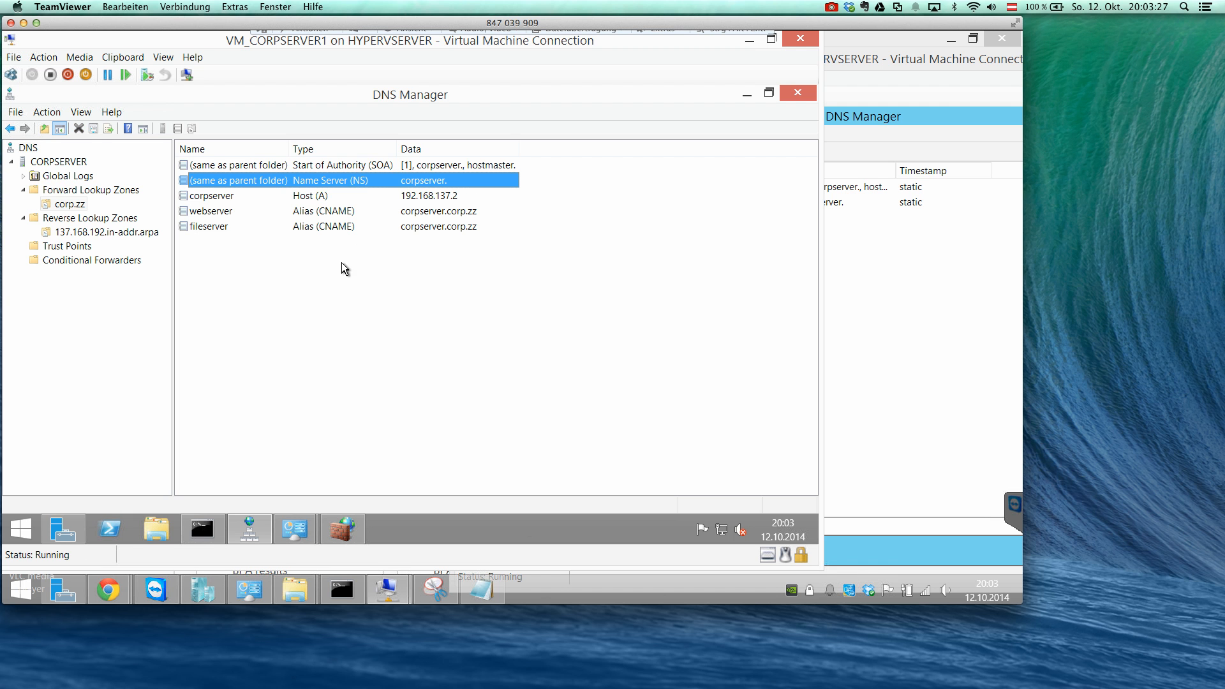
click(236, 198)
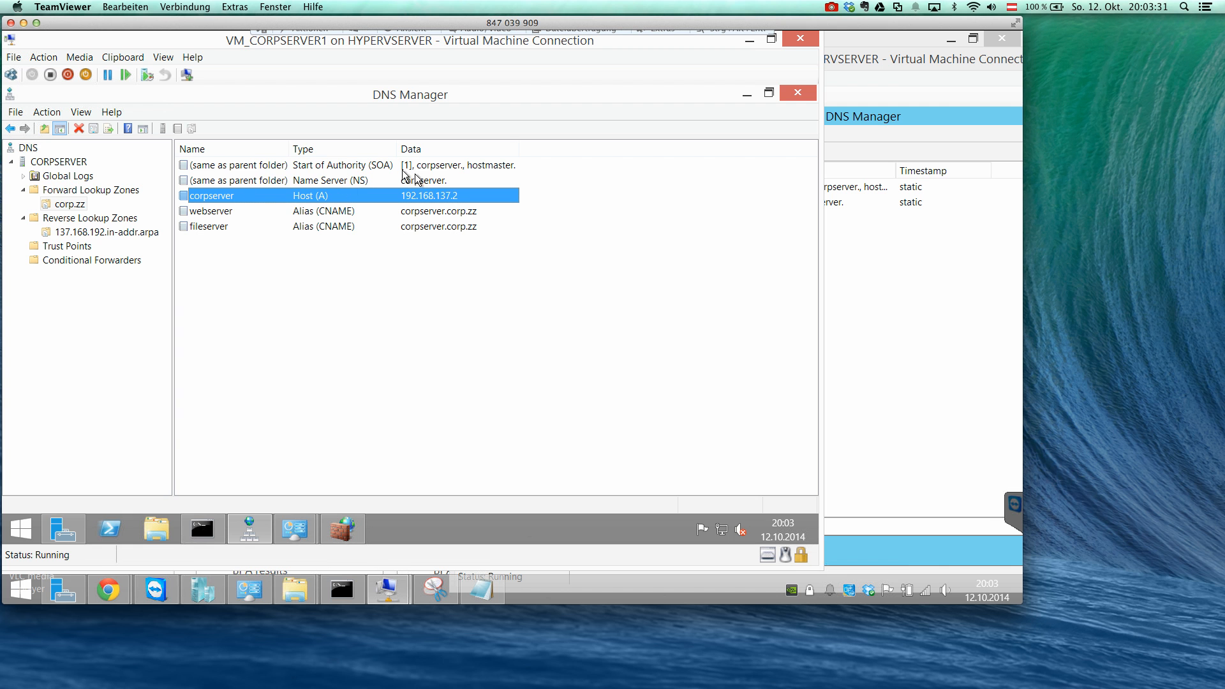
Change the FQDN in the name server record of CORPSERVER's corp.zz zone to corpserver.corp.zz.
double_click(434, 180)
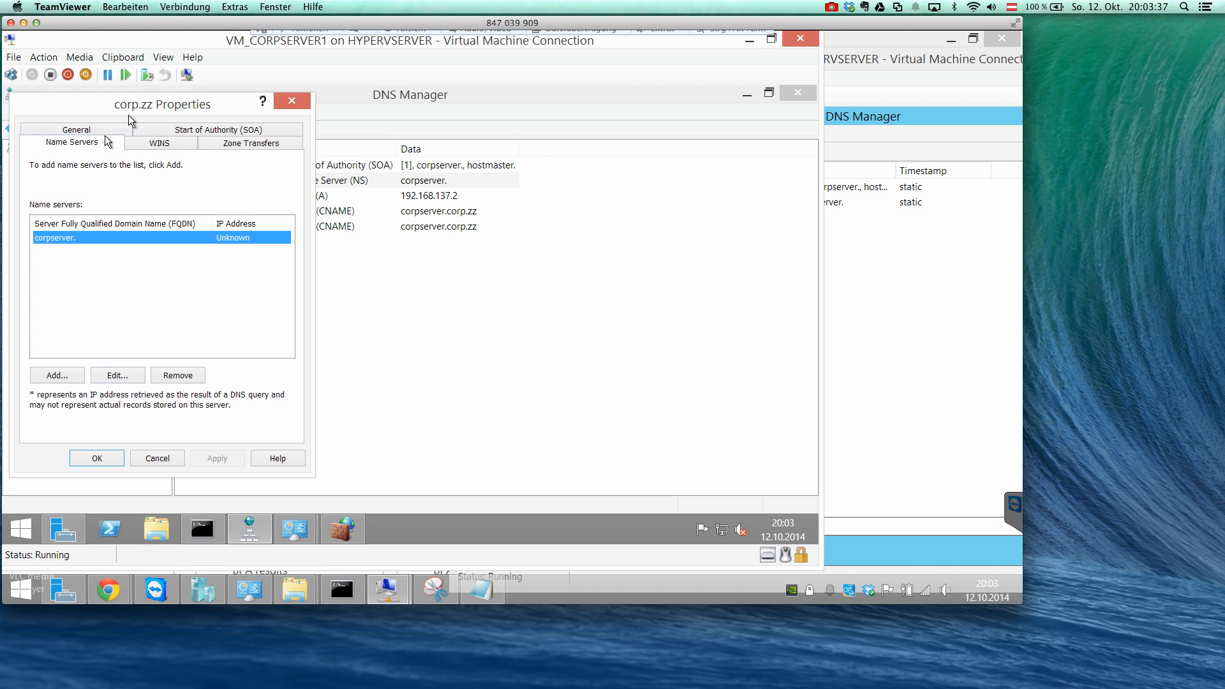
click(117, 375)
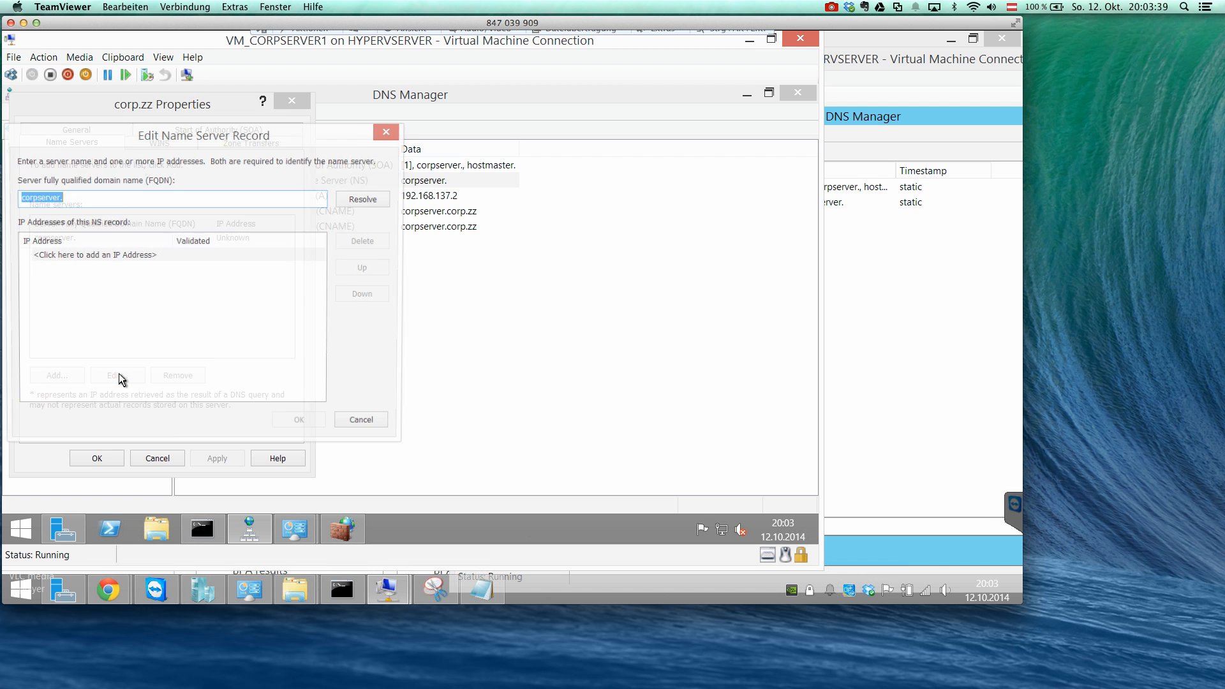
click(82, 197)
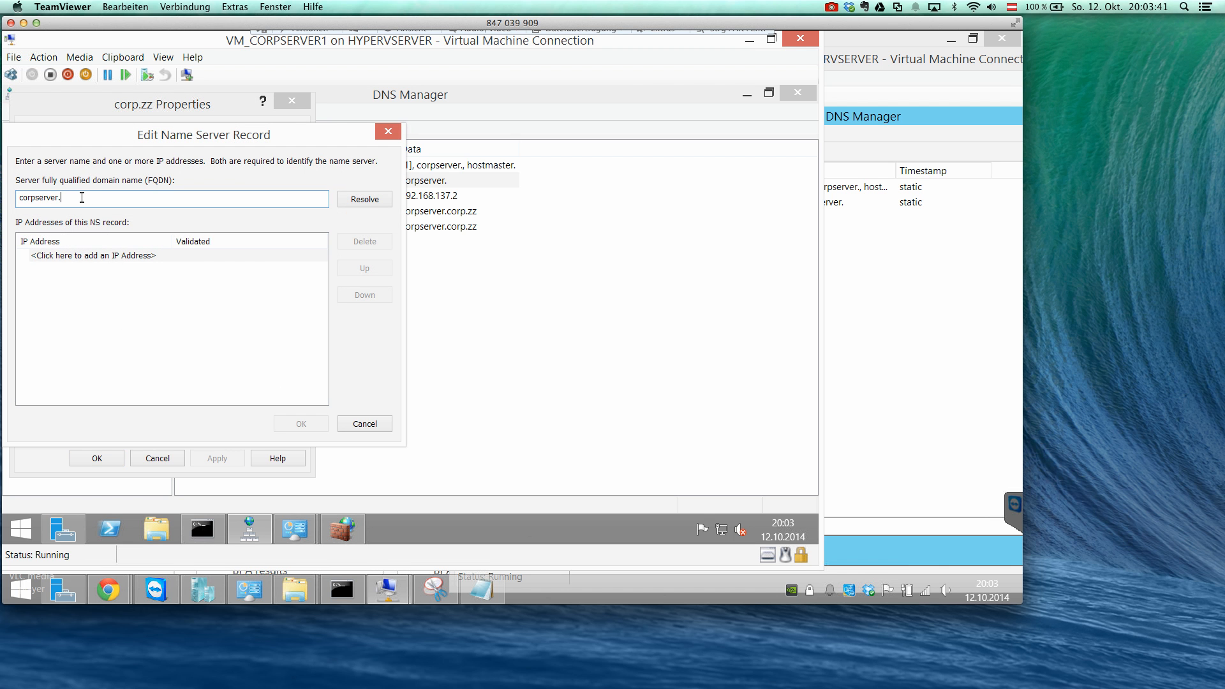
text(corp.zz)
Resolve the name server's IP address from its FQDN, then save the record and the corp.zz zone properties.
click(210, 362)
click(373, 200)
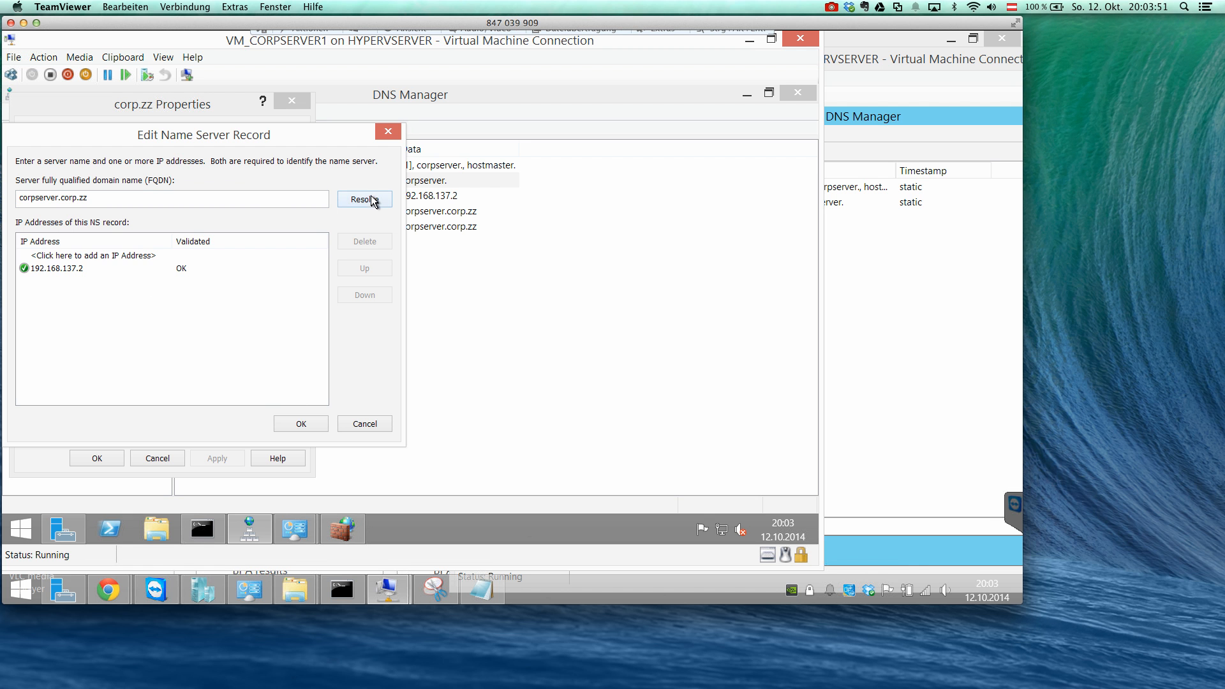
click(286, 419)
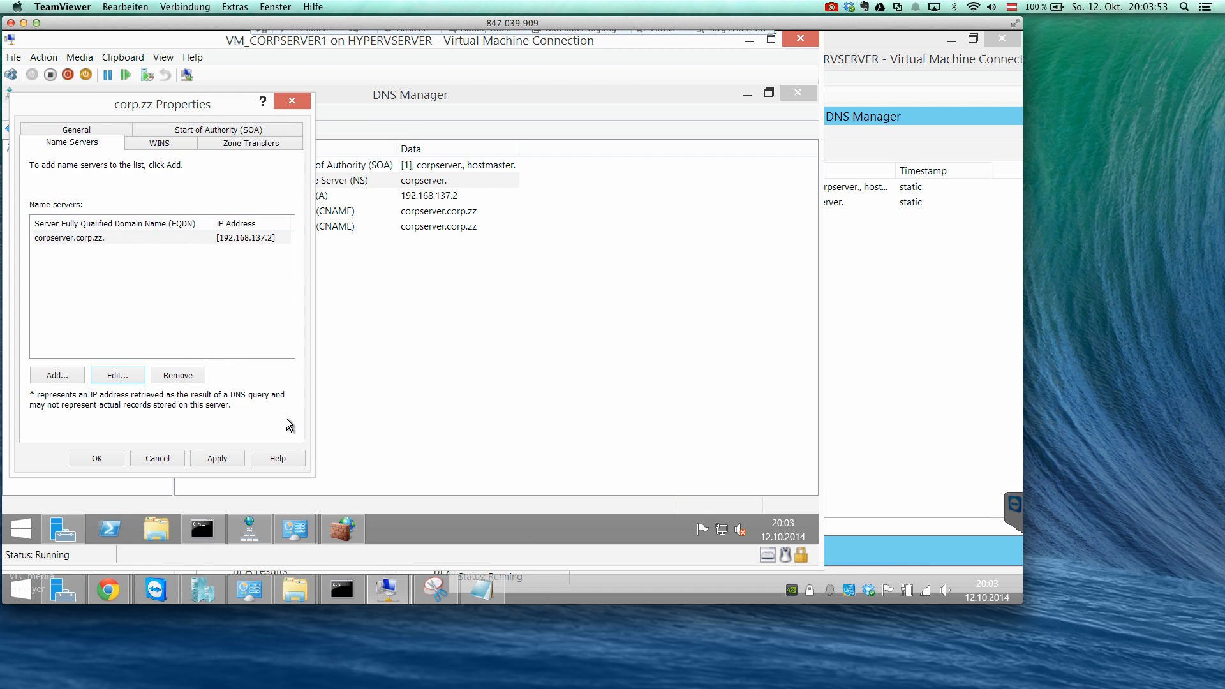
click(217, 458)
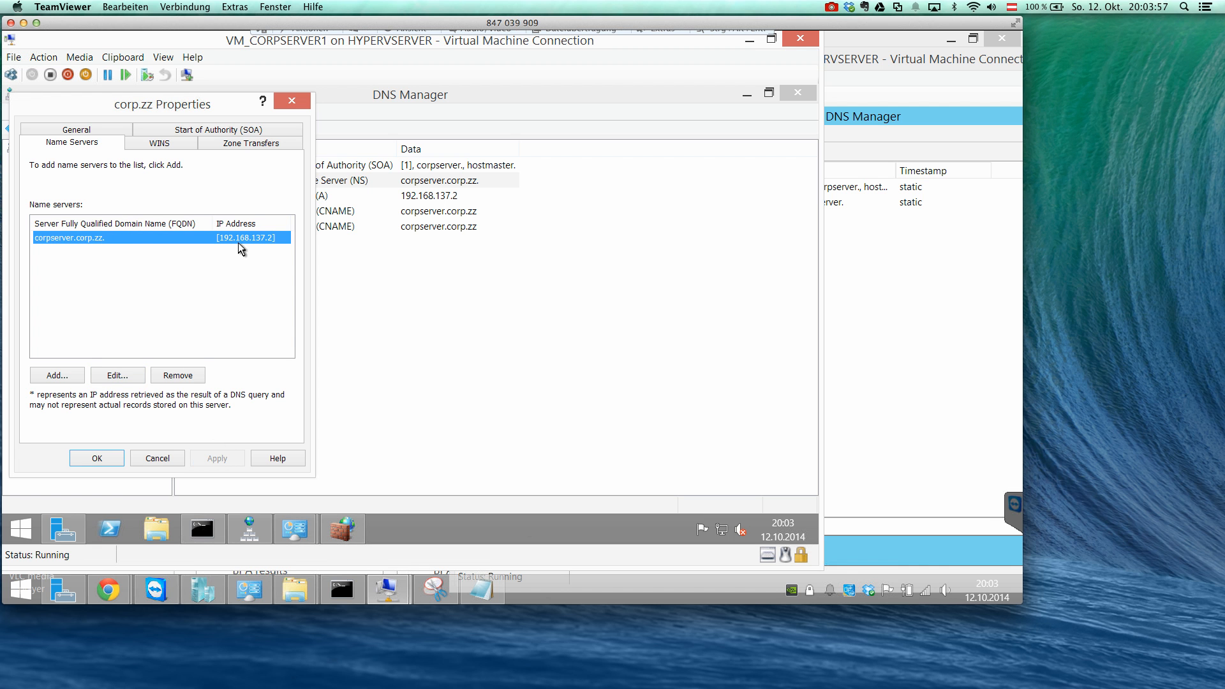
click(99, 458)
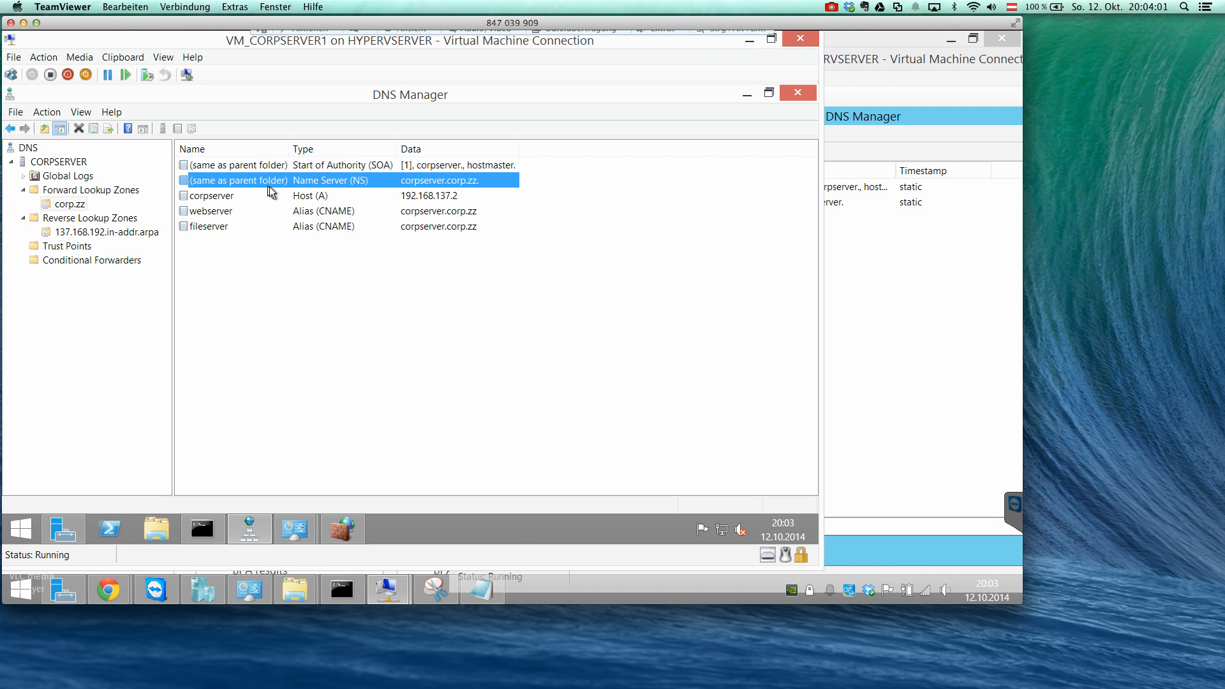
Check the corpserver host record's properties and the records in CORPSERVER's reverse zone, returning to the corp.zz zone.
double_click(266, 196)
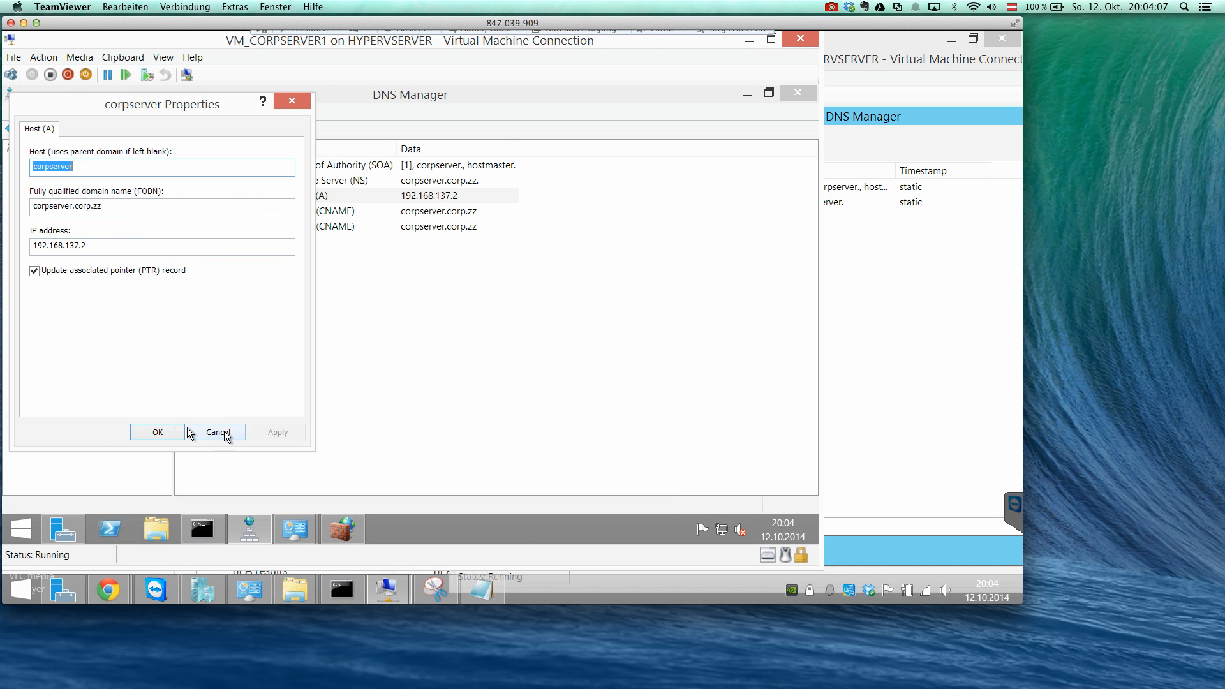
click(165, 428)
click(110, 233)
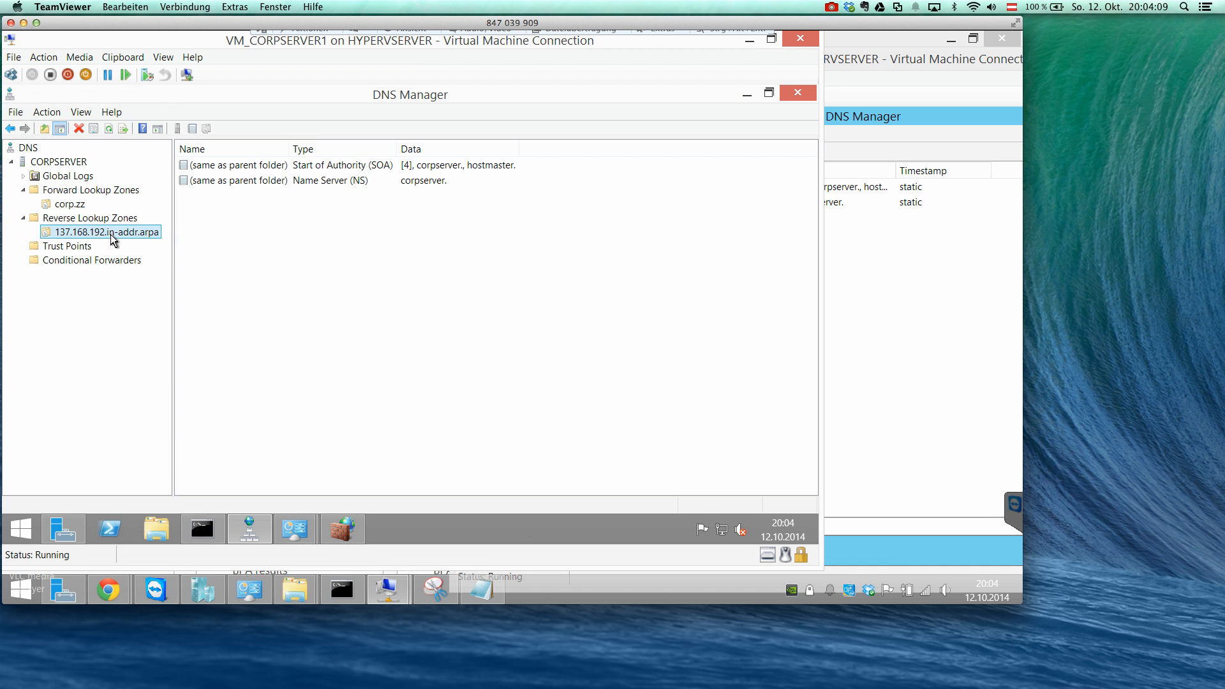
click(321, 183)
click(322, 234)
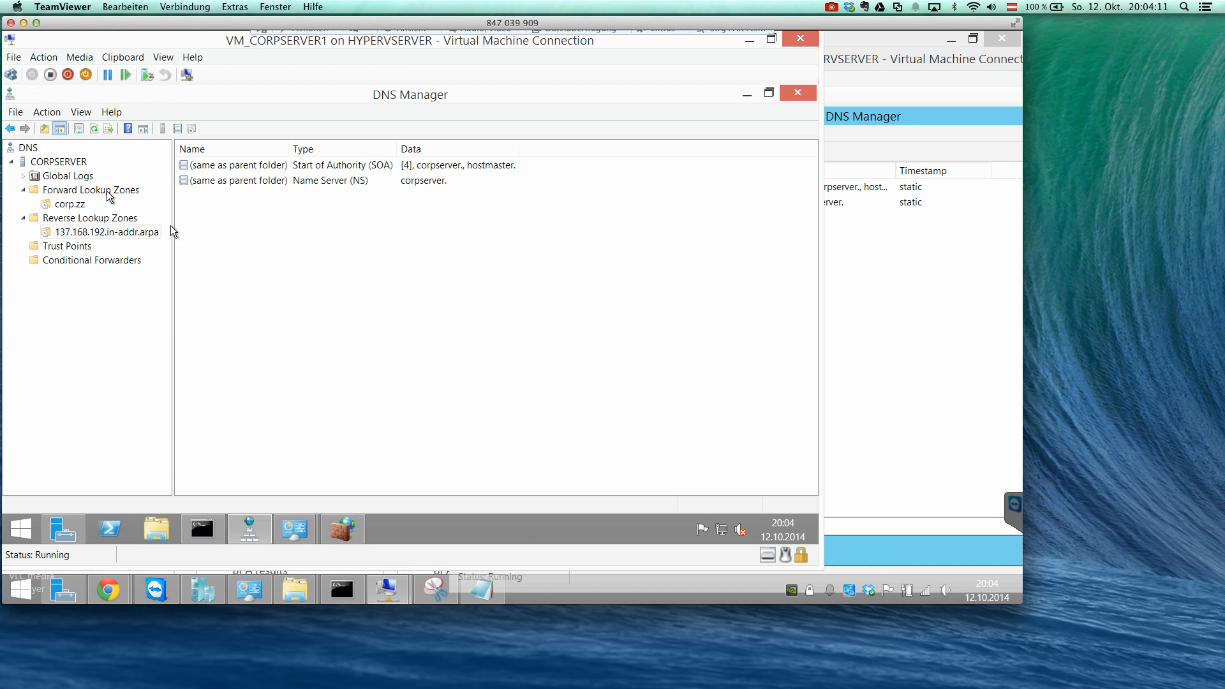
click(80, 204)
Examine the stub zone's Start of Authority and name server records on DNSSERVER2, widening the record type column to read it fully.
click(907, 258)
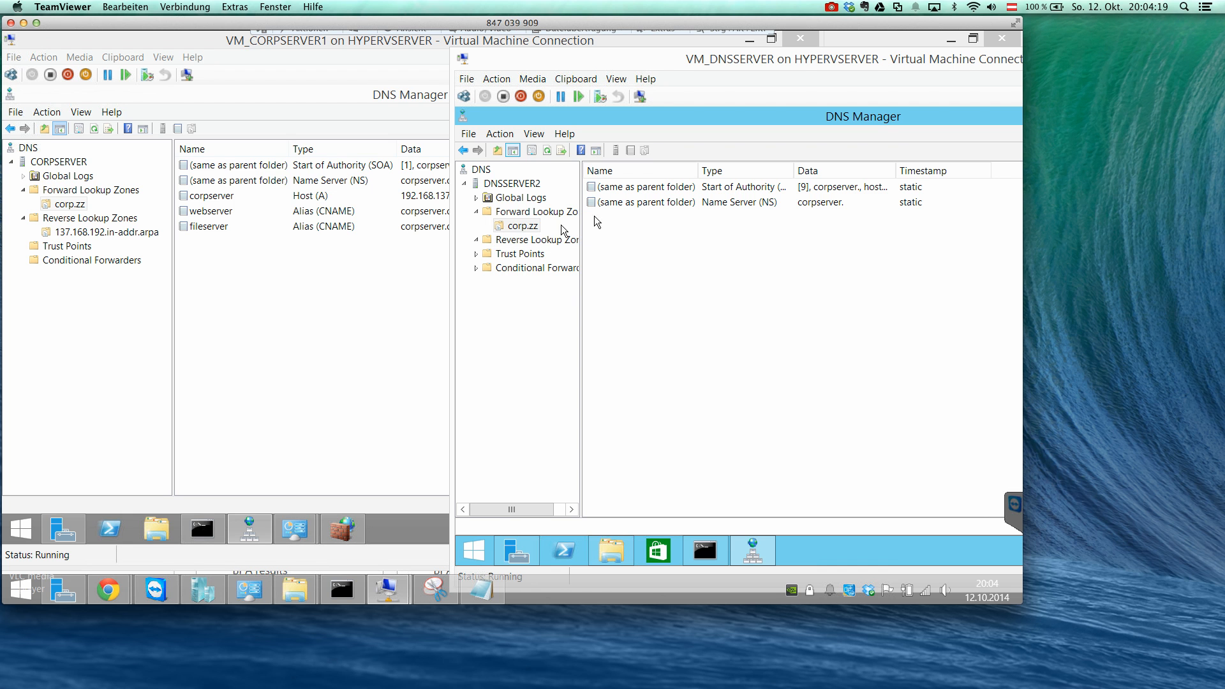
click(749, 187)
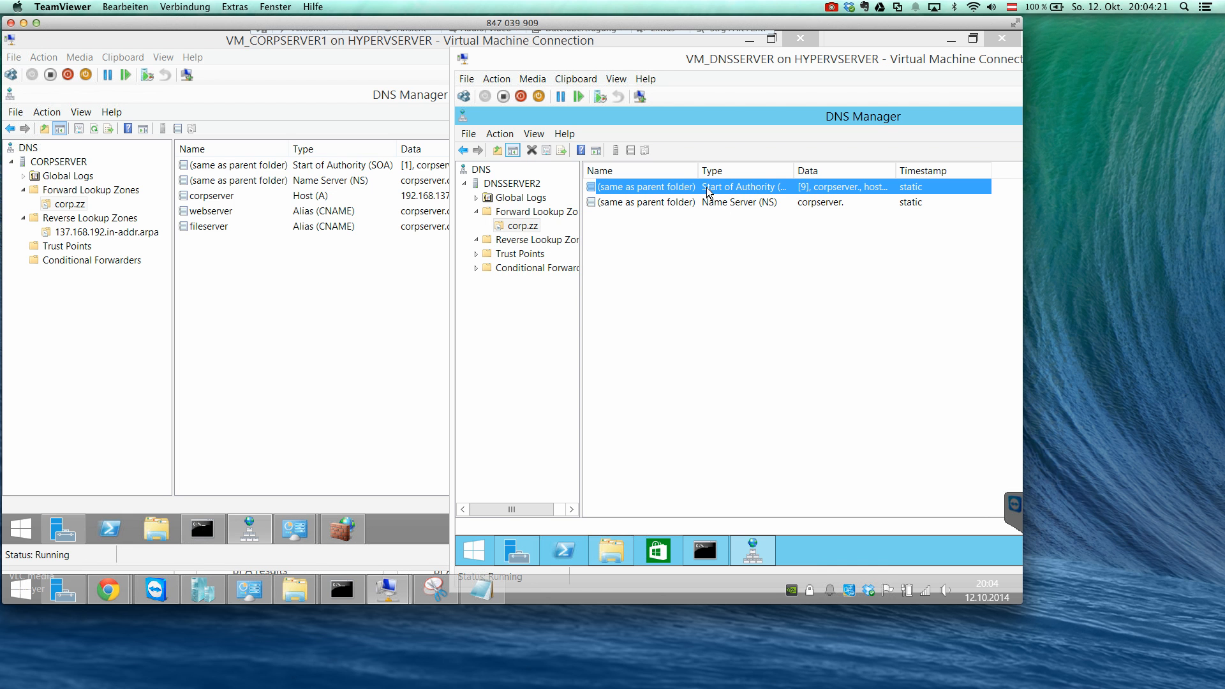
drag(794, 171, 829, 171)
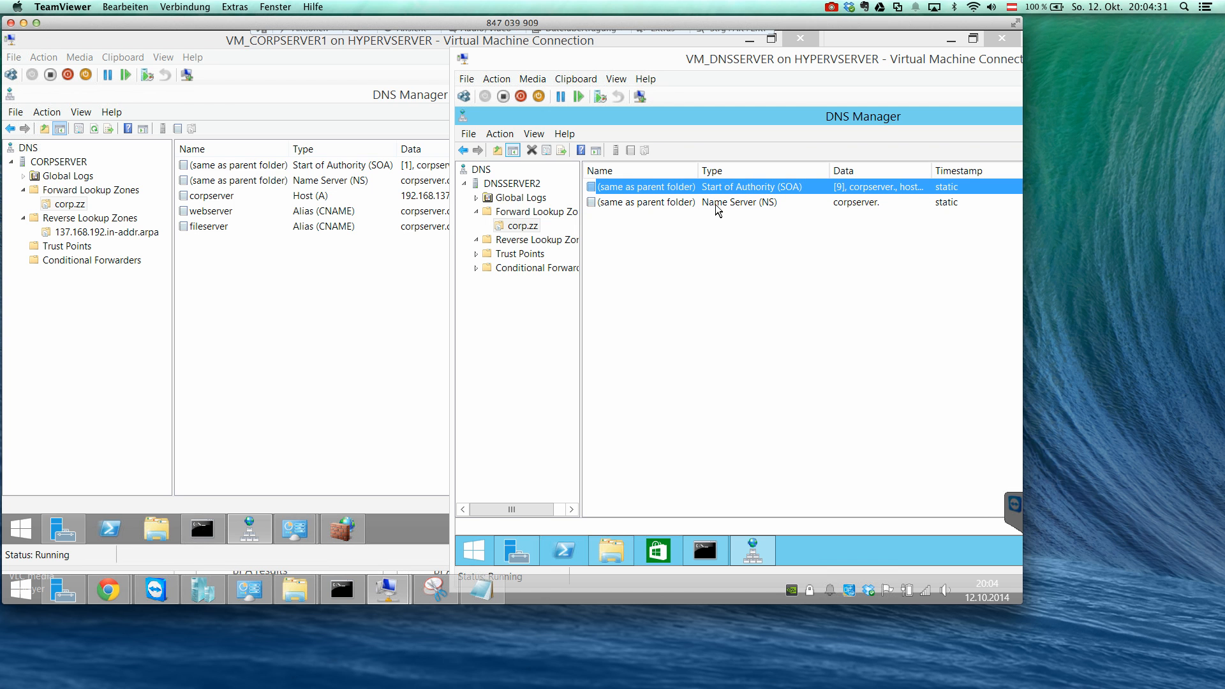
double_click(775, 185)
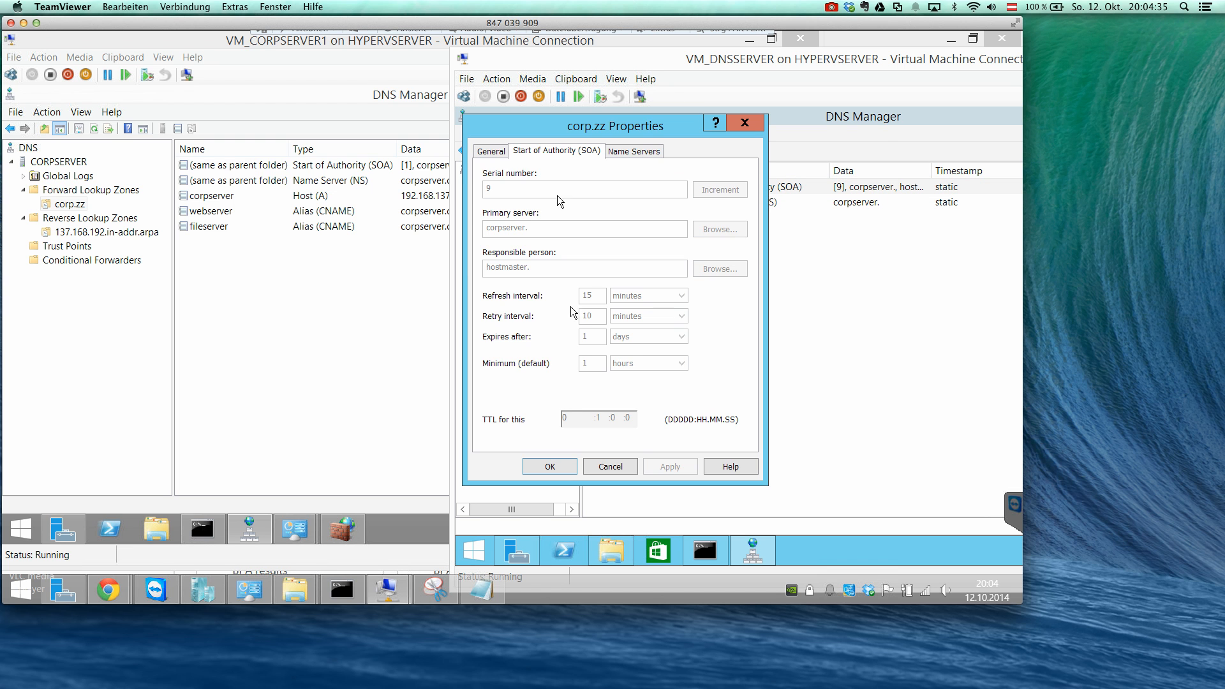
click(493, 151)
click(596, 155)
click(622, 160)
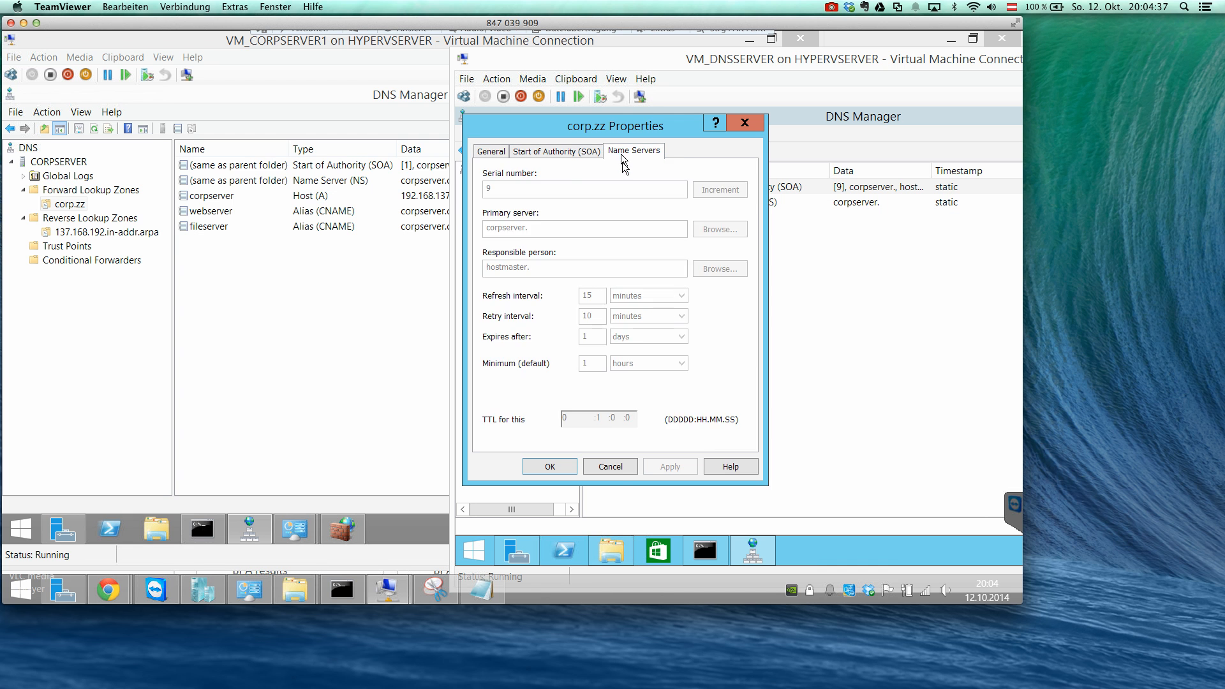
click(619, 469)
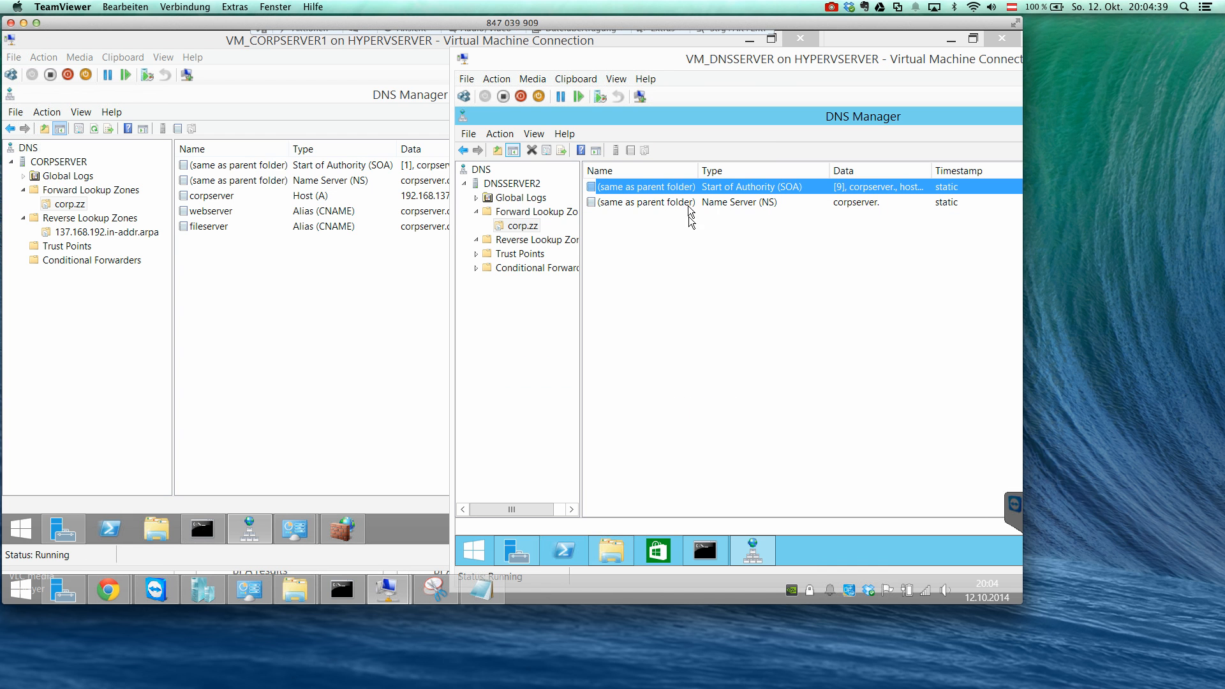
click(768, 205)
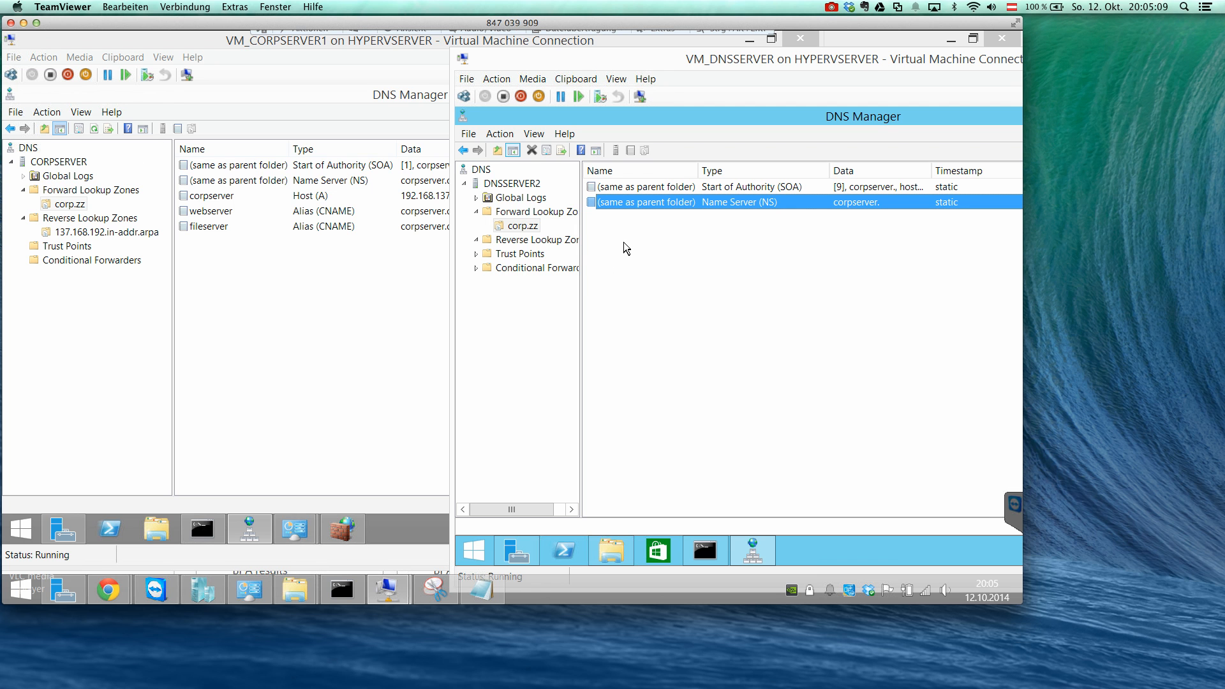
Start a new stub zone under DNSSERVER2's Reverse Lookup Zones and proceed to the network ID entry.
click(540, 241)
right_click(539, 242)
click(554, 245)
click(732, 408)
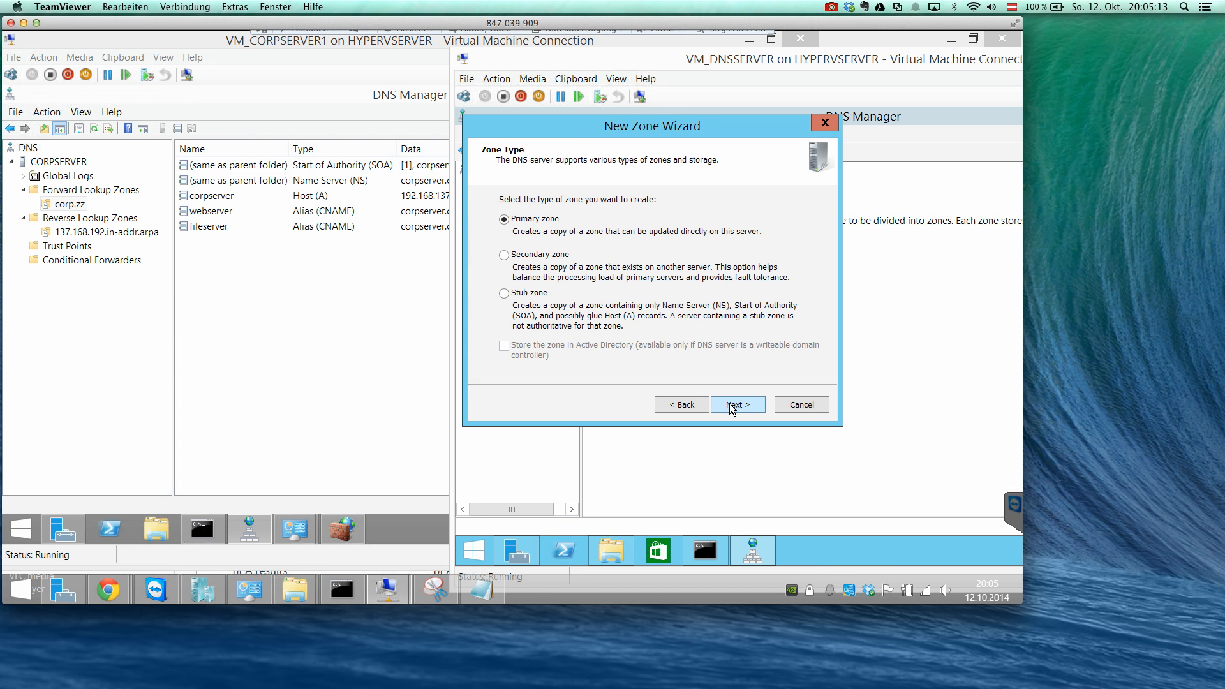
click(539, 292)
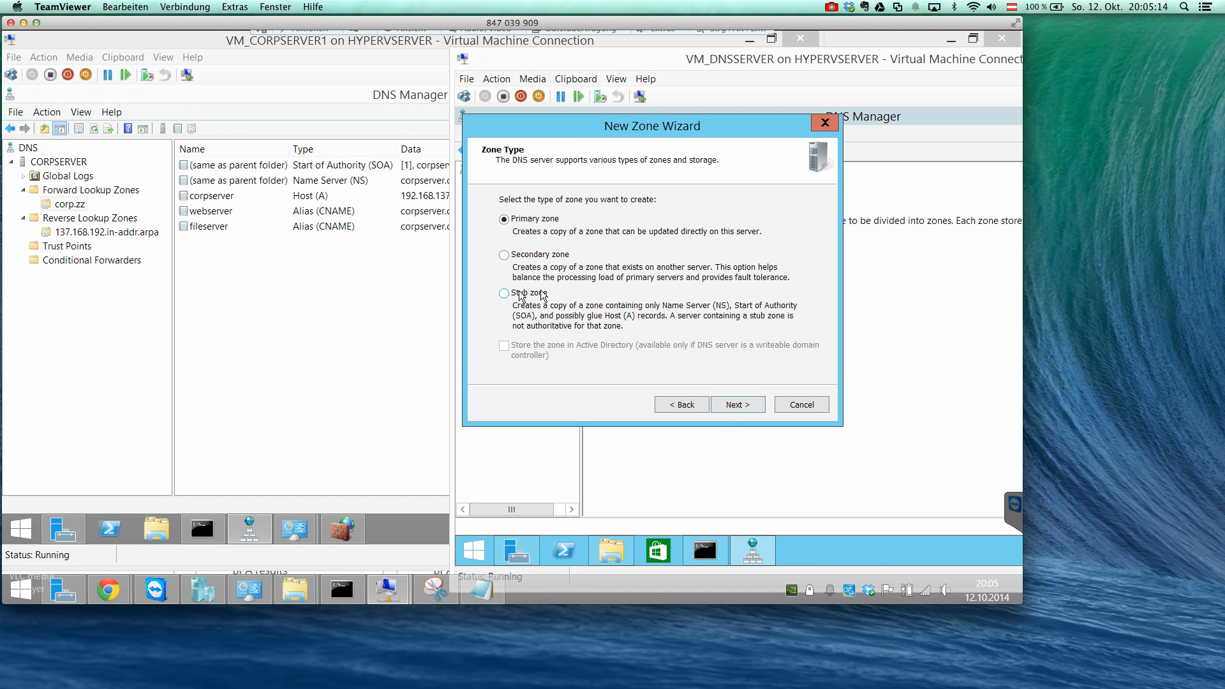
click(732, 407)
click(731, 411)
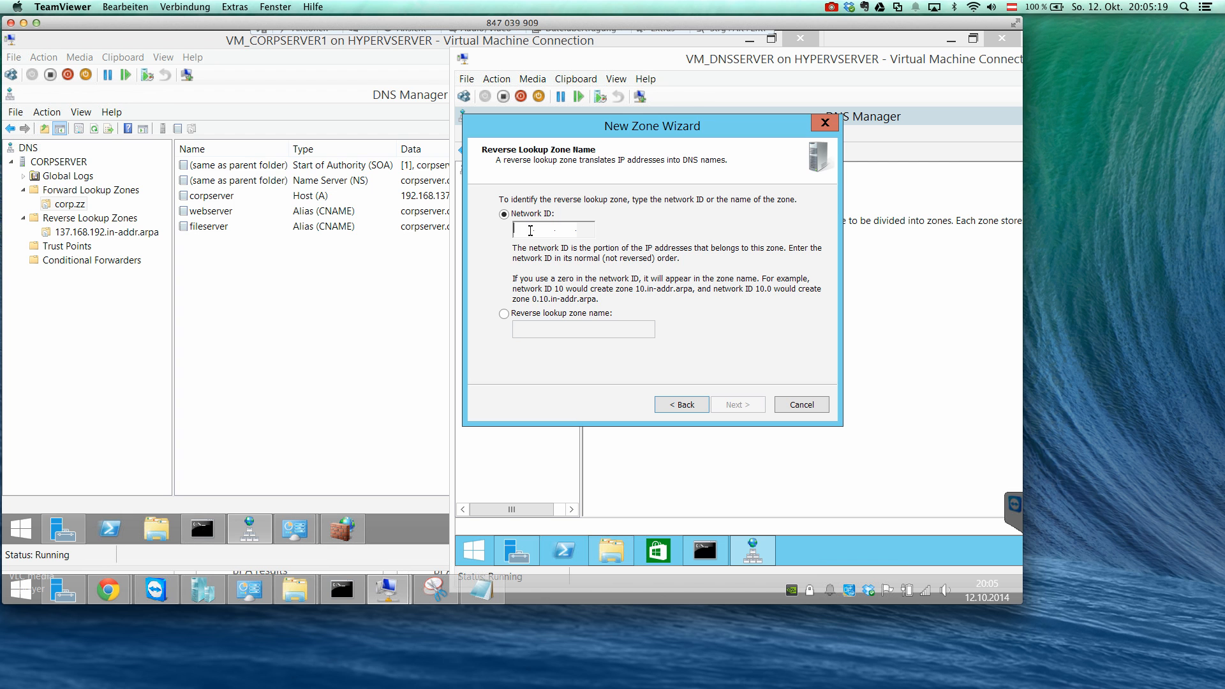
Set the reverse zone's network ID to 192.168.137 and accept the new zone file 137.168.192.in-addr.arpa.dns.
text(192.168.)
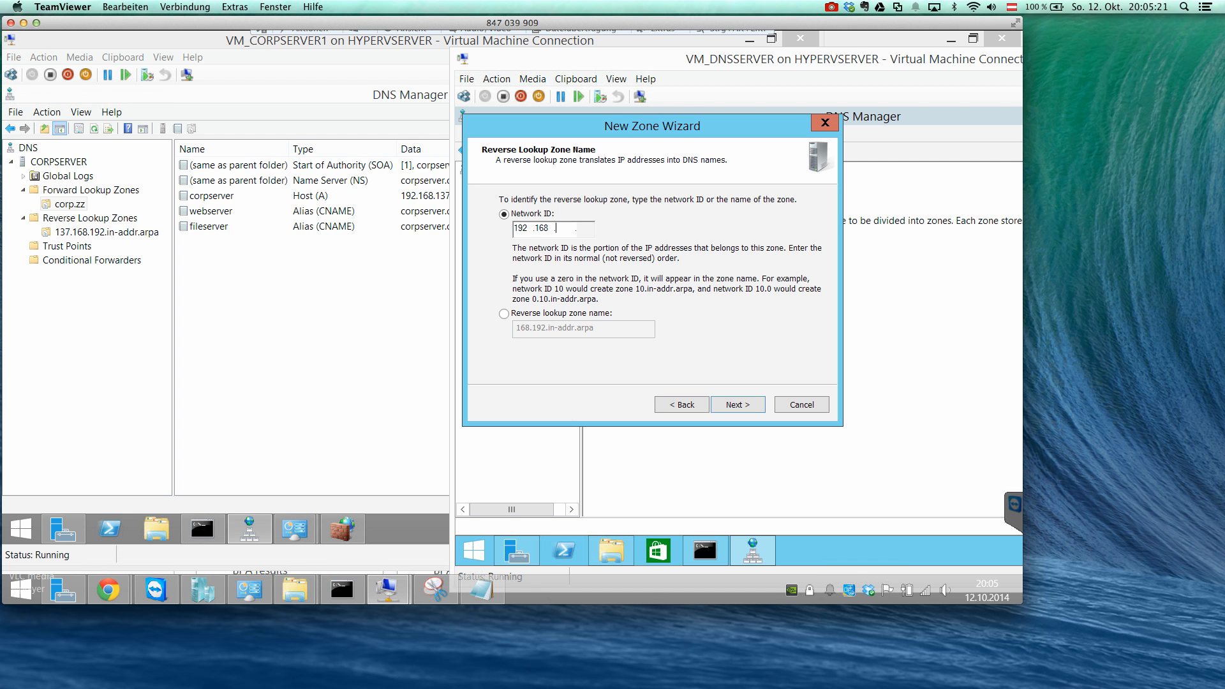
text(134)
key(BackSpace)
text(7)
click(735, 407)
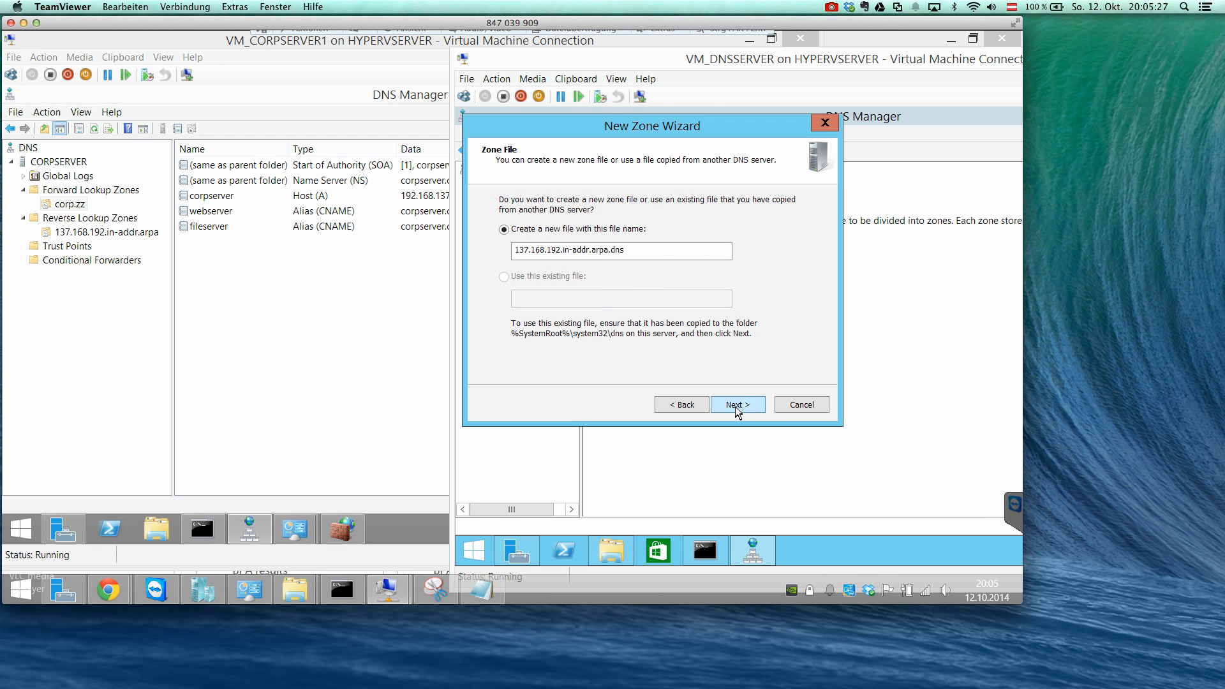
click(735, 407)
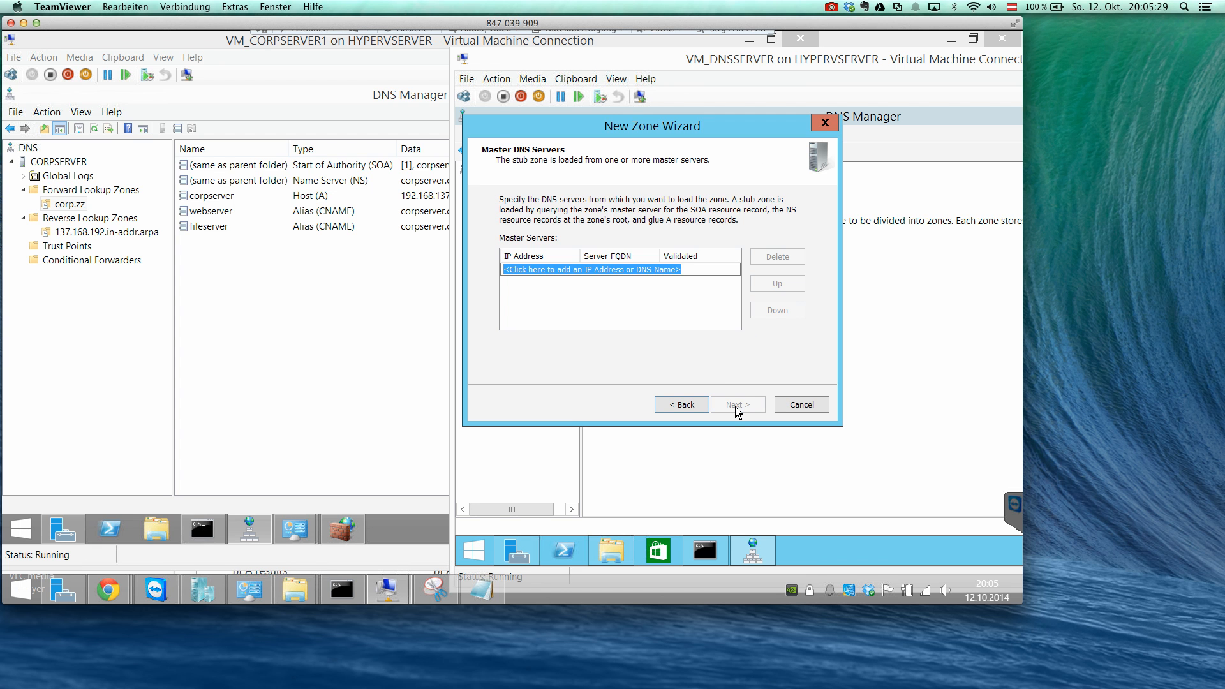
text(192.168.1.)
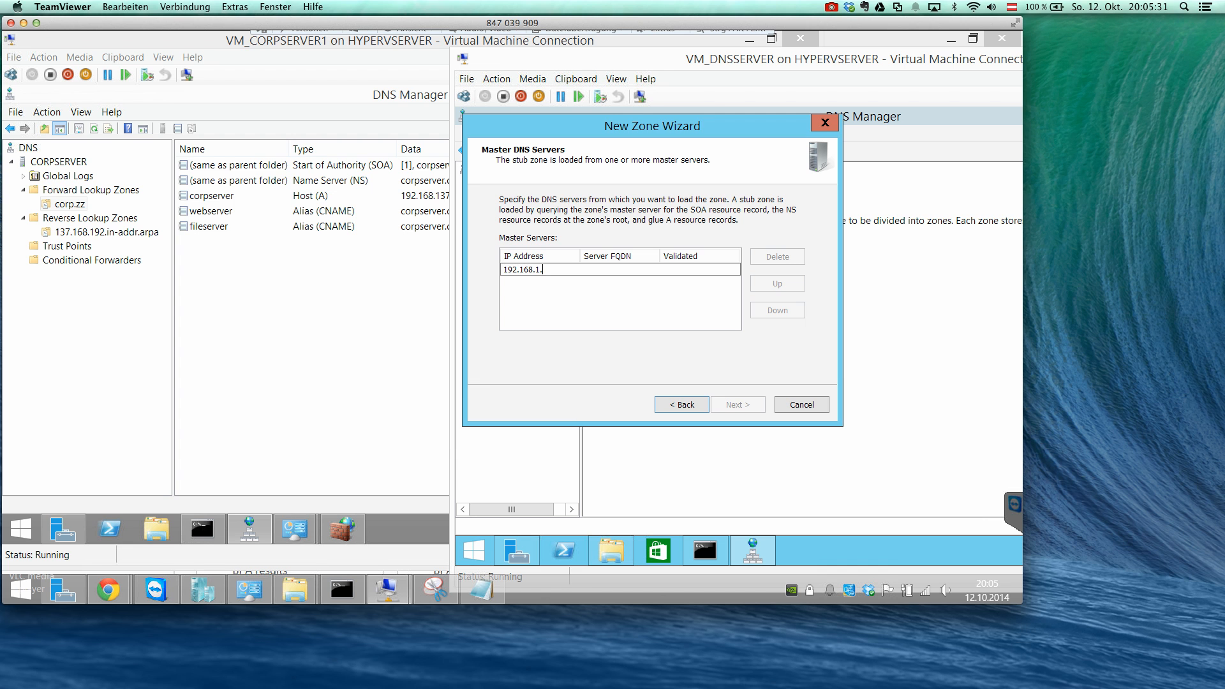
text(137.2)
key(Return)
click(680, 280)
click(774, 255)
click(777, 257)
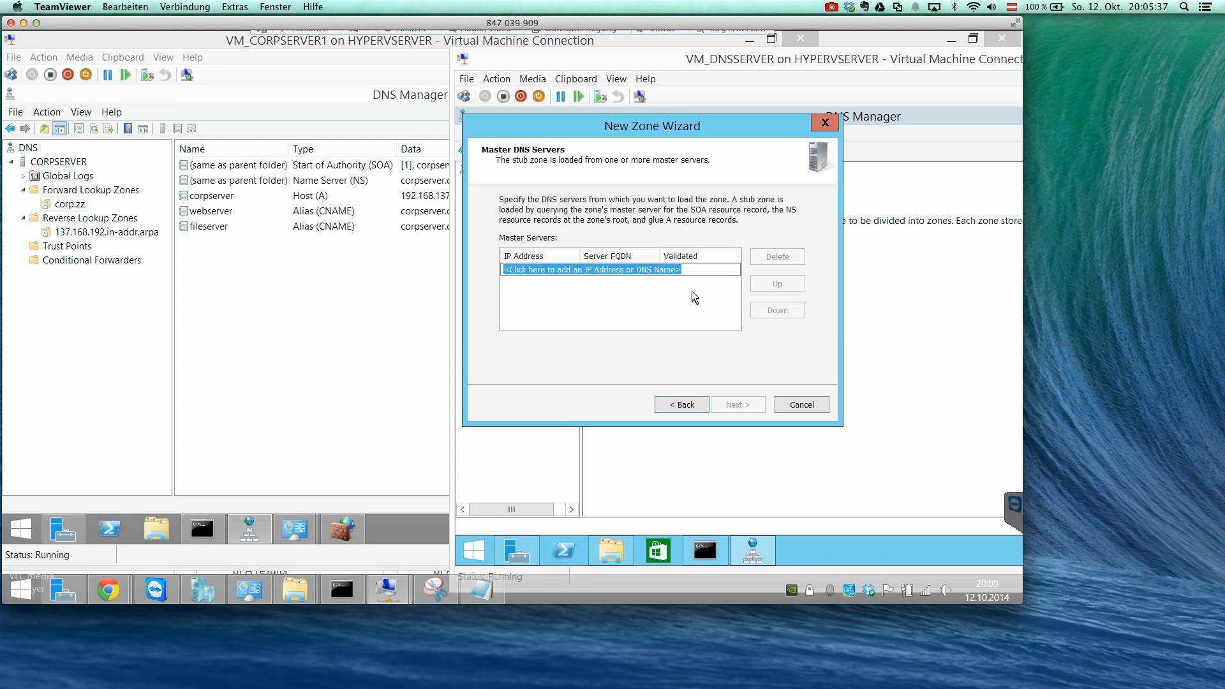
Add 192.168.137.2 as the stub zone's master server, then finish creating the reverse zone and display it.
text(192.168.137.2)
key(Return)
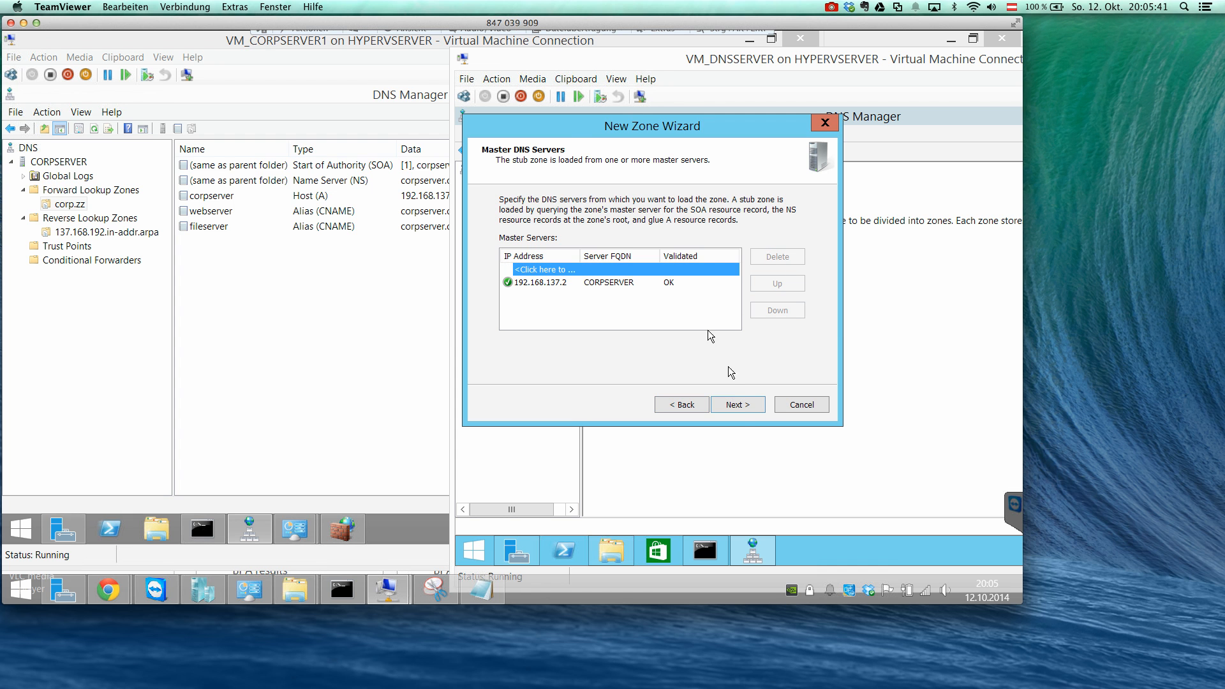
click(737, 407)
click(737, 407)
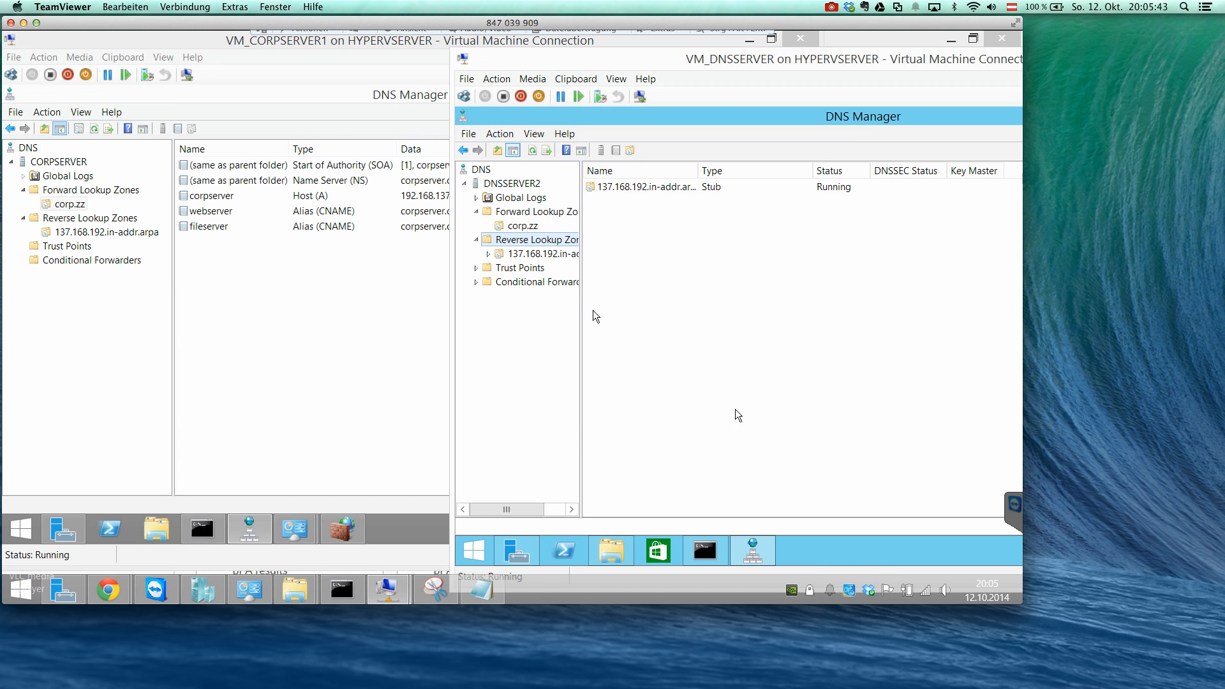
click(566, 255)
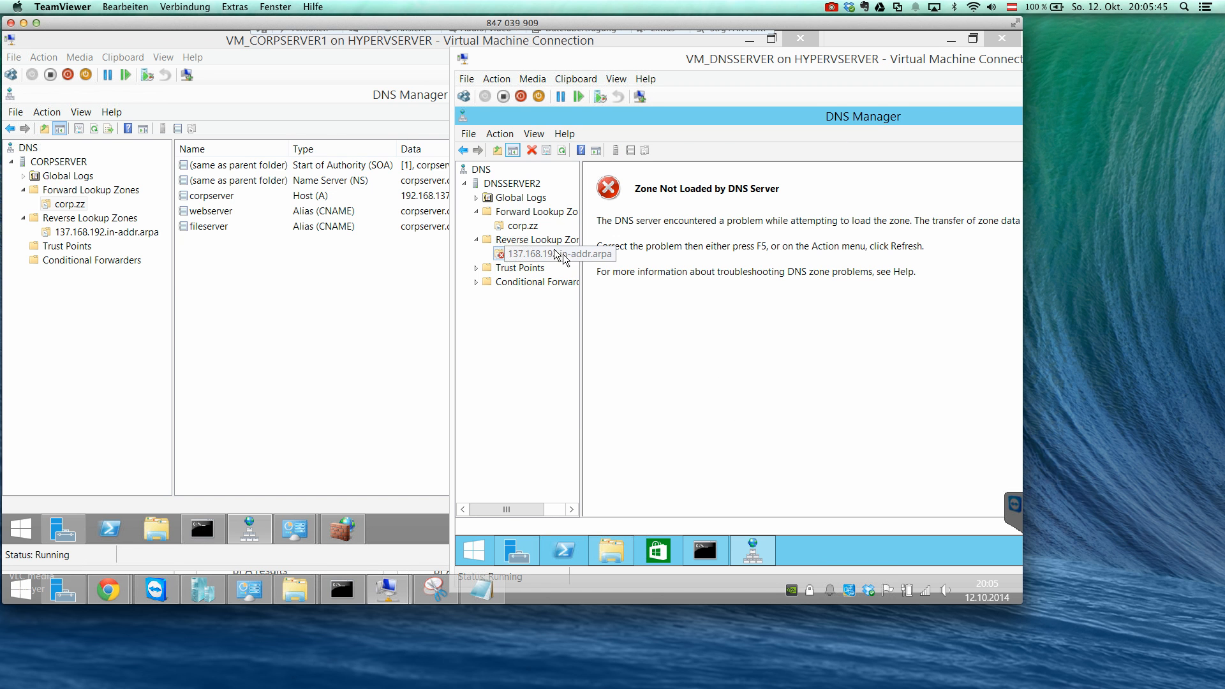
right_click(533, 230)
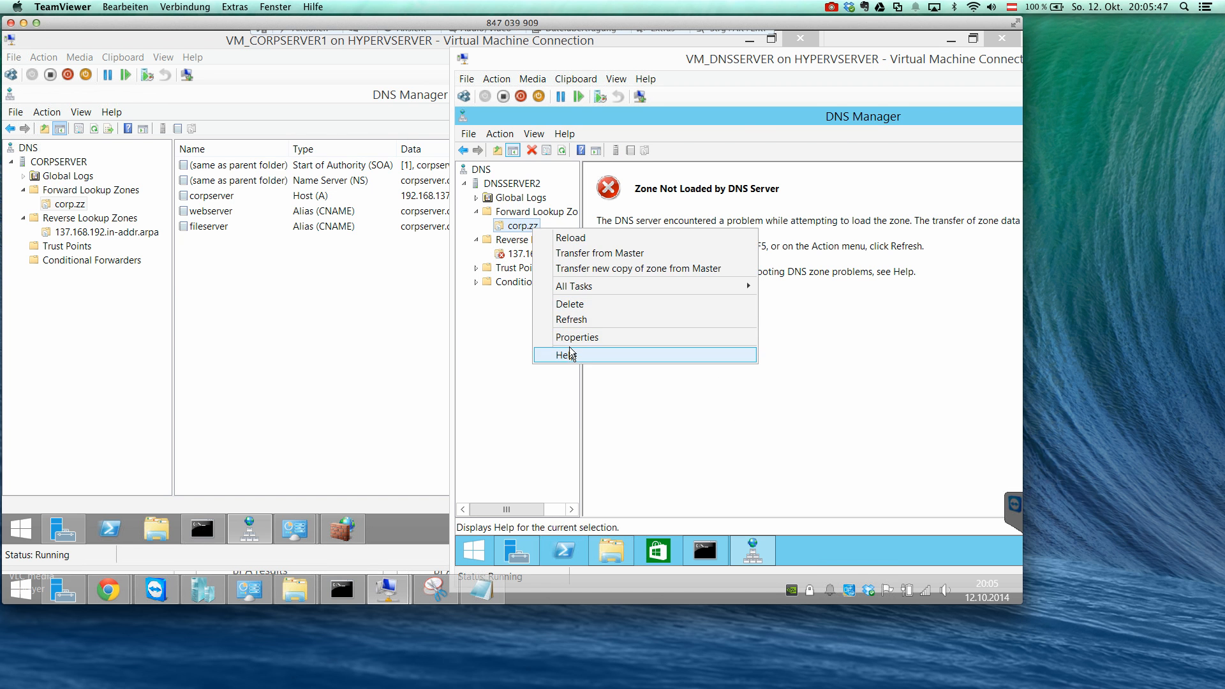
click(566, 355)
right_click(943, 123)
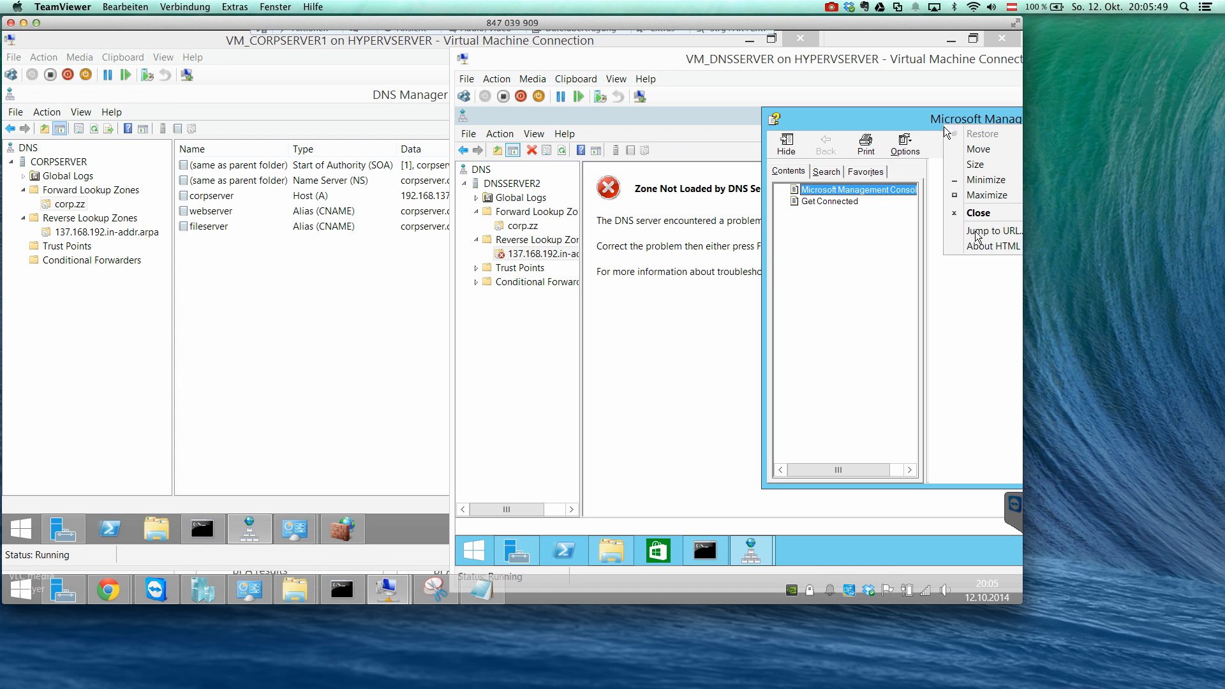
click(976, 241)
Examine the general, Start of Authority and name server properties of DNSSERVER2's corp.zz stub zone, leaving them unmodified.
right_click(527, 230)
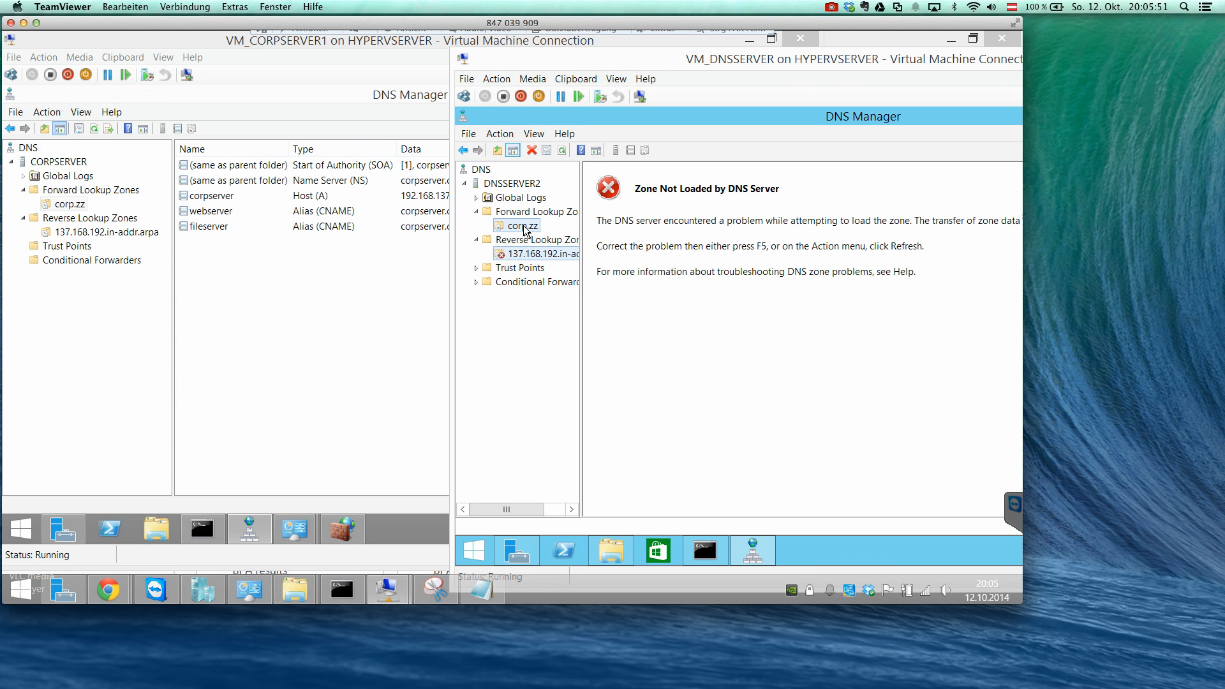
click(592, 336)
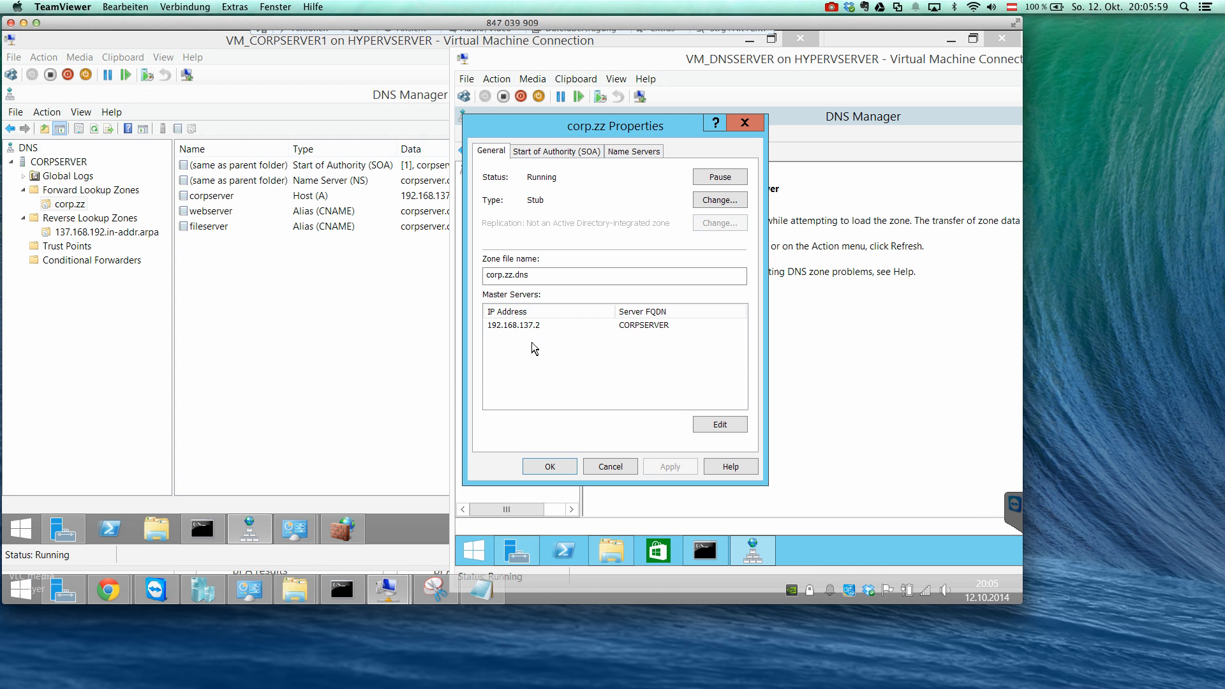
click(553, 152)
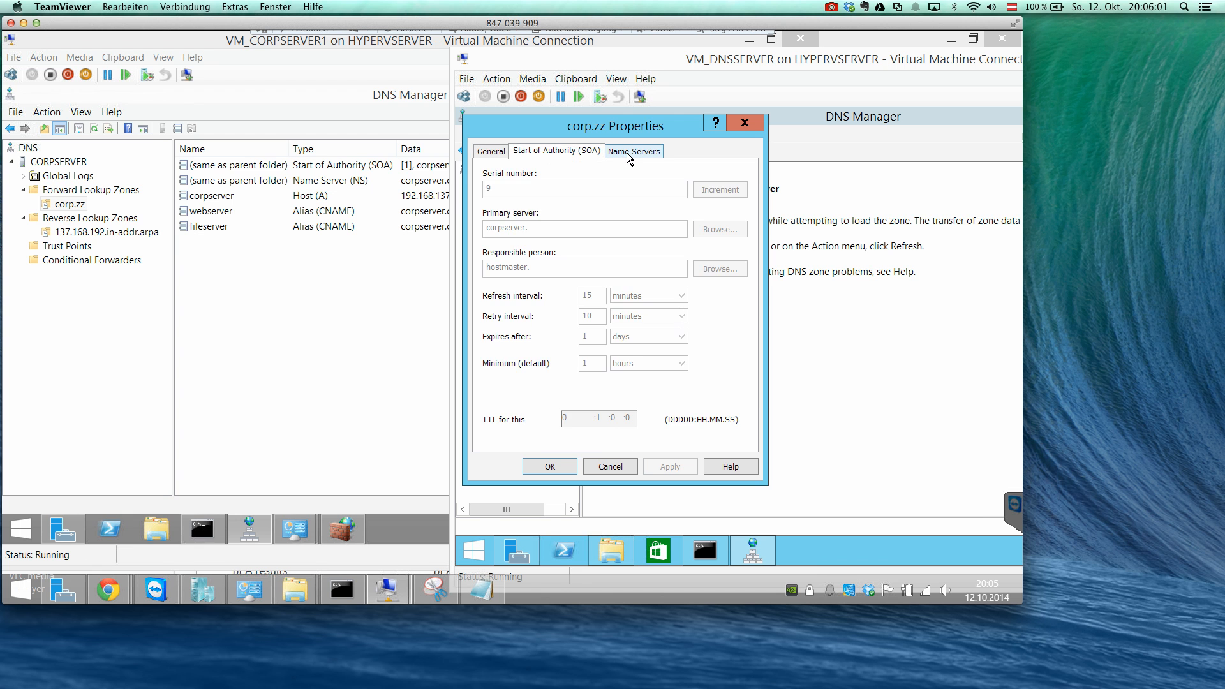
click(626, 151)
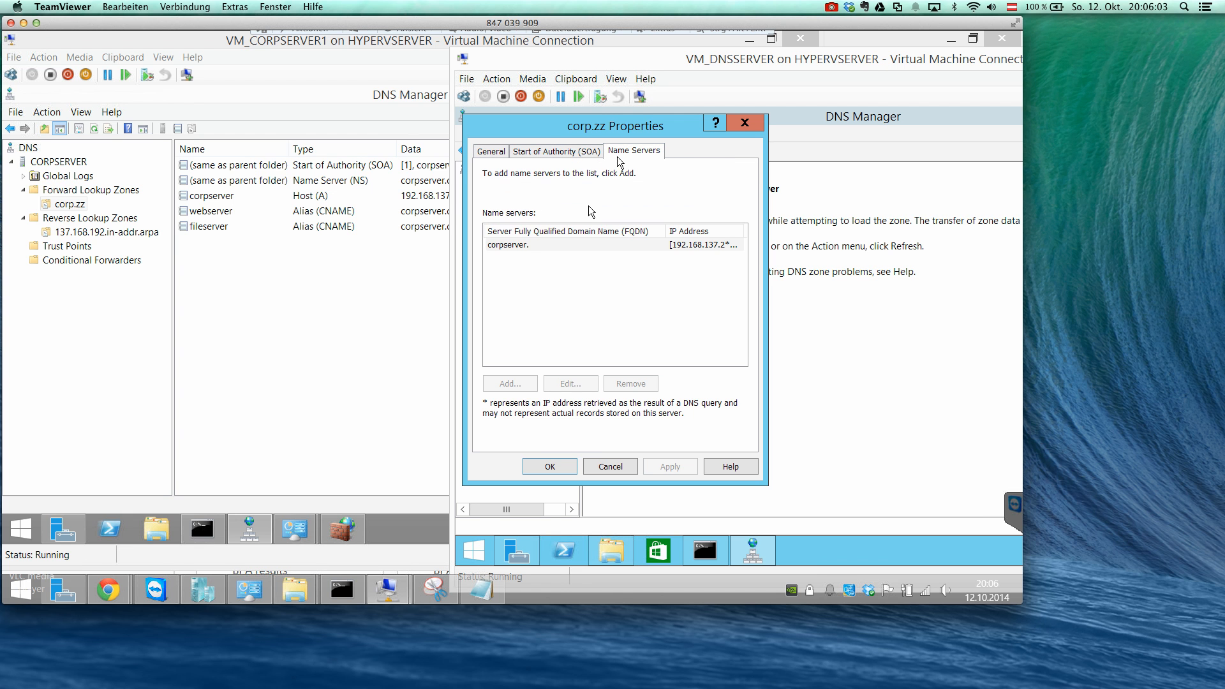
click(534, 247)
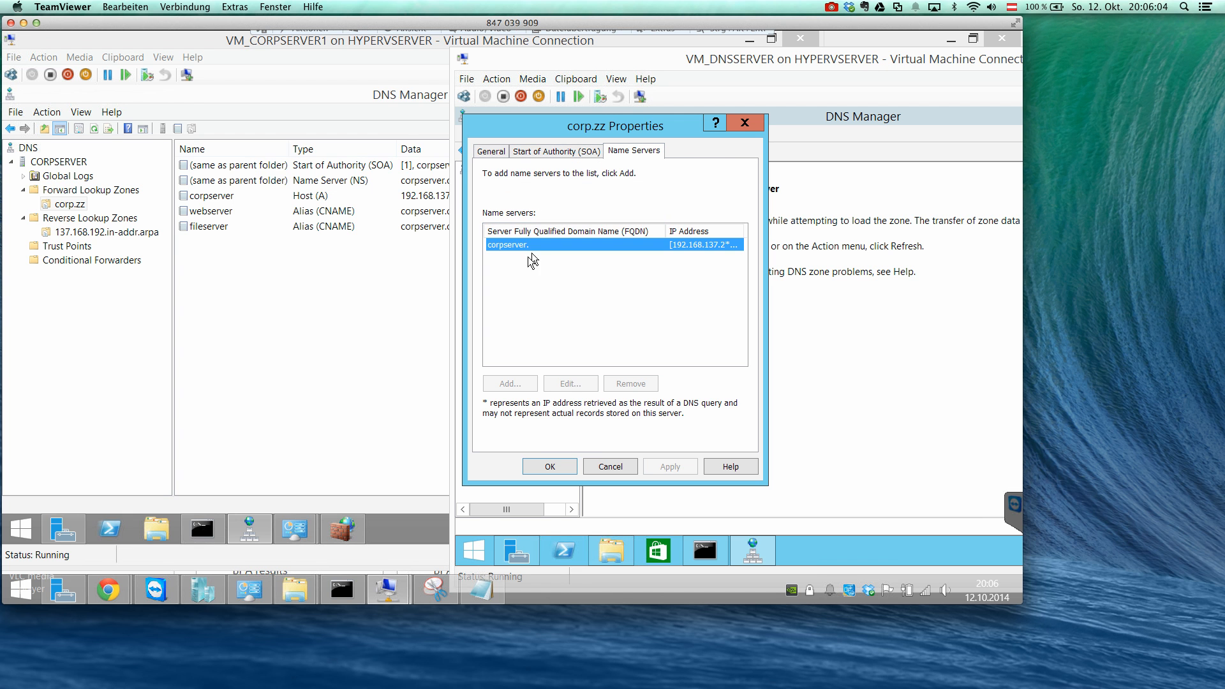
click(600, 465)
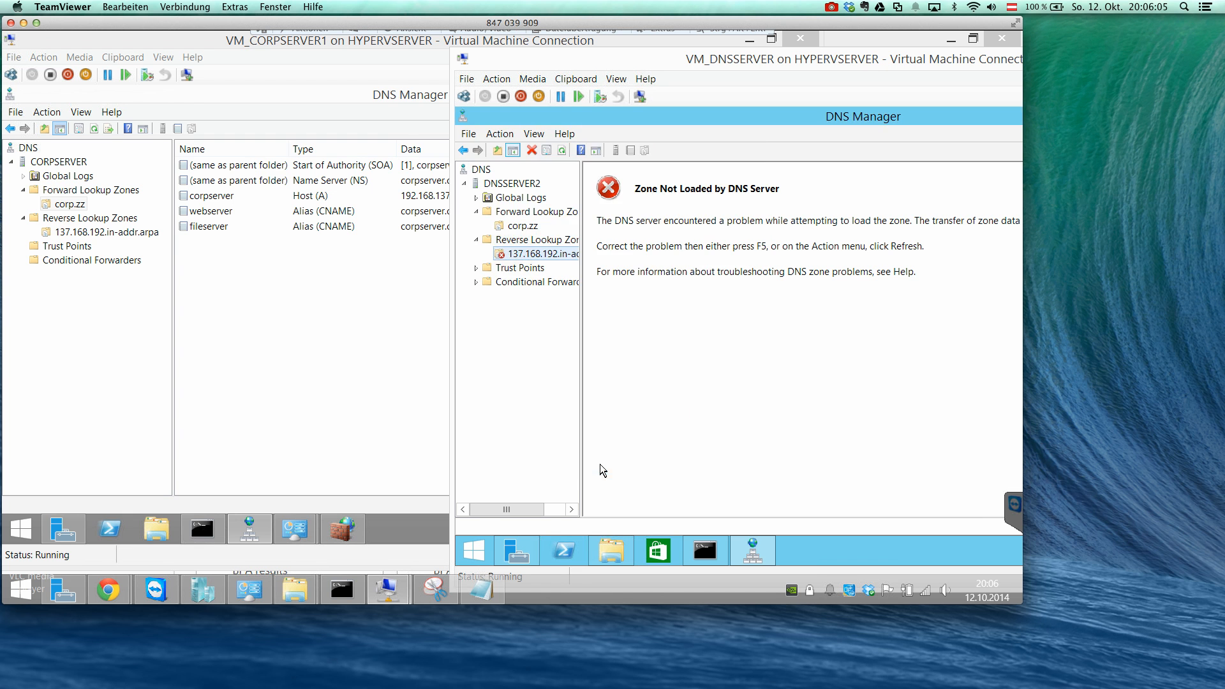
Inspect the general, Start of Authority and name server properties of the 137.168.192.in-addr.arpa stub zone on DNSSERVER2.
right_click(534, 256)
click(595, 384)
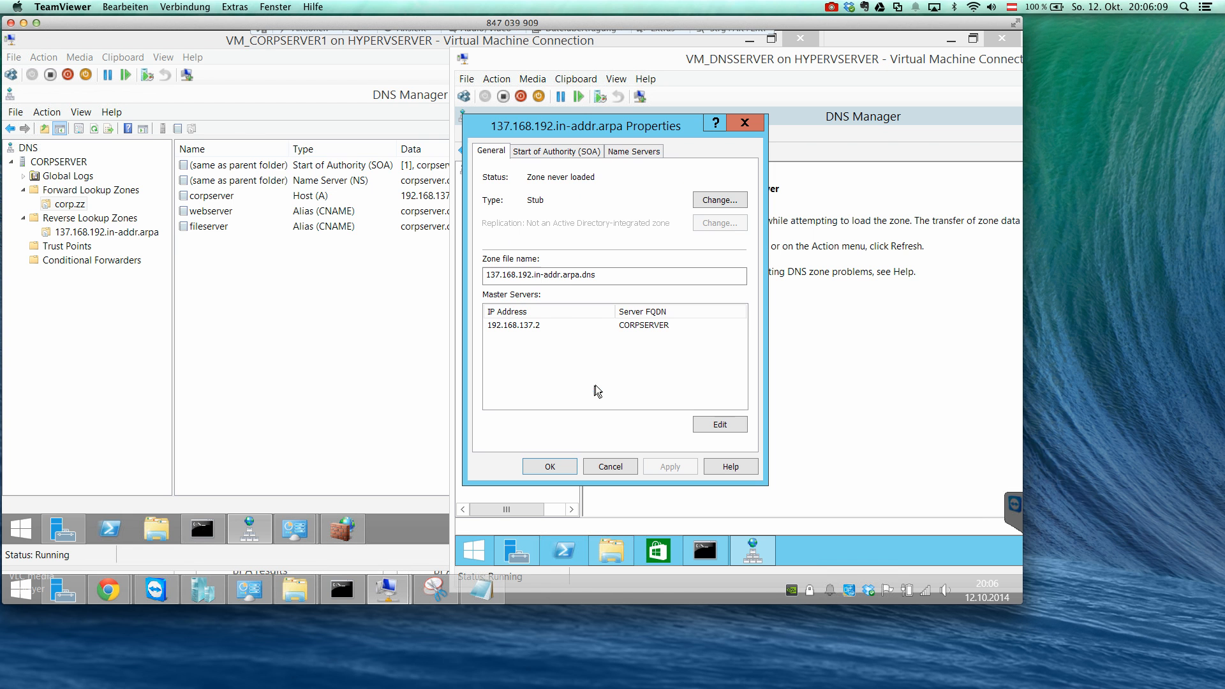
click(582, 158)
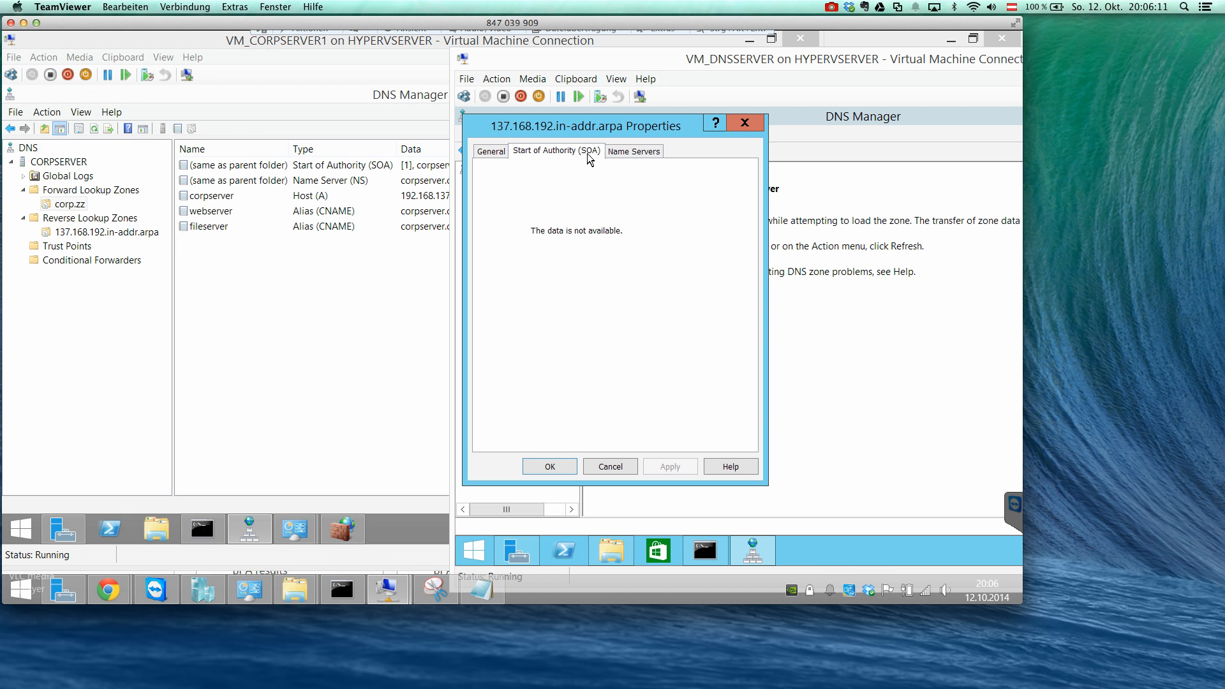
click(615, 153)
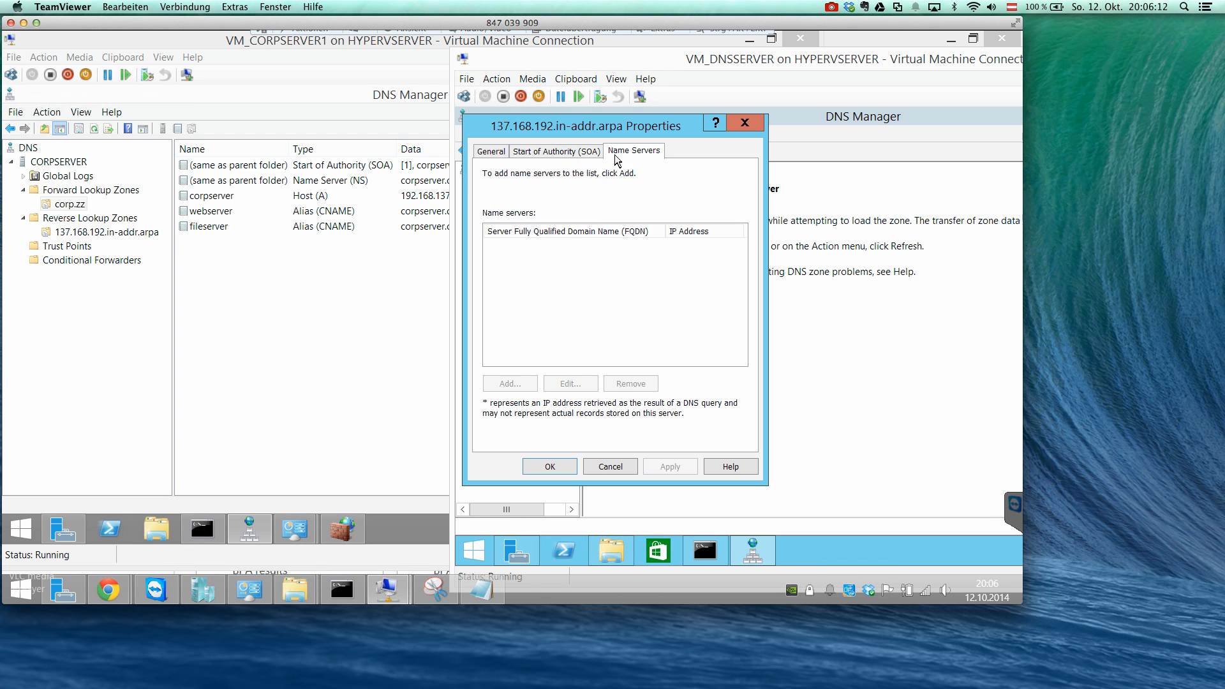
click(623, 470)
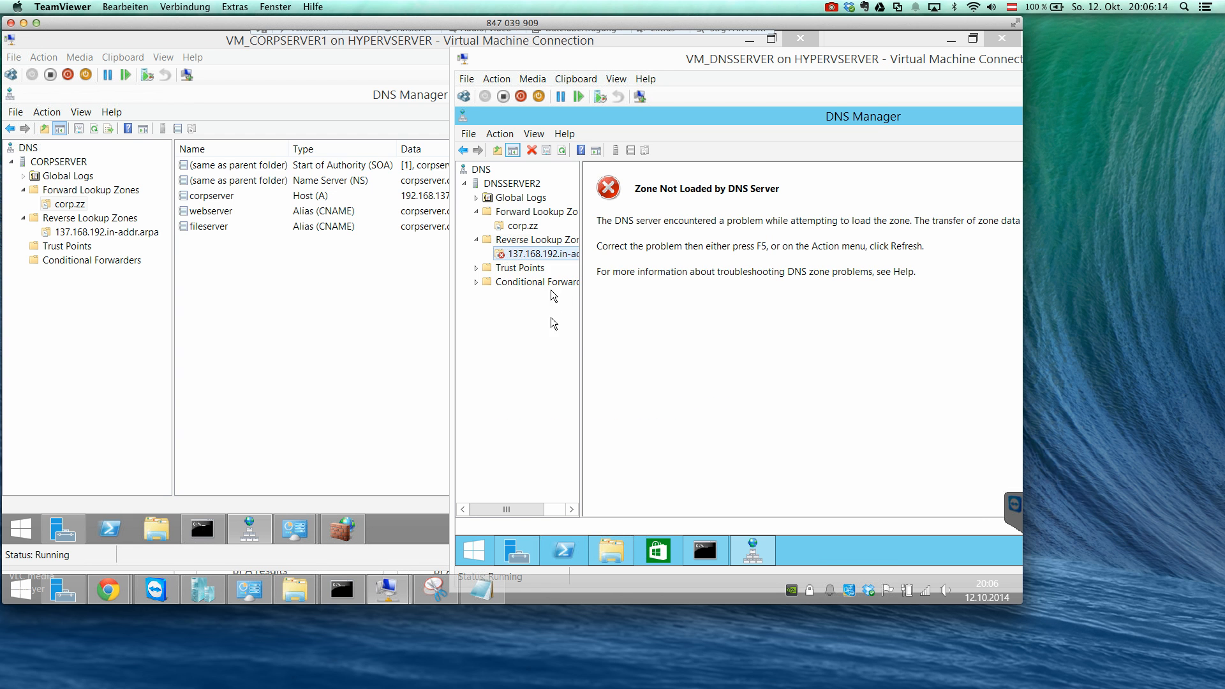
Transfer the 137.168.192.in-addr.arpa zone from its master, refresh the Reverse Lookup Zones on DNSSERVER2 and reopen the zone.
right_click(550, 256)
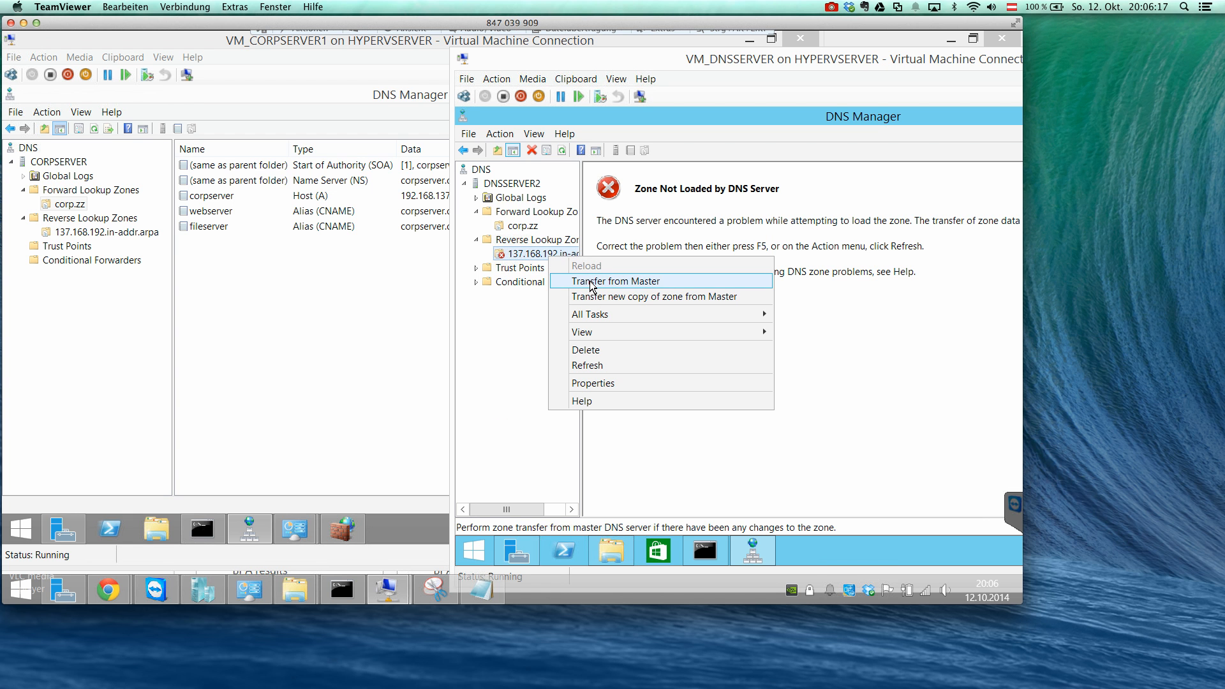
click(585, 282)
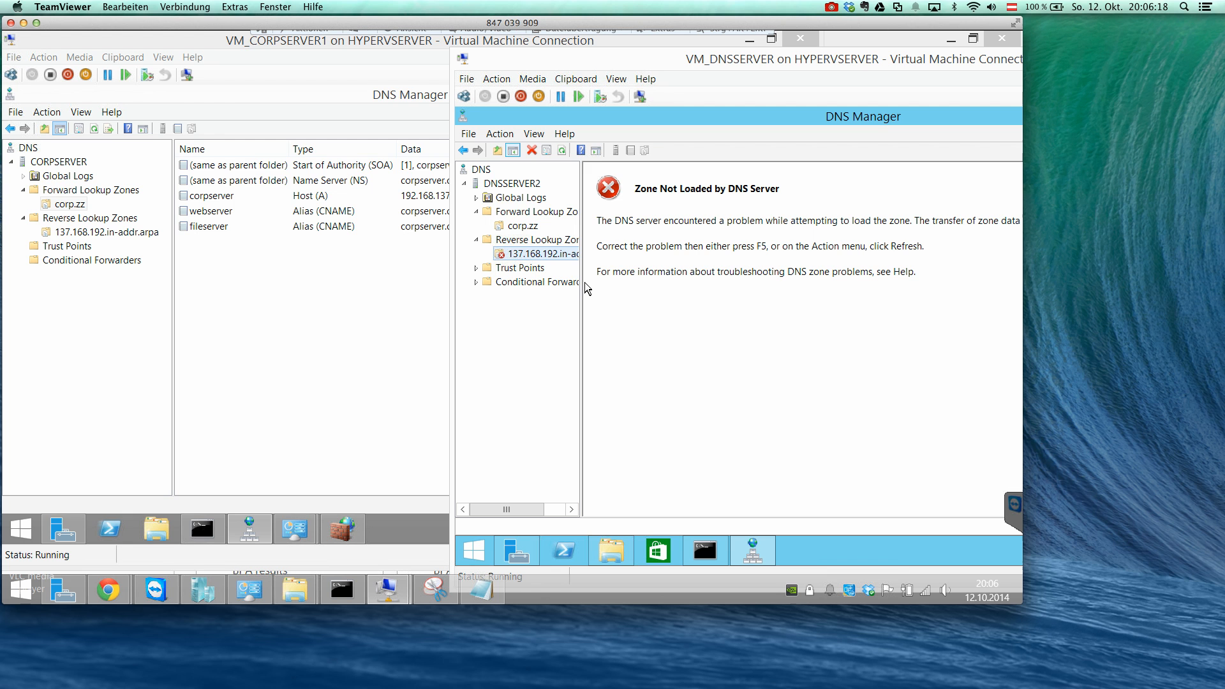
click(570, 246)
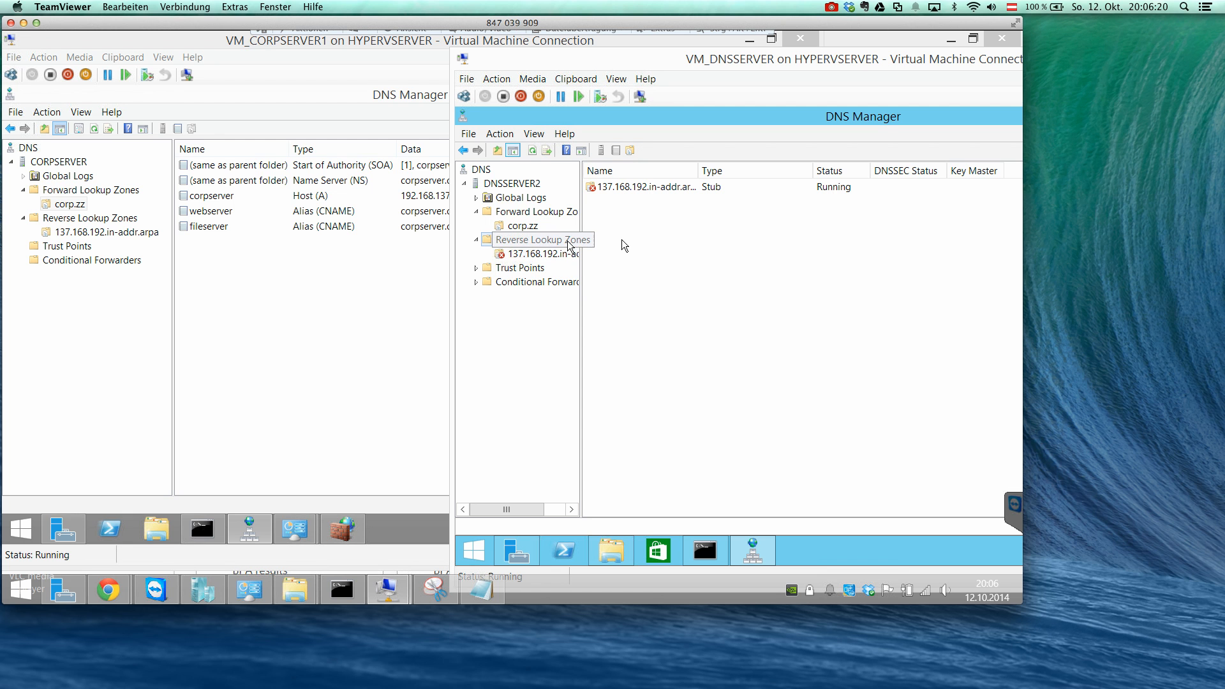
click(535, 150)
double_click(537, 243)
click(534, 253)
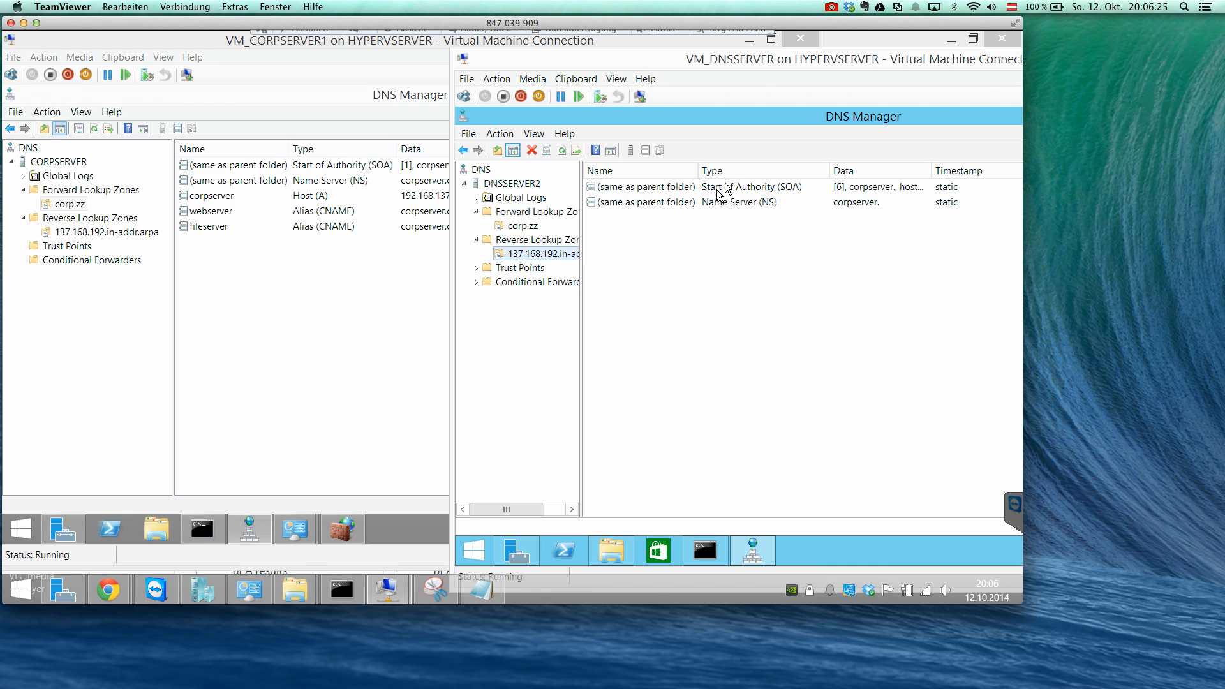
Compare with the Start of Authority and name server records in CORPSERVER's 137.168.192.in-addr.arpa zone.
click(121, 231)
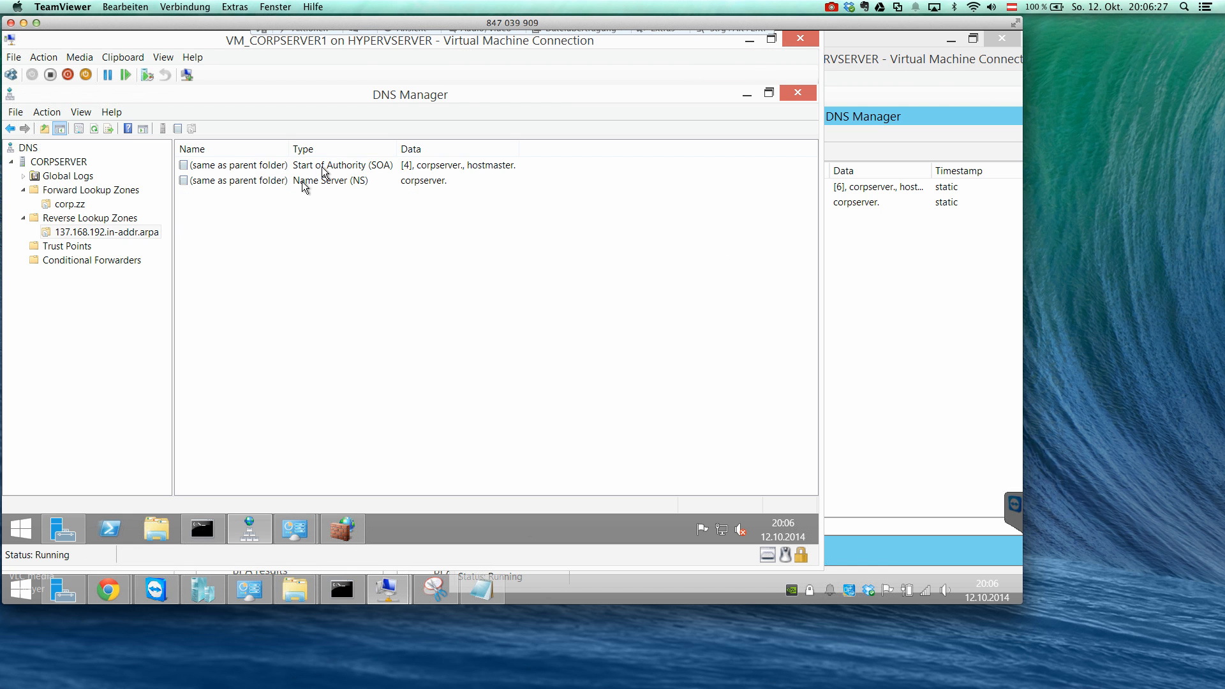
click(366, 167)
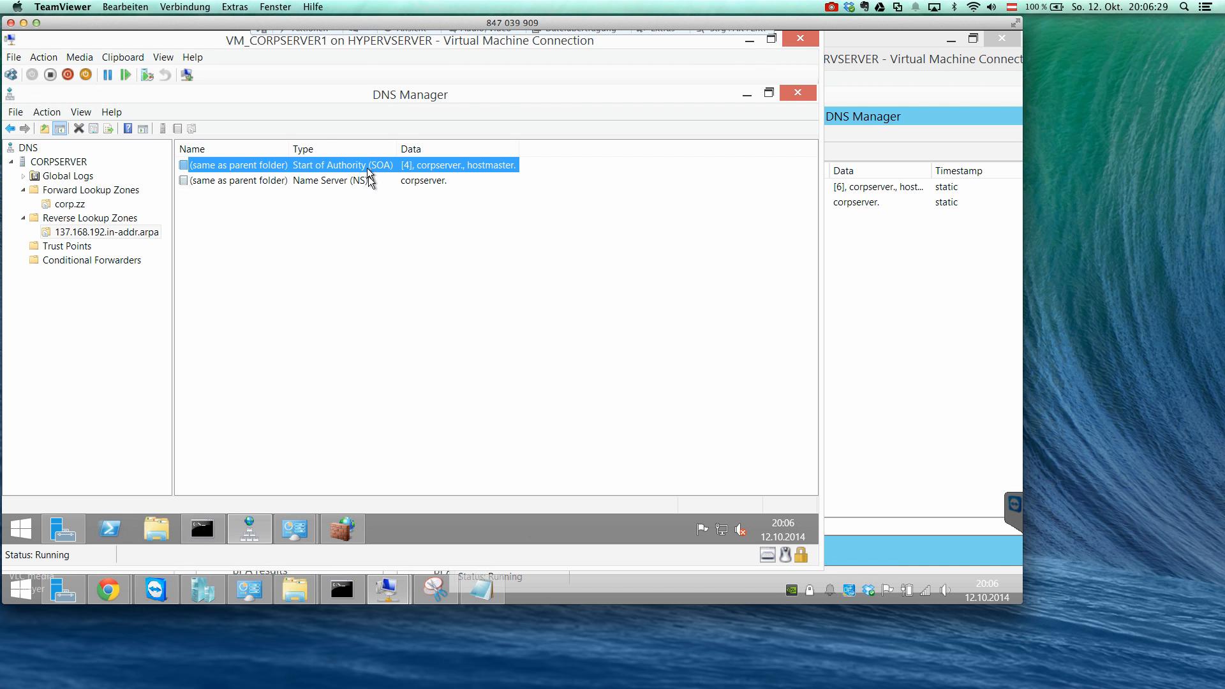
click(370, 181)
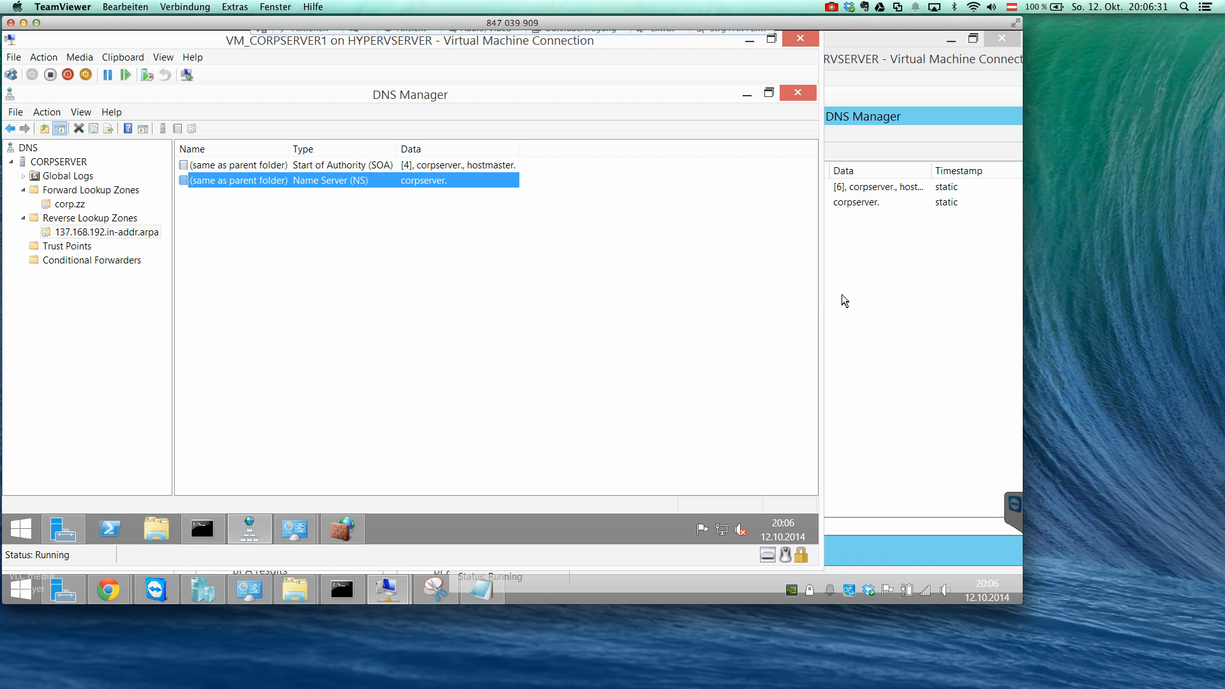
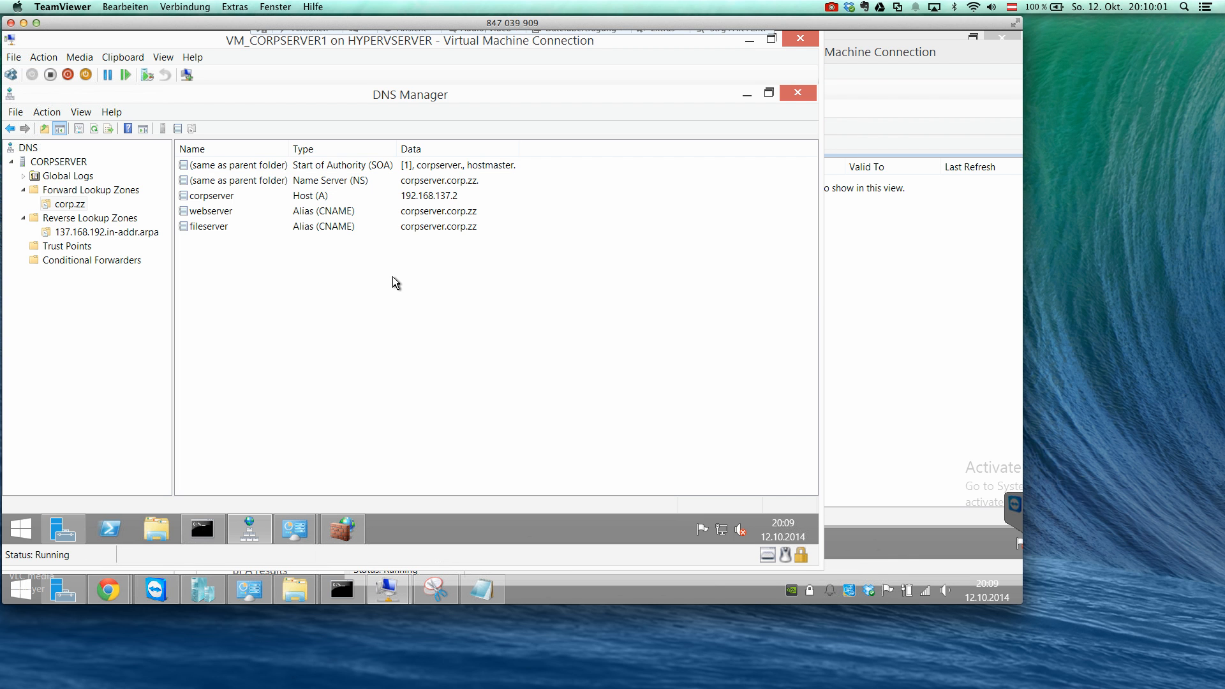
Start a new delegation in CORPSERVER's corp.zz zone for the delegated domain project.
right_click(73, 203)
right_click(70, 192)
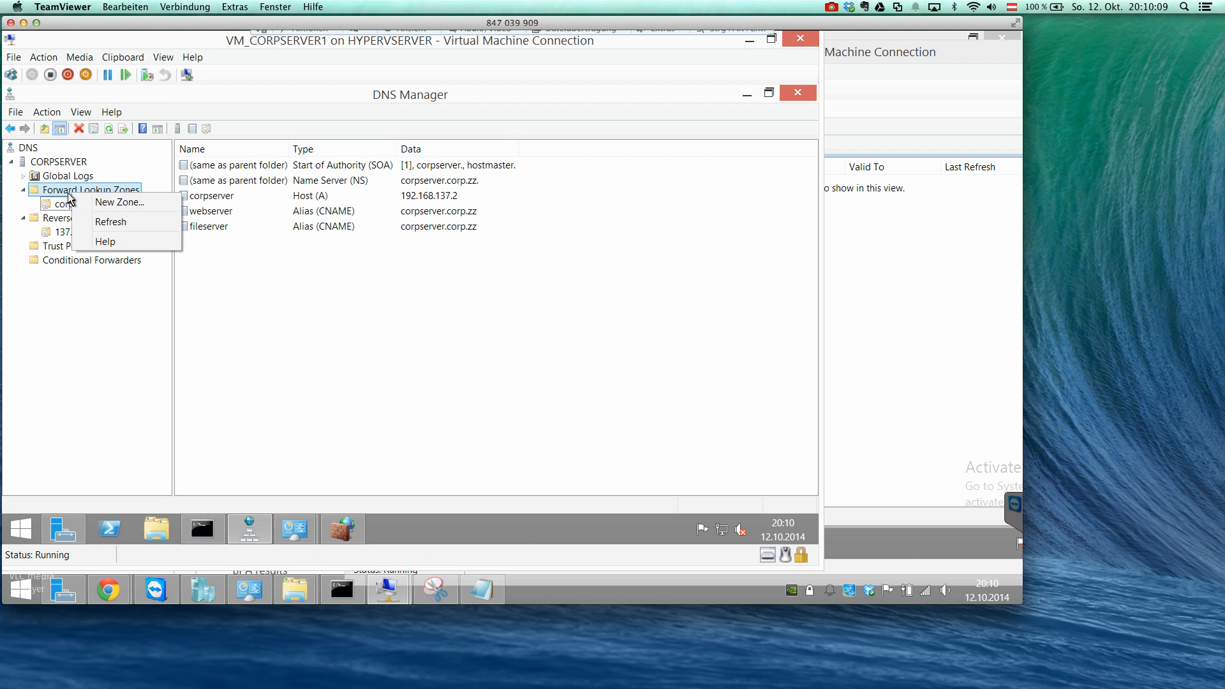
right_click(67, 204)
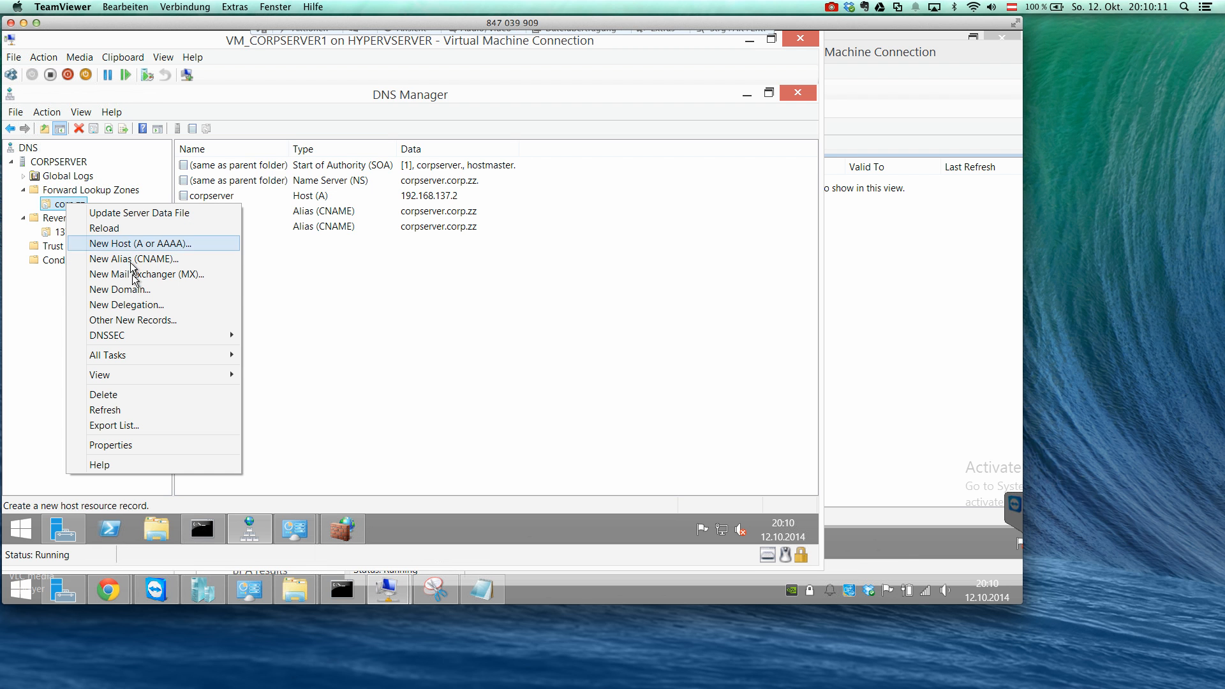
click(174, 304)
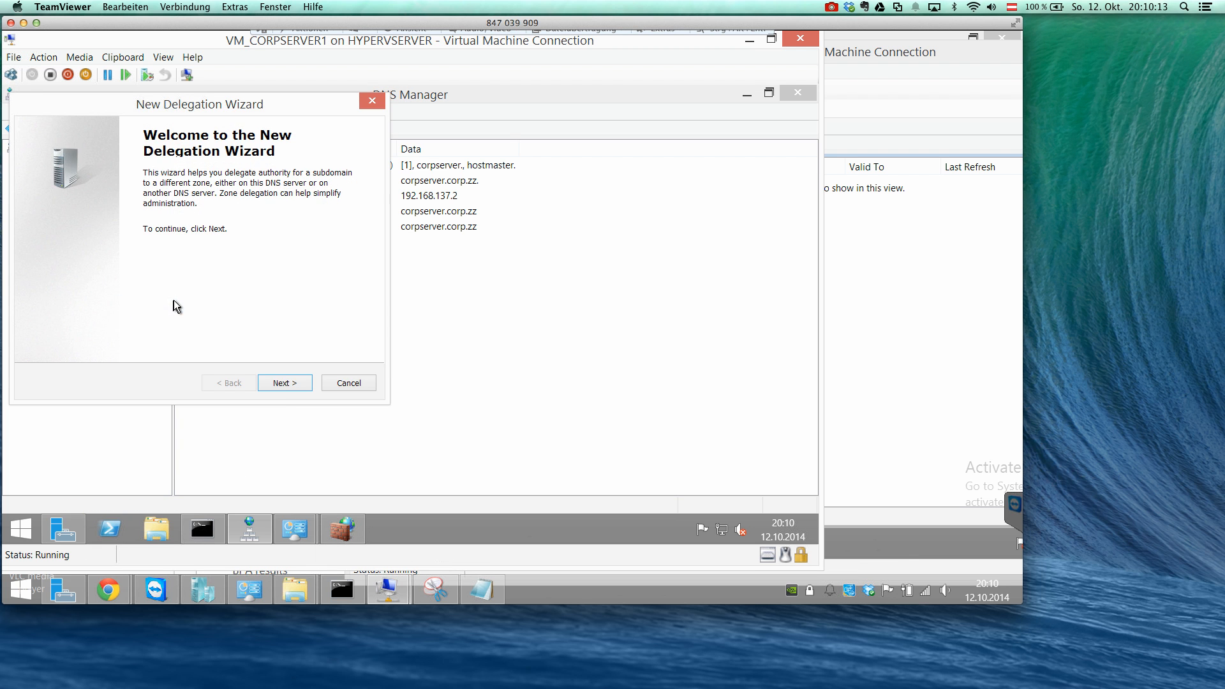
click(281, 384)
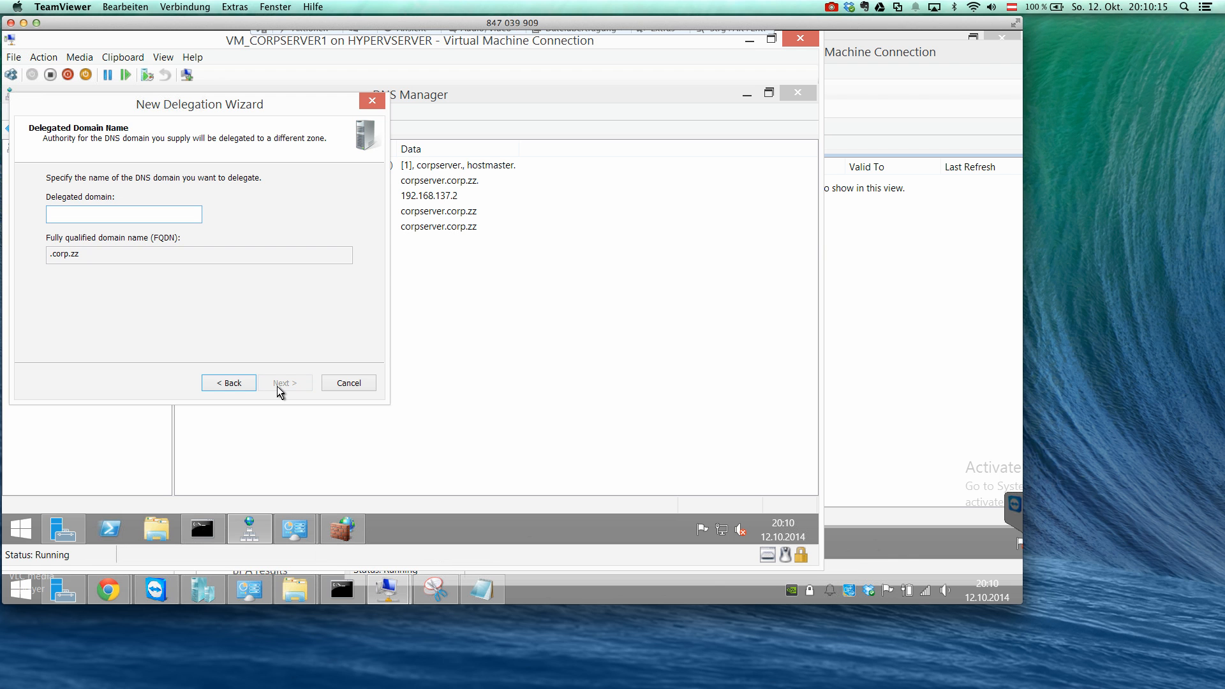
text(project)
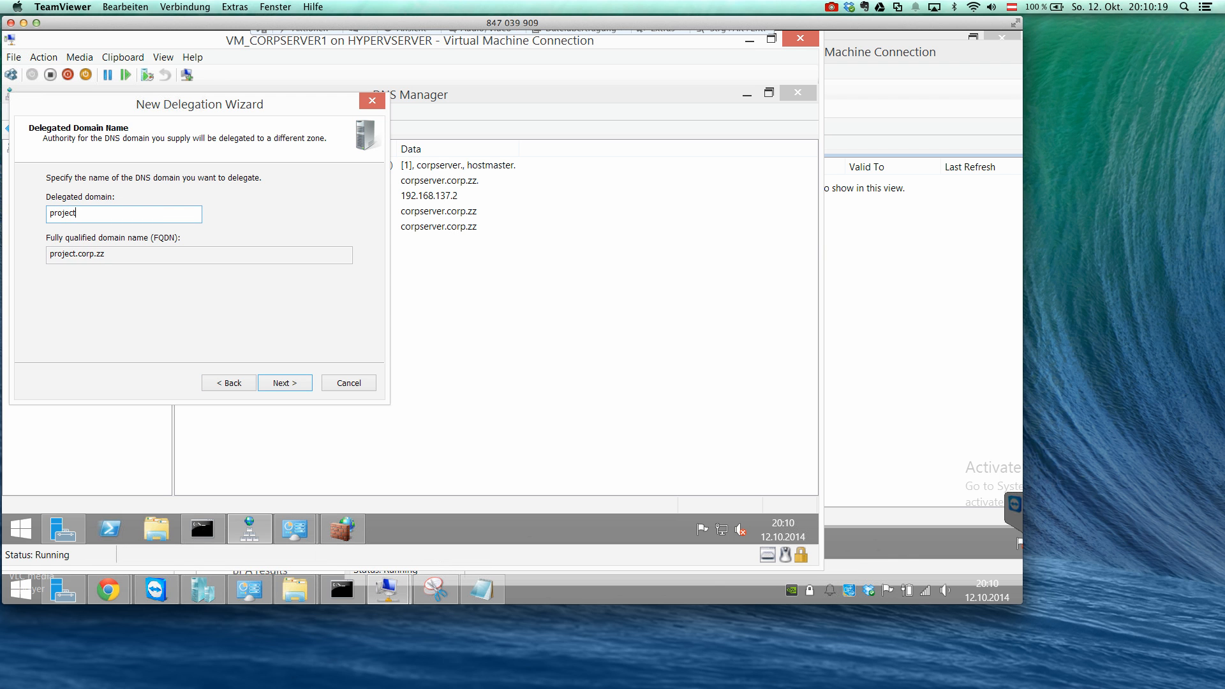
click(274, 383)
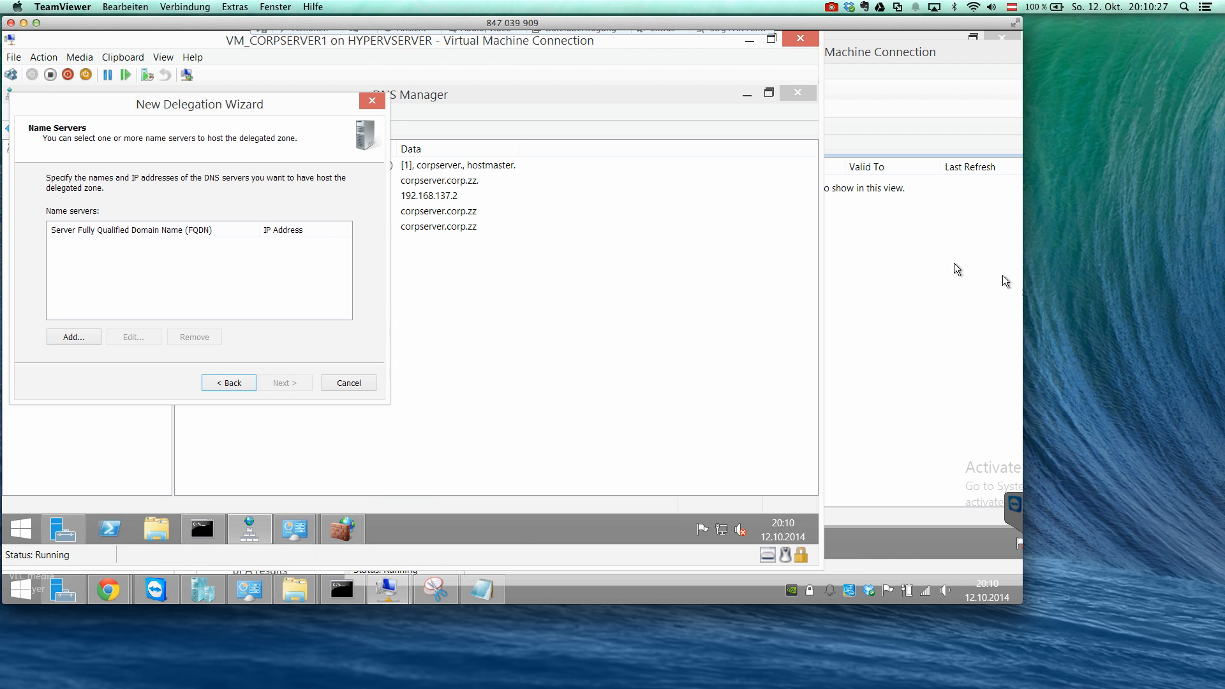
Try to resolve 192.168.137.3, the address of DNSSERVER2, as the name server for the project.corp.zz delegation.
click(932, 249)
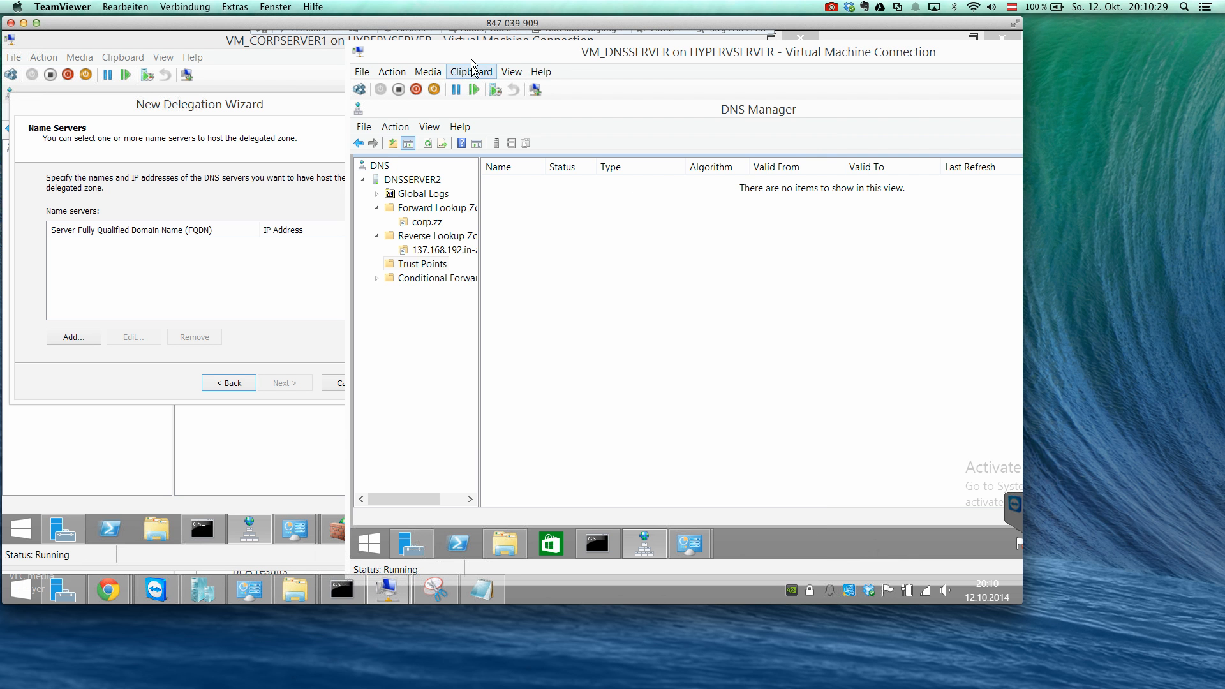
drag(471, 60, 642, 59)
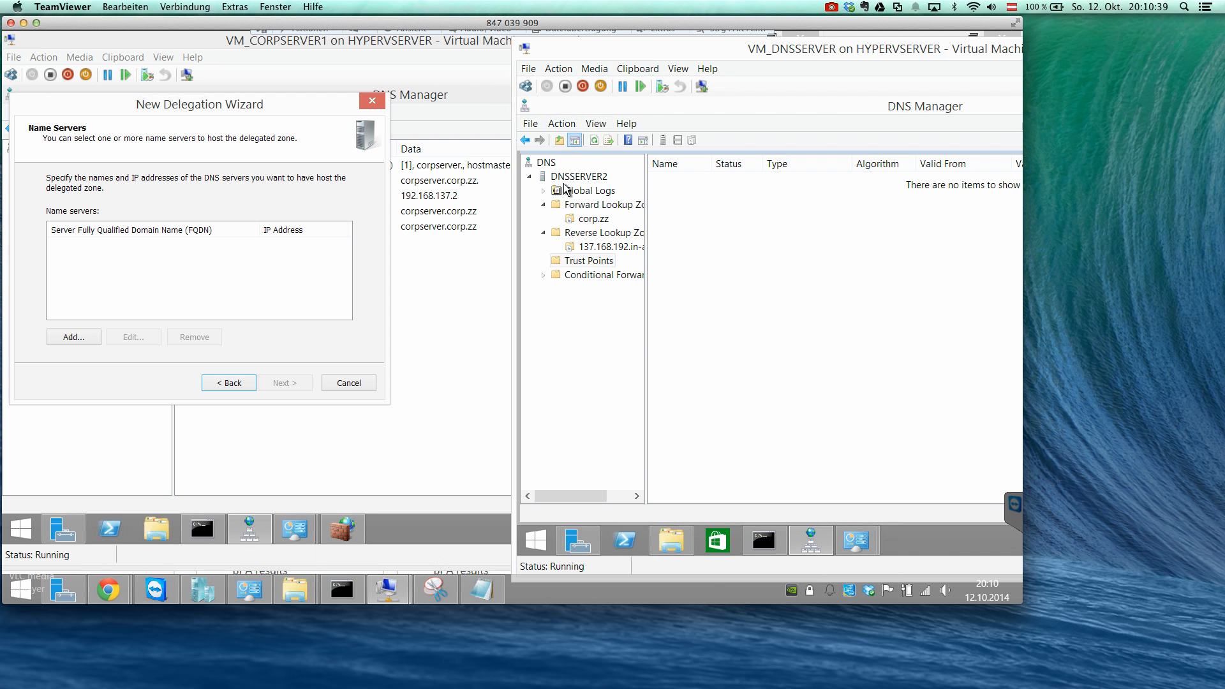
drag(130, 109, 267, 121)
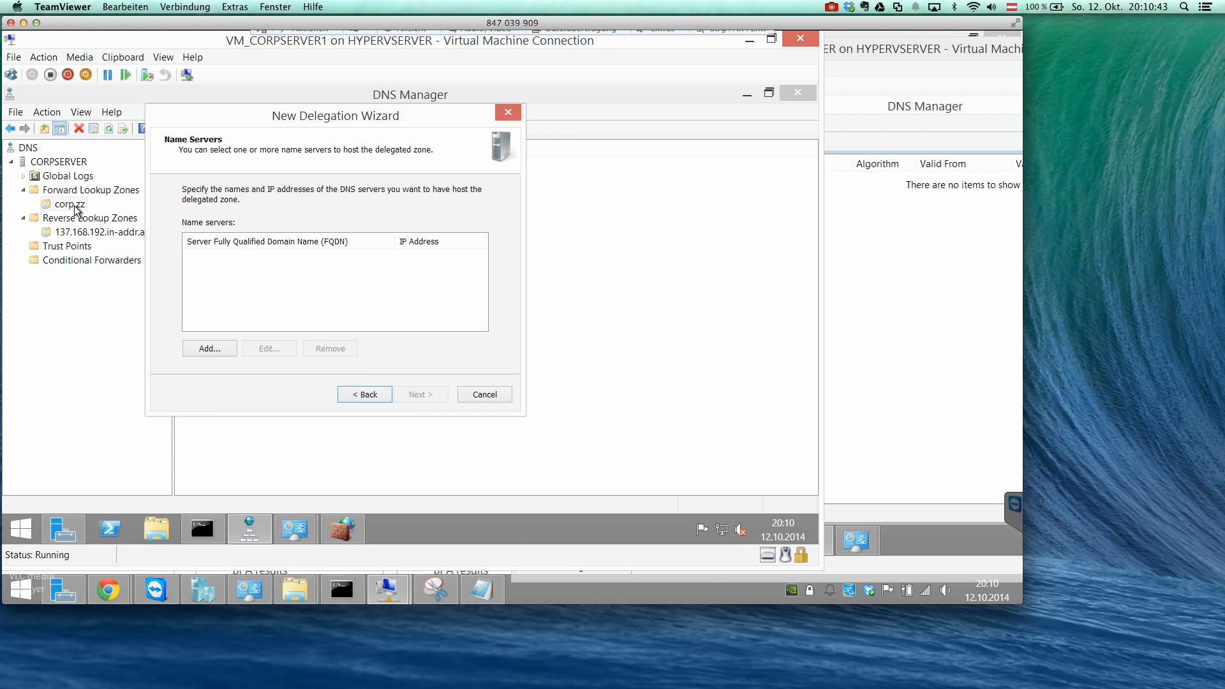
click(211, 347)
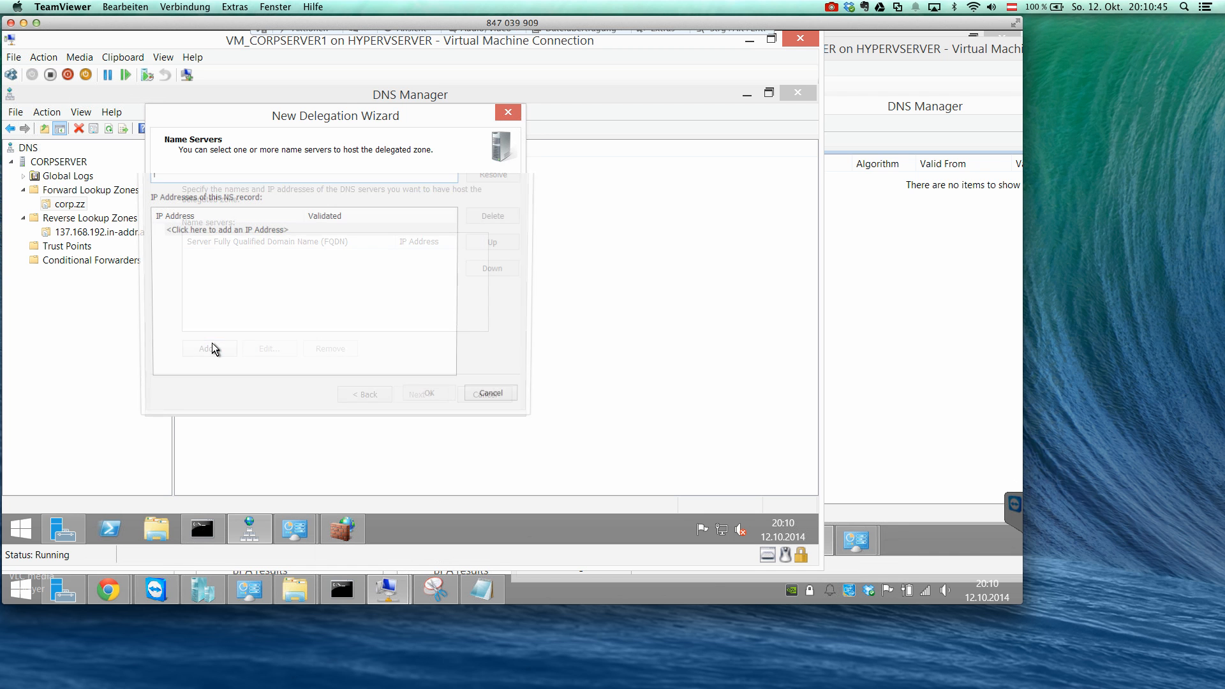
text(1)
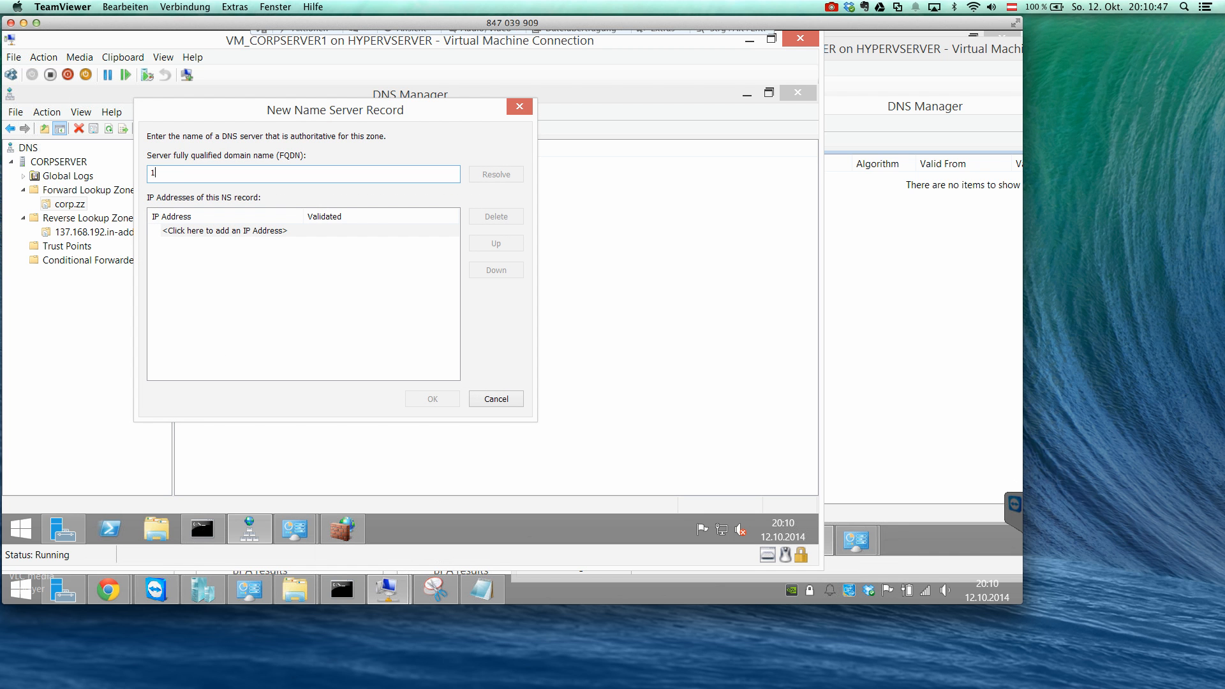
text(92.168.137)
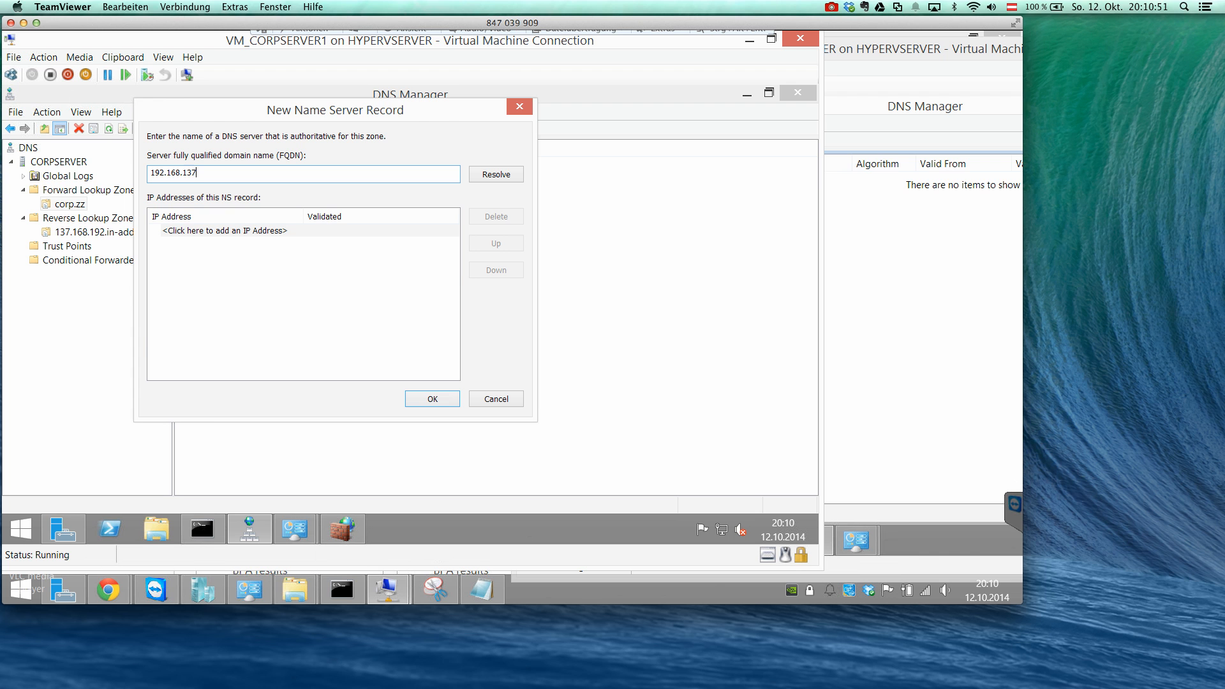
text(.3)
click(482, 175)
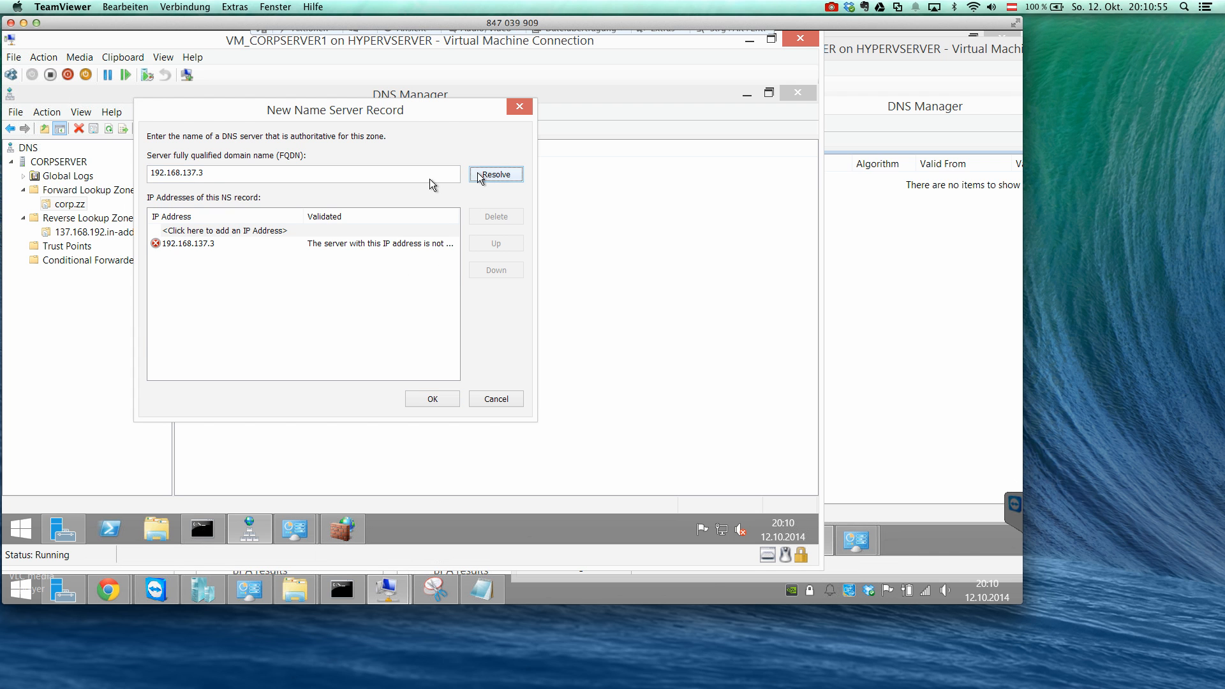
Try to resolve the name server as dnsserver2.corp.zz instead, and abandon the record and the delegation.
drag(357, 174, 142, 182)
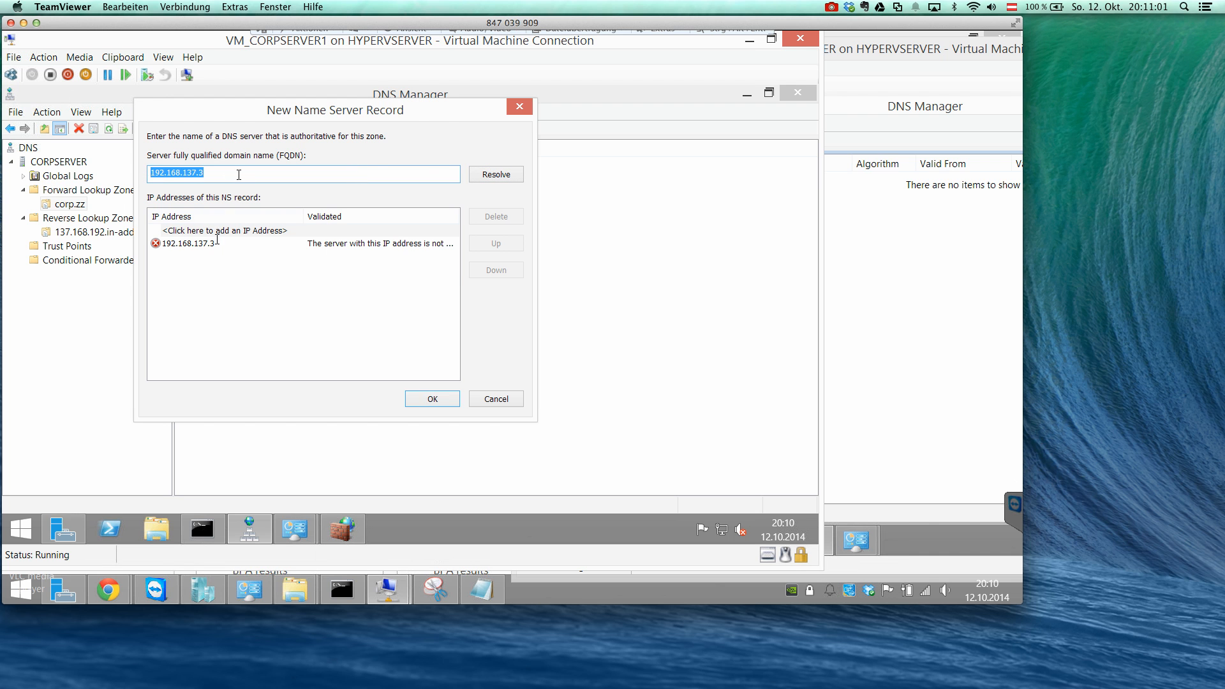
click(218, 243)
click(228, 245)
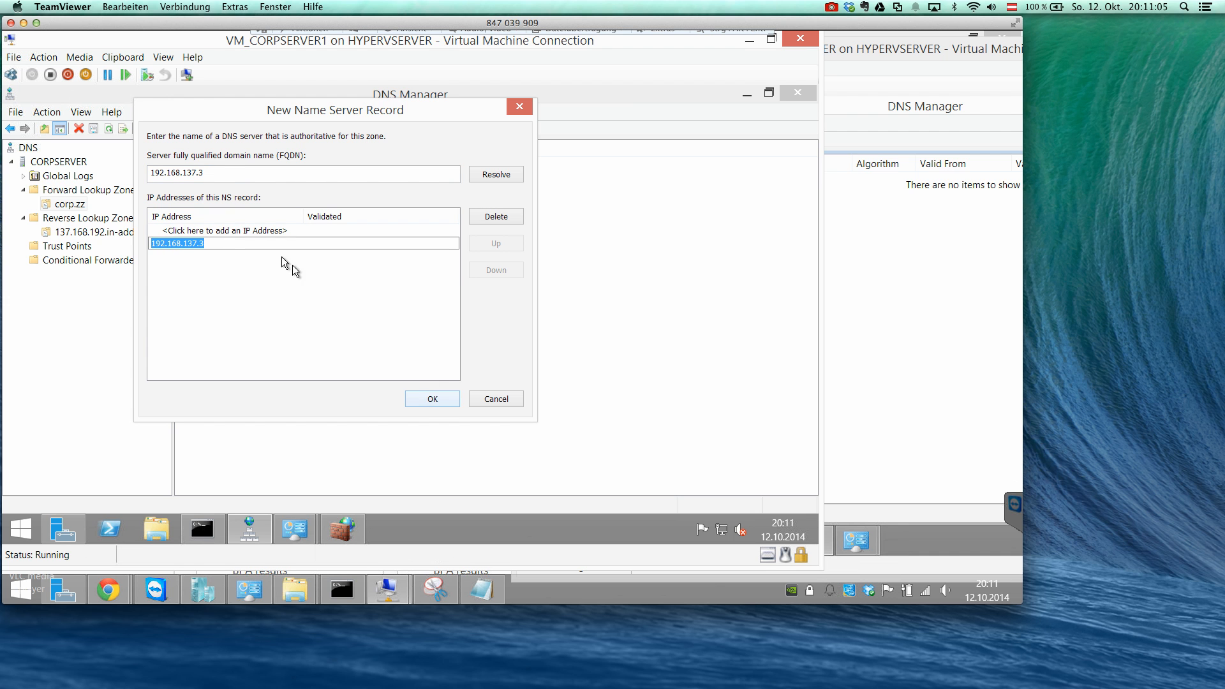
drag(215, 112, 312, 114)
drag(318, 177, 202, 182)
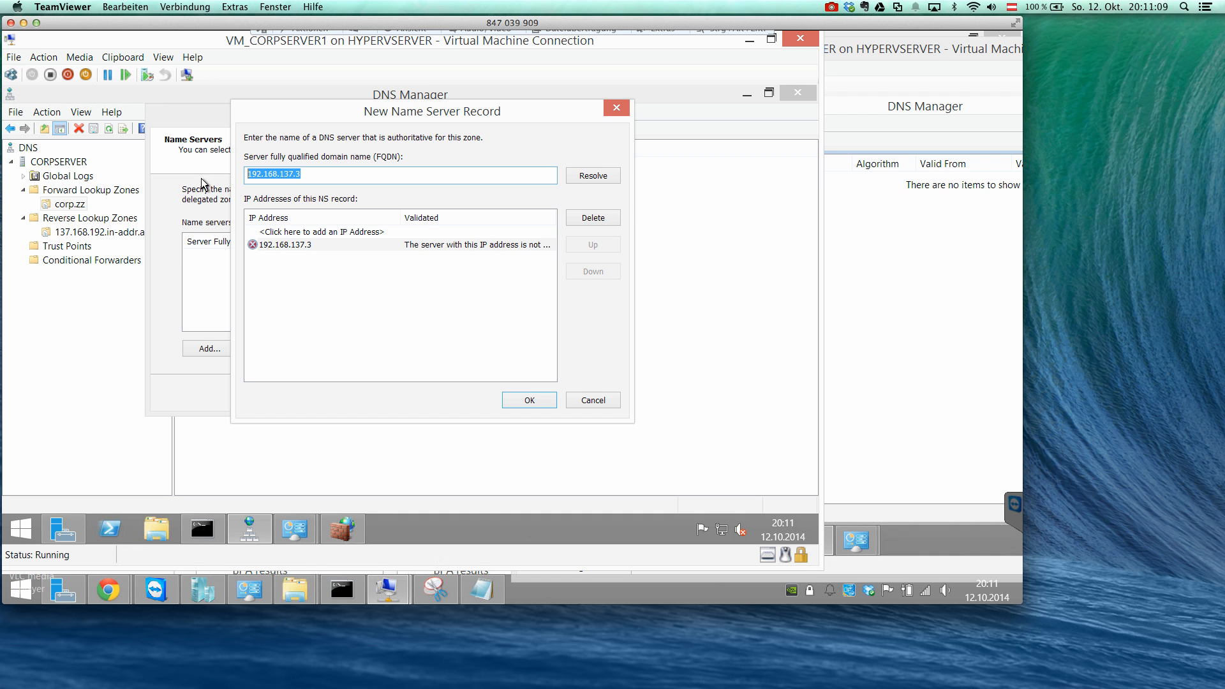
text(dnsserver2)
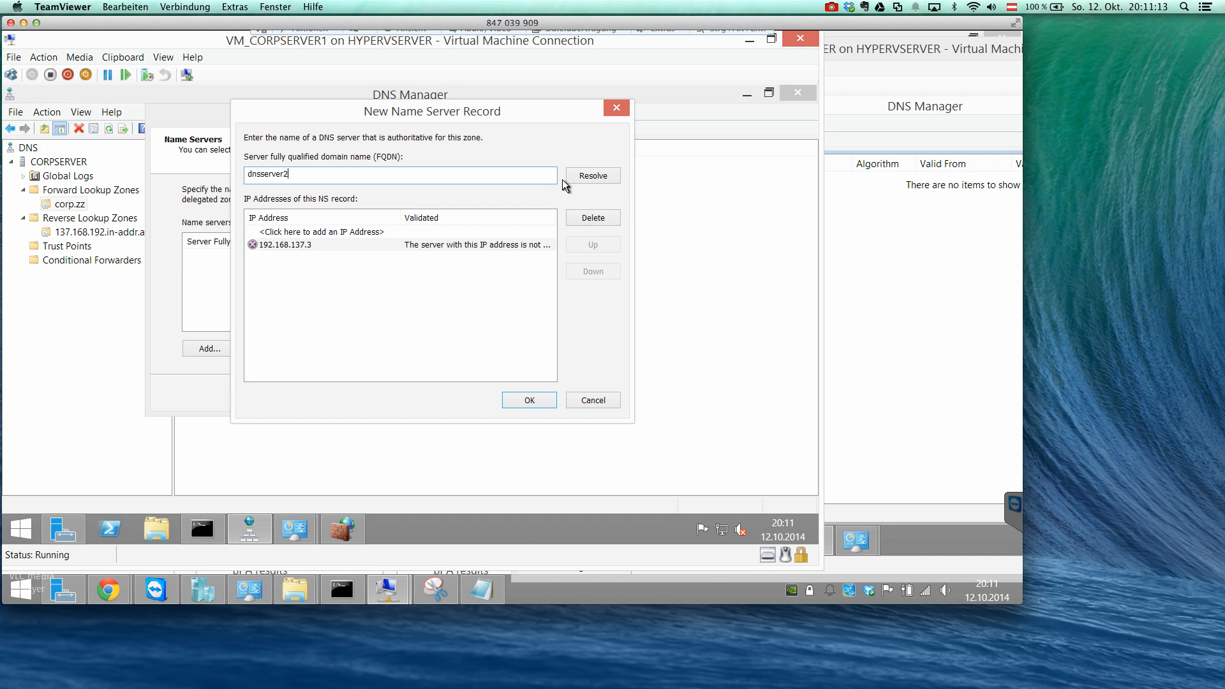
text(.crop.zz)
drag(294, 174, 305, 174)
text(orp.zz)
click(582, 173)
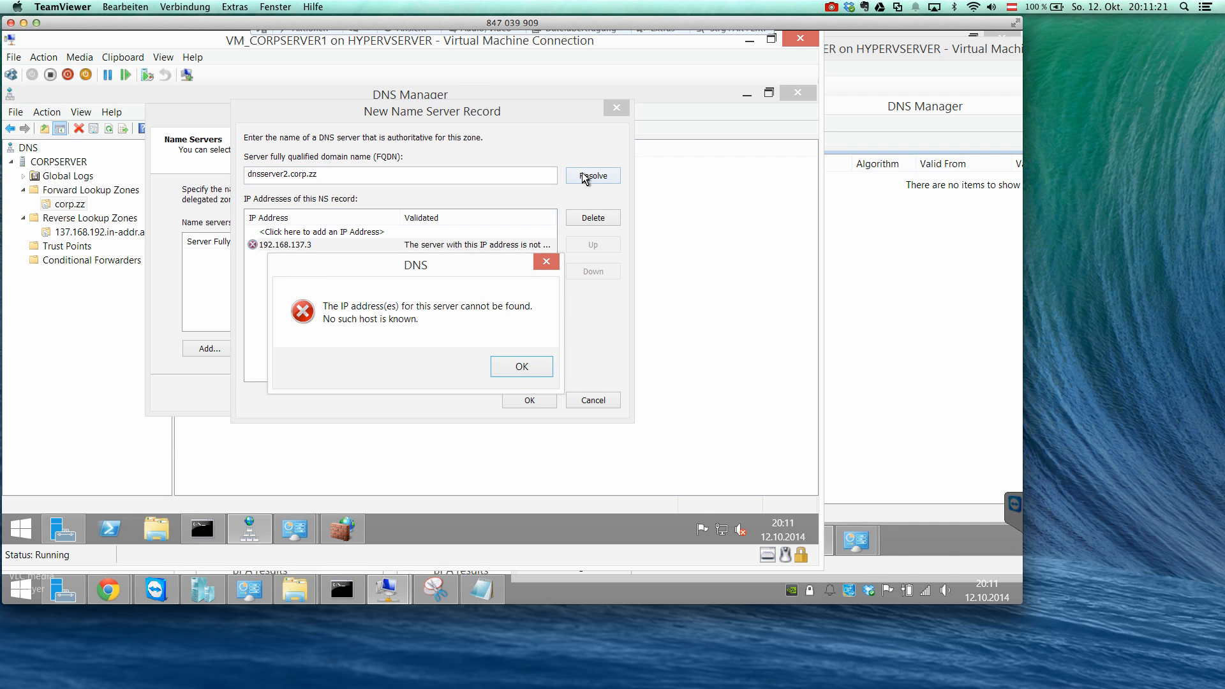
click(514, 367)
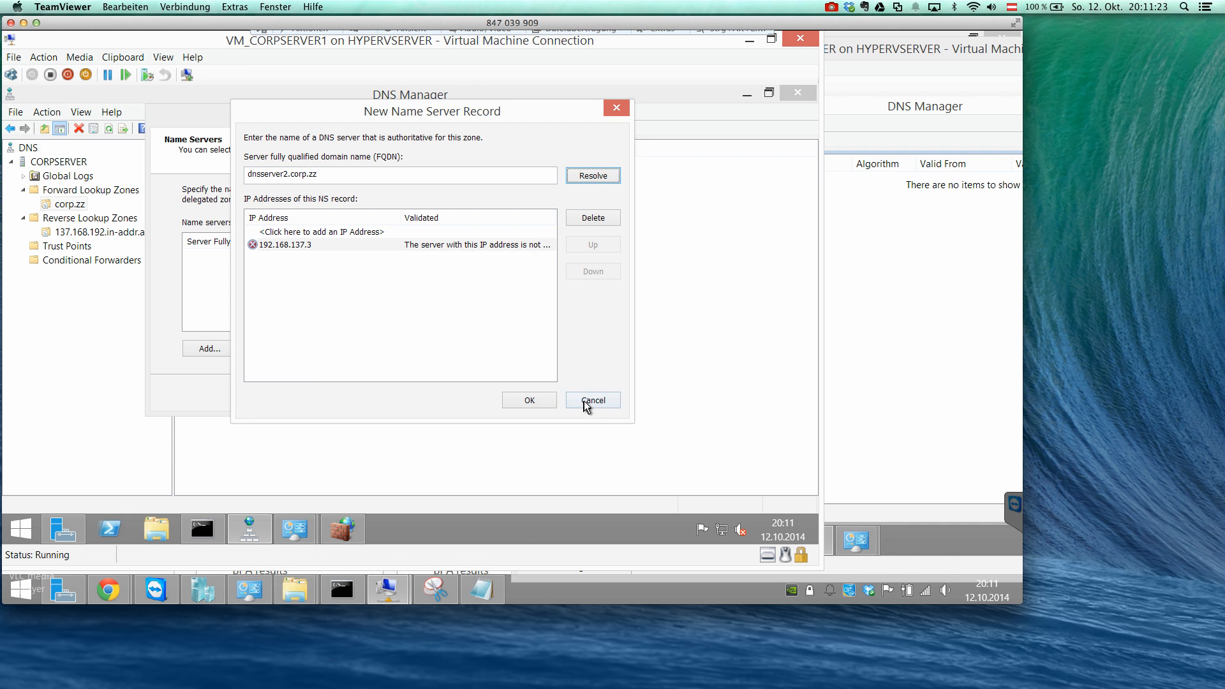
click(583, 401)
click(495, 389)
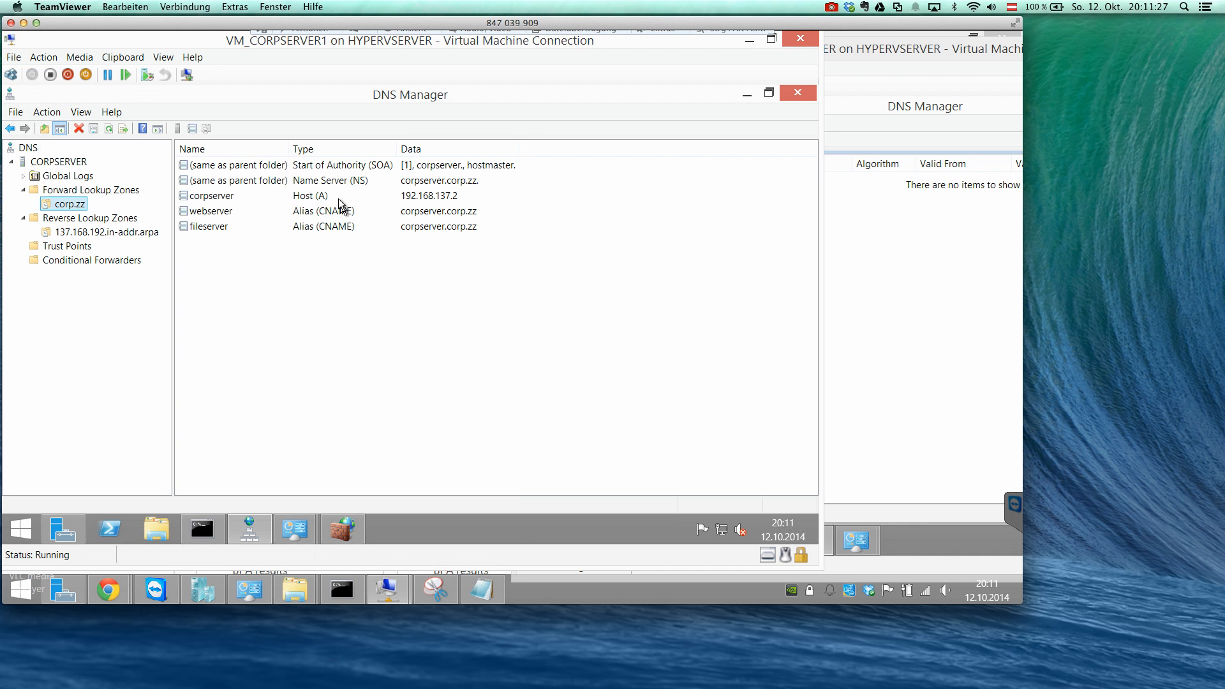
Add a host record dnsserver2 with IP address 192.168.137.3 and an associated pointer record to CORPSERVER's corp.zz zone.
click(871, 274)
click(333, 281)
right_click(333, 281)
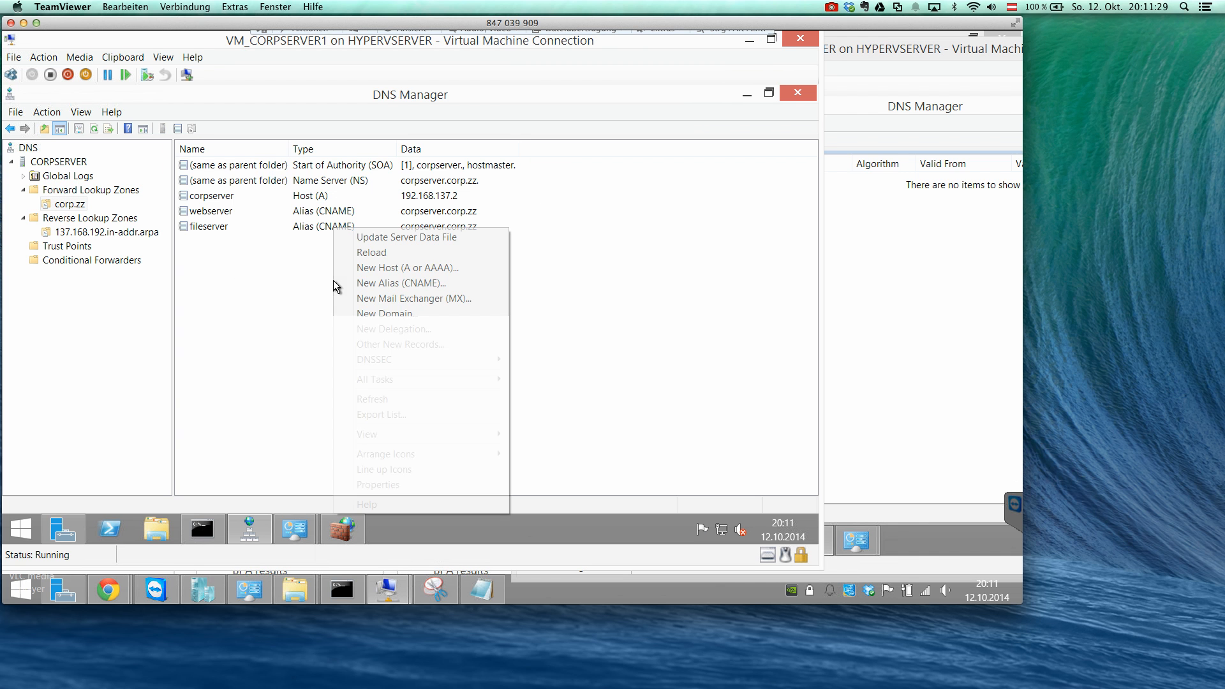
click(407, 266)
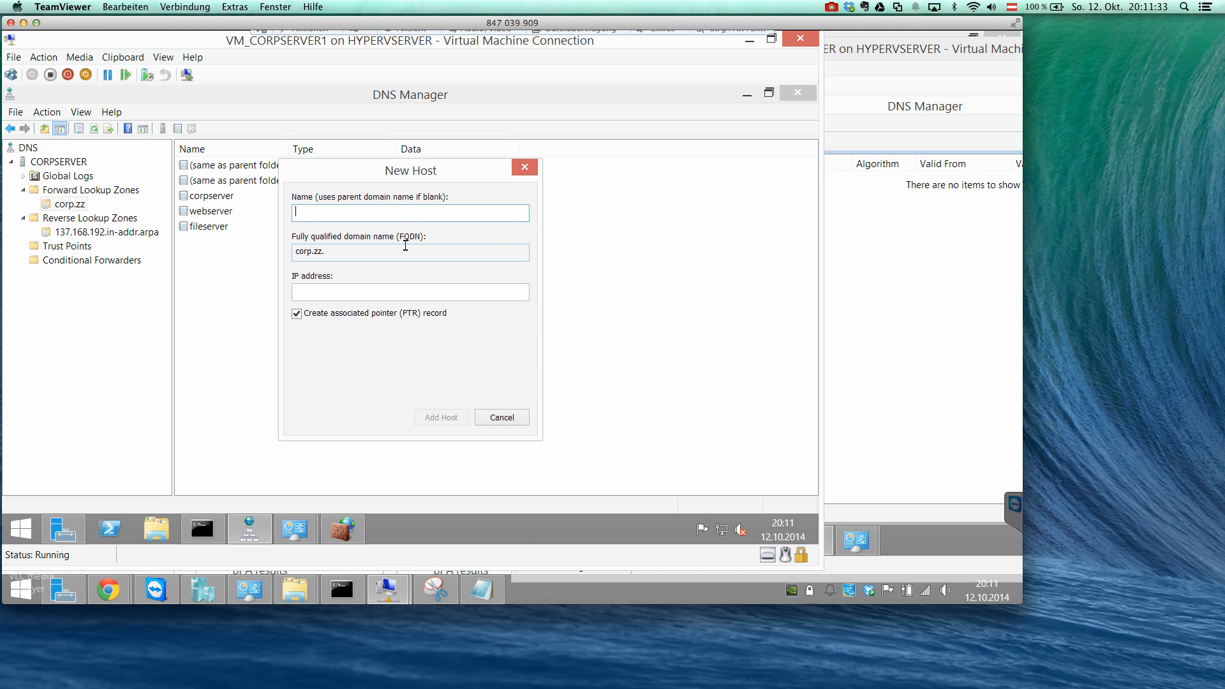
text(dnsserver2)
key(Tab)
key(Tab)
text(192.168.137.3)
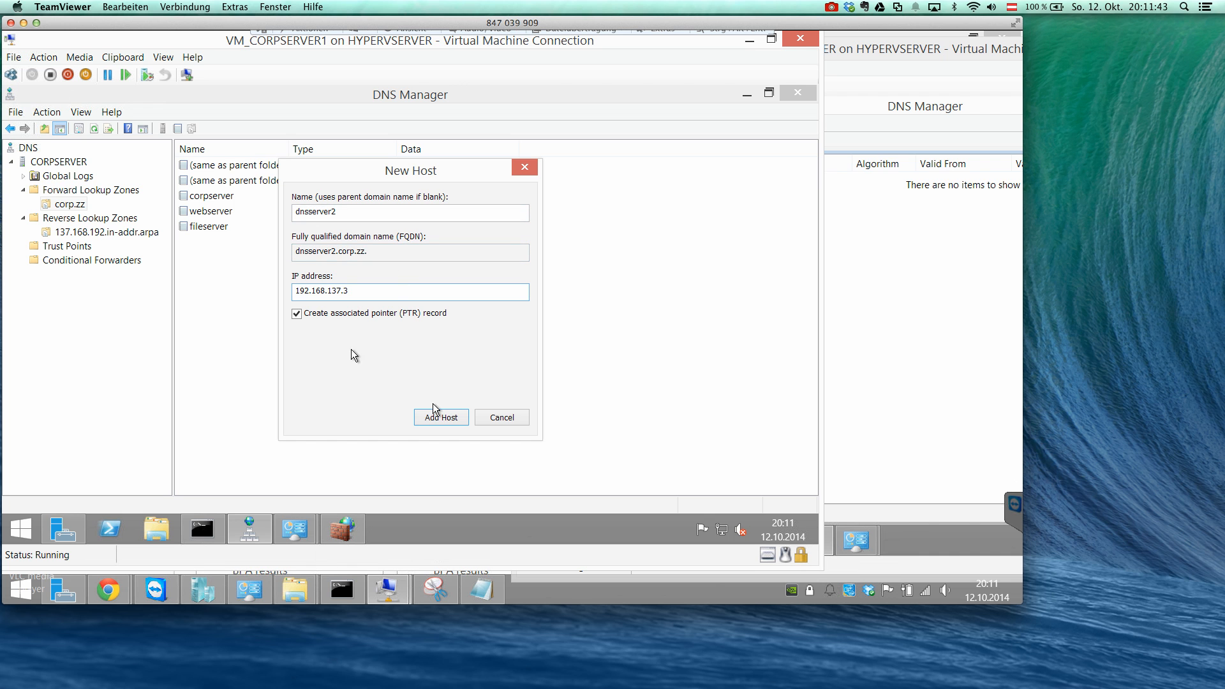
click(441, 418)
click(526, 370)
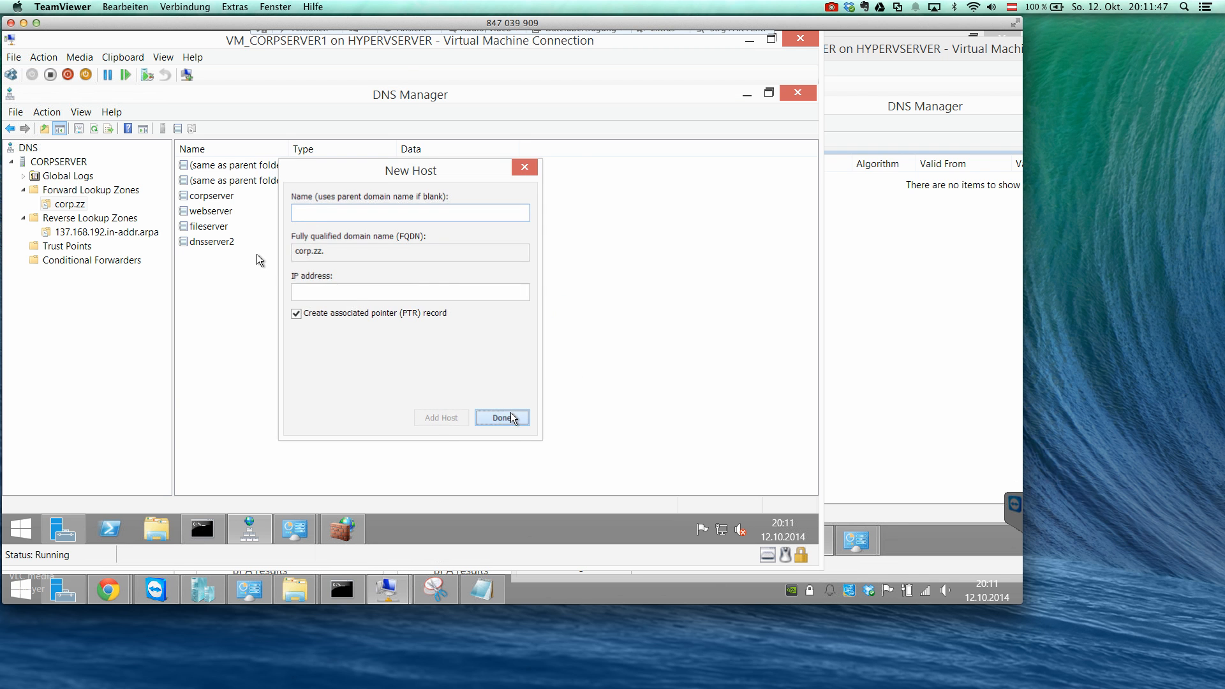
click(505, 417)
Check the new dnsserver2 host record and its pointer in the refreshed 137.168.192.in-addr.arpa zone.
click(247, 229)
click(237, 241)
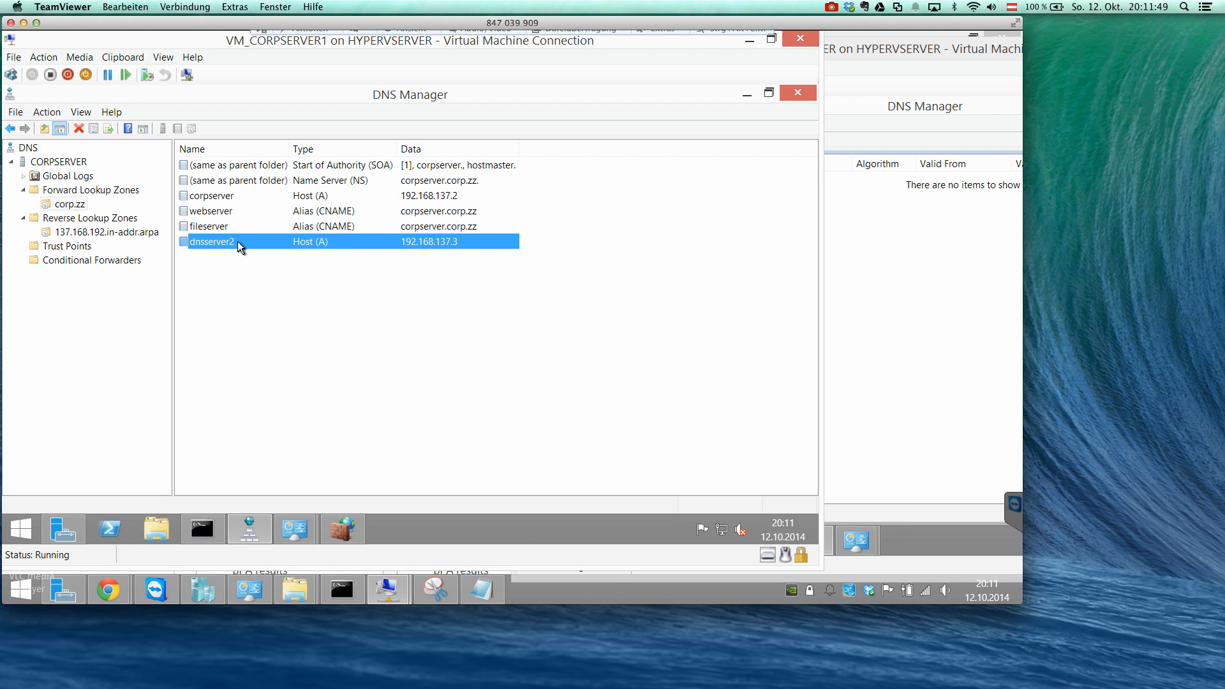
click(100, 235)
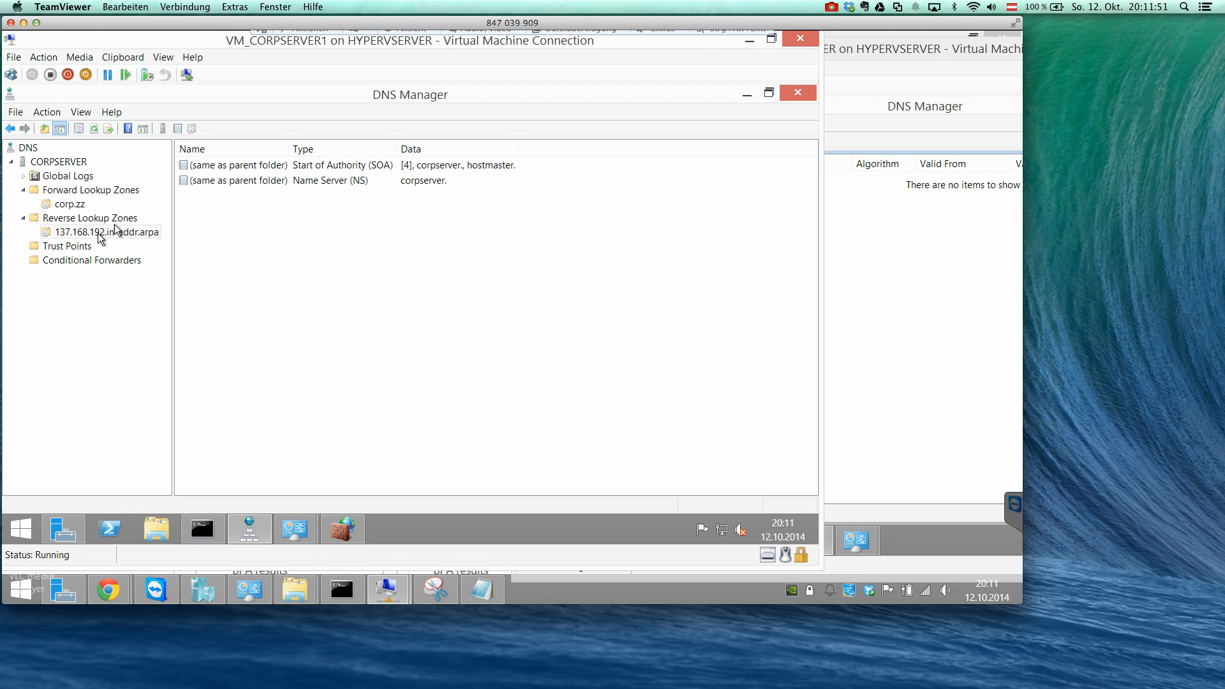
click(95, 129)
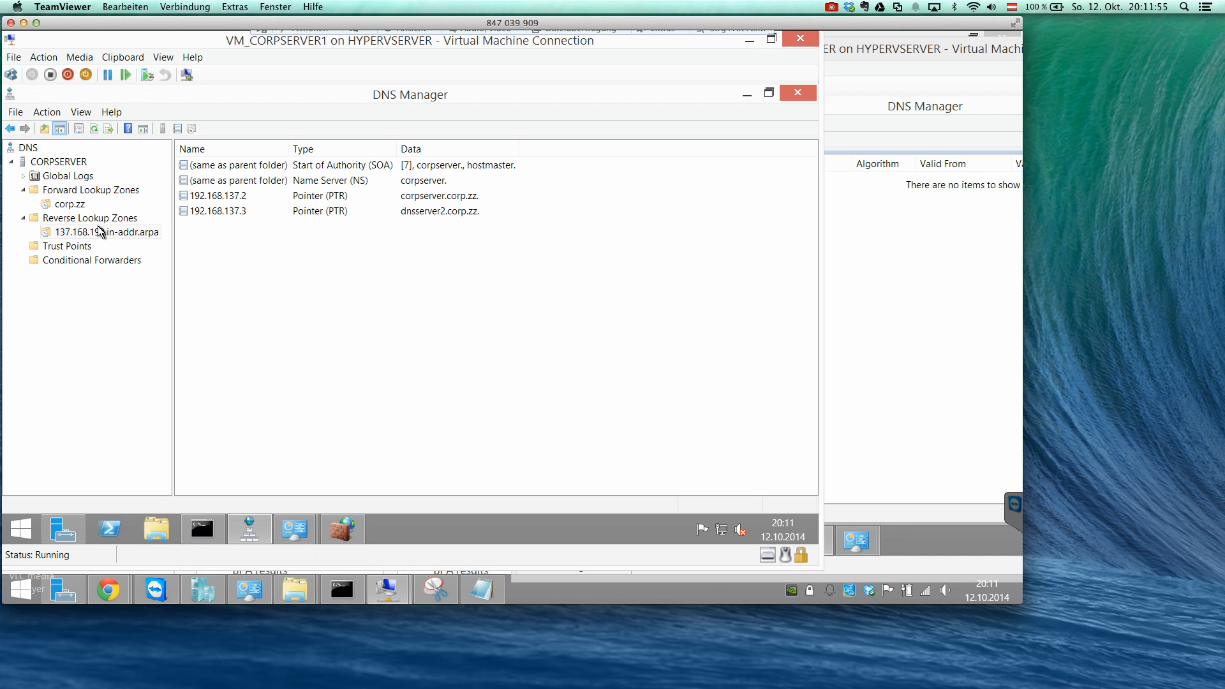
Begin delegating project.corp.zz from the corp.zz zone again, up to choosing its name servers.
click(76, 207)
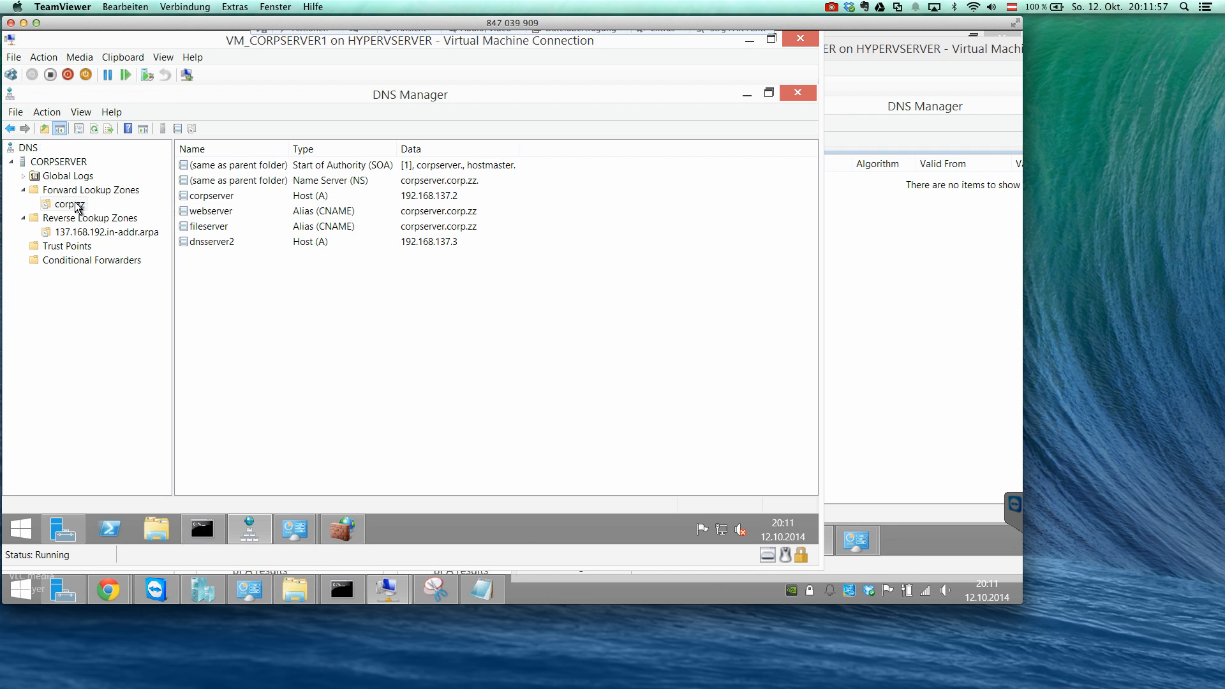
right_click(76, 207)
click(157, 305)
click(285, 383)
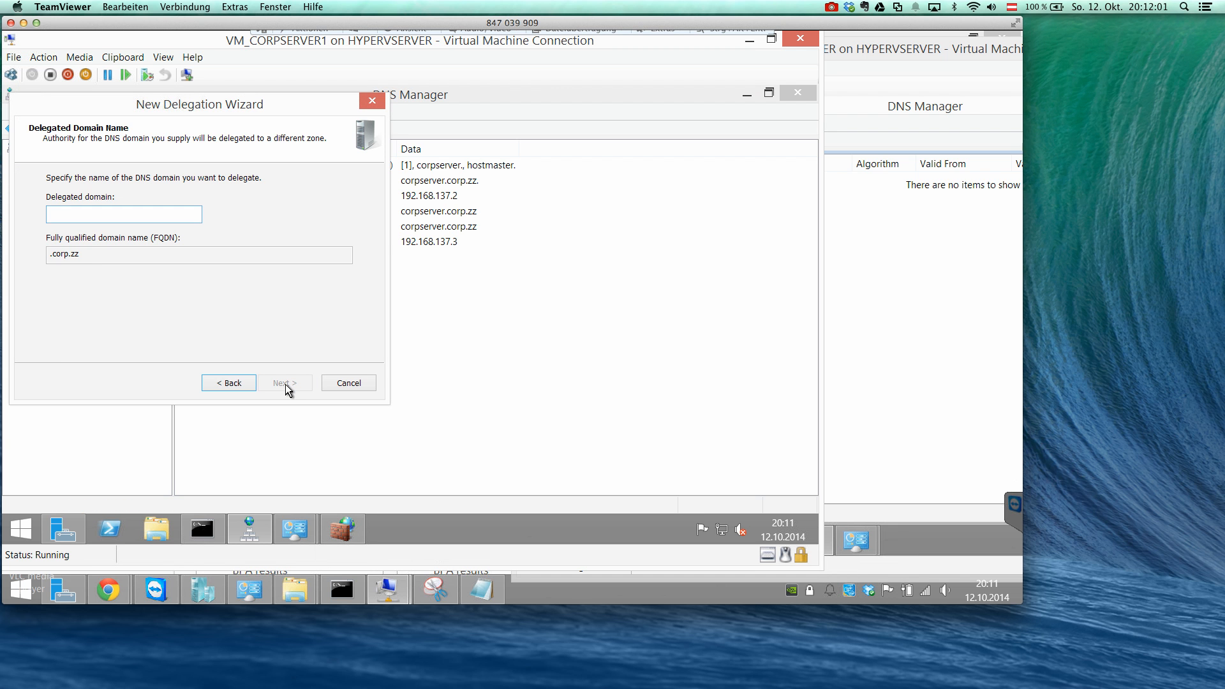
text(projec)
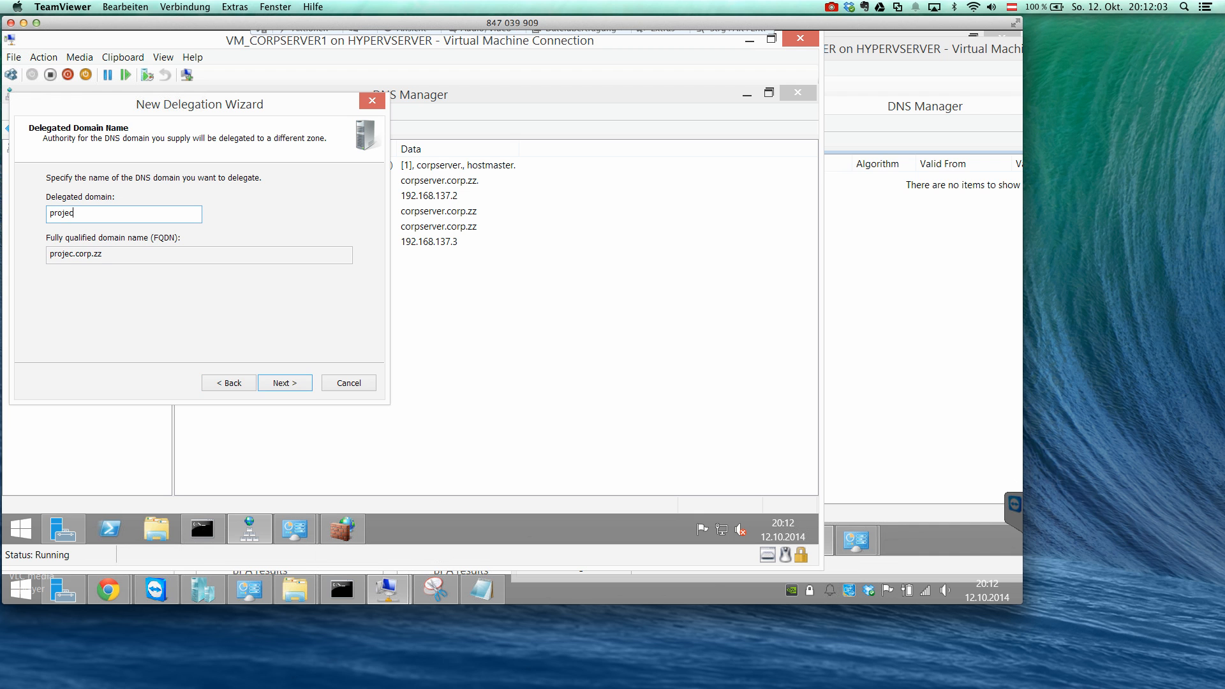
text(t)
click(269, 383)
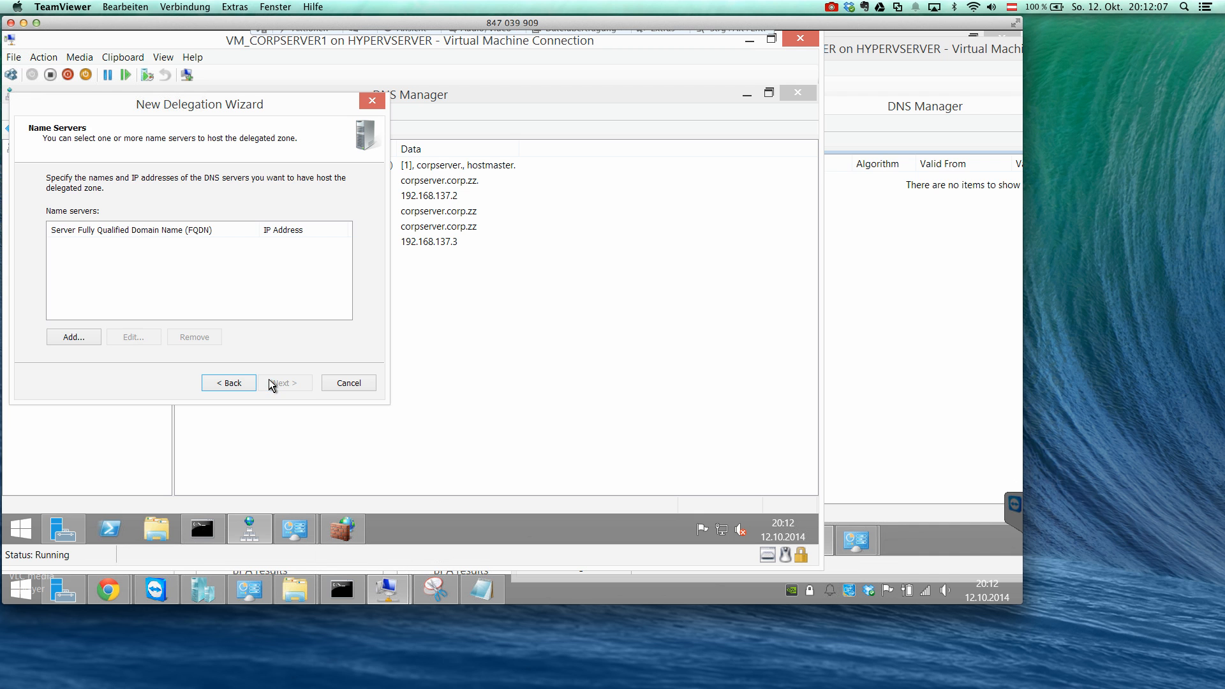
Start a name server record for the delegation with 192.168.137.3 as the server name, and clear that entry.
click(76, 340)
text(192.168.)
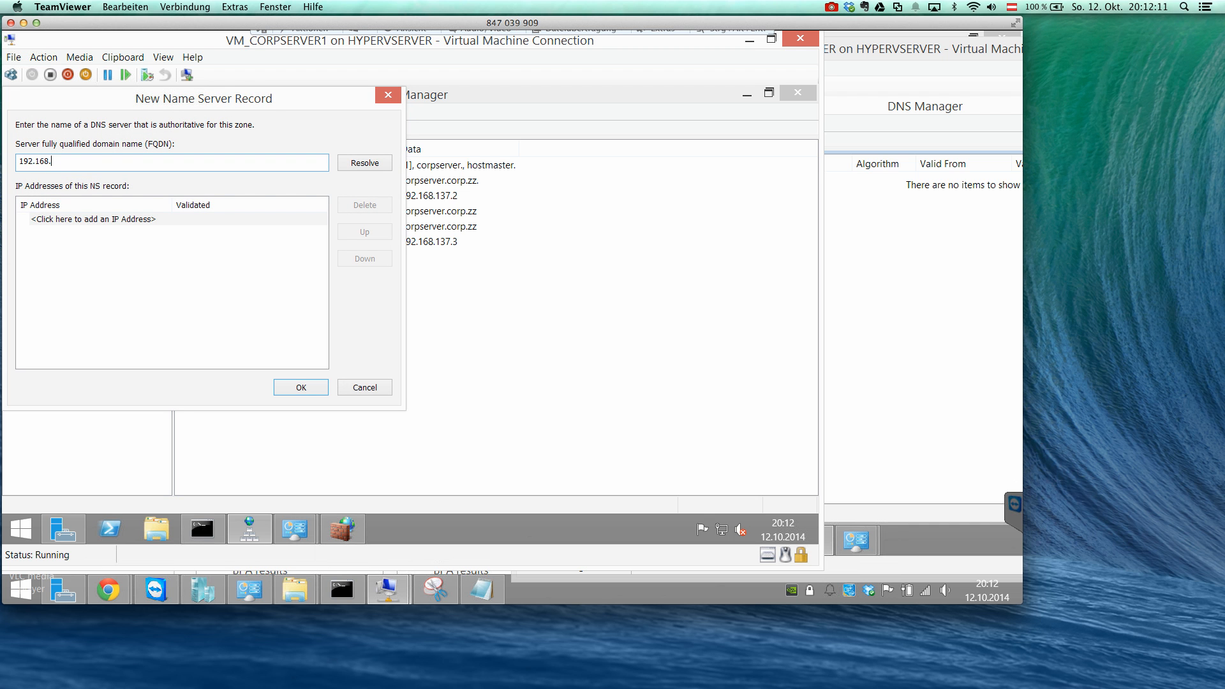
text(137.3)
double_click(111, 161)
right_click(112, 162)
click(155, 240)
Set the server's fully qualified domain name to dnsserver2.corp.zz and try to resolve its IP address.
text(dnsserver2.cro)
key(BackSpace)
key(BackSpace)
text(xro)
key(BackSpace)
key(BackSpace)
text(orp.zz)
click(359, 163)
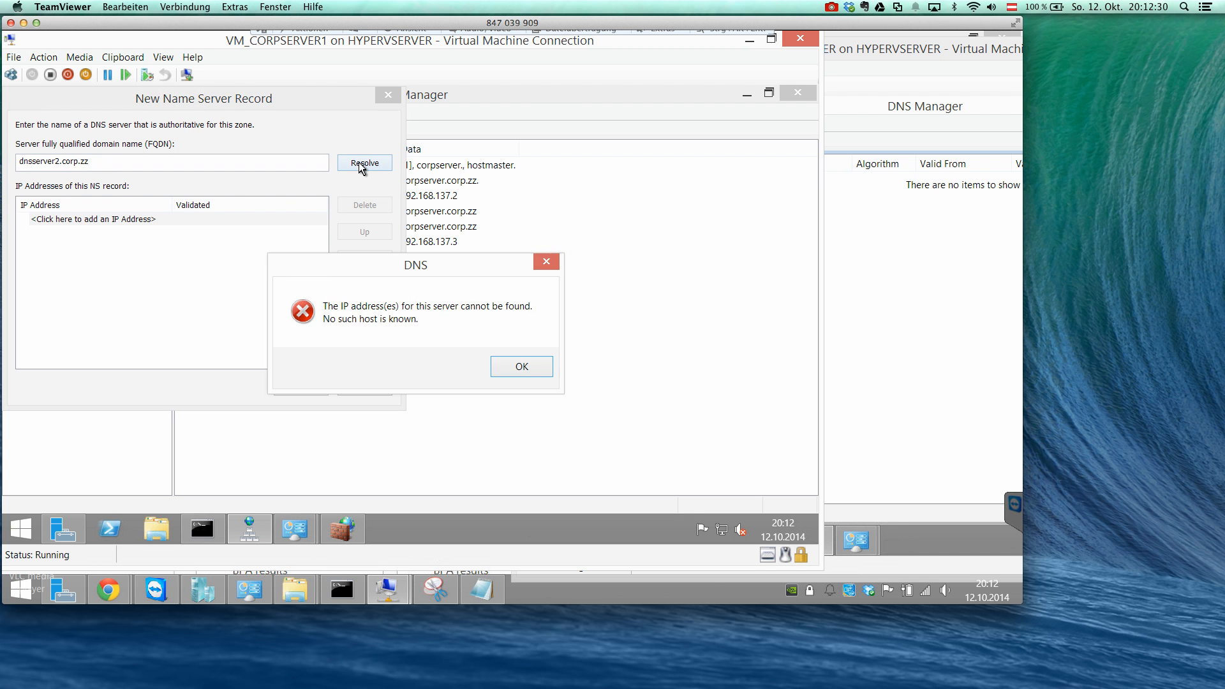
click(522, 372)
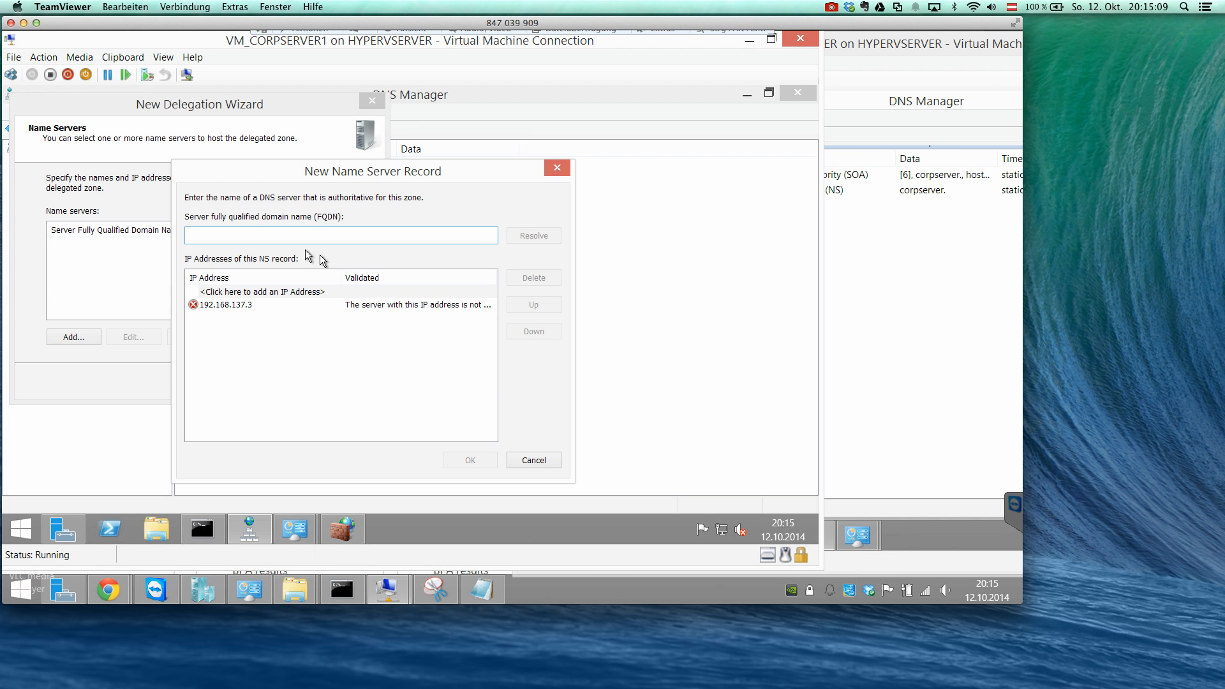
Re-enter dnsserver2.corp.zz as the delegation's name server, retry resolving its address, and try to validate 192.168.137.3.
text(dnsserver2.corrp.zz)
click(515, 237)
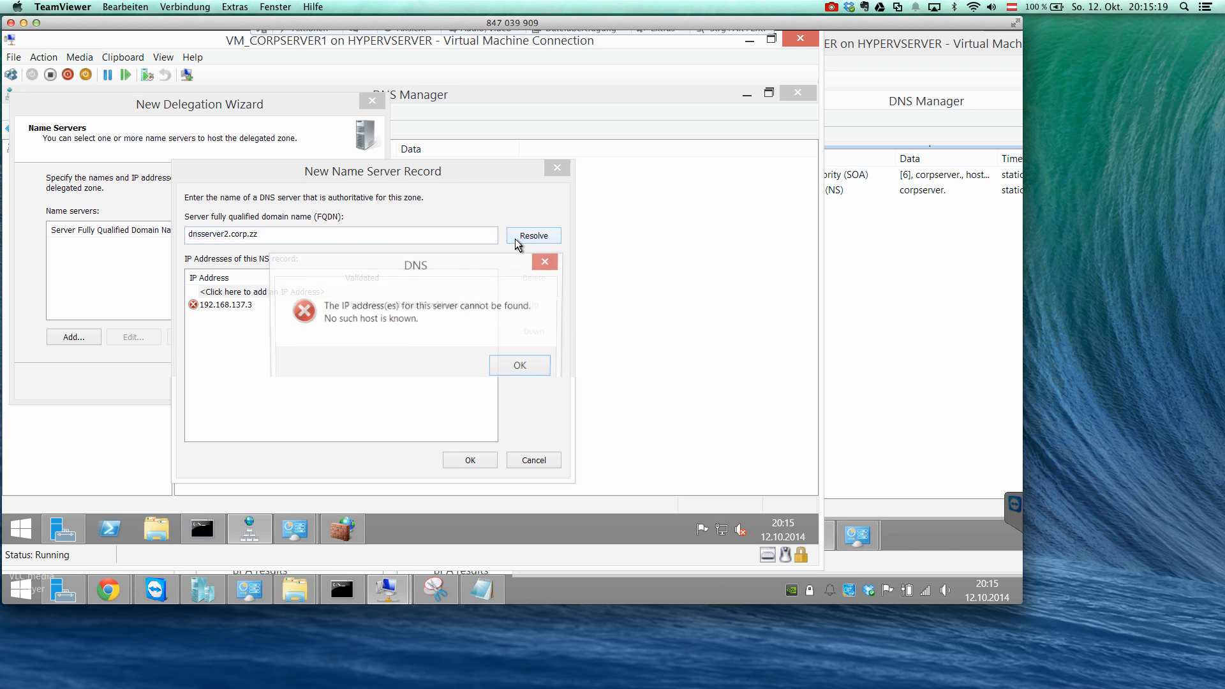
click(507, 368)
click(255, 304)
click(266, 306)
key(Return)
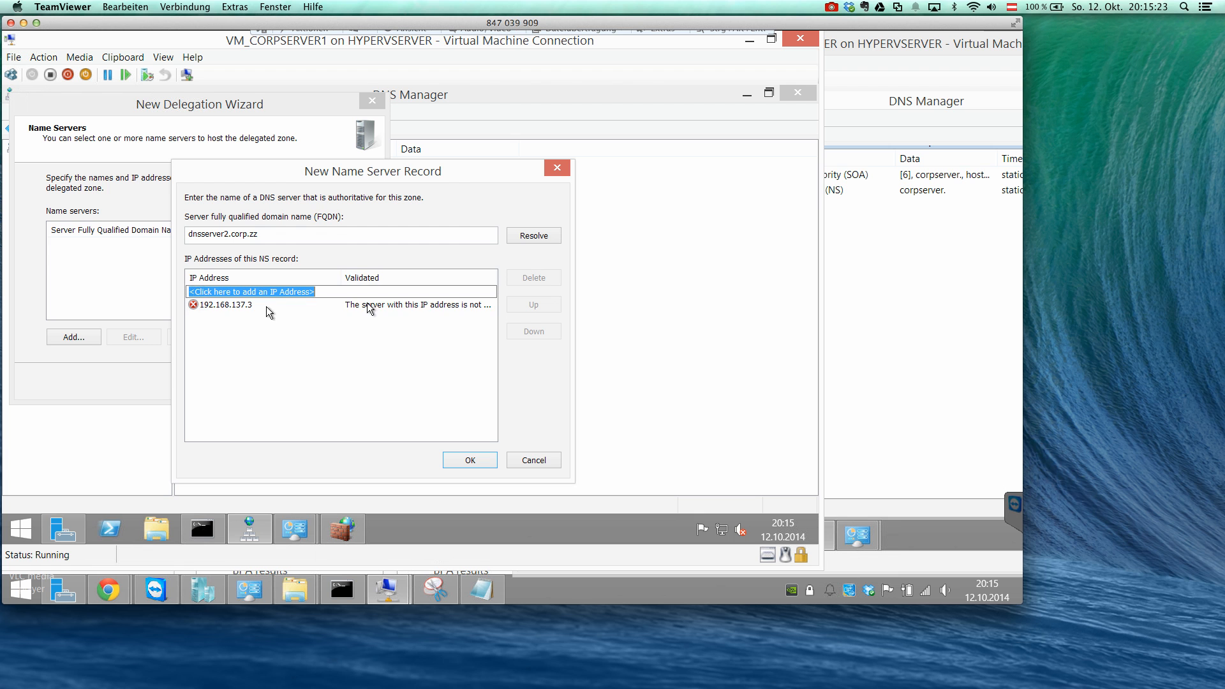
Read the full validation message for 192.168.137.3, and cancel the name server record and the delegation.
drag(343, 278, 264, 279)
drag(421, 275, 469, 276)
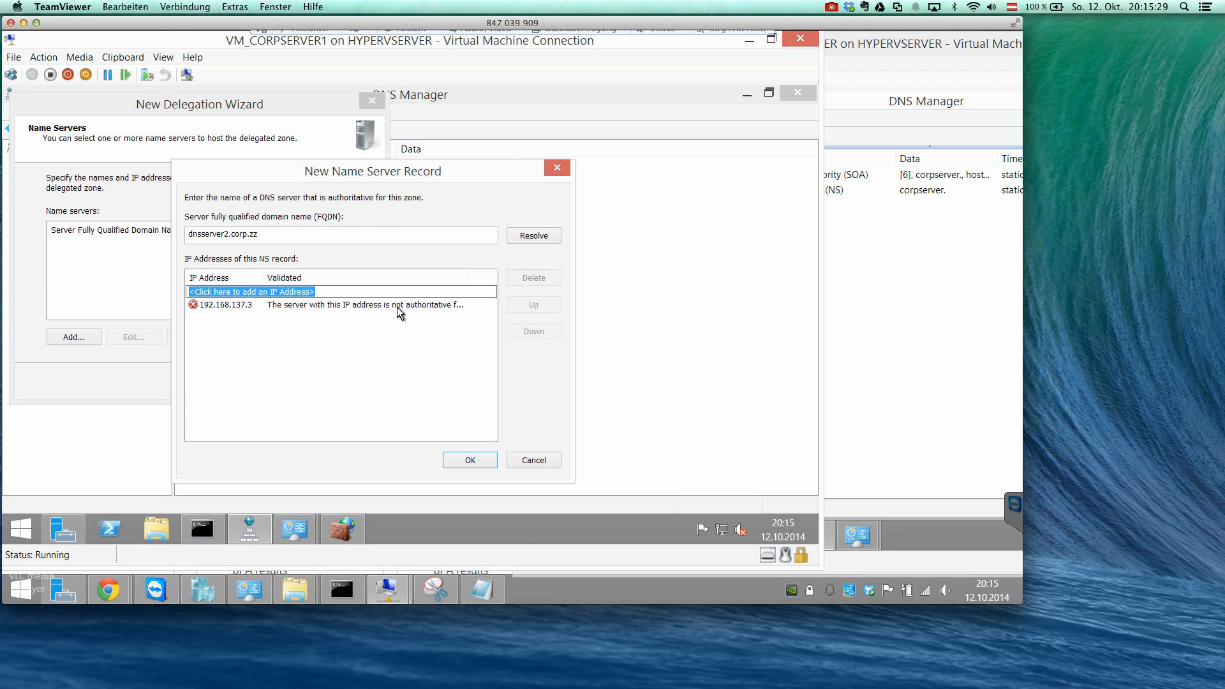
double_click(468, 277)
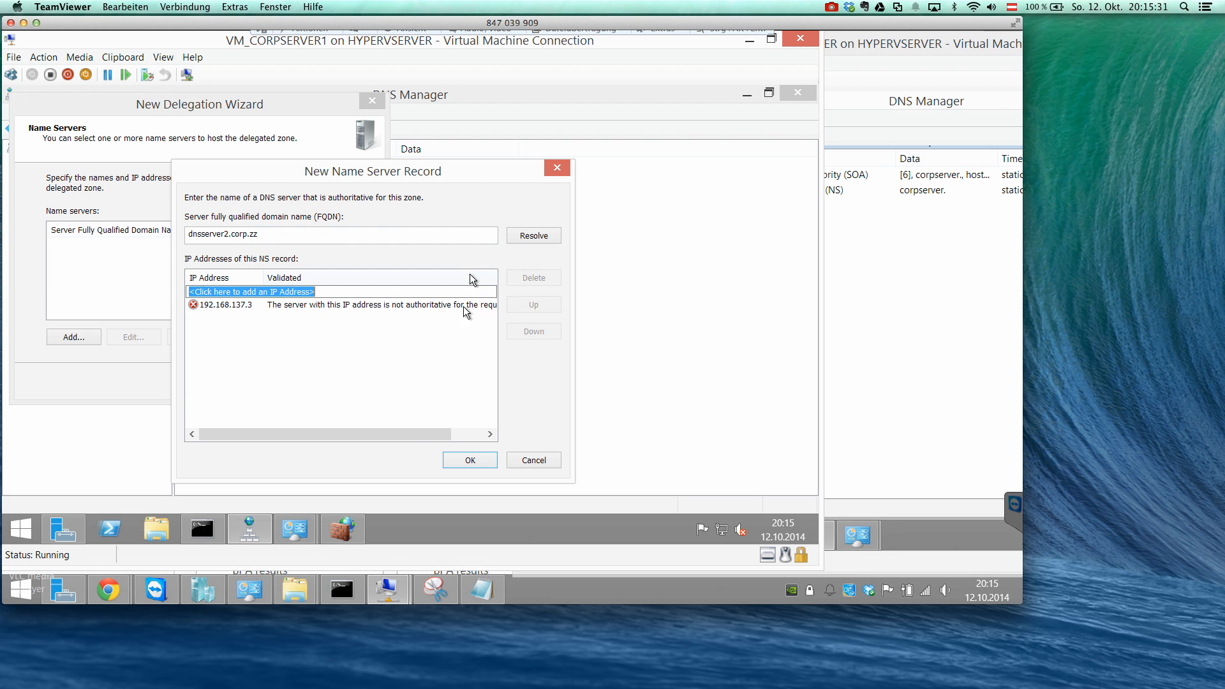
drag(410, 430, 485, 433)
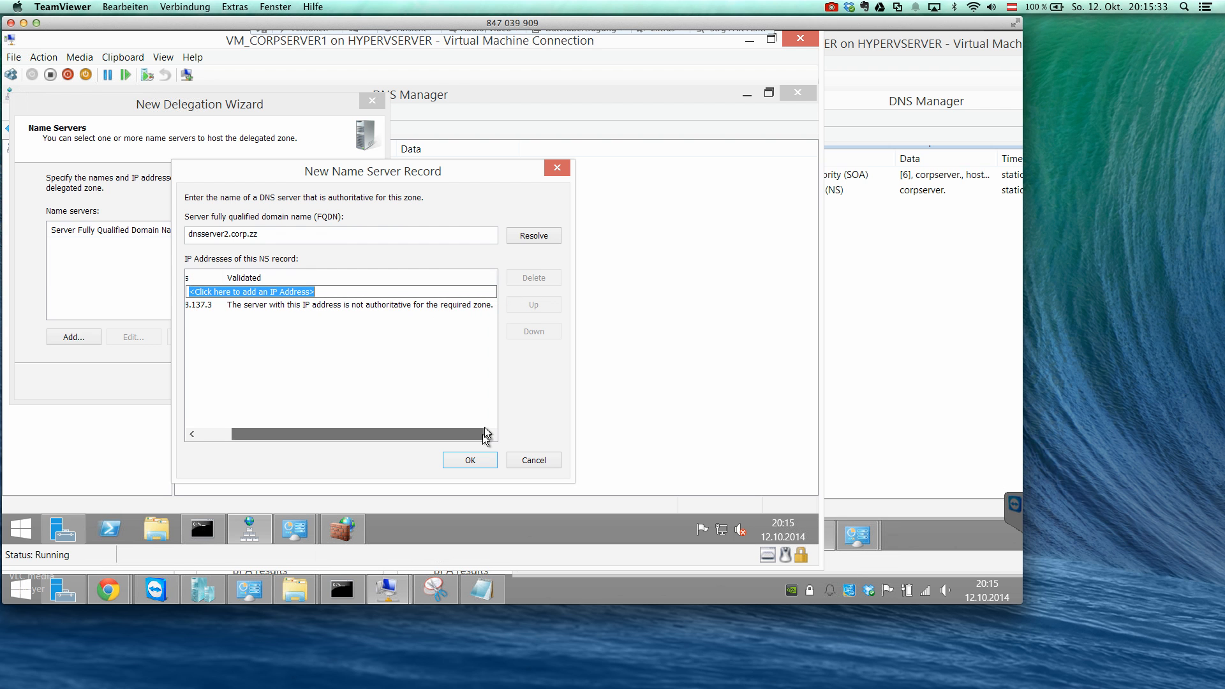
click(525, 454)
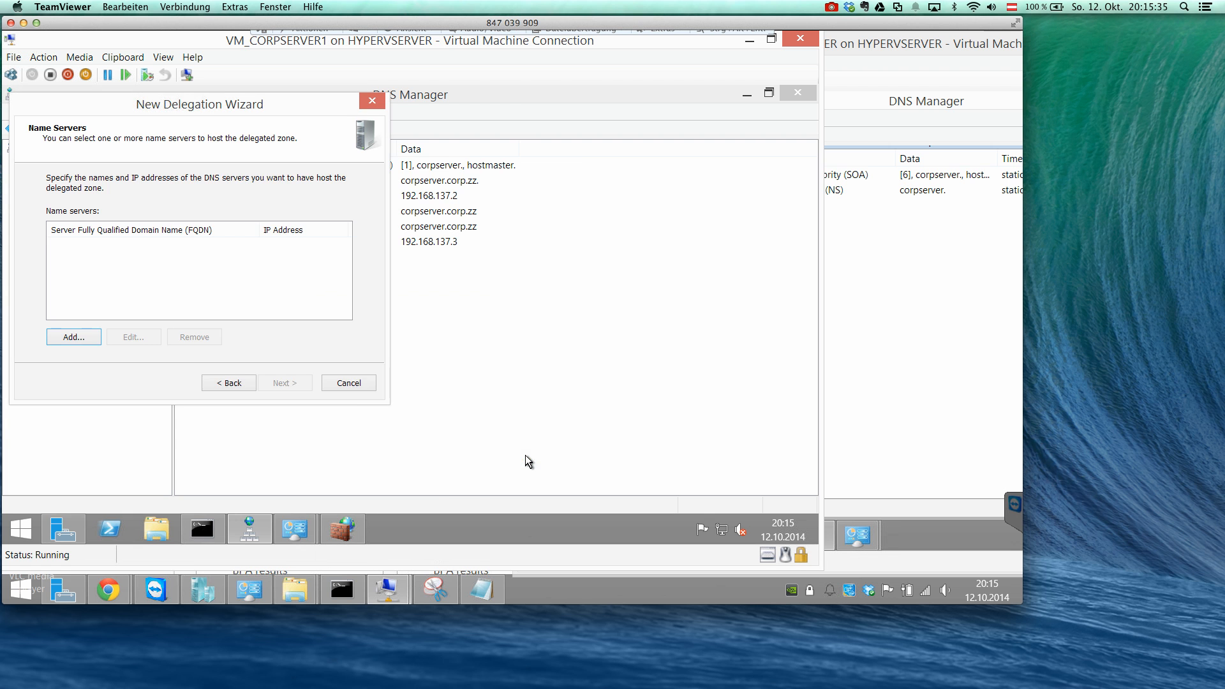
click(337, 382)
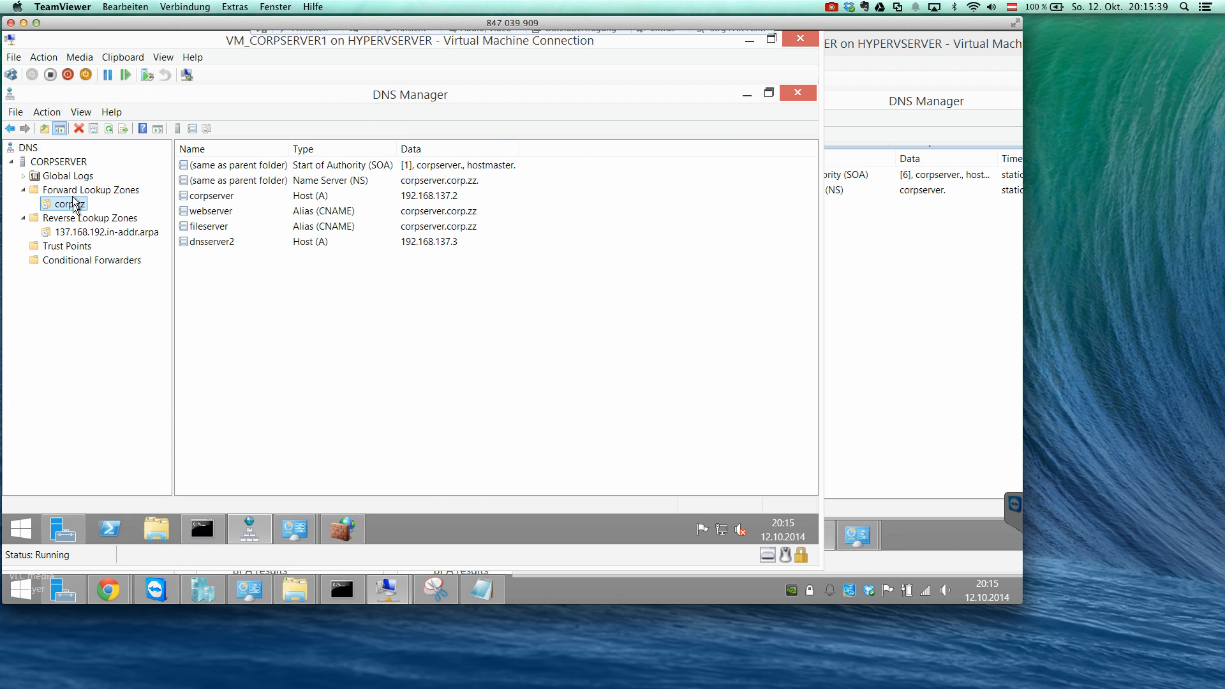
Open the properties of the corp.zz forward lookup zone at its list of name servers.
right_click(74, 204)
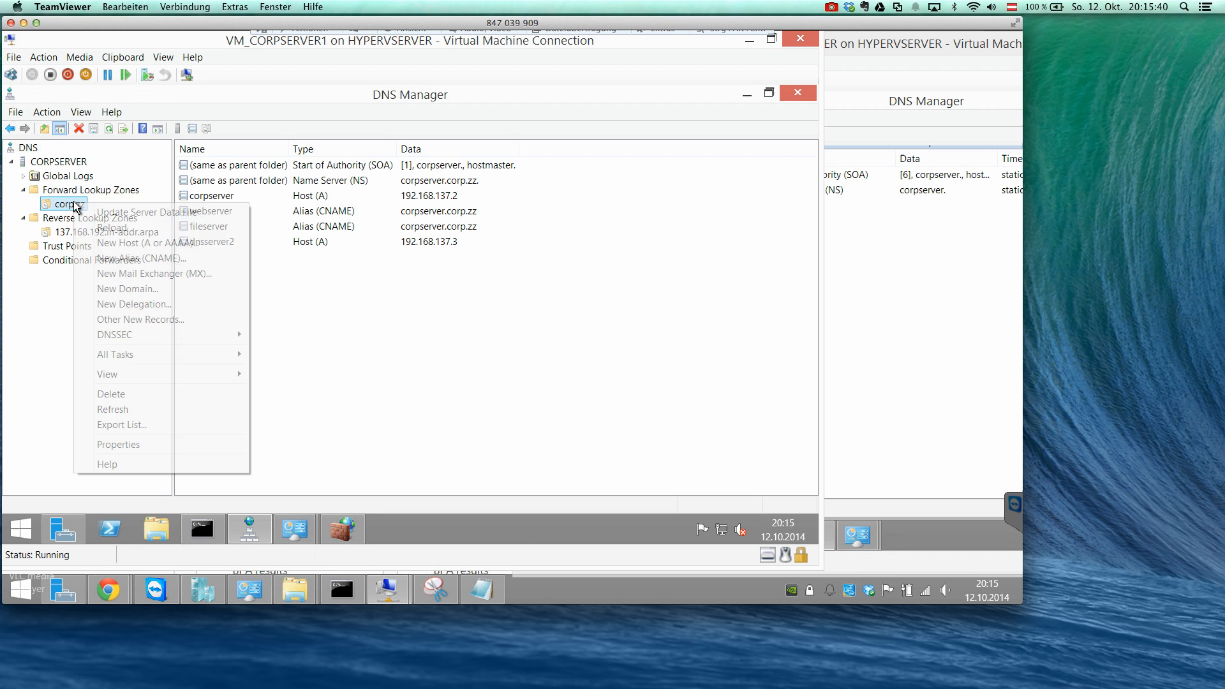
click(155, 443)
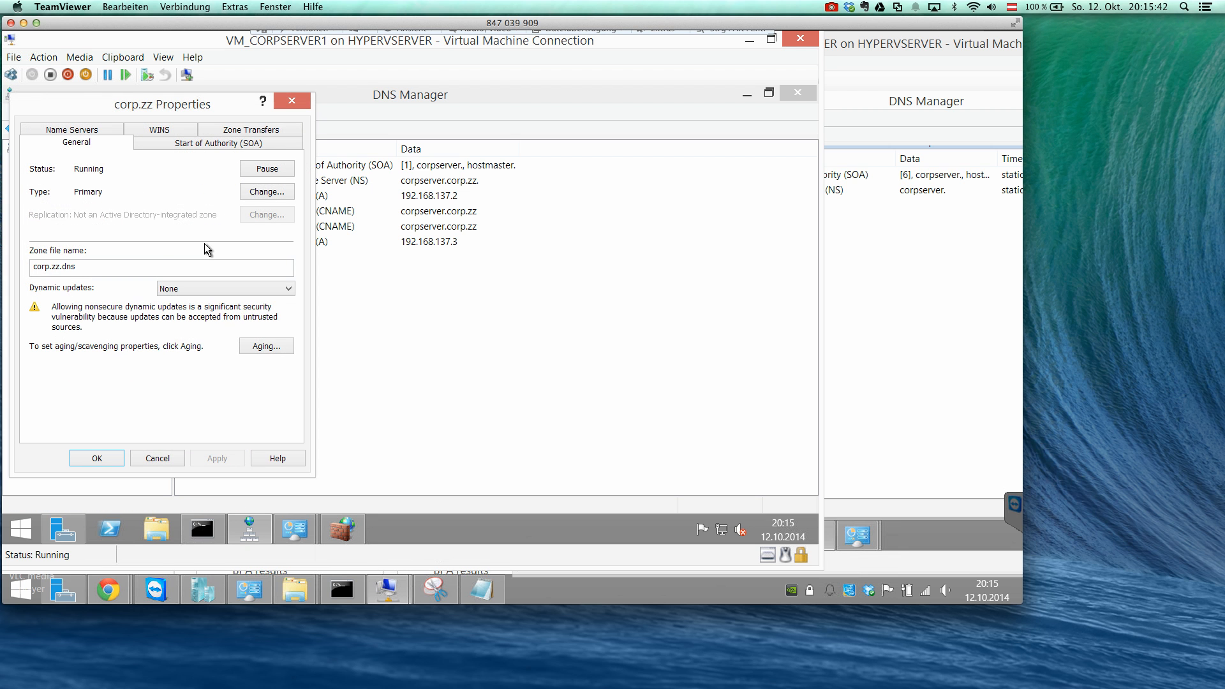
click(200, 145)
click(209, 131)
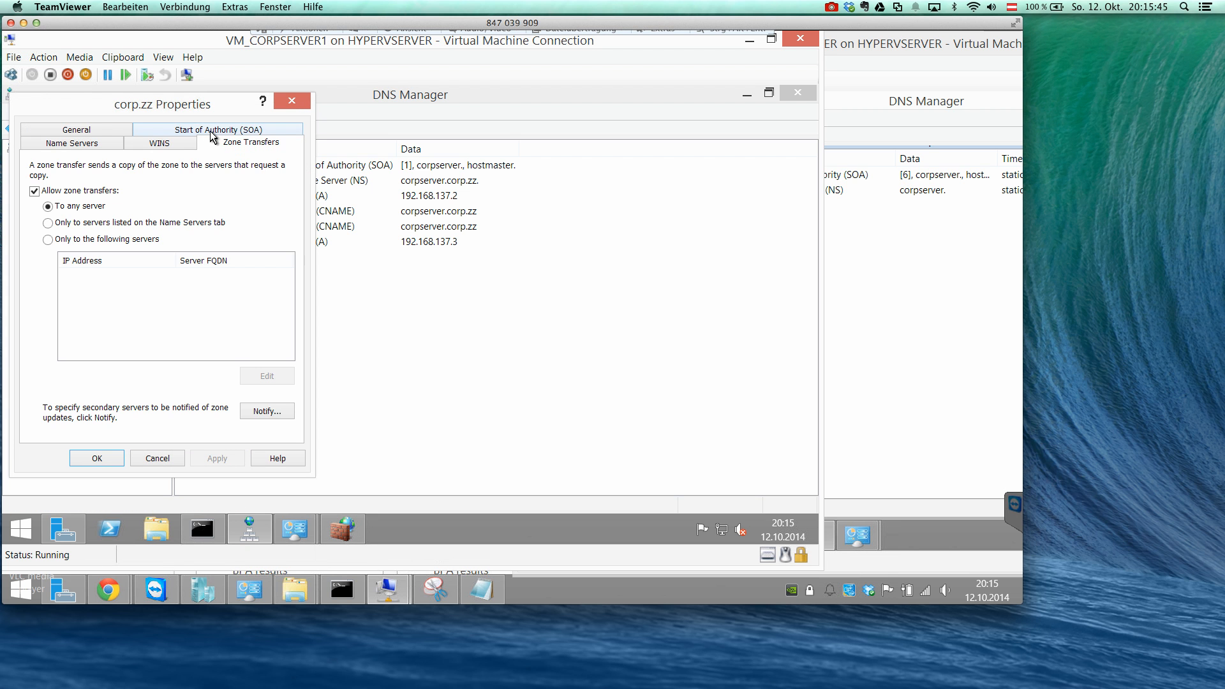
click(86, 142)
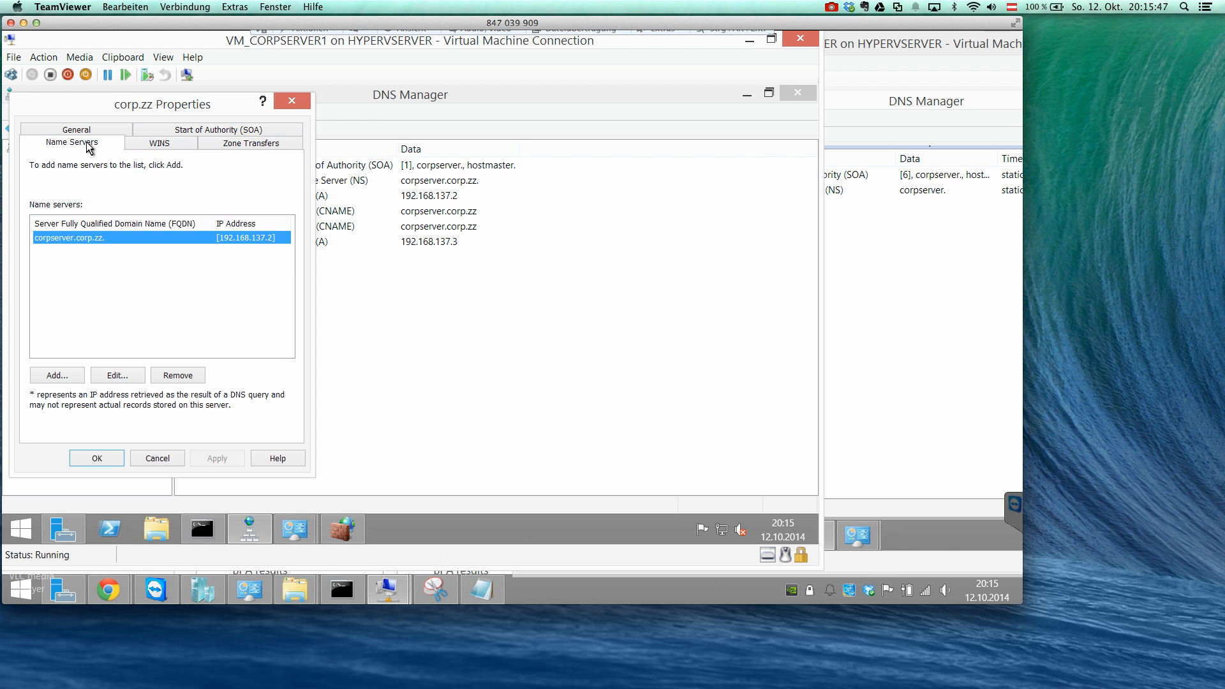
Start a name server record for the corp.zz zone with the FQDN dnsserver2.corp.zz and try to resolve its address.
click(71, 379)
text(dnsserver2.crop.zz)
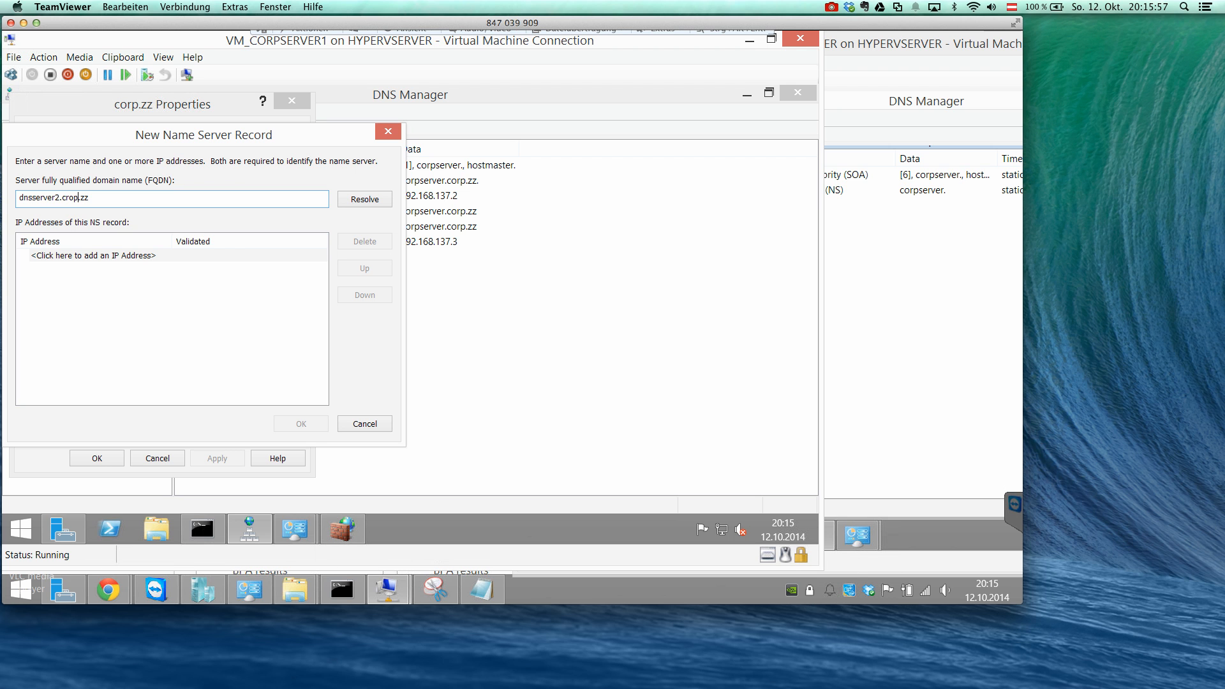
key(Right)
key(BackSpace)
key(BackSpace)
key(BackSpace)
text(orp)
click(372, 203)
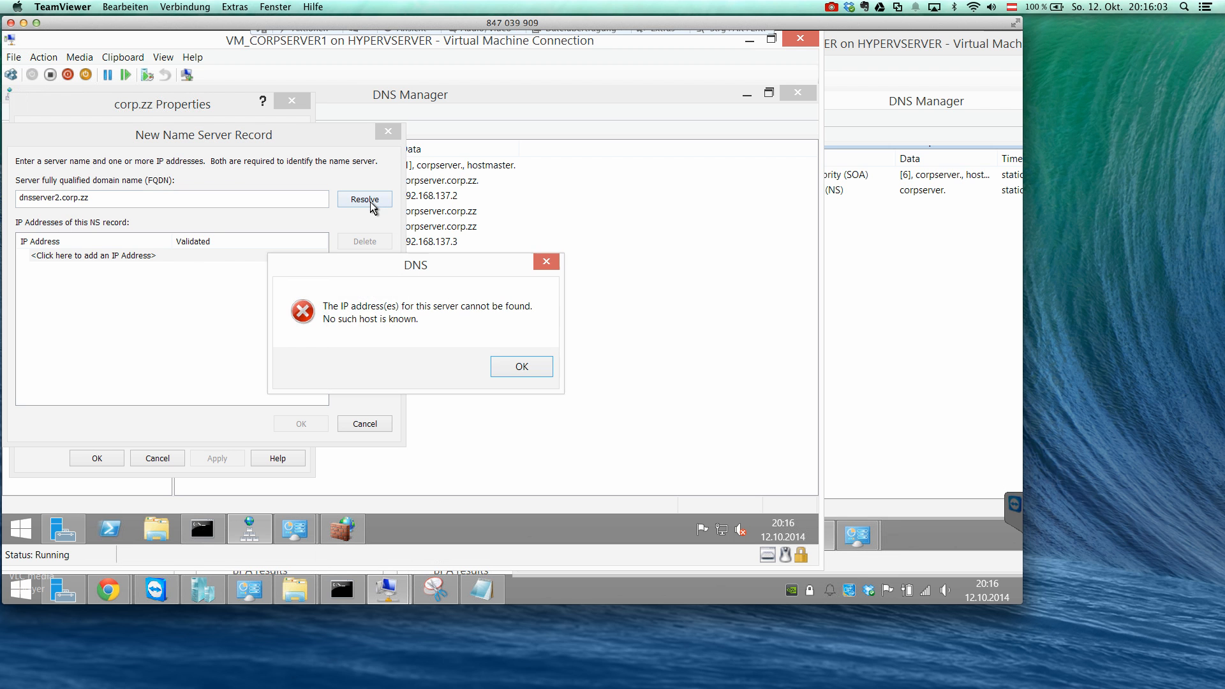
click(507, 364)
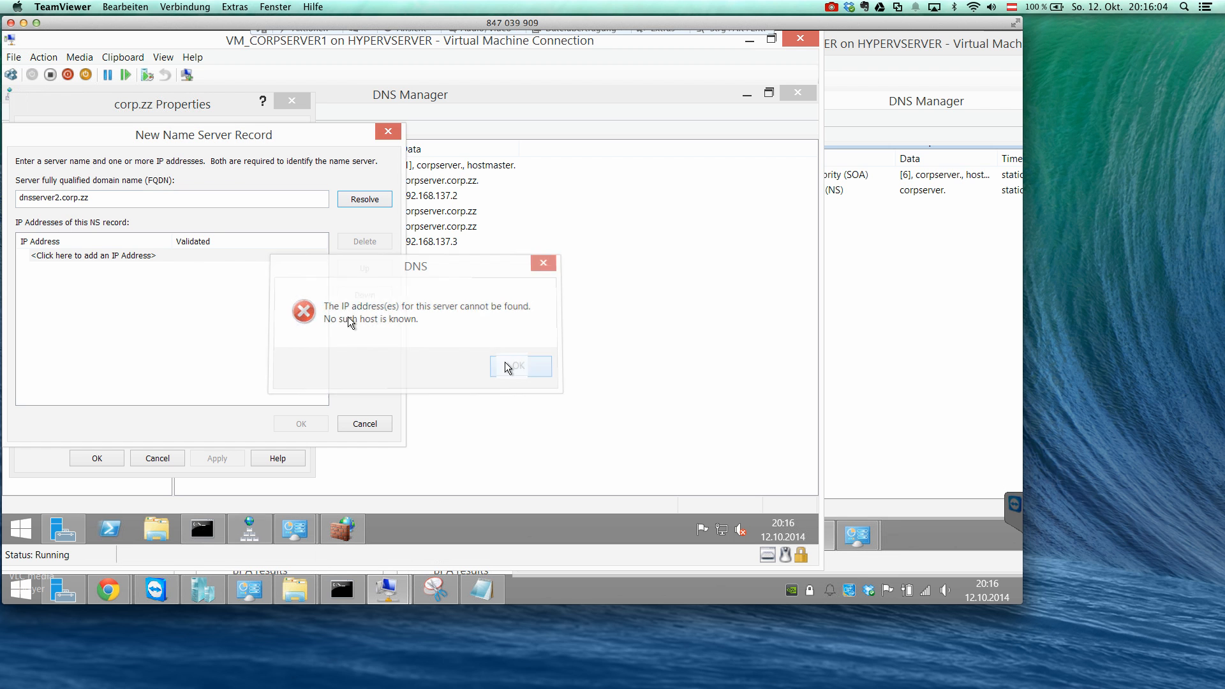
Give the new name server record the IP address 192.168.137.3 and save the corp.zz zone's name servers.
click(98, 254)
text(1)
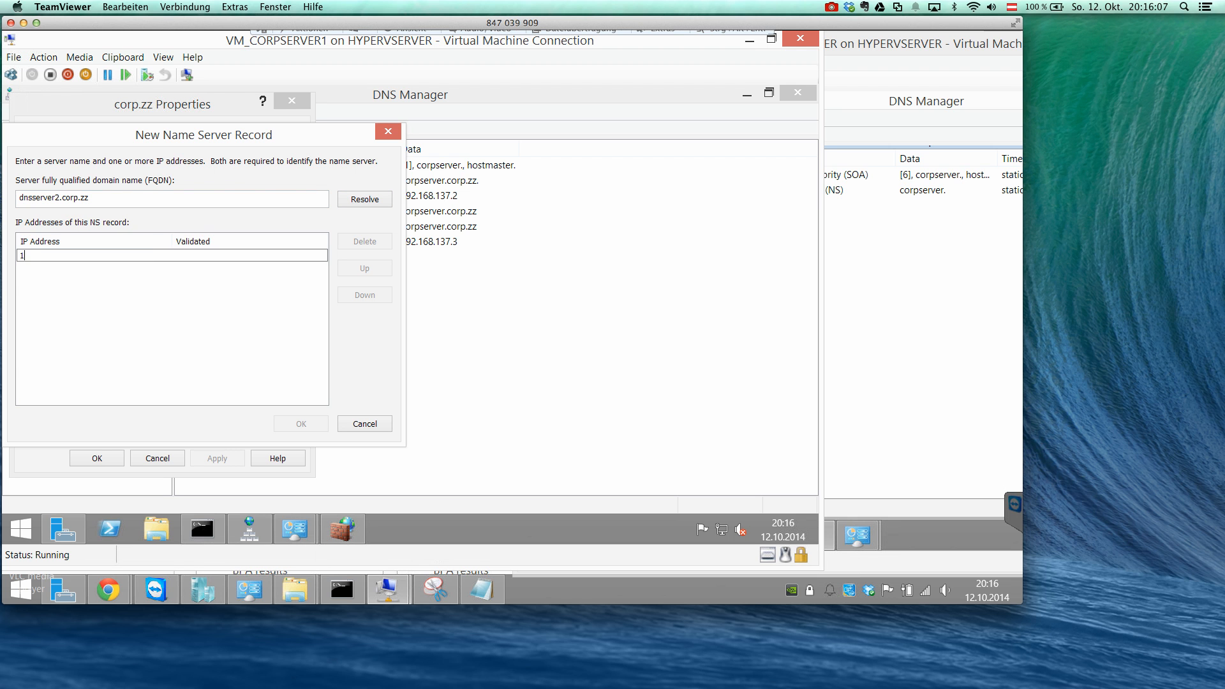
text(92.168.137.3)
key(Return)
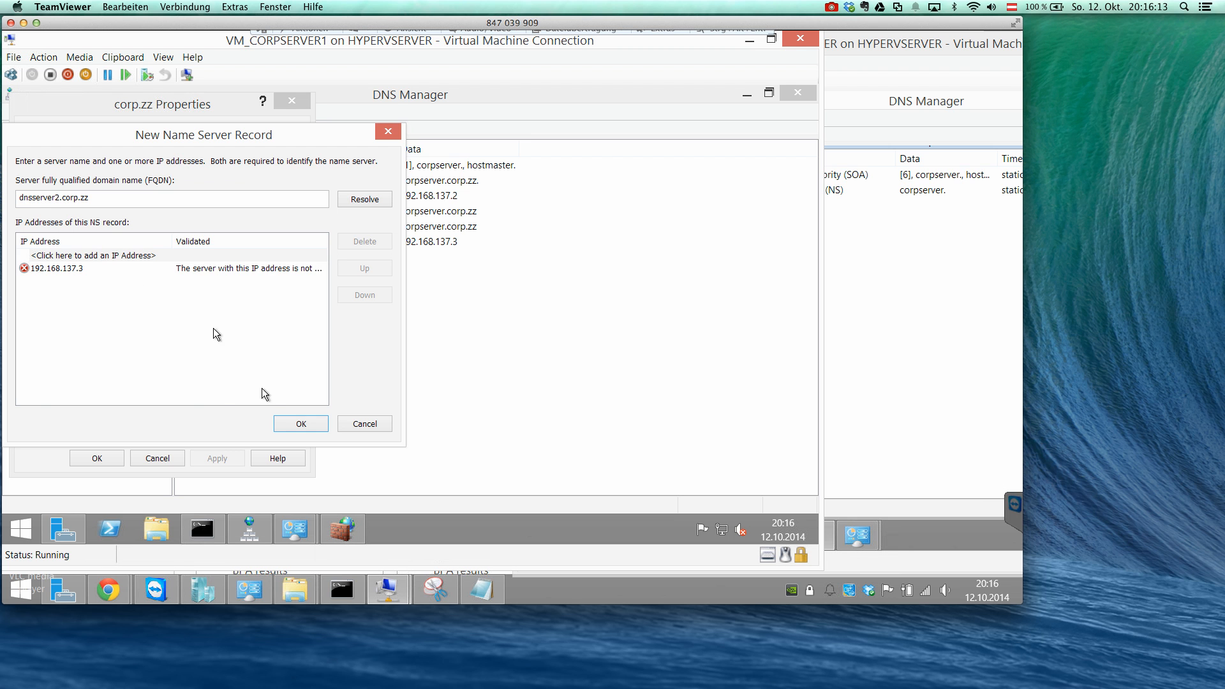
click(285, 428)
click(233, 457)
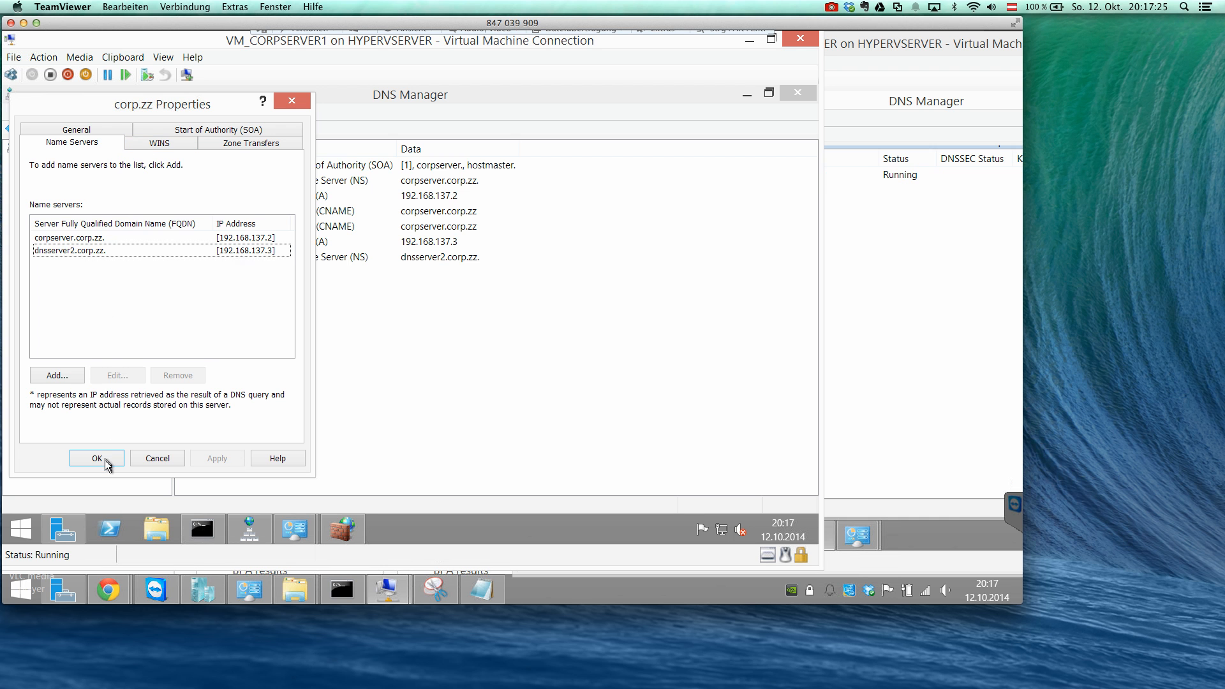
click(97, 458)
Start a new delegation from the corp.zz zone for the domain project, up to choosing its name servers.
right_click(83, 206)
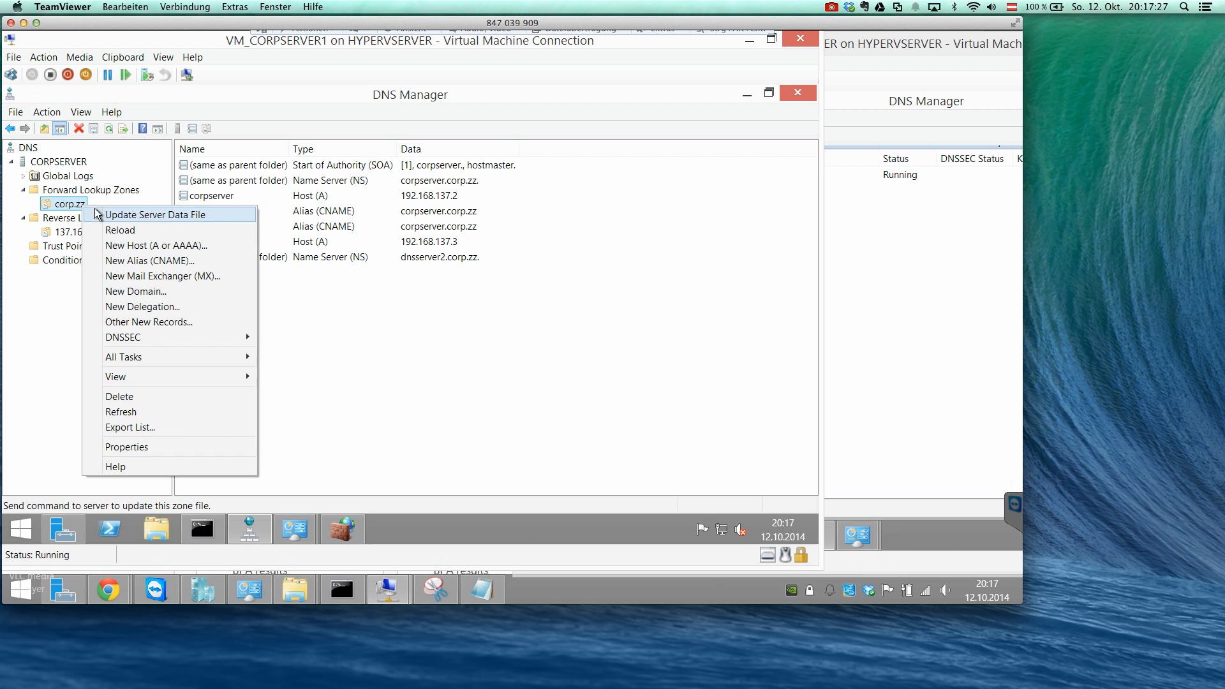
click(152, 307)
click(284, 383)
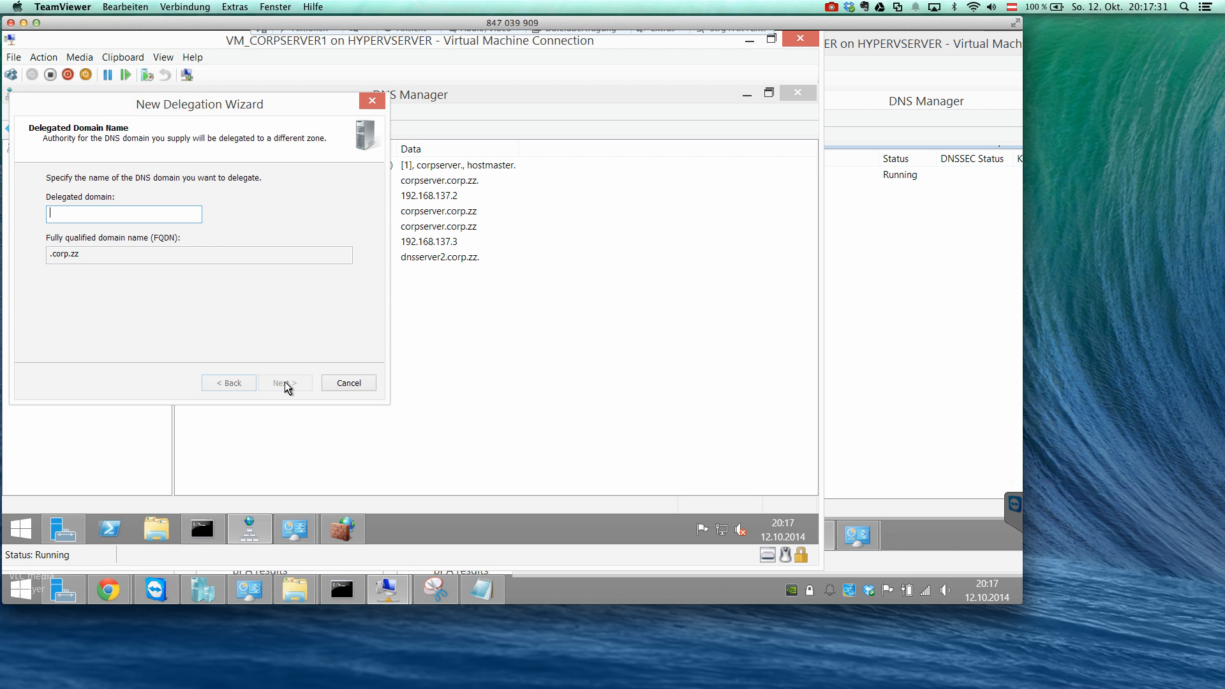
text(project)
click(284, 383)
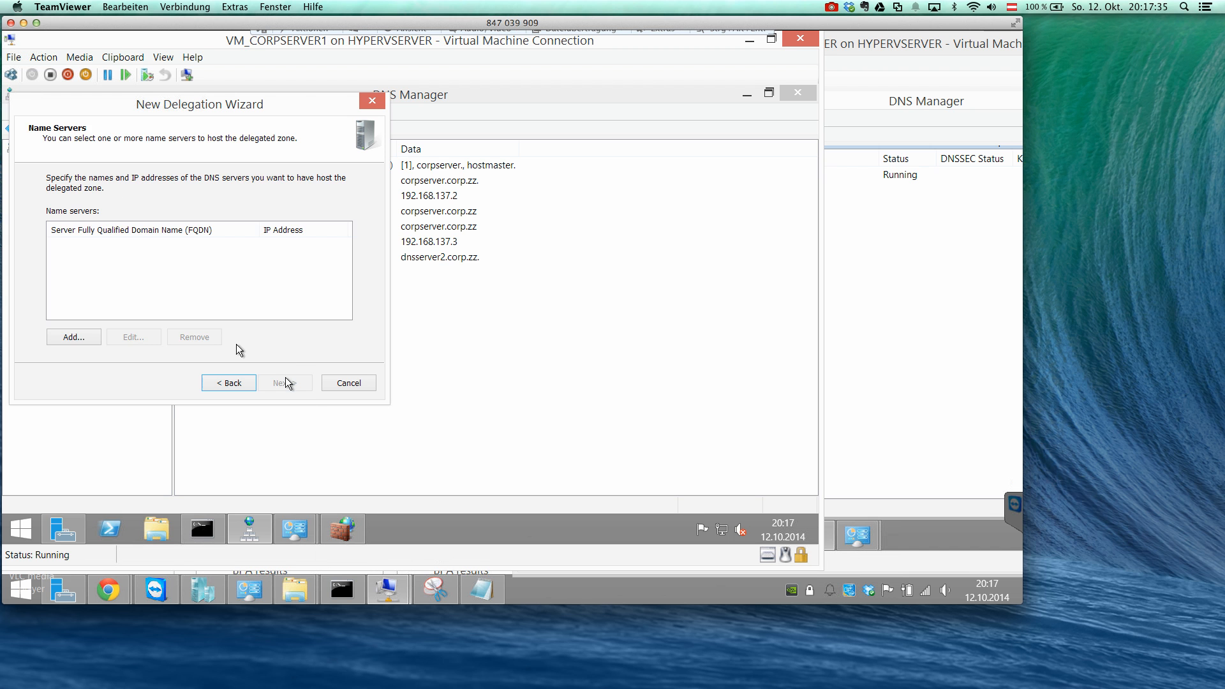
Start a name server record for the delegation with the IP address 192.168.137.3.
click(67, 340)
click(93, 219)
text(192.168.137.3)
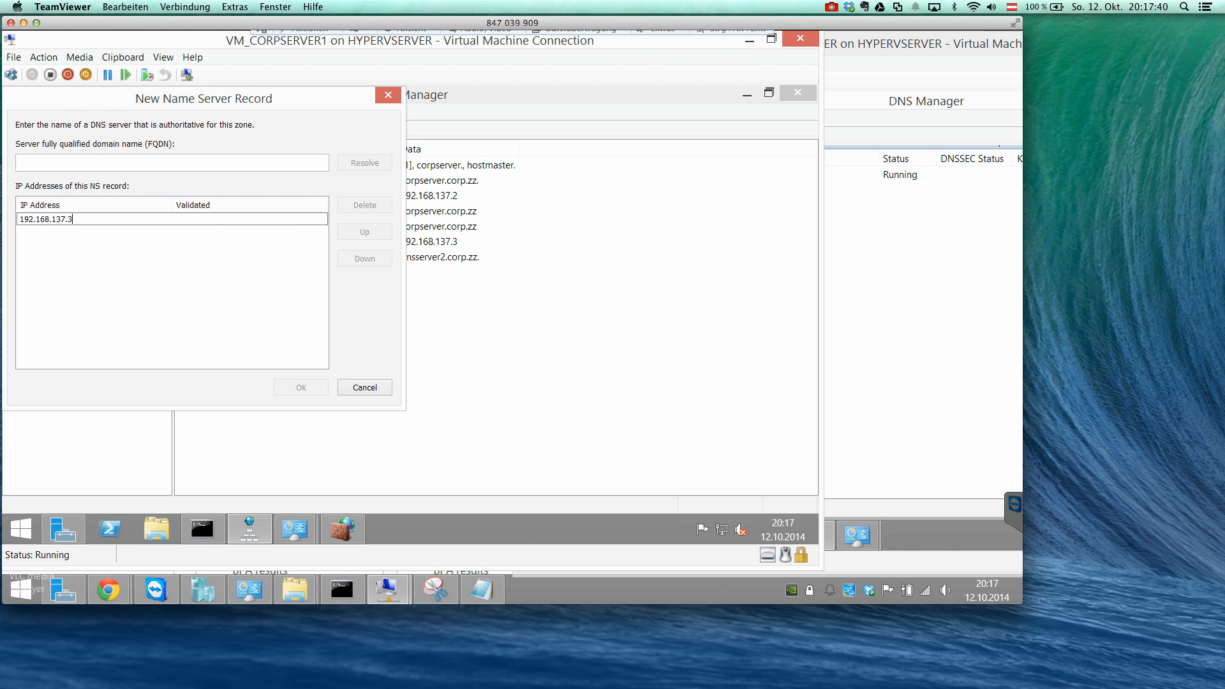
key(Return)
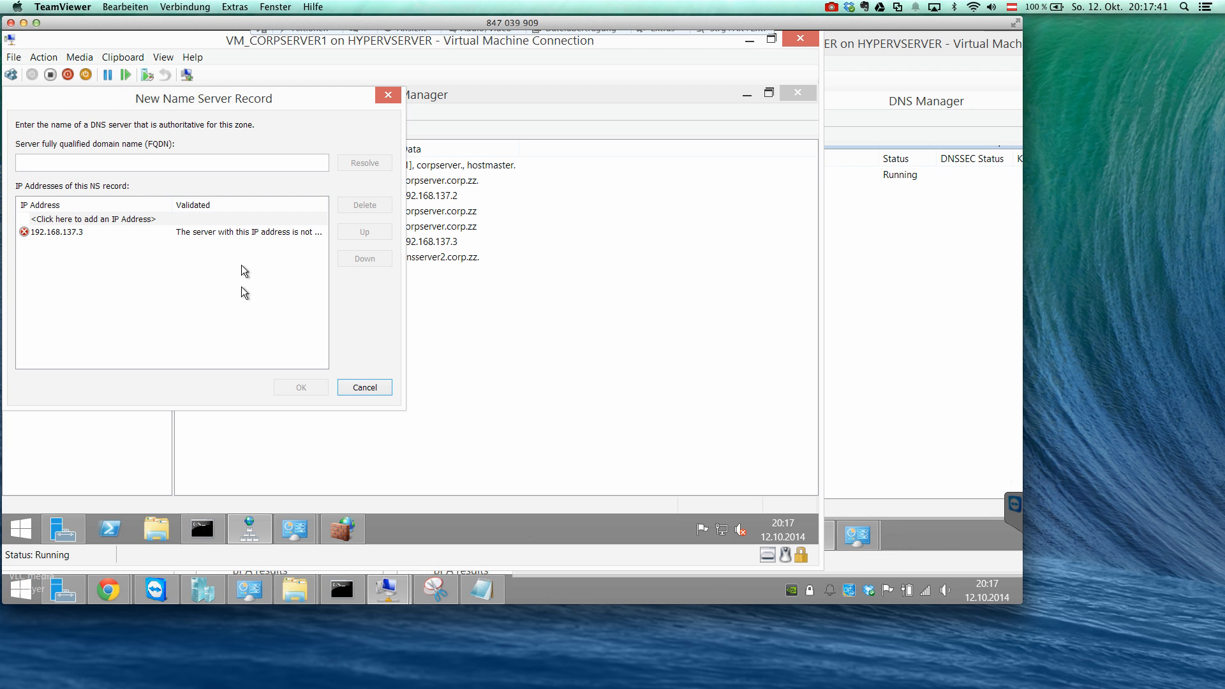
On DNSSERVER2, create a primary forward lookup zone named project.corp.zz with the new zone file project.corp.zz.dns.
click(848, 292)
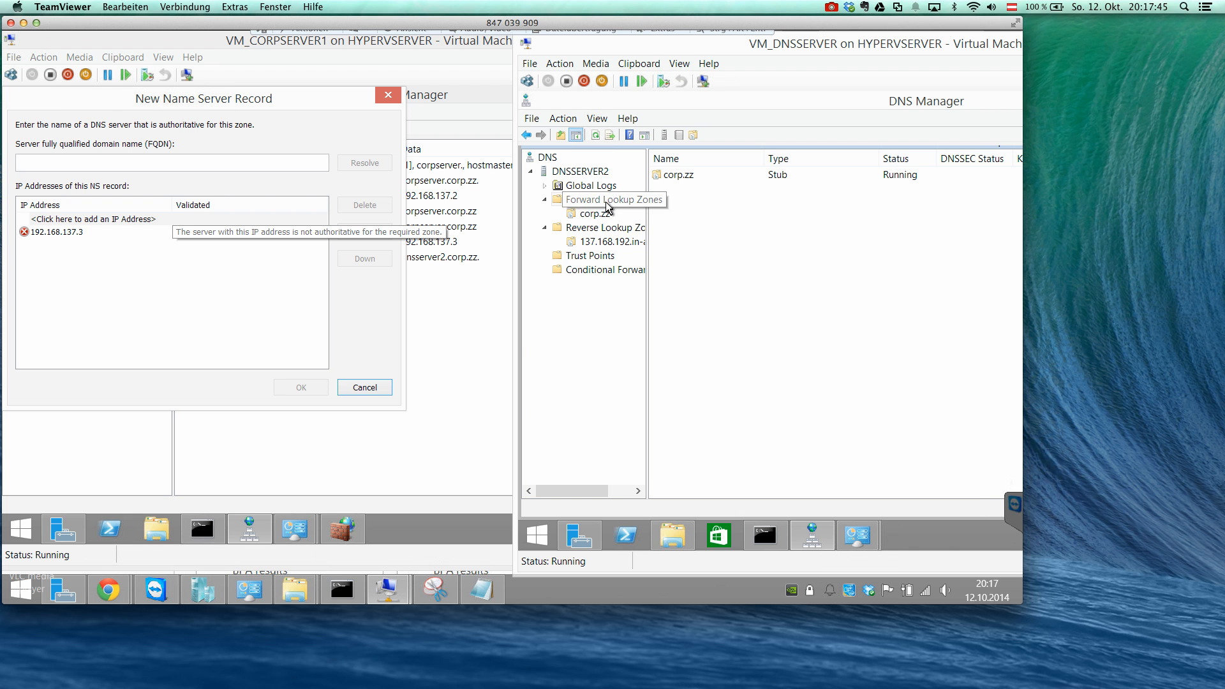
right_click(607, 205)
click(631, 215)
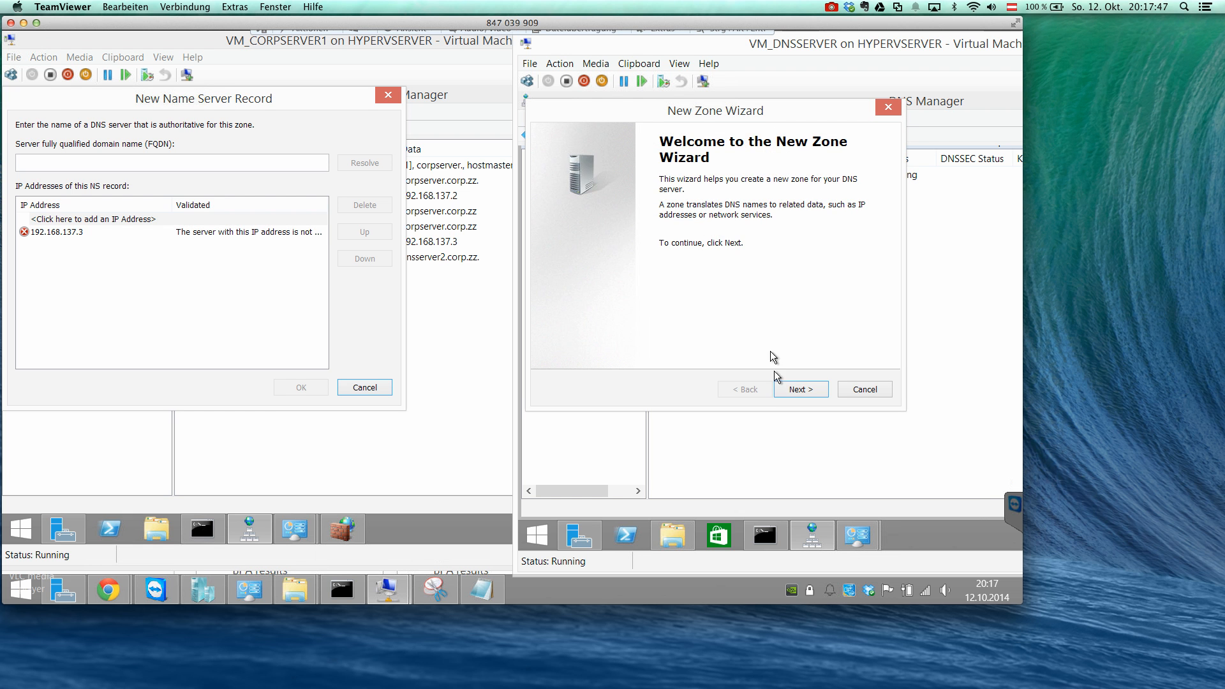
click(791, 390)
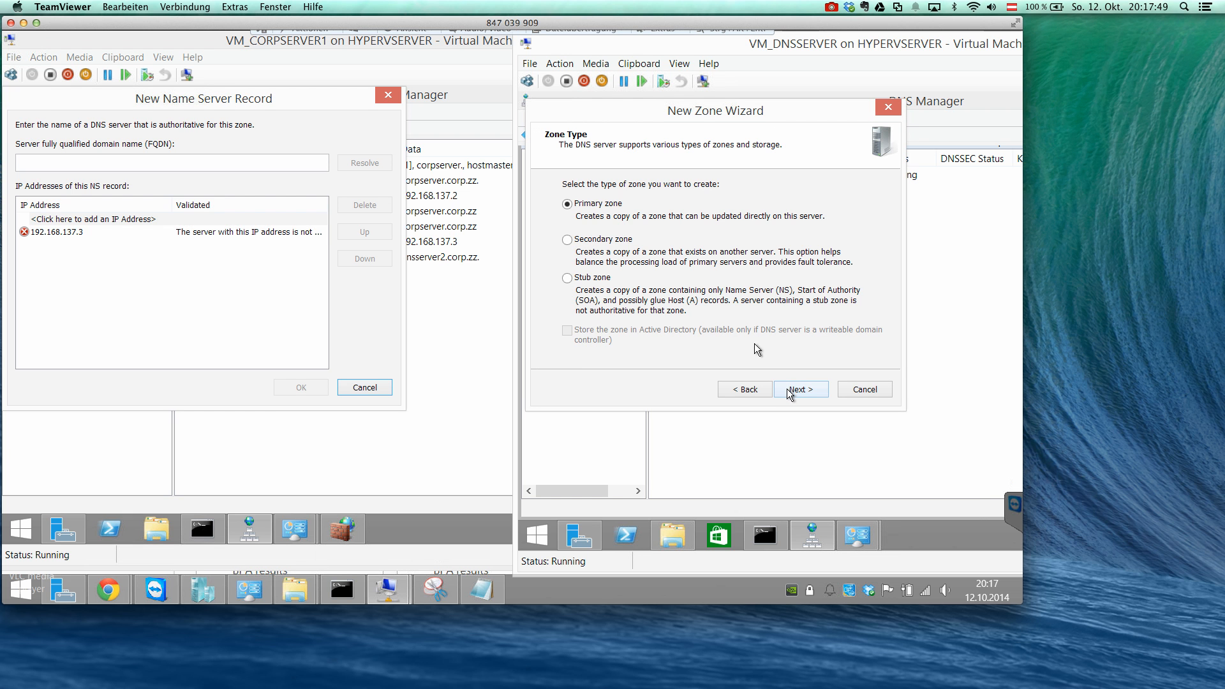
click(793, 391)
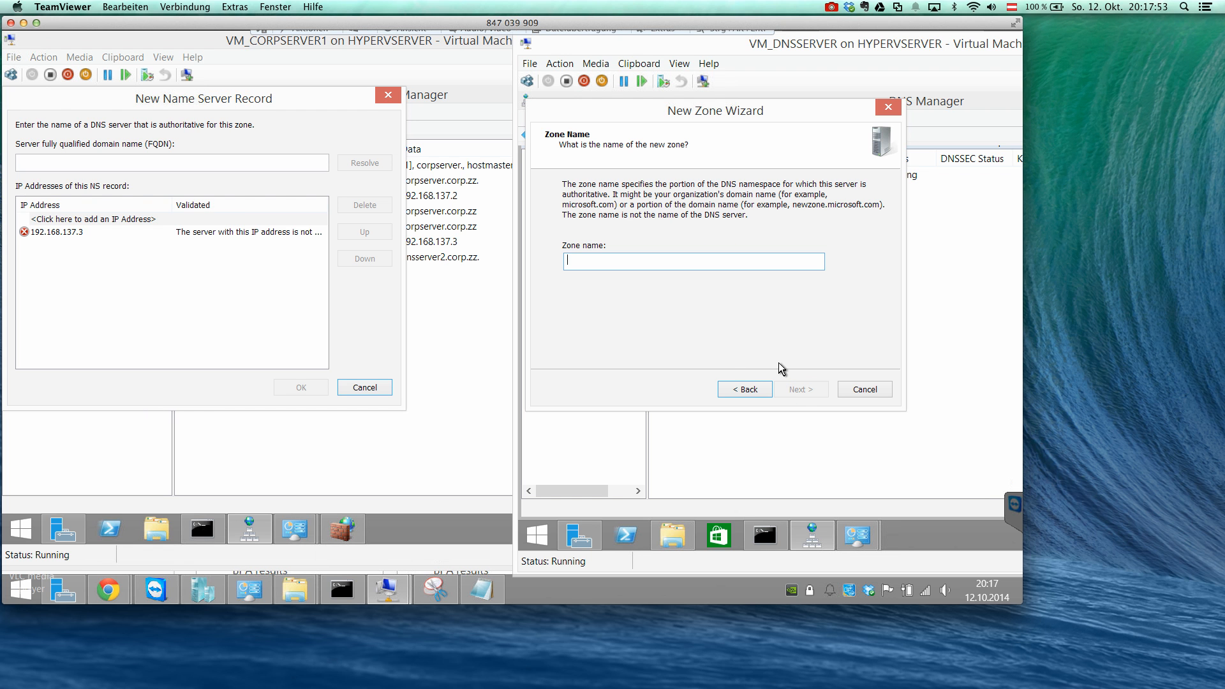
text(project.corp.zz)
click(807, 392)
click(808, 392)
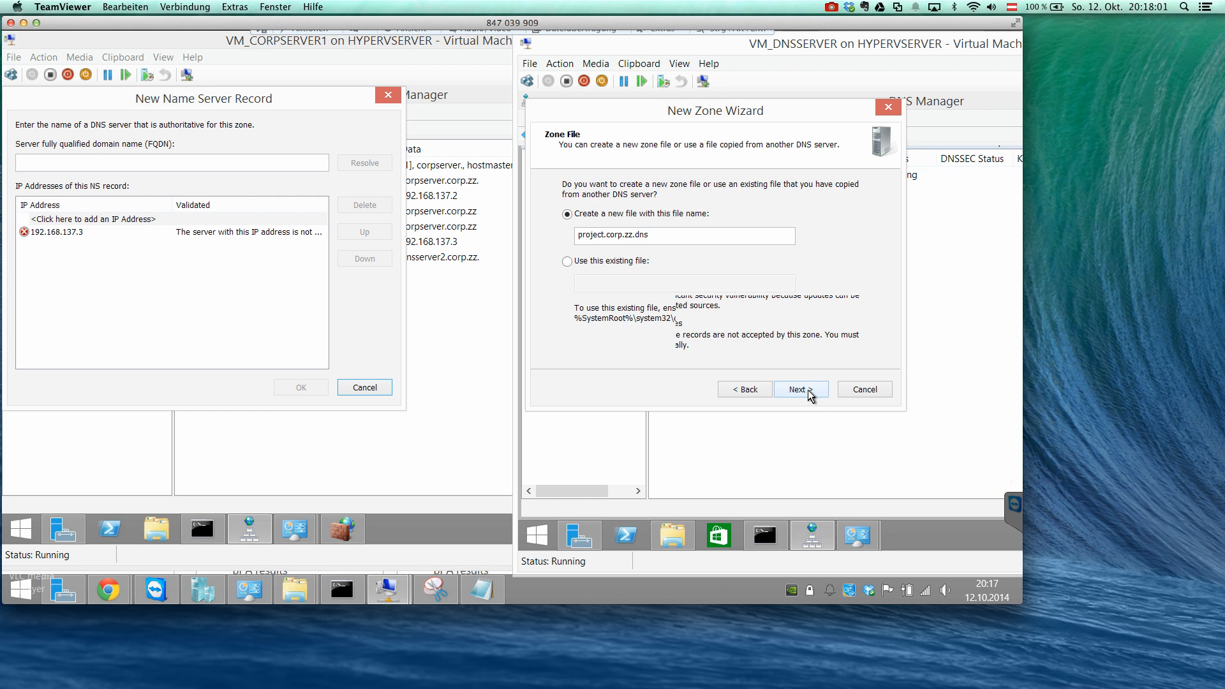
click(807, 391)
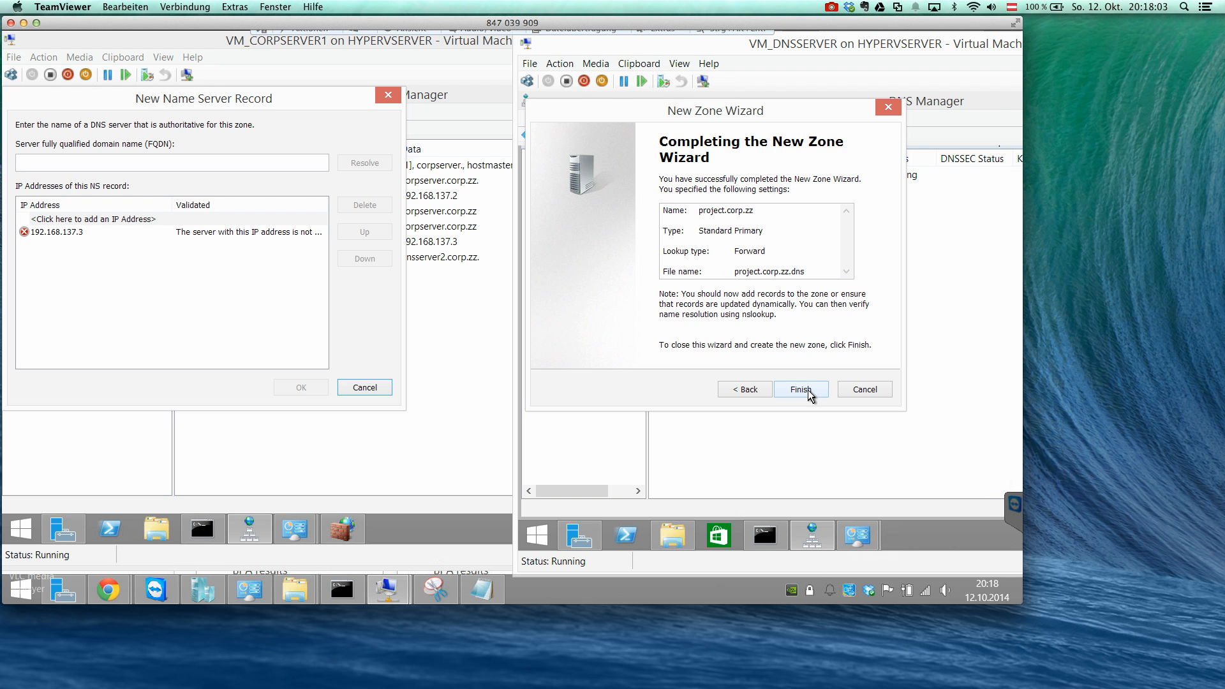
click(806, 391)
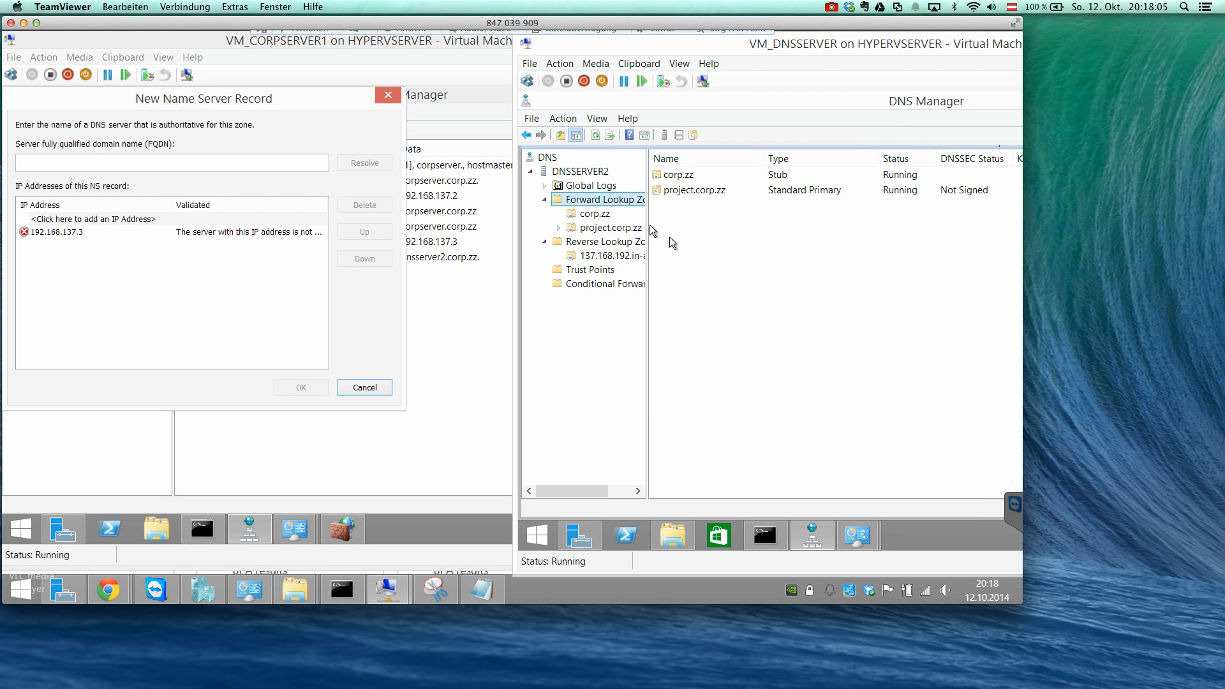
Open the properties of the new project.corp.zz zone at its list of name servers.
click(601, 230)
right_click(600, 230)
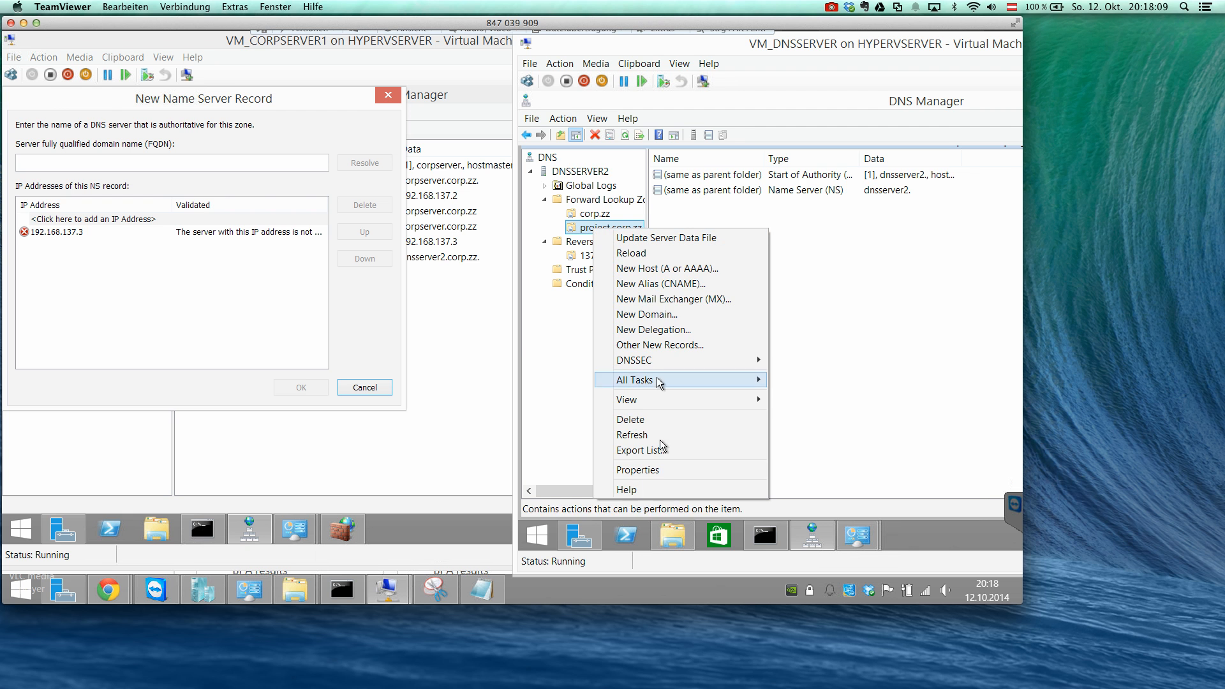
click(661, 471)
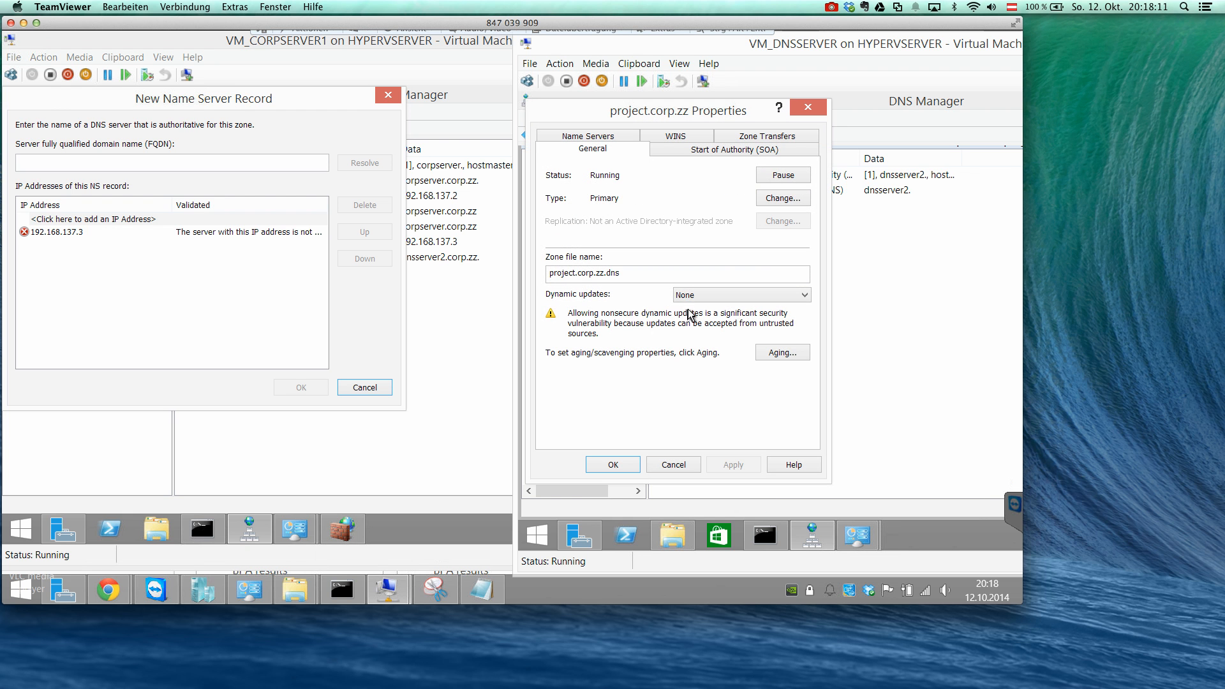
click(674, 152)
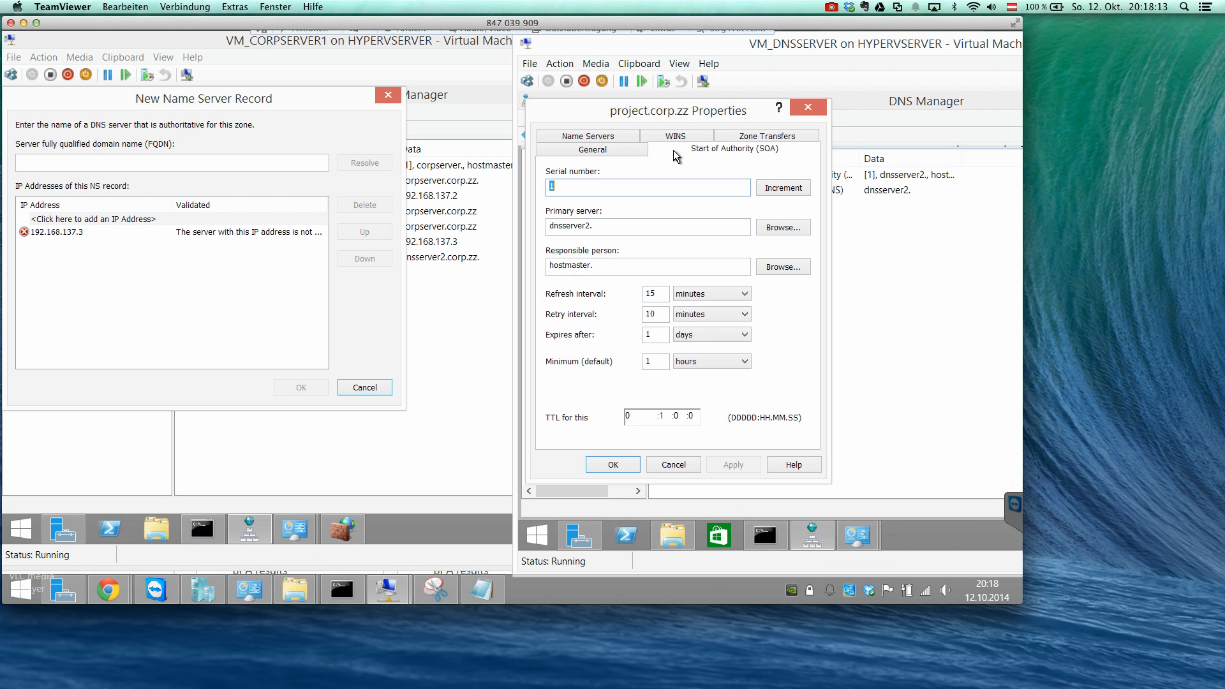
click(626, 139)
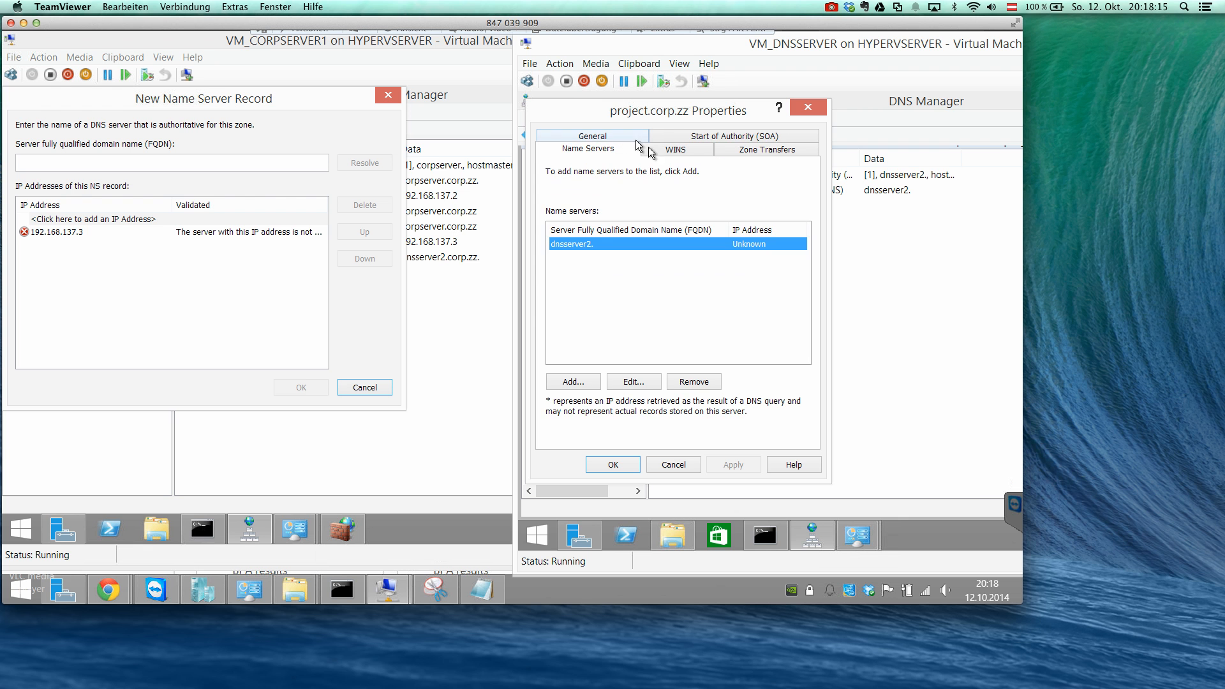
Start a new name server record for the project.corp.zz zone and clear the incomplete IP address entry.
click(587, 381)
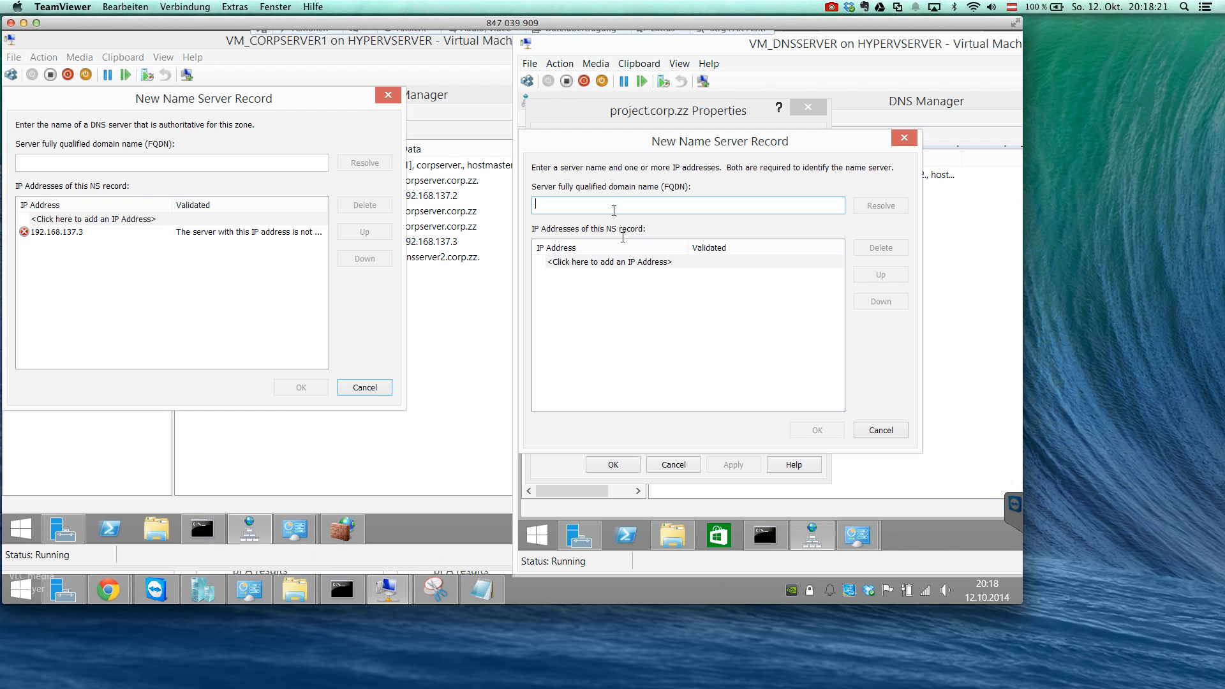
click(623, 263)
text(192.168.)
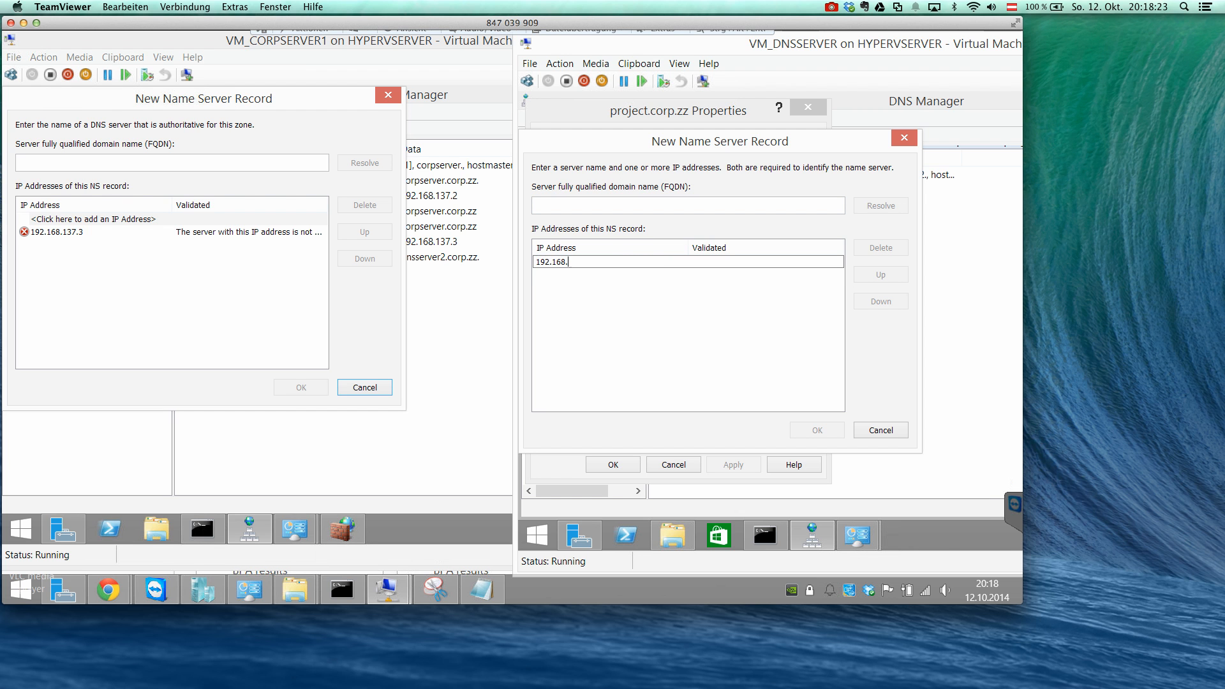
text(1)
click(607, 205)
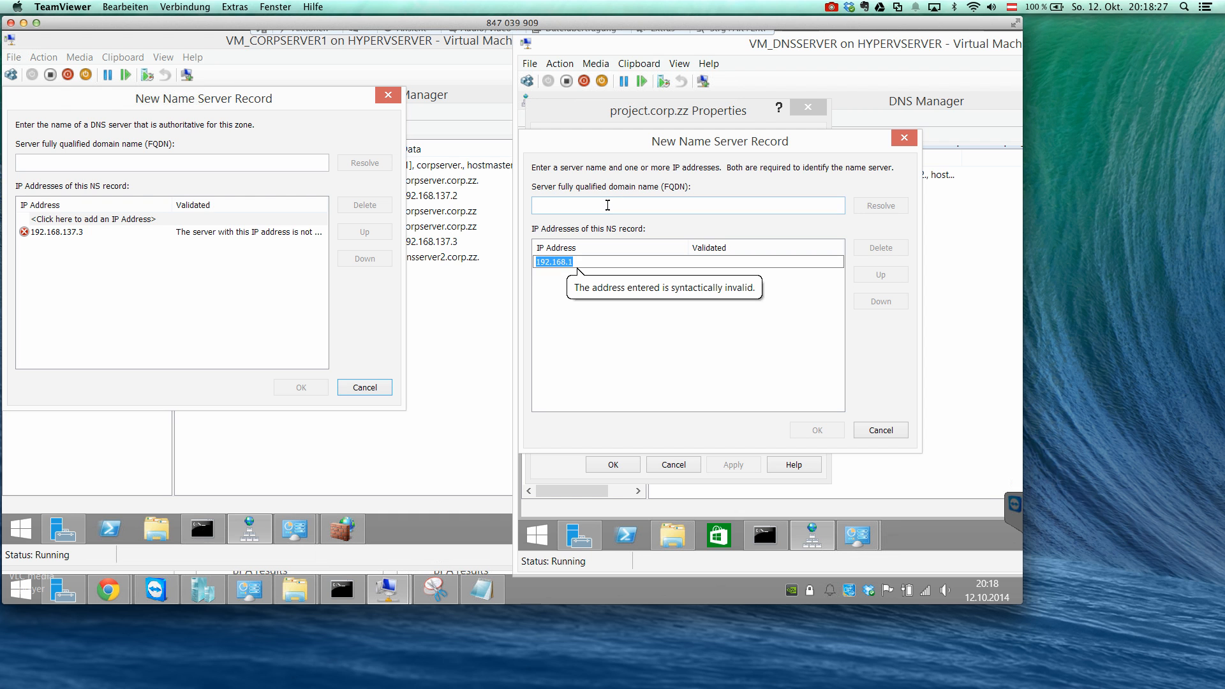
key(BackSpace)
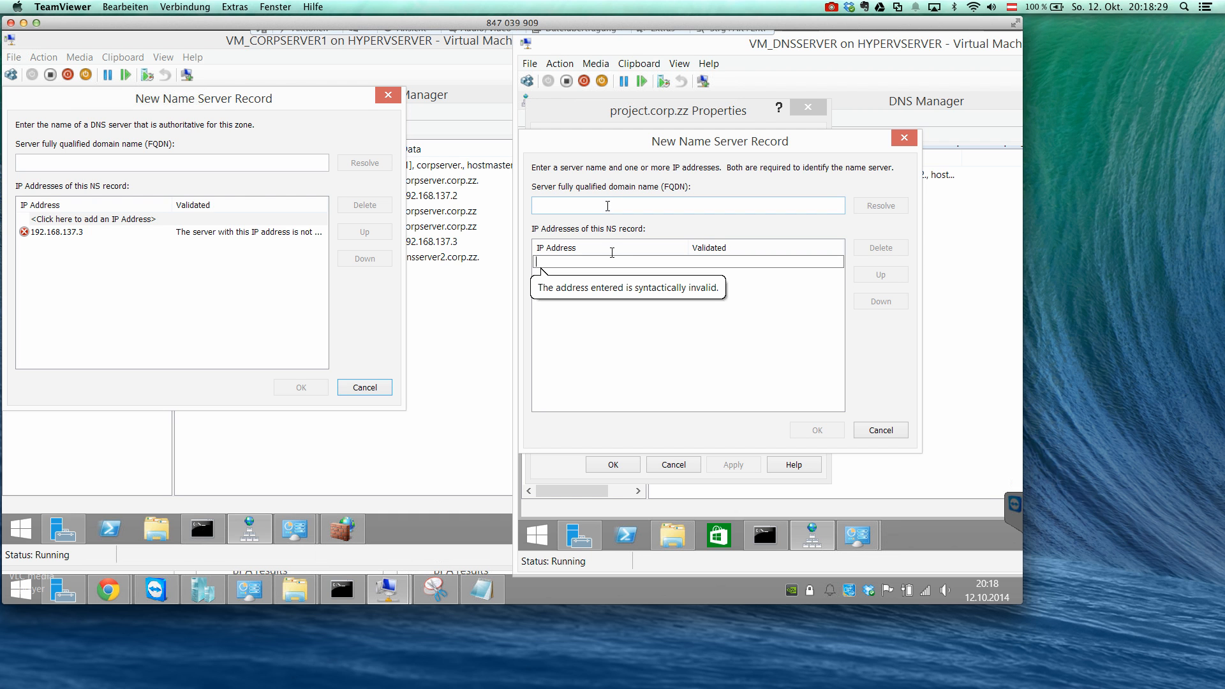
Name the new record's server corpserver.crop.zz and try to resolve its IP address.
click(594, 203)
text(corpserver)
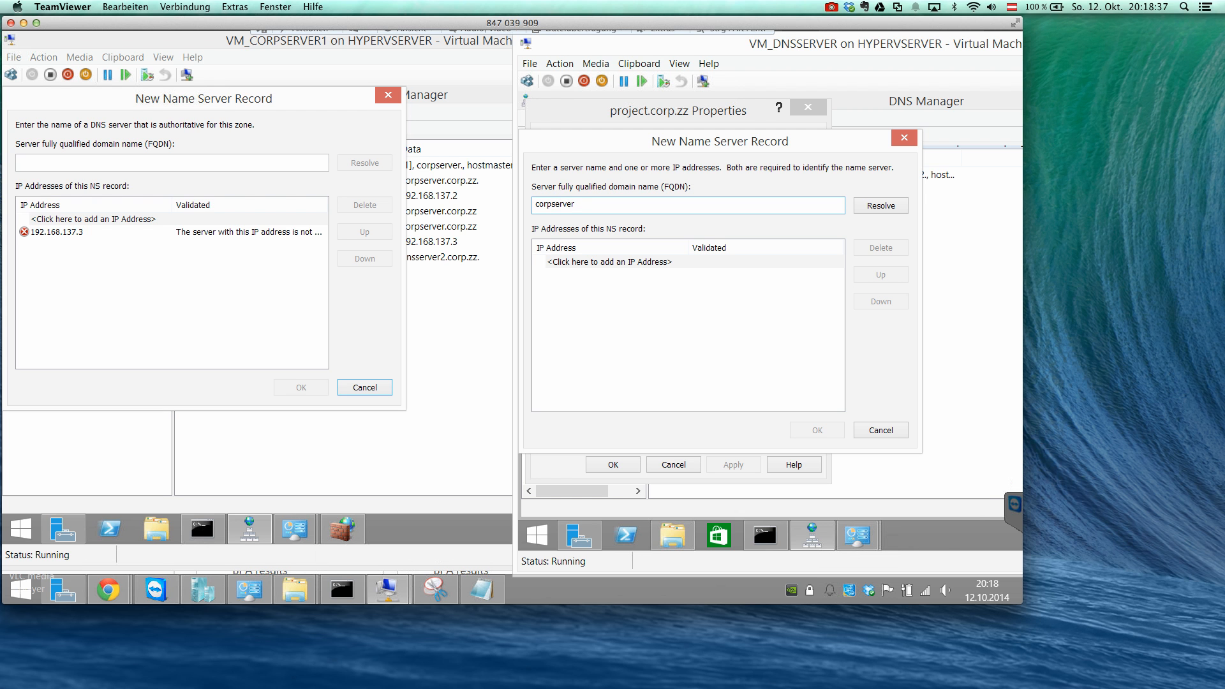
text(.croz.zz)
click(586, 204)
key(BackSpace)
text(op)
click(881, 205)
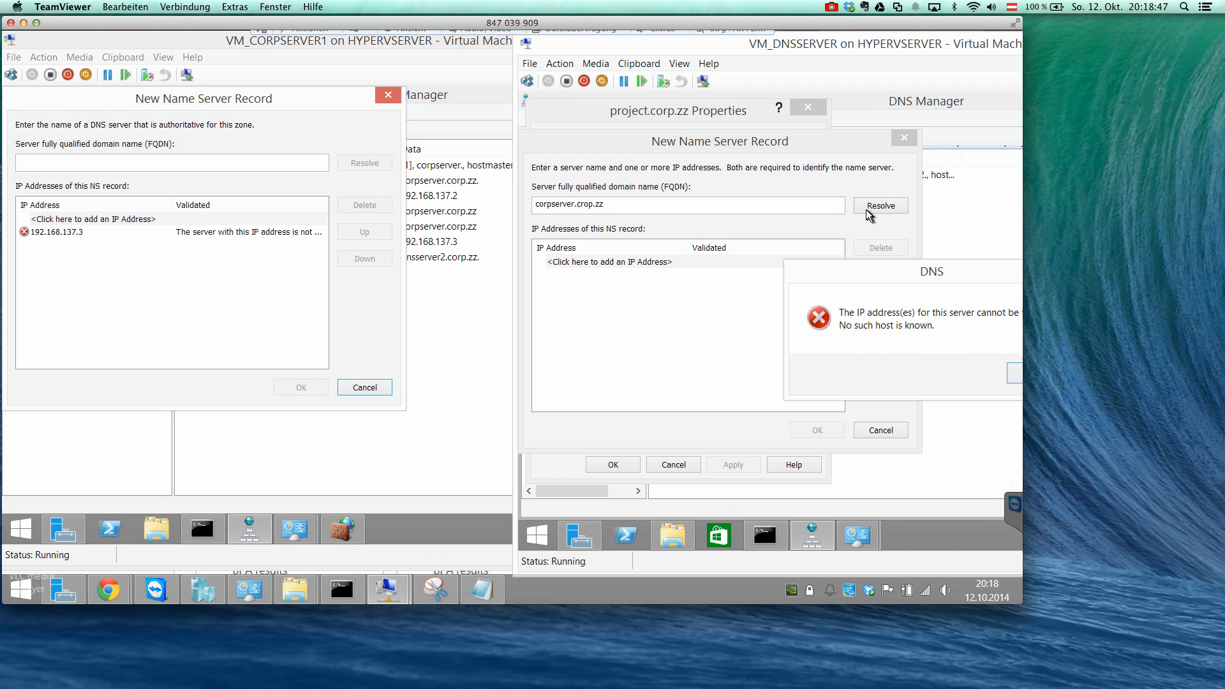
drag(955, 270, 878, 277)
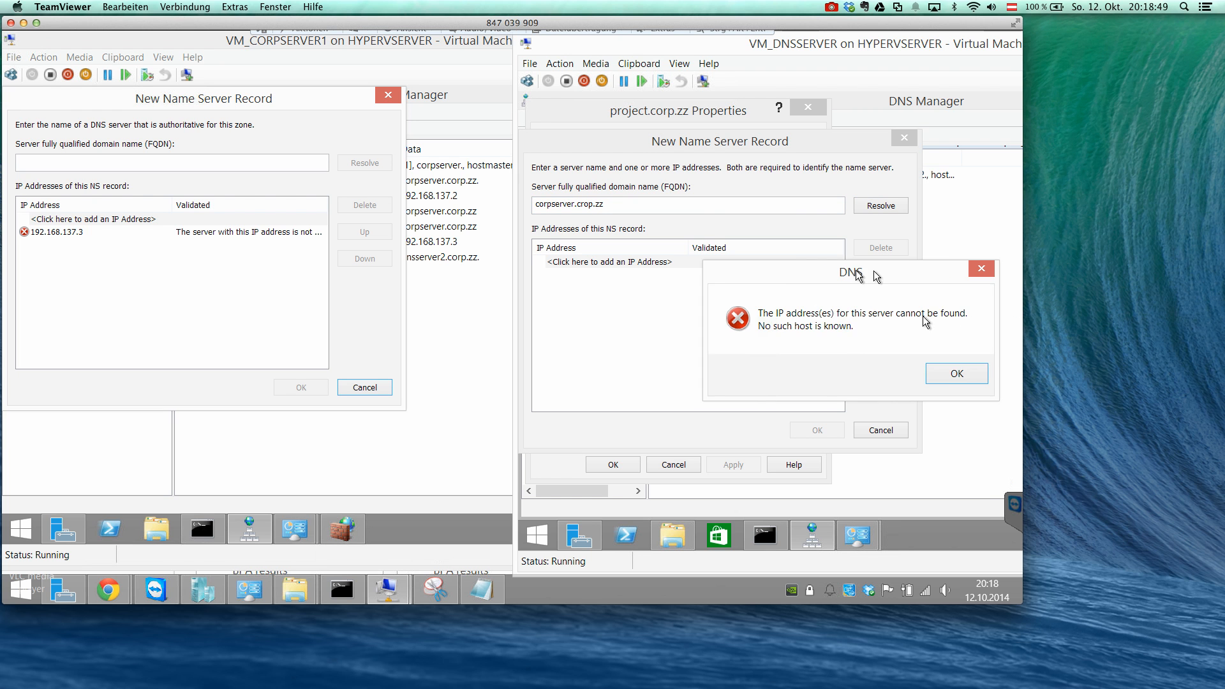
click(941, 371)
Give the record the IP address 192.168.137.2 and add it to the zone's name servers.
click(586, 263)
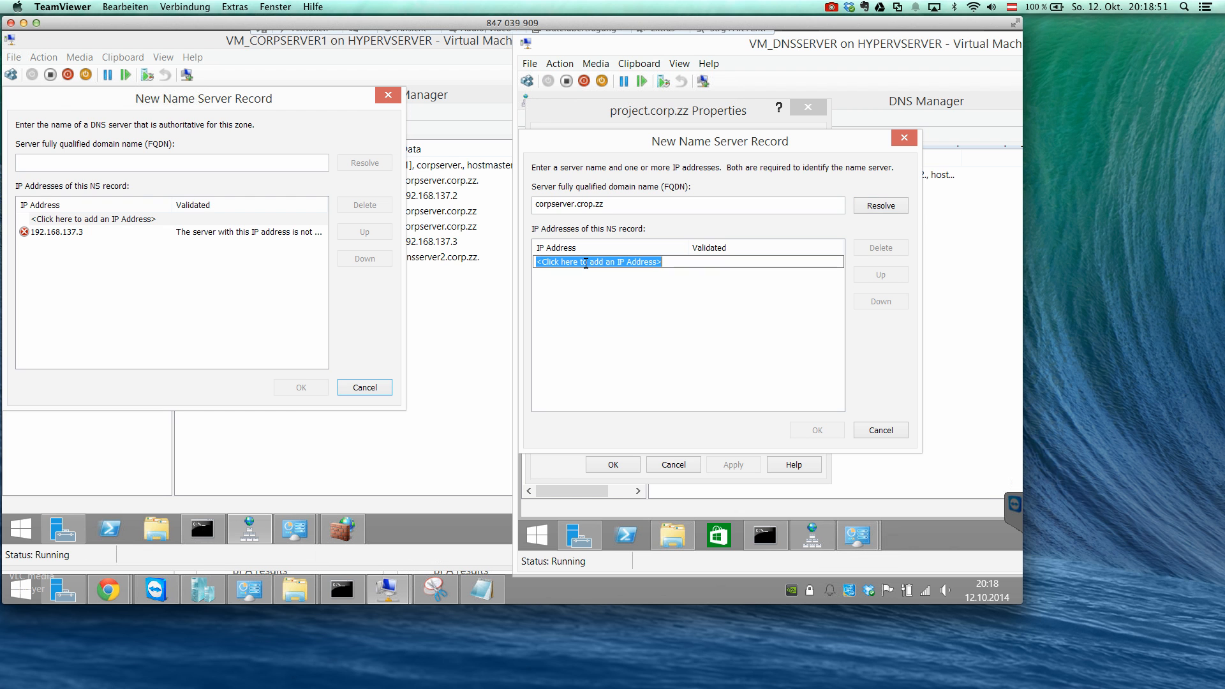
text(192.168.137.2)
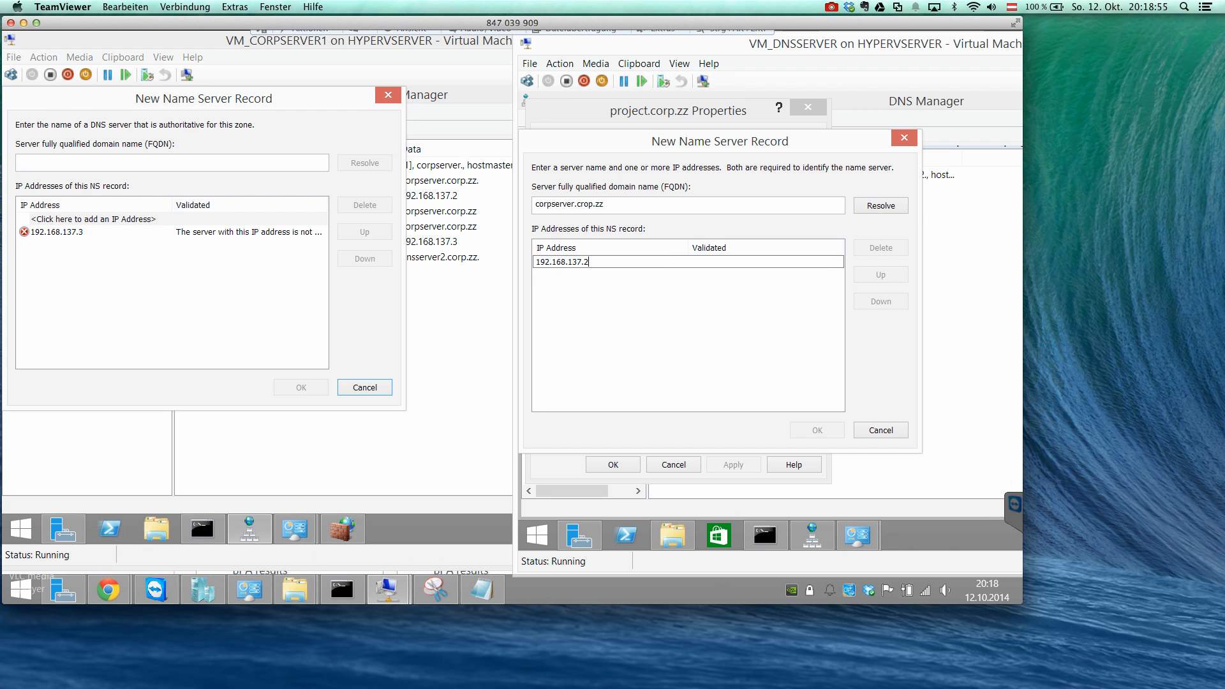
key(Return)
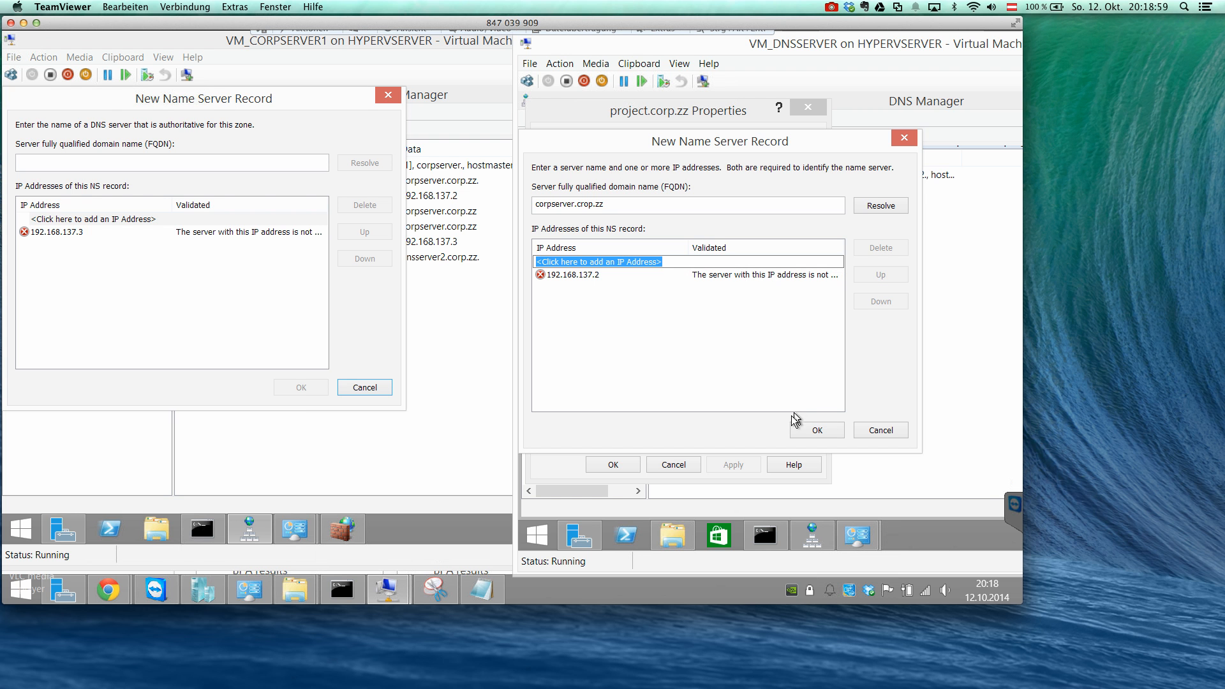
click(790, 436)
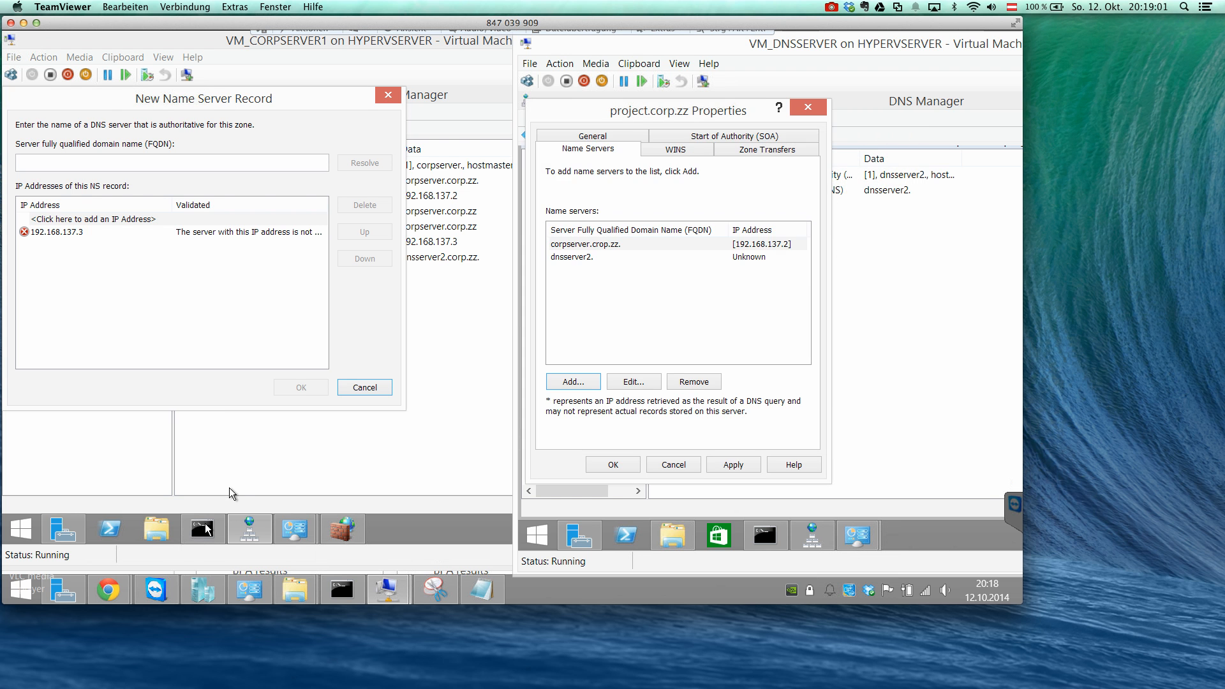
Look at the Command Prompt output on CORPSERVER and return to the project.corp.zz properties on DNSSERVER2.
click(205, 524)
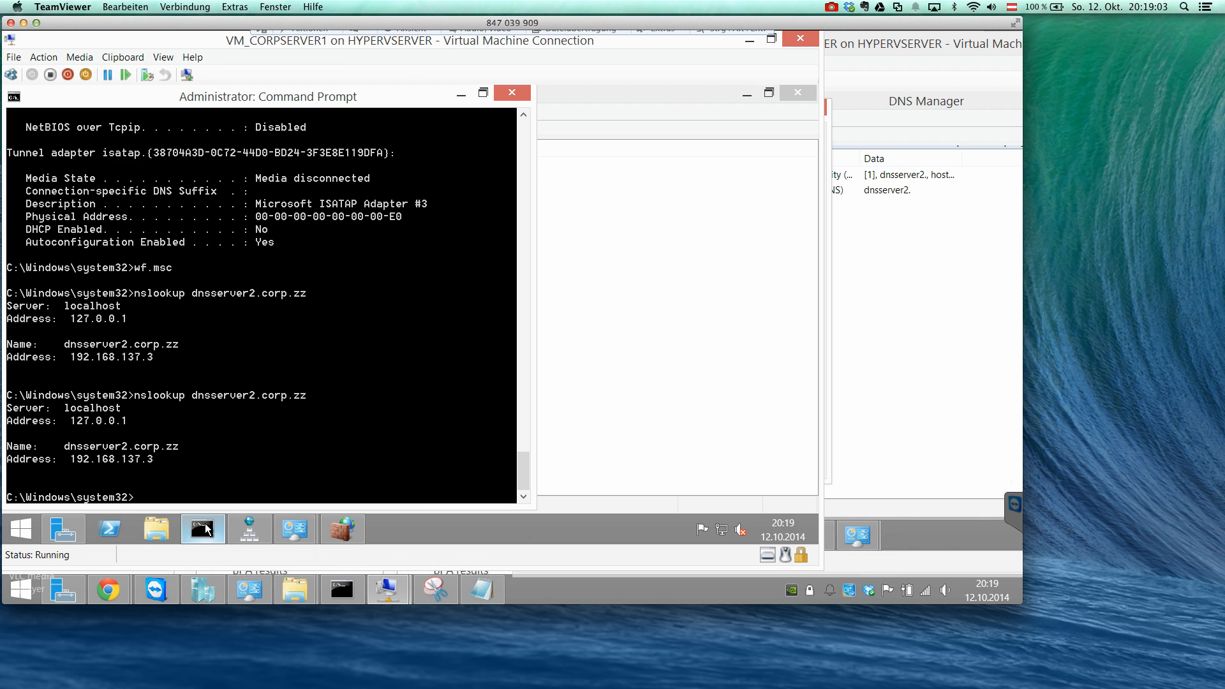
click(205, 523)
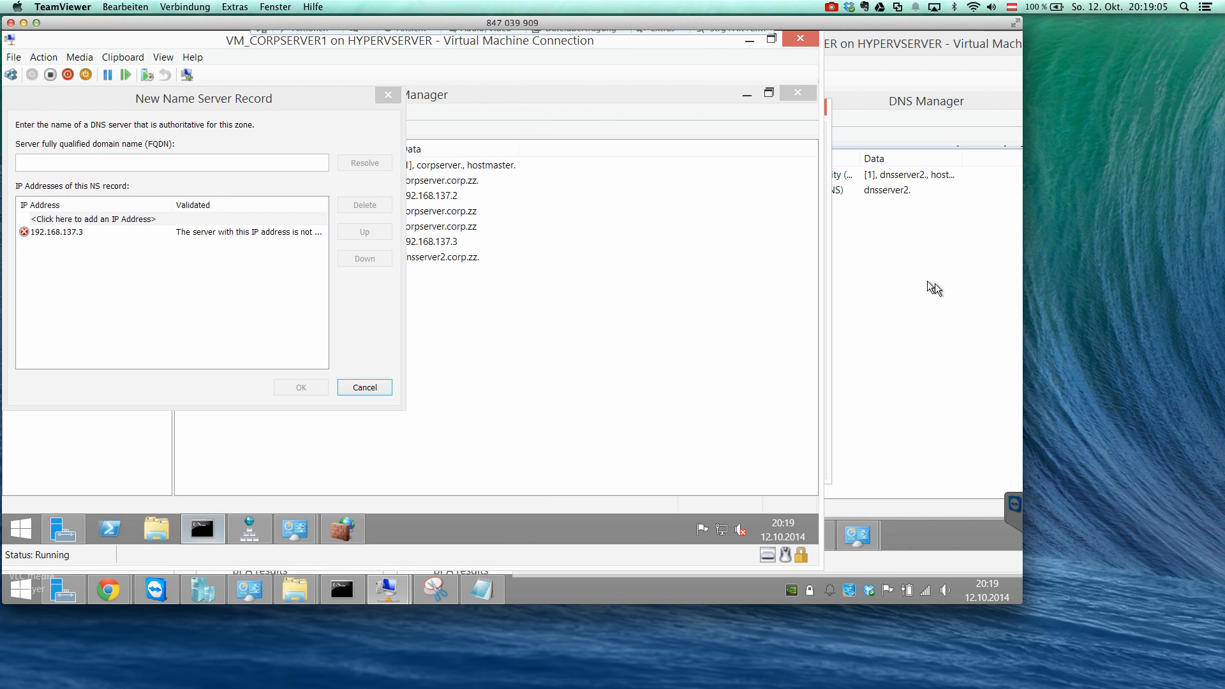
click(936, 282)
right_click(630, 225)
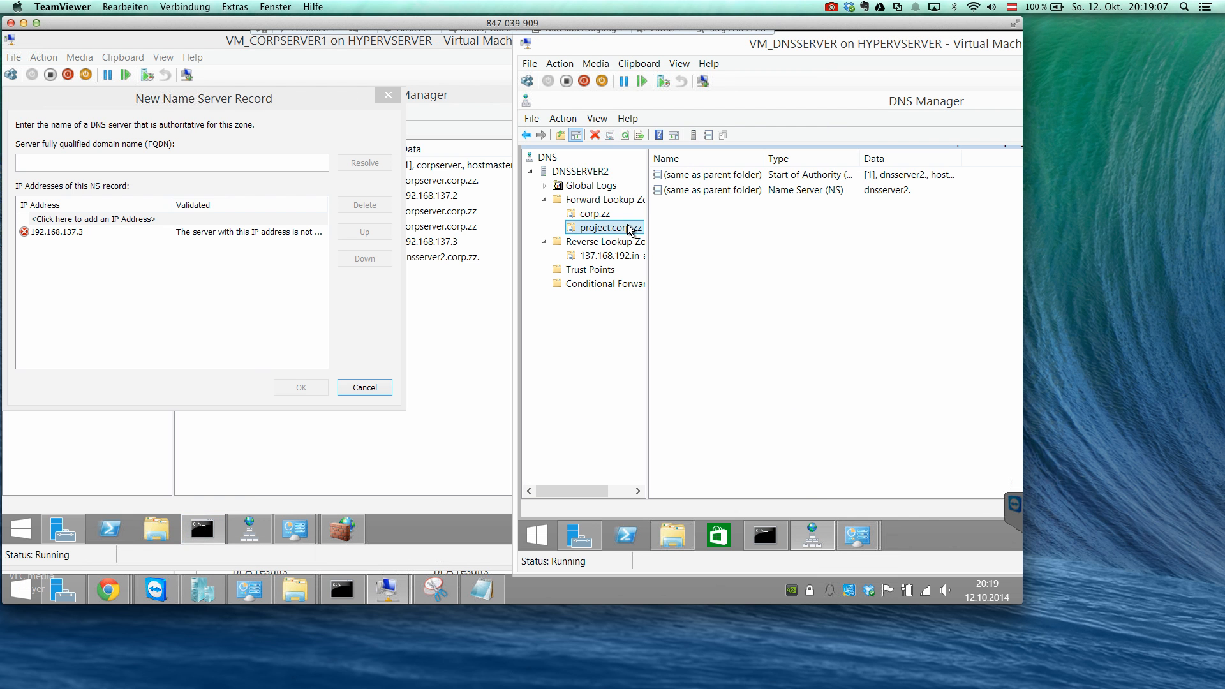
click(717, 466)
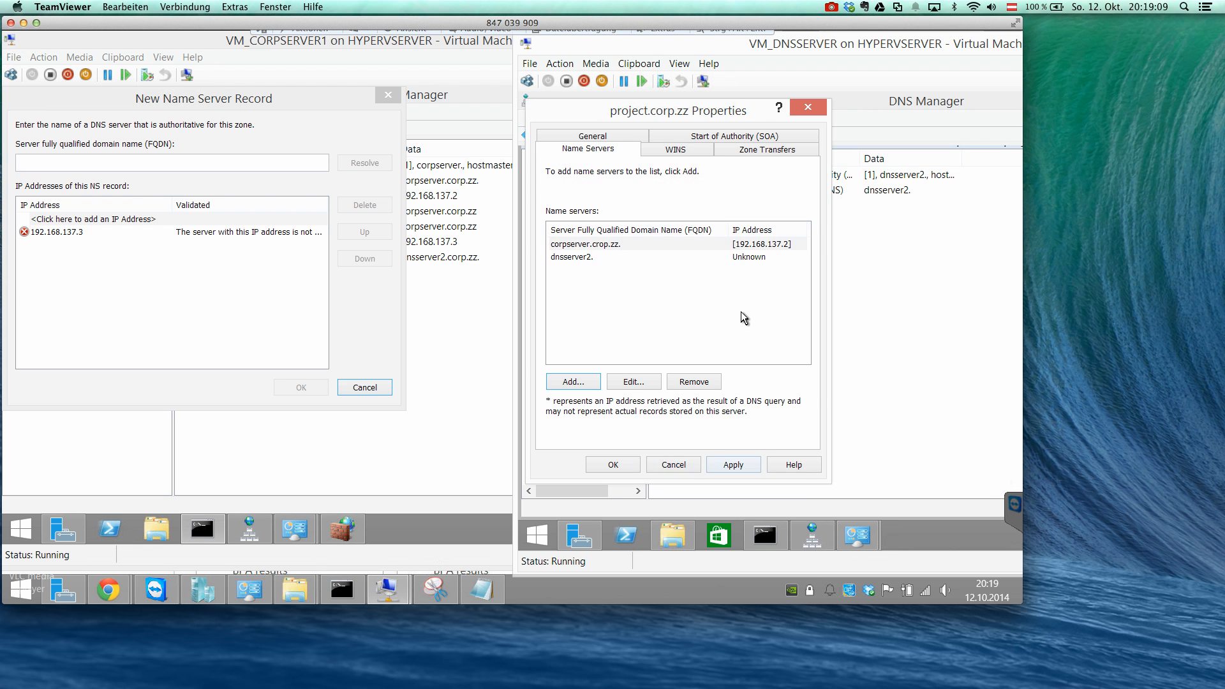
Give the dnsserver2 name server entry the IP address 192.168.137.3 and apply the changes to the zone.
click(695, 258)
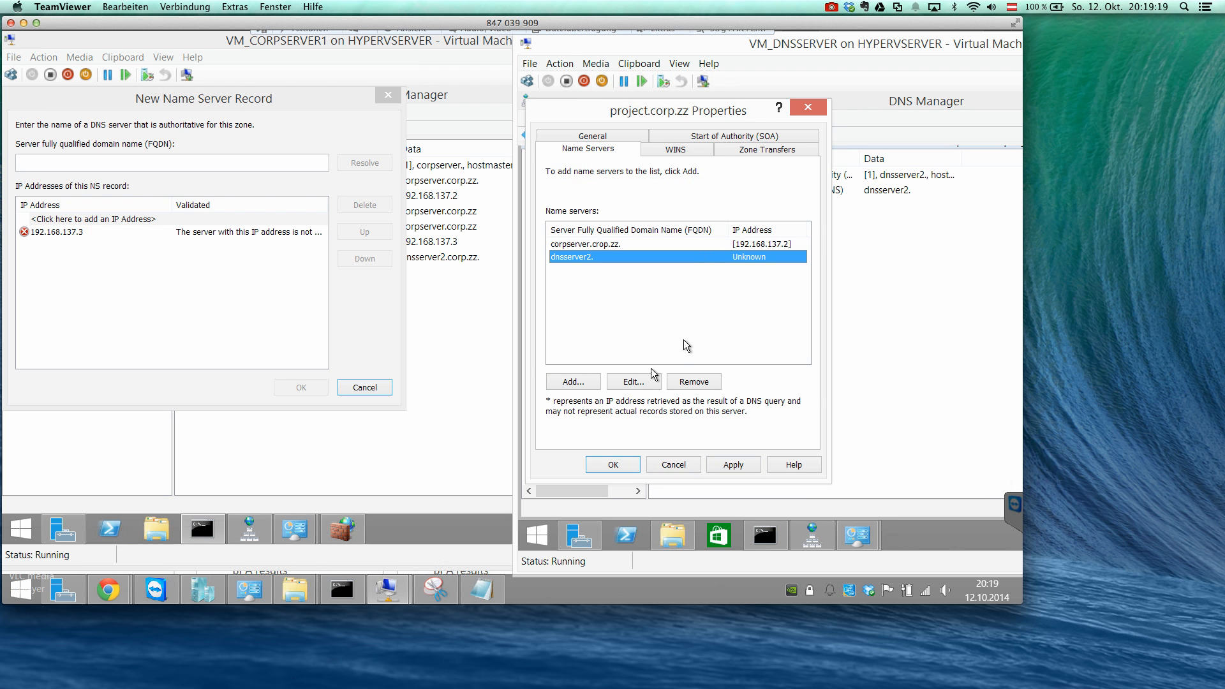
click(634, 381)
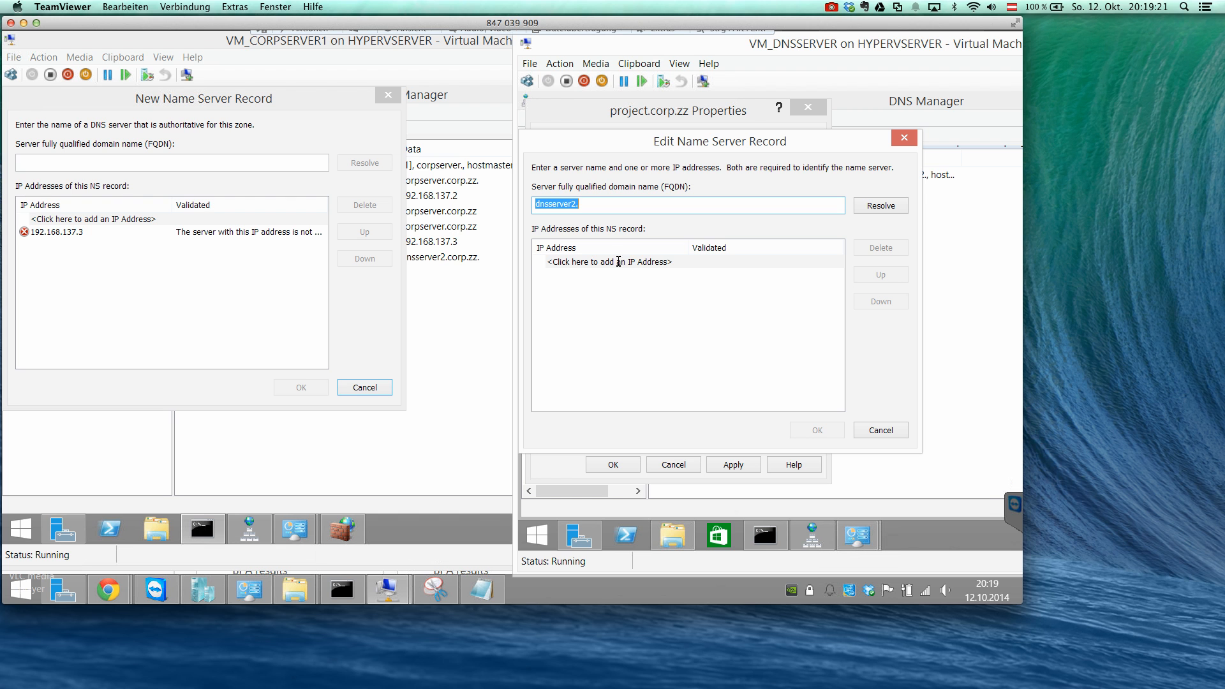
click(617, 262)
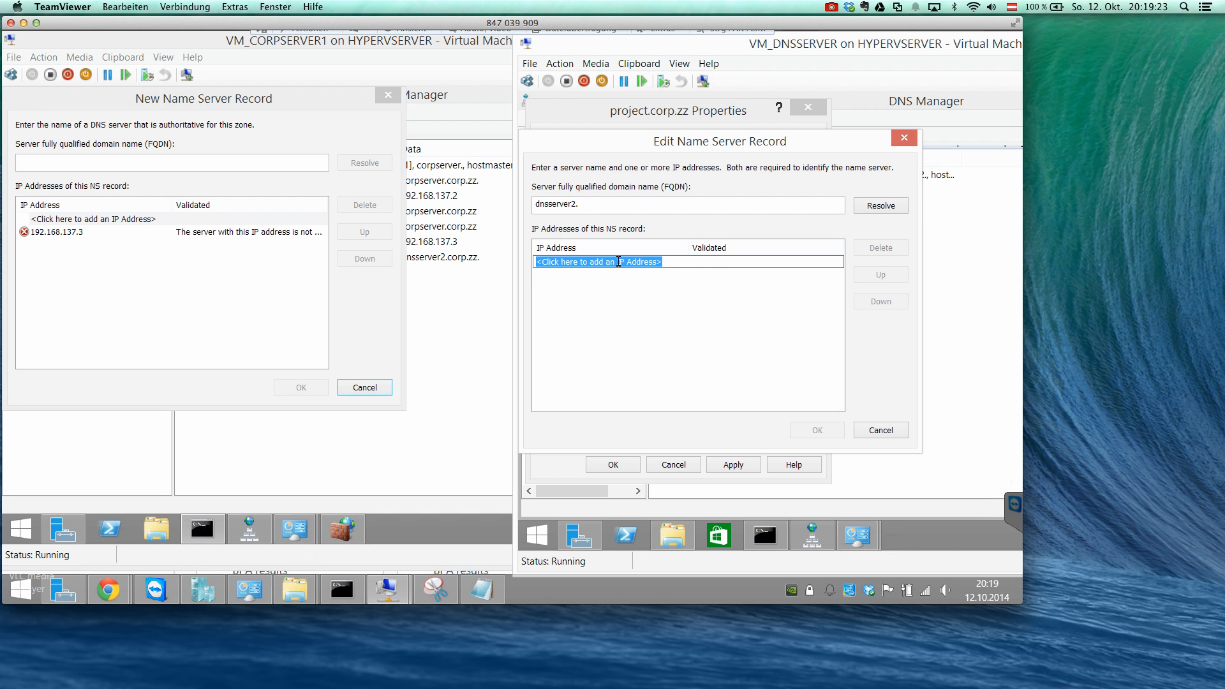
text(192.16)
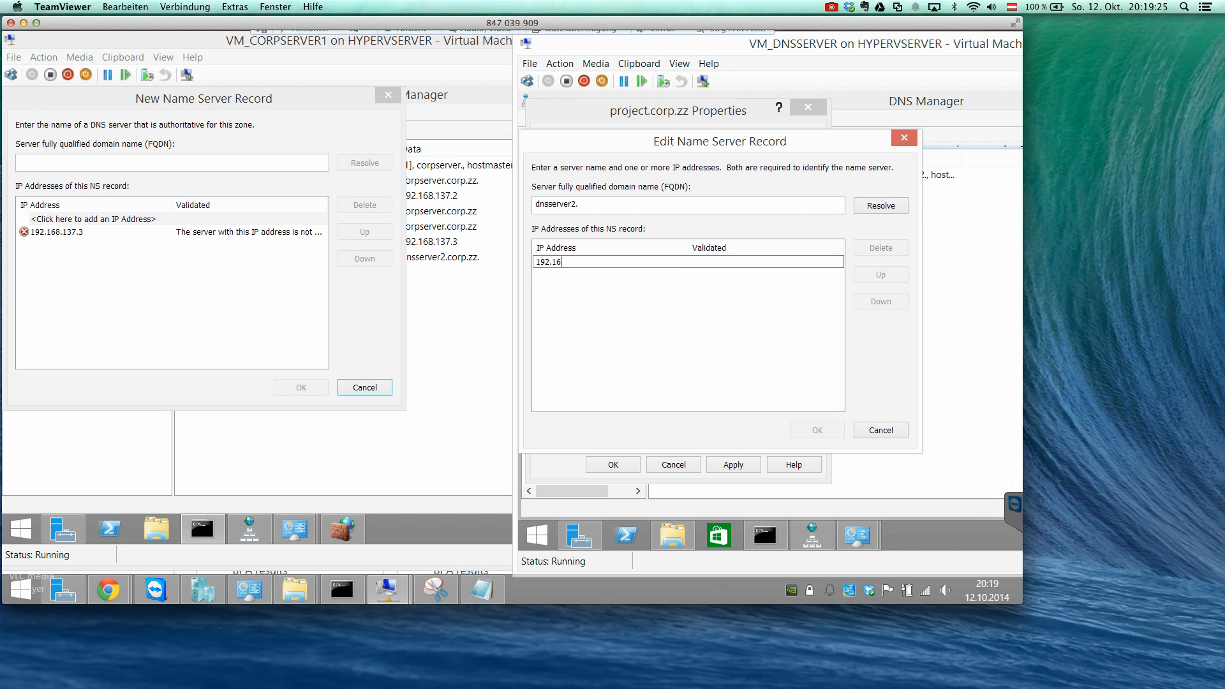
text(8.137.3)
key(Return)
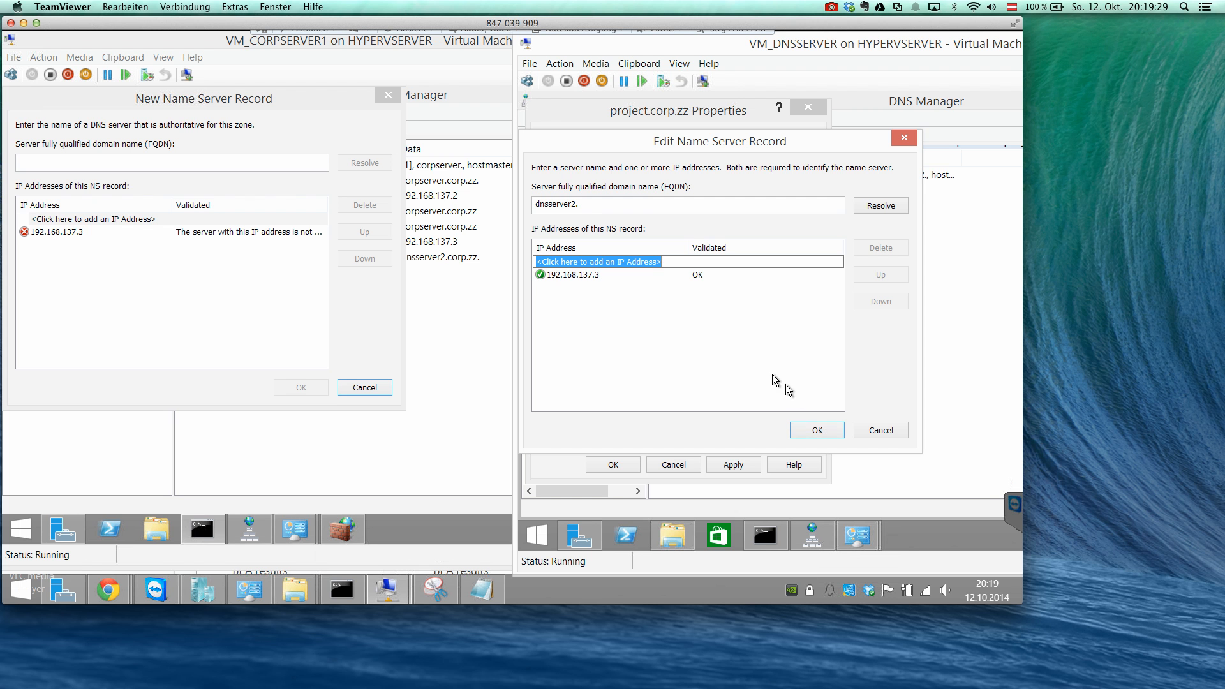
click(812, 426)
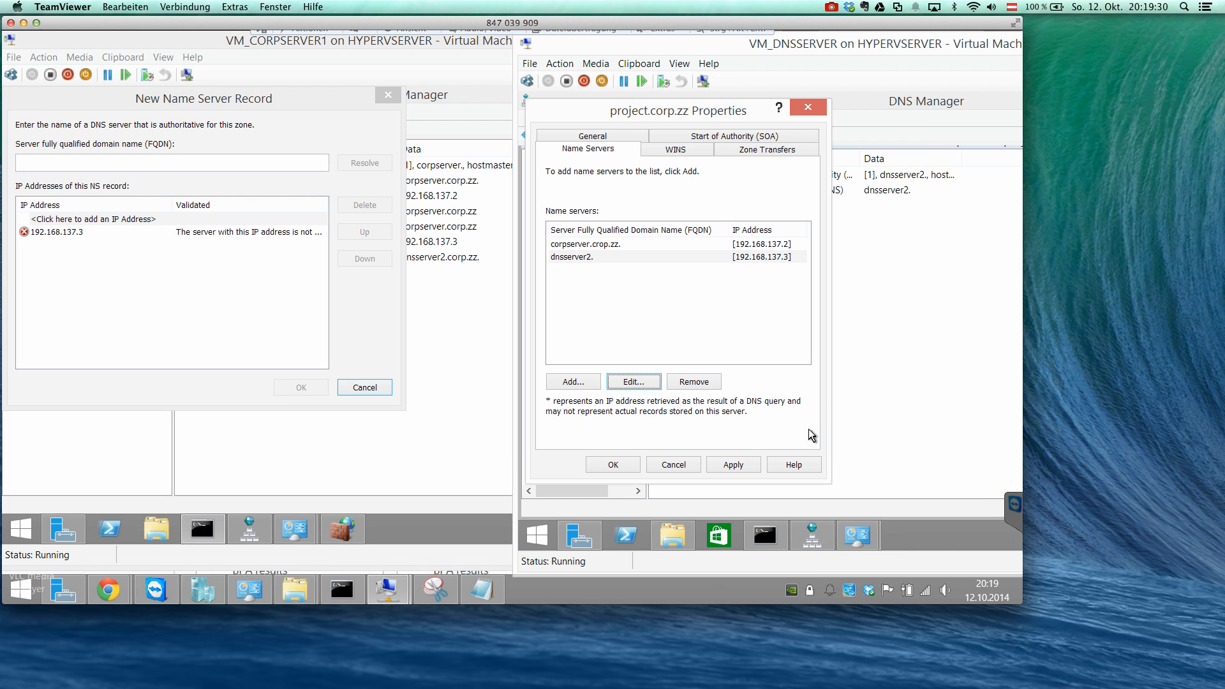
click(747, 464)
Correct the name of the corpserver.crop.zz name server entry to corpserver.corp.zz.
click(632, 245)
click(631, 258)
click(623, 245)
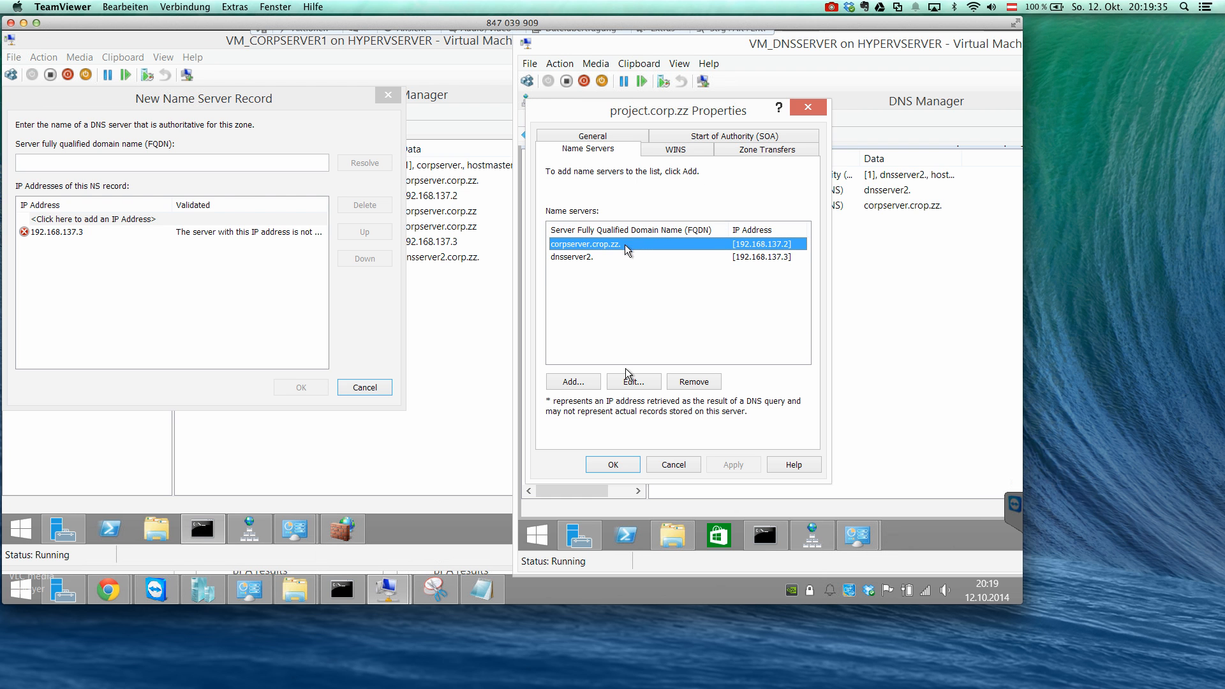
click(635, 381)
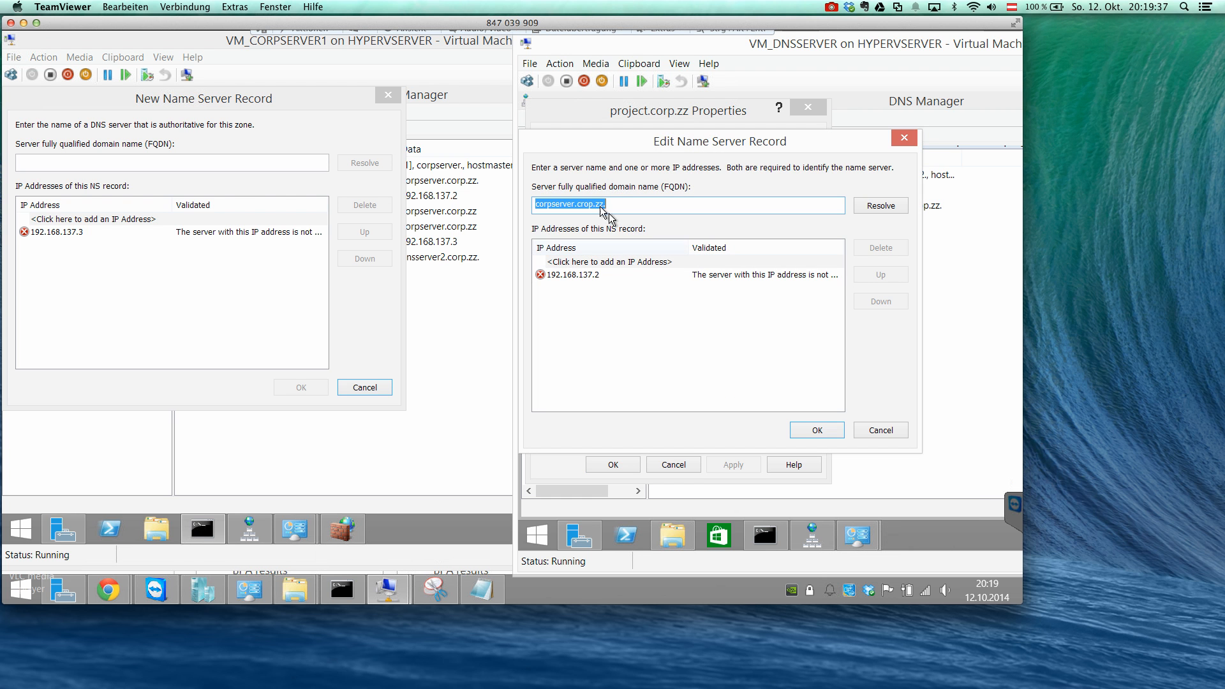
click(594, 204)
drag(581, 204, 633, 203)
text(rop)
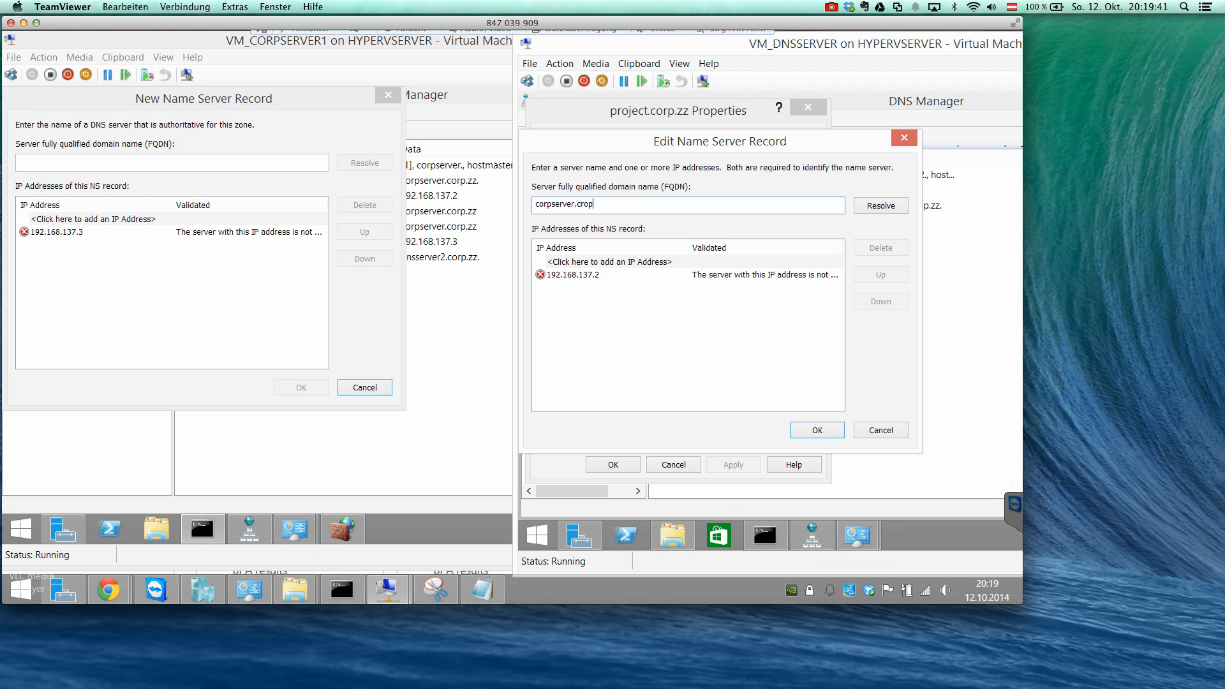
key(BackSpace)
key(BackSpace)
key(BackSpace)
text(orp.z)
click(894, 209)
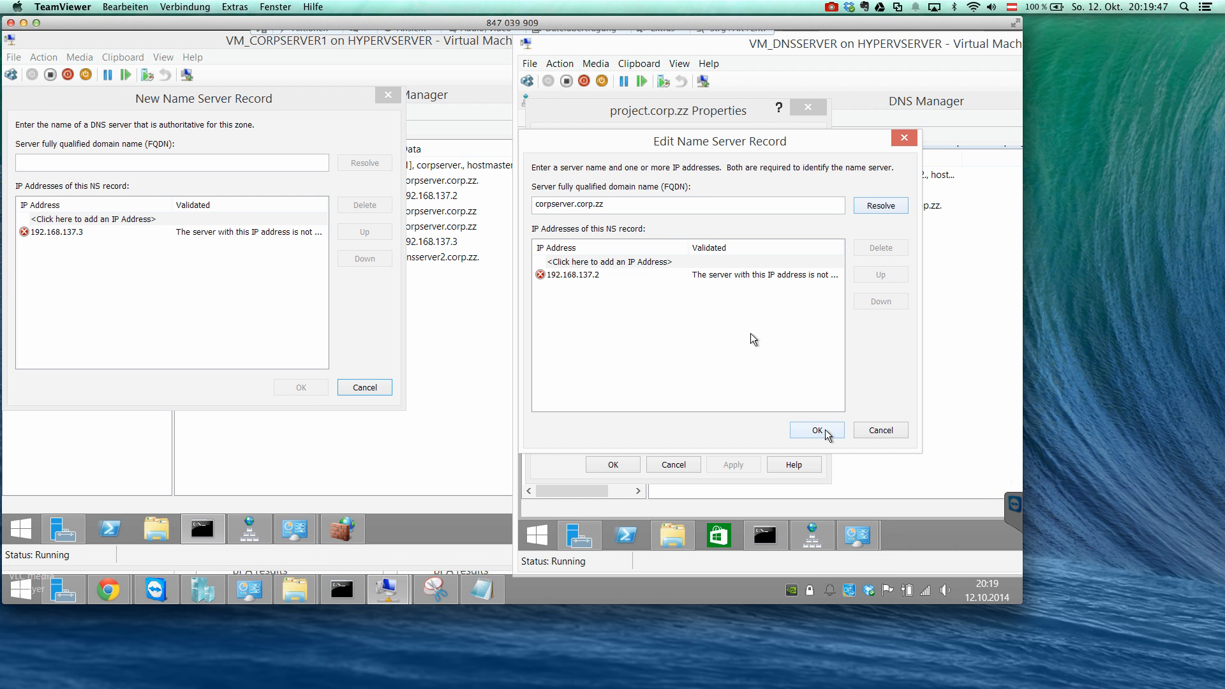
click(735, 278)
click(812, 431)
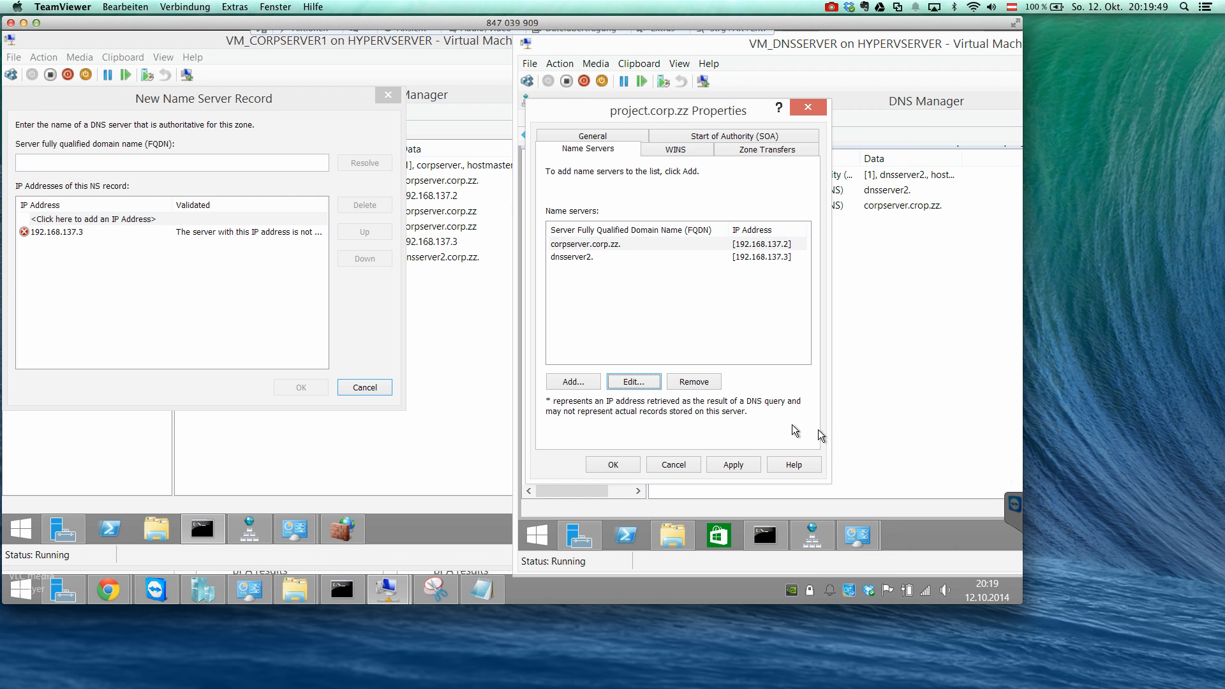
Apply the corrected name server entry and delete the glue record for corpserver.crop.zz.
click(740, 462)
drag(906, 272, 764, 266)
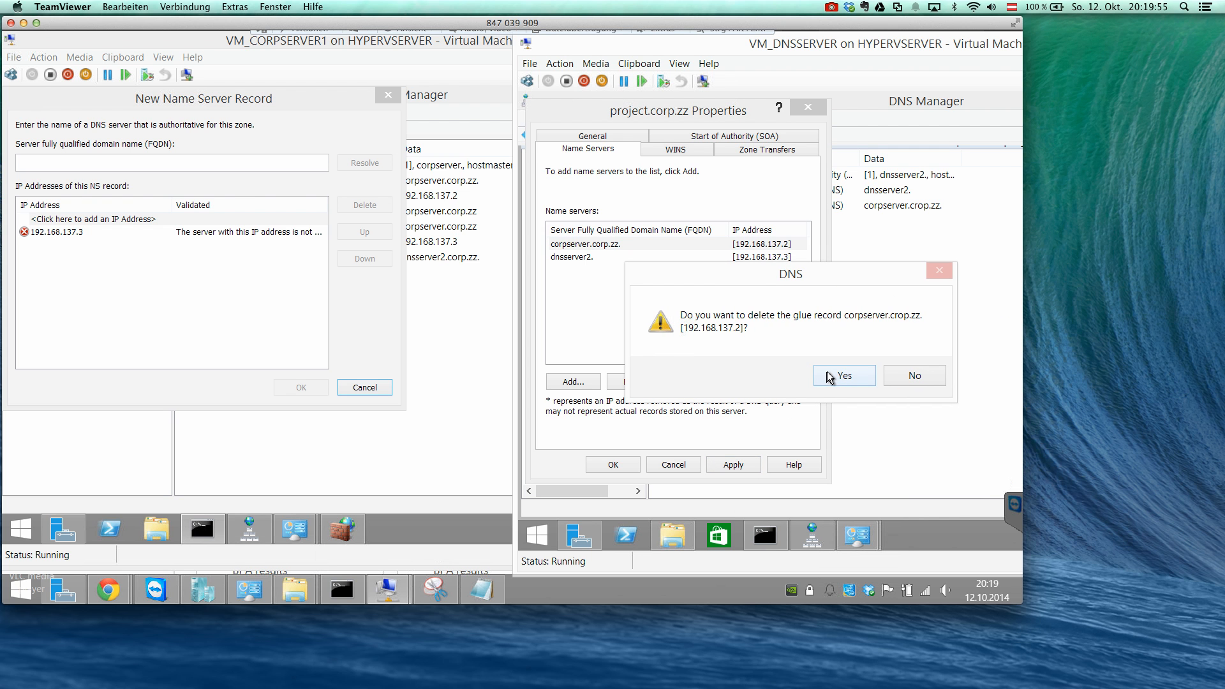
click(851, 378)
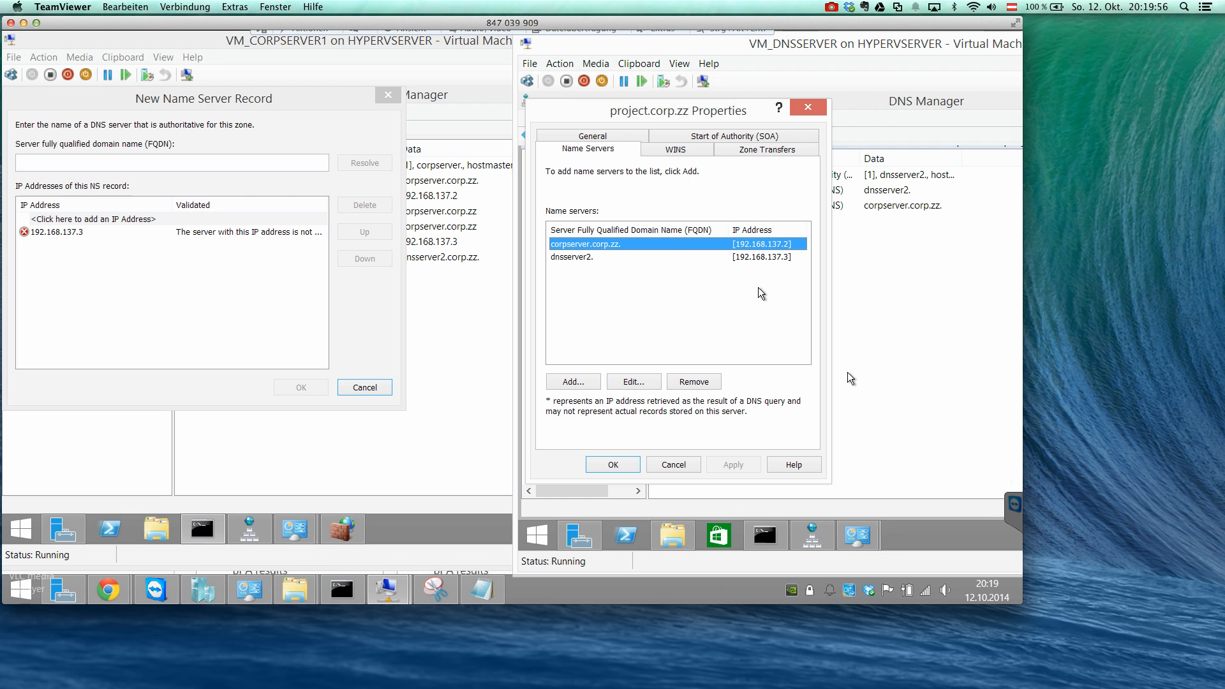
Allow zone transfers of project.corp.zz to any server, and close the zone properties after reviewing the general settings.
click(689, 151)
click(753, 150)
click(603, 213)
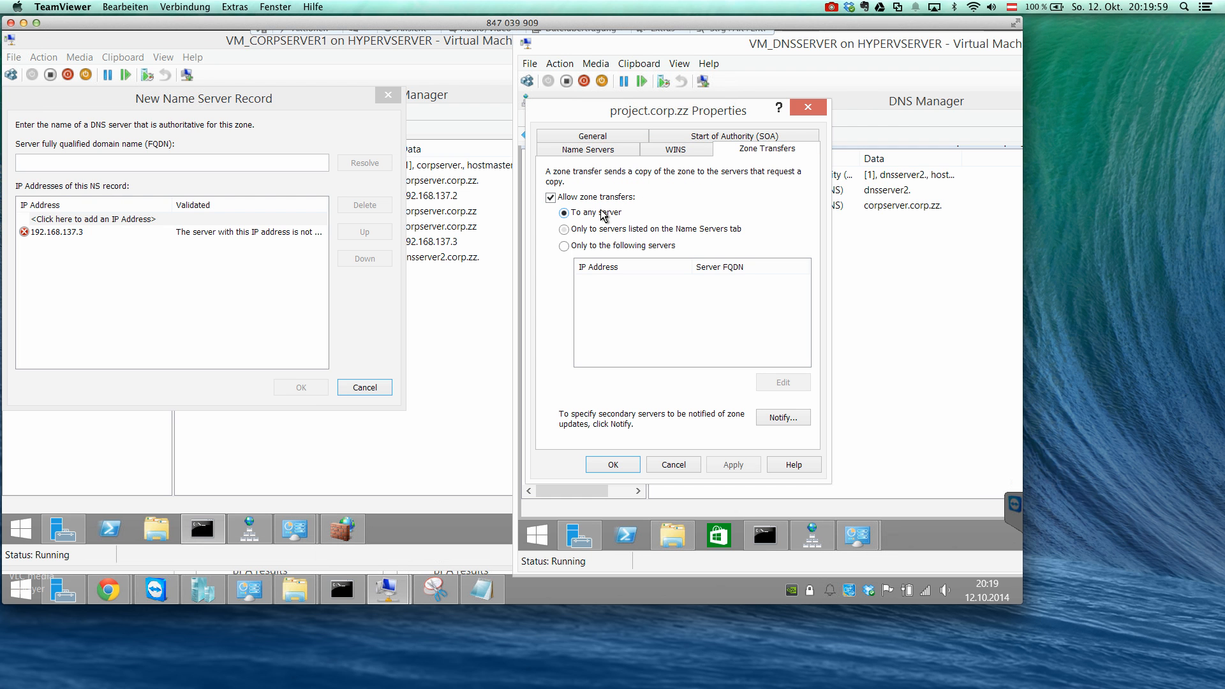
click(730, 466)
click(676, 150)
click(606, 148)
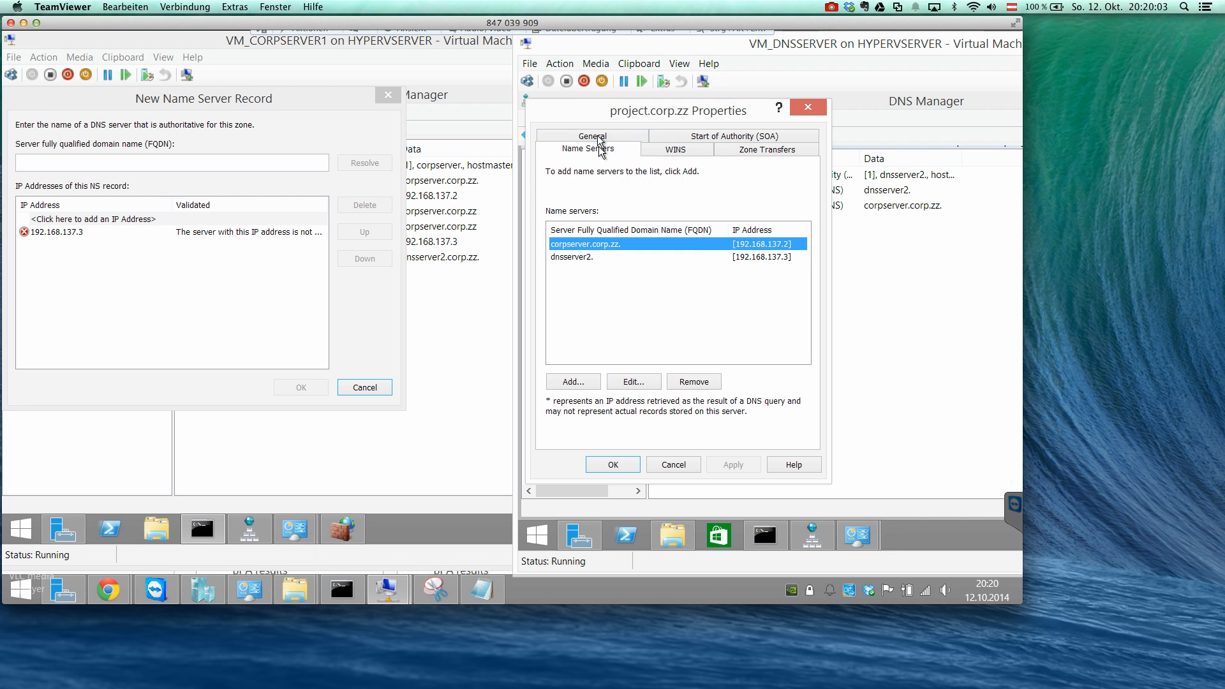
click(598, 136)
click(632, 466)
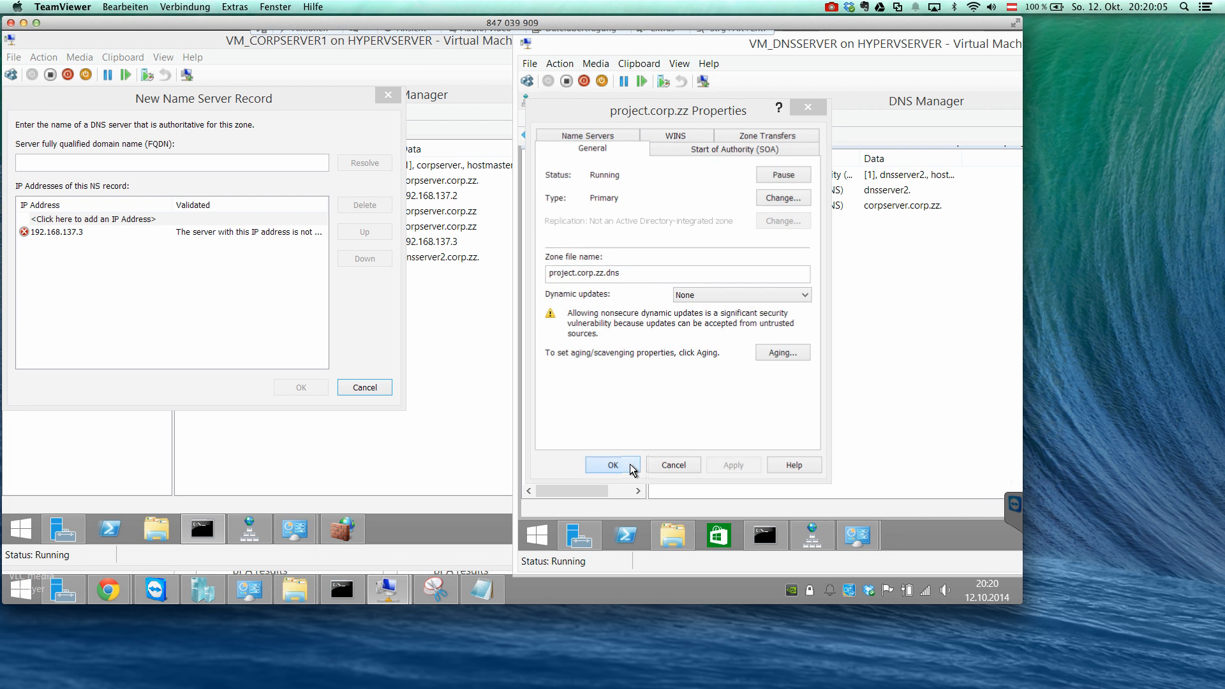
Cancel the pending name server record and the open delegation wizard on CORPSERVER.
click(137, 248)
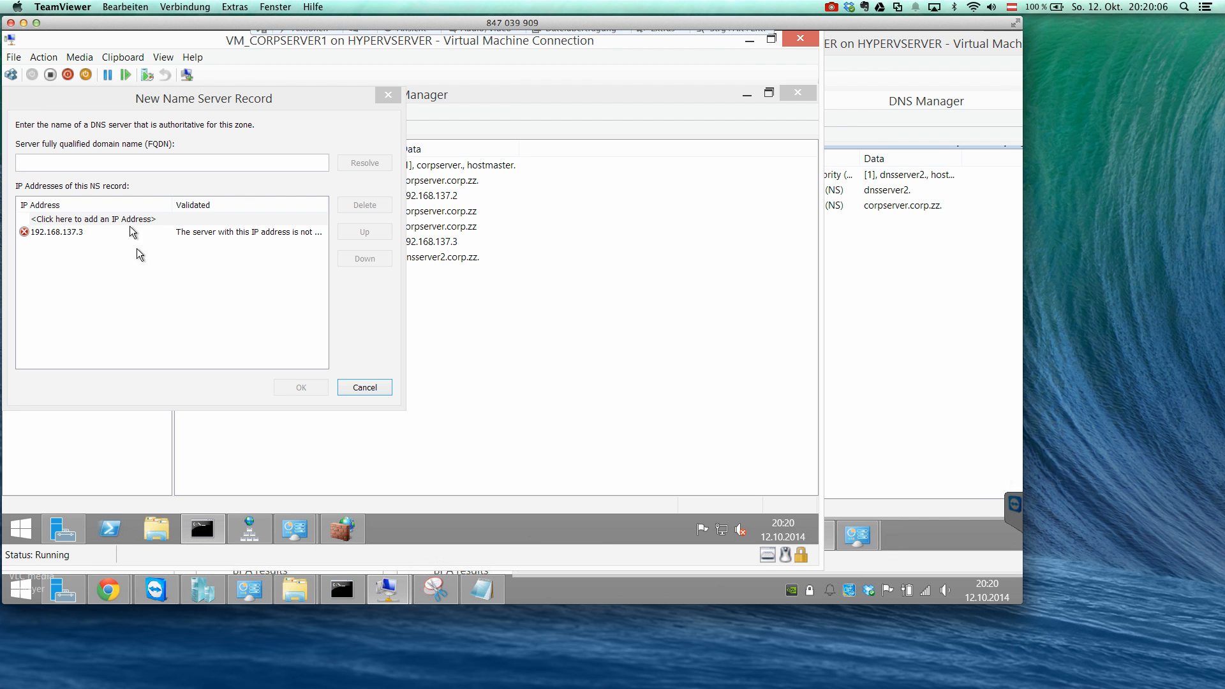
click(351, 392)
click(348, 383)
Restart the delegation of the domain project from the corp.zz zone, up to its name server list.
right_click(70, 204)
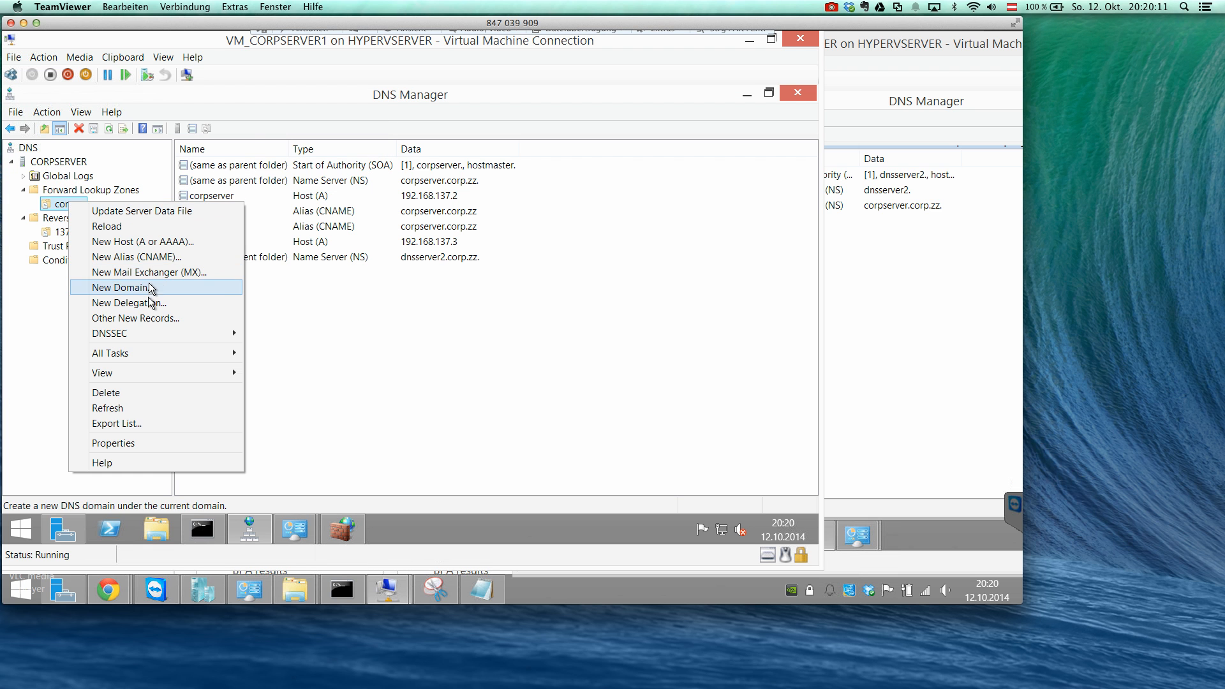
click(154, 303)
click(285, 383)
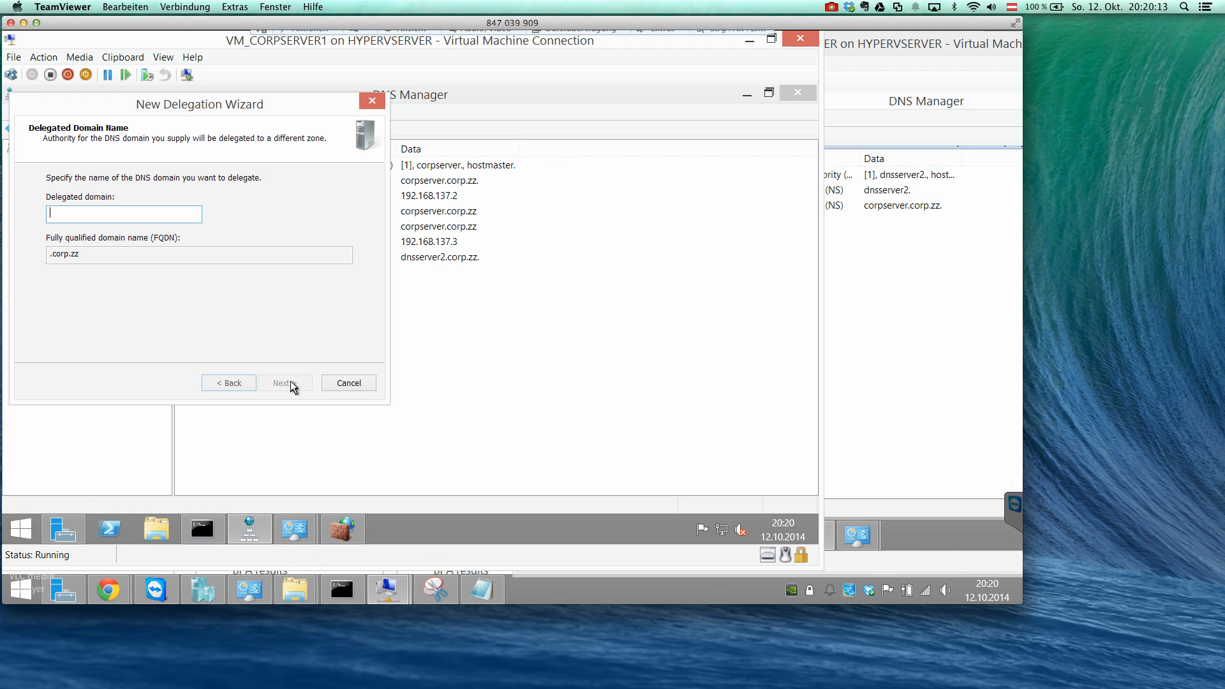
text(project)
click(294, 387)
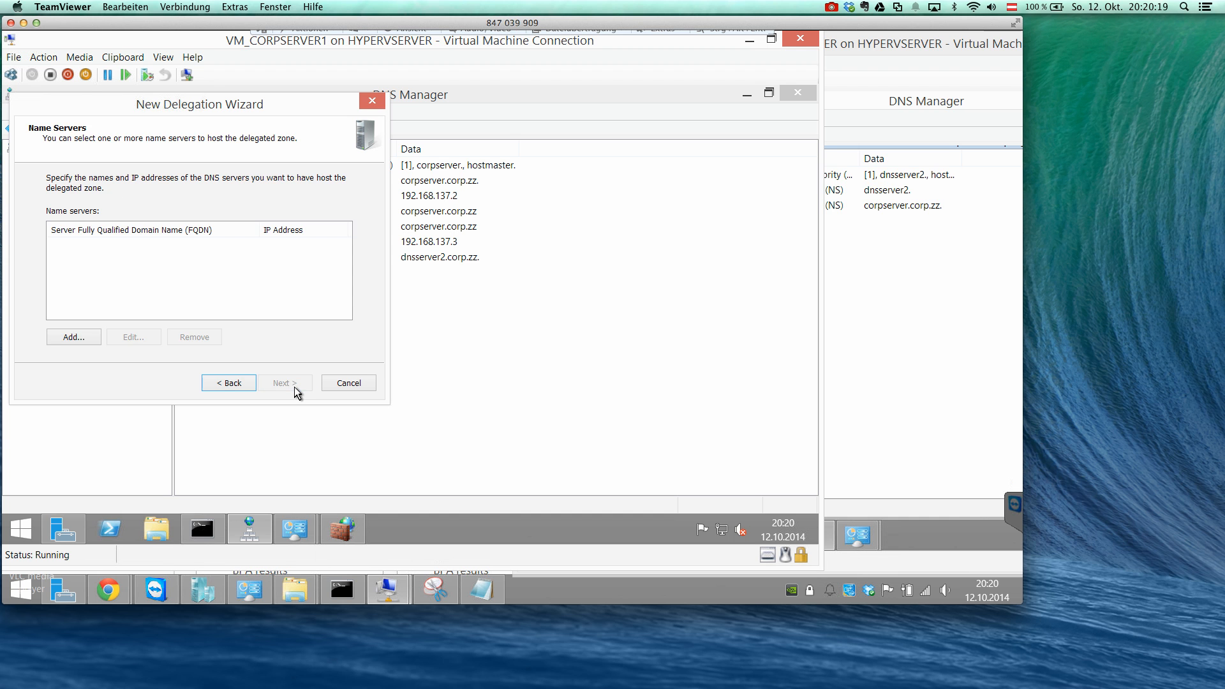
Add a name server record to the delegation with the IP address 192.168.137.3.
click(78, 340)
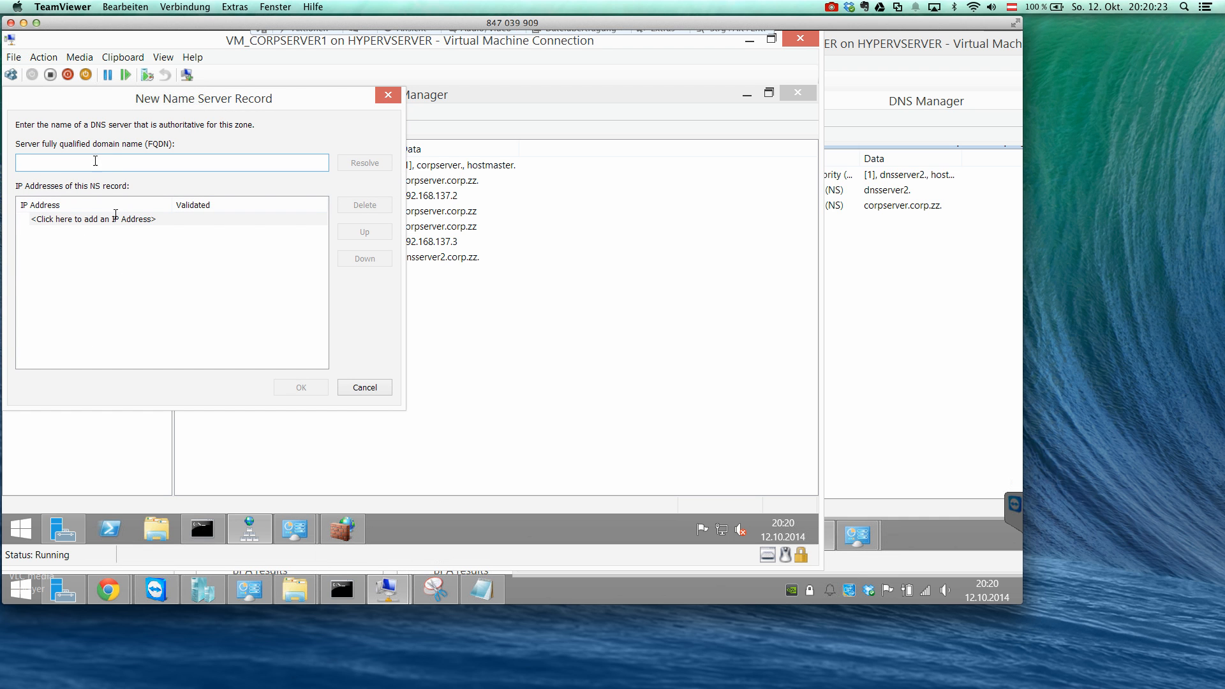
click(114, 220)
text(192.168.137.3)
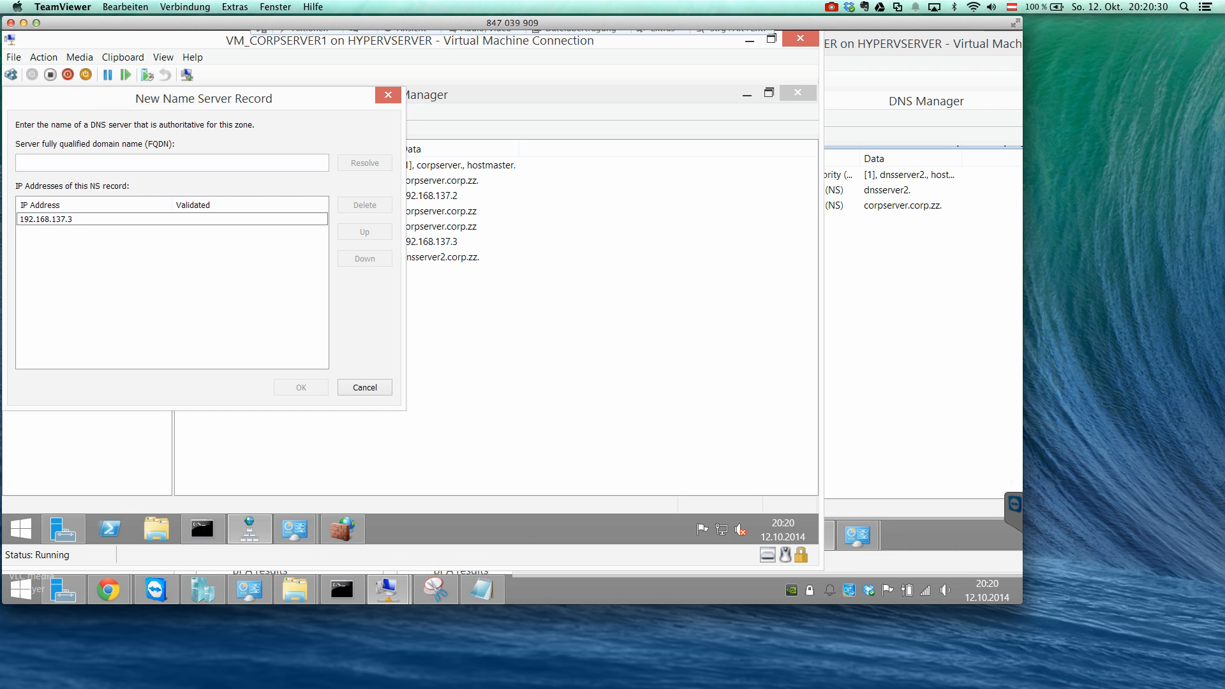
key(Return)
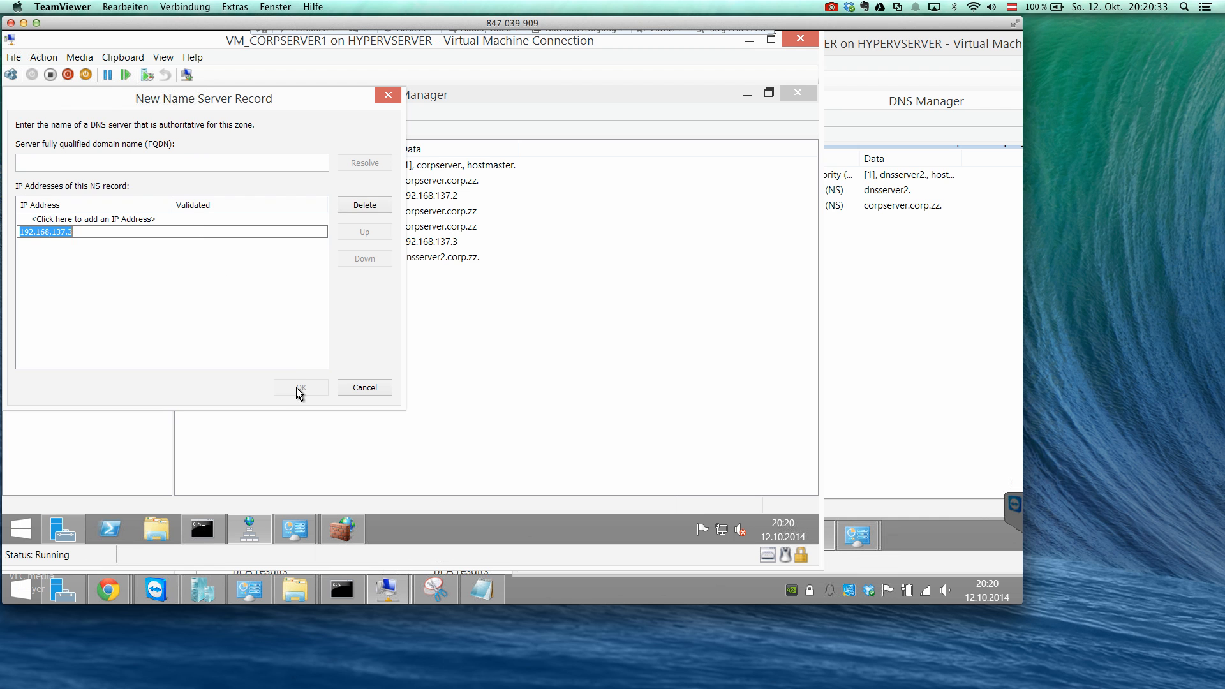
Enter dnsserver2.corp.zz as the record's fully qualified domain name and try to resolve it.
click(182, 161)
text(dnsse)
text(2.crop.)
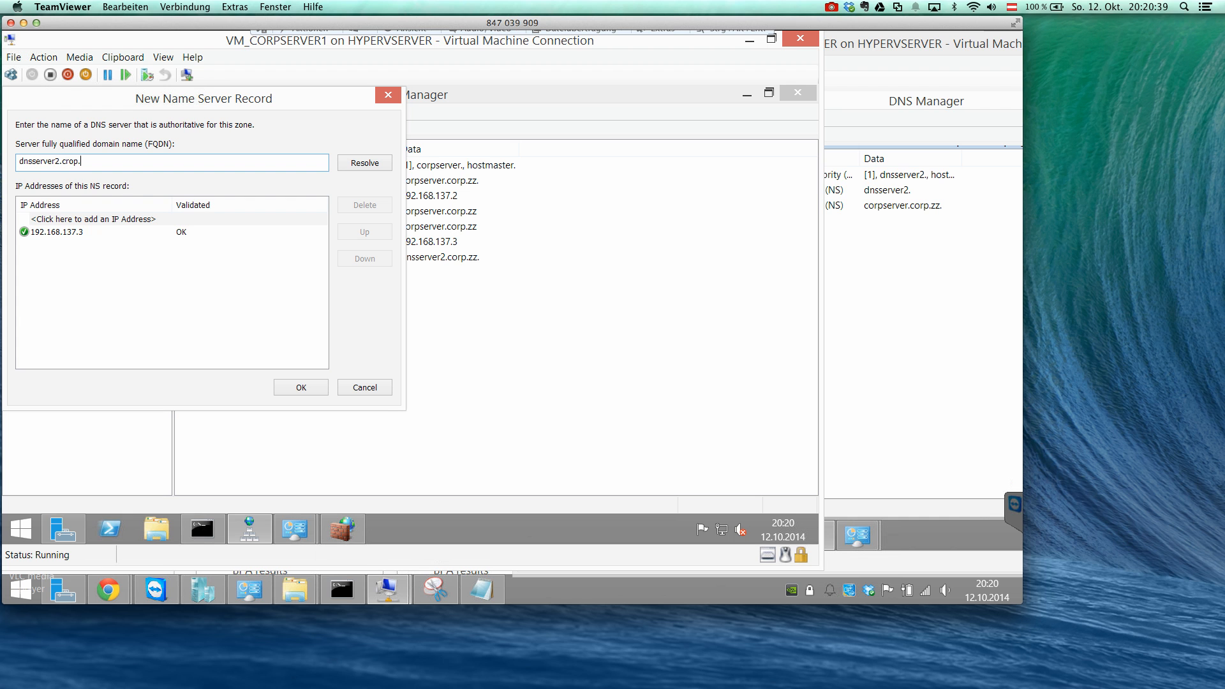
key(BackSpace)
key(BackSpace)
key(BackSpace)
key(BackSpace)
text(orp)
key(BackSpace)
text(crop)
click(378, 165)
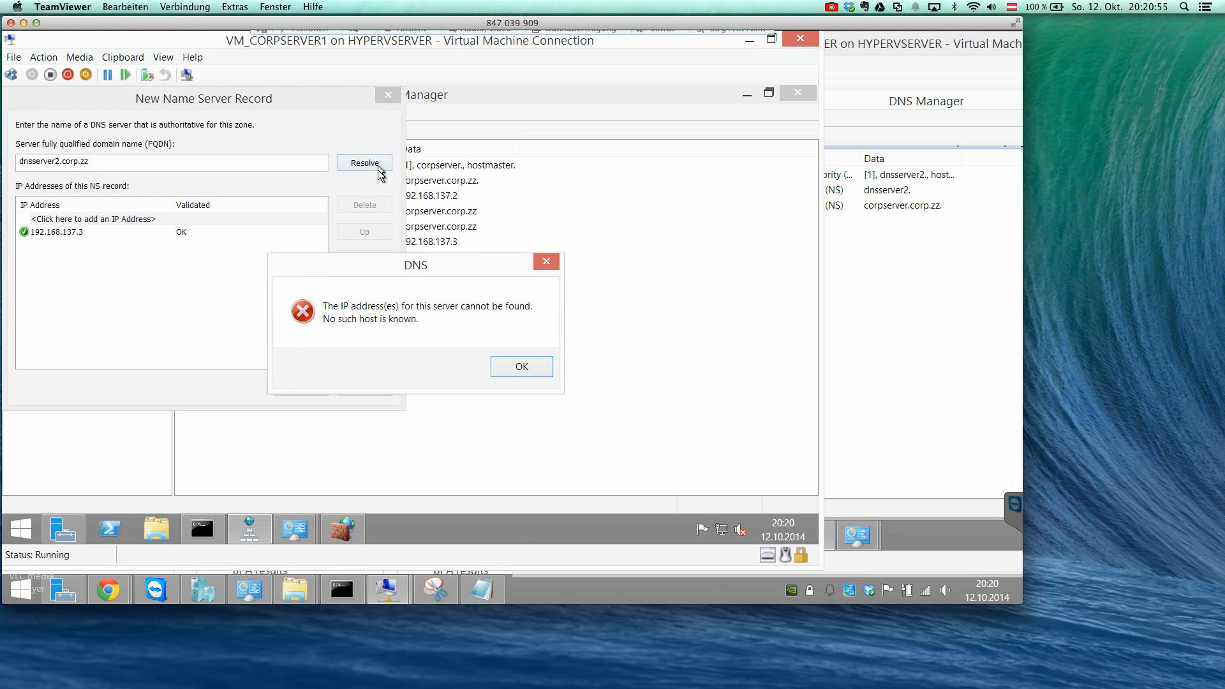
click(508, 367)
Accept the name server record with its manually entered address and finish the delegation of project.
click(180, 232)
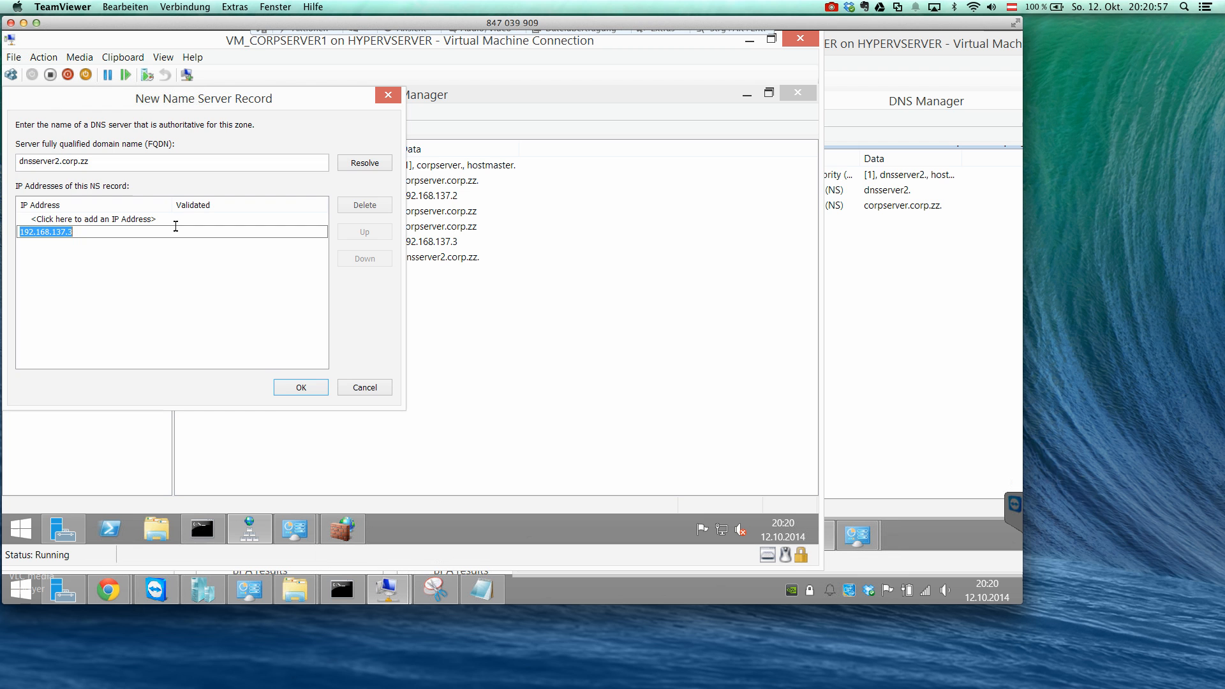
click(280, 389)
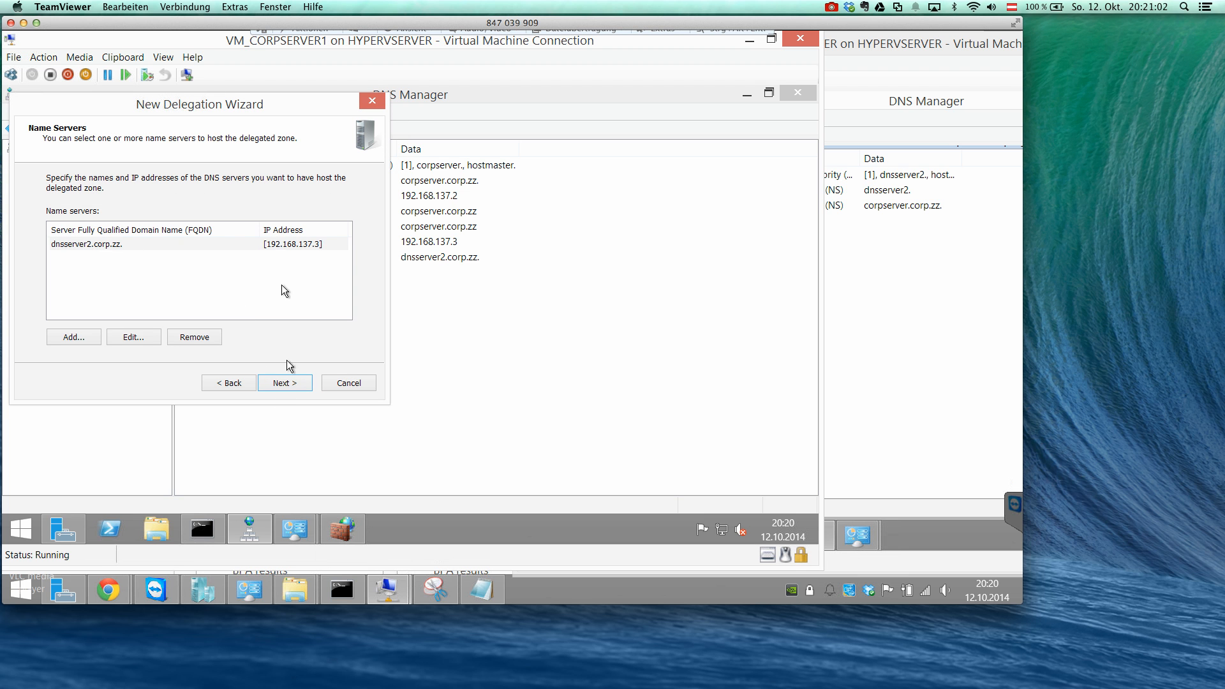
click(286, 383)
click(289, 384)
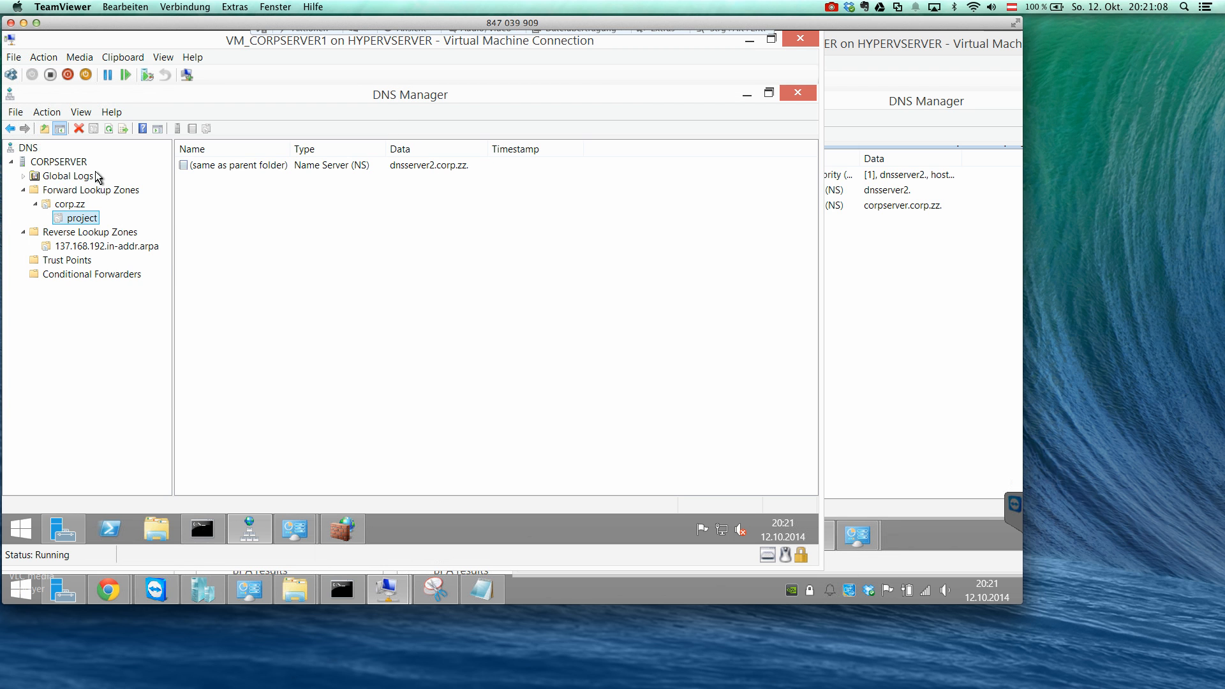
Examine the delegated project domain on CORPSERVER and the properties of its name server record.
click(61, 162)
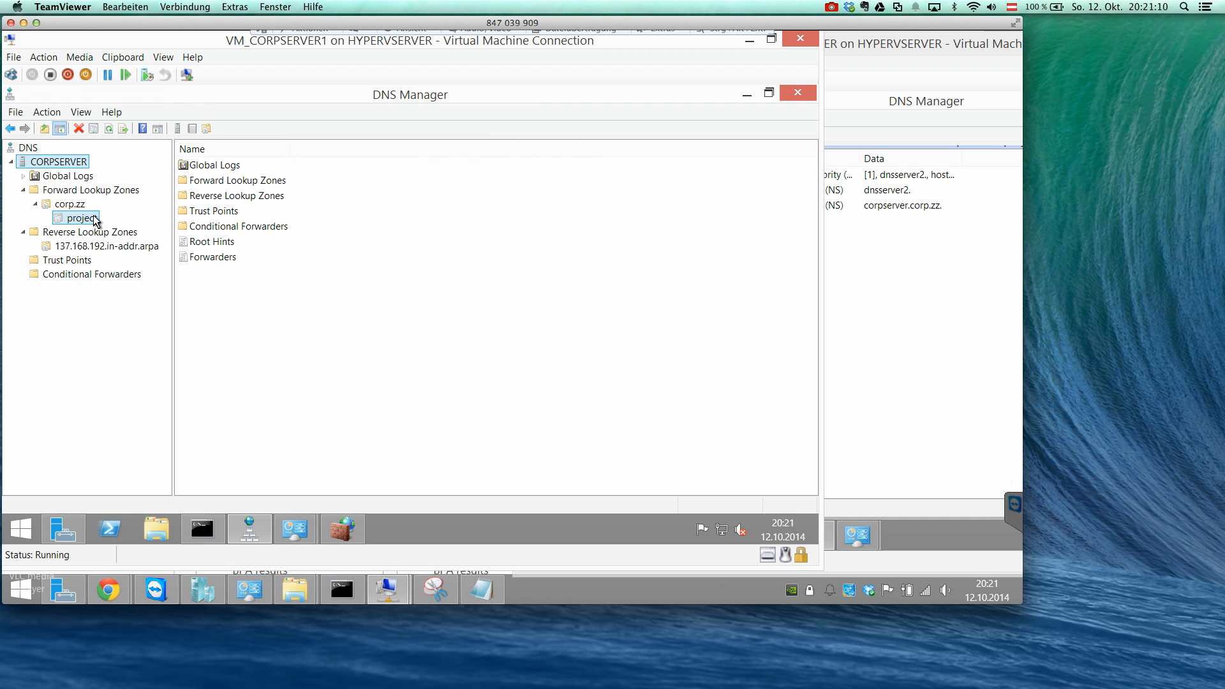
click(94, 218)
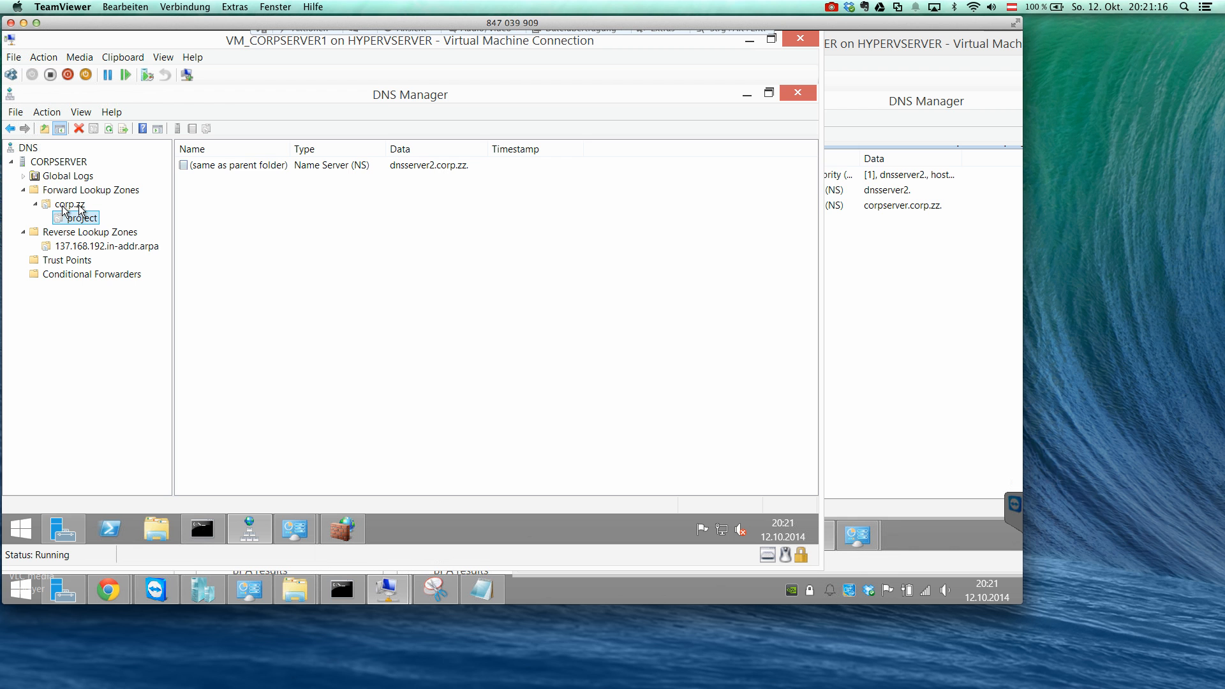
click(940, 285)
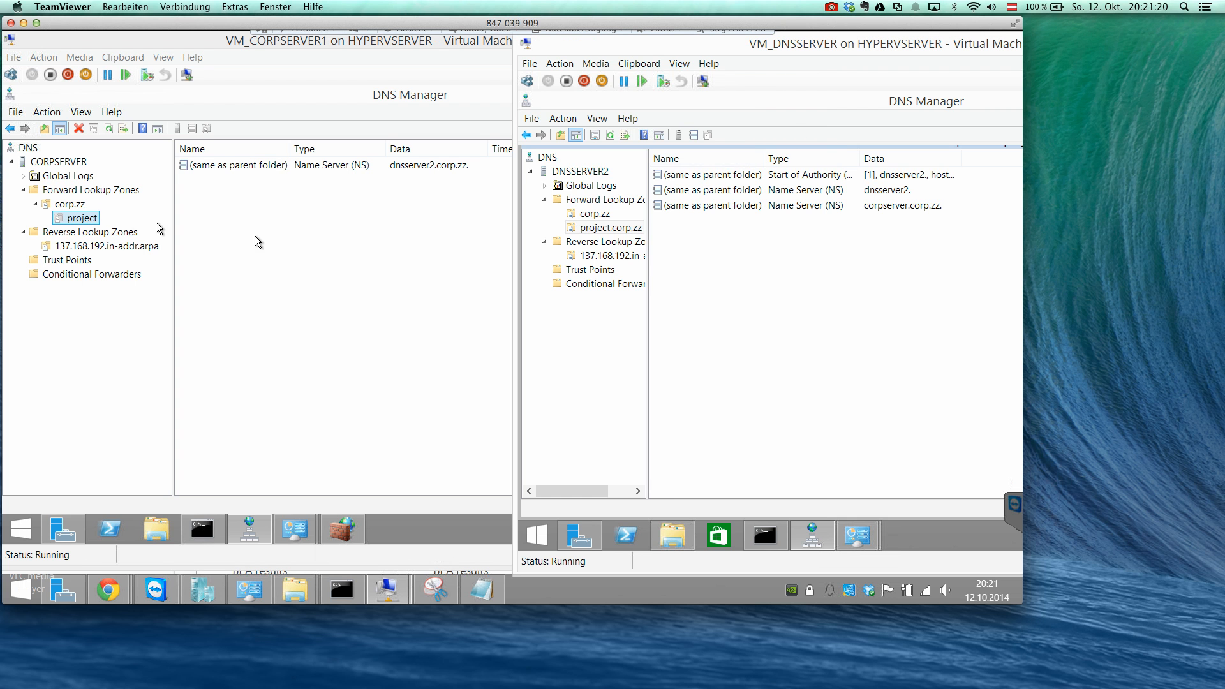
right_click(83, 218)
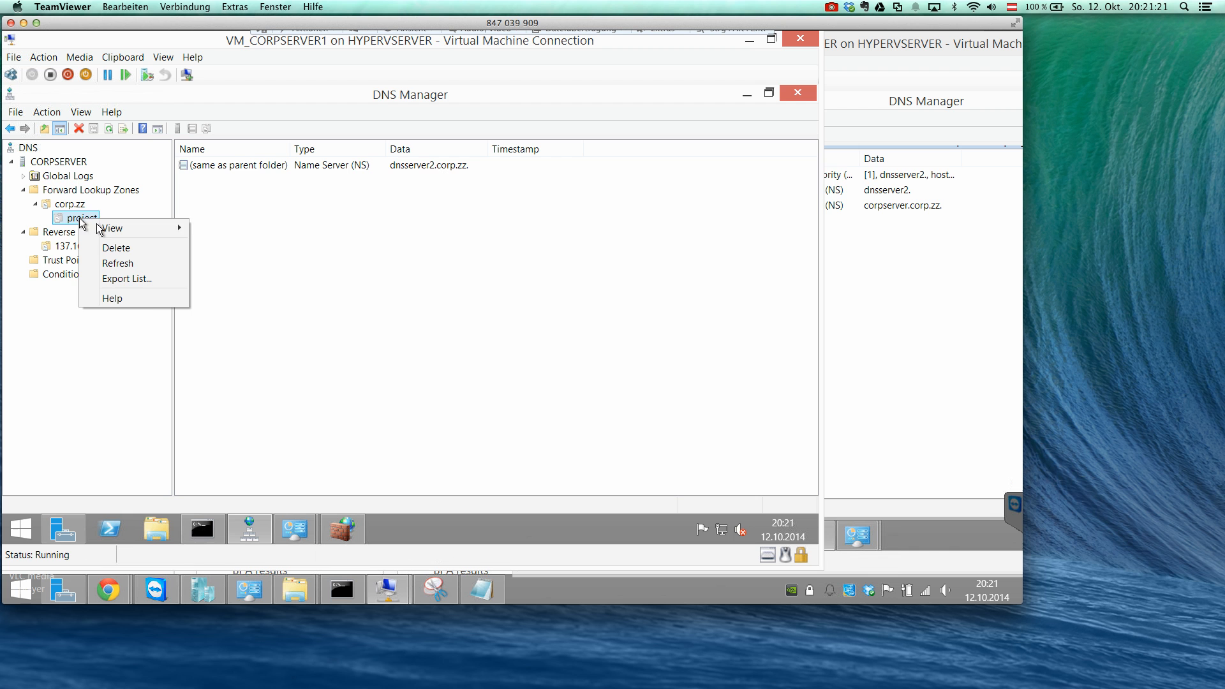
click(147, 285)
click(419, 171)
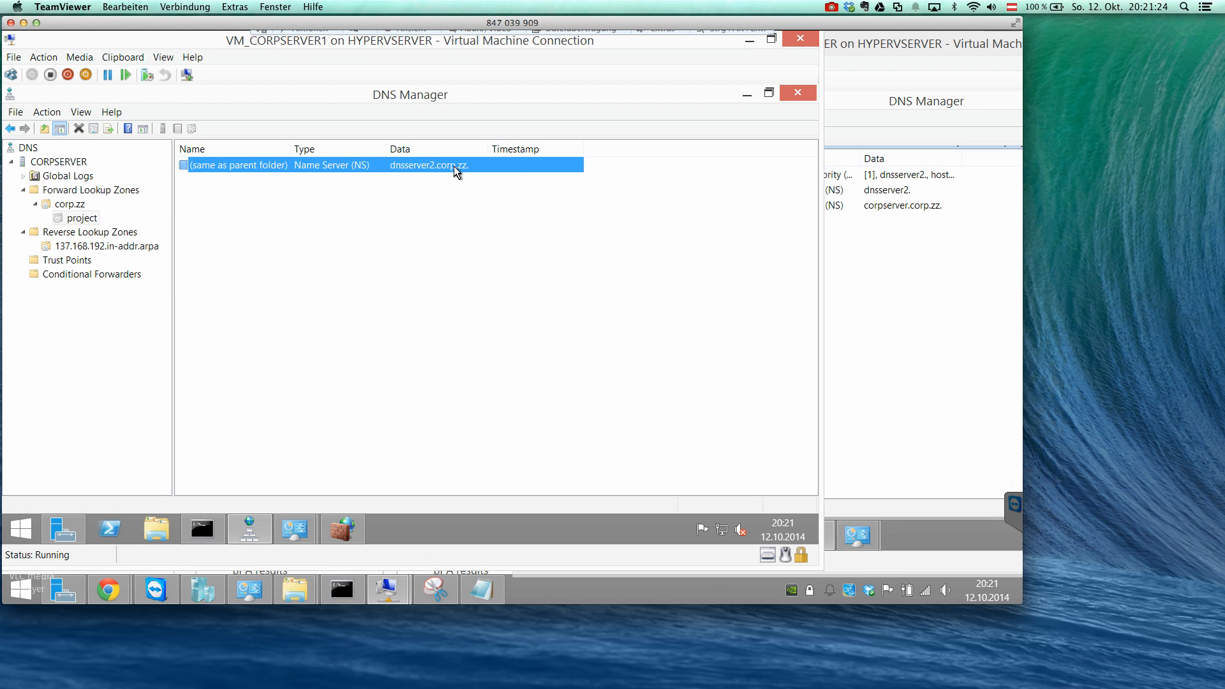
double_click(454, 166)
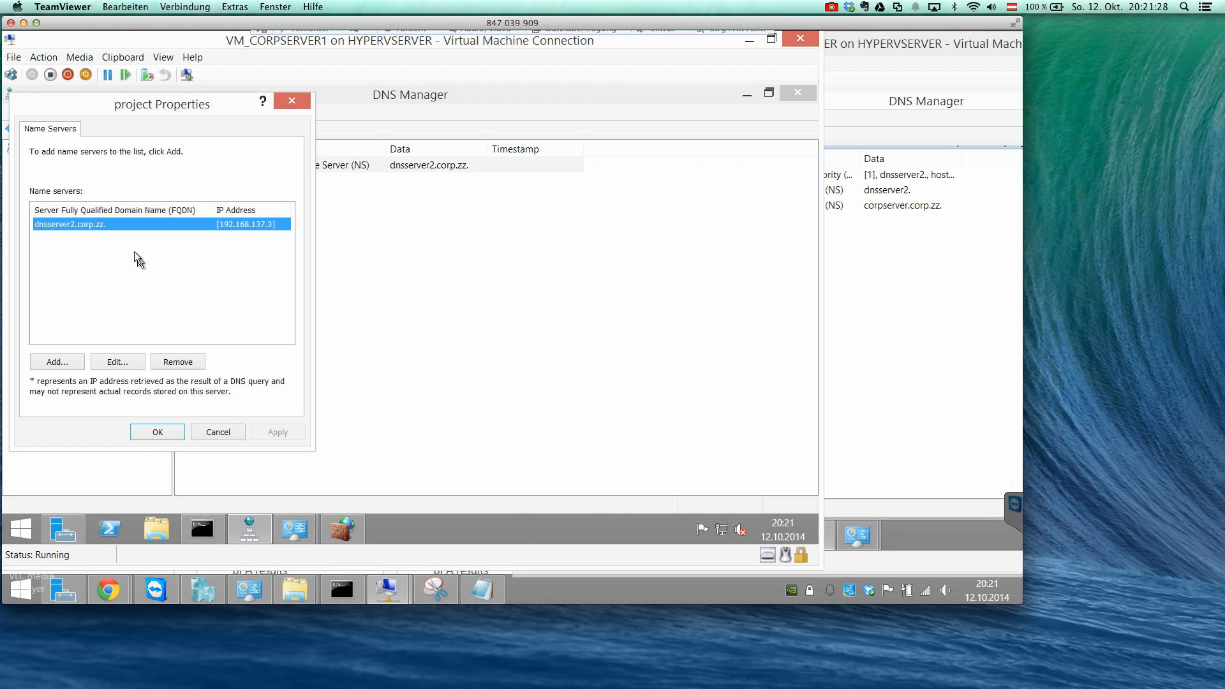
Start a new host record in the project.corp.zz zone on DNSSERVER2 and name it webserver.
click(919, 247)
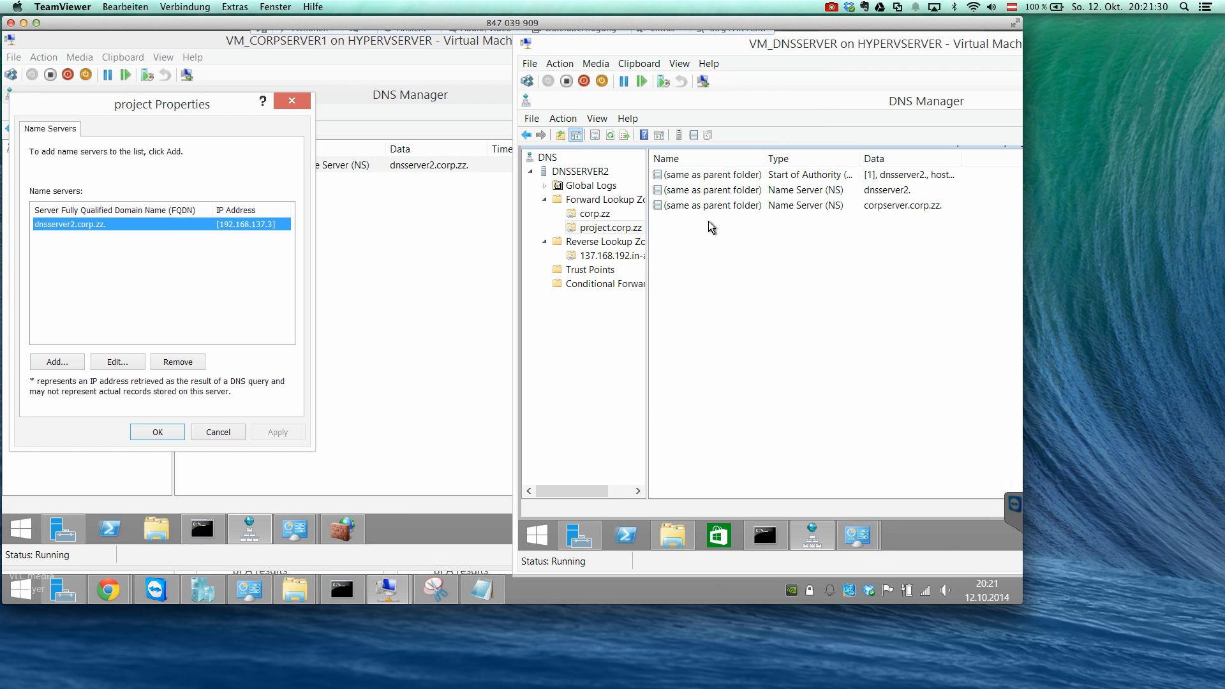
click(618, 229)
right_click(635, 231)
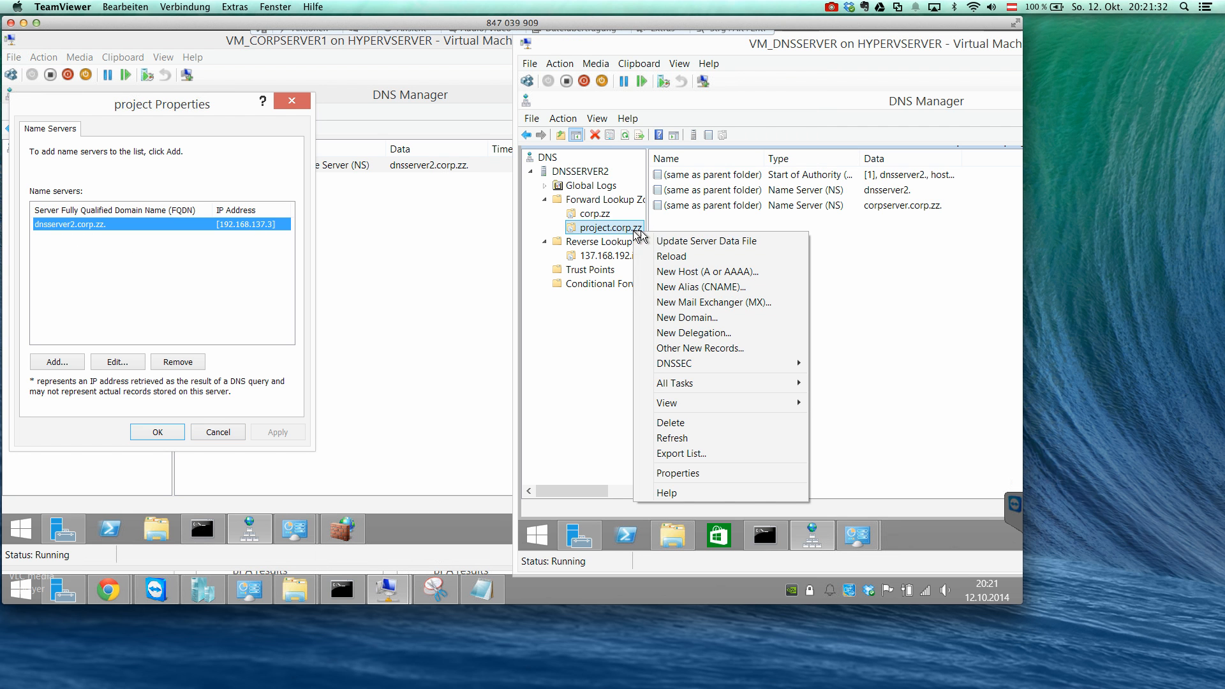
click(698, 272)
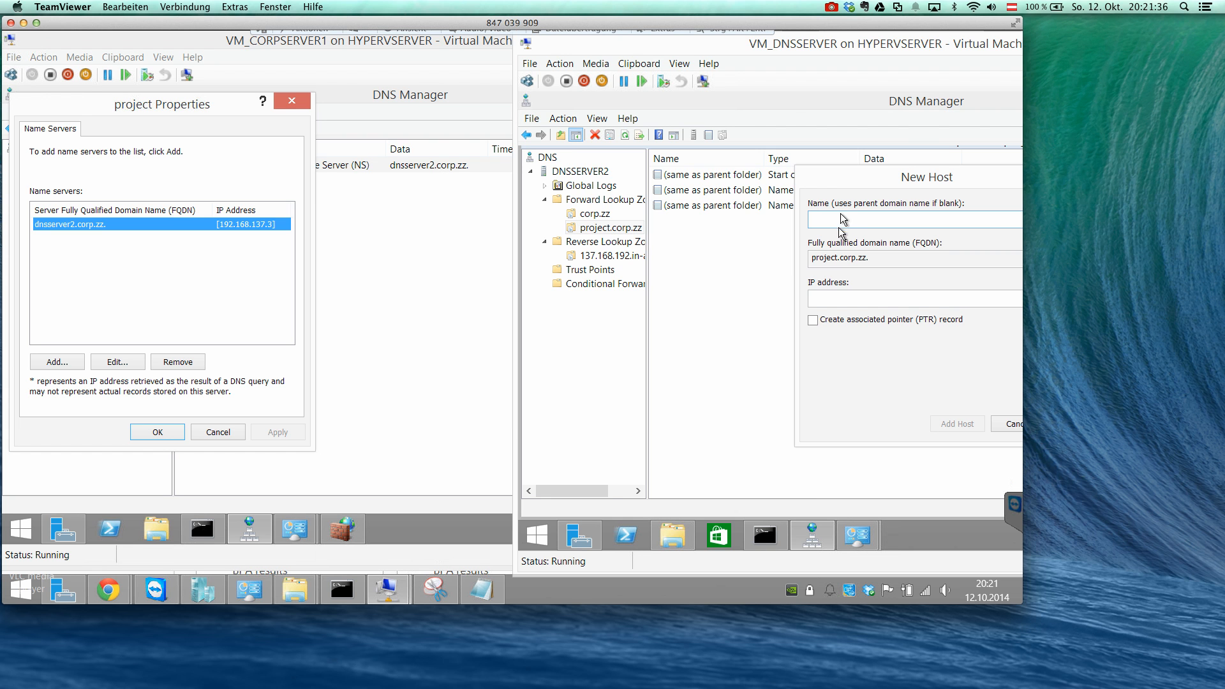
drag(848, 177, 748, 175)
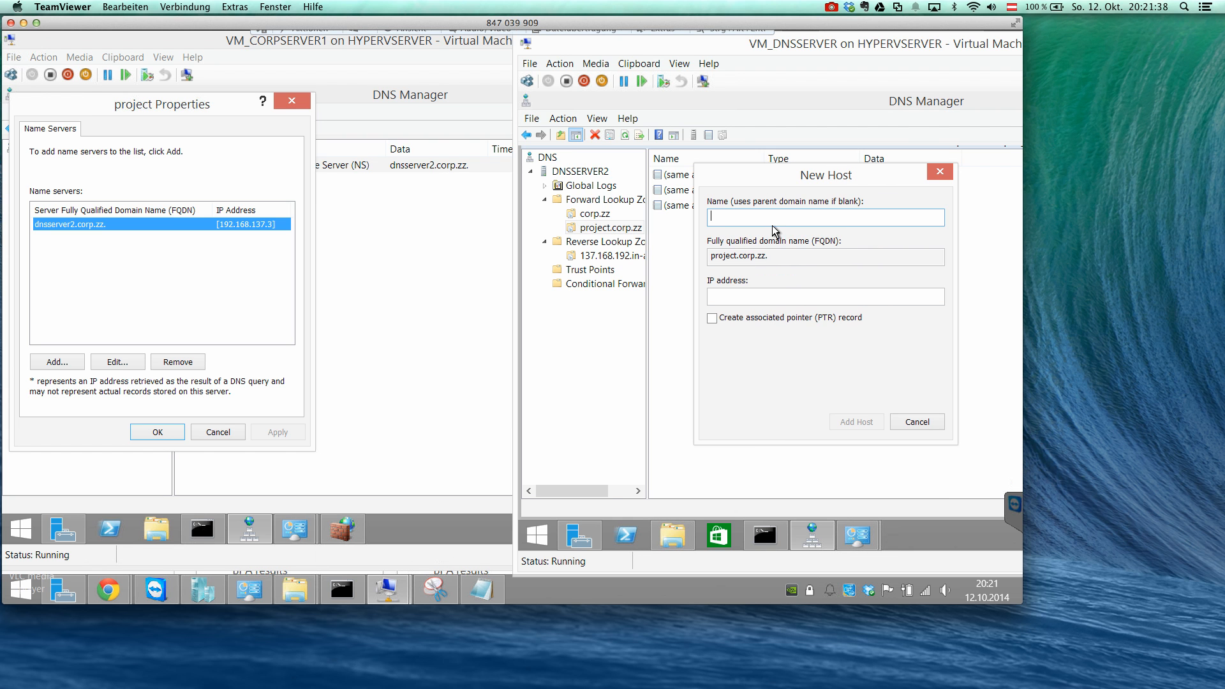
text(cropserver)
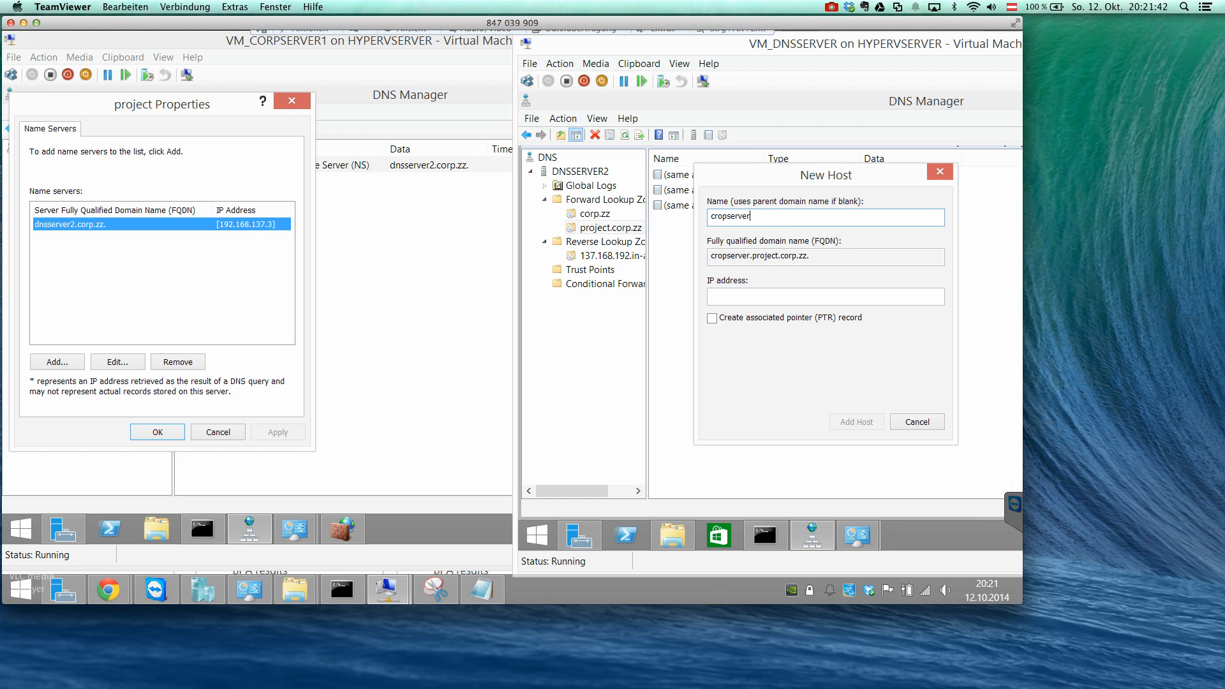
key(BackSpace)
key(BackSpace)
key(BackSpace)
key(BackSpace)
key(BackSpace)
key(BackSpace)
key(BackSpace)
key(BackSpace)
key(BackSpace)
key(BackSpace)
text(webserver)
key(Tab)
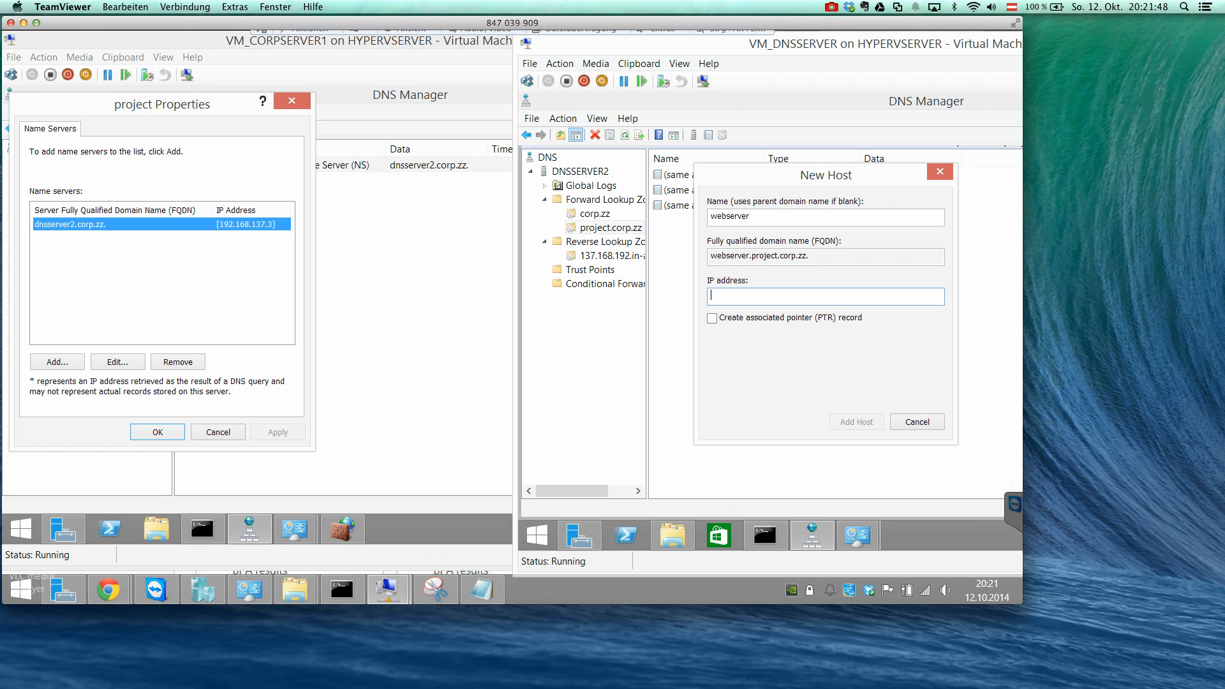
Give the host the IP address 192.168.137.2, request an associated PTR record, add it and finish host creation.
text(192.168.137.2)
click(819, 321)
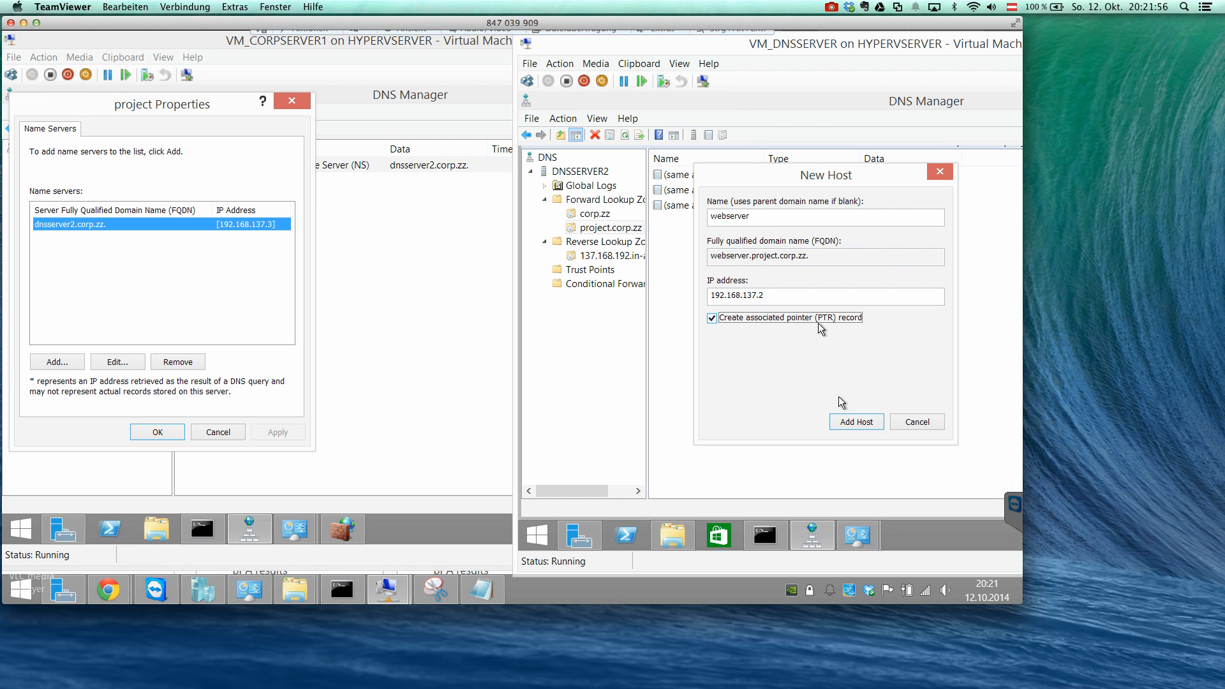
click(855, 422)
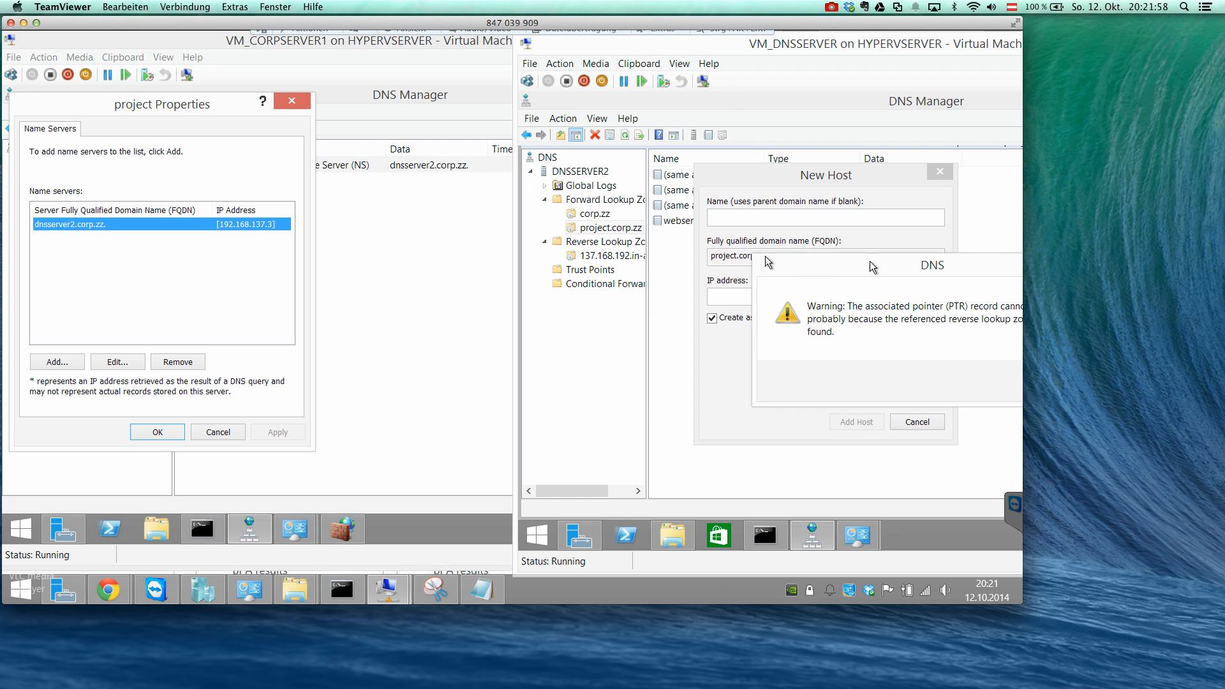
drag(769, 262, 723, 260)
click(899, 375)
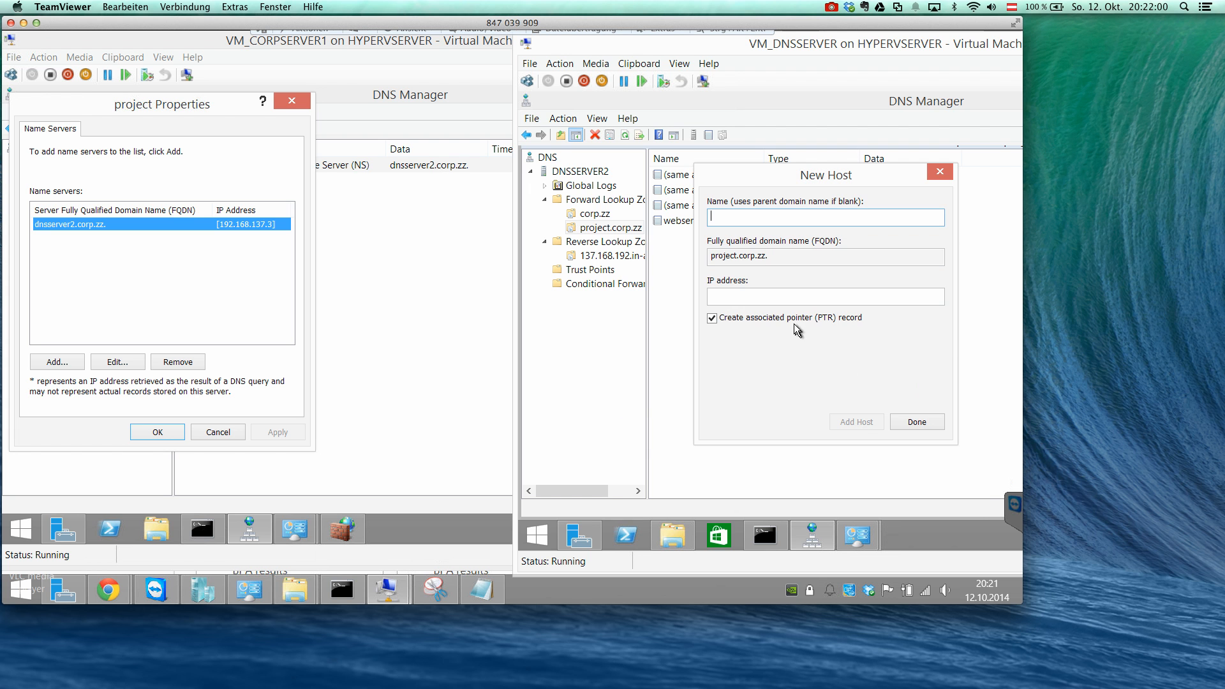
click(913, 423)
Check the records of the 137.168.192.in-addr.arpa reverse zone and of the project.corp.zz zone on DNSSERVER2.
click(624, 256)
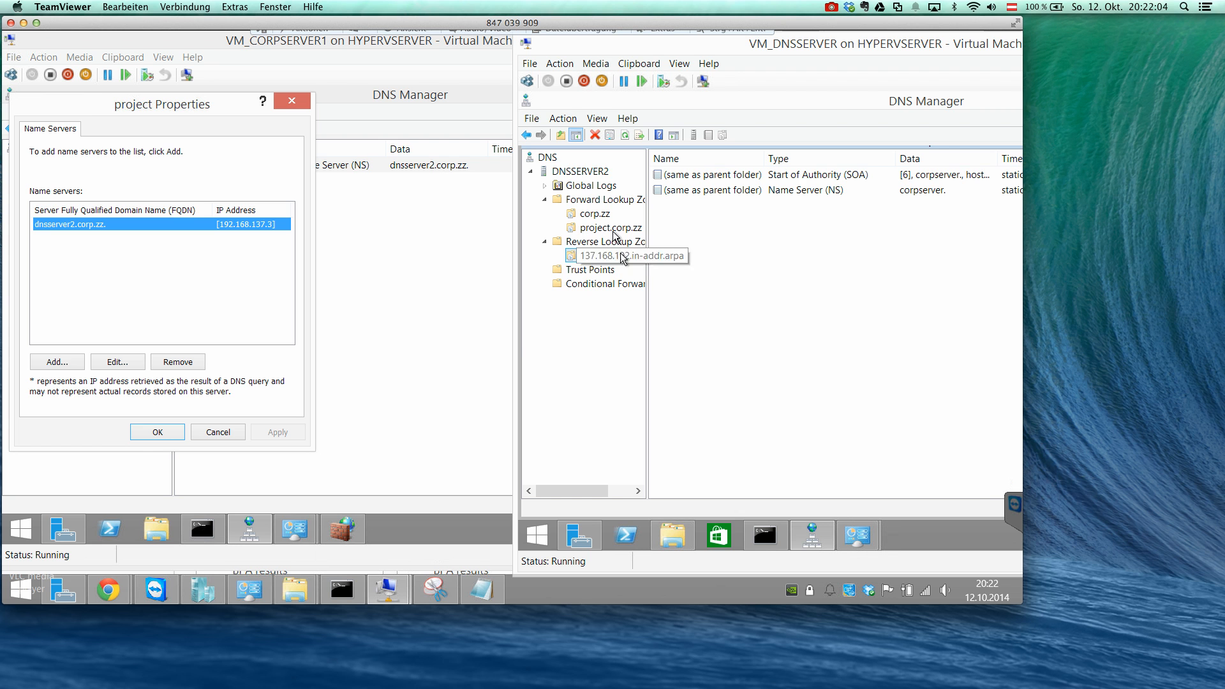
click(611, 229)
right_click(691, 243)
click(697, 224)
click(700, 223)
Bring up the command prompt on DNSSERVER2 and dismiss the project properties on CORPSERVER without changes.
click(768, 534)
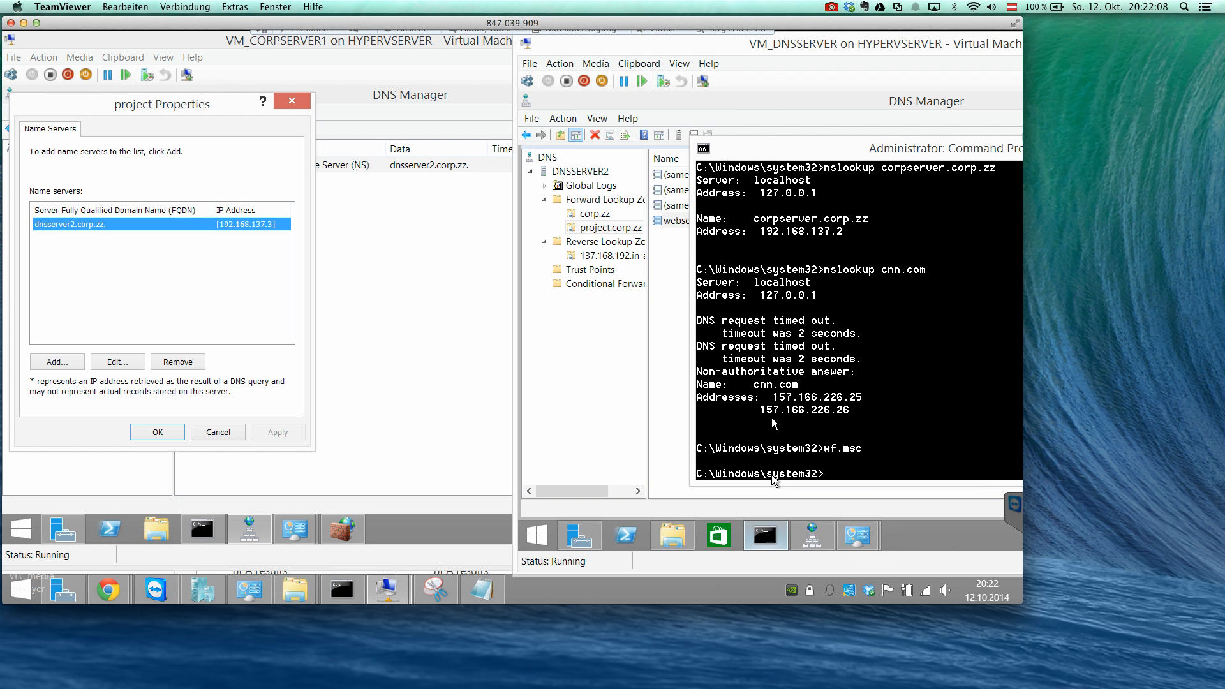
drag(775, 145, 621, 147)
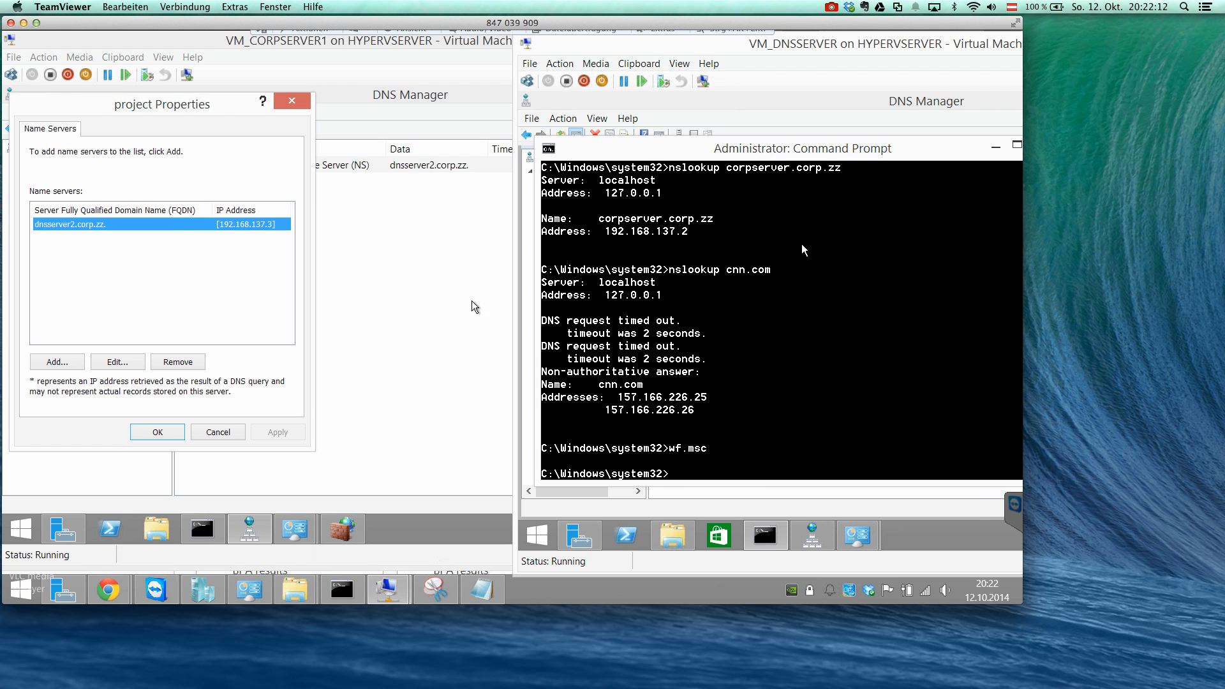
click(230, 432)
click(900, 320)
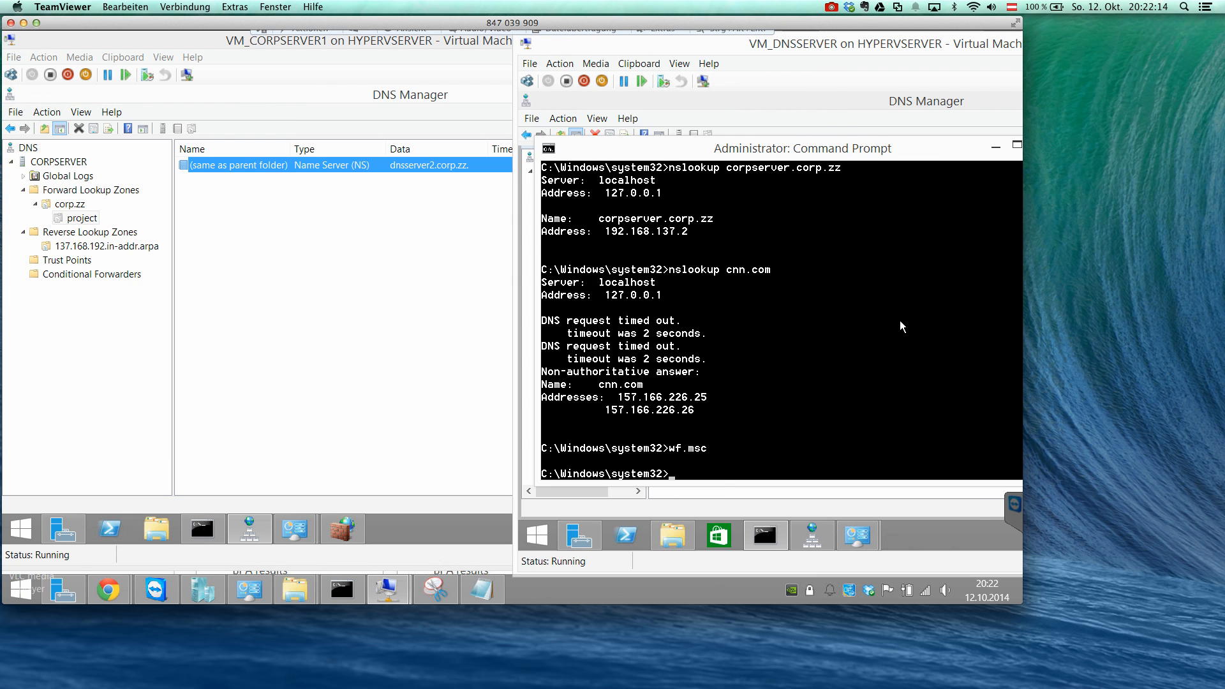
Run nslookup for webserver.project.corp.zz on DNSSERVER2.
text(nslookup webserver.project.)
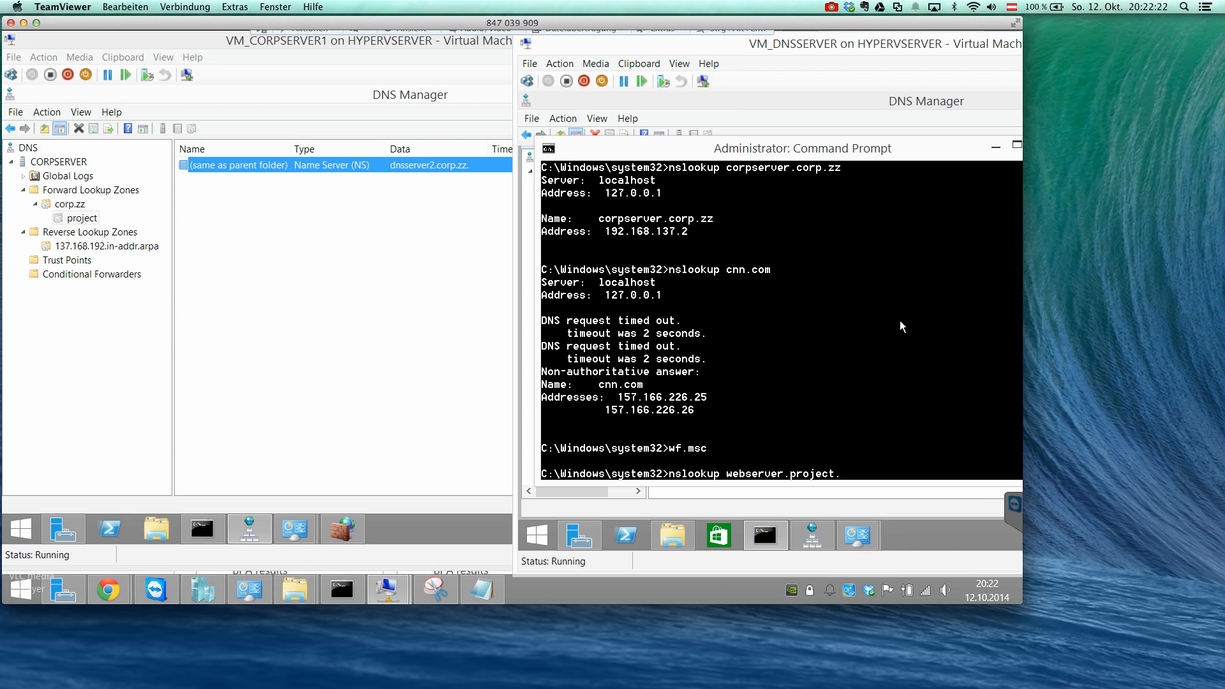
text(corp.zz)
key(Return)
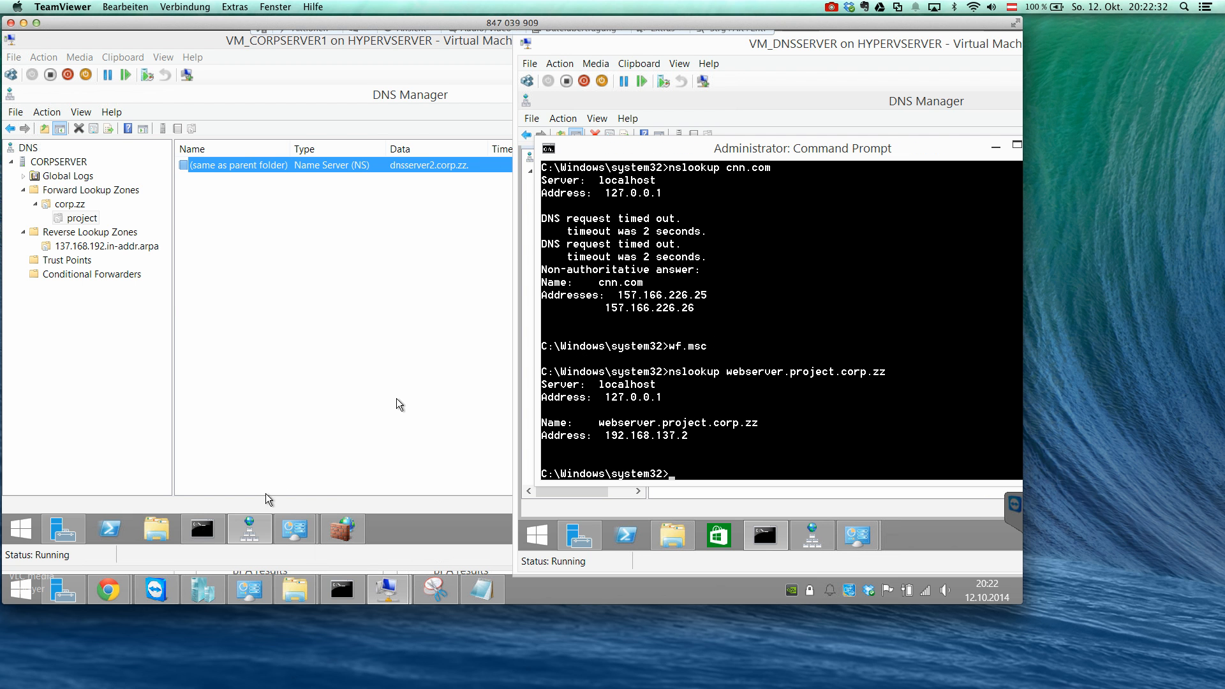
Run nslookup for webserver.project.corp.zz from the command prompt on CORPSERVER.
click(202, 529)
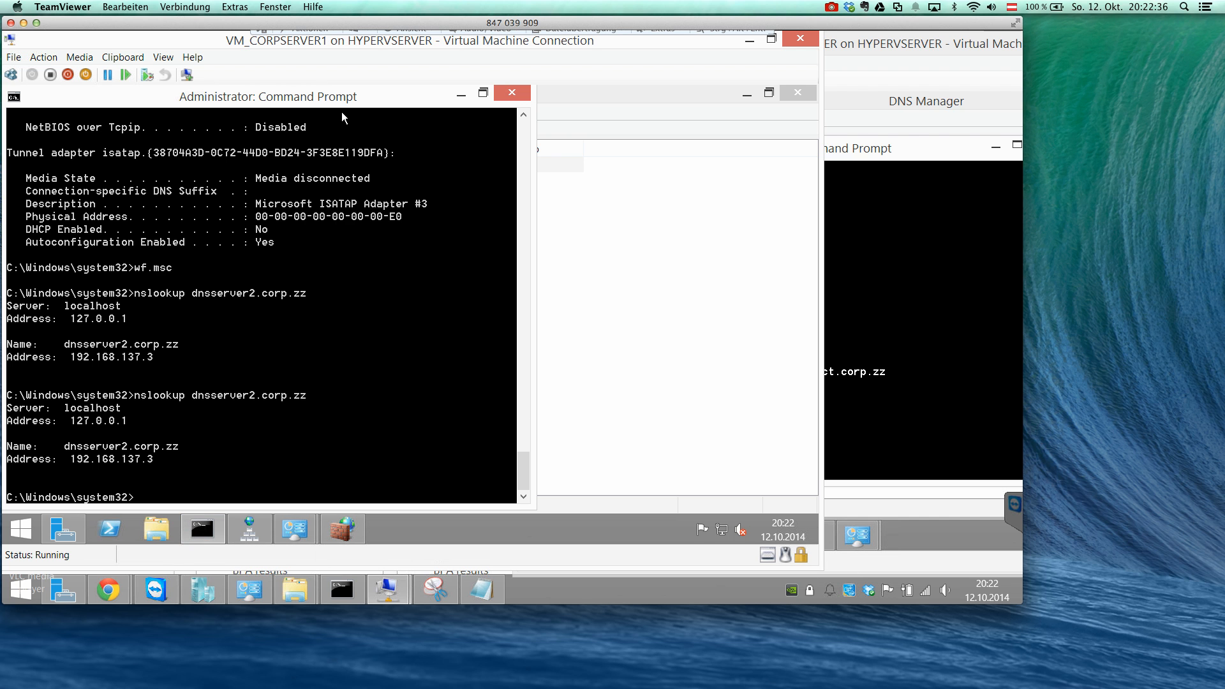
text(nslo)
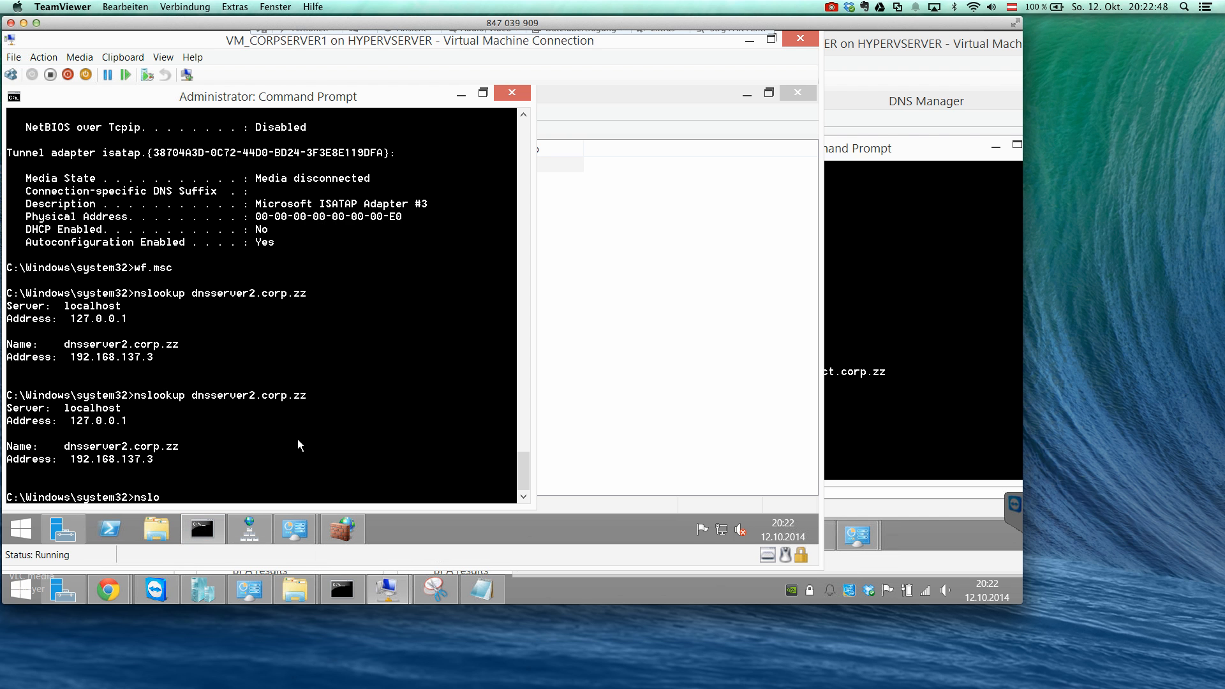
text(okup webserver.project.corp.zz)
key(Return)
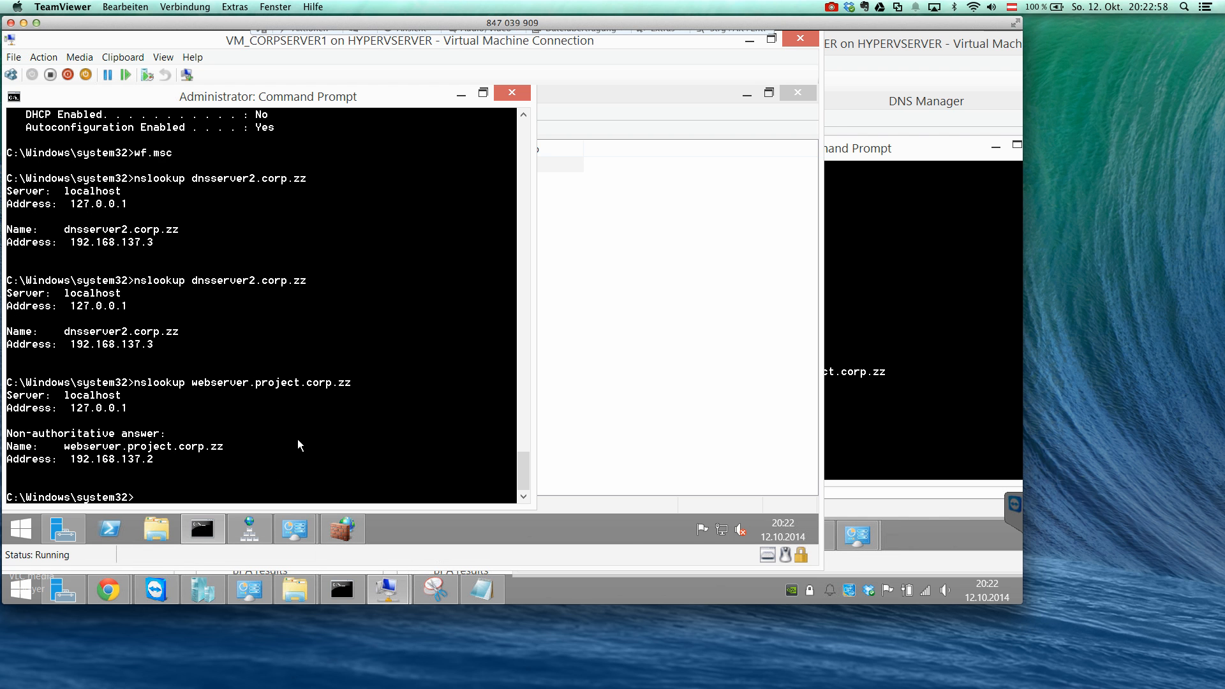
Move the command prompt on DNSSERVER2 aside and minimise the one on CORPSERVER to show its DNS Manager.
click(855, 256)
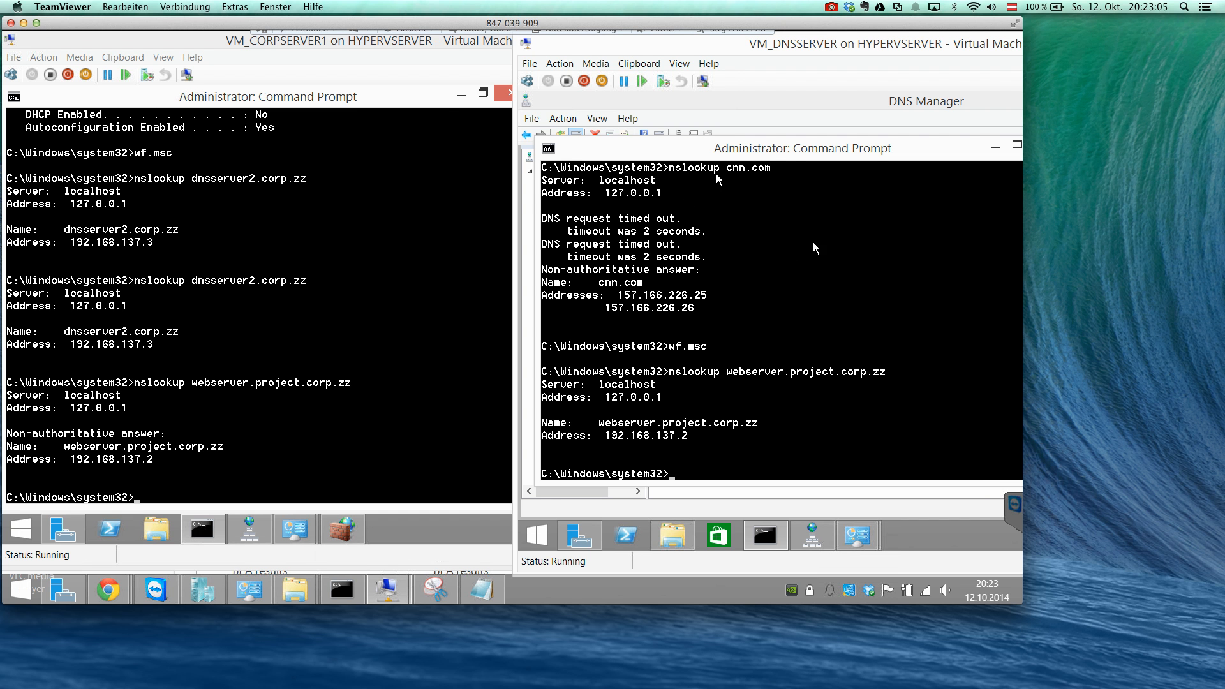
drag(759, 148, 840, 179)
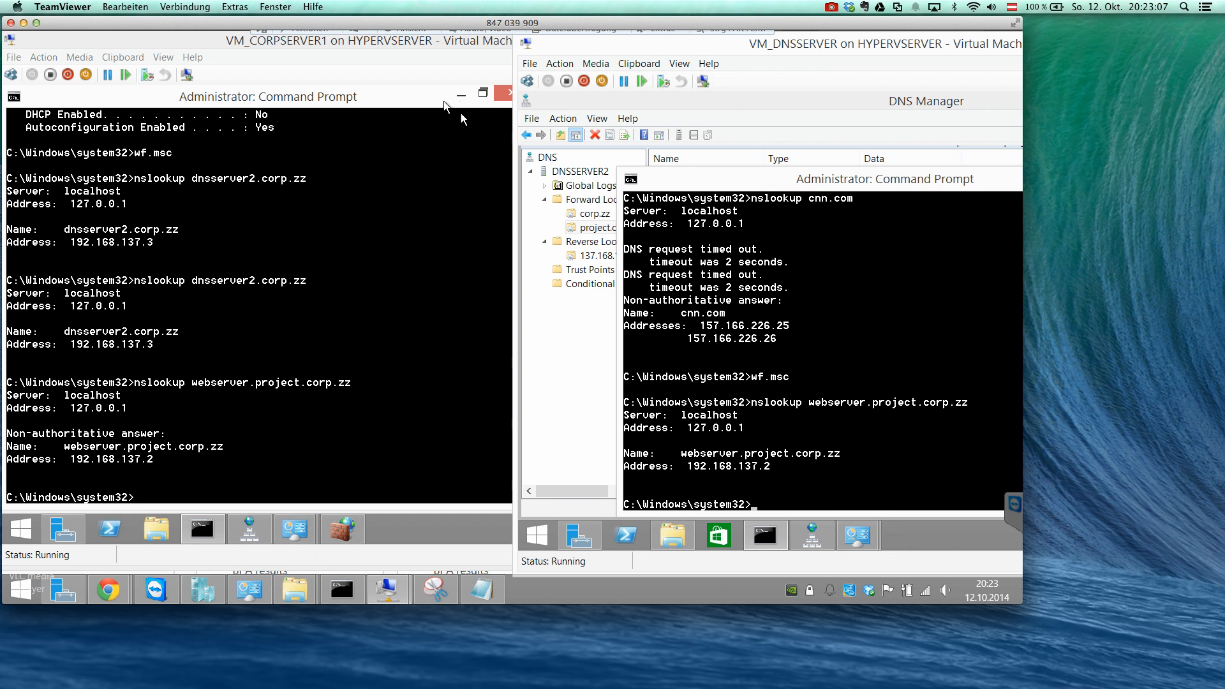
click(461, 95)
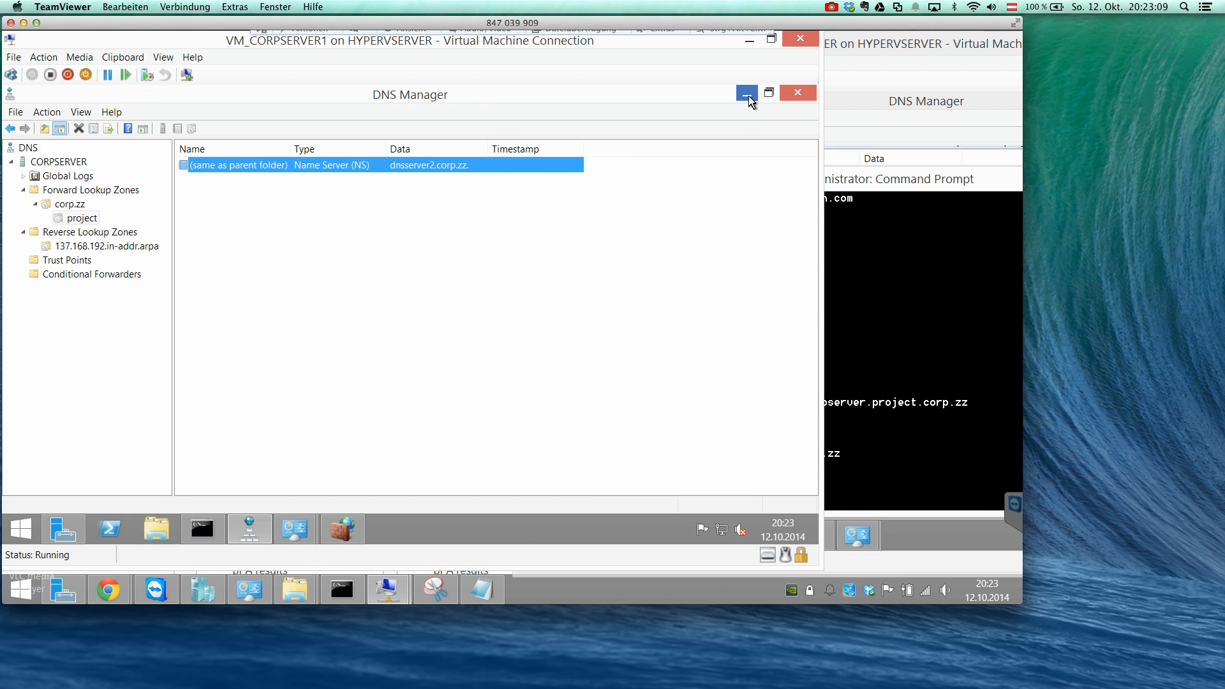
Review the project.corp.zz records on DNSSERVER2, and the project delegation and Conditional Forwarders on CORPSERVER.
click(902, 219)
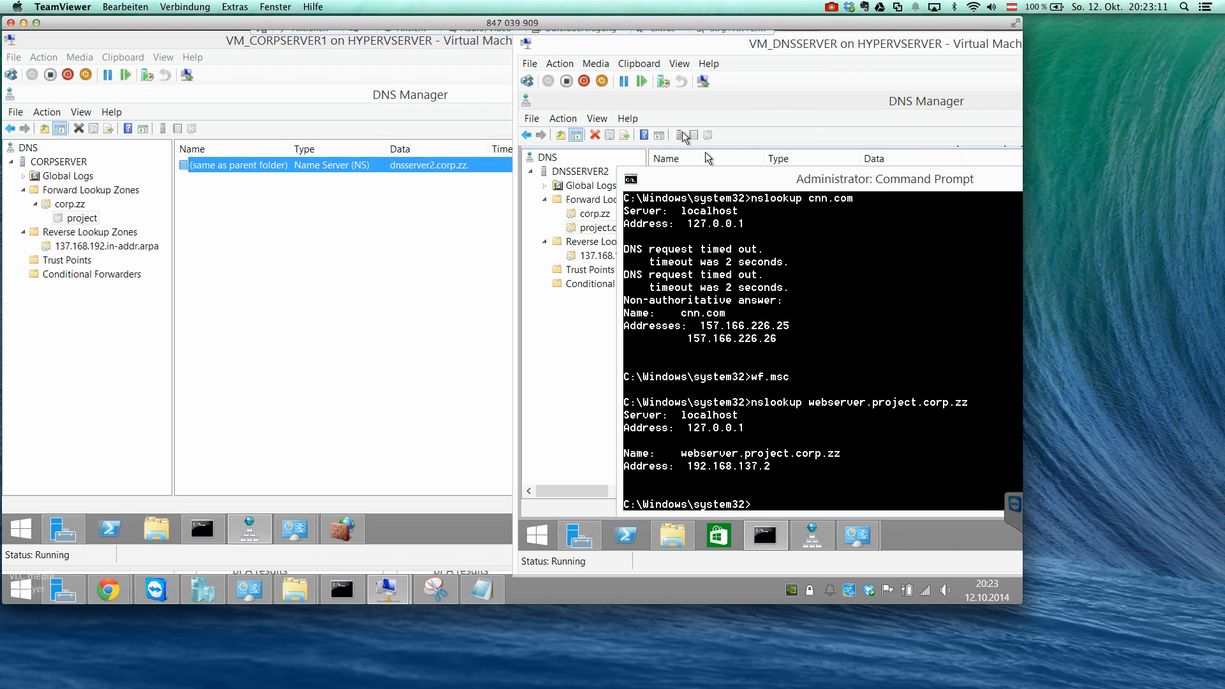
click(672, 111)
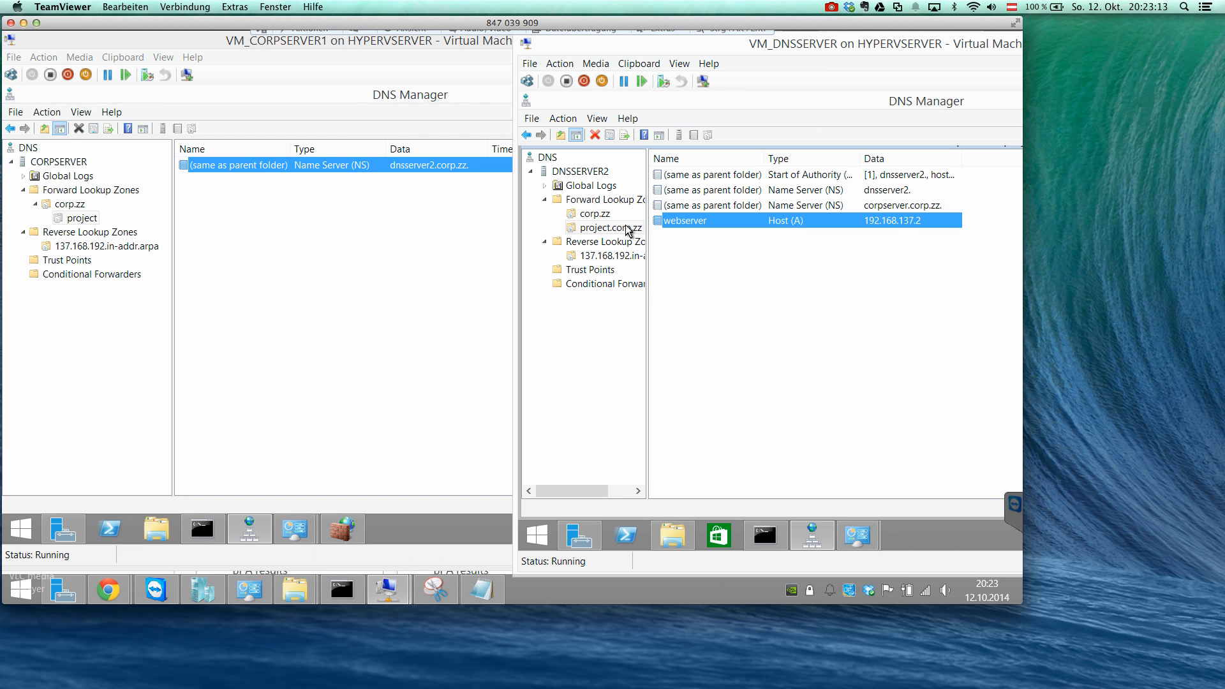
click(626, 228)
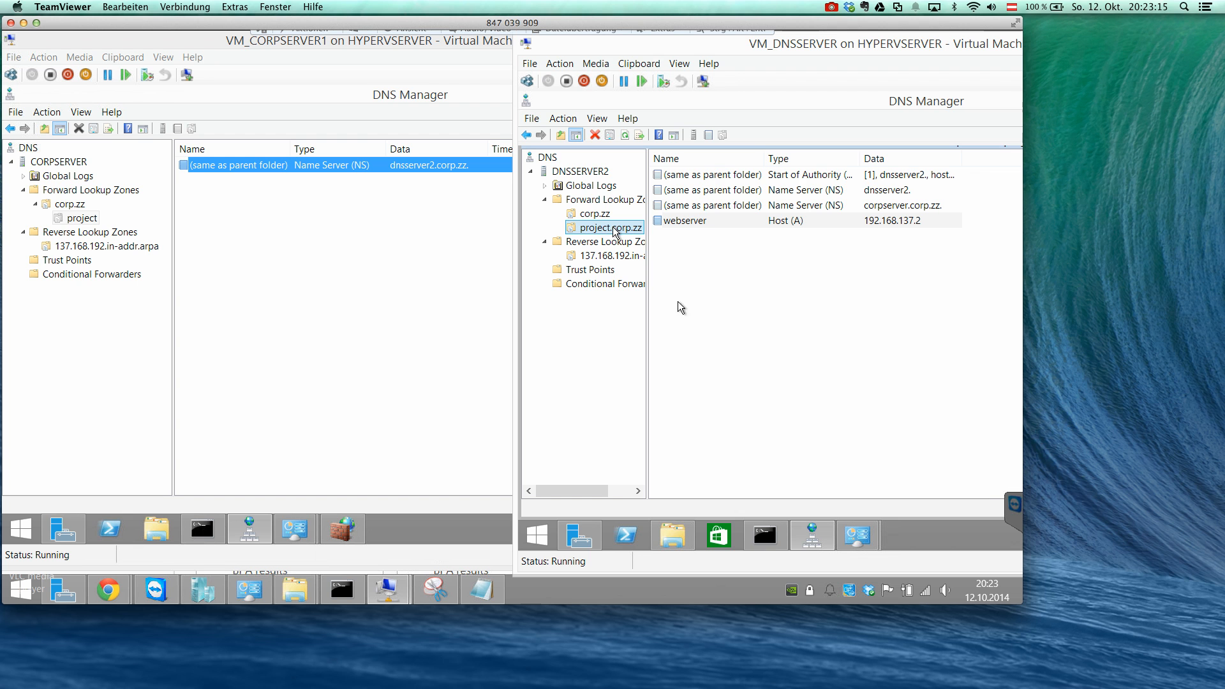
click(675, 244)
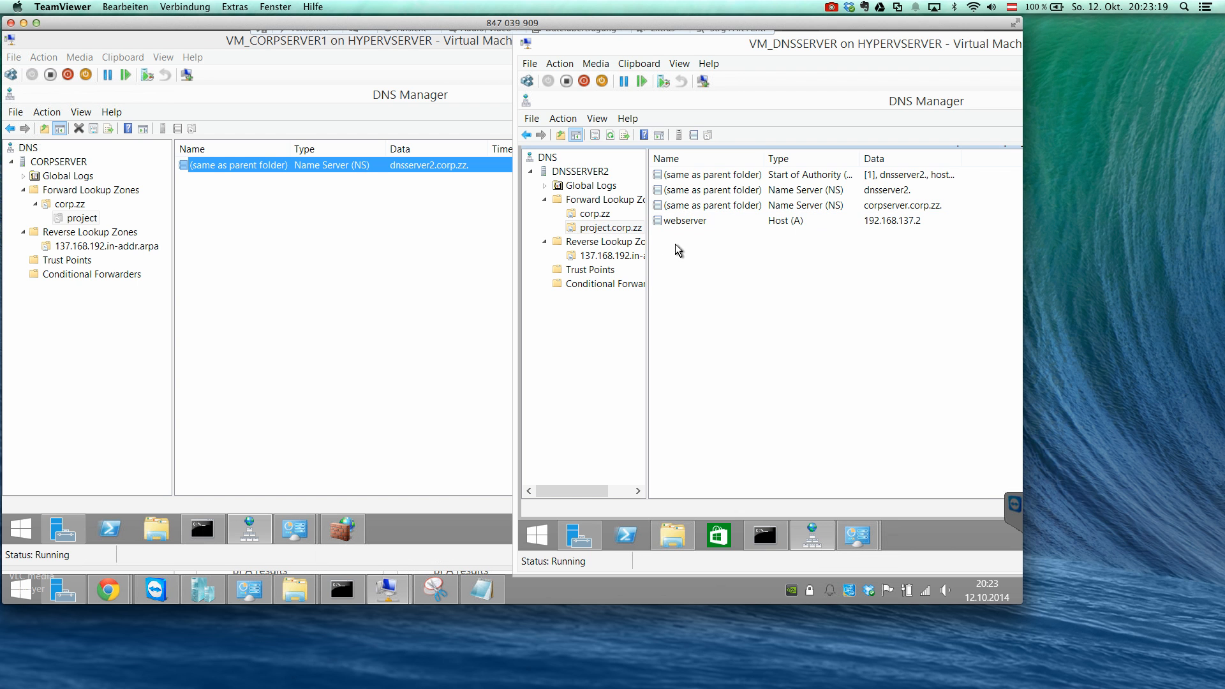
click(222, 105)
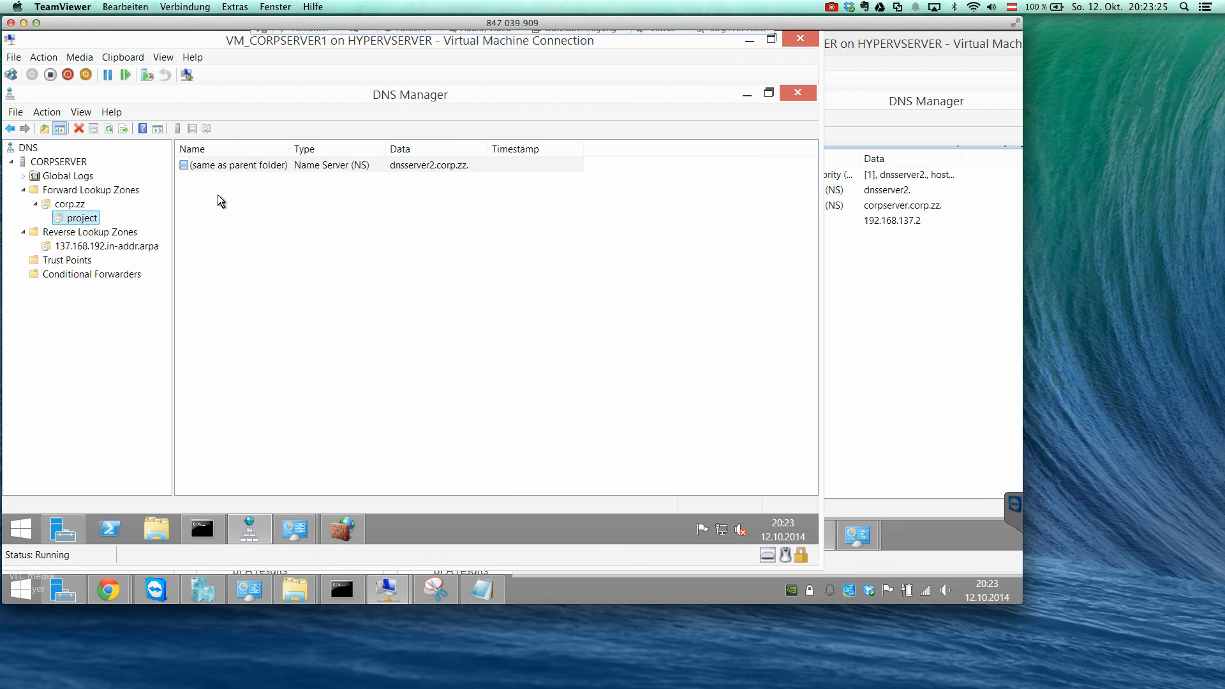
click(874, 257)
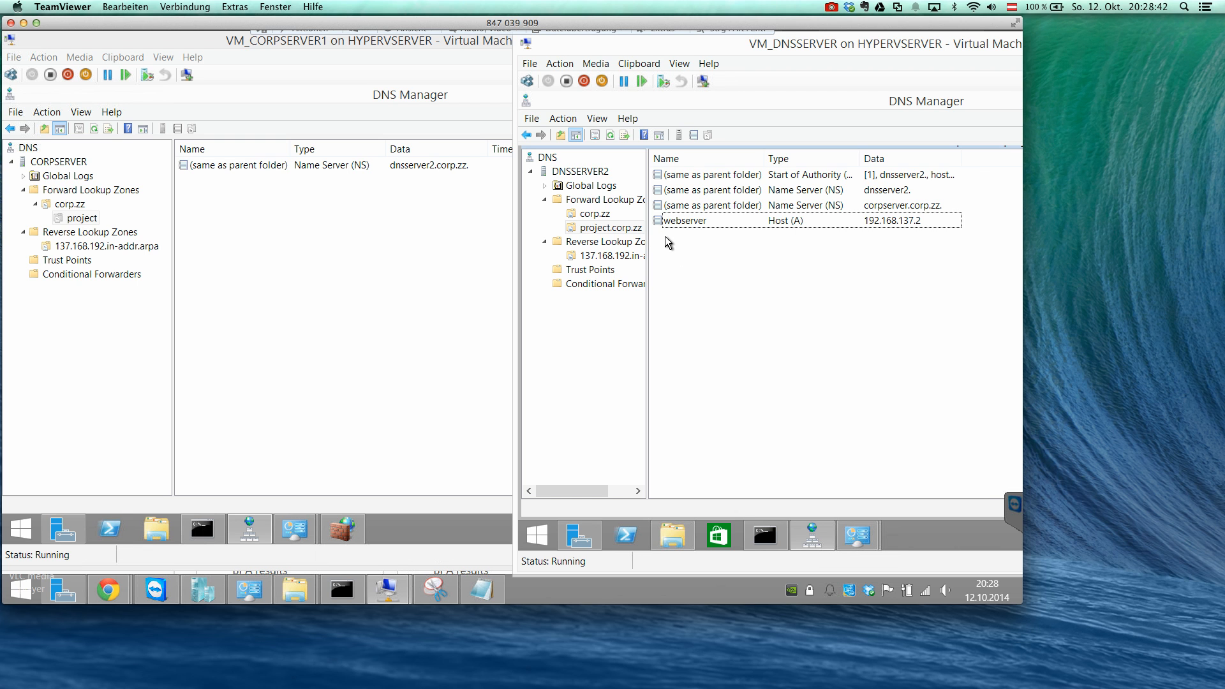
click(138, 275)
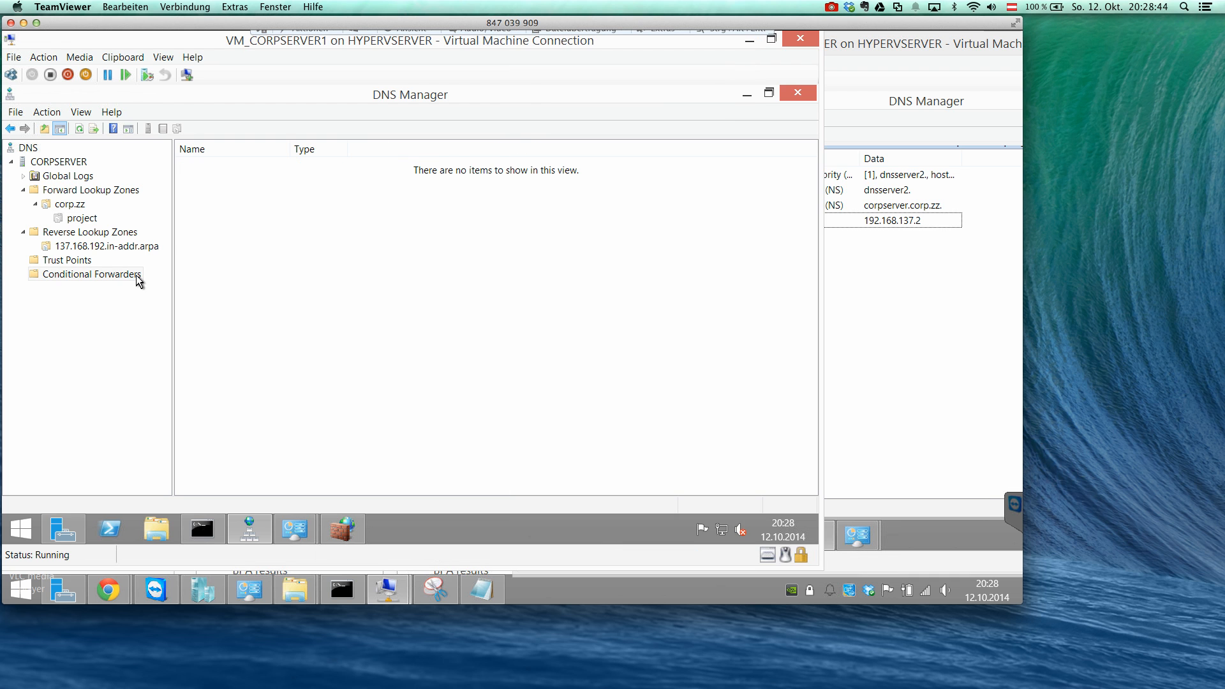
Create a primary forward lookup zone named google.com on DNSSERVER2, stored in a new zone file google.com.dns.
click(857, 300)
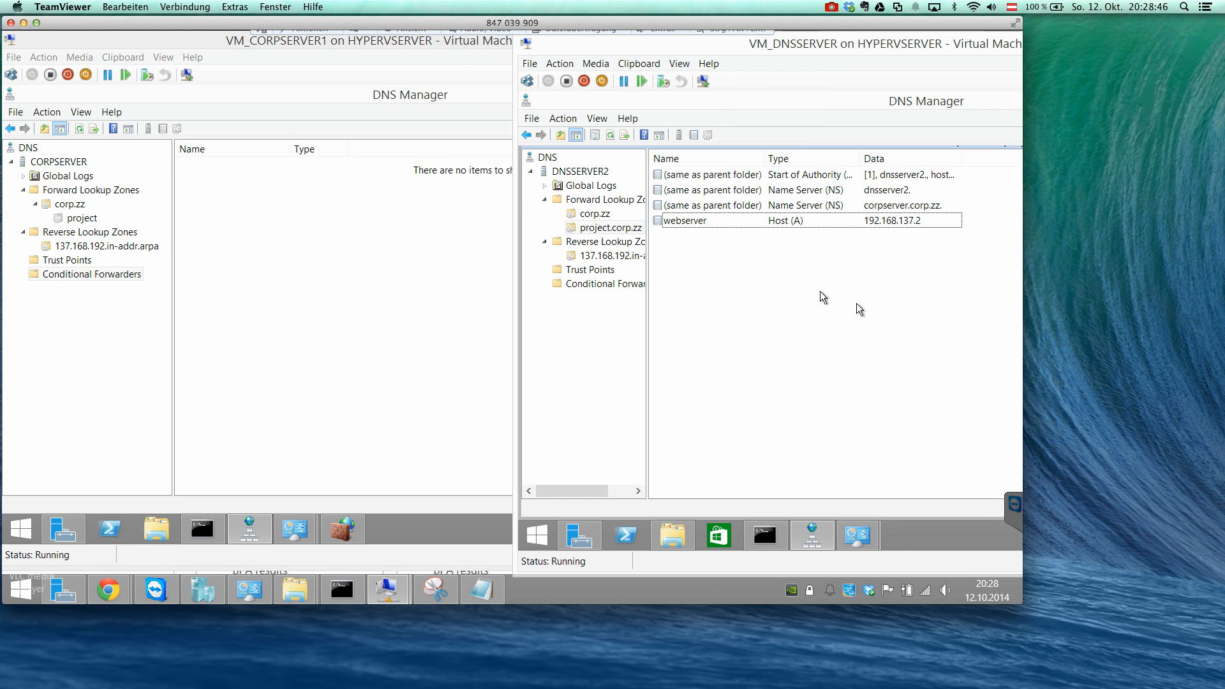
right_click(594, 203)
click(632, 211)
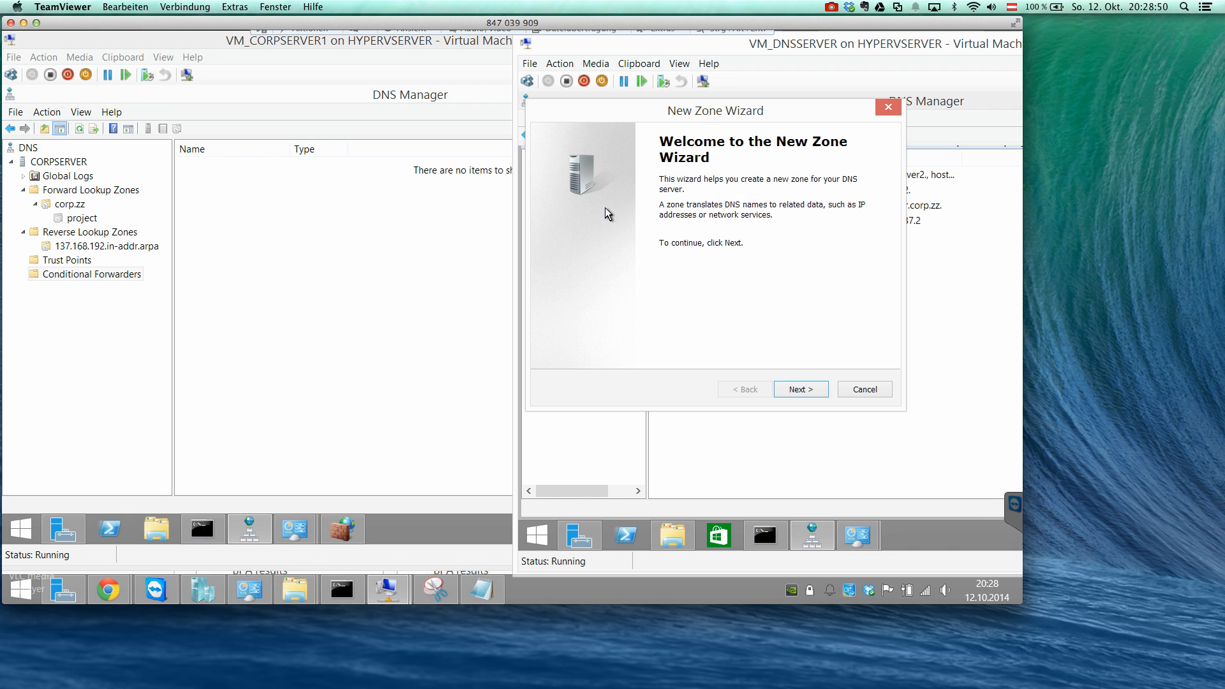
click(792, 390)
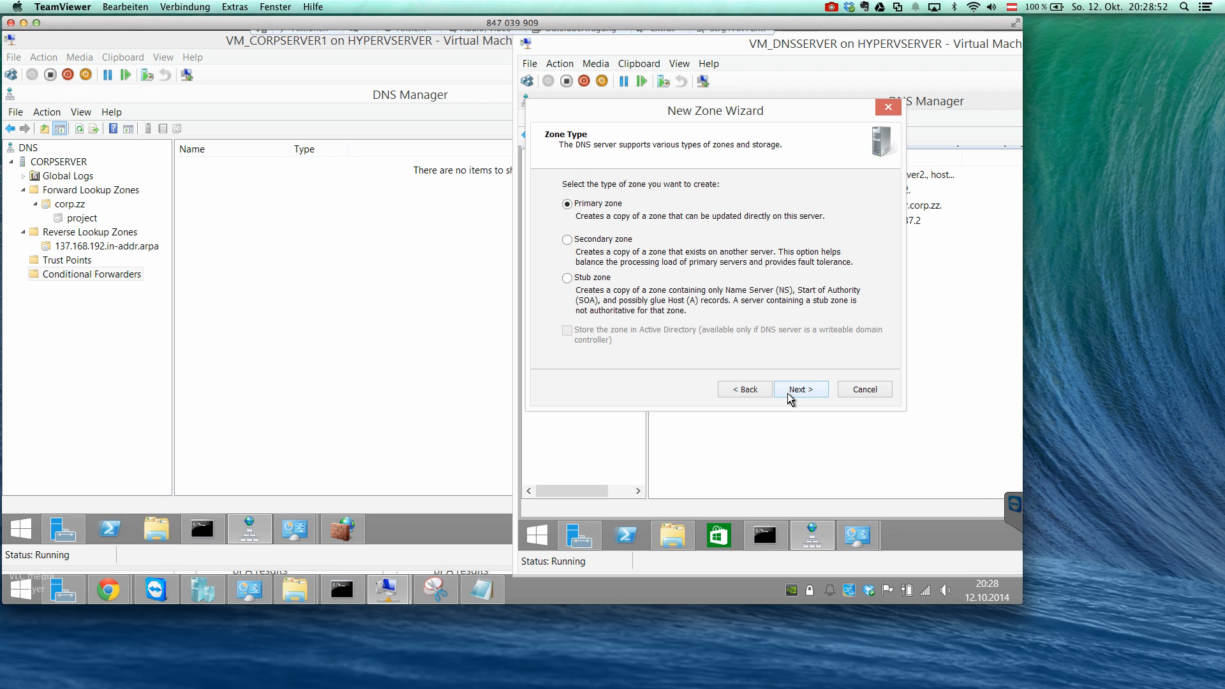
click(788, 393)
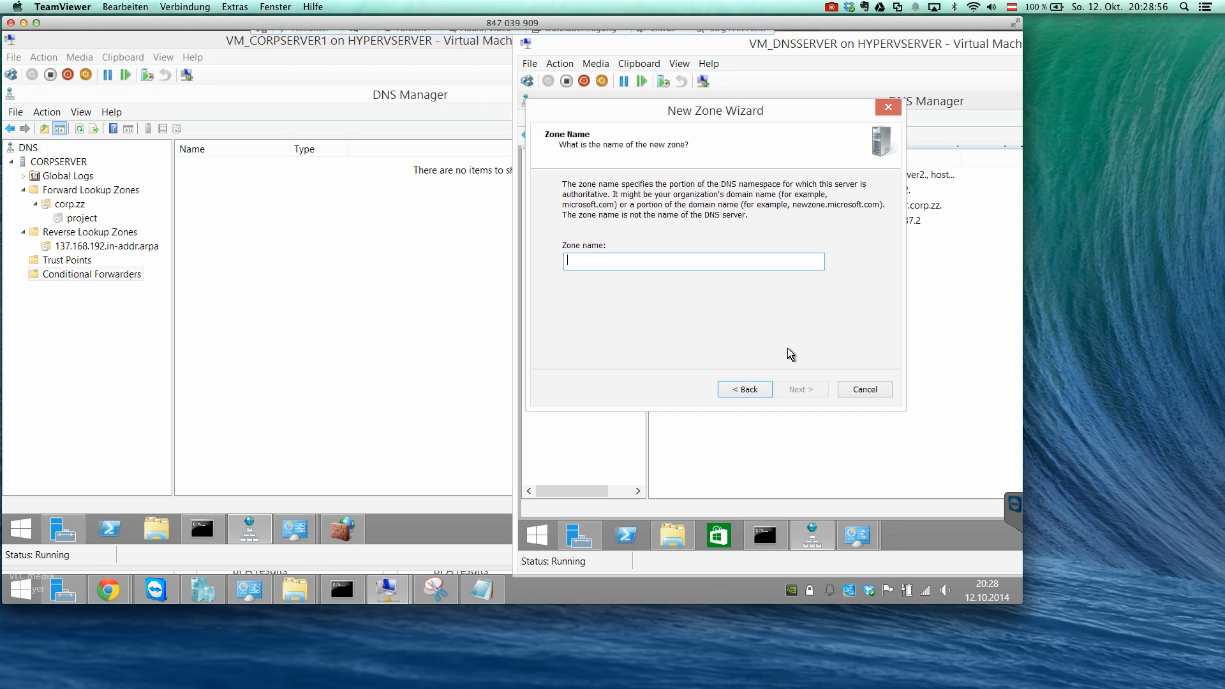
text(google.com)
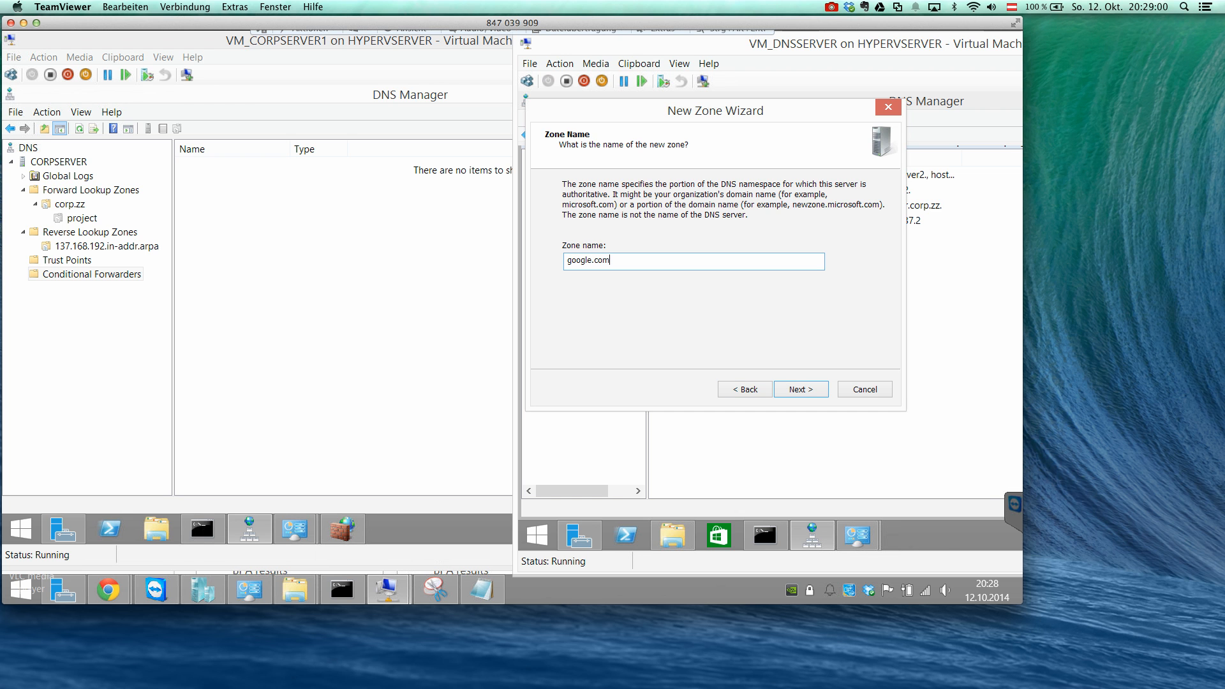
click(804, 391)
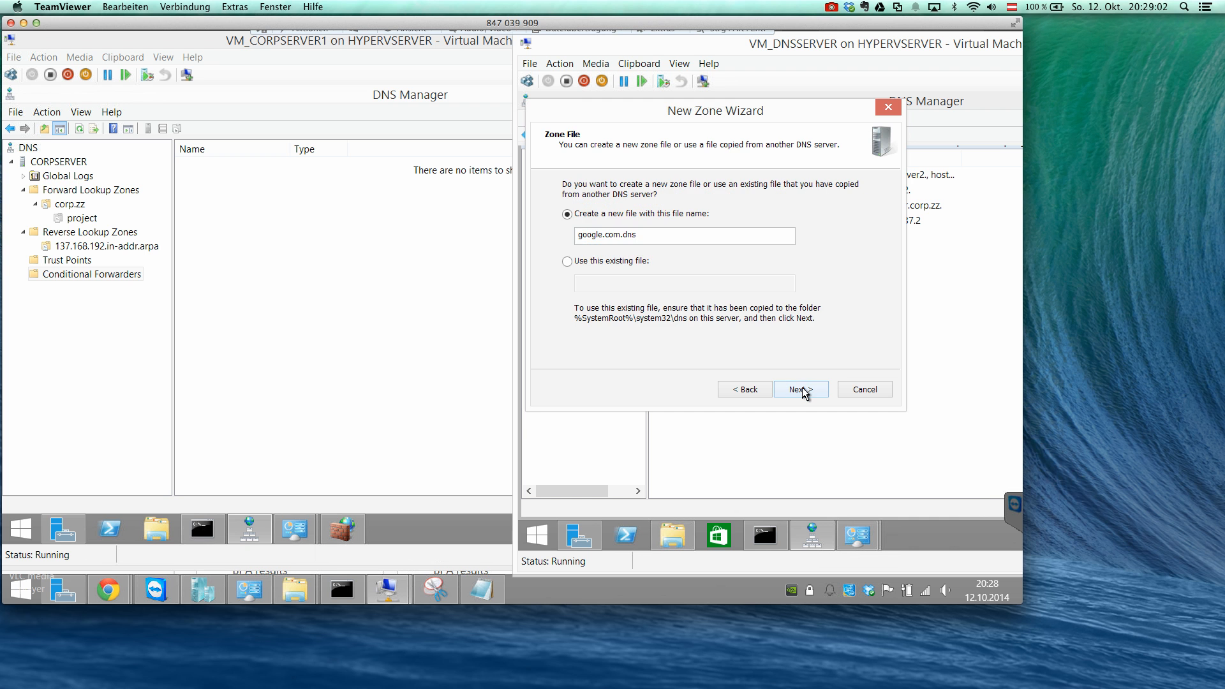
click(804, 392)
click(803, 391)
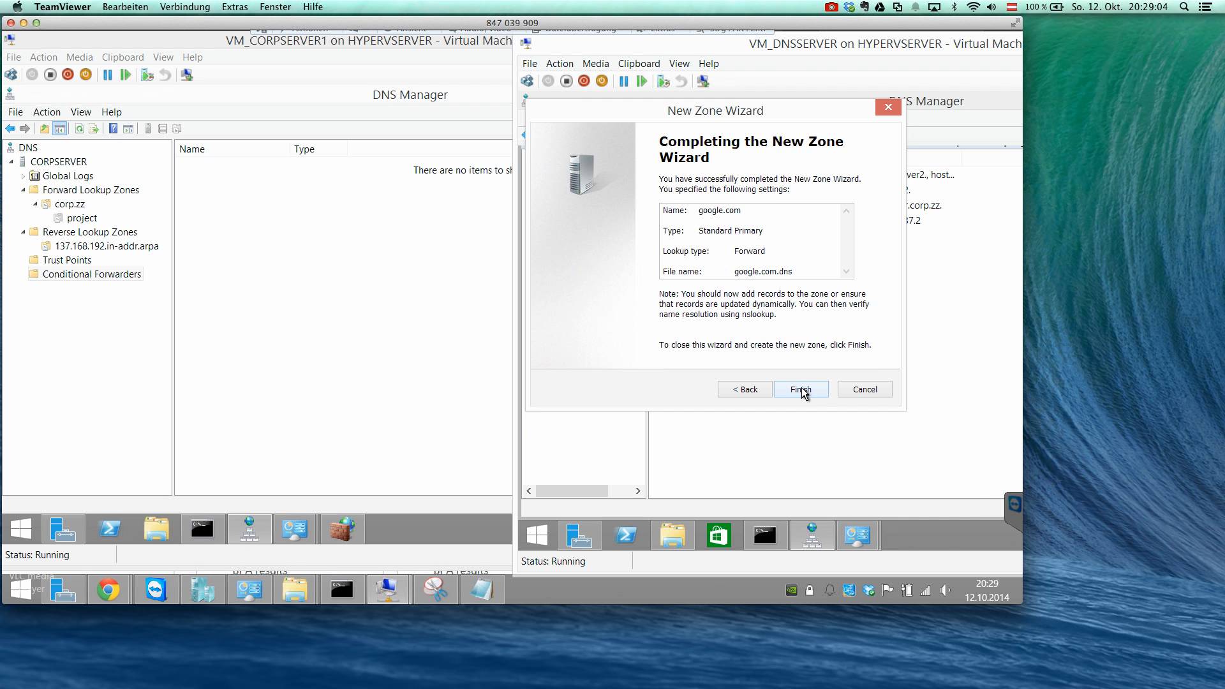
click(801, 389)
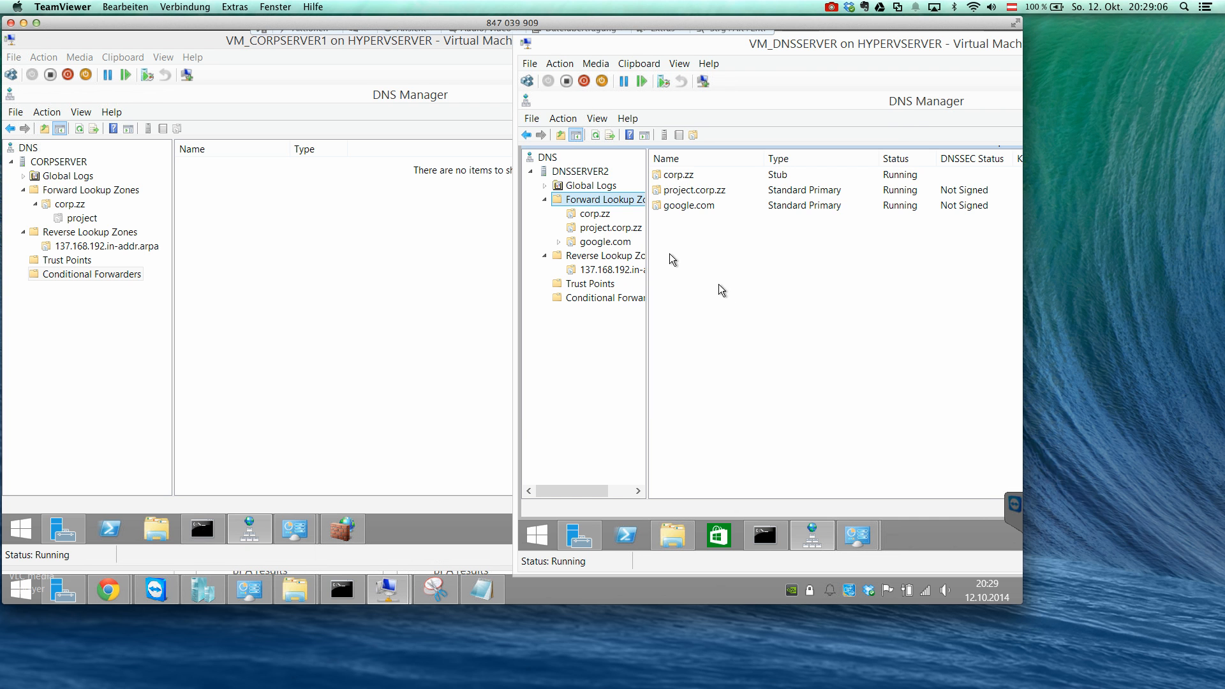
Open the properties of the google.com zone on DNSSERVER2 and apply disabled zone transfers.
click(624, 242)
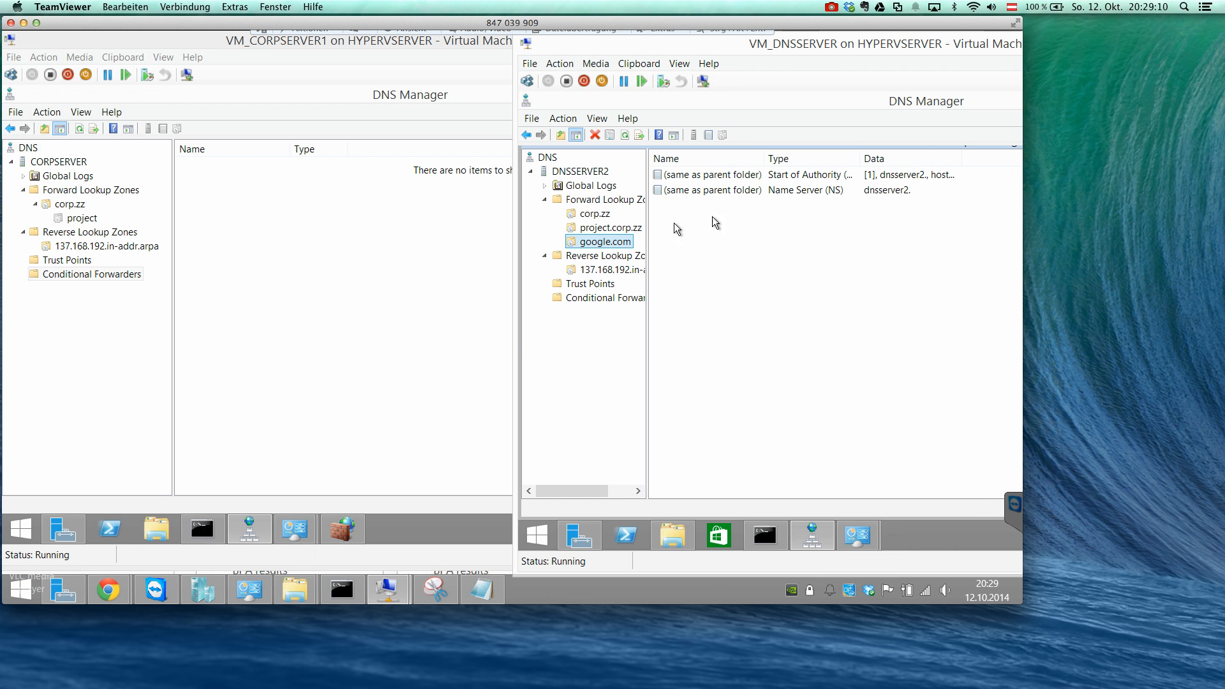
right_click(629, 242)
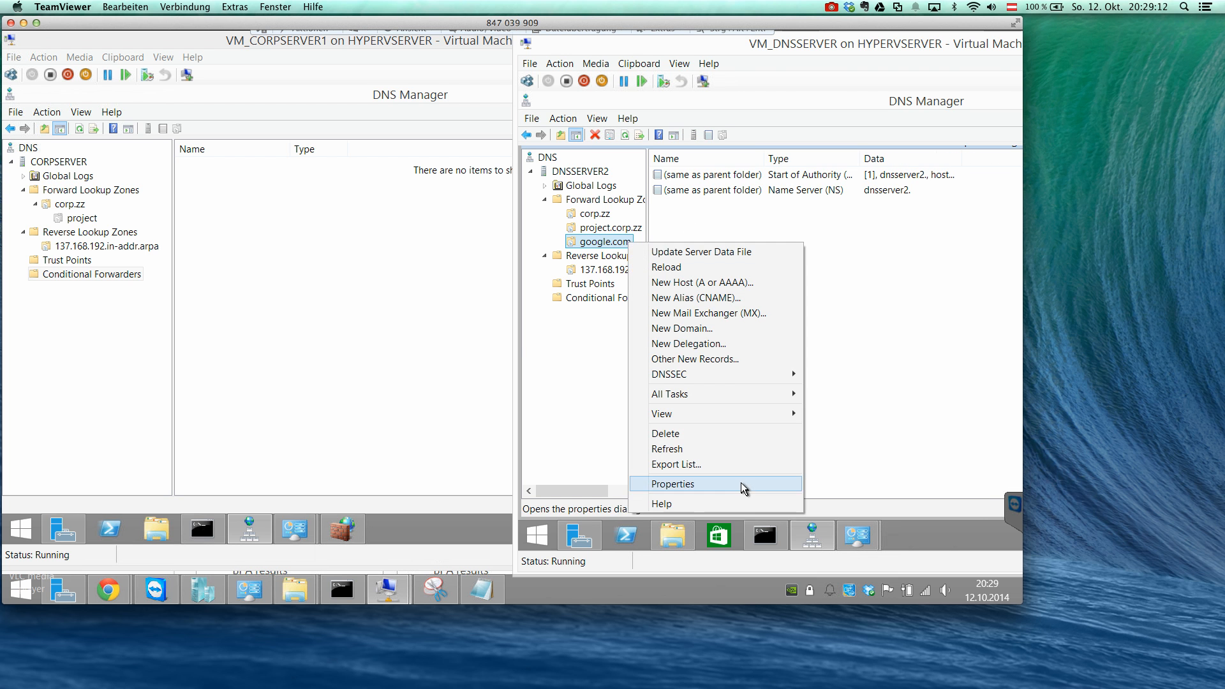
click(741, 483)
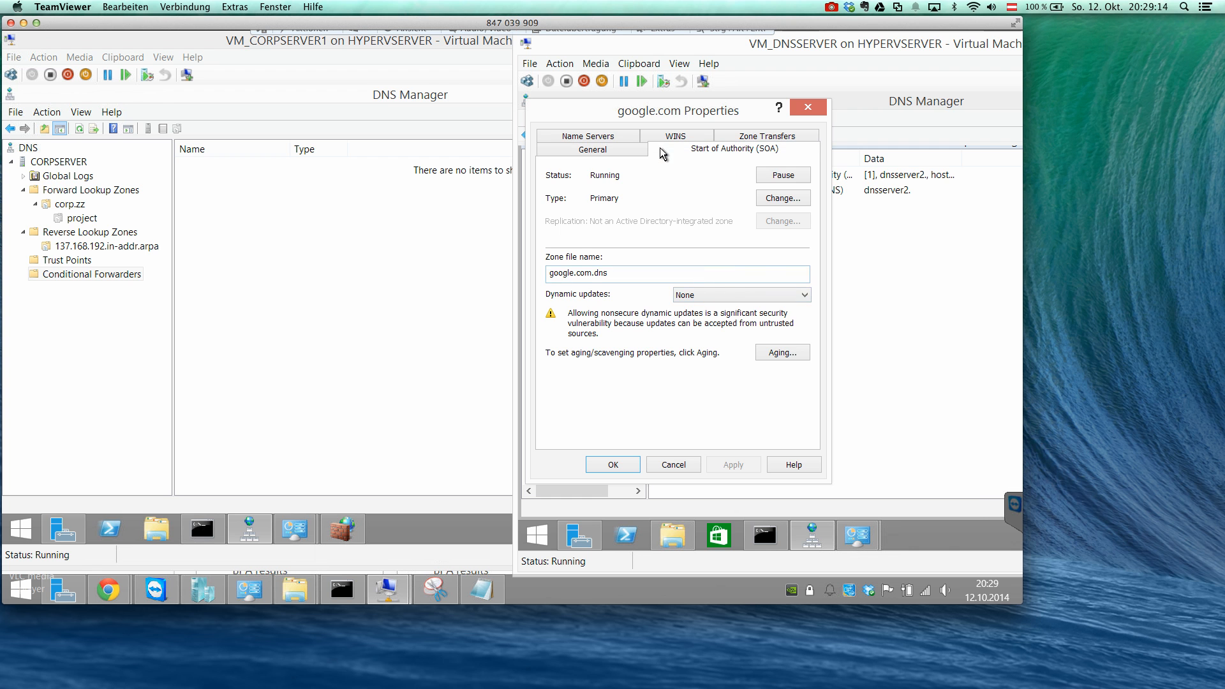
click(662, 151)
click(623, 137)
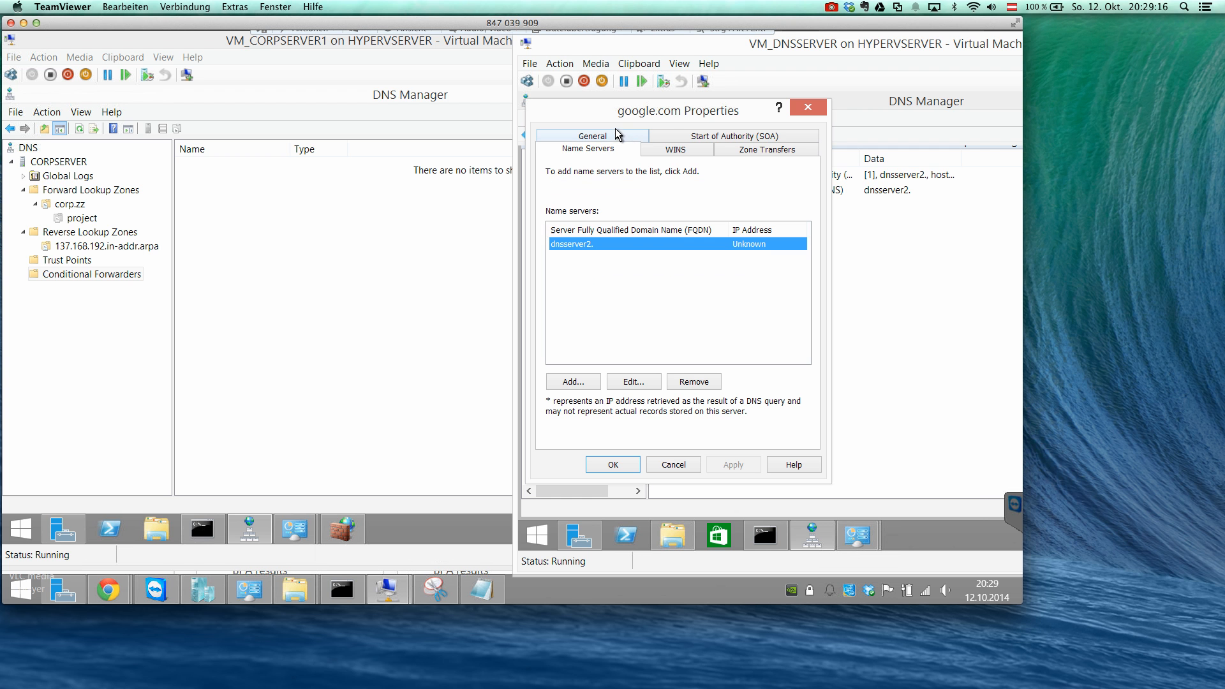
click(573, 383)
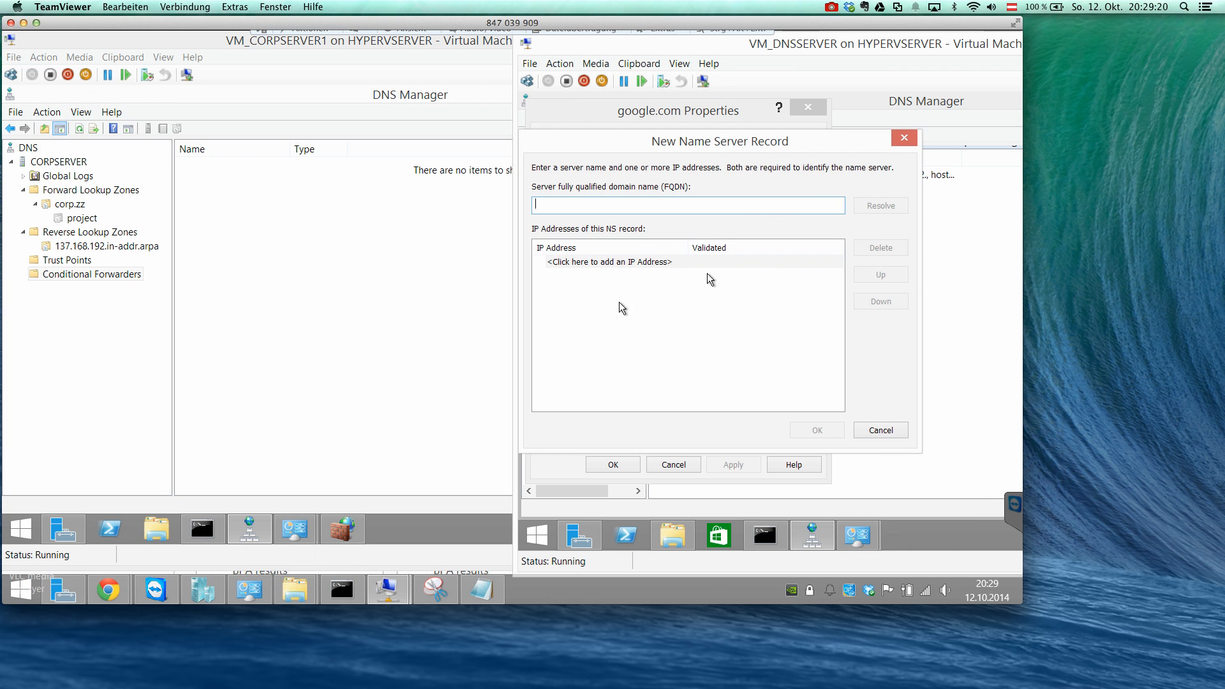
click(867, 432)
click(659, 149)
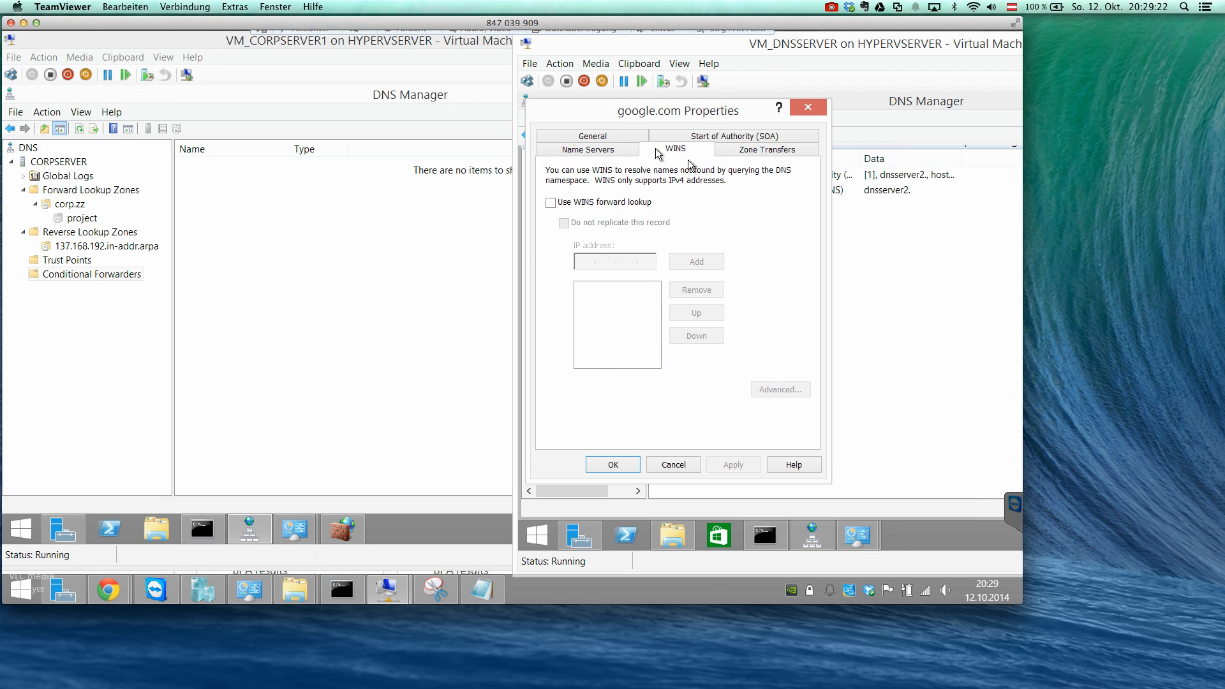
click(730, 156)
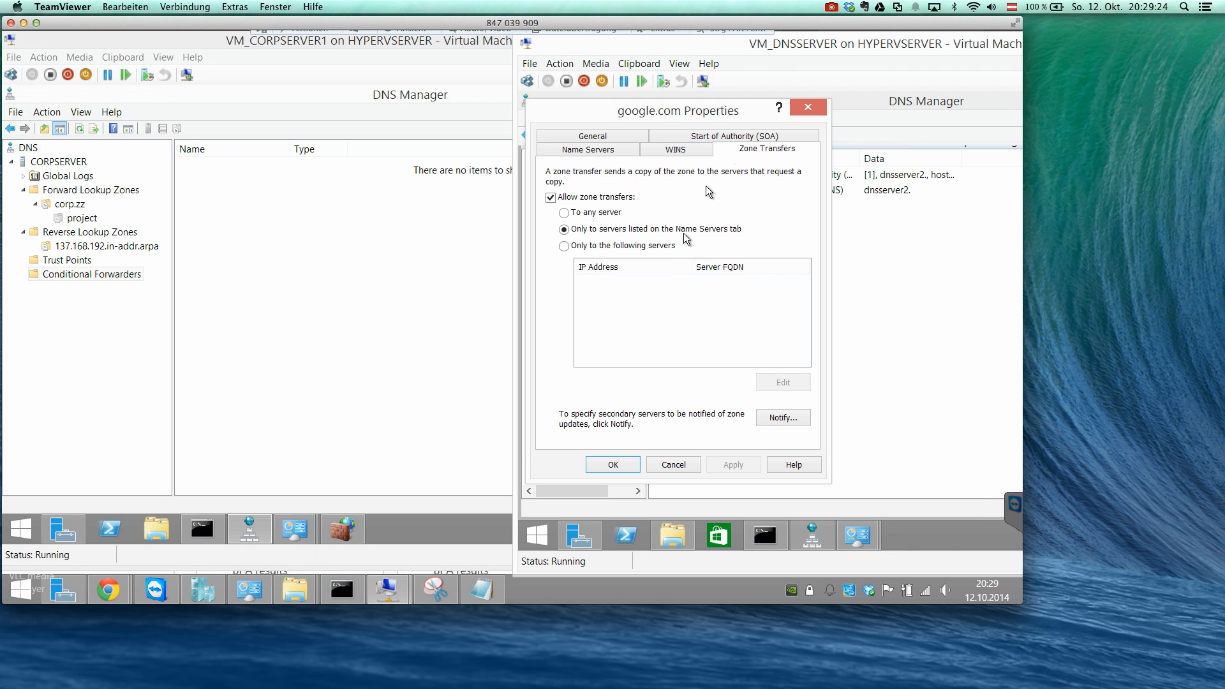
click(623, 199)
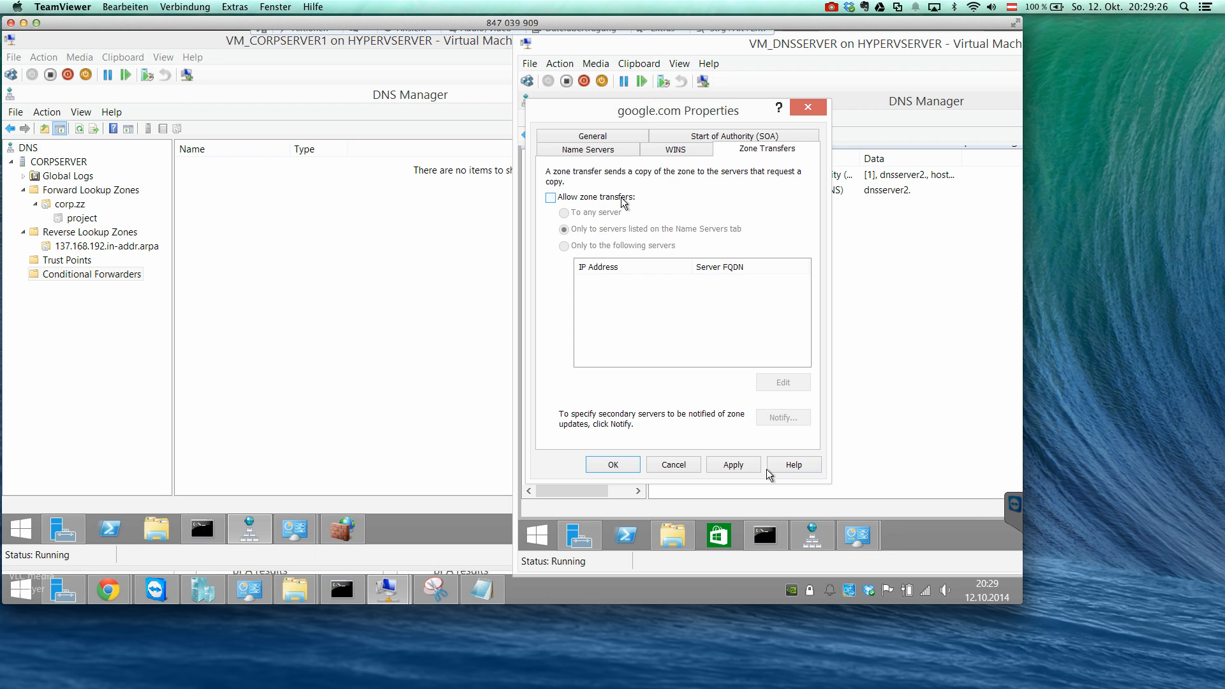
click(738, 467)
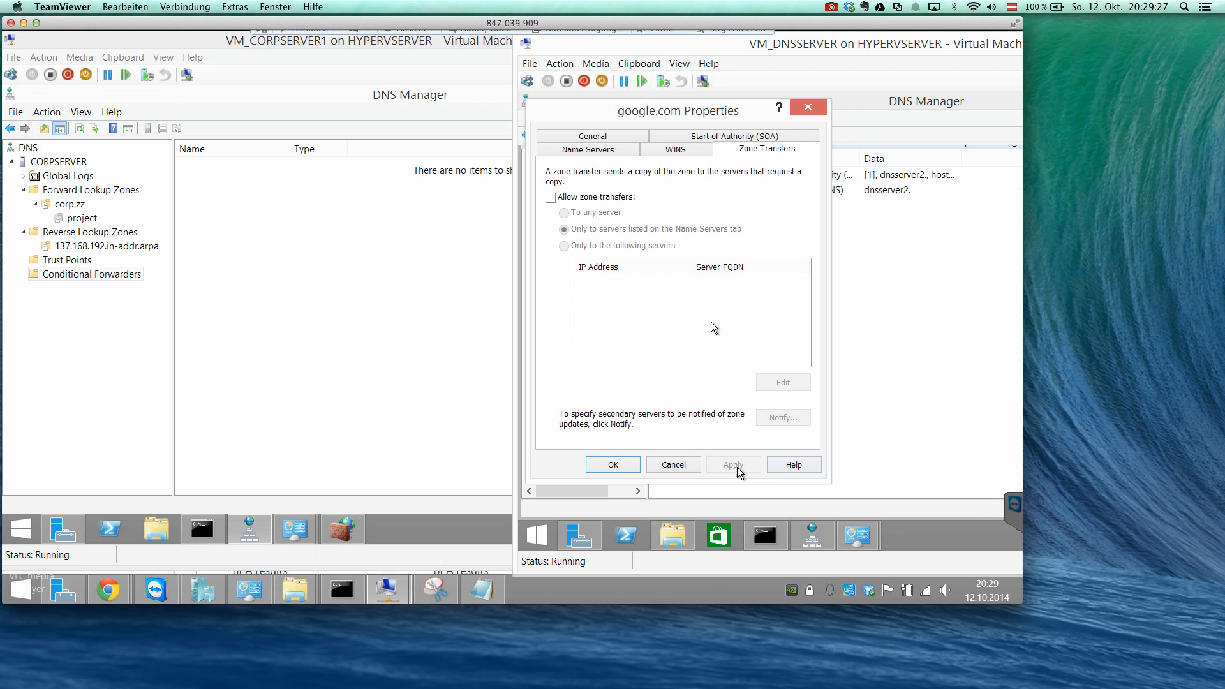
Add the IP address 192.168.137.3 to the google.com zone's dnsserver2 name server record and apply it.
click(634, 157)
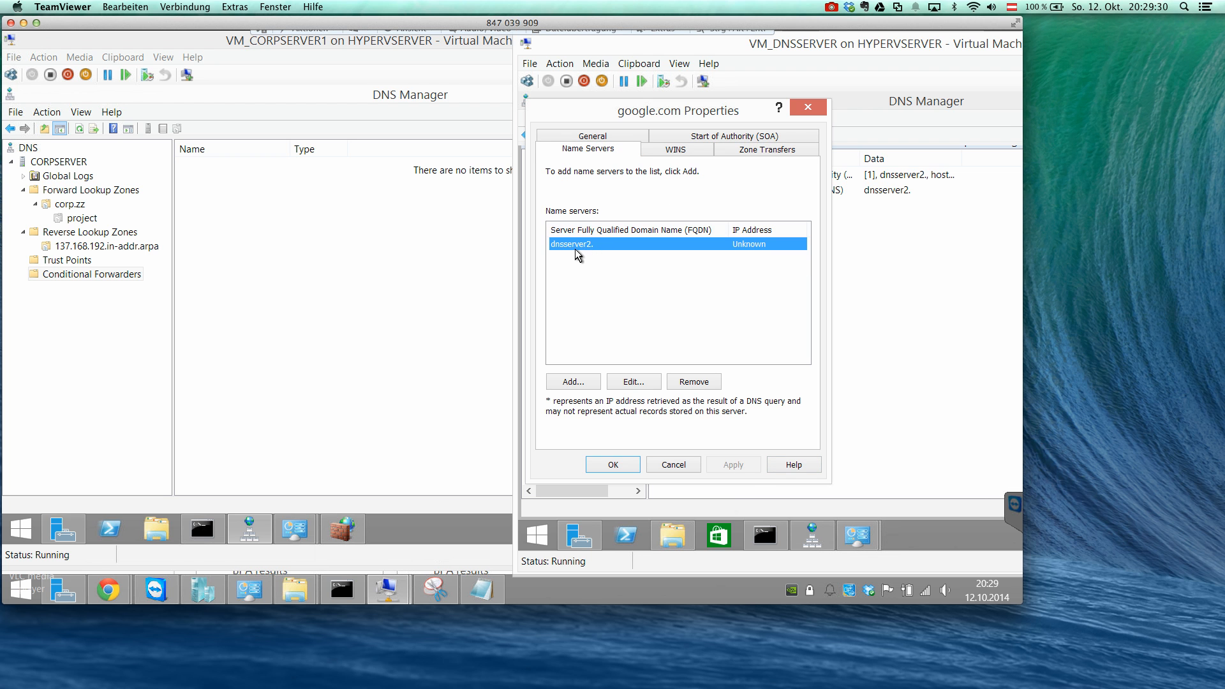
click(632, 382)
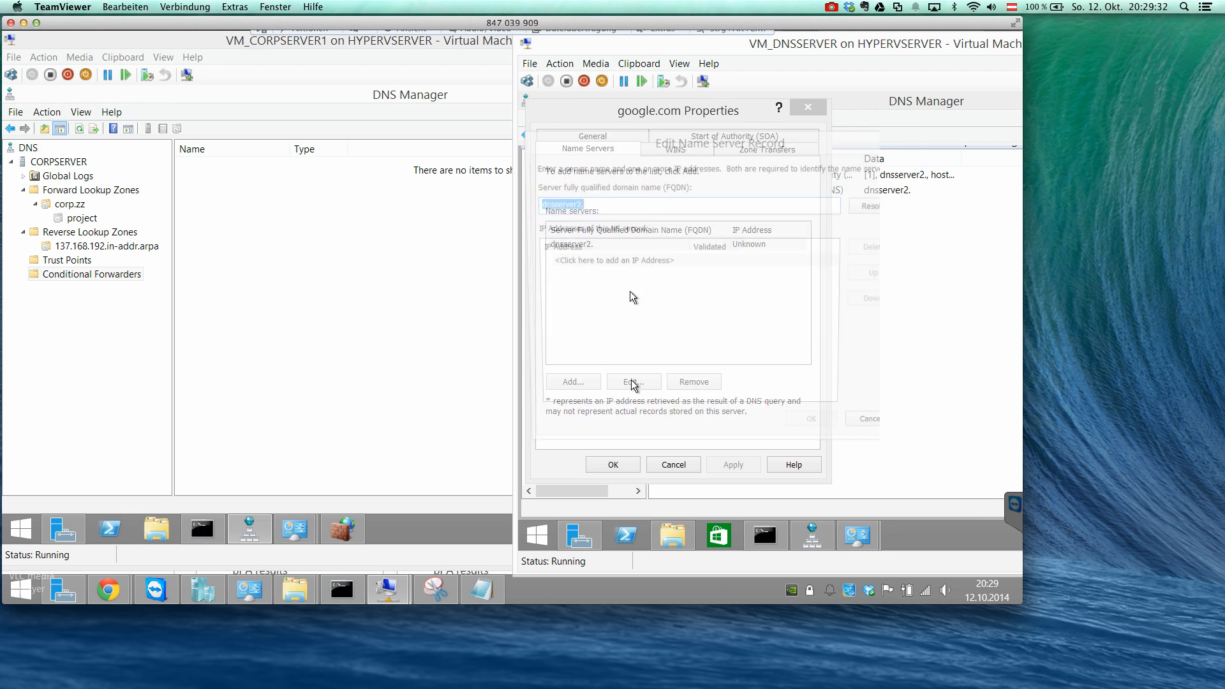
click(621, 261)
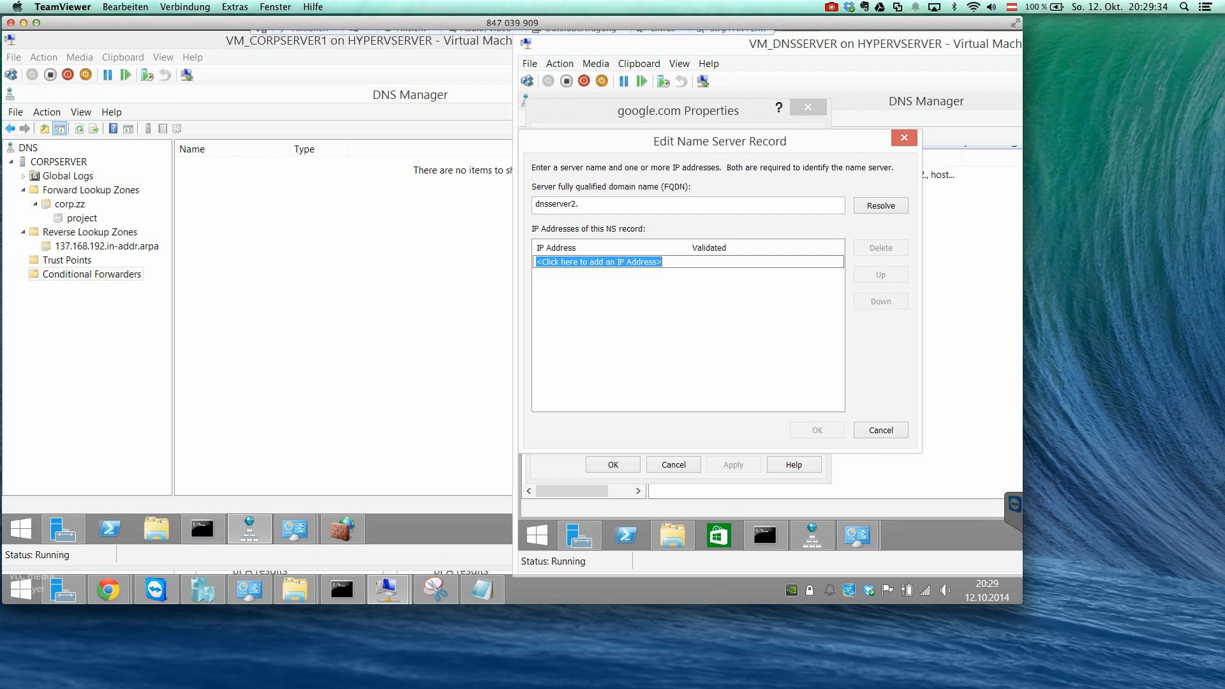
text(192.168.137)
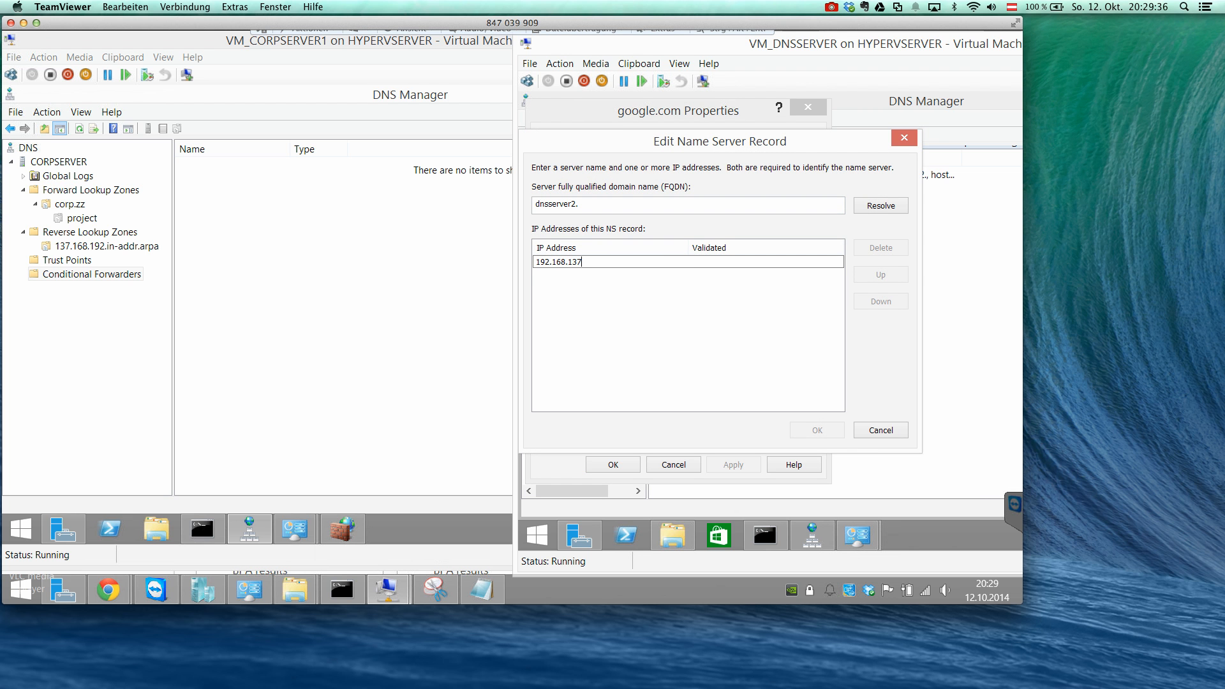
text(.3)
key(Return)
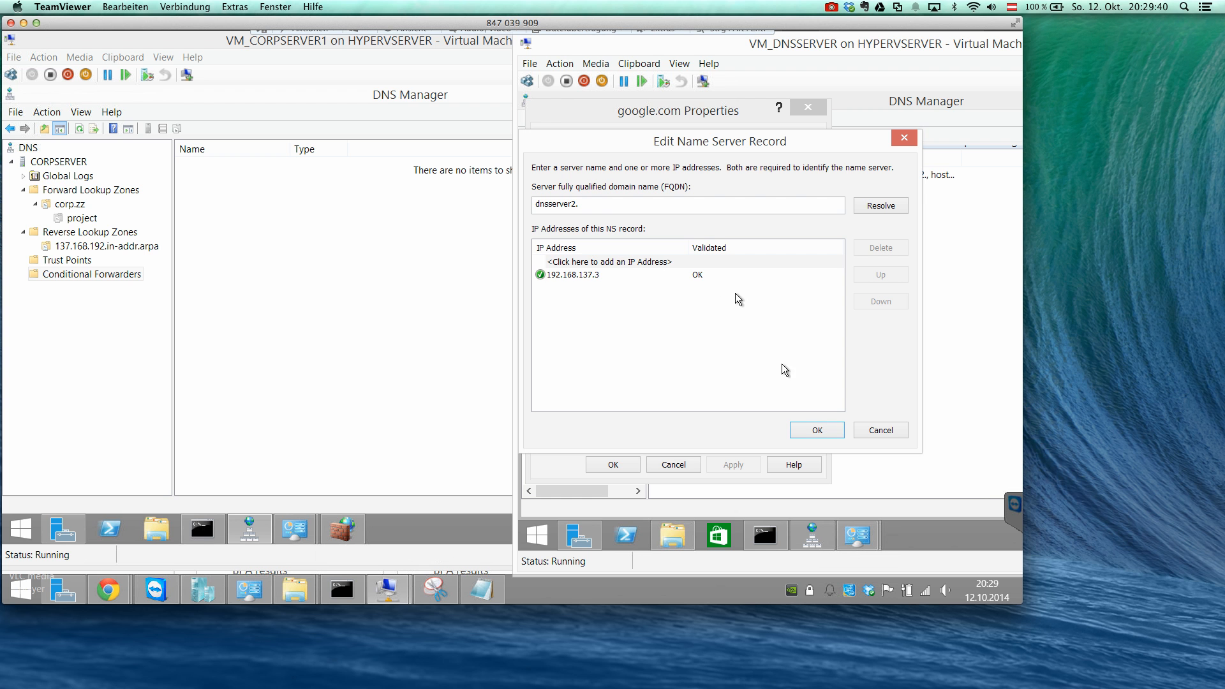
click(814, 429)
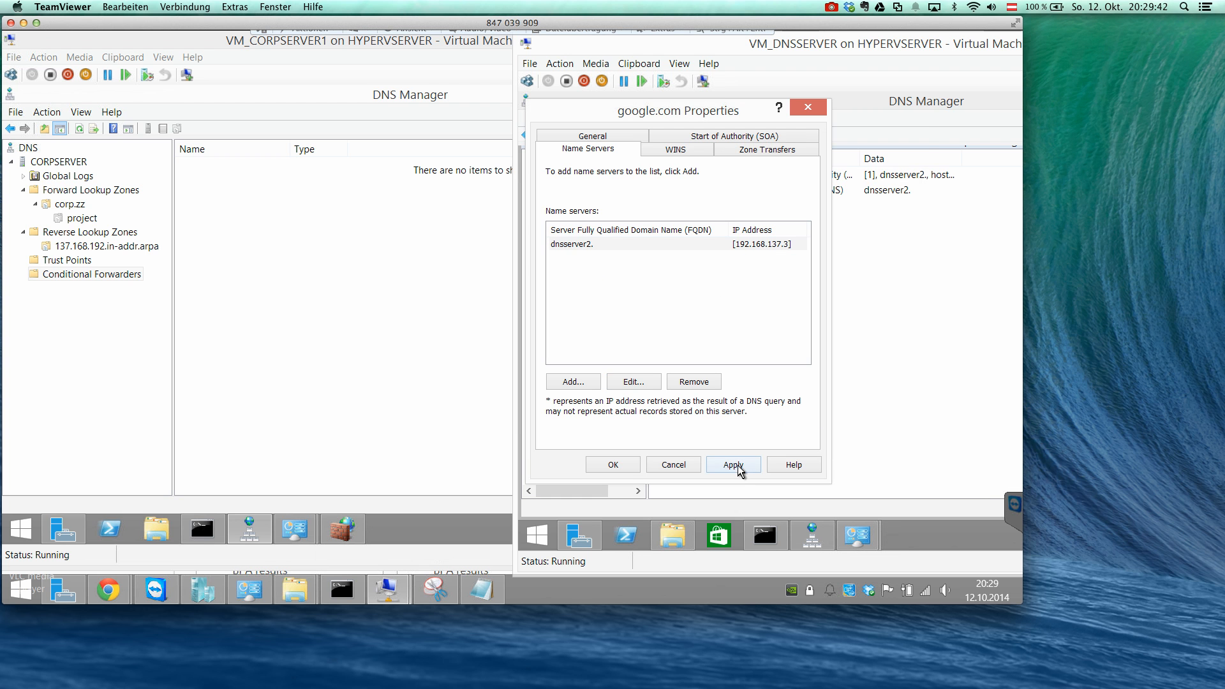
click(737, 466)
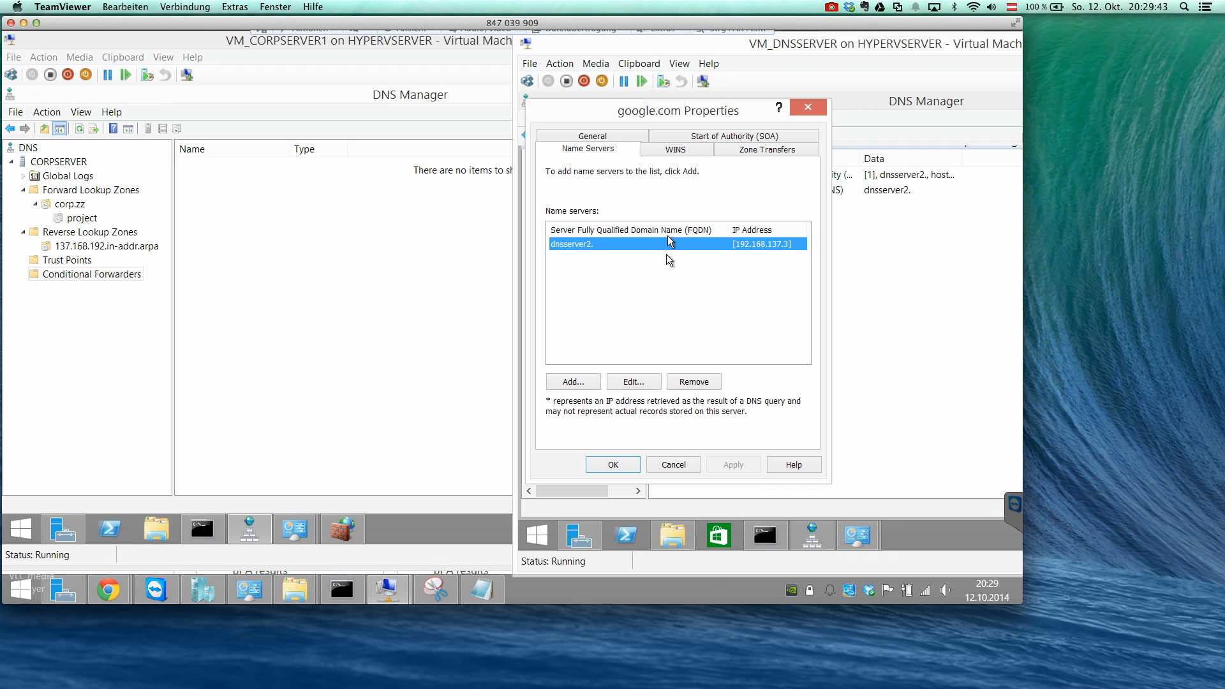
Check the WINS and zone transfer settings of the google.com zone and close its properties.
click(566, 253)
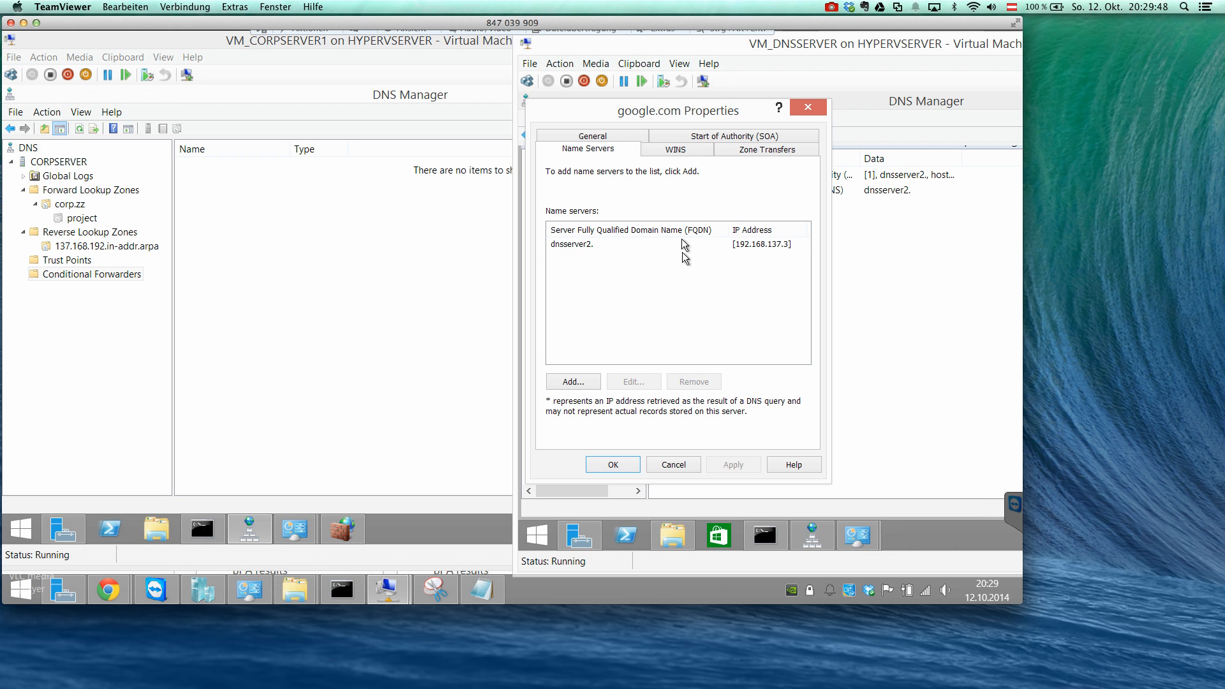
click(686, 153)
click(739, 156)
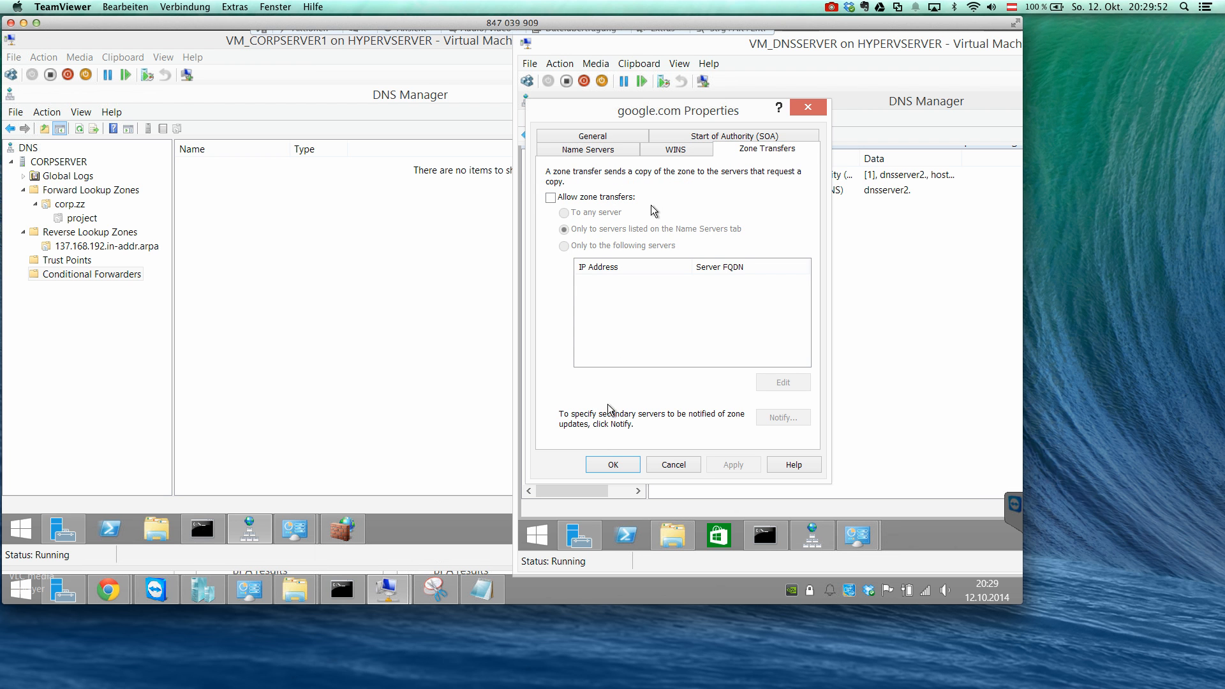
click(602, 460)
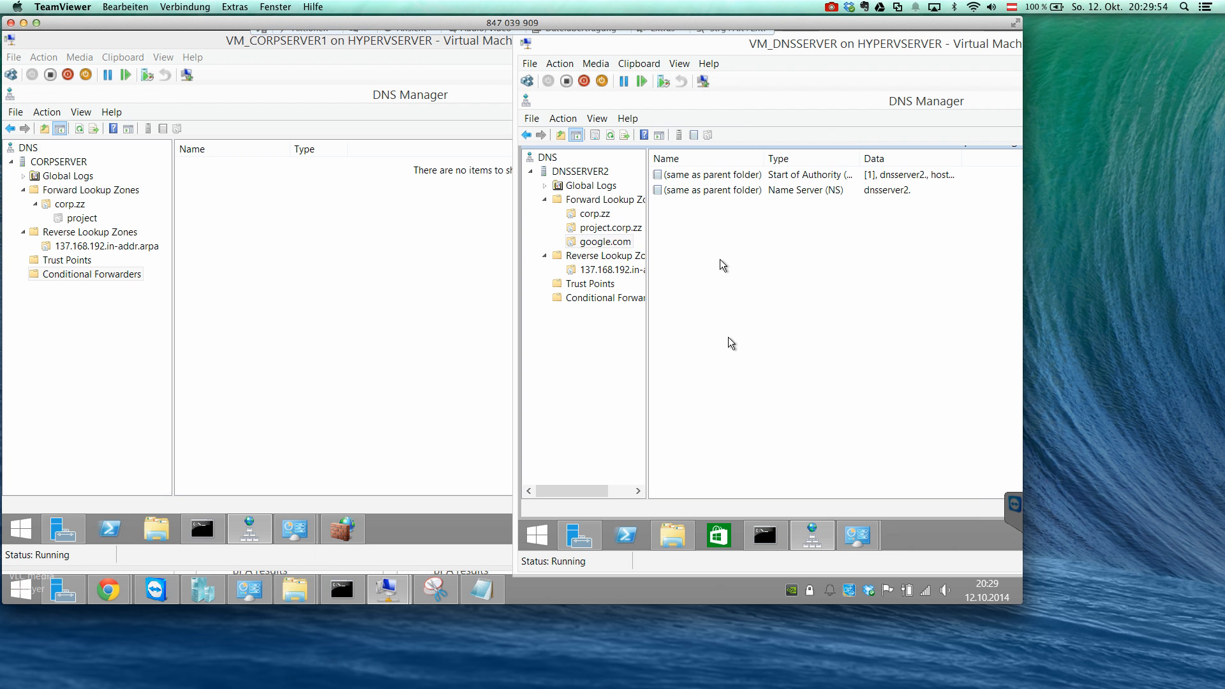
Start a new host record named www in the google.com zone on DNSSERVER2.
right_click(687, 228)
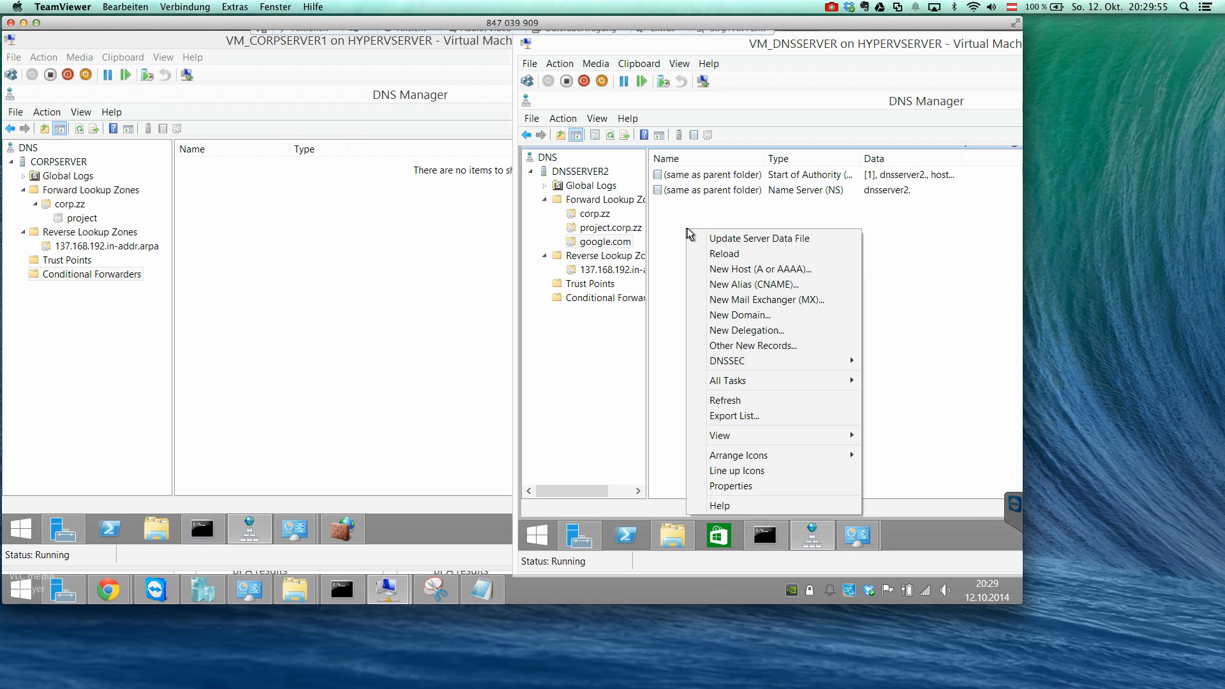
click(732, 270)
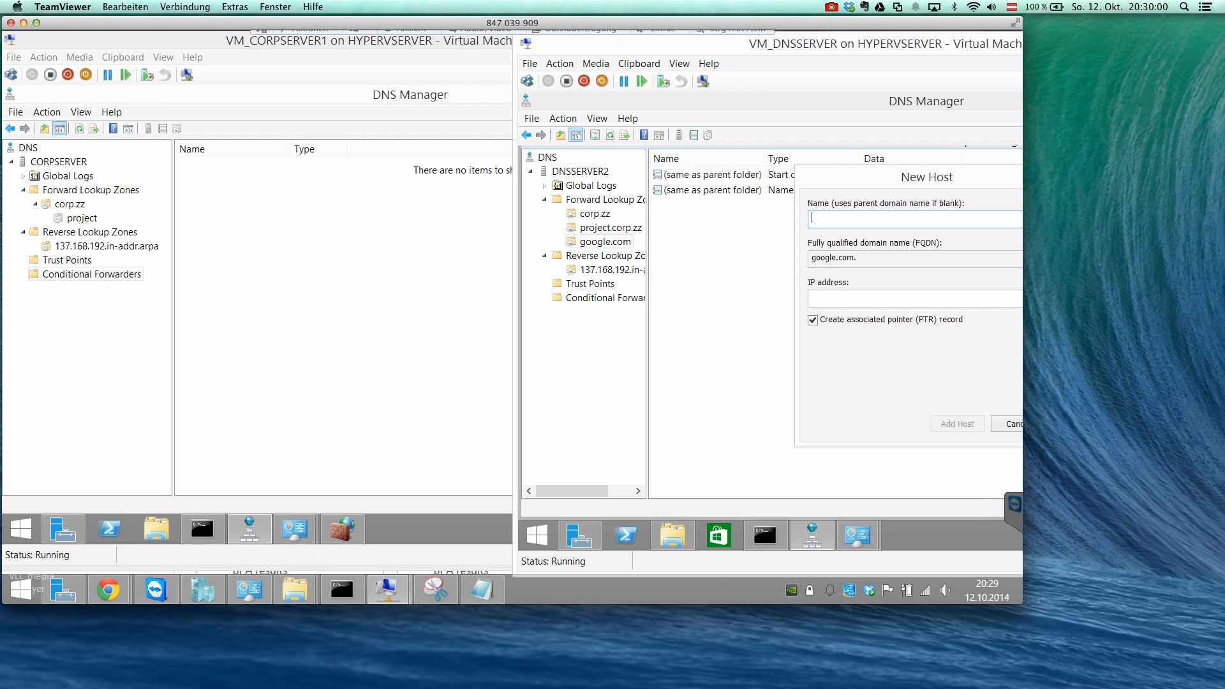
drag(828, 176, 721, 170)
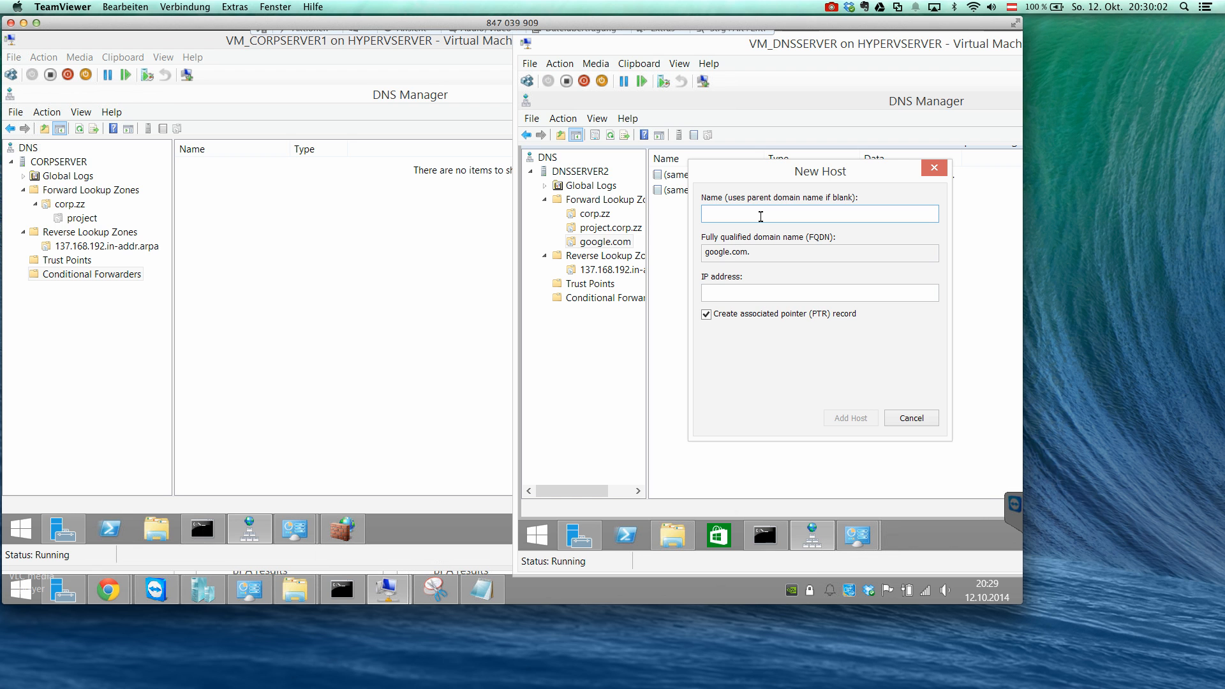
text(www)
key(Tab)
key(Tab)
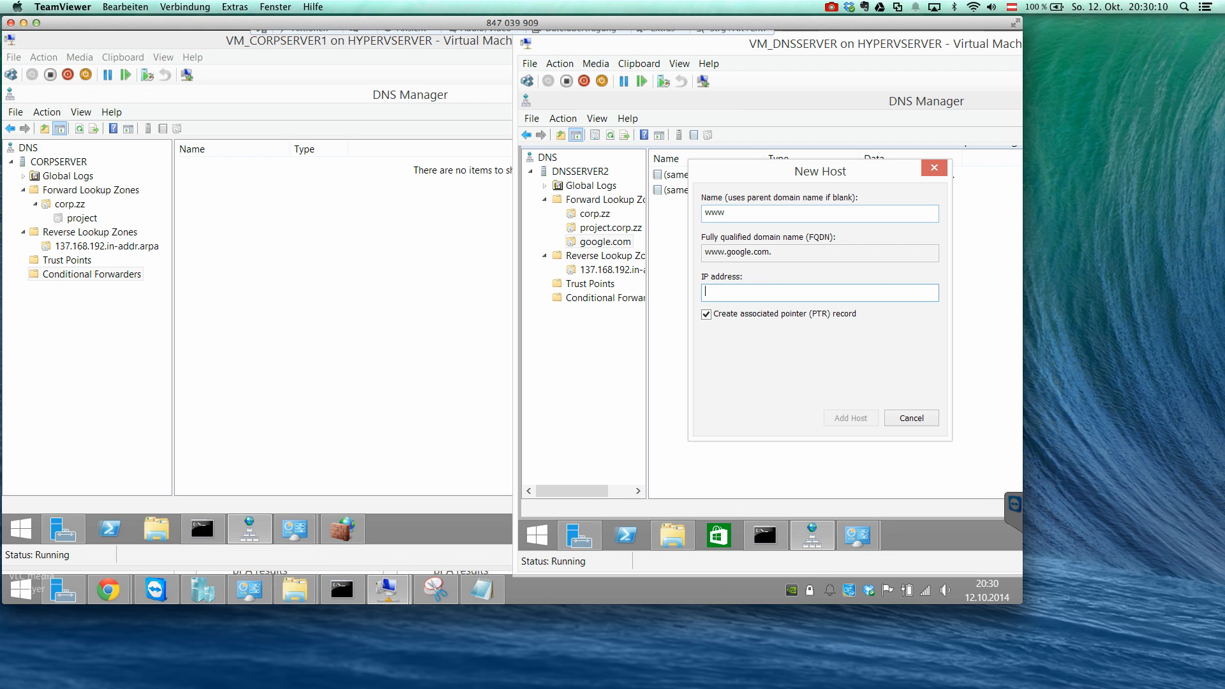
Add the www host with IP address 192.168.137.2, requesting an associated pointer record, and finish adding hosts.
text(192.168.137.2)
click(814, 315)
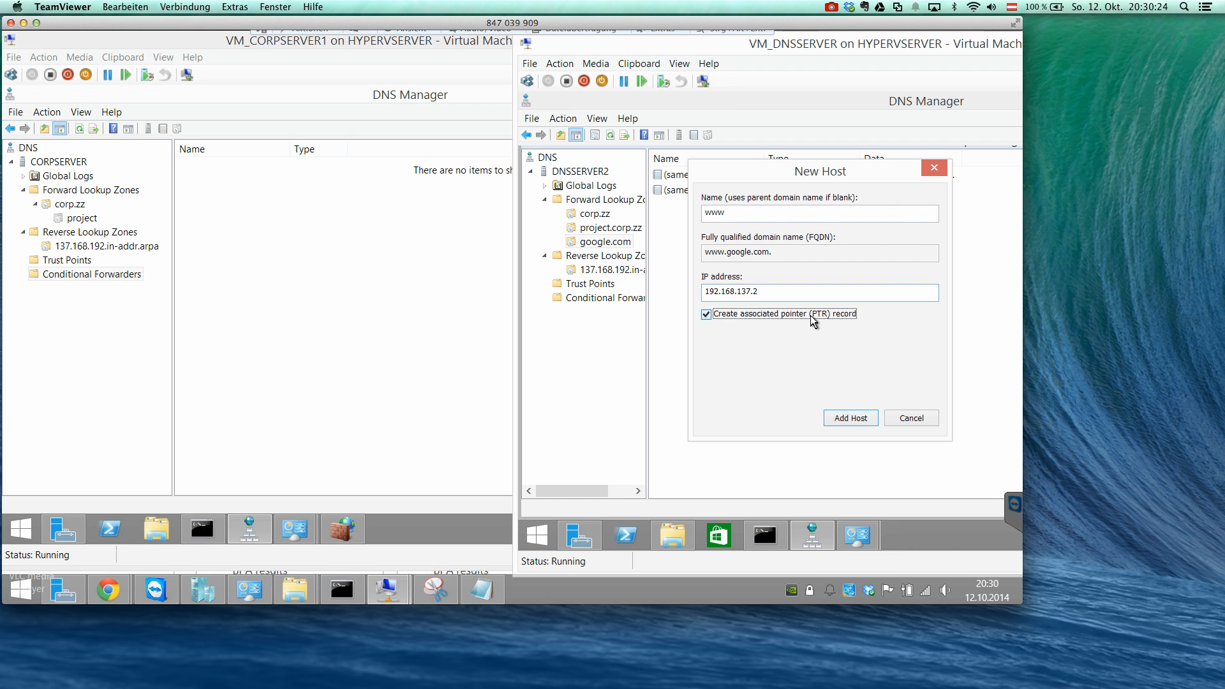
click(849, 418)
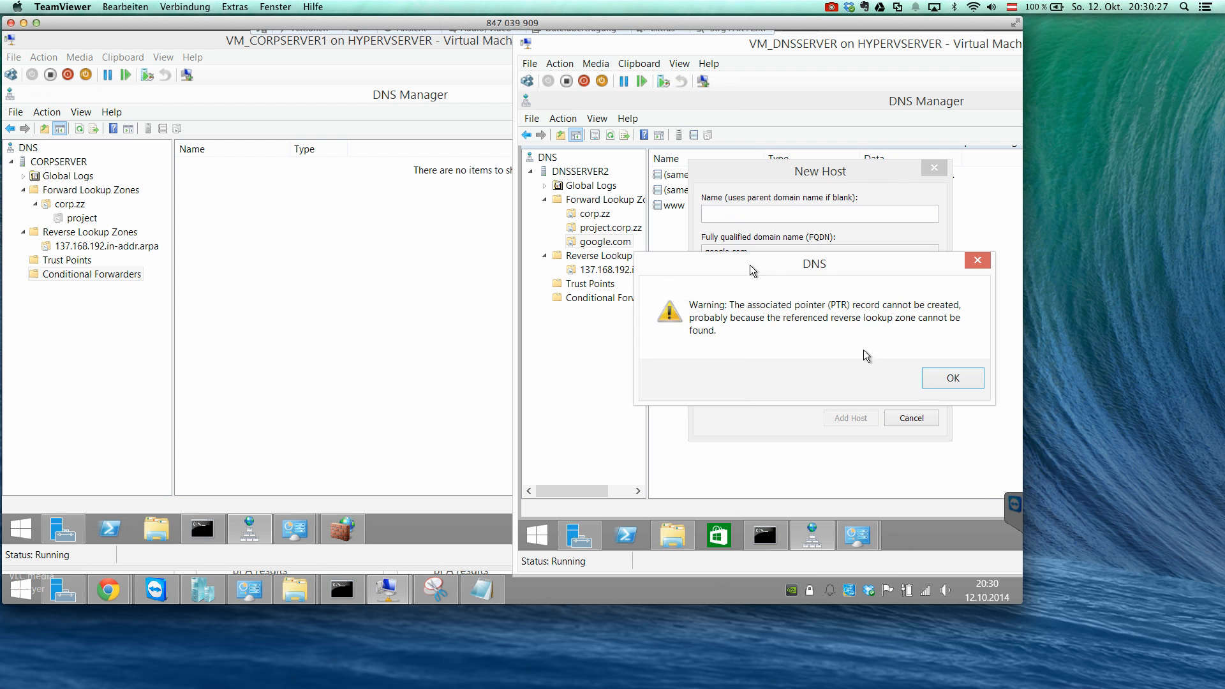
click(952, 382)
click(802, 314)
click(912, 419)
Review the www host record in the google.com zone on DNSSERVER2.
click(764, 207)
double_click(765, 207)
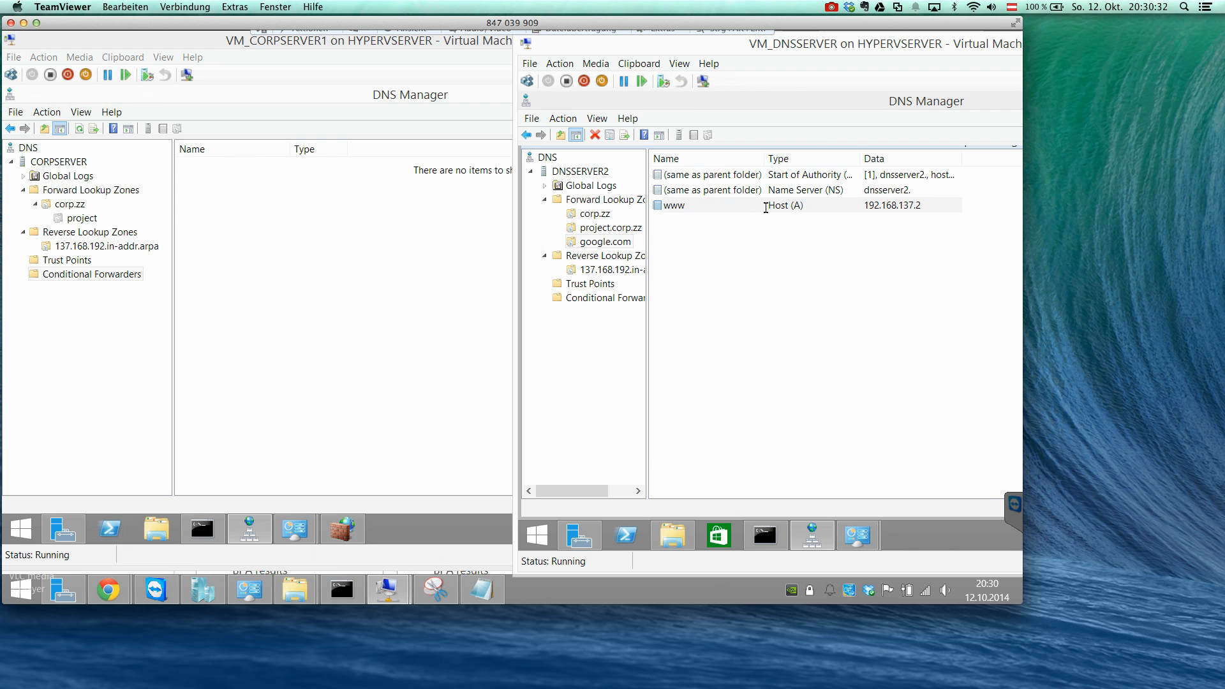
click(731, 437)
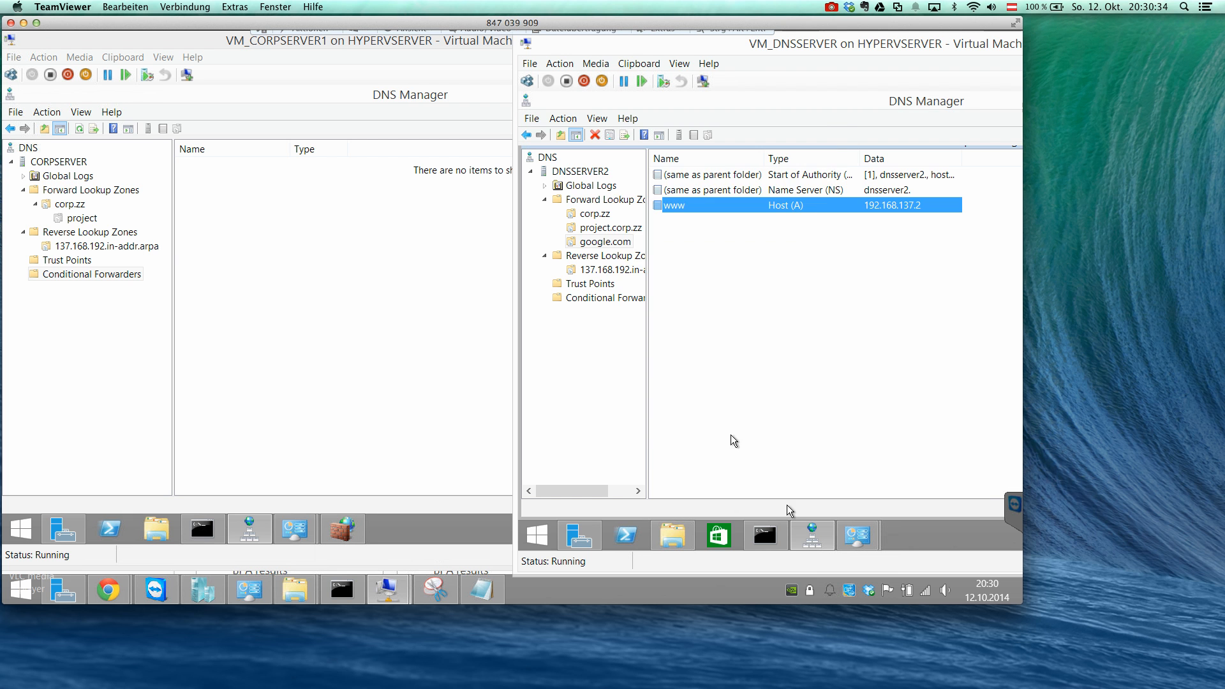
click(766, 534)
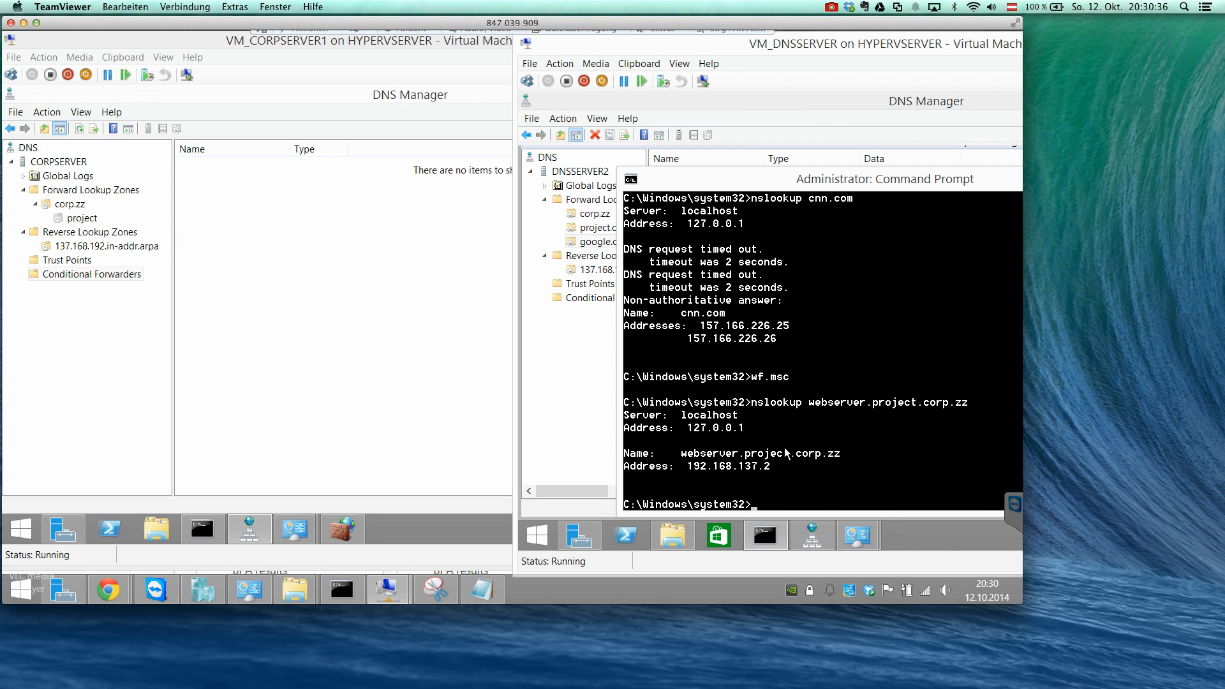
text(nslookup)
click(596, 243)
drag(648, 199, 675, 199)
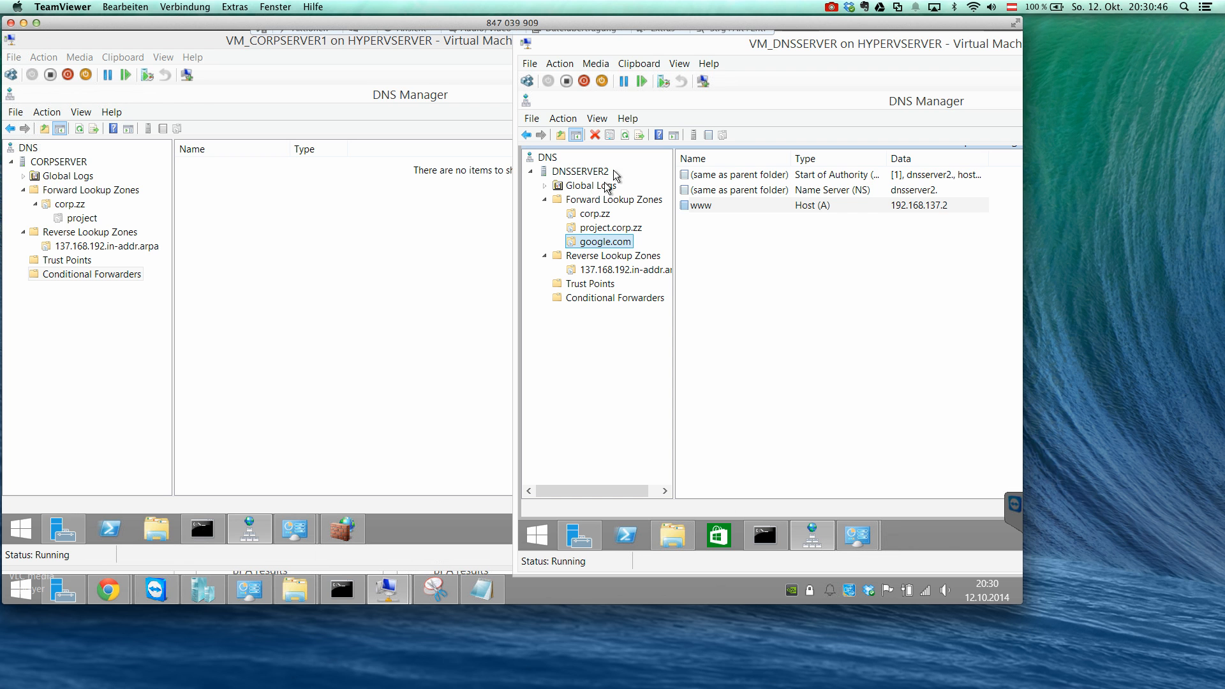
click(715, 209)
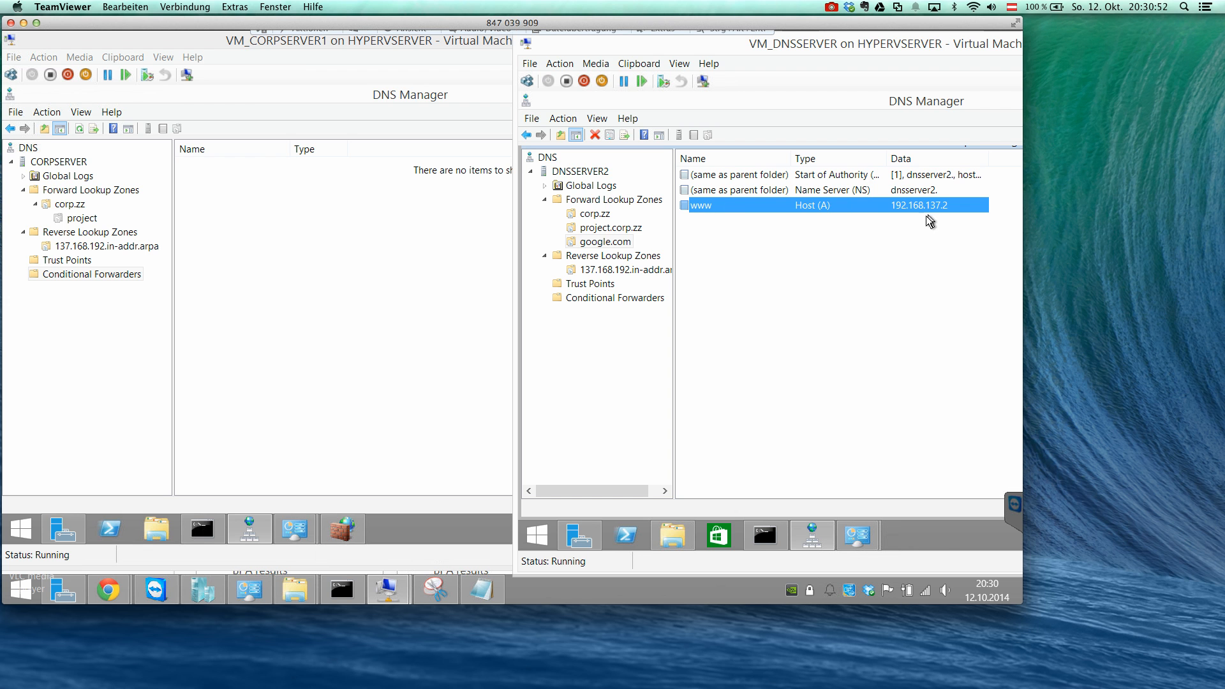
click(264, 197)
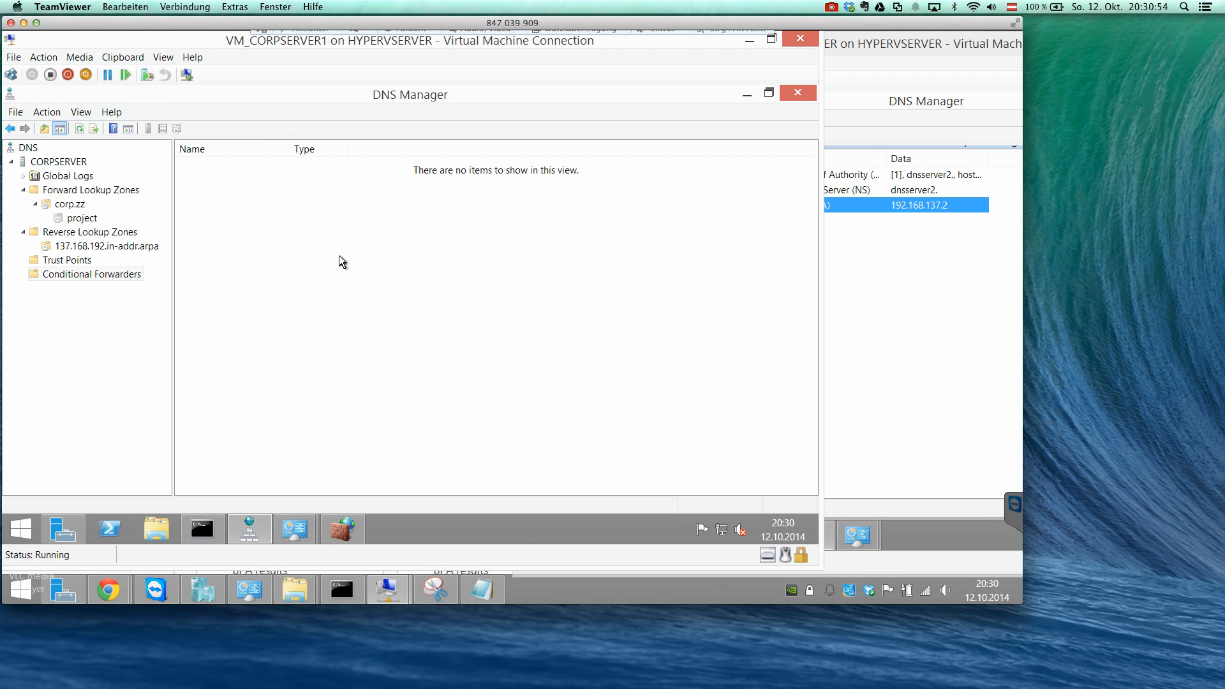
click(822, 315)
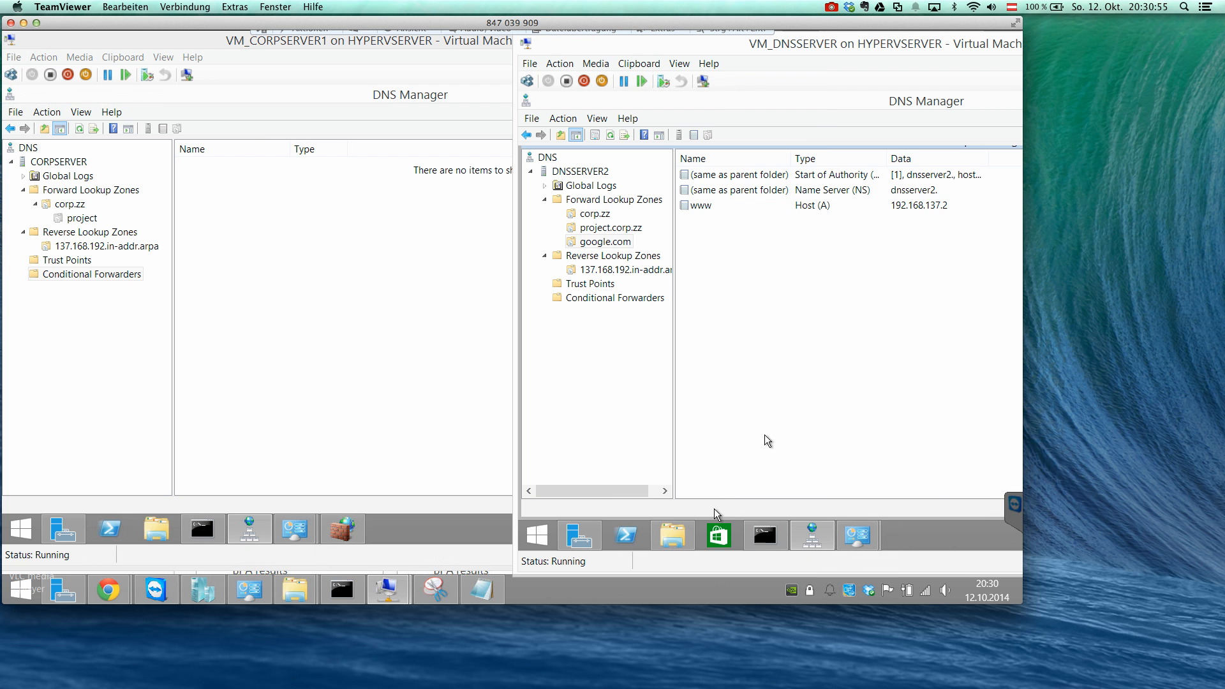
click(763, 534)
text(nslookup www.googl)
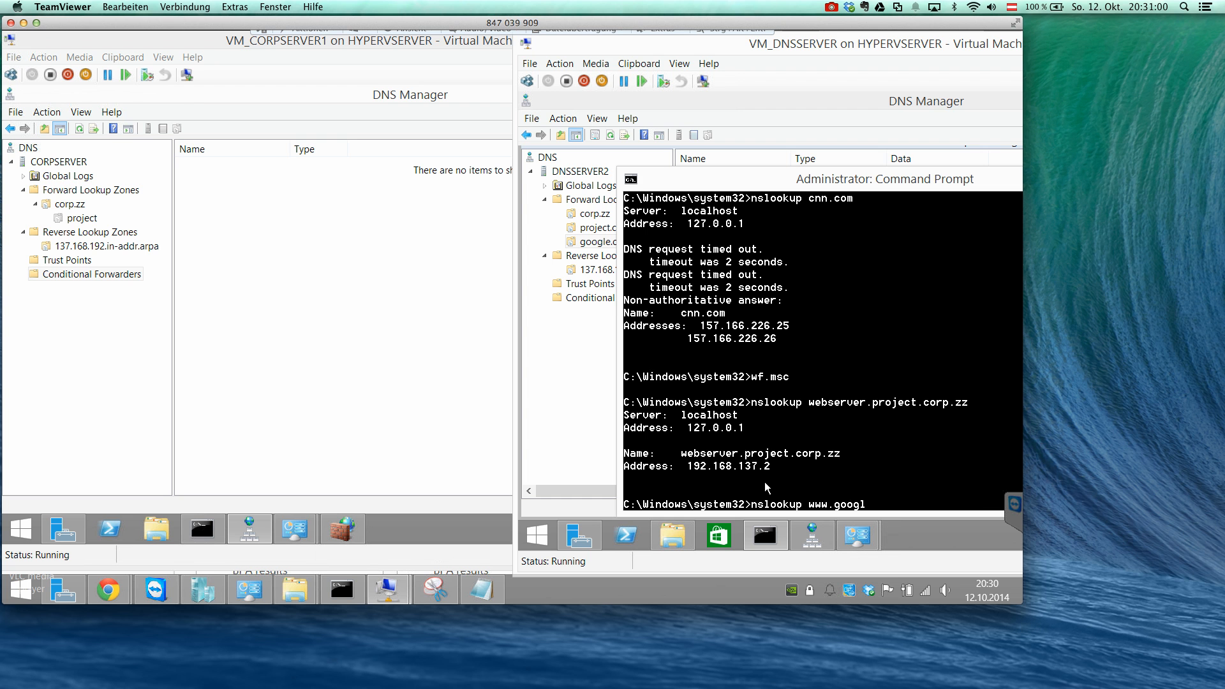
text(e.com)
key(Return)
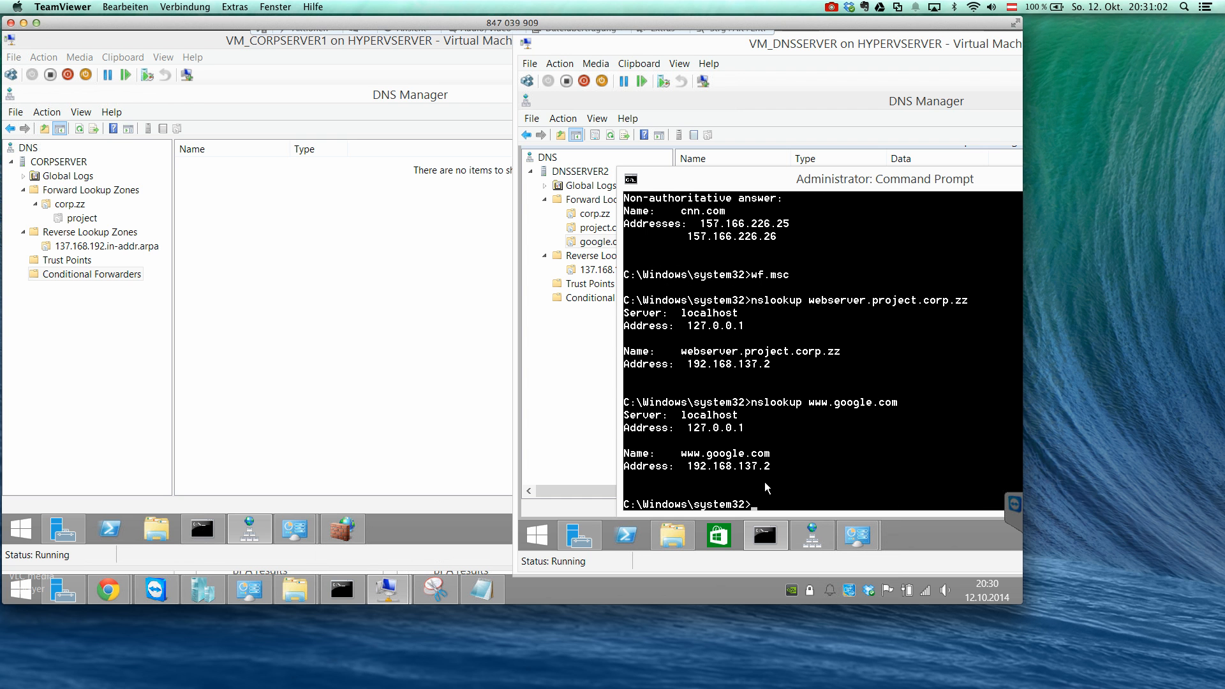
click(191, 529)
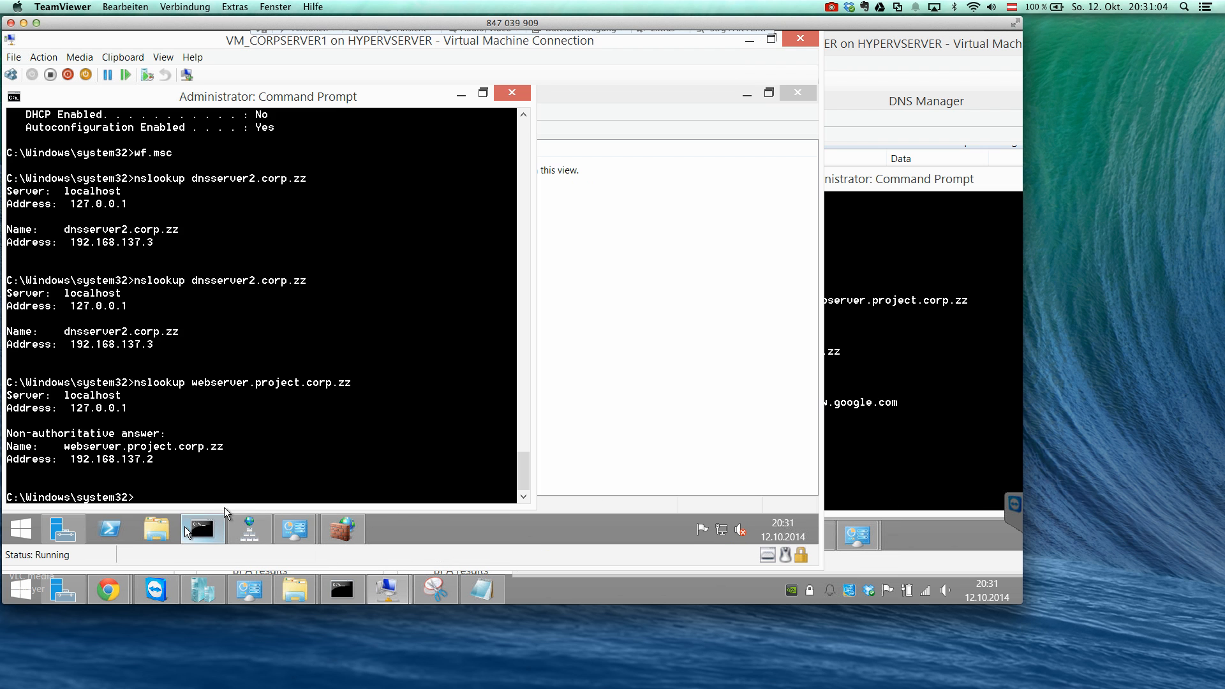
text(nslookup www.google.com)
key(Return)
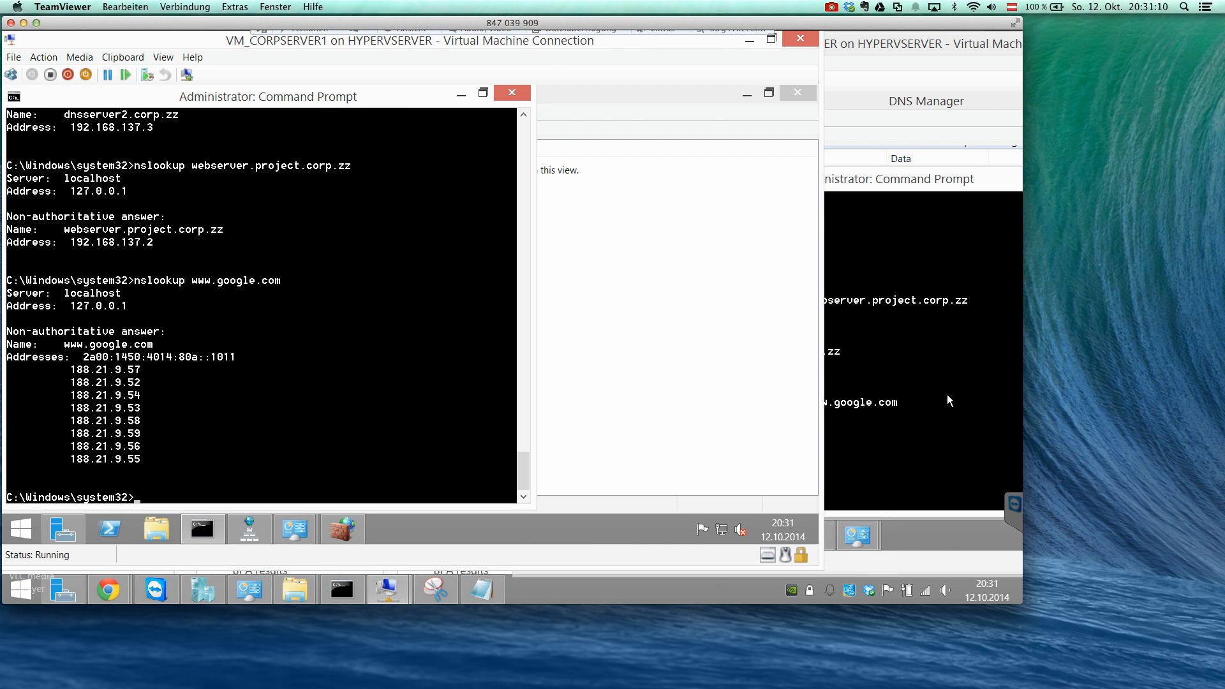
click(972, 403)
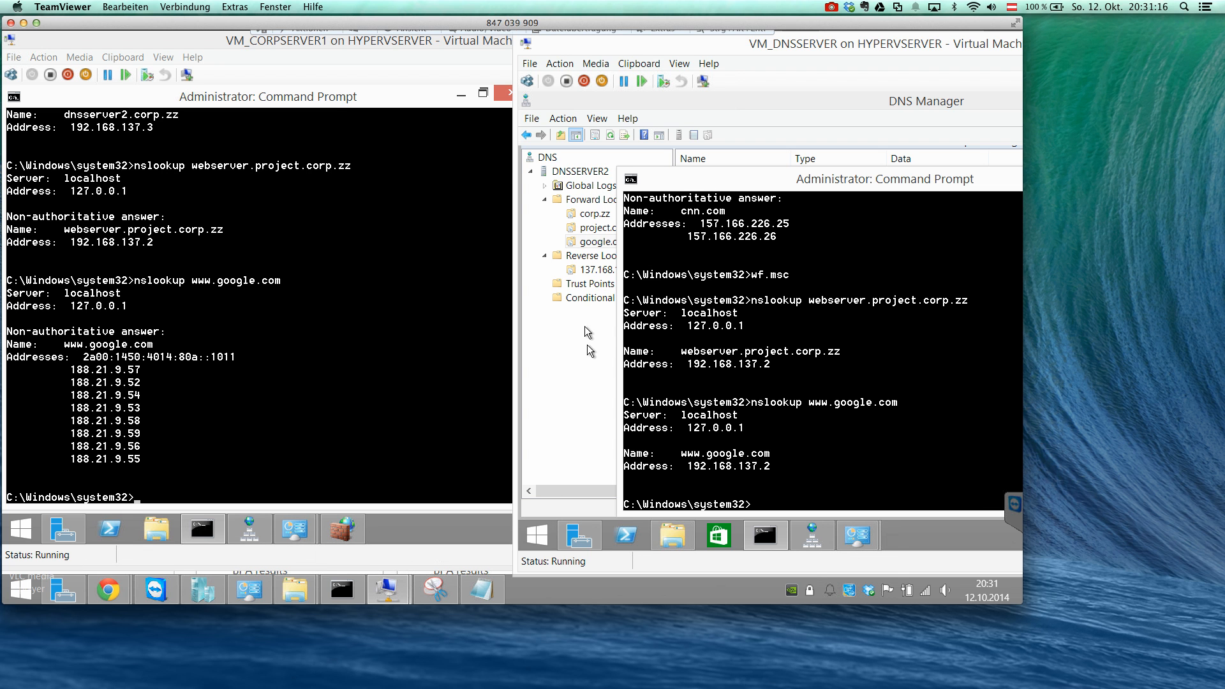
Start a new conditional forwarder on CORPSERVER for the DNS domain google.com.
click(423, 293)
click(466, 94)
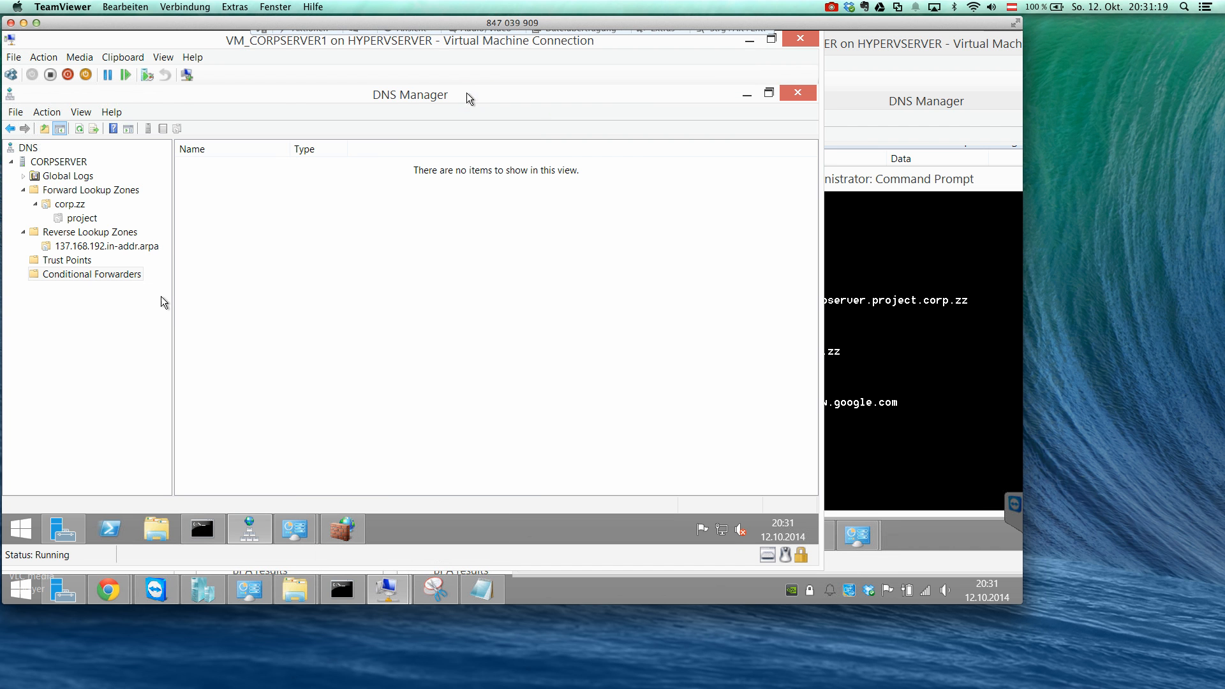
right_click(105, 273)
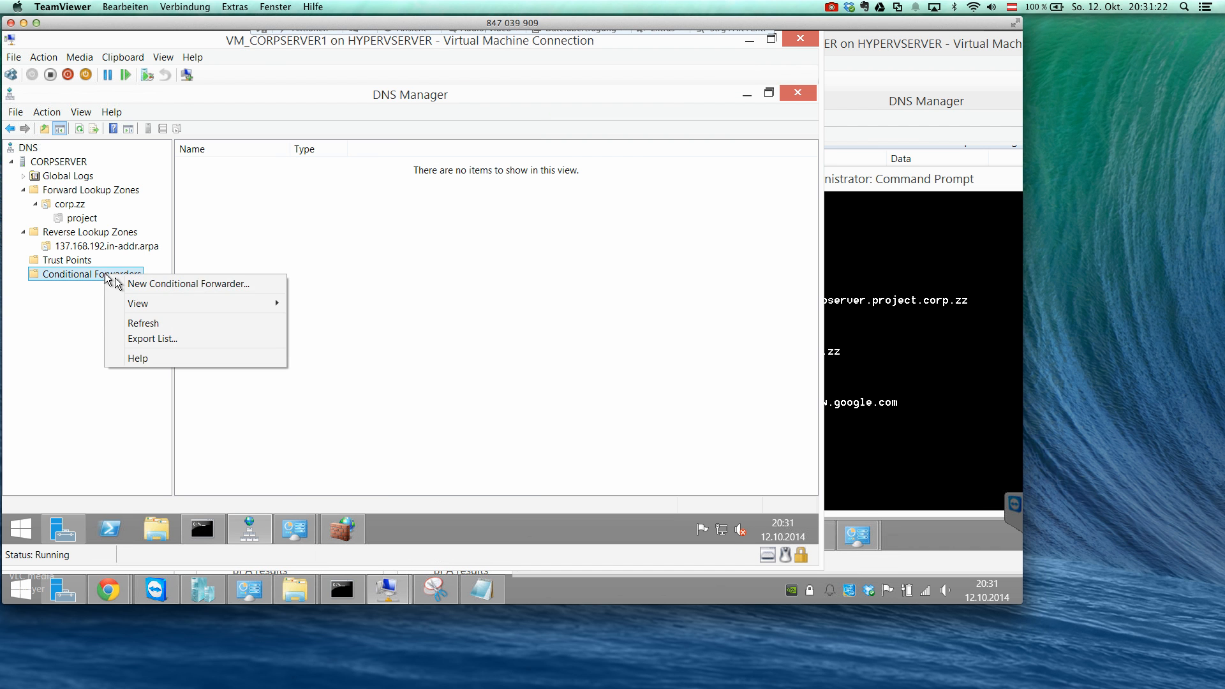
click(120, 284)
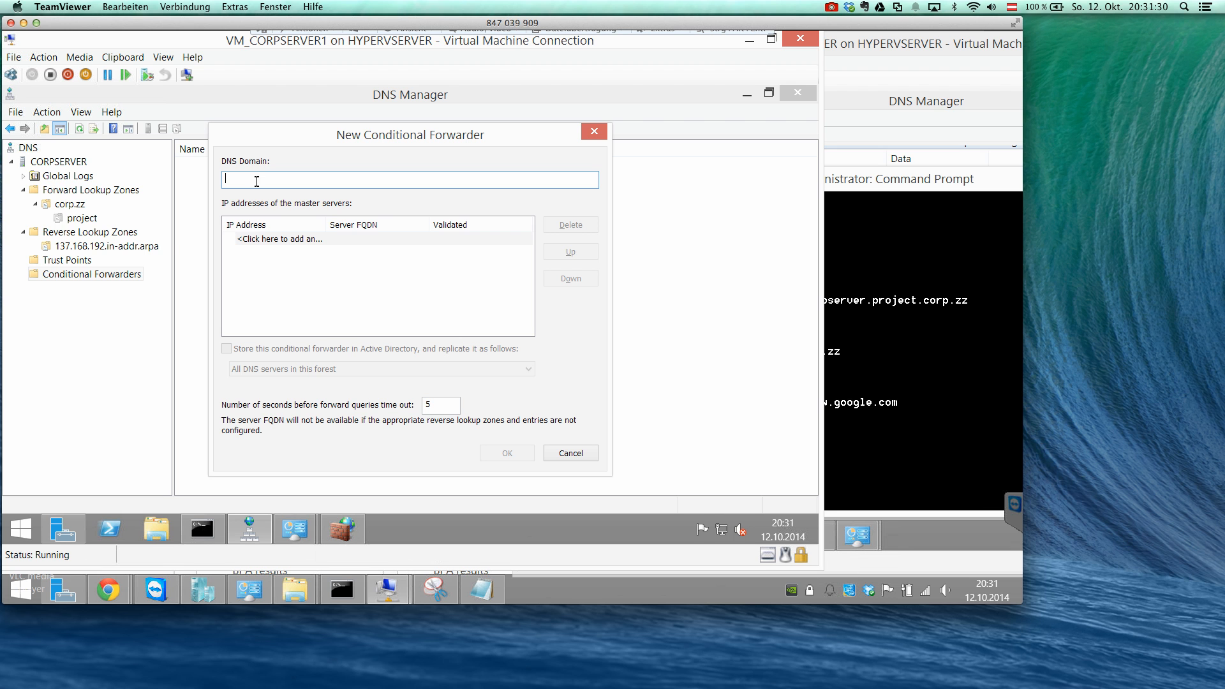
text(google.com)
Add dnsserver2.corp.zz as a master server of the google.com conditional forwarder.
click(281, 238)
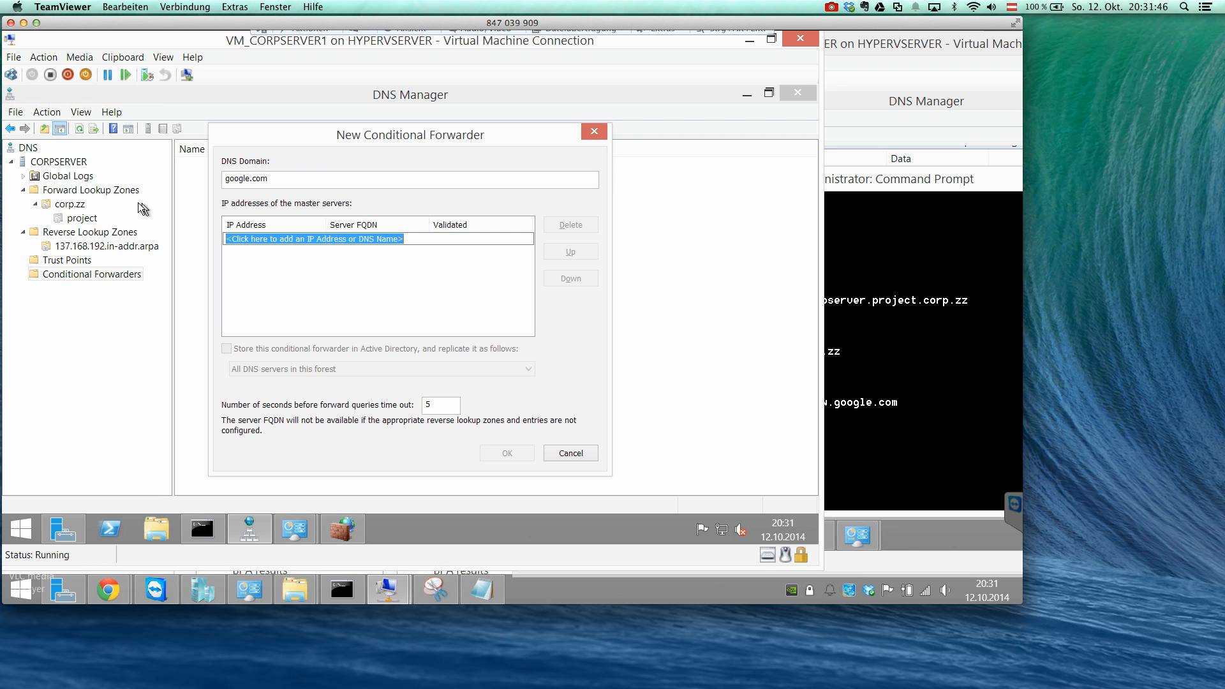
drag(225, 180, 277, 180)
click(297, 238)
click(888, 254)
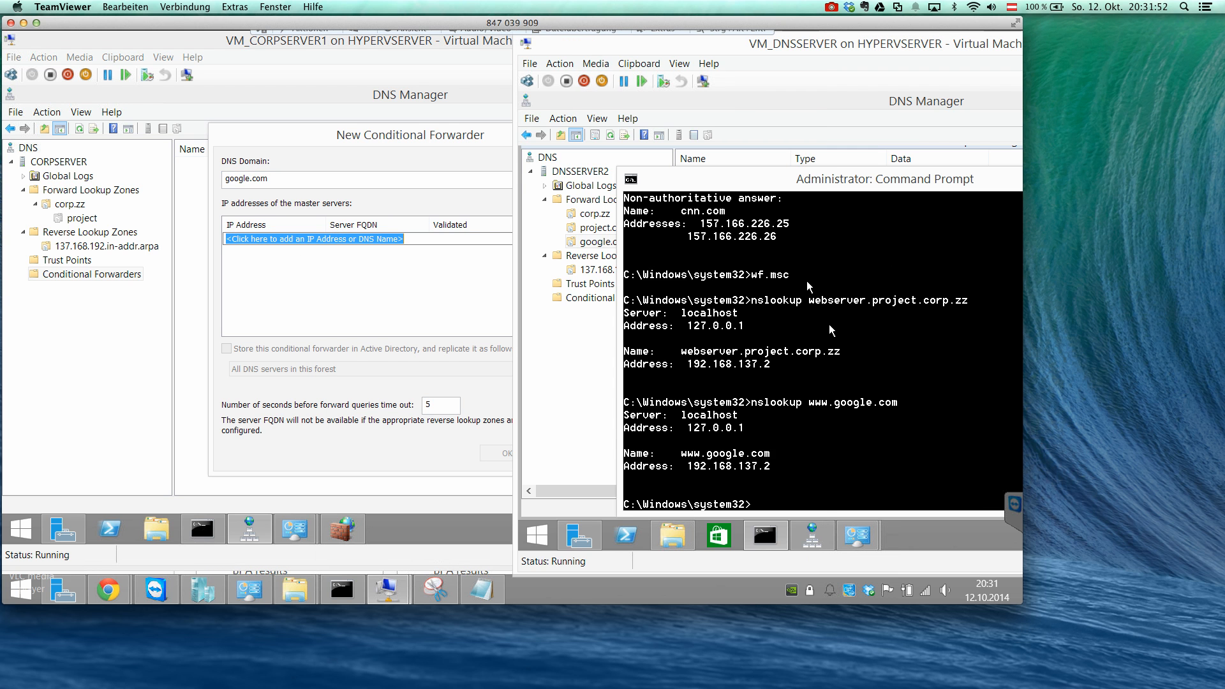
click(444, 242)
drag(444, 241, 208, 238)
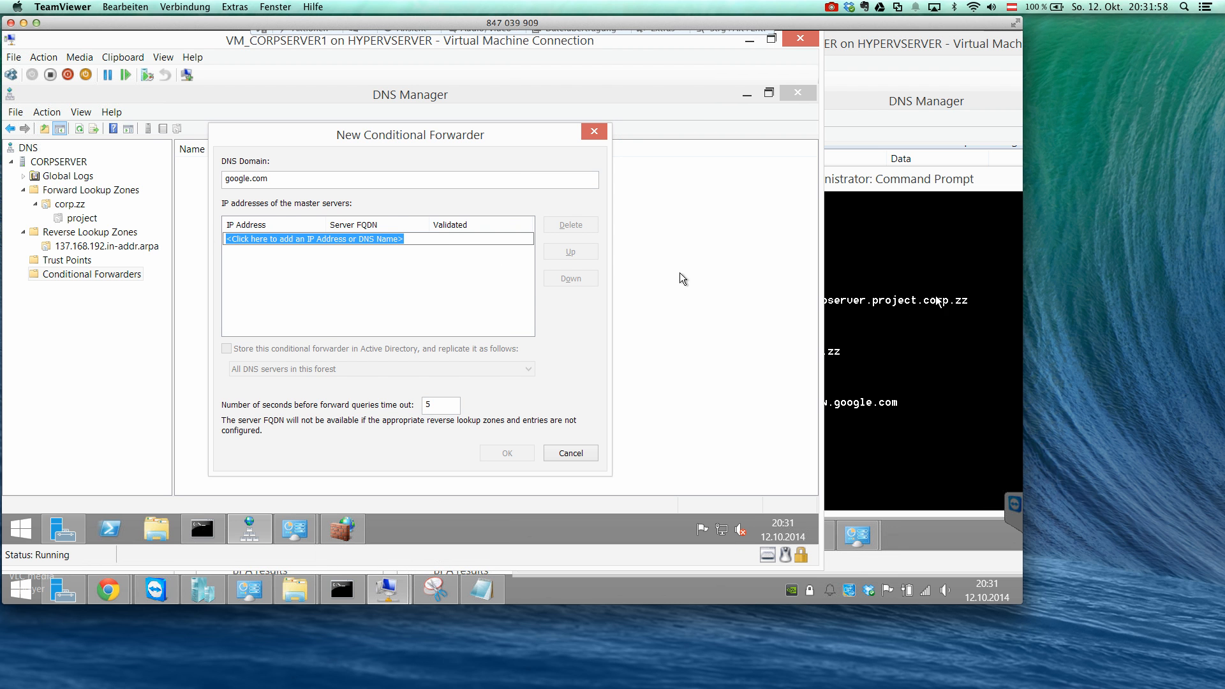
text(dnsserver2.corp)
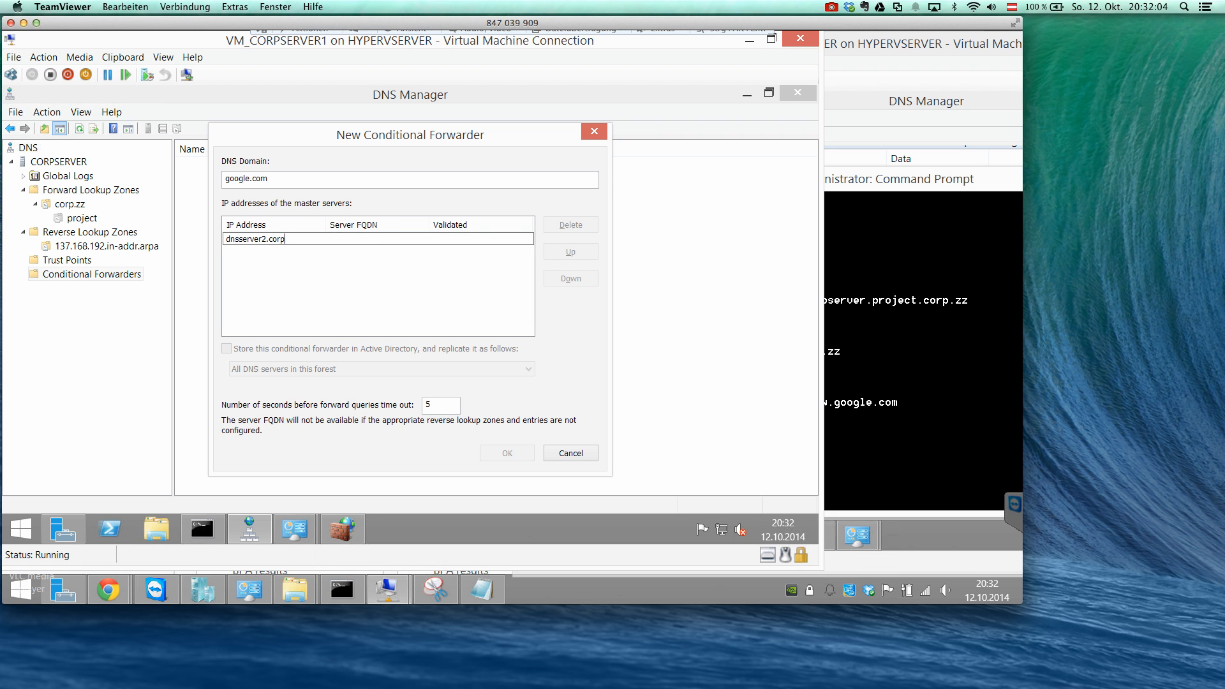
text(.zz)
key(Return)
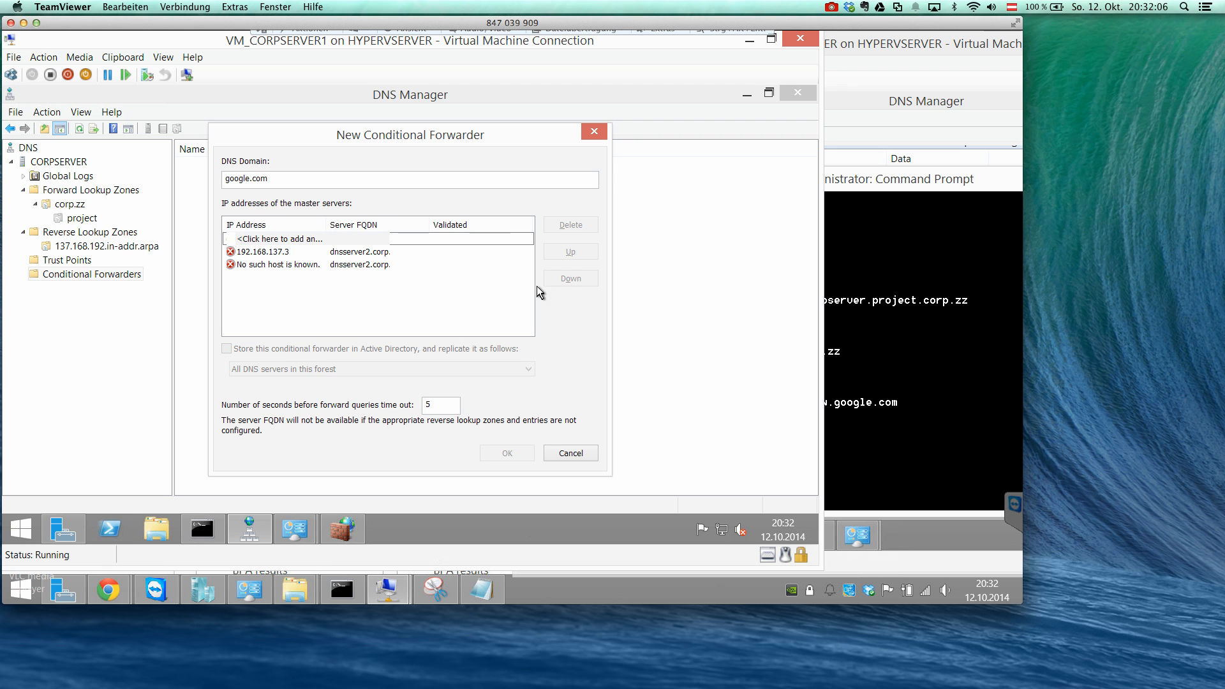
key(Tab)
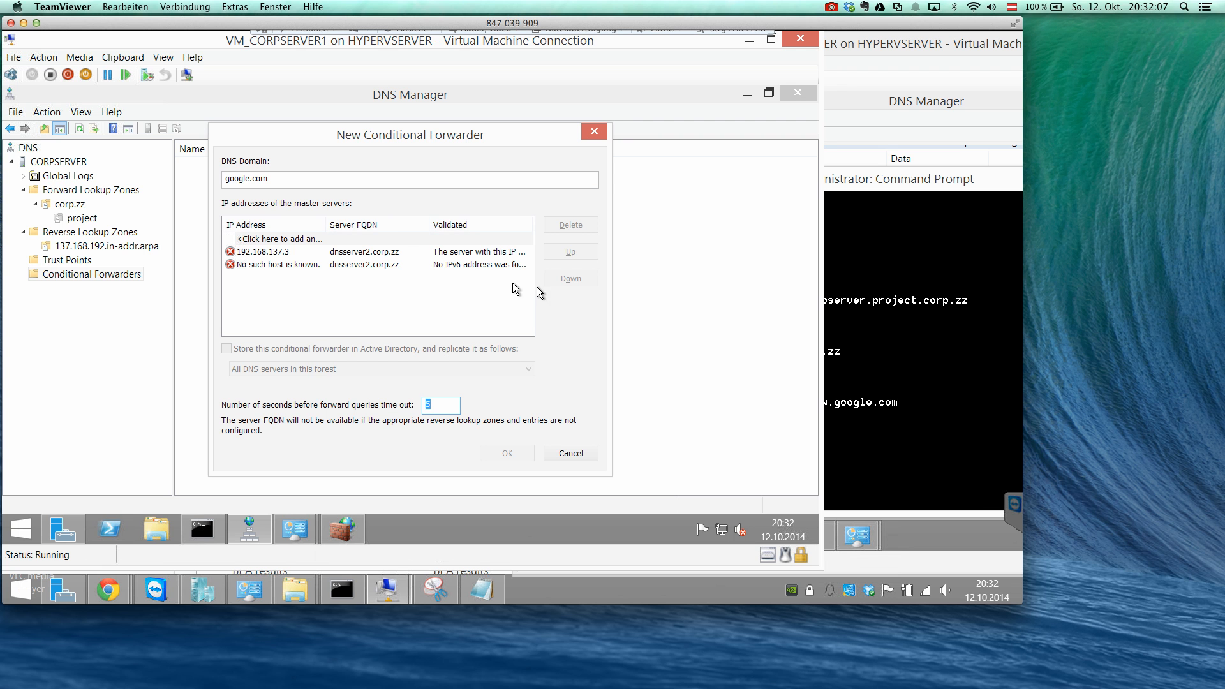
Remove the unresolved IPv6 entry from the master servers and create the google.com conditional forwarder.
click(471, 265)
click(553, 225)
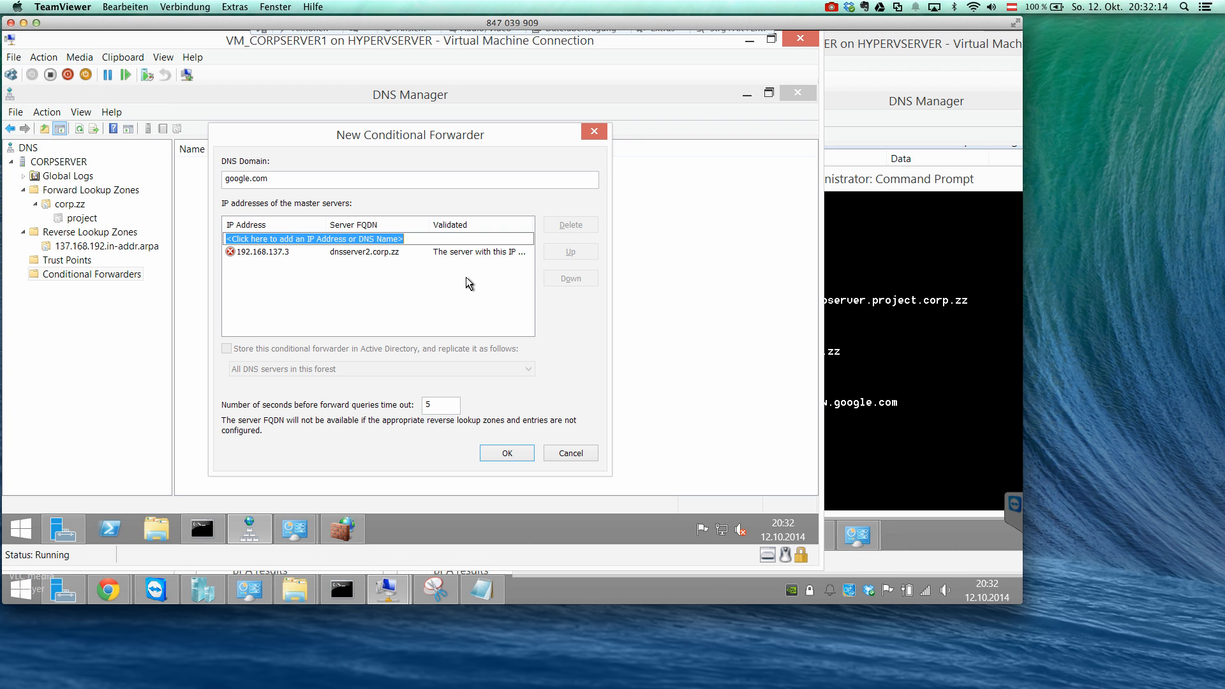
click(494, 455)
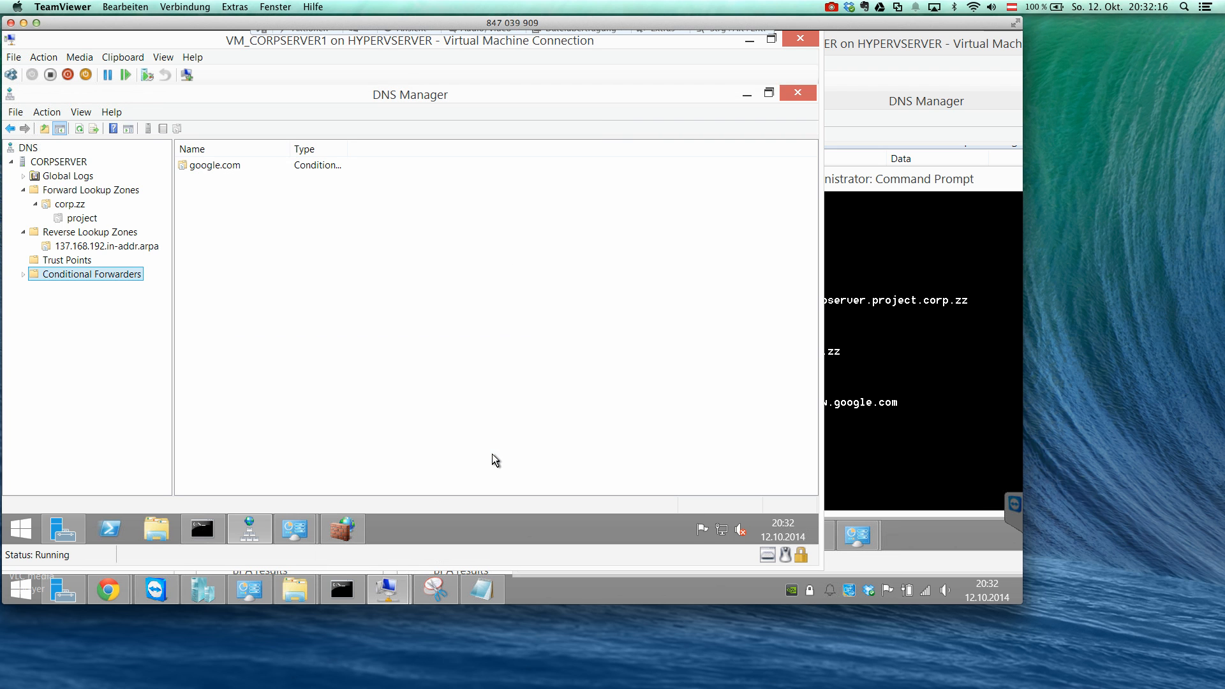
Check the master server in the google.com conditional forwarder's properties on CORPSERVER and close them without changes.
double_click(110, 275)
click(85, 288)
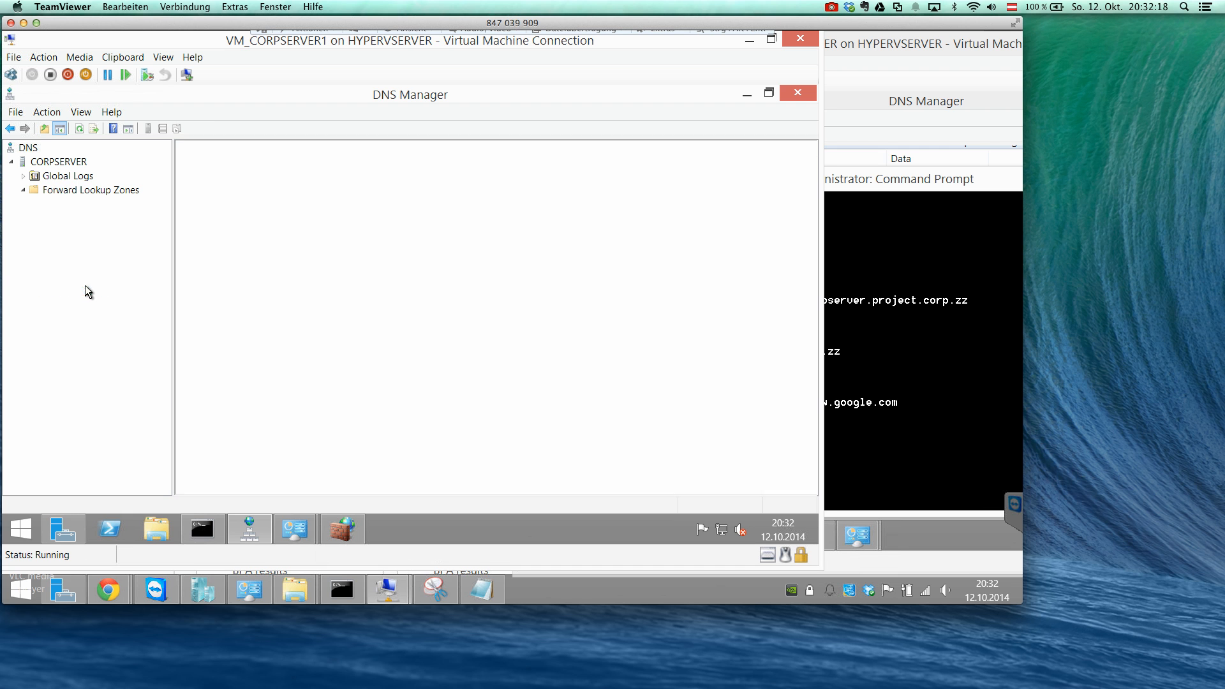
right_click(87, 292)
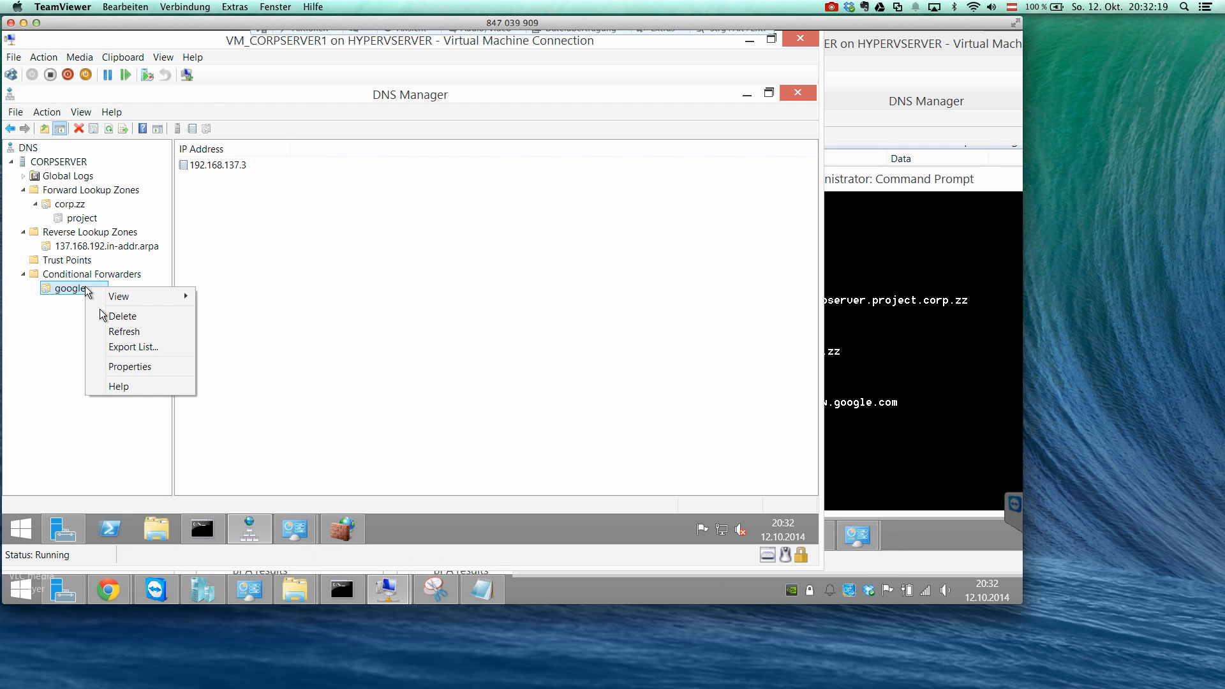
click(131, 365)
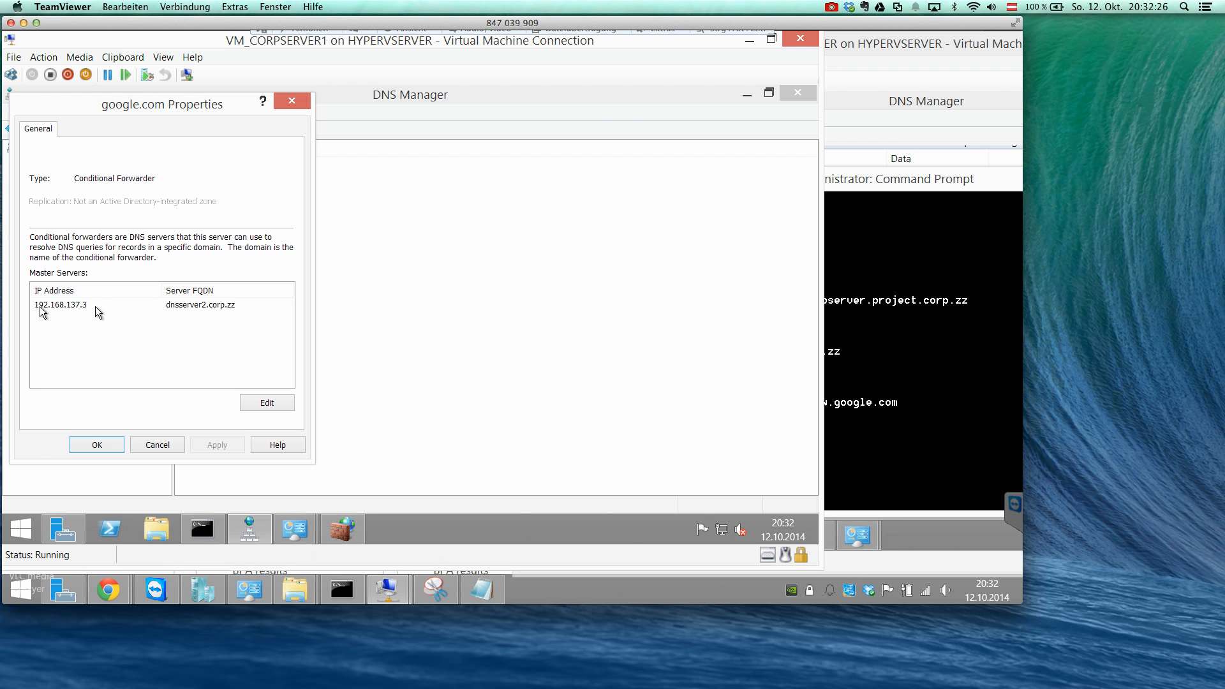
click(857, 353)
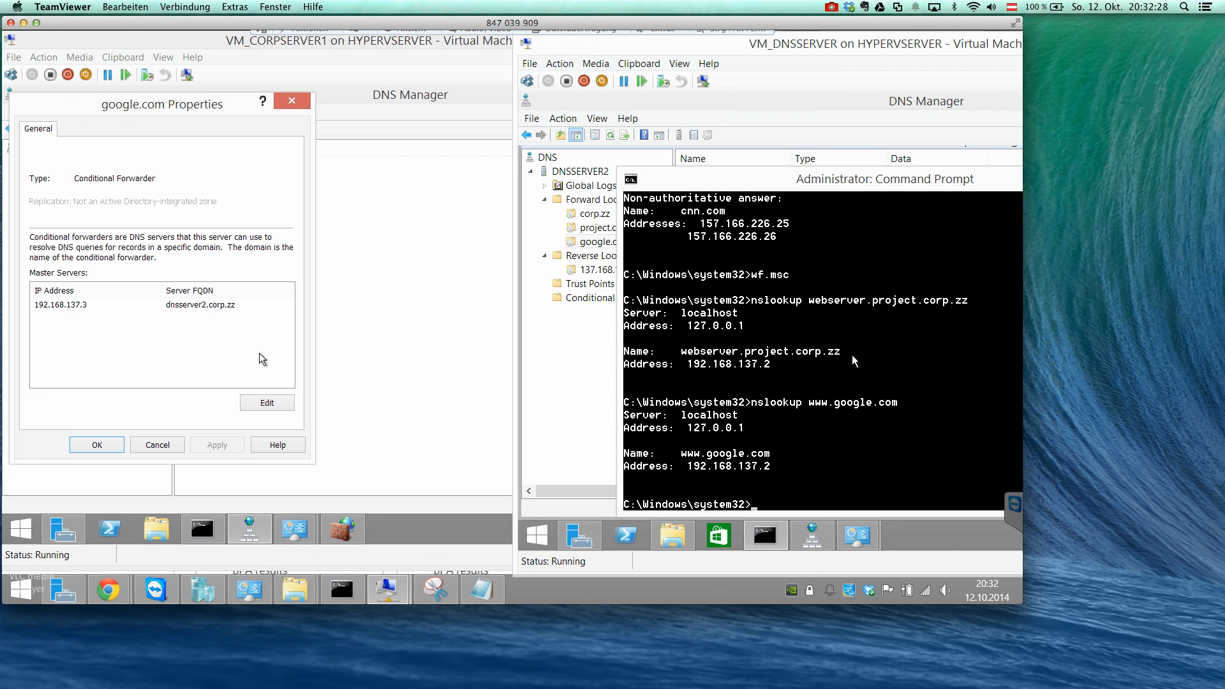
click(156, 445)
click(158, 445)
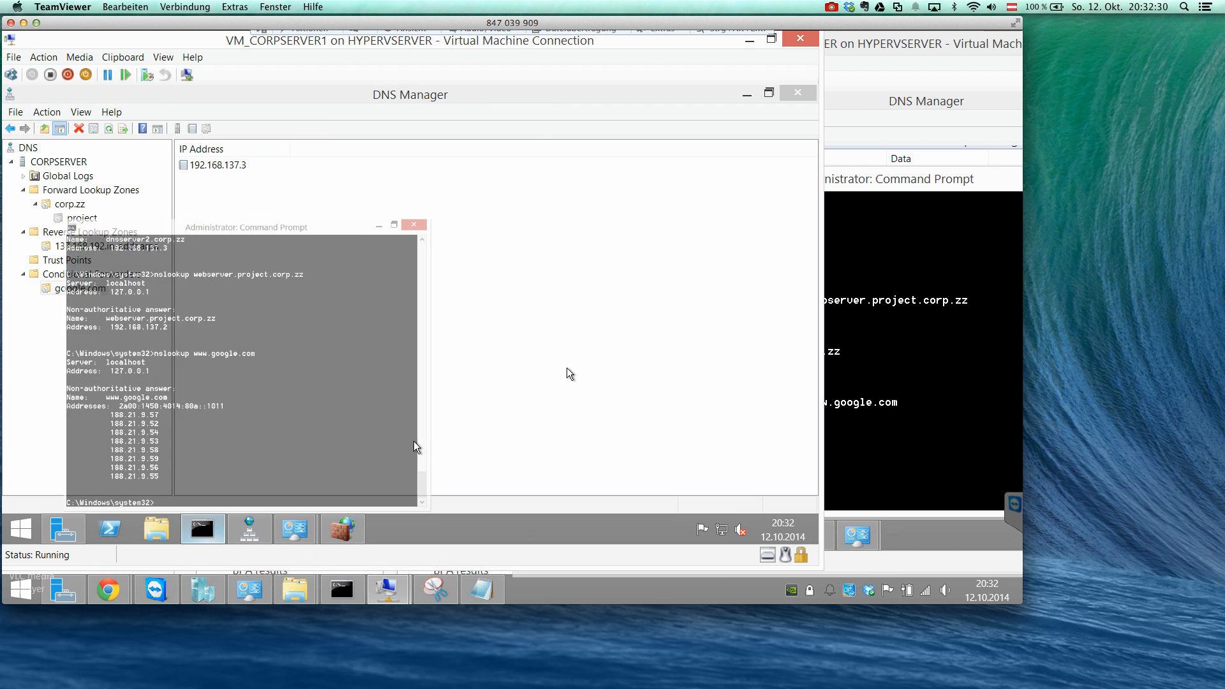
key(Up)
key(Return)
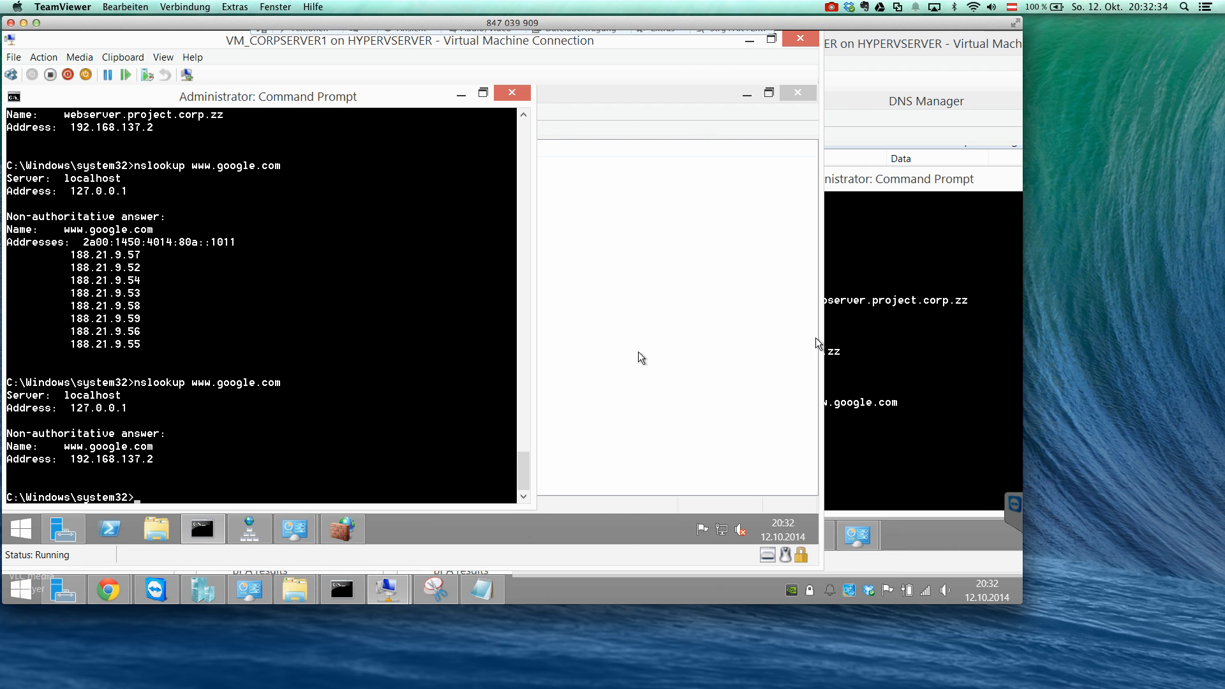
click(874, 342)
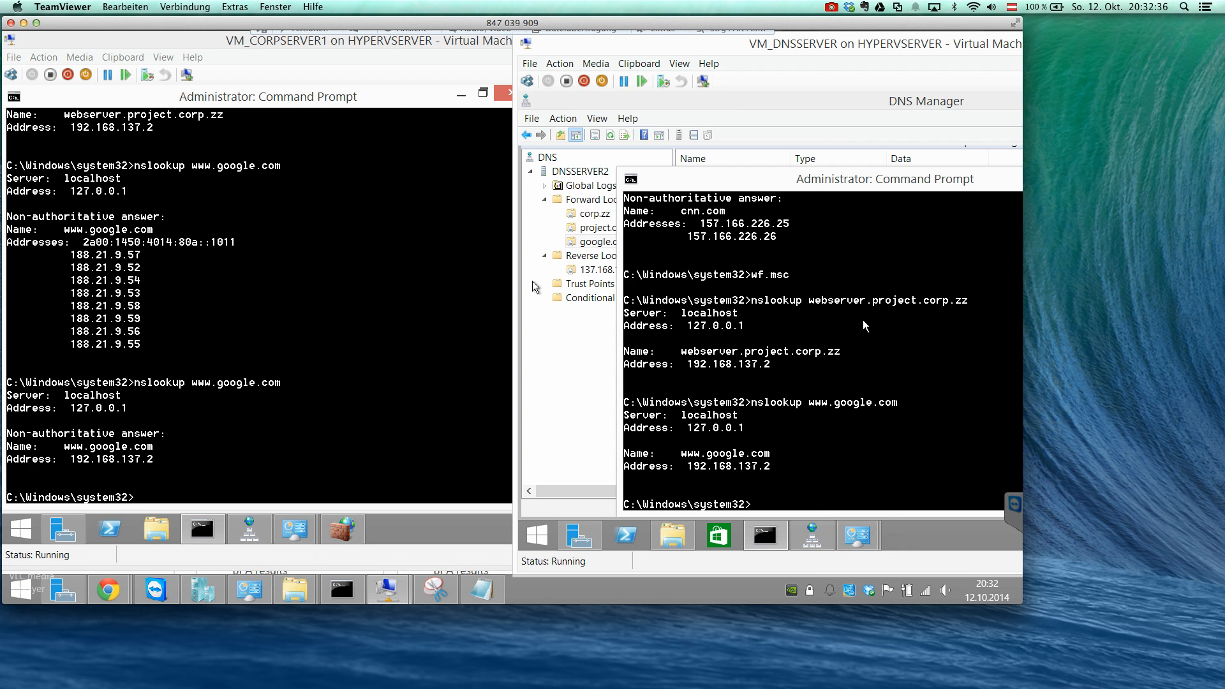
click(390, 107)
click(453, 93)
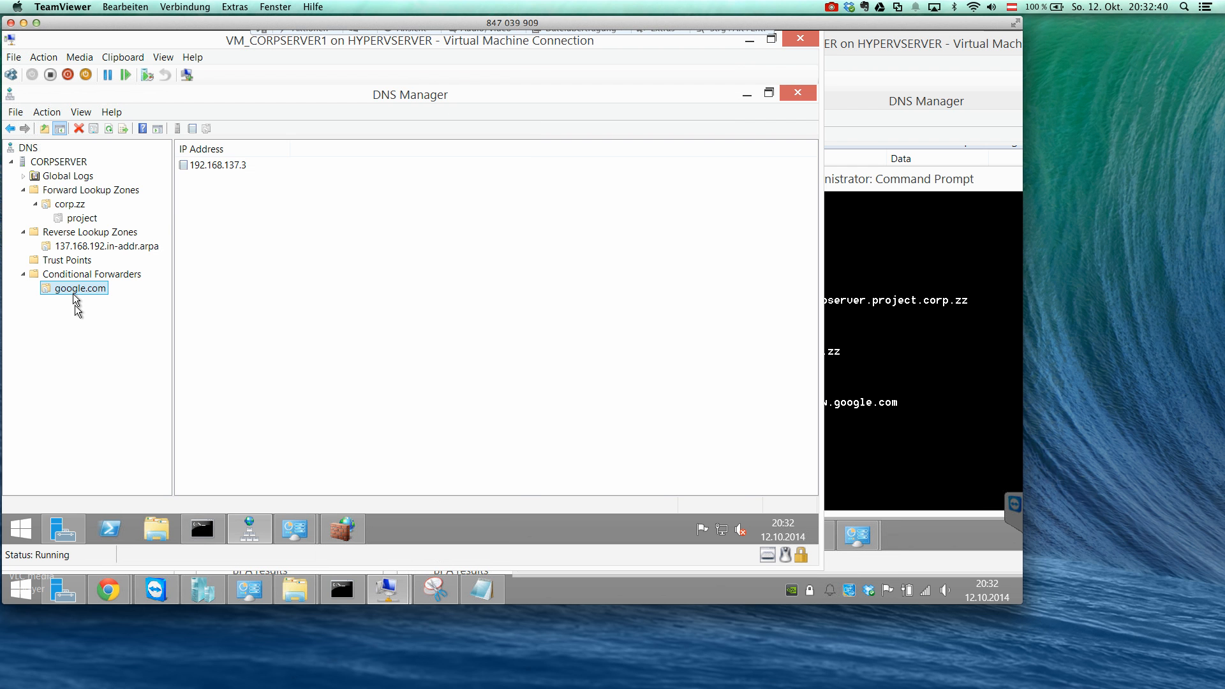
click(905, 385)
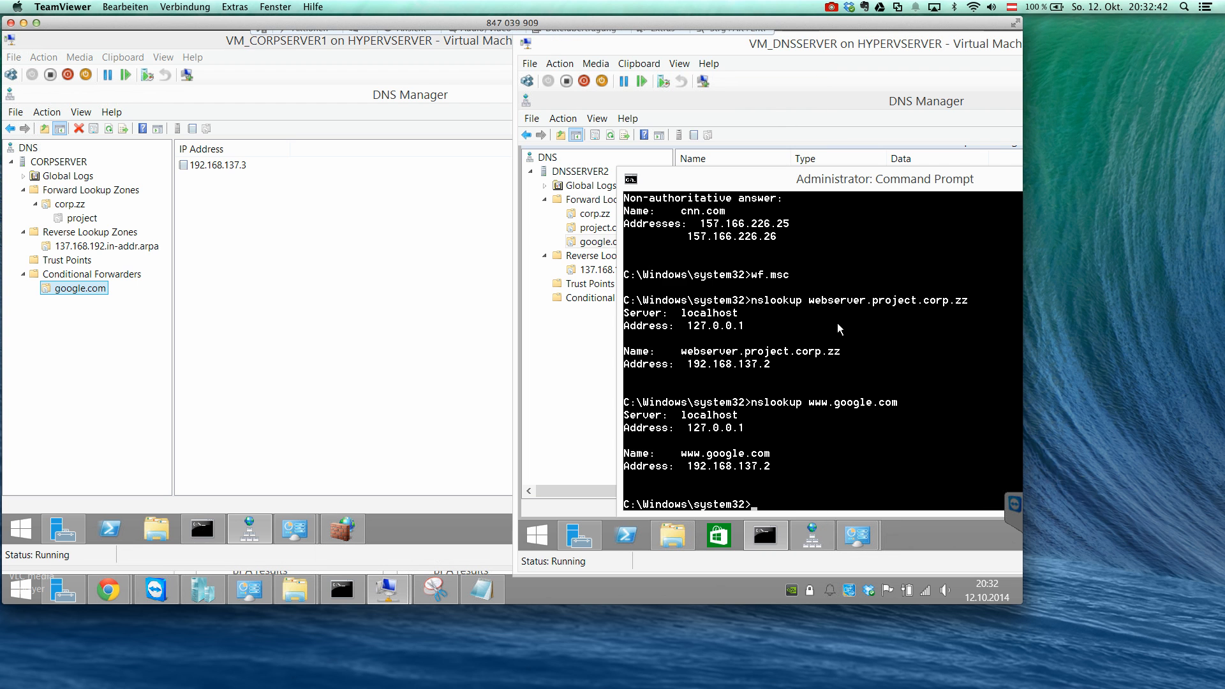
Start a new alias (CNAME) record named webserver in the google.com zone on DNSSERVER2.
click(792, 140)
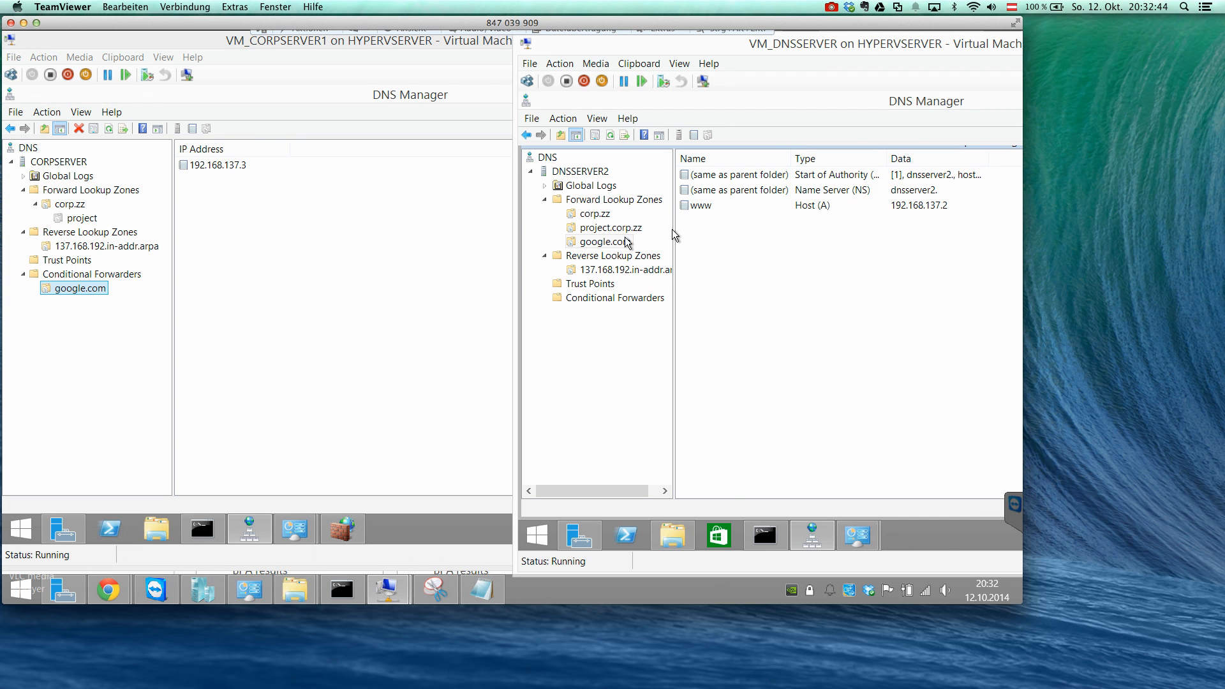
click(624, 242)
right_click(707, 239)
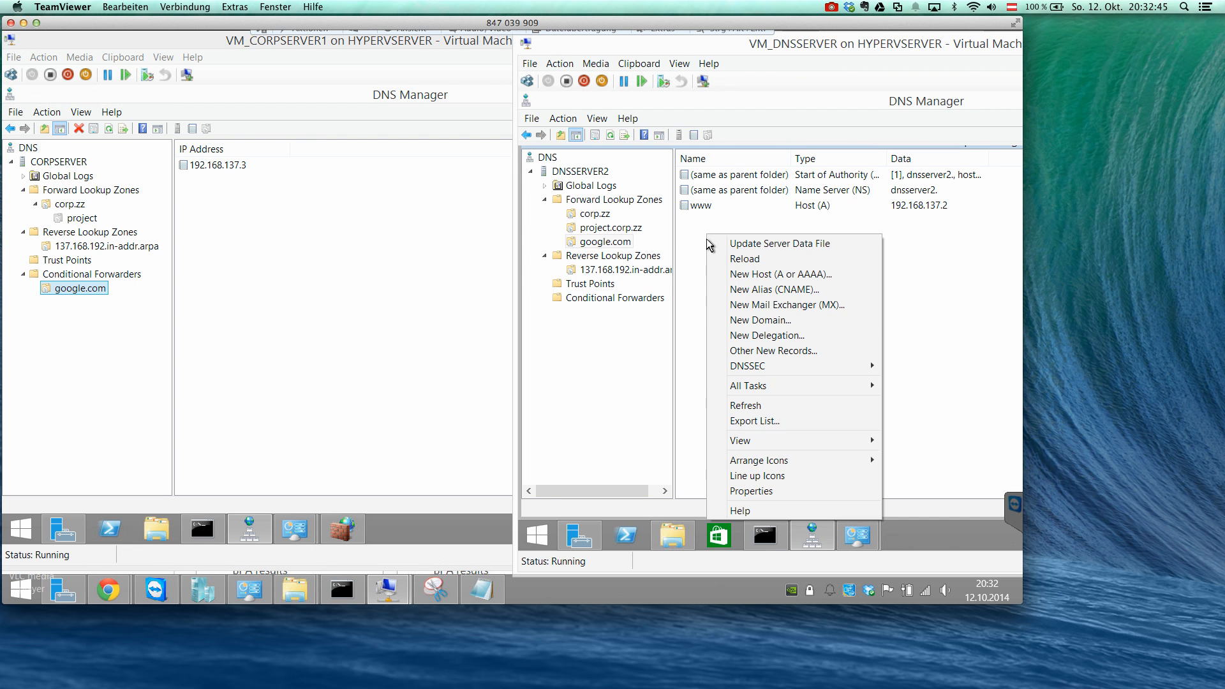
click(766, 289)
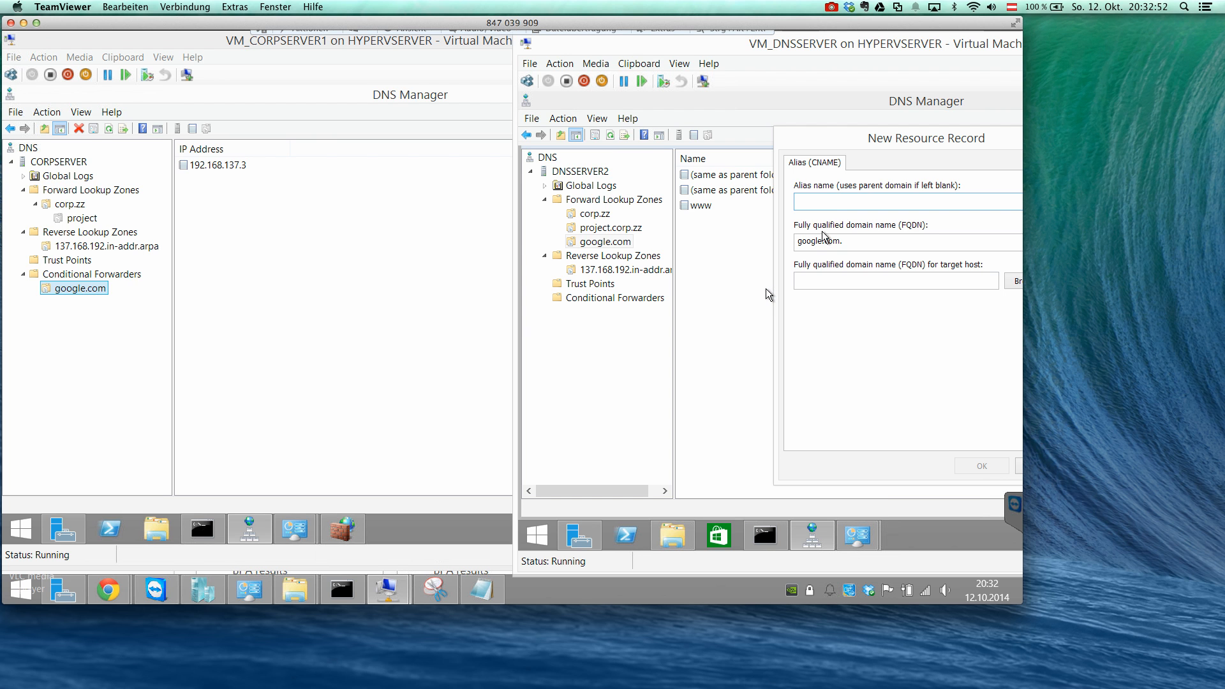
text(webserver)
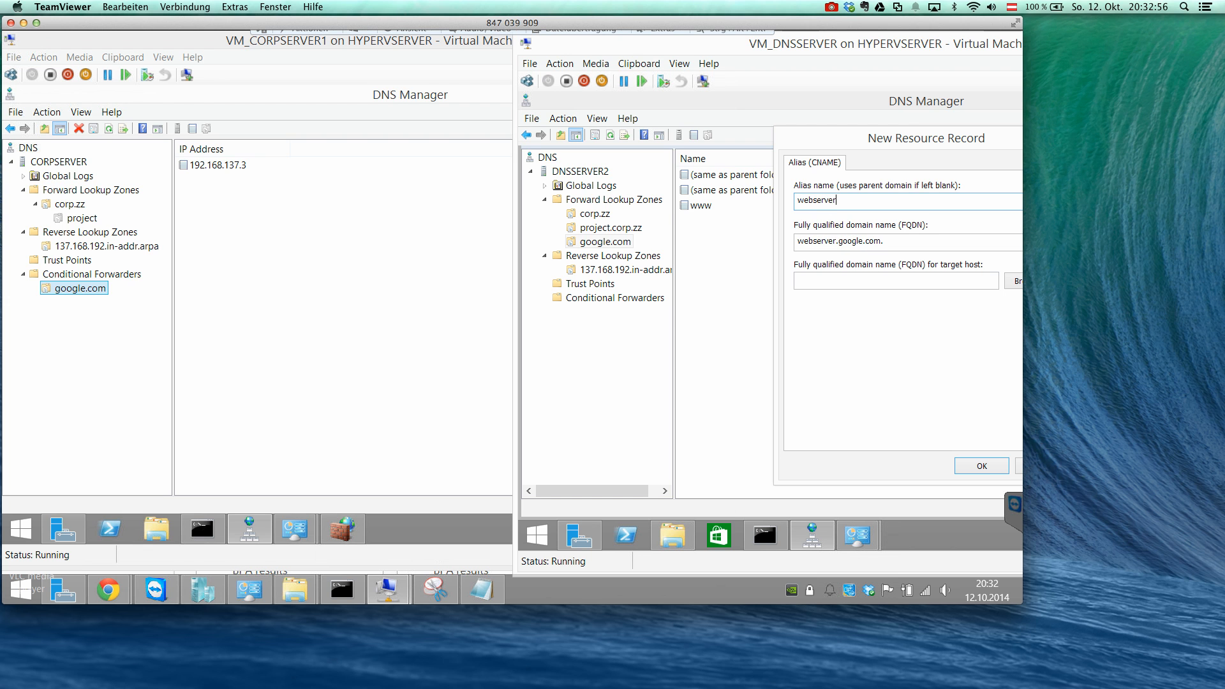
key(Tab)
key(Tab)
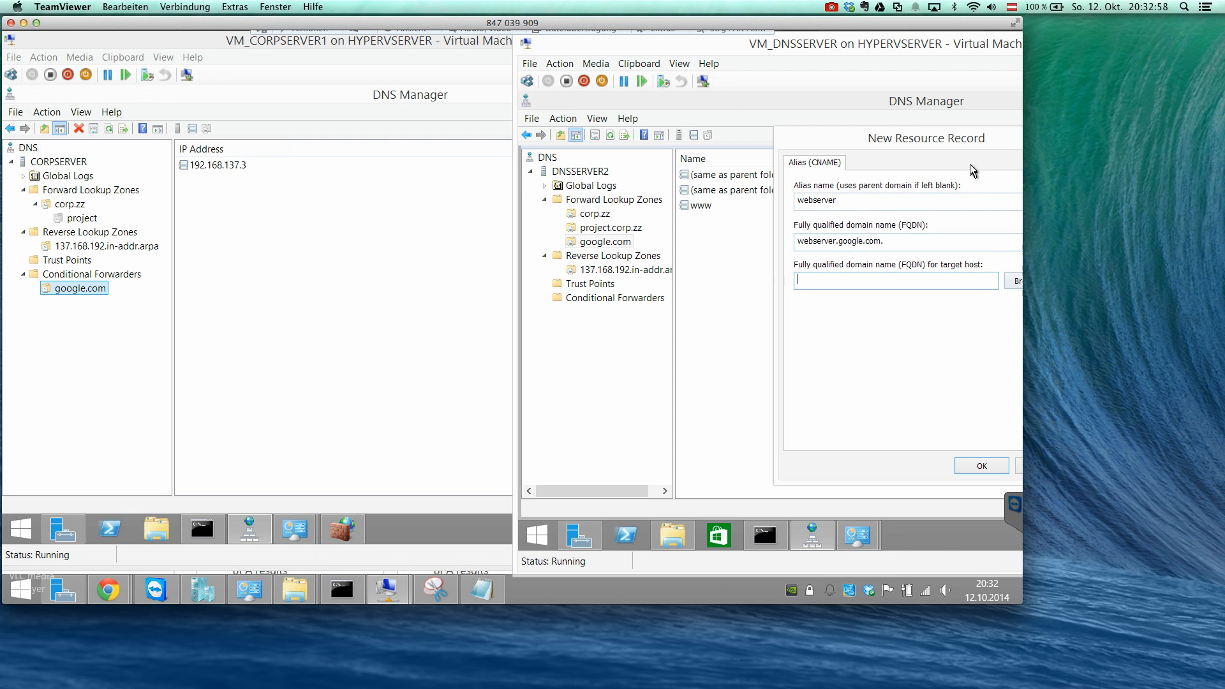
drag(953, 144, 892, 146)
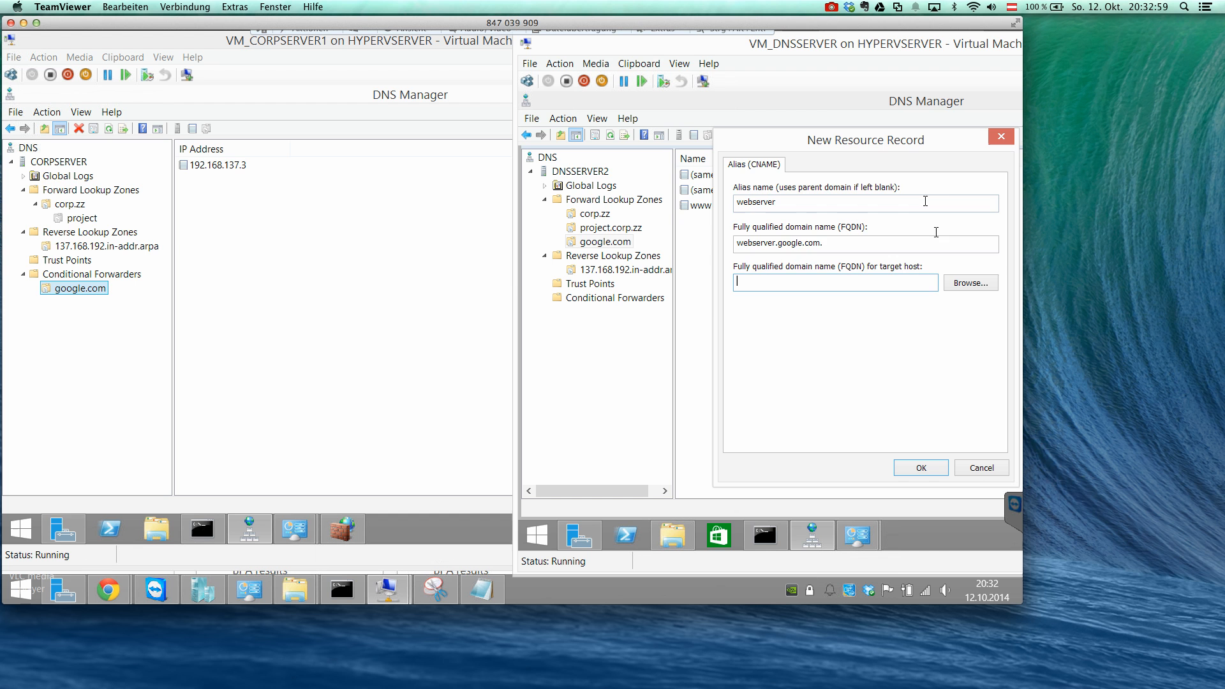
click(962, 283)
double_click(794, 263)
click(794, 262)
double_click(795, 263)
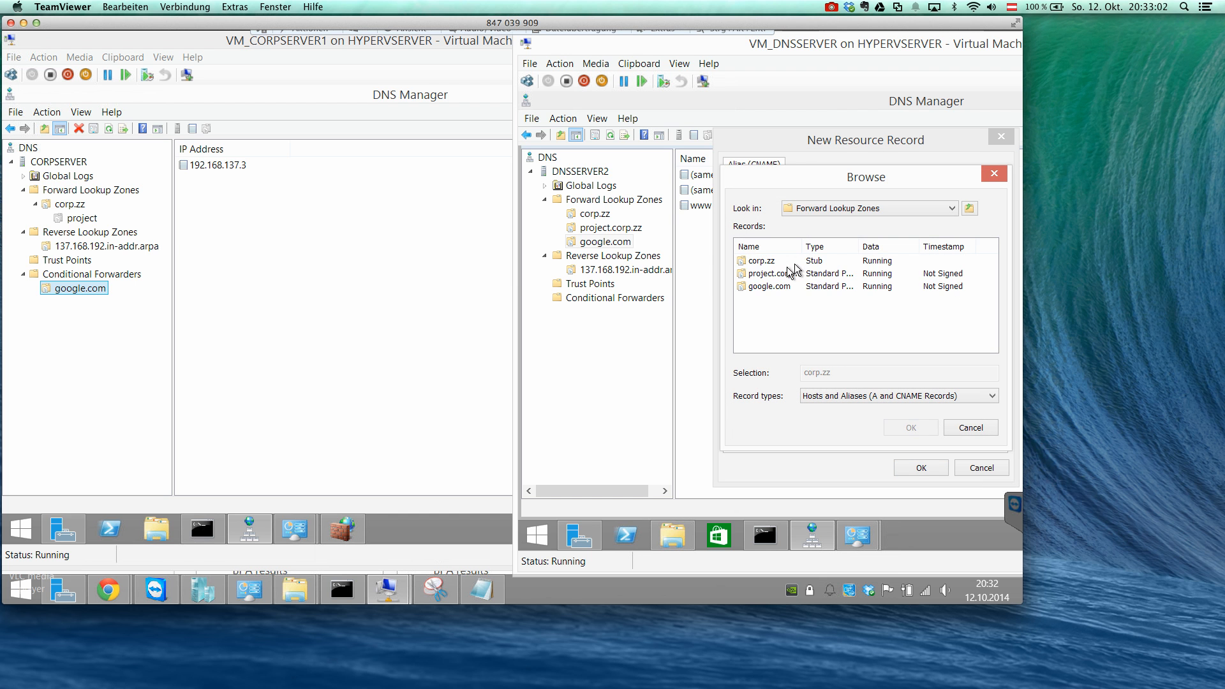
double_click(772, 285)
double_click(764, 262)
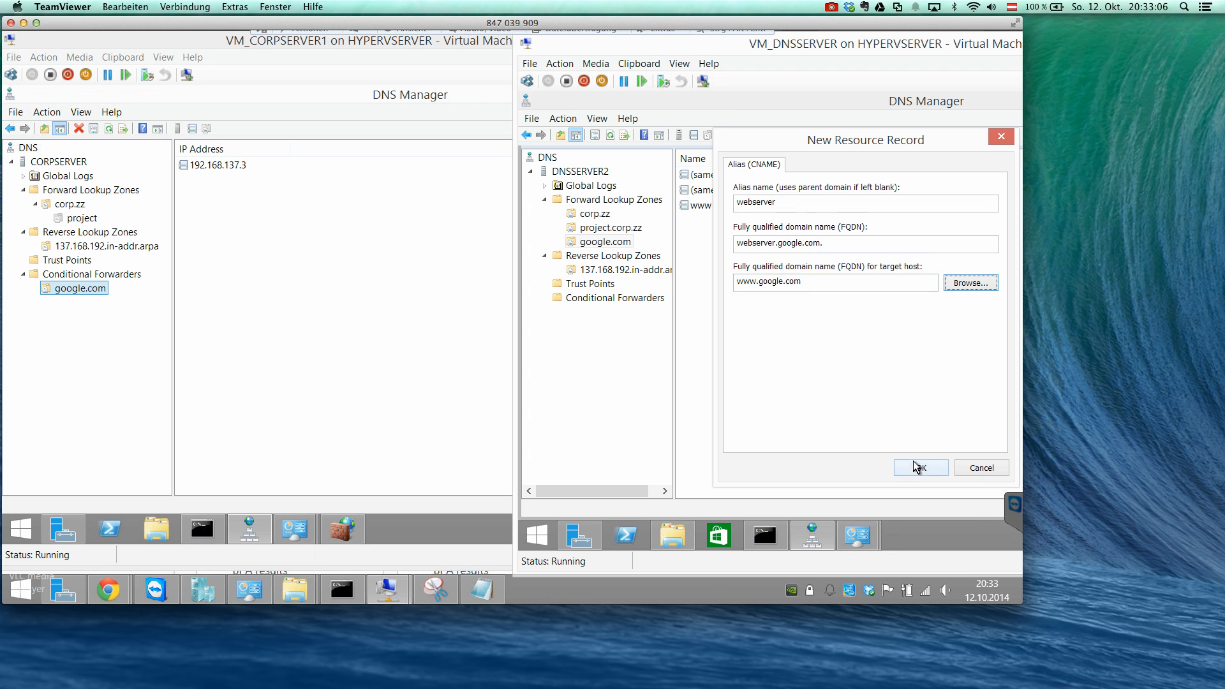
click(914, 460)
Look up webserver.google.com with nslookup in CORPSERVER's command prompt.
click(220, 490)
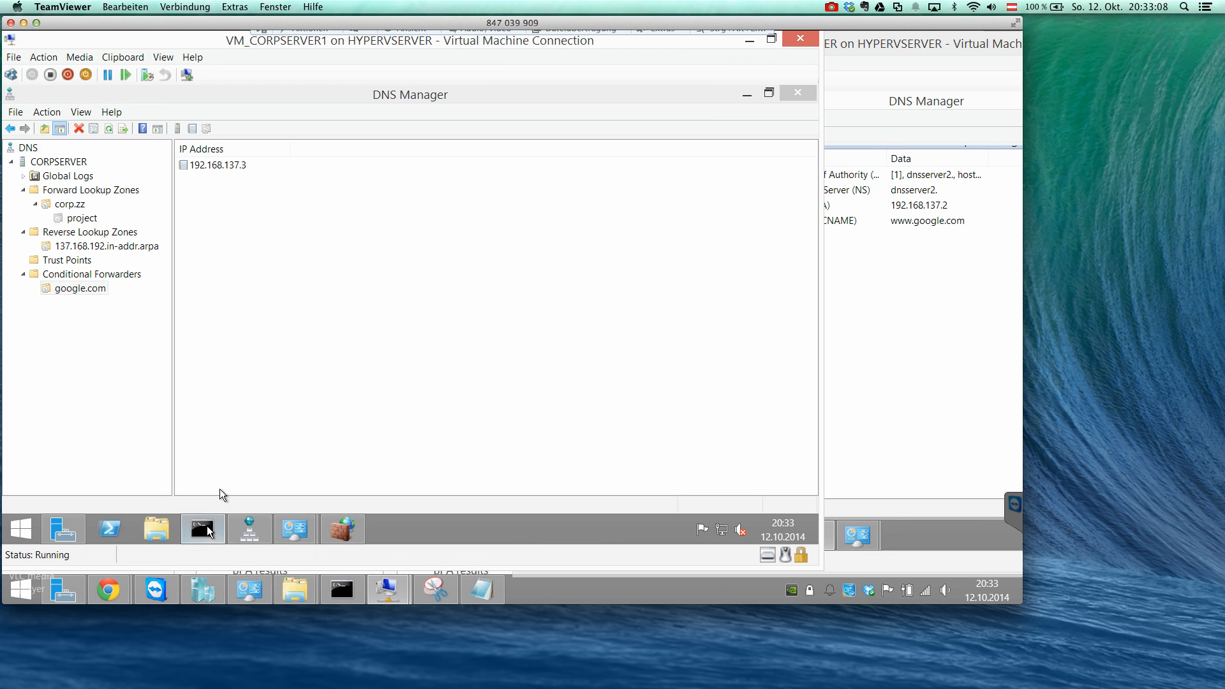
text(nslookup w)
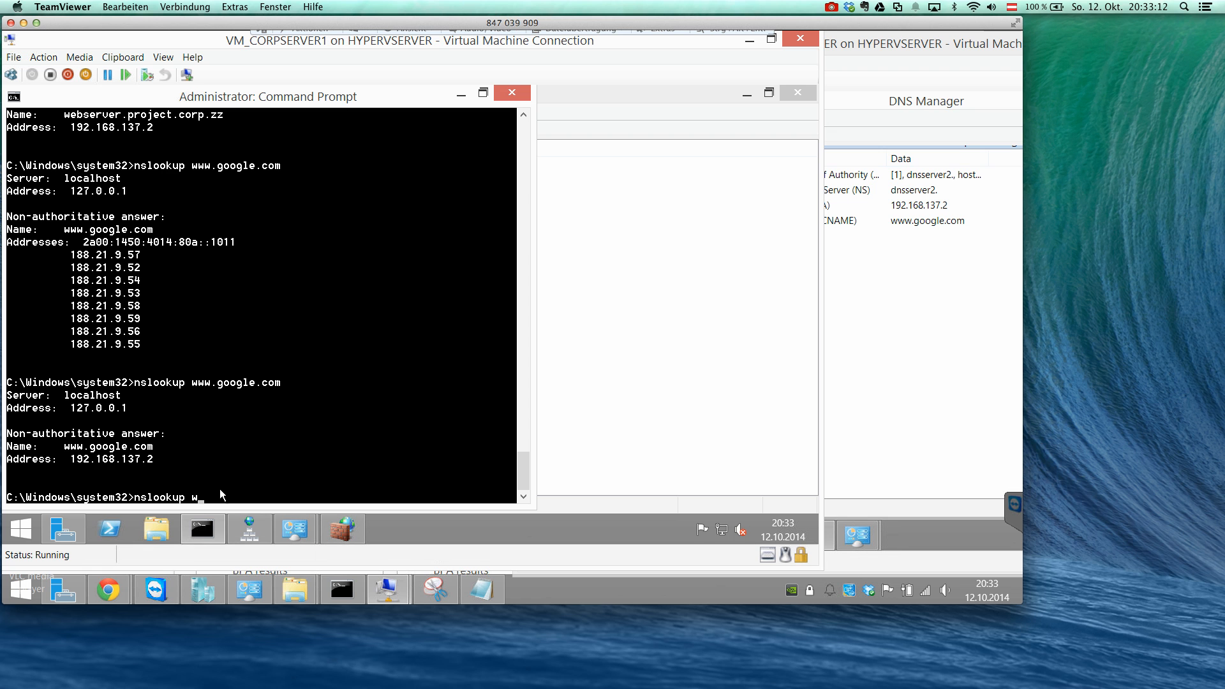
text(ebserver.google.com)
key(Return)
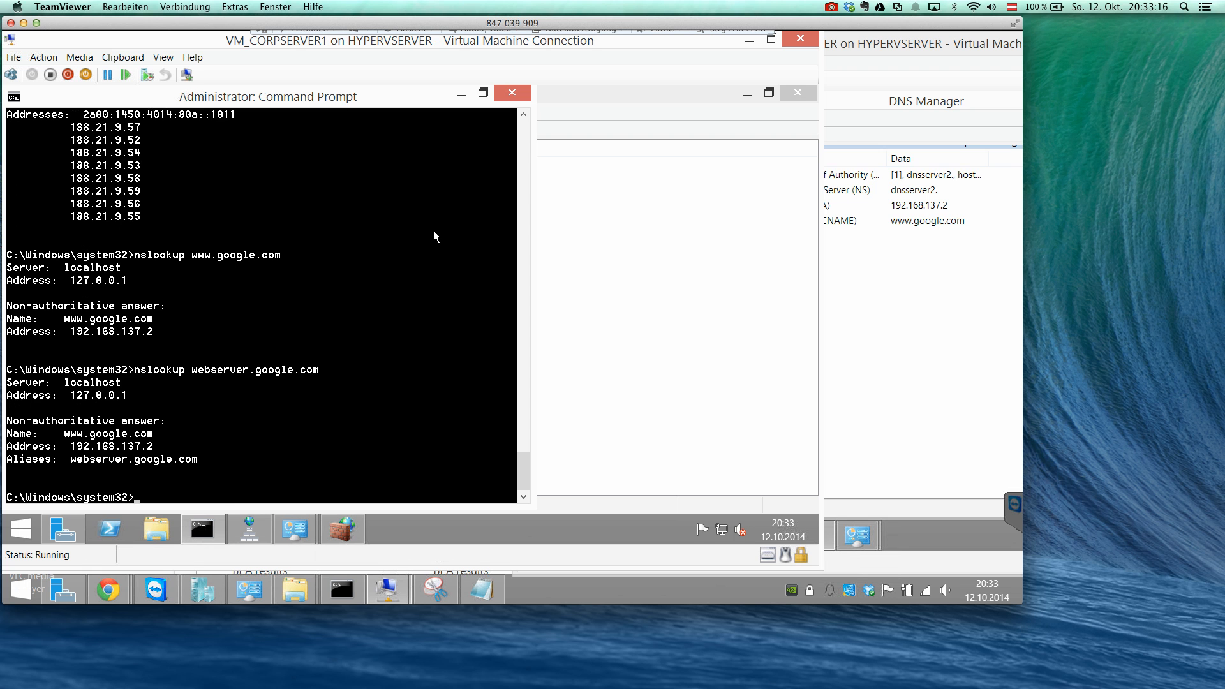
click(871, 265)
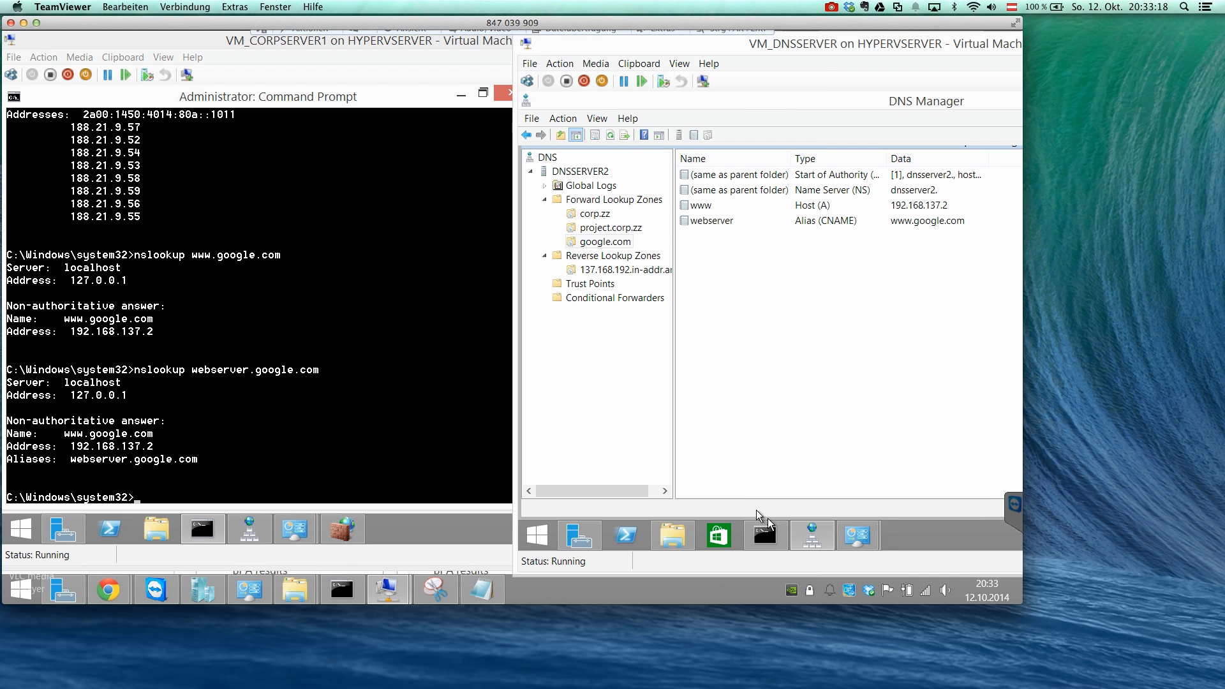
click(770, 538)
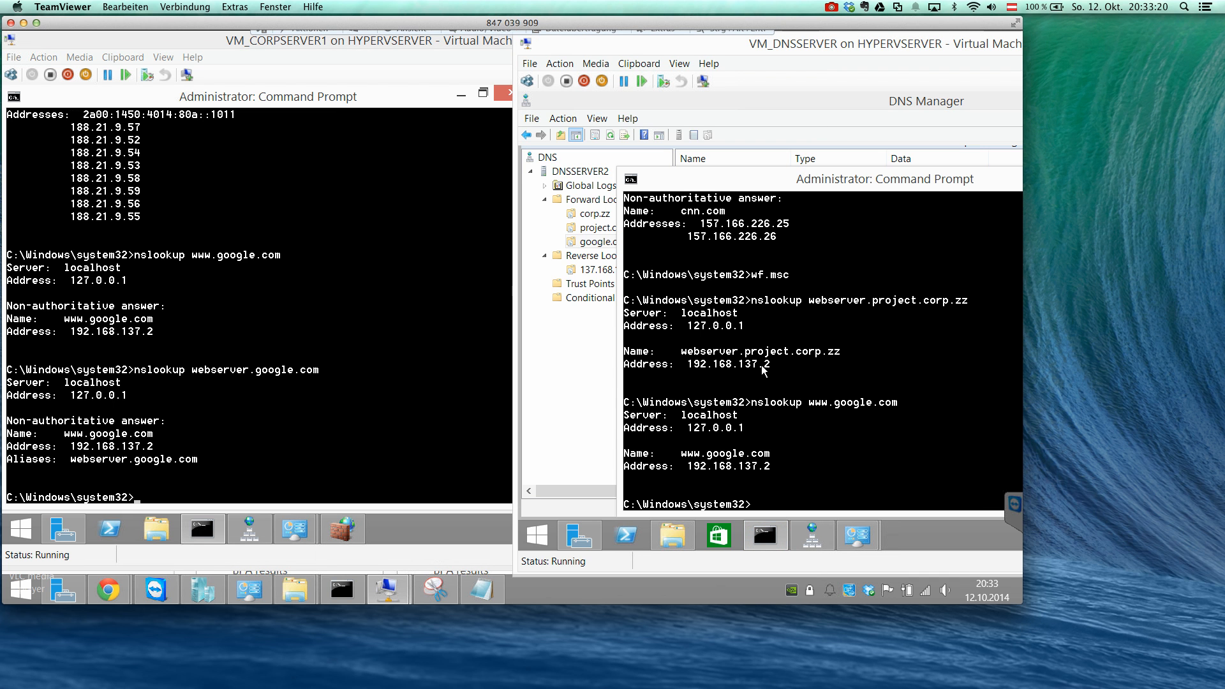
key(Up)
key(Left)
key(Left)
key(Left)
key(Left)
key(Left)
key(Left)
key(Left)
key(BackSpace)
key(BackSpace)
key(BackSpace)
text(webserver)
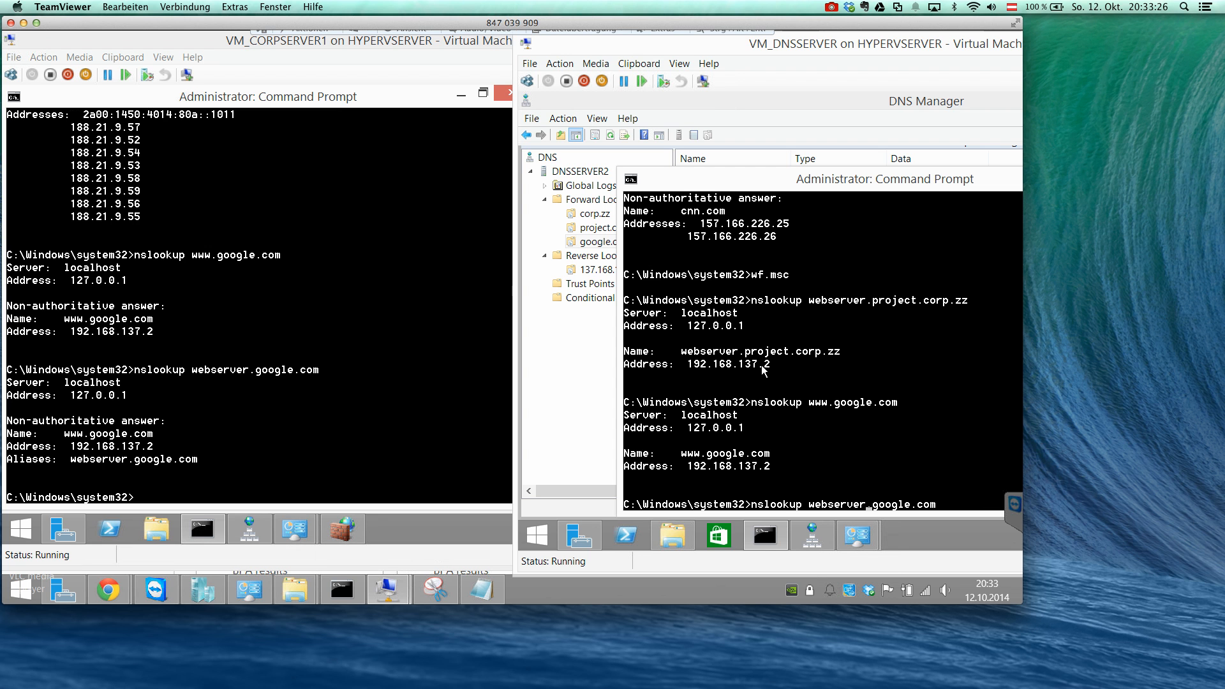
key(Return)
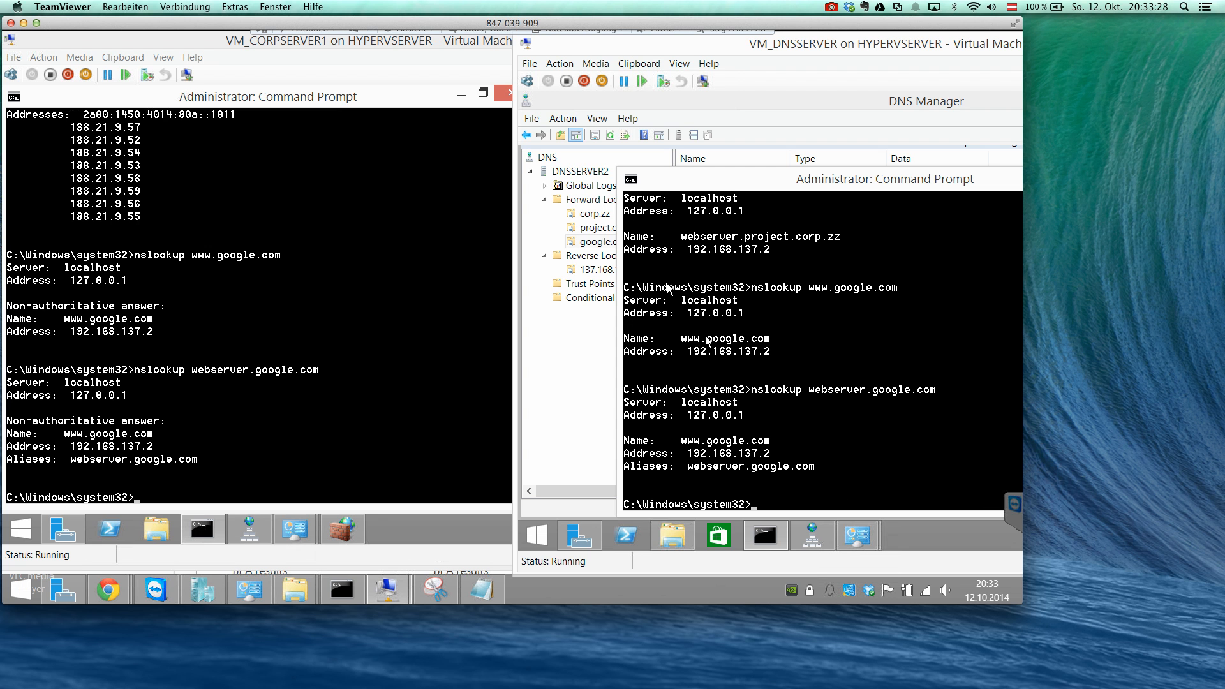
Return to DNS Manager on both servers and compare the google.com zone records with CORPSERVER's conditional forwarder.
click(725, 140)
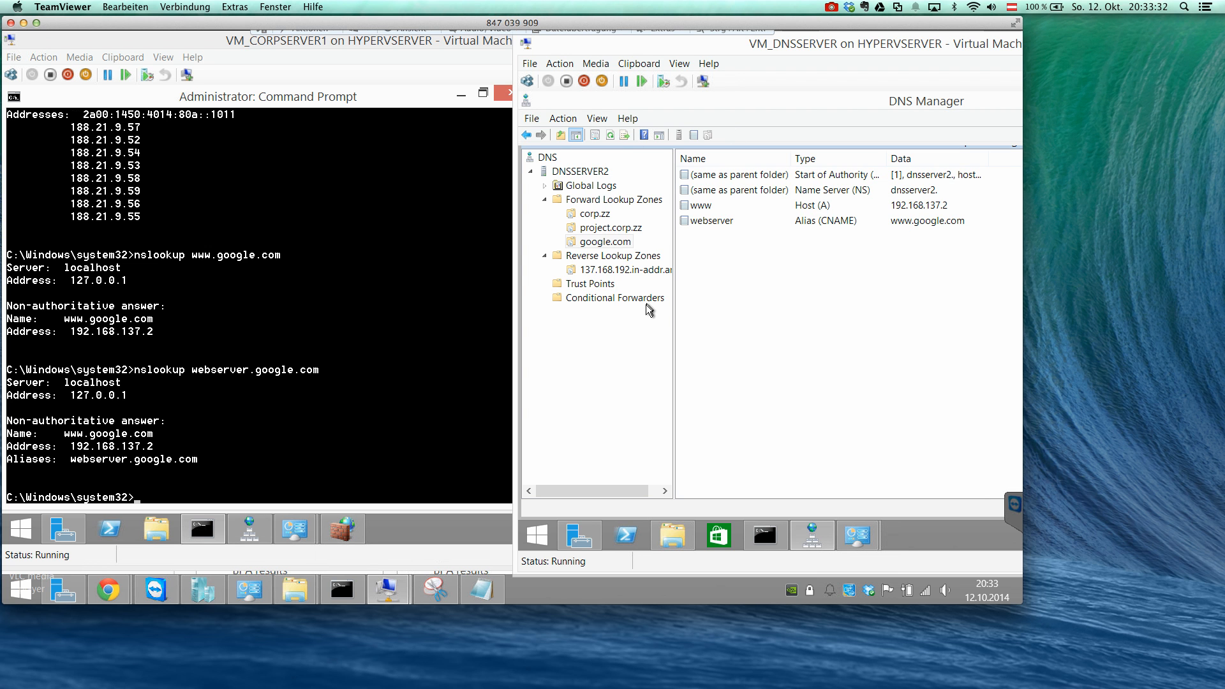
click(267, 438)
click(456, 96)
click(856, 297)
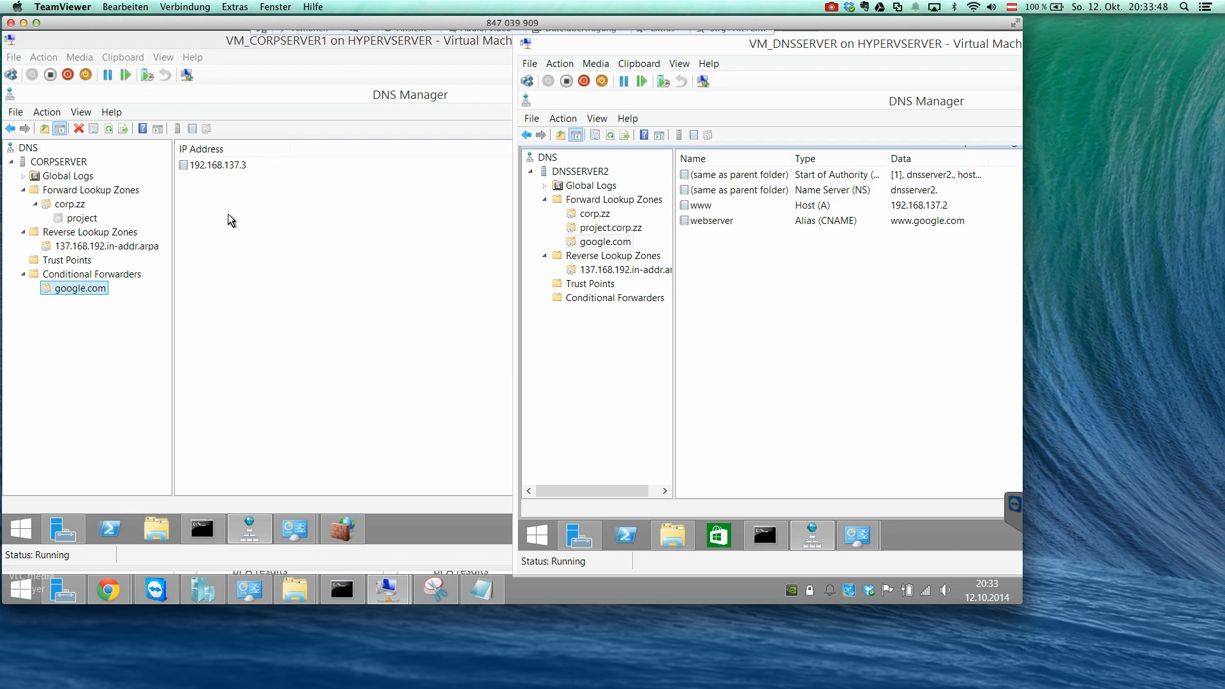
click(200, 186)
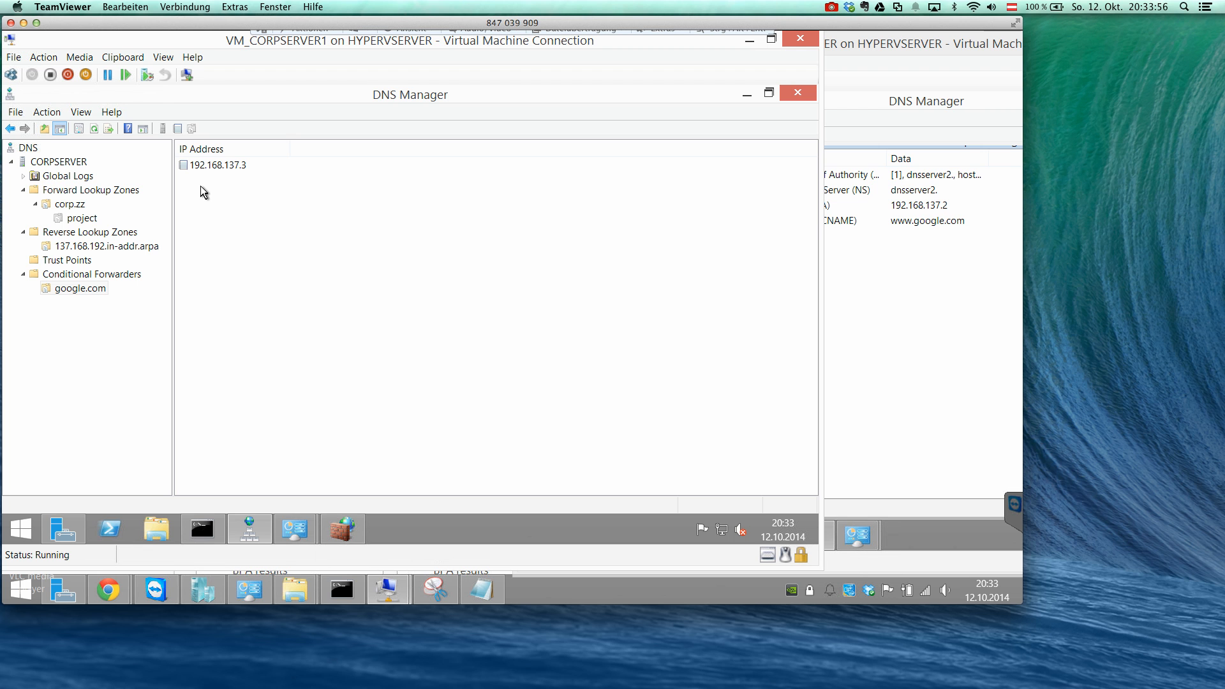
Switch to Notepad and add the notes SONY, DNS and ERR below the server address list.
click(477, 589)
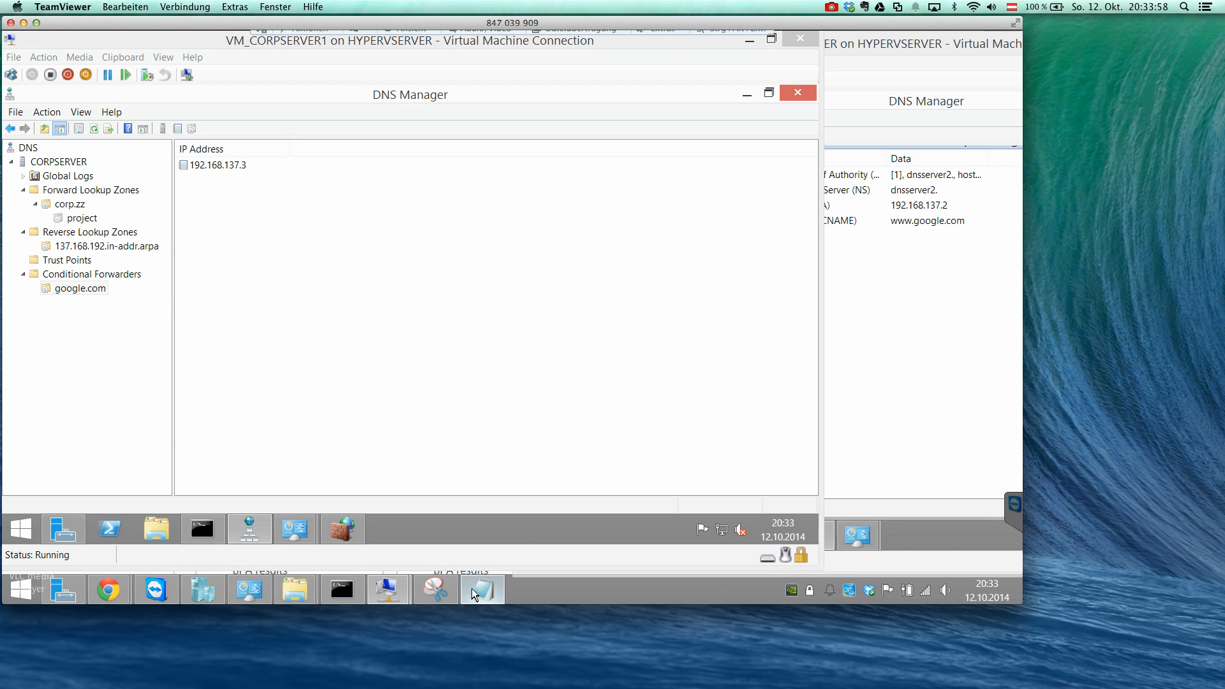
key(Return)
key(Return)
text(SONY)
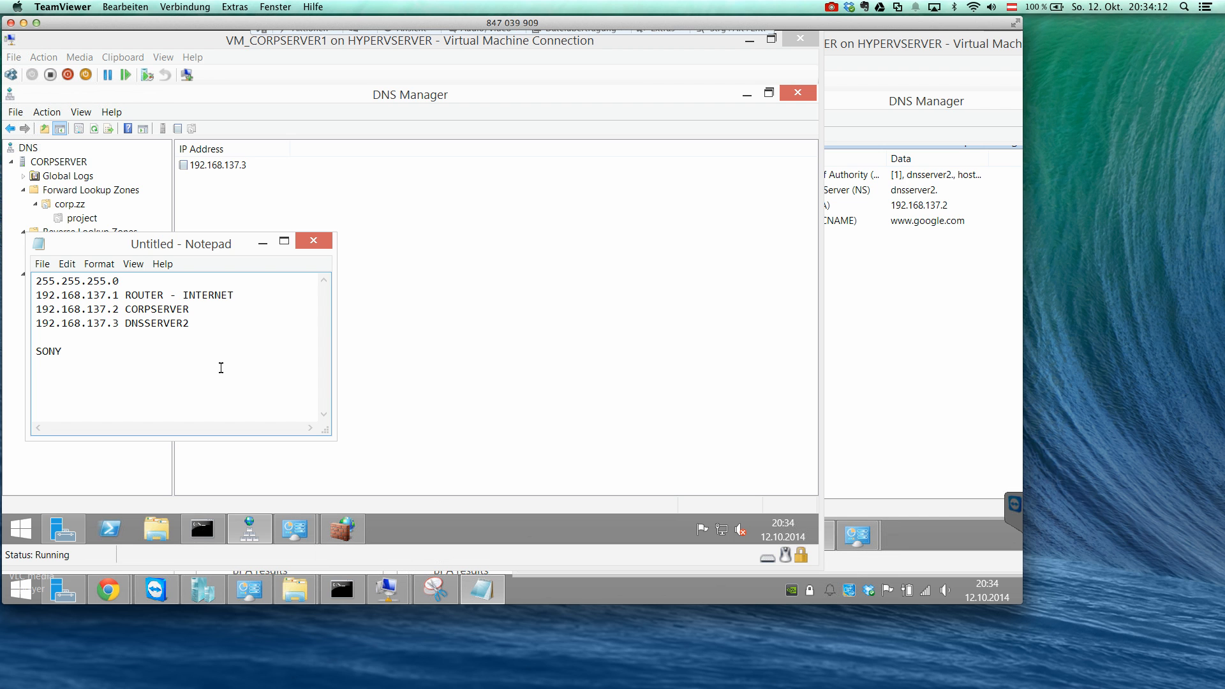
text(DNS)
key(Return)
key(Return)
text(ERR)
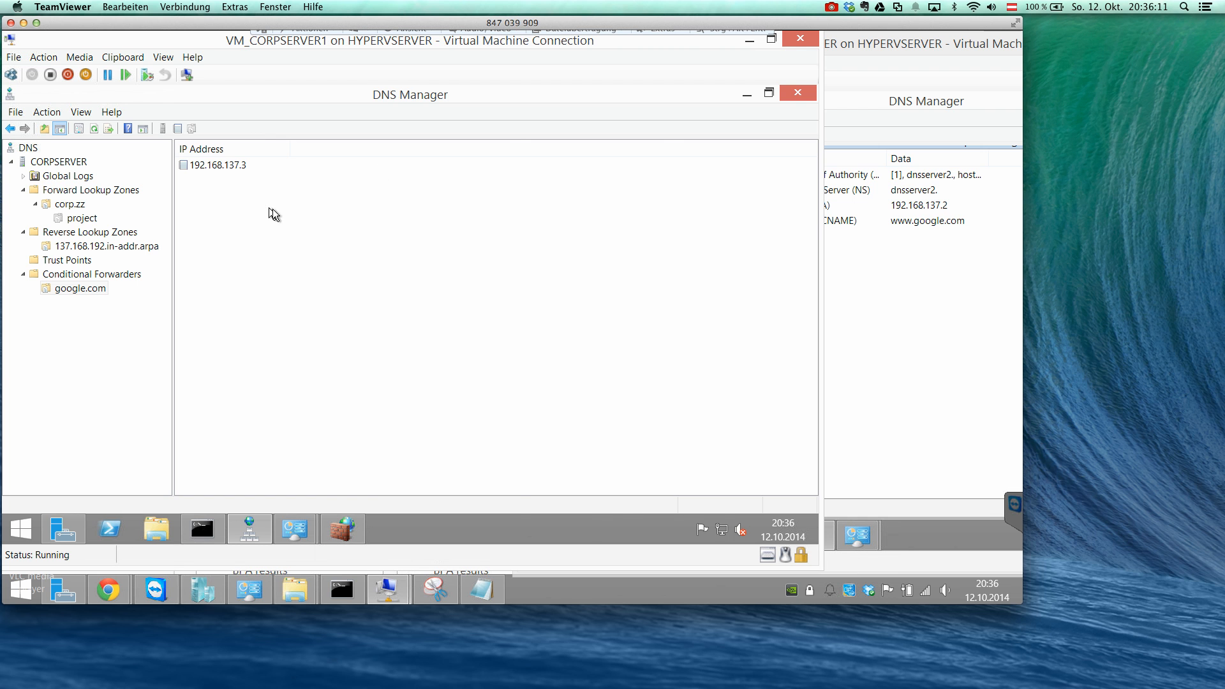
Examine CORPSERVER's google.com conditional forwarder against the Conditional Forwarders folder on DNSSERVER2.
click(914, 352)
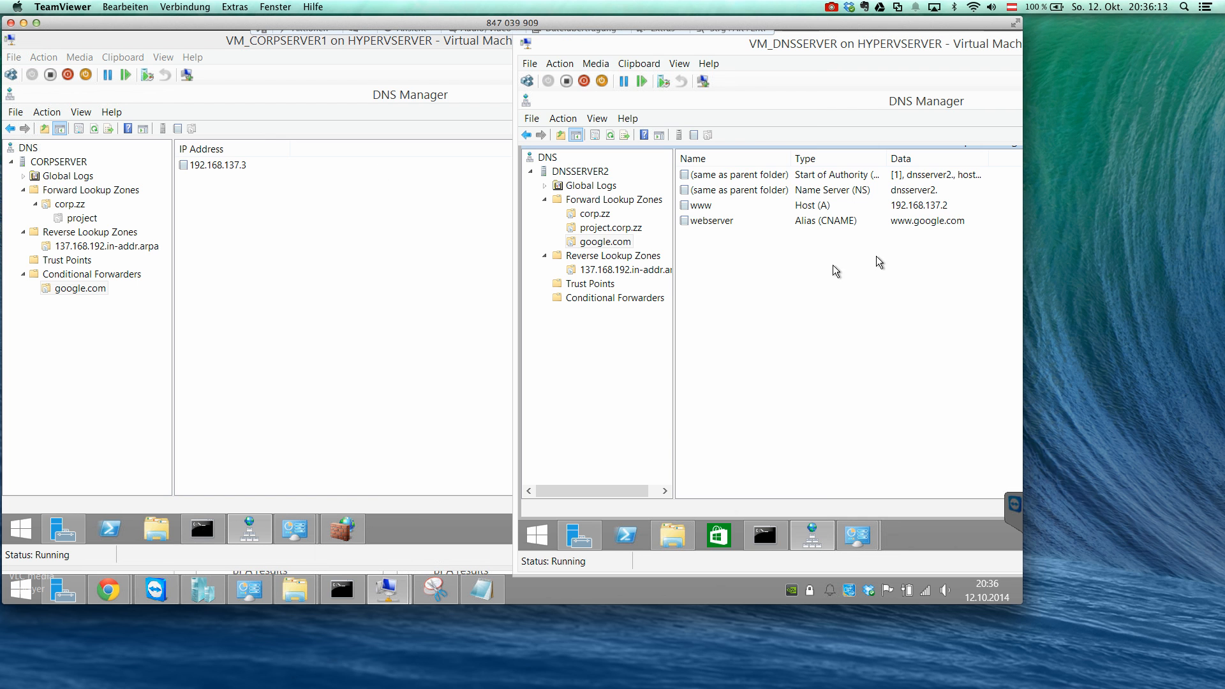
click(294, 225)
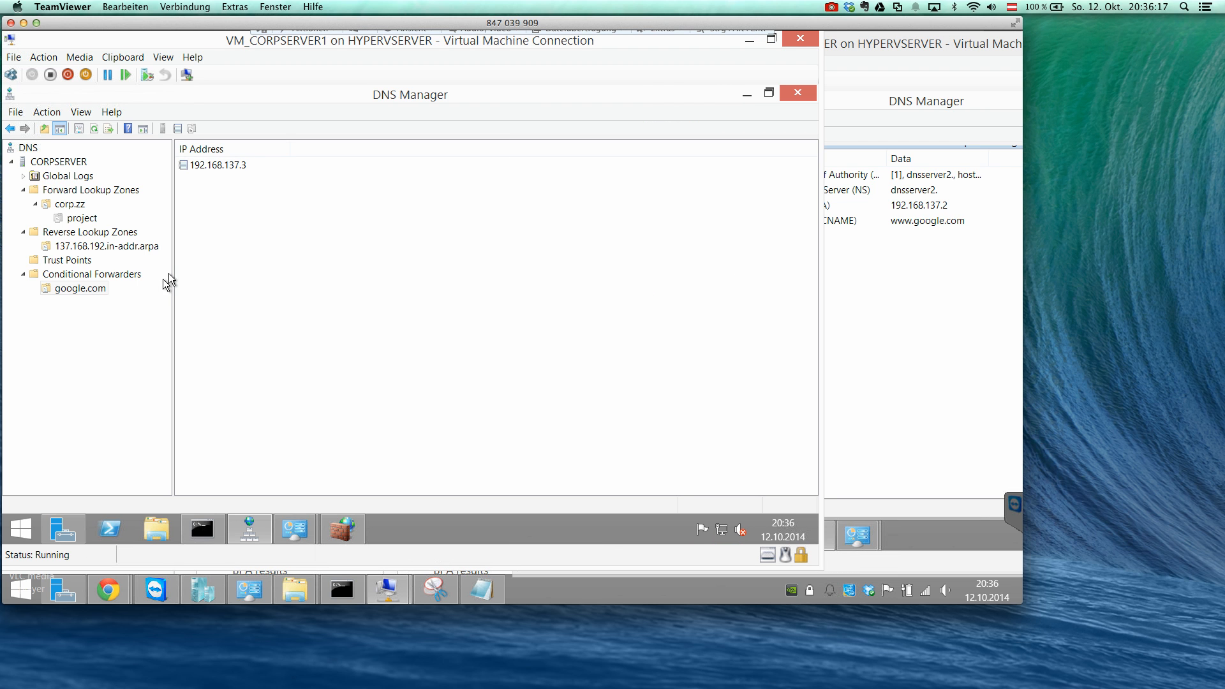
click(106, 289)
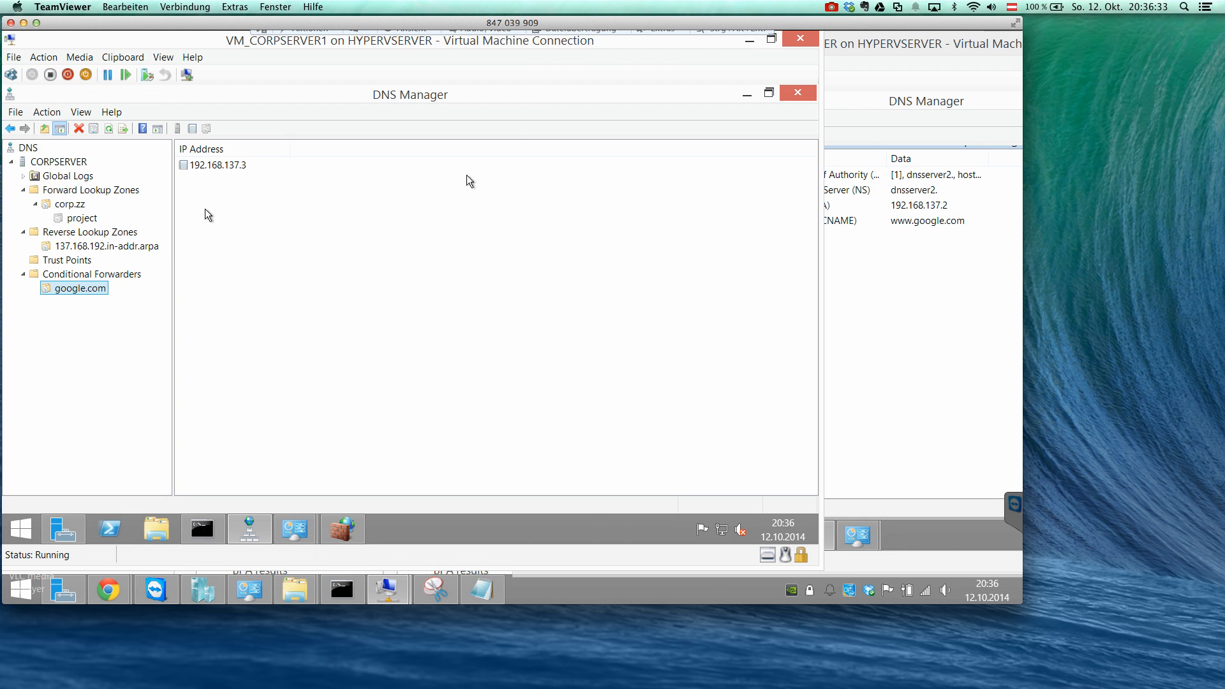
click(931, 276)
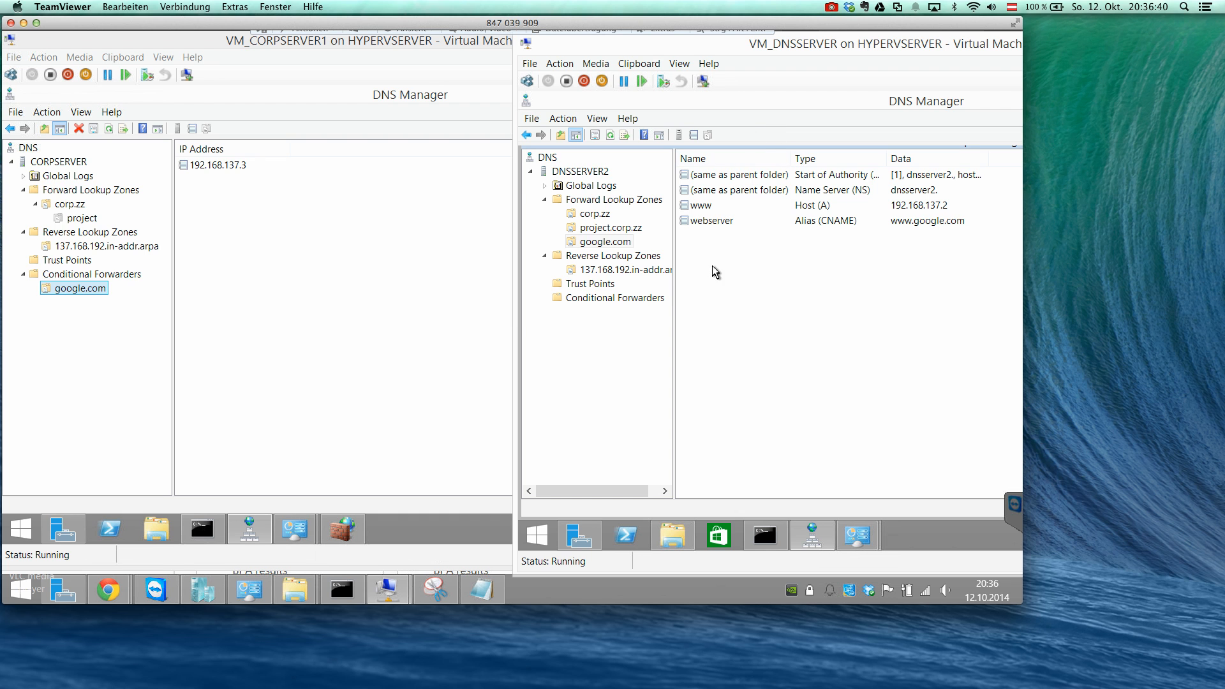
click(658, 302)
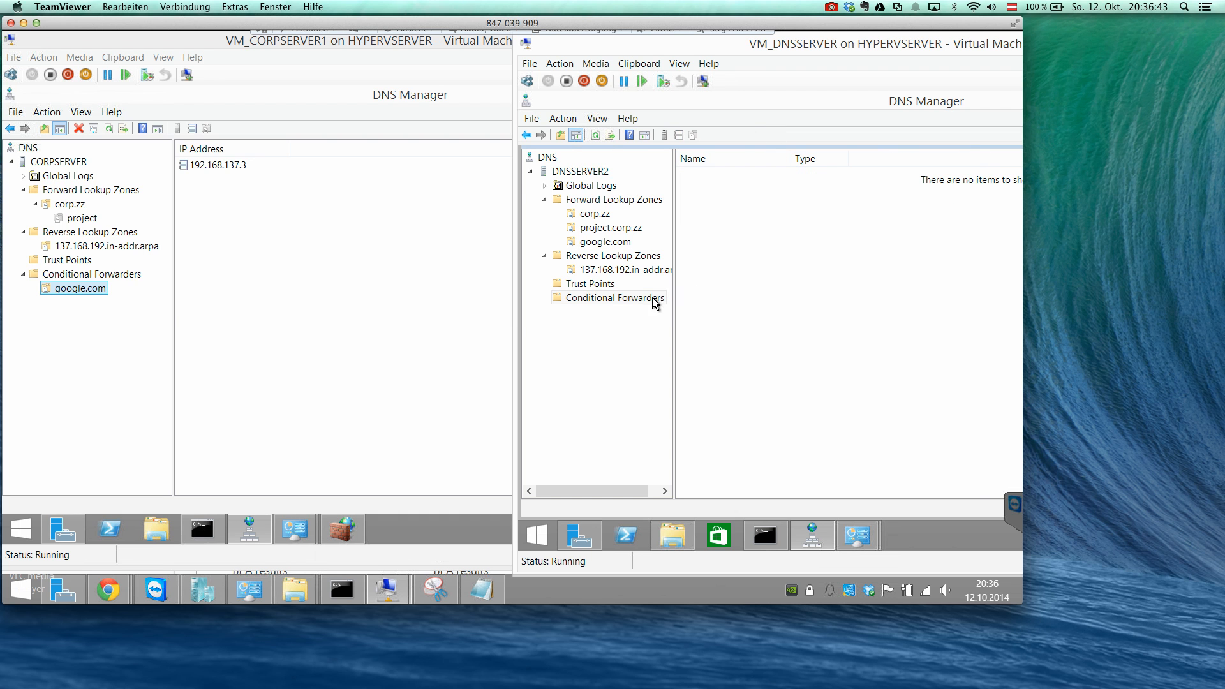
click(97, 292)
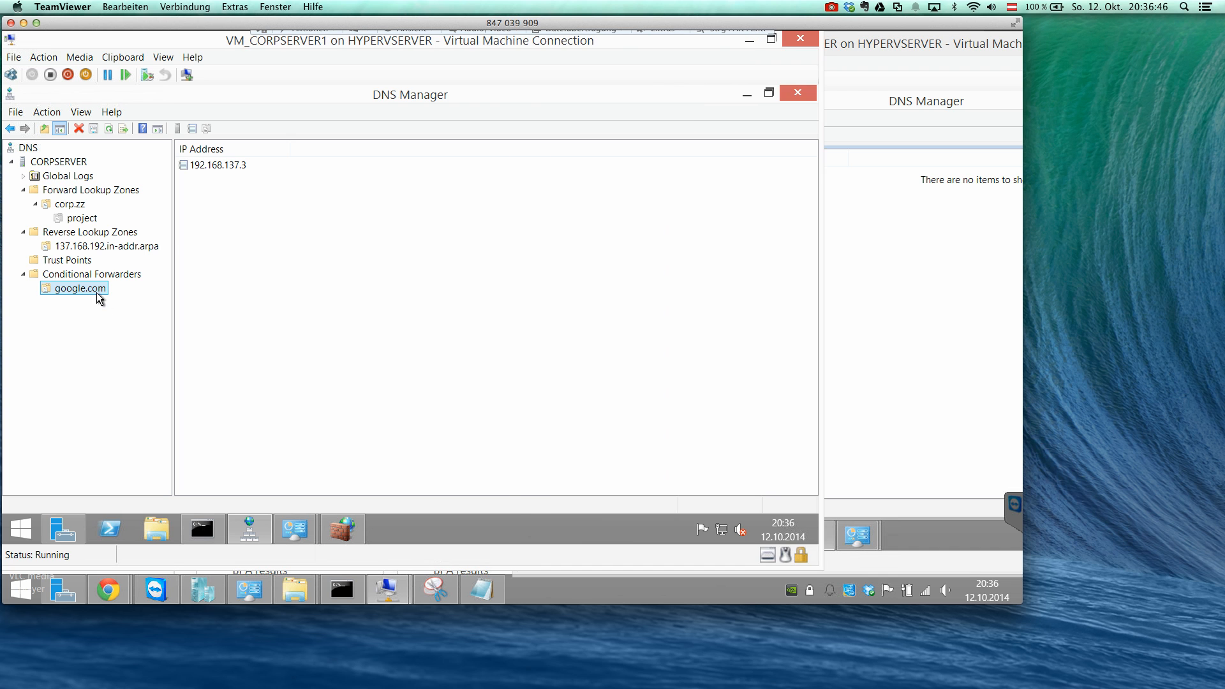
click(893, 282)
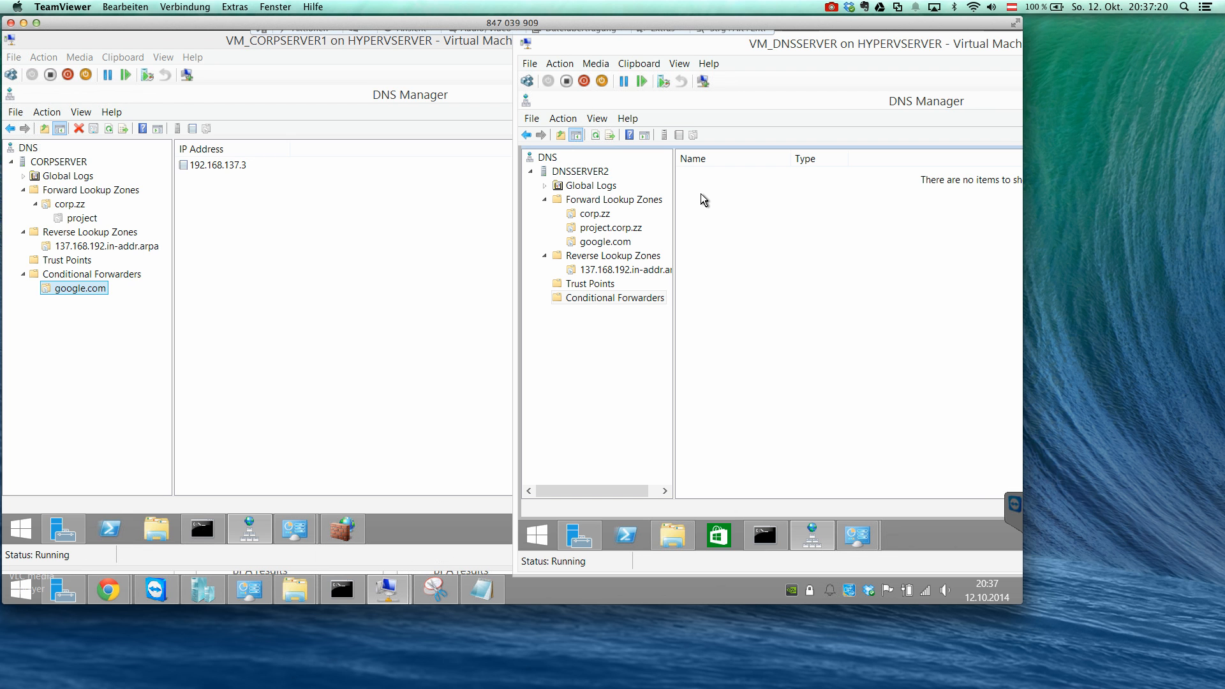
click(430, 222)
Review the forward lookup zones on DNSSERVER2, finishing with the google.com zone's records.
click(938, 254)
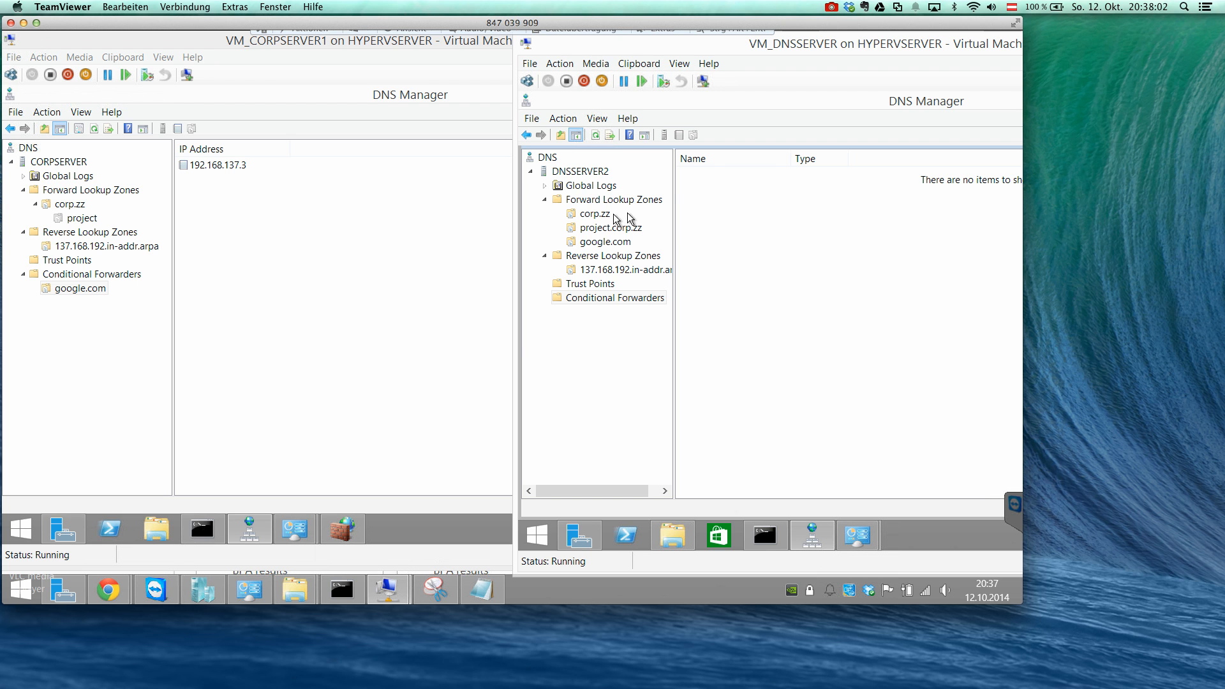
click(618, 243)
click(607, 216)
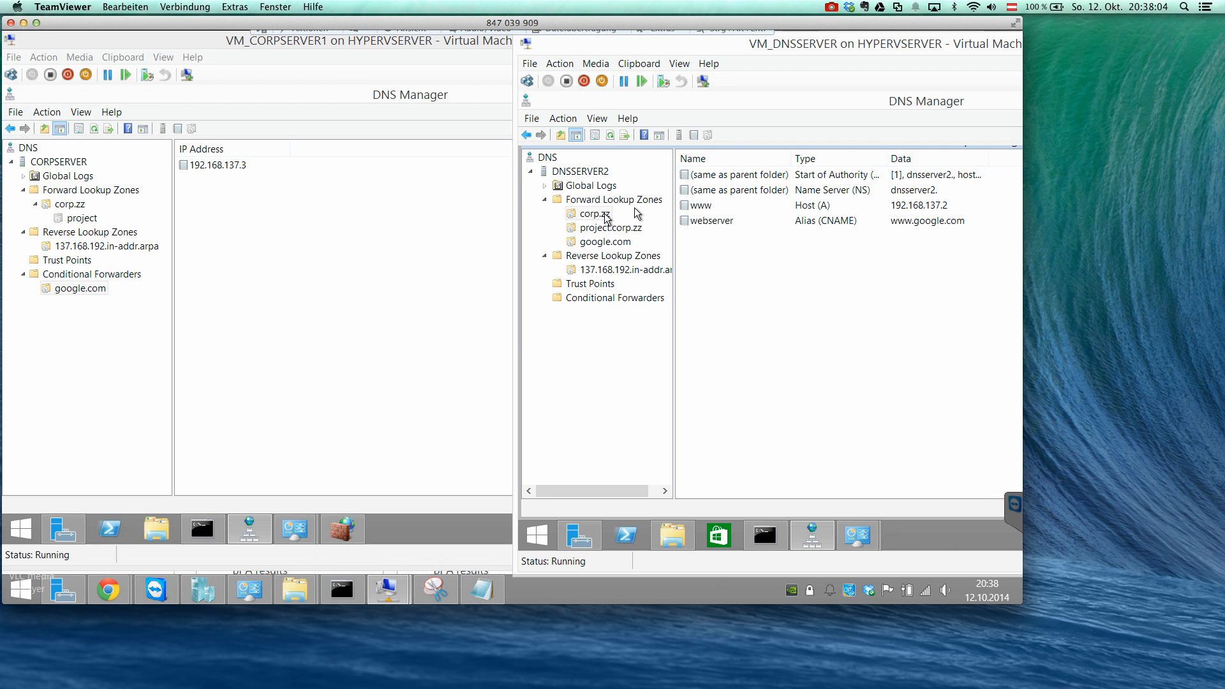
click(622, 232)
click(622, 243)
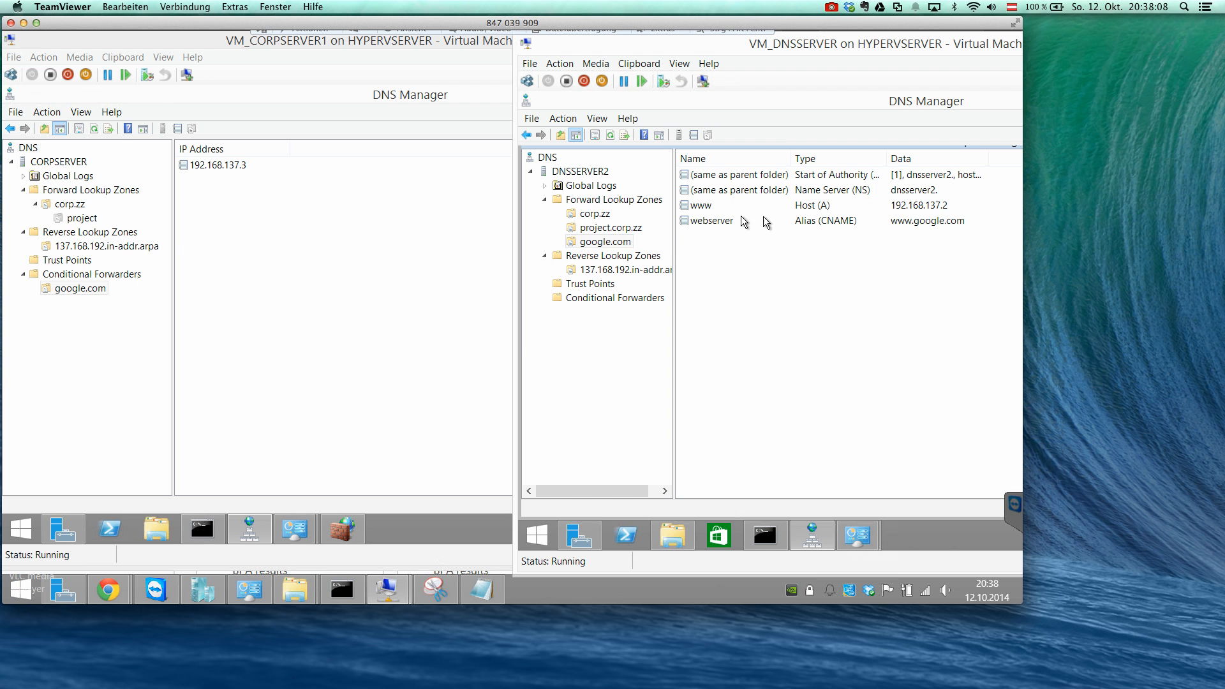
Try allowing zone transfers to any server in the google.com zone properties on DNSSERVER2, and discard the change.
double_click(827, 195)
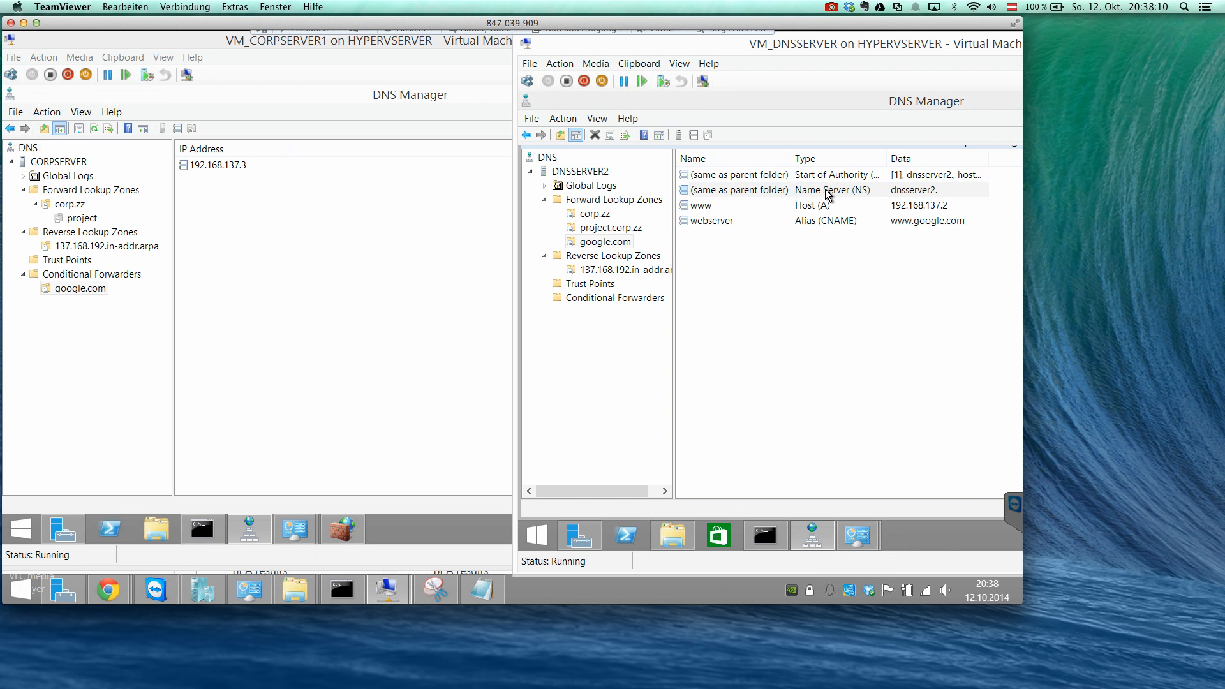
click(734, 152)
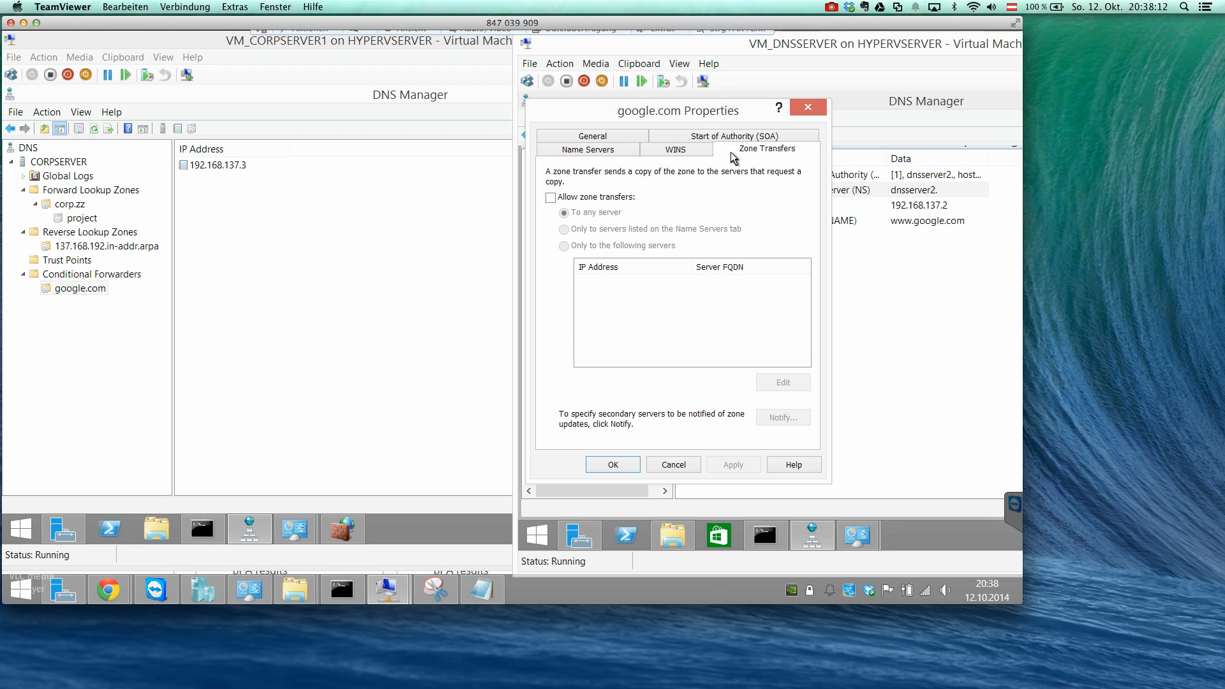
click(612, 198)
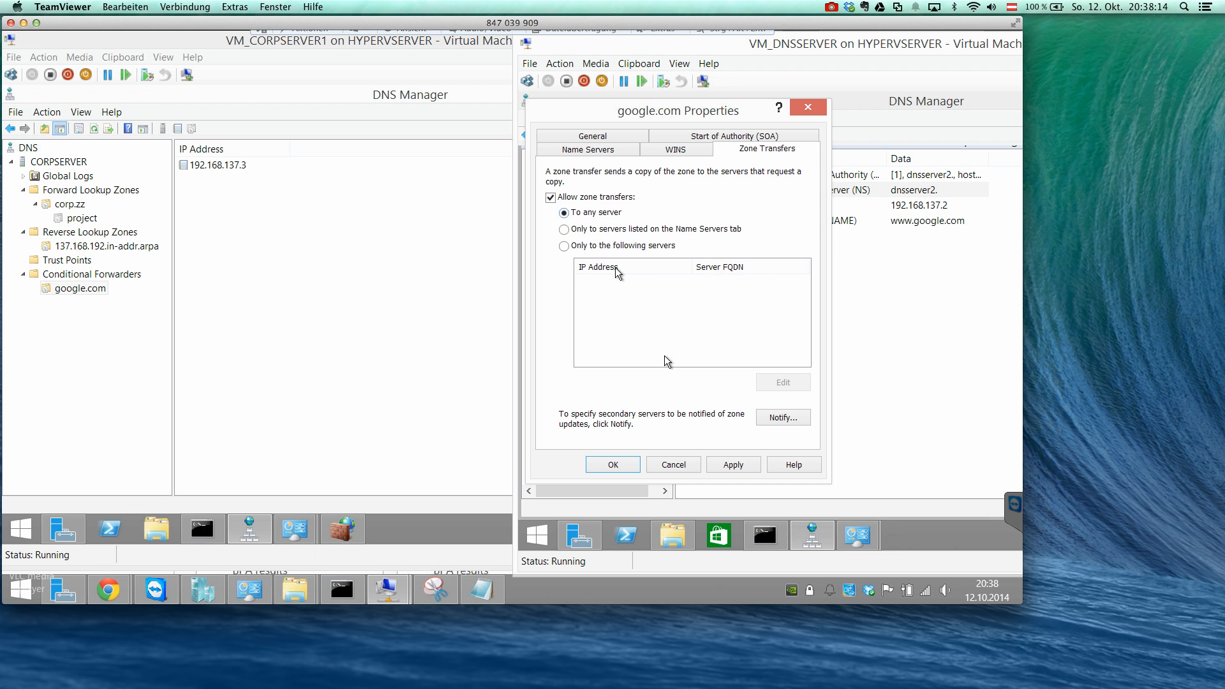
click(675, 464)
click(774, 327)
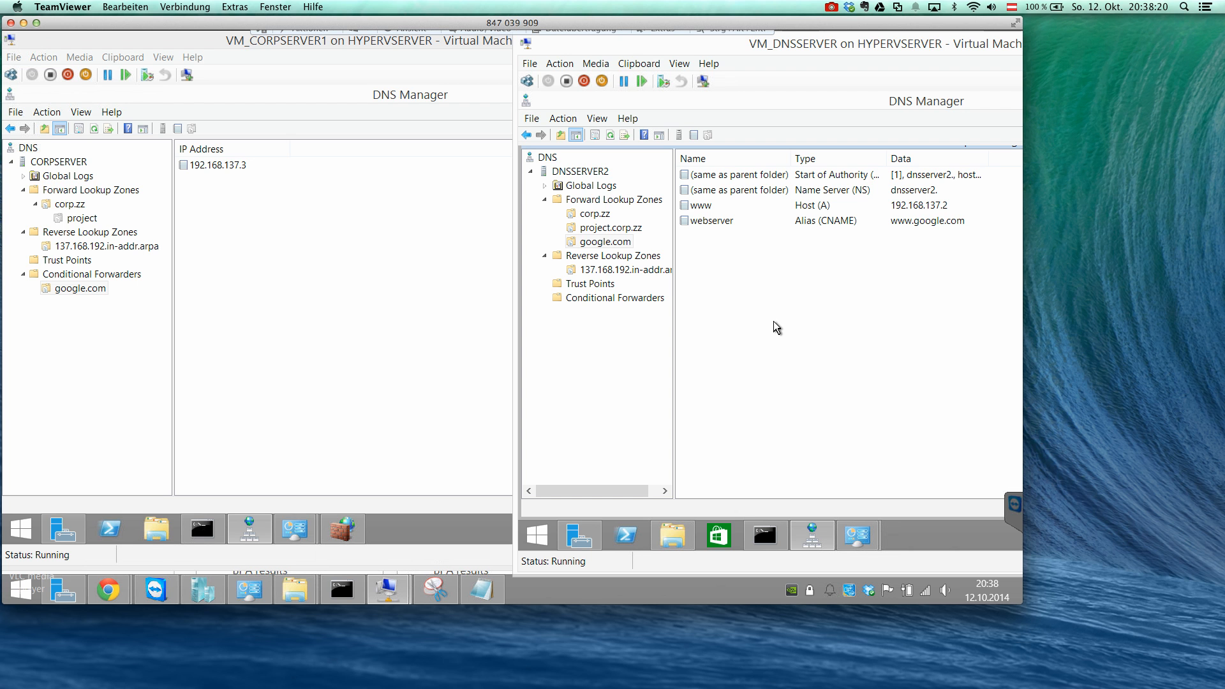
Examine the master server listed in the properties of CORPSERVER's google.com conditional forwarder, and close them without changes.
click(106, 289)
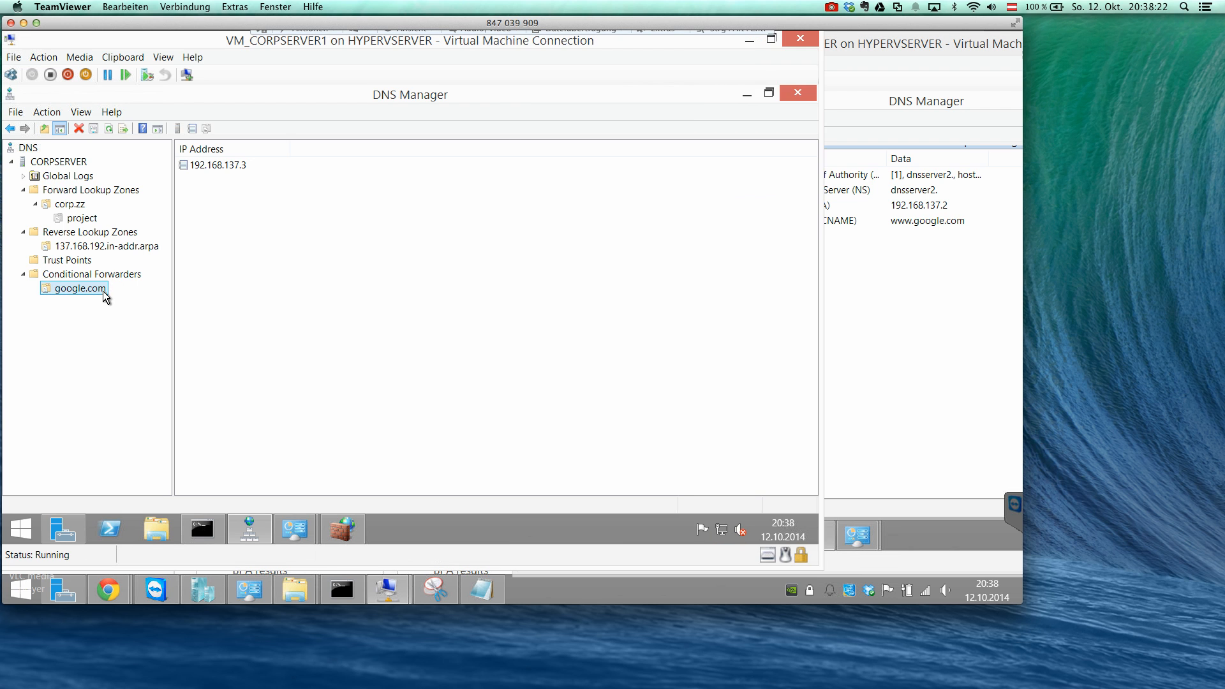
click(190, 165)
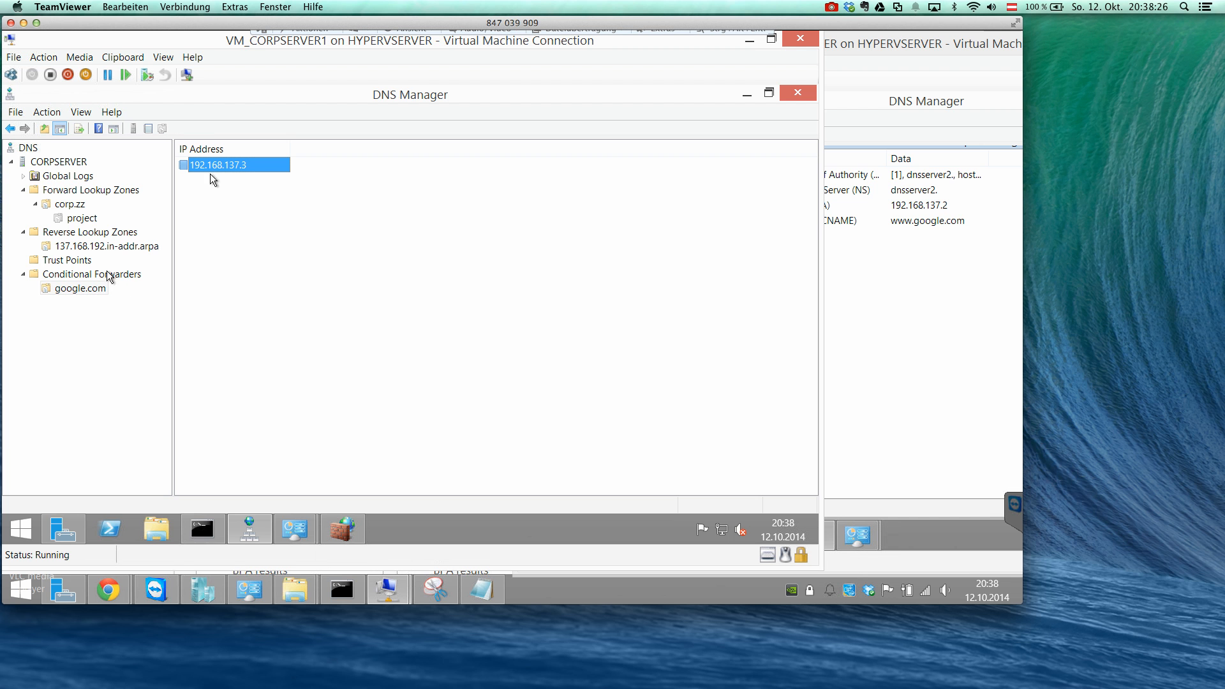
right_click(99, 290)
click(140, 370)
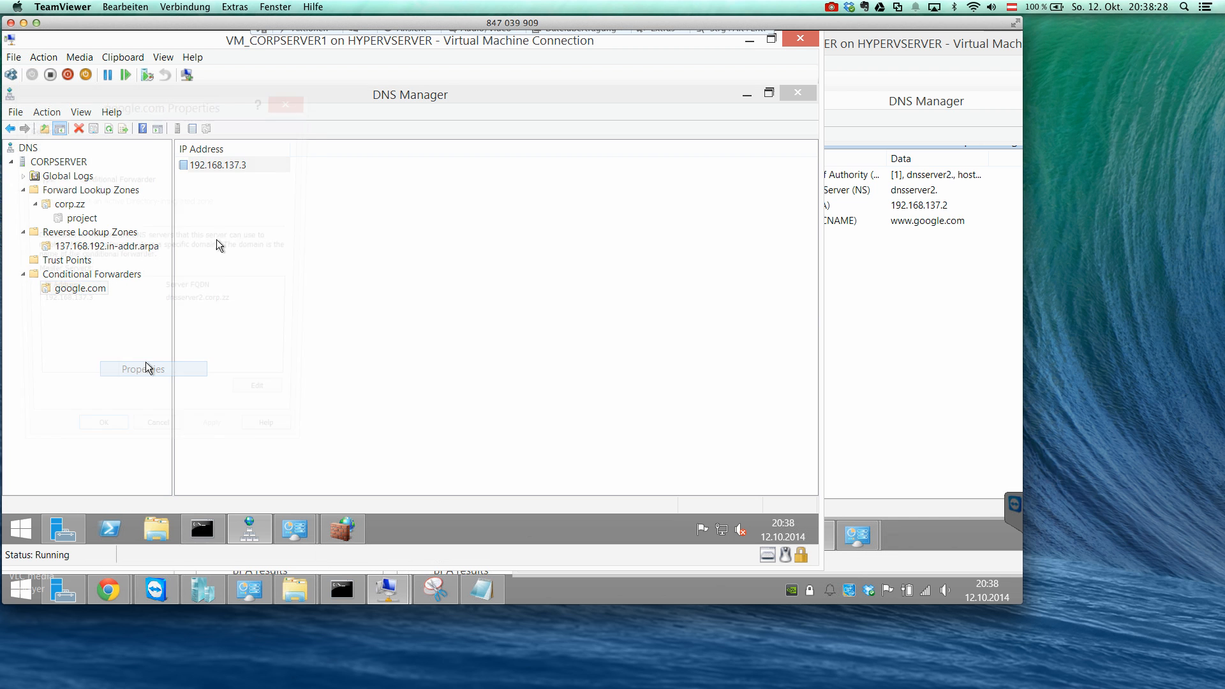
click(909, 304)
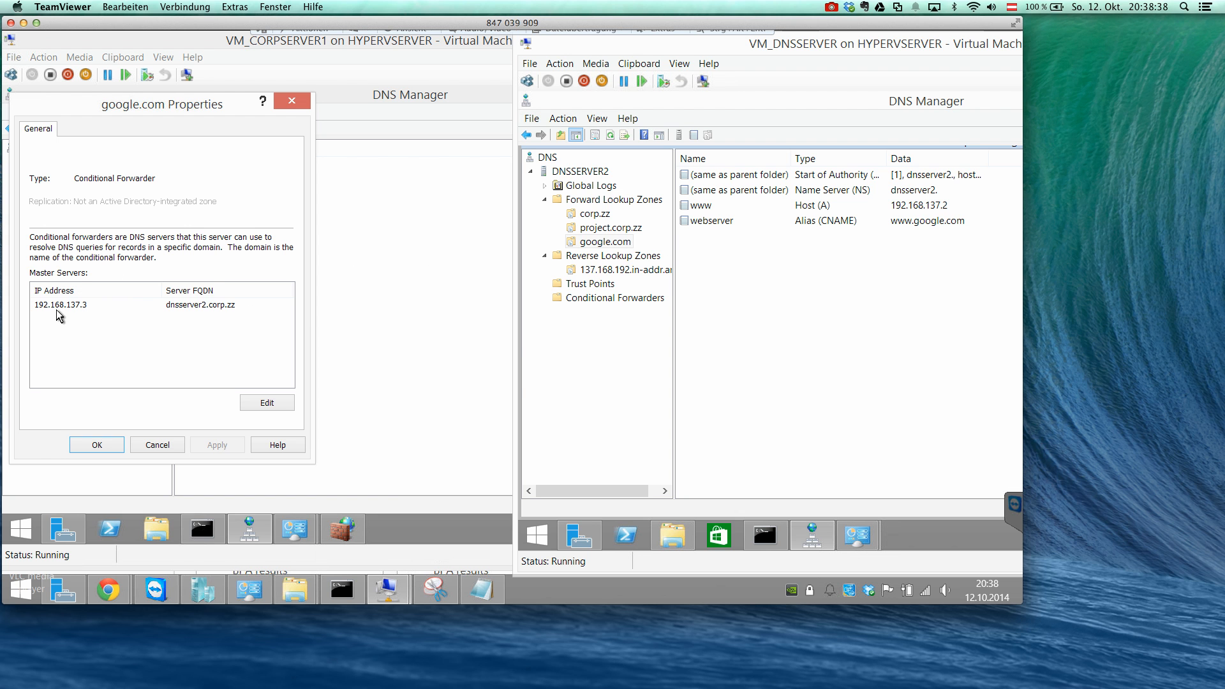
click(173, 445)
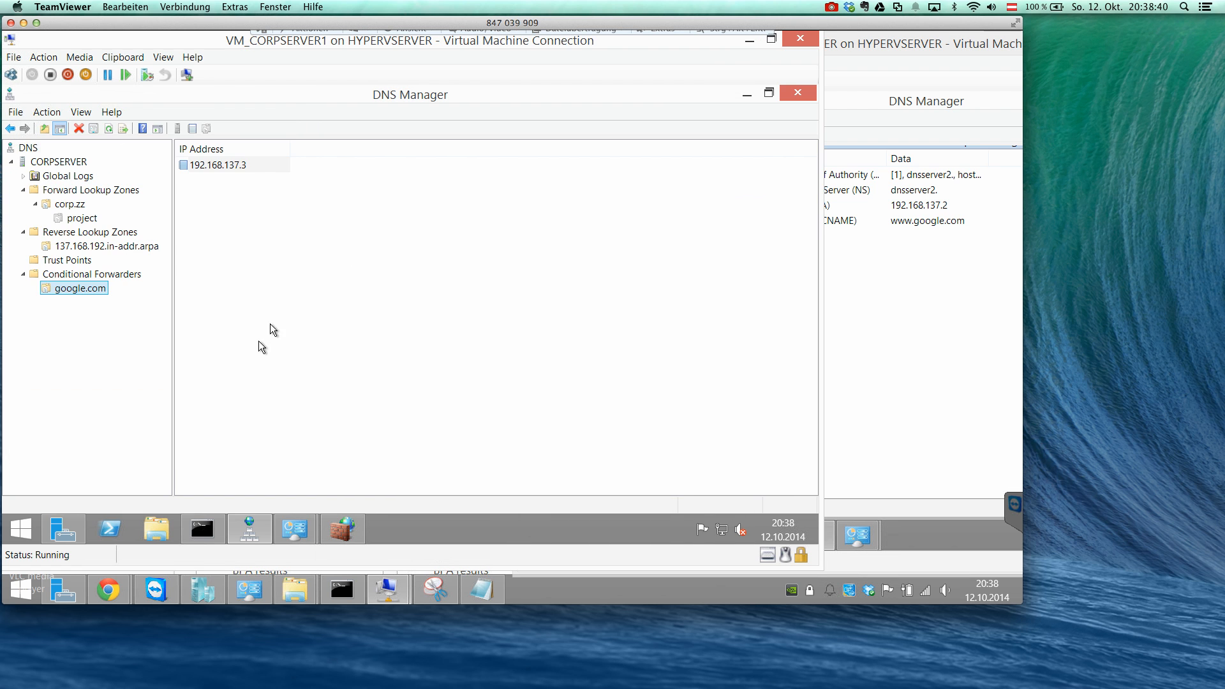
Compare the project delegation's name server record under corp.zz on CORPSERVER with the forward lookup zones on DNSSERVER2.
click(82, 218)
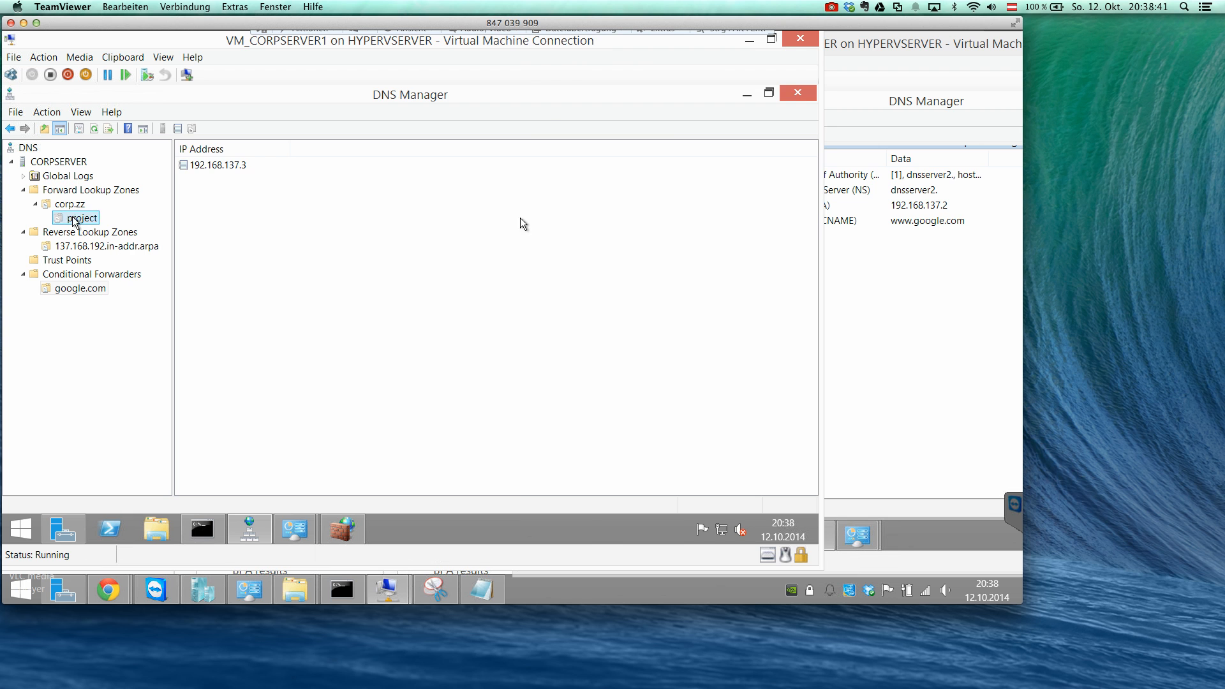
click(938, 267)
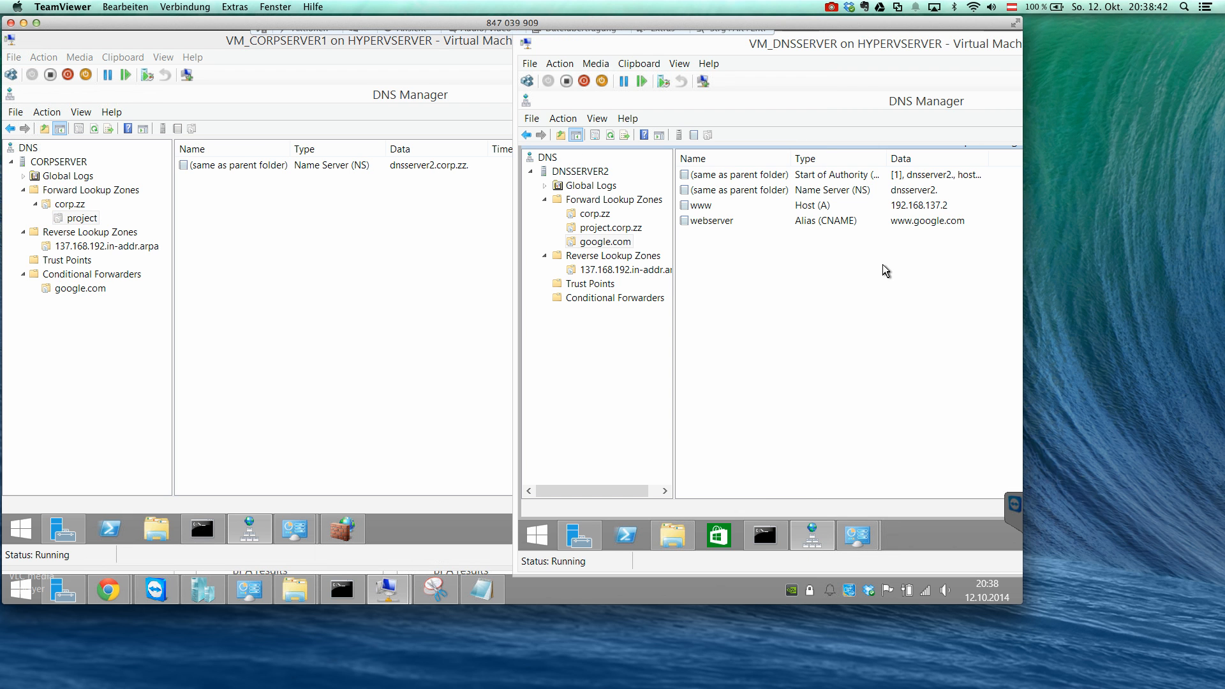
click(204, 213)
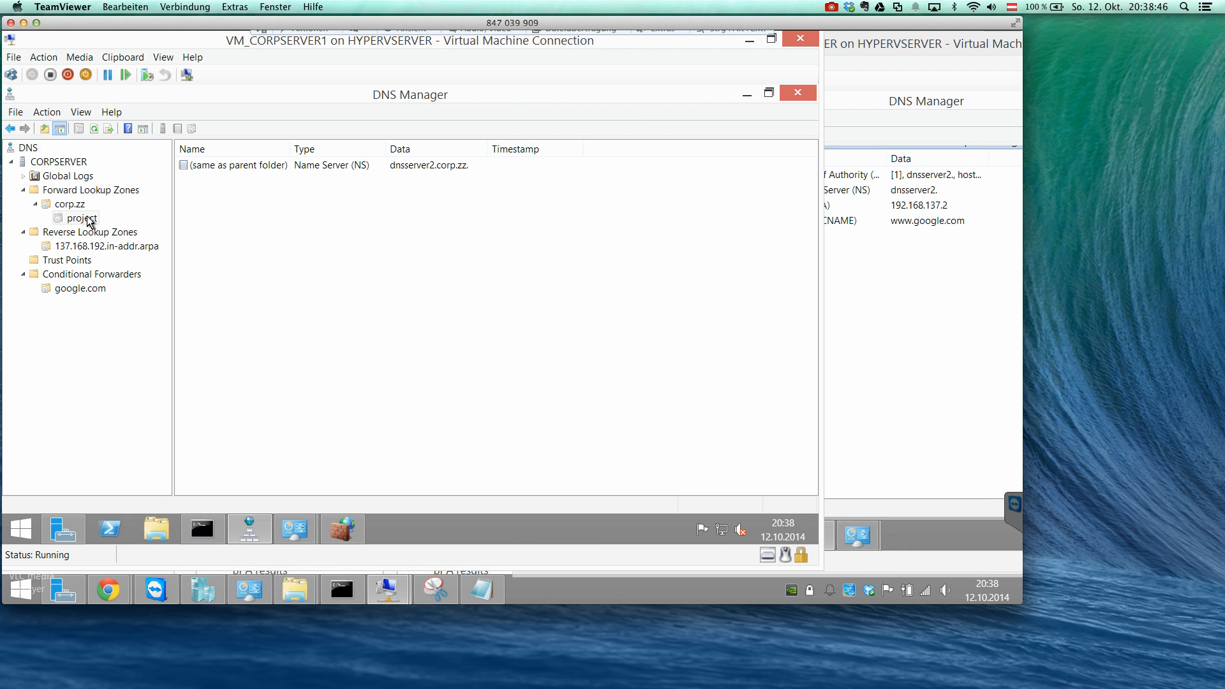
click(928, 273)
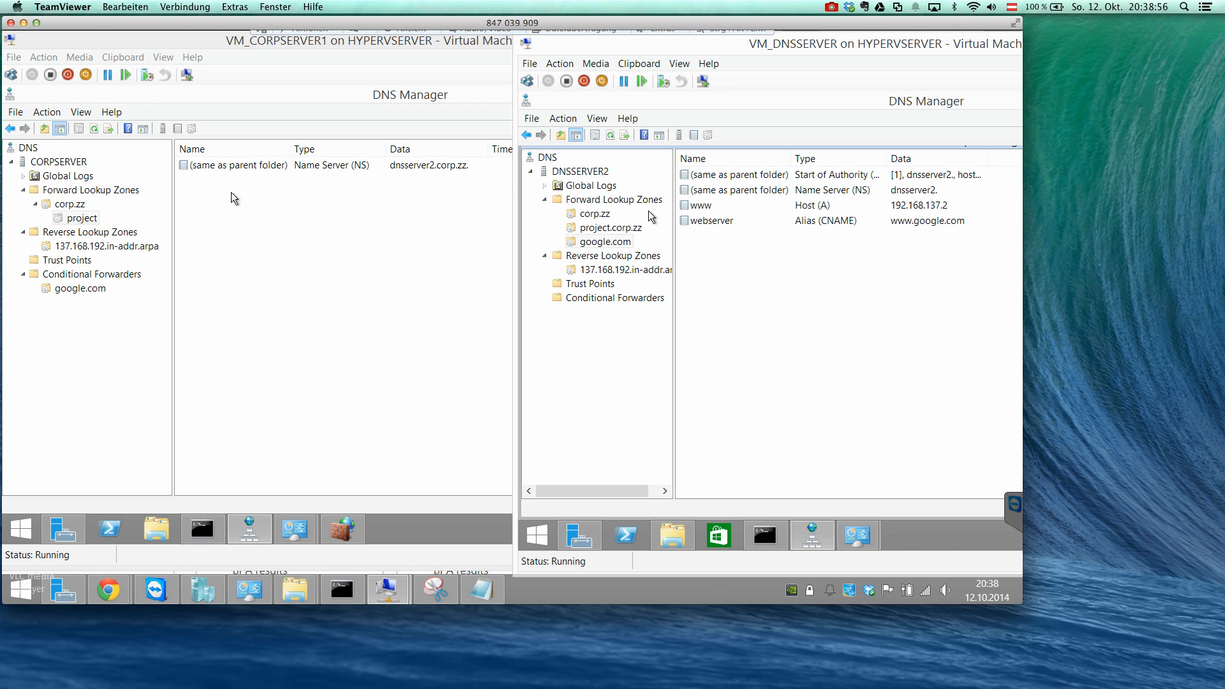
Review CORPSERVER's forward lookup zones and corp.zz records, and return to the google.com zone on DNSSERVER2.
click(92, 217)
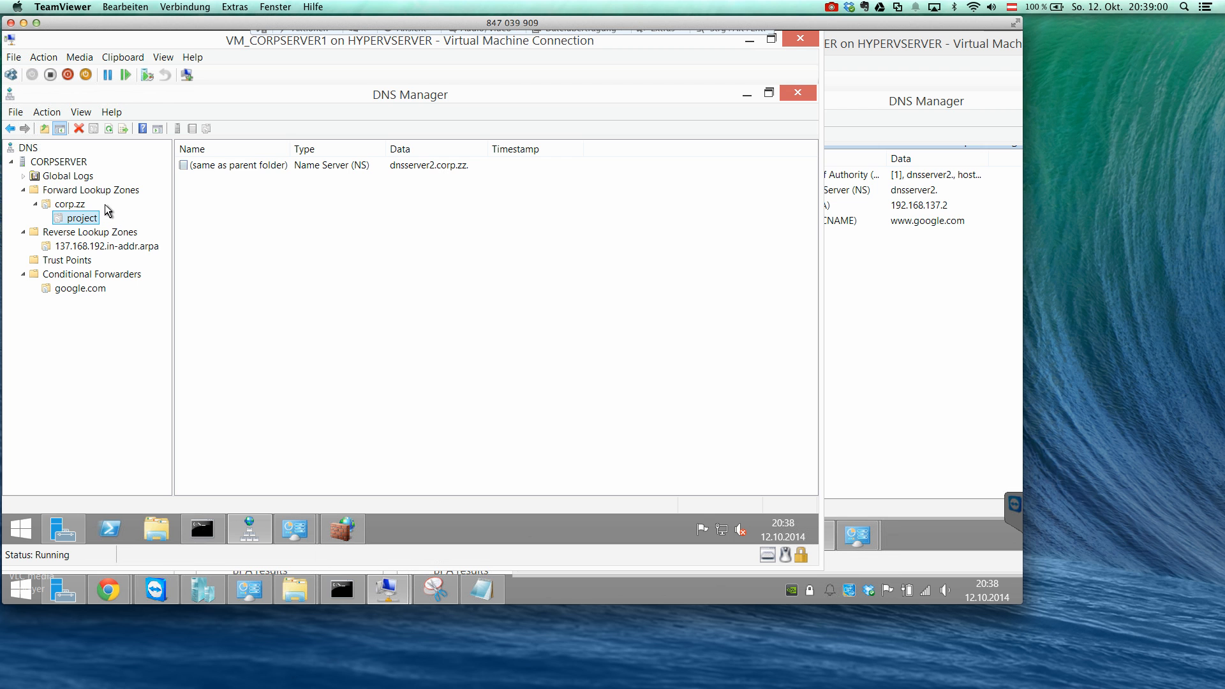
click(81, 187)
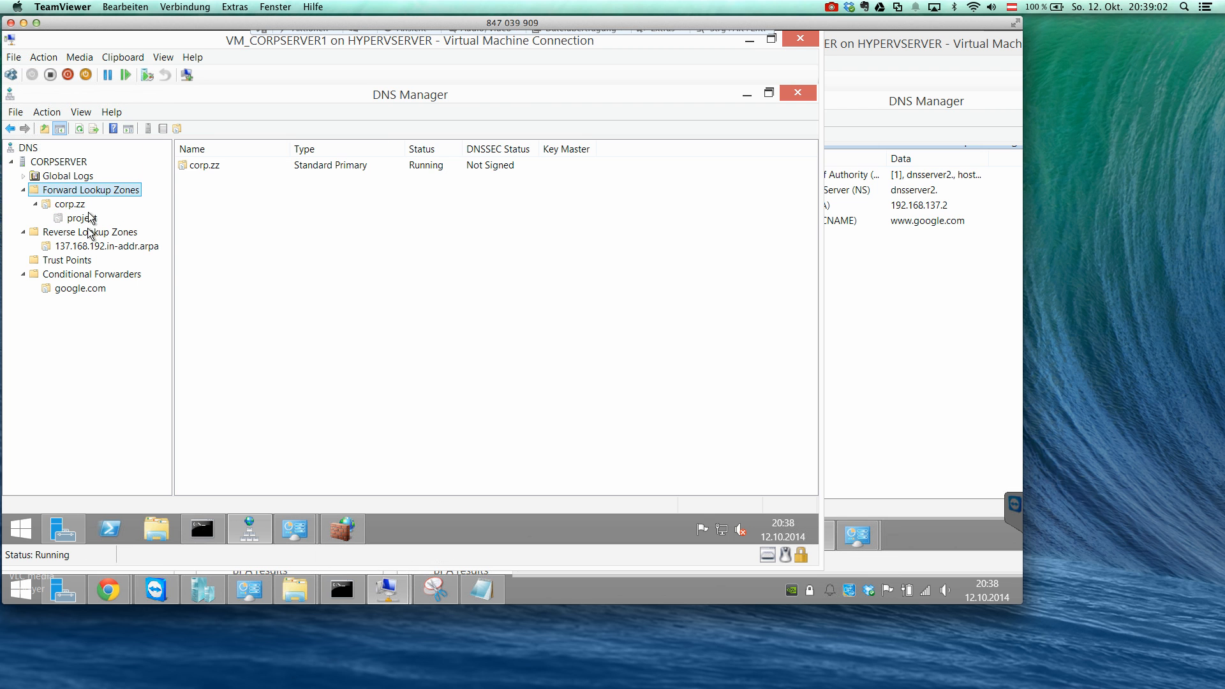
click(82, 206)
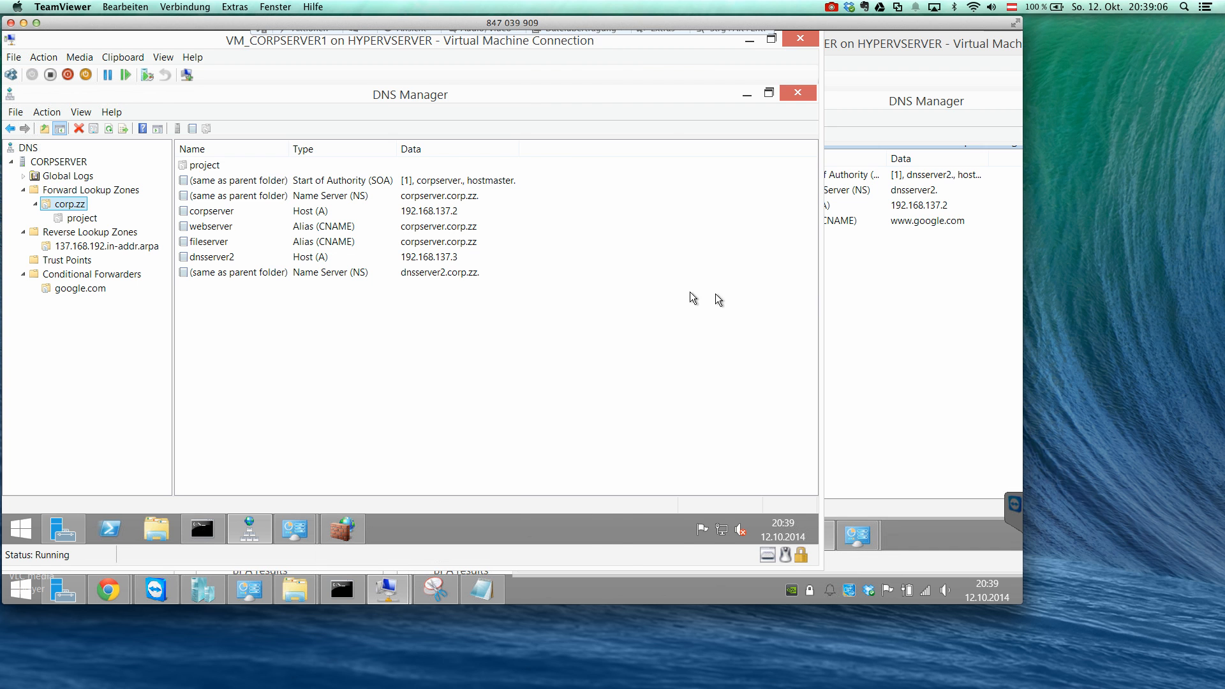
click(824, 300)
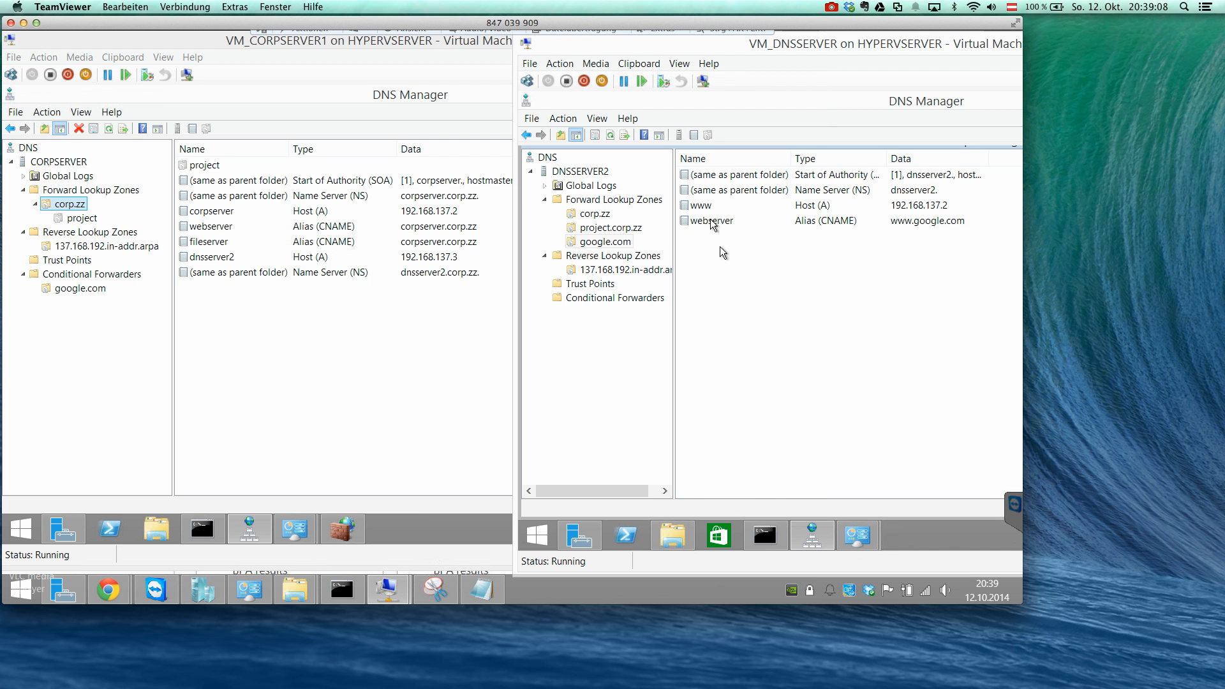